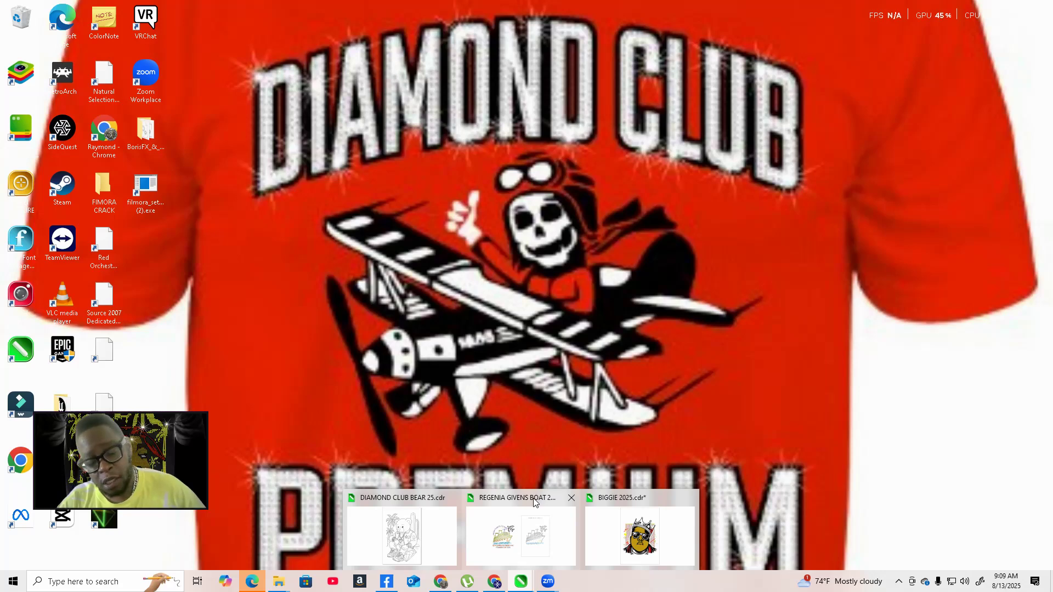
{"action": "left_click", "coordinate": [534, 502]}
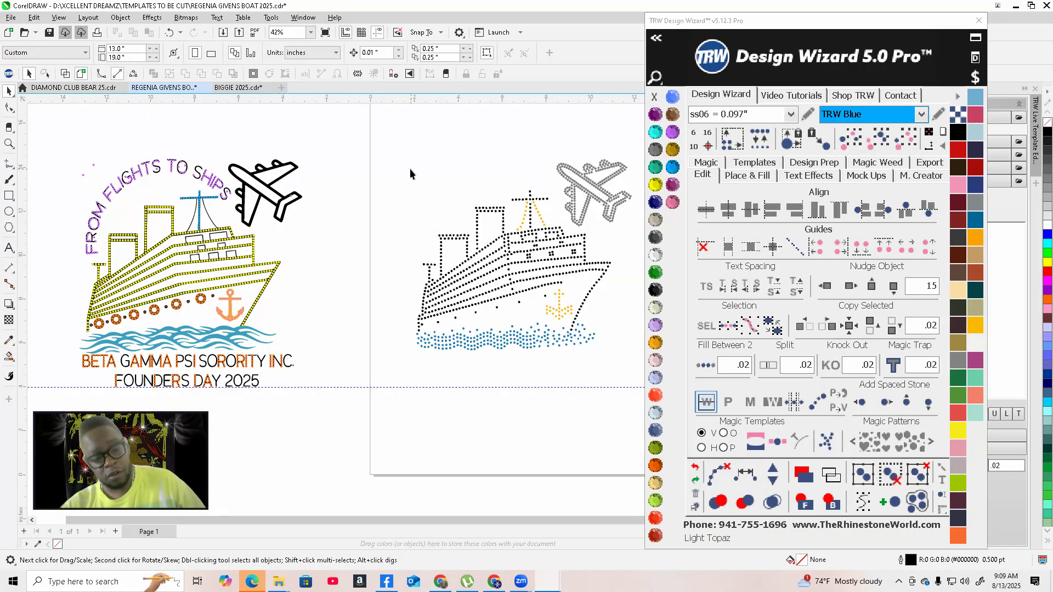
{"action": "scroll", "coordinate": [318, 290], "scroll_direction": "down", "scroll_amount": 1}
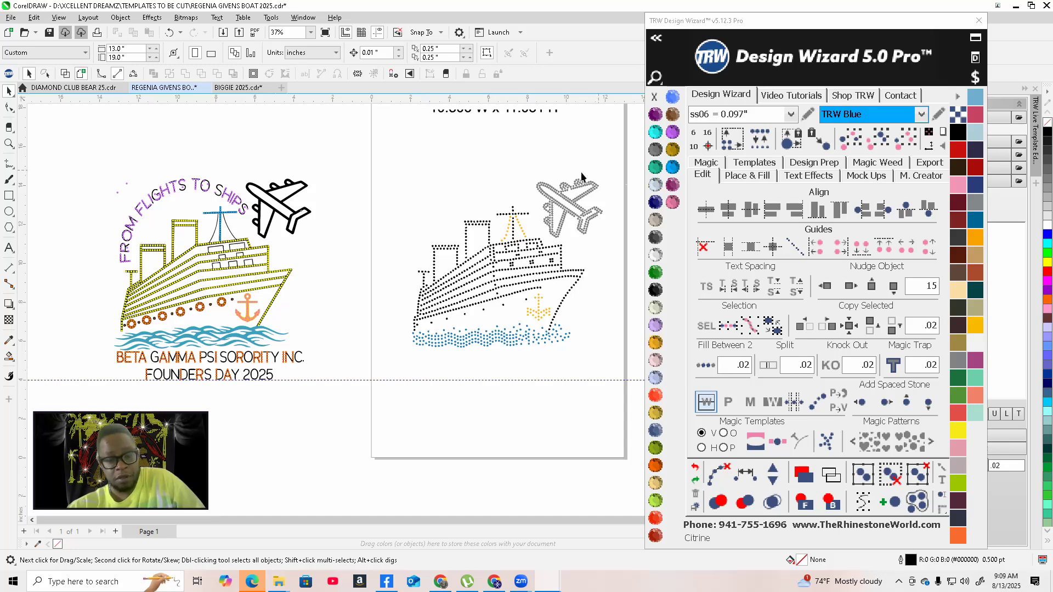
{"action": "scroll", "coordinate": [331, 310], "scroll_direction": "down", "scroll_amount": 2}
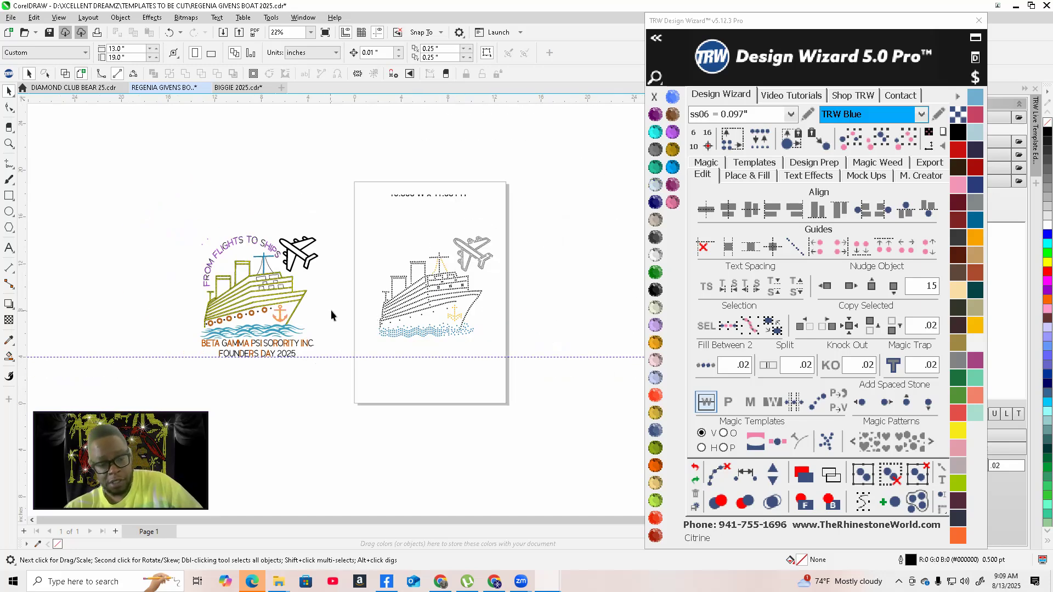
{"action": "scroll", "coordinate": [392, 328], "scroll_direction": "up", "scroll_amount": 1}
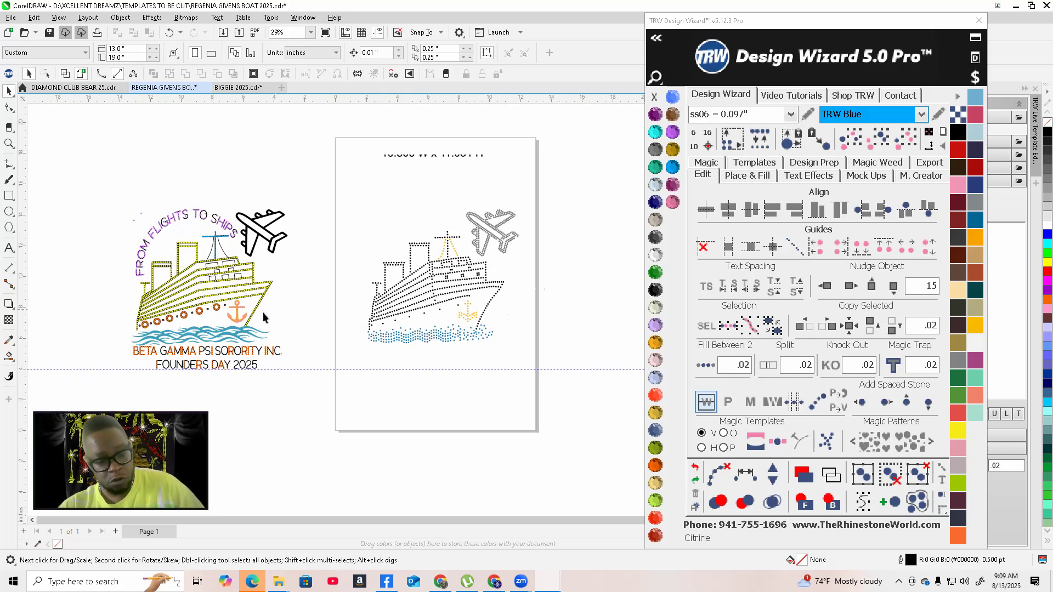
{"action": "scroll", "coordinate": [505, 288], "scroll_direction": "up", "scroll_amount": 2}
{"action": "scroll", "coordinate": [325, 331], "scroll_direction": "up", "scroll_amount": 2}
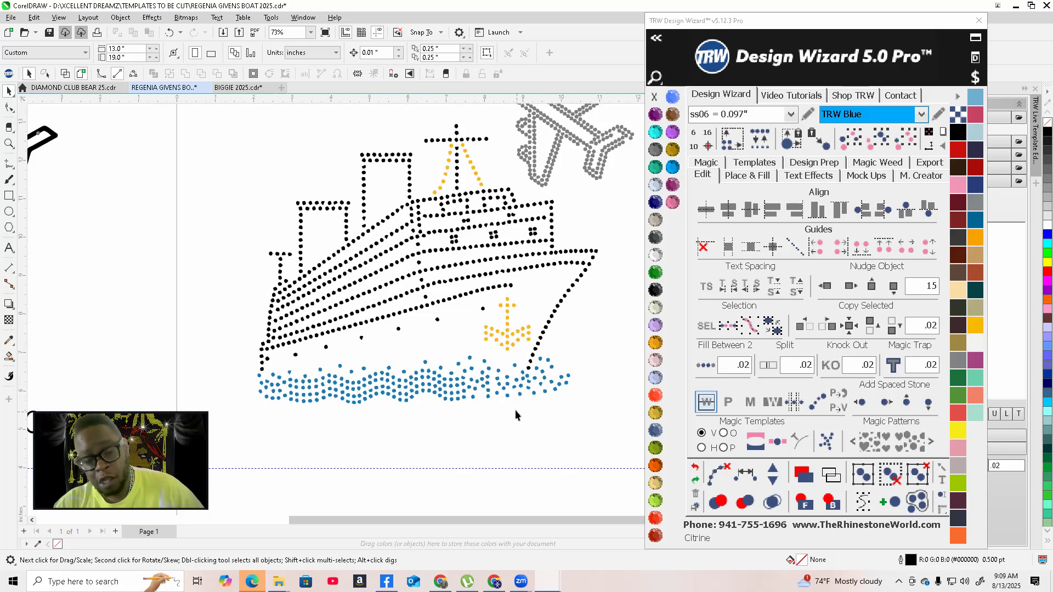
{"action": "scroll", "coordinate": [410, 291], "scroll_direction": "down", "scroll_amount": 3}
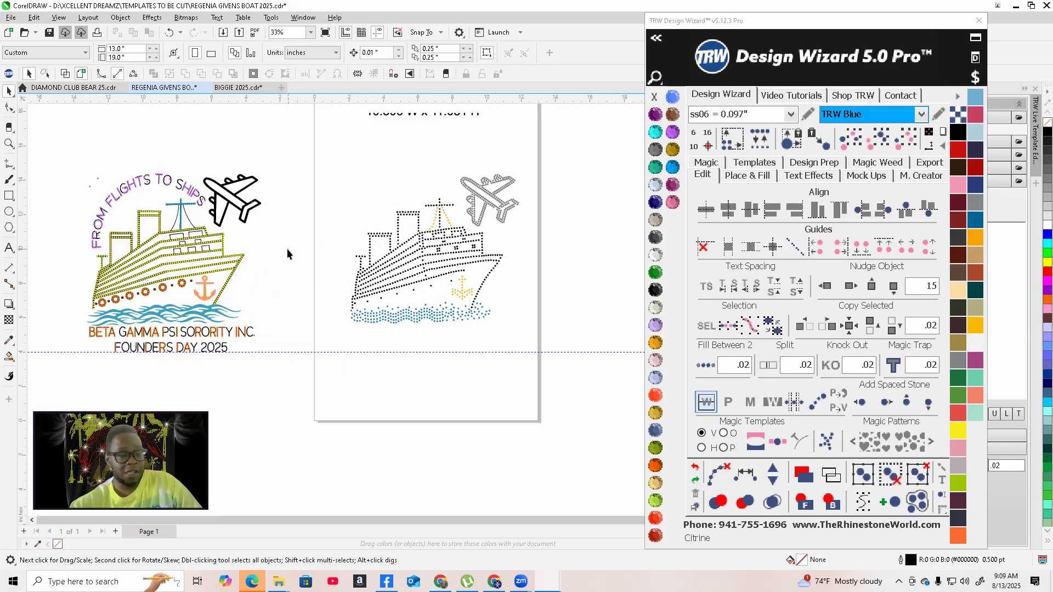
{"action": "scroll", "coordinate": [215, 231], "scroll_direction": "up", "scroll_amount": 2}
{"action": "scroll", "coordinate": [318, 247], "scroll_direction": "down", "scroll_amount": 3}
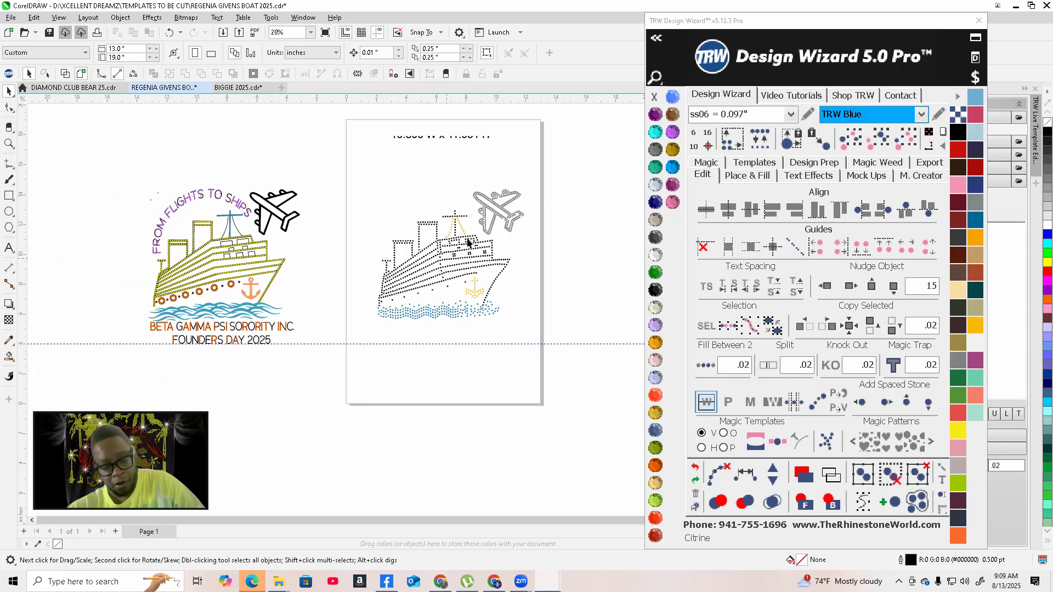
{"action": "scroll", "coordinate": [164, 230], "scroll_direction": "up", "scroll_amount": 3}
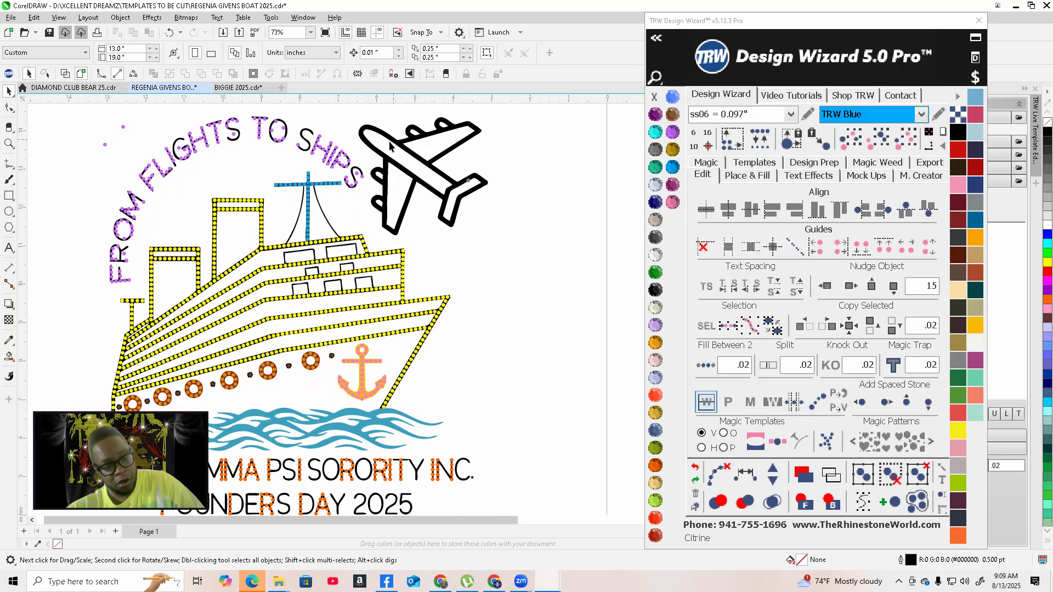
{"action": "scroll", "coordinate": [527, 221], "scroll_direction": "down", "scroll_amount": 3}
{"action": "scroll", "coordinate": [525, 224], "scroll_direction": "up", "scroll_amount": 2}
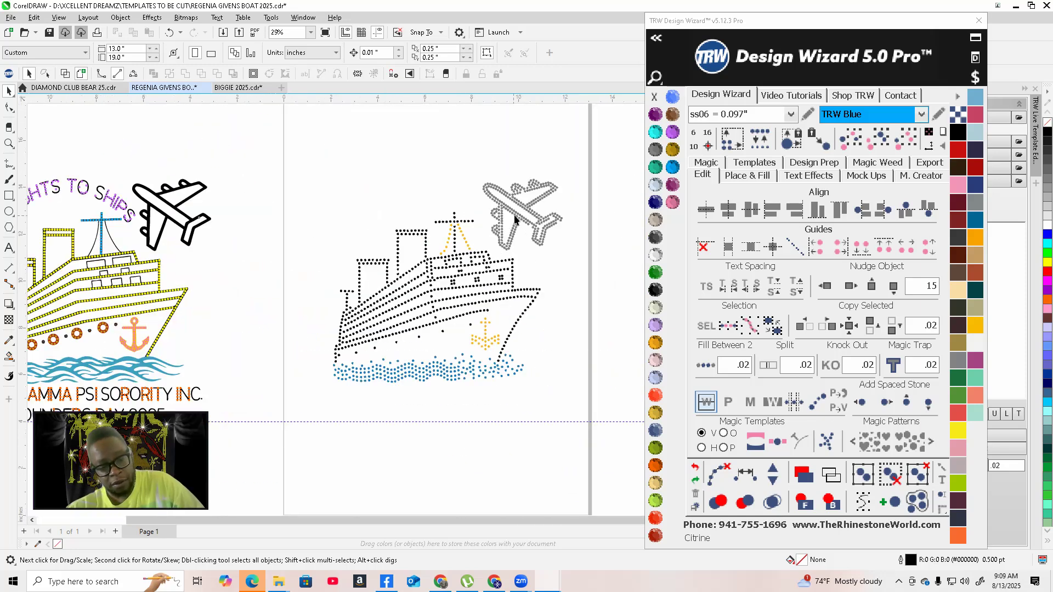
{"action": "scroll", "coordinate": [457, 307], "scroll_direction": "up", "scroll_amount": 2}
{"action": "scroll", "coordinate": [439, 306], "scroll_direction": "down", "scroll_amount": 2}
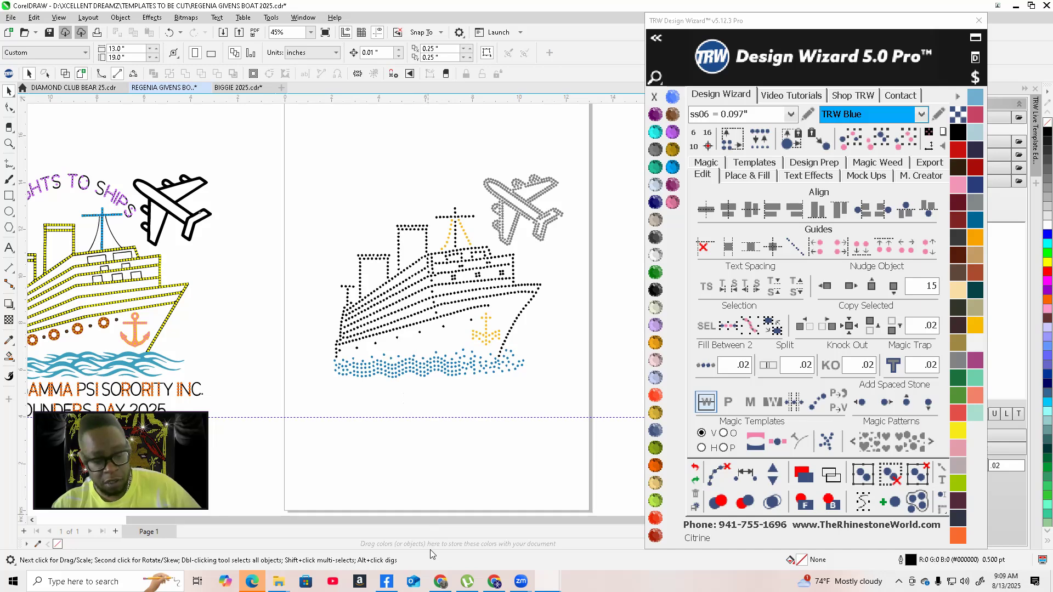
Import the "From flight to ship template" image from the Downloads folder into the document
{"action": "left_click", "coordinate": [279, 581]}
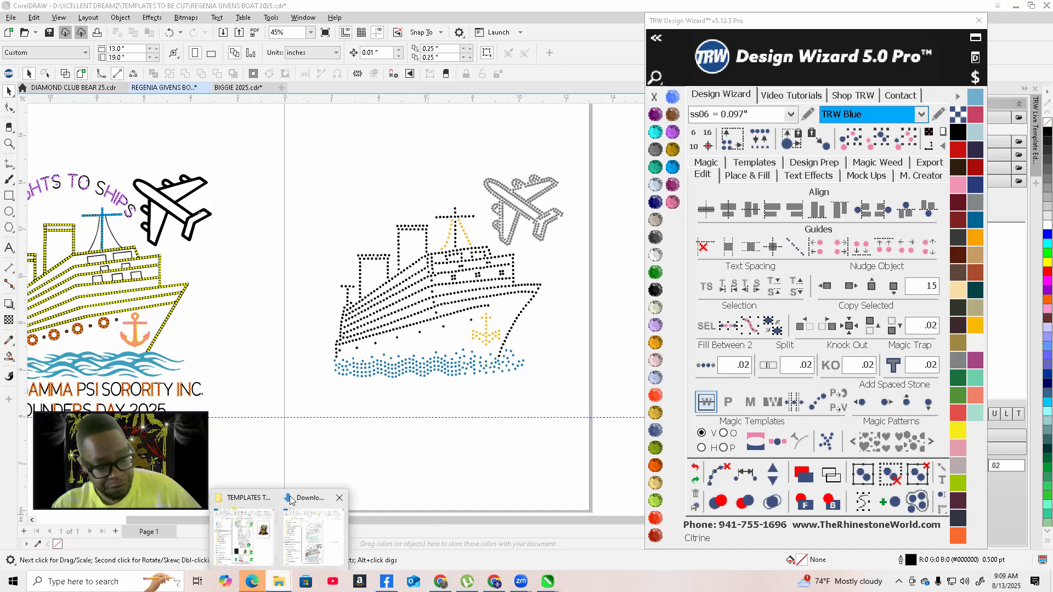
{"action": "left_click", "coordinate": [307, 505]}
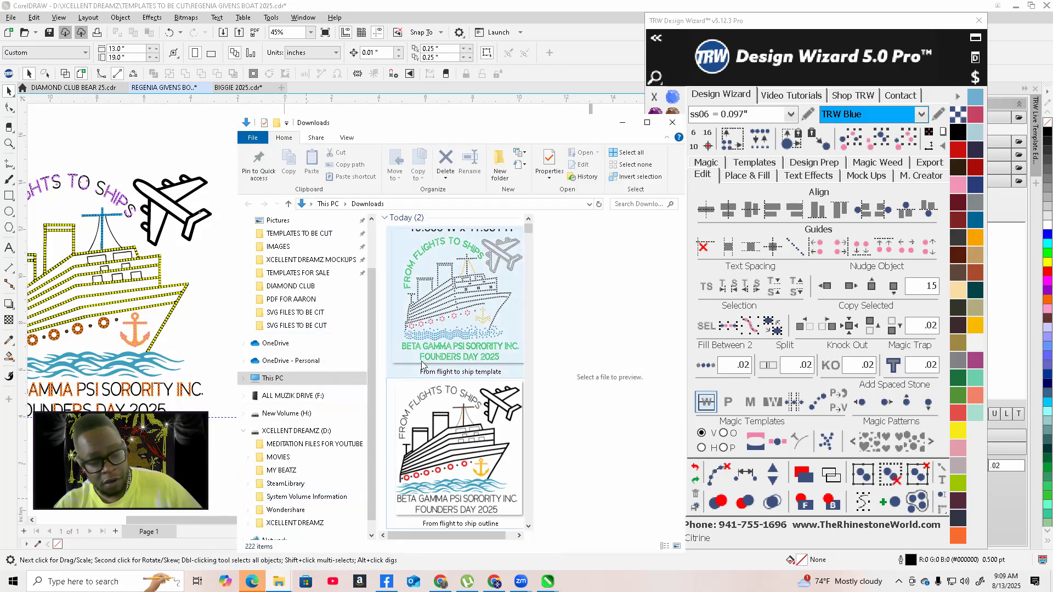
{"action": "scroll", "coordinate": [443, 340], "scroll_direction": "up", "scroll_amount": 2}
{"action": "left_click_drag", "start_coordinate": [463, 318], "coordinate": [172, 130]}
Import the "From flight to ship outline" image from Downloads into the document as well
{"action": "scroll", "coordinate": [261, 219], "scroll_direction": "down", "scroll_amount": 2}
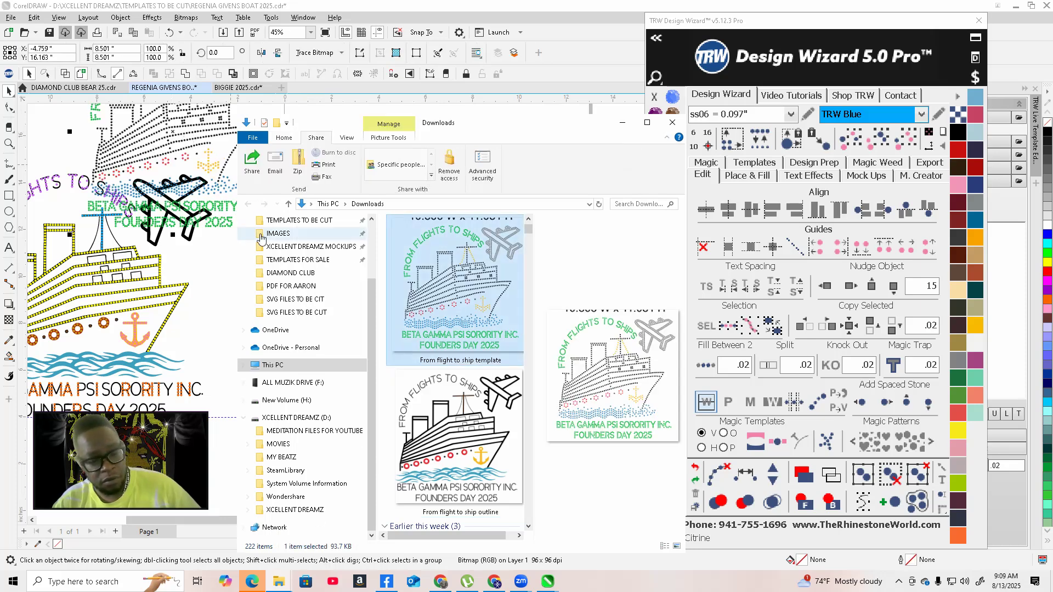
{"action": "left_click_drag", "start_coordinate": [446, 421], "coordinate": [290, 322]}
{"action": "left_click_drag", "start_coordinate": [207, 307], "coordinate": [205, 307]}
Move the template image beside the page and place the outline image on top of it
{"action": "scroll", "coordinate": [199, 303], "scroll_direction": "down", "scroll_amount": 2}
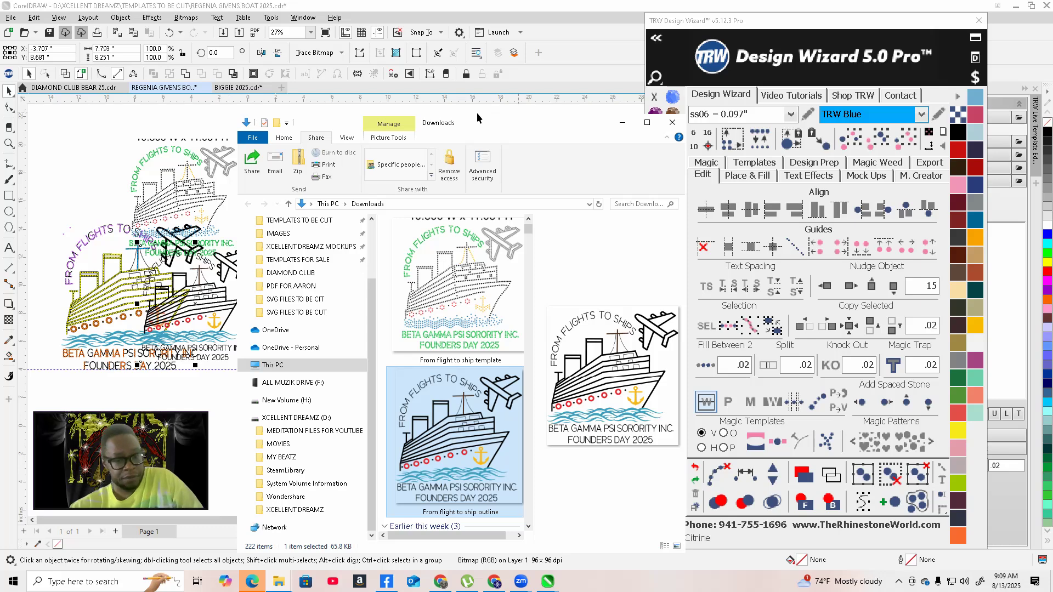
{"action": "left_click", "coordinate": [81, 136]}
{"action": "left_click_drag", "start_coordinate": [299, 217], "coordinate": [503, 208]}
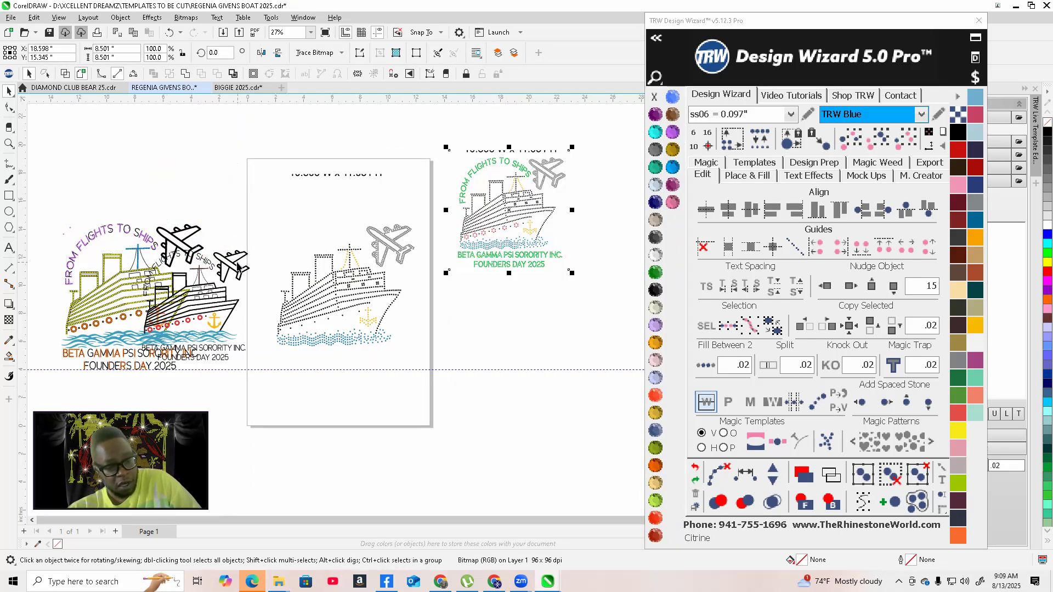
{"action": "left_click_drag", "start_coordinate": [238, 274], "coordinate": [553, 179]}
Nudge the outline image so its airplane and lettering line up with the template's stones
{"action": "scroll", "coordinate": [550, 299], "scroll_direction": "up", "scroll_amount": 1}
{"action": "scroll", "coordinate": [553, 183], "scroll_direction": "up", "scroll_amount": 6}
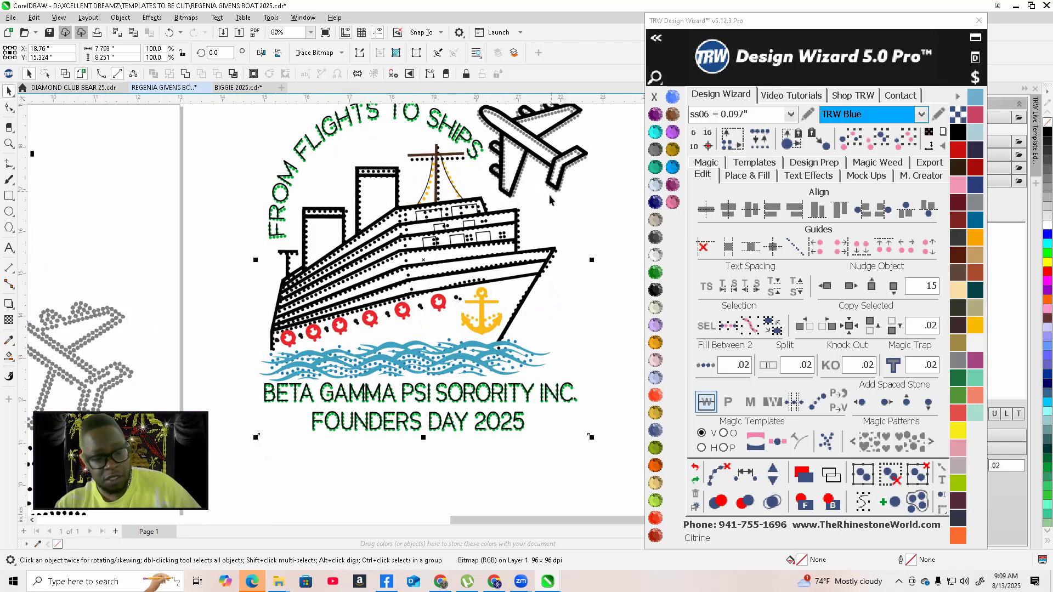
{"action": "scroll", "coordinate": [545, 198], "scroll_direction": "down", "scroll_amount": 4}
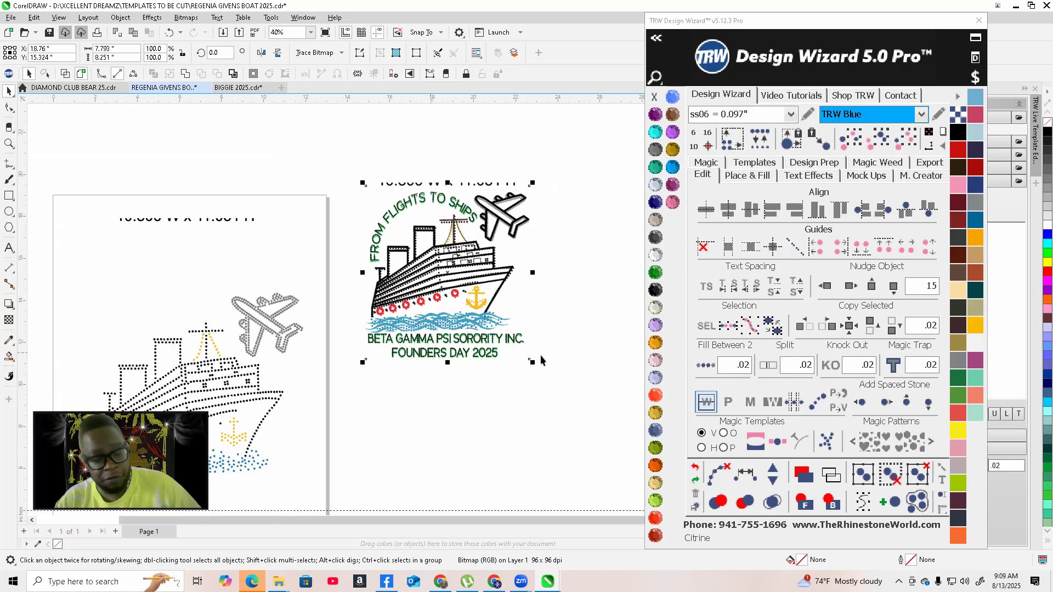
{"action": "scroll", "coordinate": [447, 300], "scroll_direction": "up", "scroll_amount": 9}
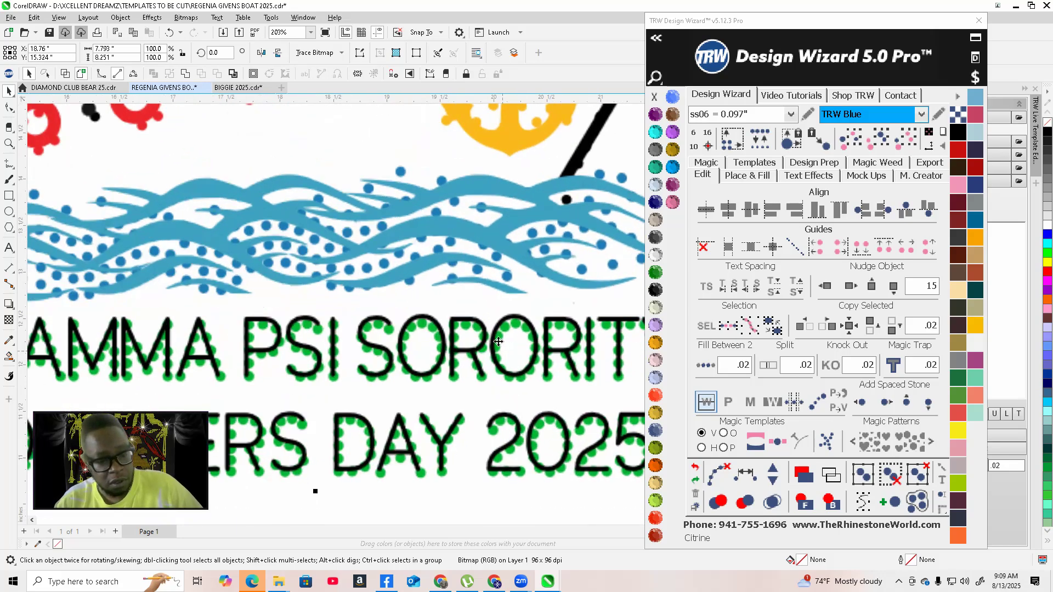
{"action": "scroll", "coordinate": [457, 358], "scroll_direction": "up", "scroll_amount": 2}
{"action": "scroll", "coordinate": [457, 359], "scroll_direction": "down", "scroll_amount": 5}
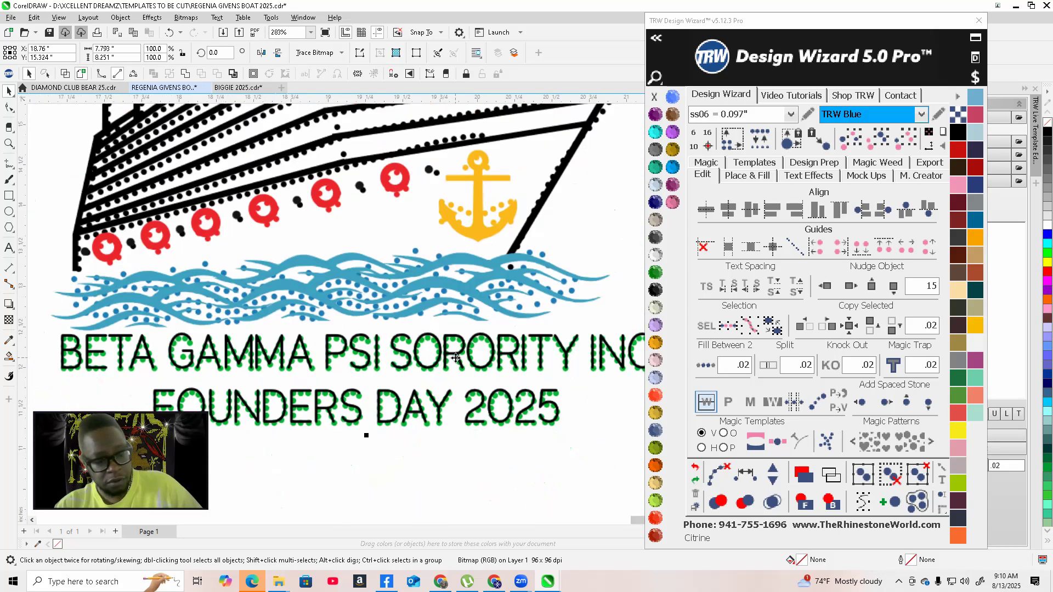
{"action": "scroll", "coordinate": [390, 417], "scroll_direction": "down", "scroll_amount": 3}
{"action": "scroll", "coordinate": [449, 196], "scroll_direction": "up", "scroll_amount": 5}
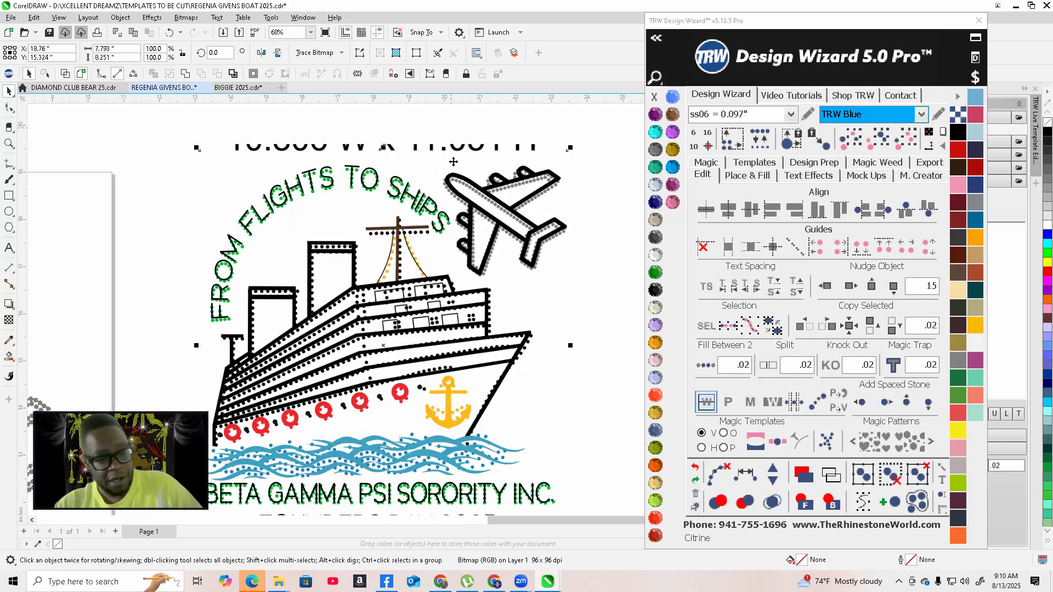
{"action": "scroll", "coordinate": [450, 196], "scroll_direction": "up", "scroll_amount": 10}
{"action": "left_click_drag", "start_coordinate": [433, 167], "coordinate": [421, 186]}
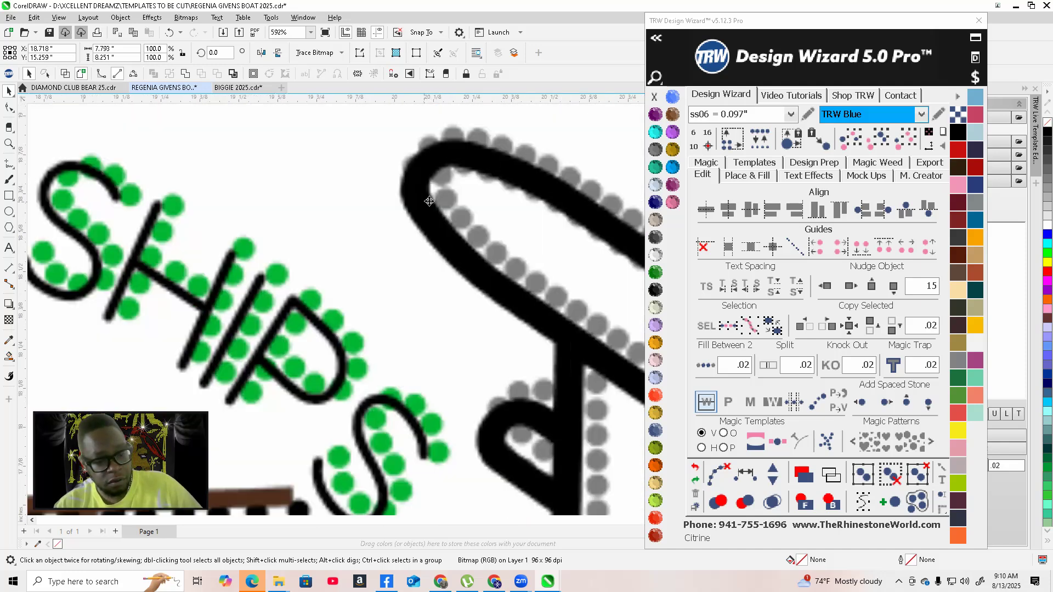
{"action": "scroll", "coordinate": [430, 201], "scroll_direction": "up", "scroll_amount": 1}
{"action": "left_click_drag", "start_coordinate": [420, 236], "coordinate": [436, 224]}
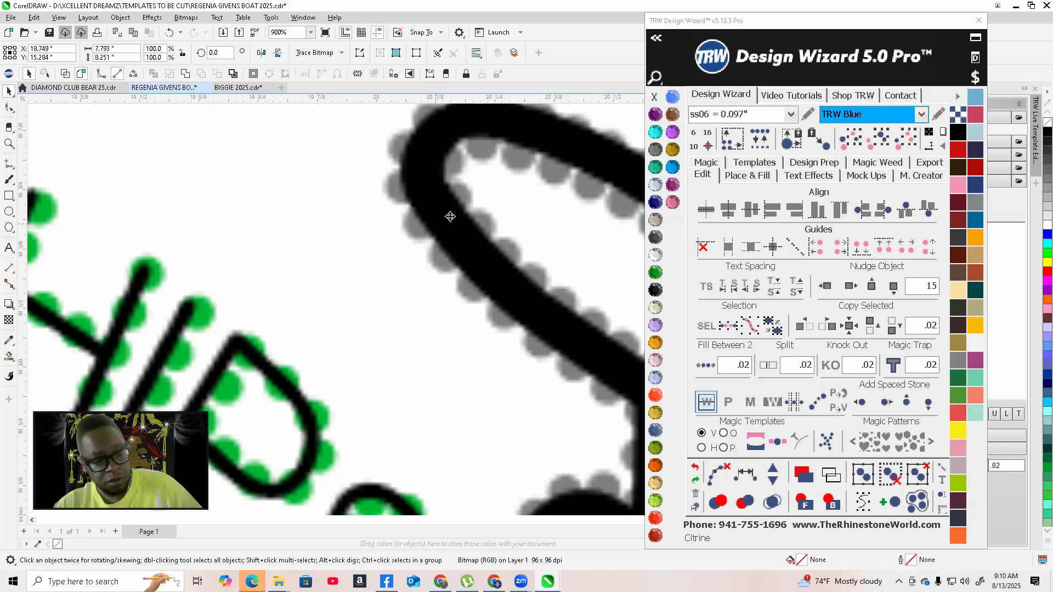
Inspect the overlay's alignment across the ship, waves and lettering
{"action": "scroll", "coordinate": [438, 223], "scroll_direction": "down", "scroll_amount": 7}
{"action": "scroll", "coordinate": [463, 206], "scroll_direction": "down", "scroll_amount": 3}
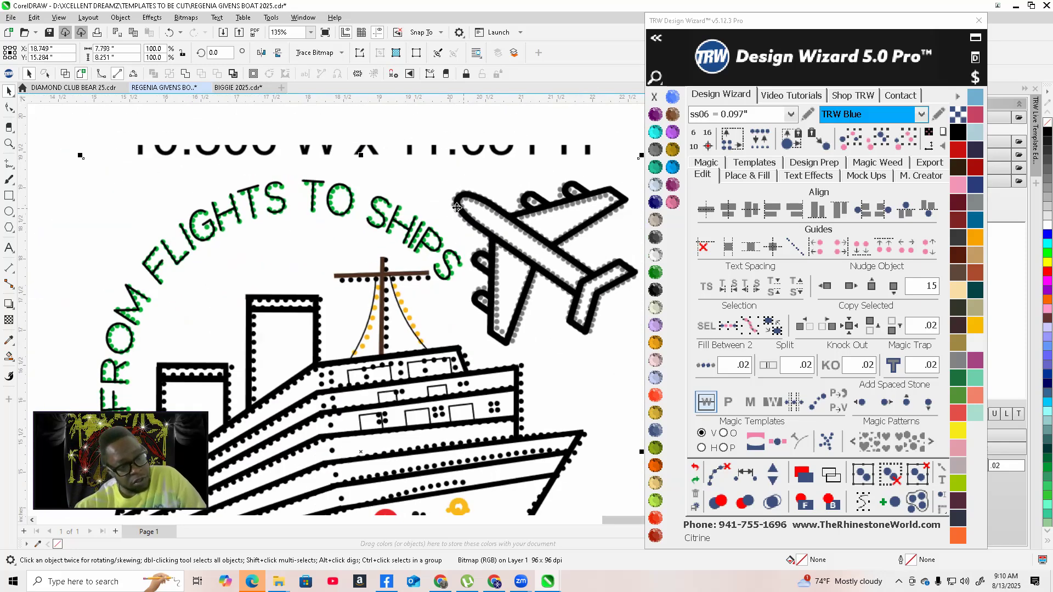
{"action": "scroll", "coordinate": [455, 206], "scroll_direction": "down", "scroll_amount": 2}
{"action": "scroll", "coordinate": [375, 385], "scroll_direction": "up", "scroll_amount": 4}
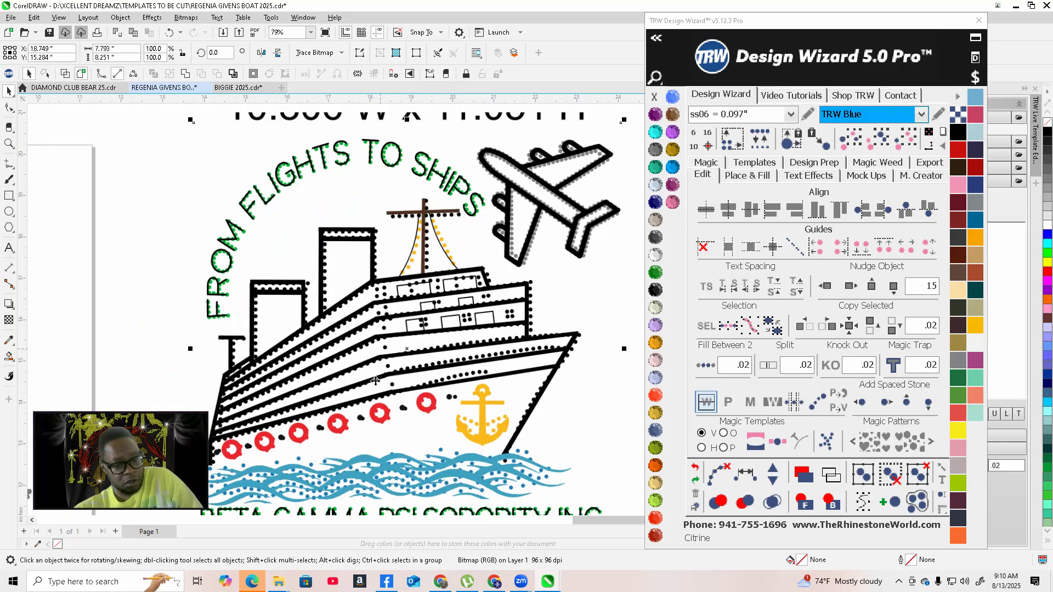
{"action": "scroll", "coordinate": [377, 367], "scroll_direction": "down", "scroll_amount": 3}
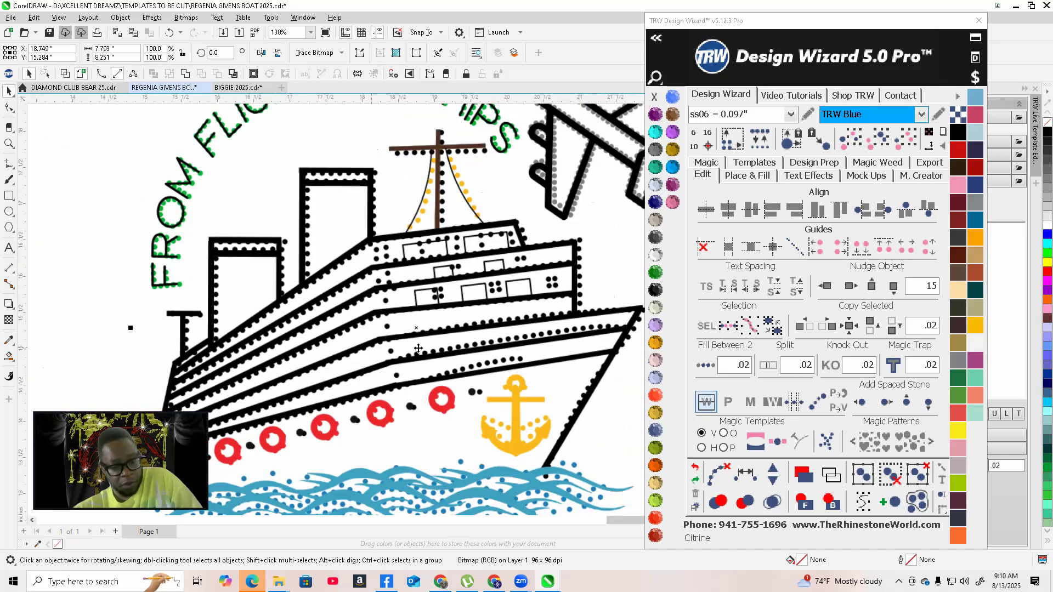
{"action": "scroll", "coordinate": [541, 313], "scroll_direction": "down", "scroll_amount": 1}
{"action": "scroll", "coordinate": [454, 323], "scroll_direction": "up", "scroll_amount": 6}
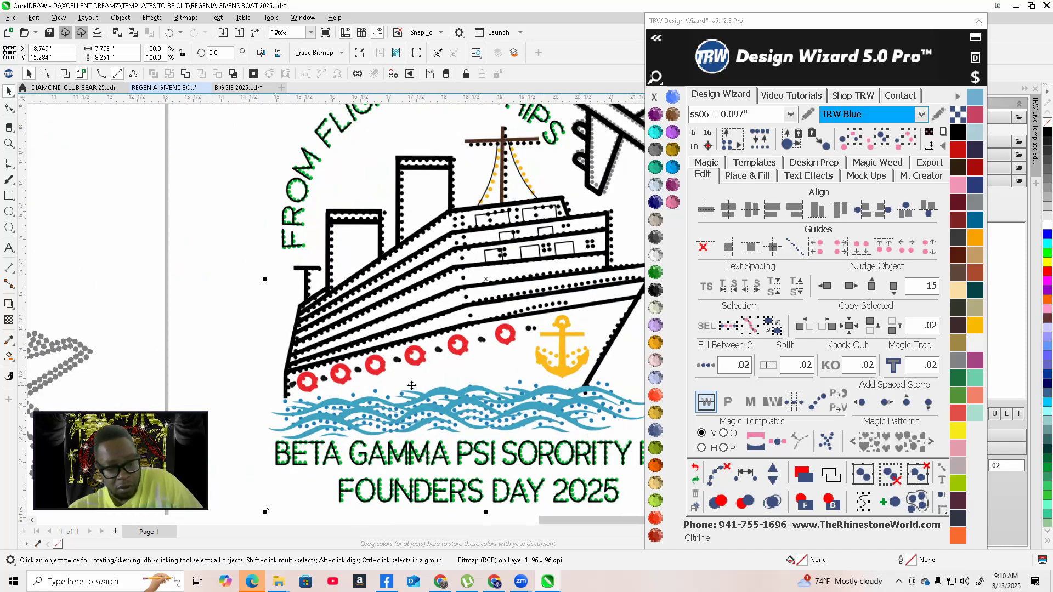
{"action": "scroll", "coordinate": [455, 323], "scroll_direction": "down", "scroll_amount": 3}
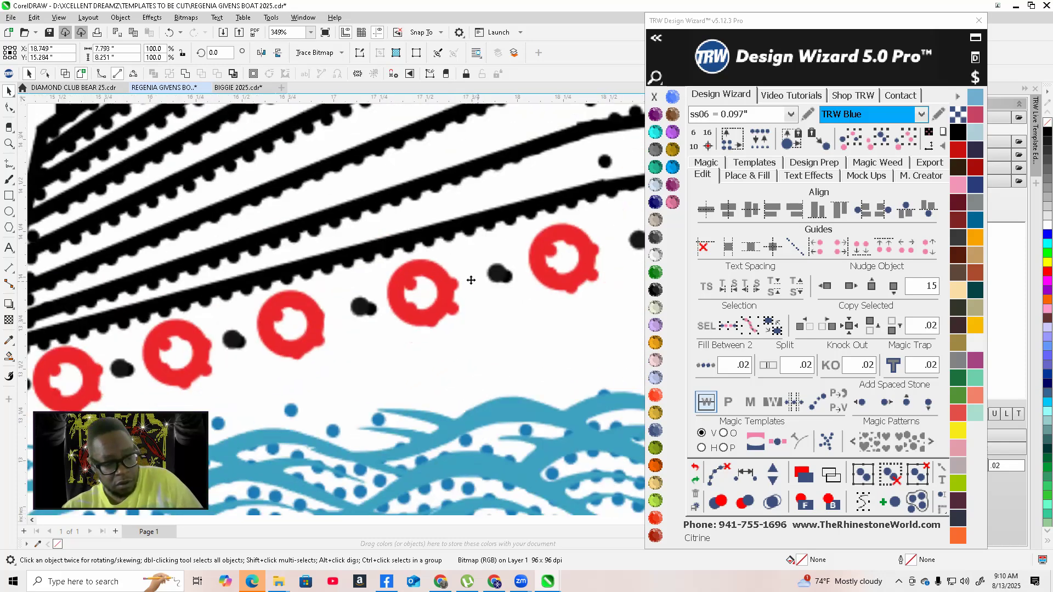
{"action": "scroll", "coordinate": [459, 282], "scroll_direction": "down", "scroll_amount": 1}
{"action": "scroll", "coordinate": [391, 328], "scroll_direction": "up", "scroll_amount": 15}
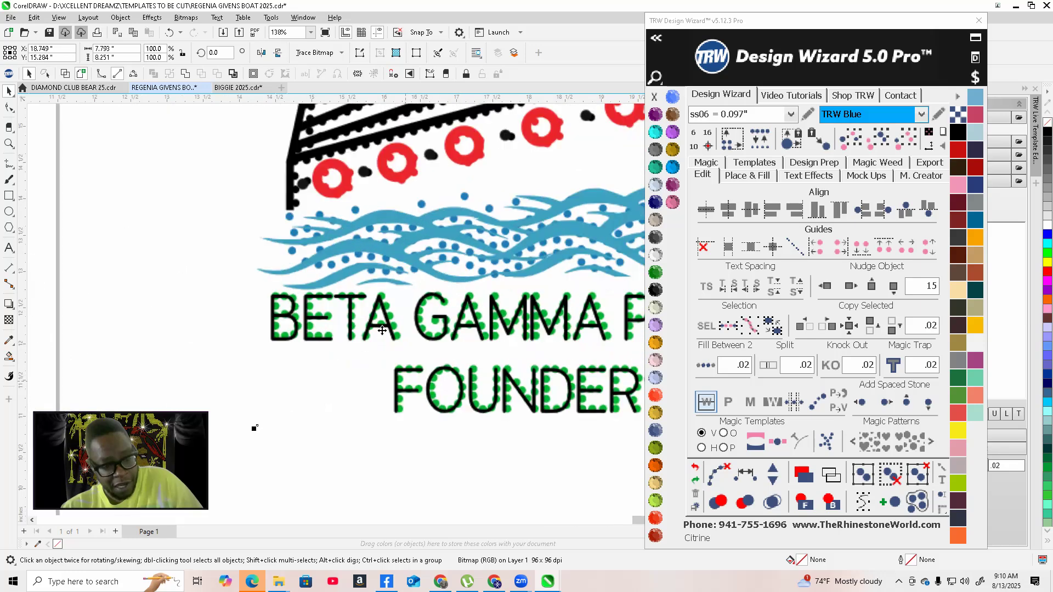
{"action": "scroll", "coordinate": [391, 329], "scroll_direction": "up", "scroll_amount": 2}
{"action": "scroll", "coordinate": [386, 318], "scroll_direction": "down", "scroll_amount": 8}
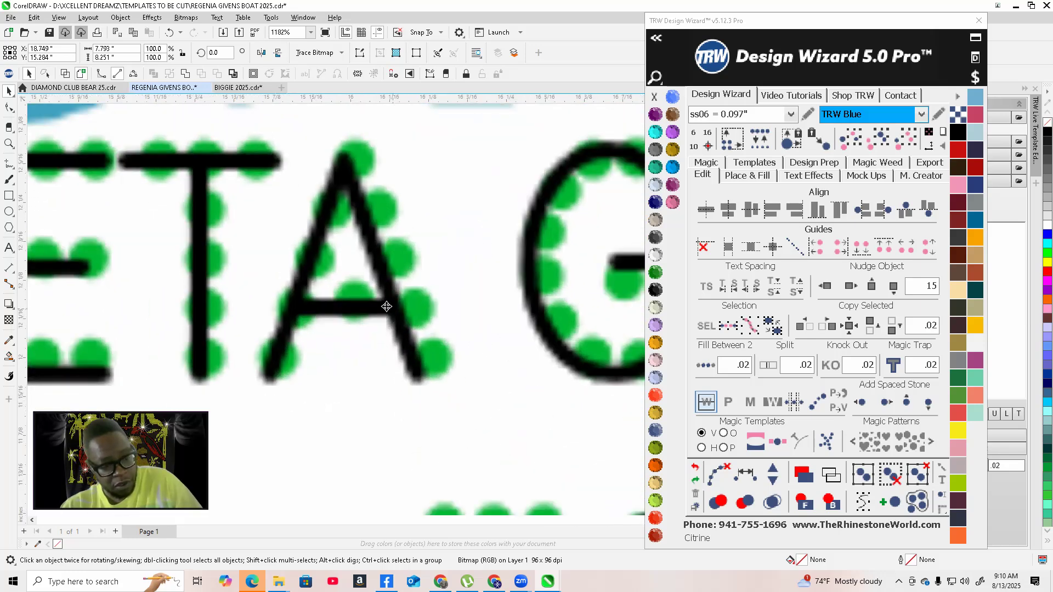
{"action": "scroll", "coordinate": [347, 291], "scroll_direction": "down", "scroll_amount": 8}
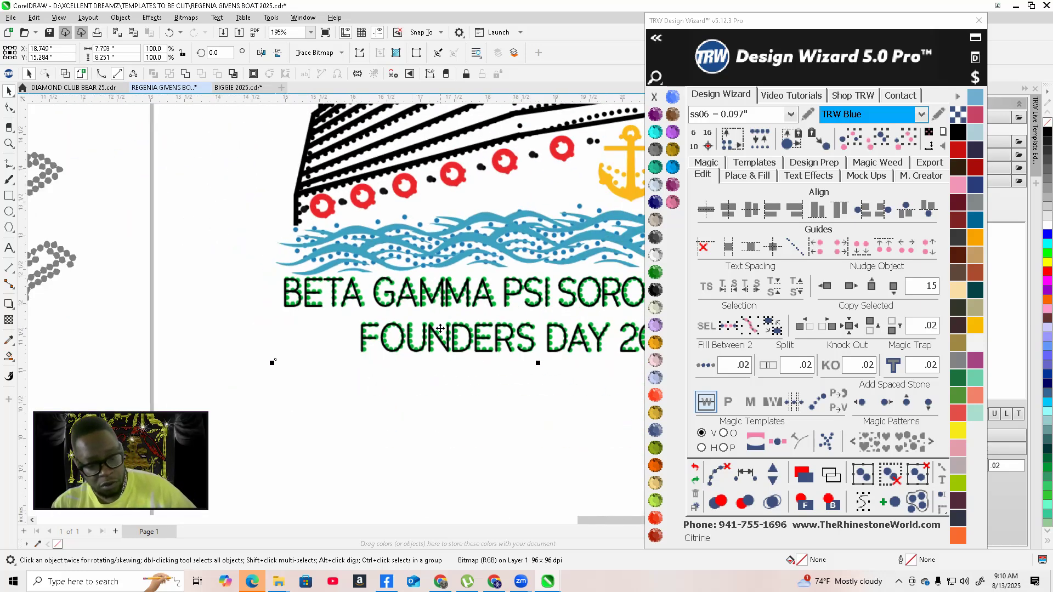
{"action": "scroll", "coordinate": [558, 314], "scroll_direction": "down", "scroll_amount": 2}
{"action": "scroll", "coordinate": [541, 257], "scroll_direction": "up", "scroll_amount": 9}
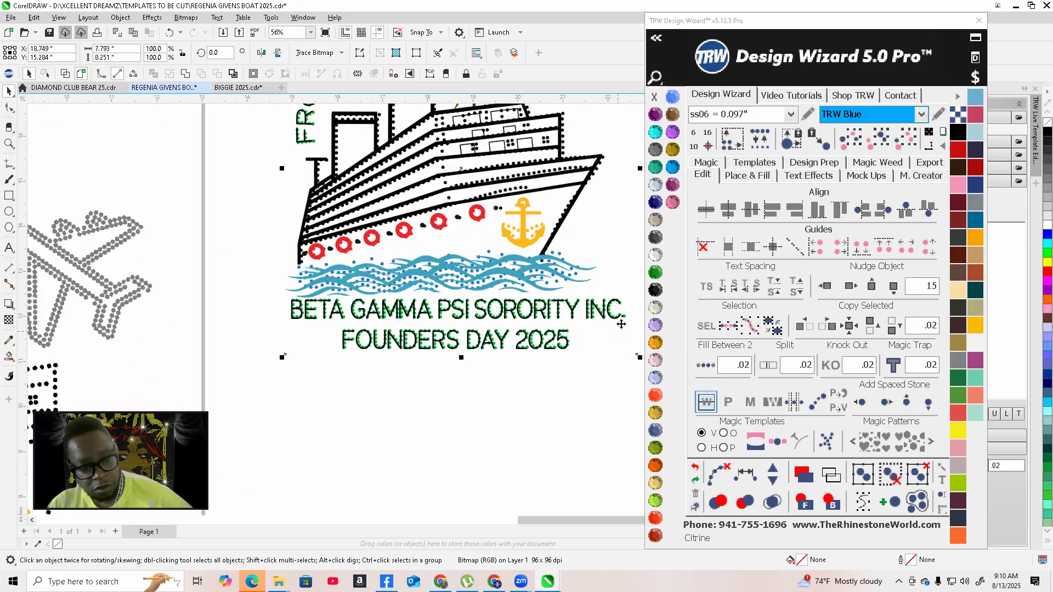
{"action": "scroll", "coordinate": [542, 257], "scroll_direction": "up", "scroll_amount": 3}
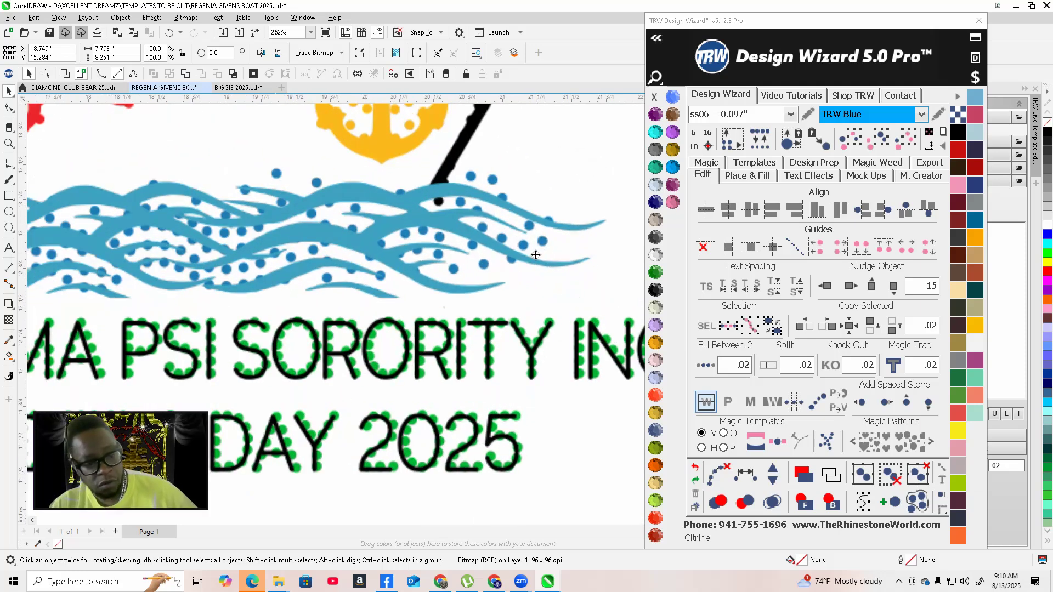
{"action": "scroll", "coordinate": [536, 255], "scroll_direction": "down", "scroll_amount": 2}
{"action": "scroll", "coordinate": [519, 278], "scroll_direction": "down", "scroll_amount": 4}
{"action": "scroll", "coordinate": [526, 322], "scroll_direction": "up", "scroll_amount": 9}
{"action": "scroll", "coordinate": [523, 320], "scroll_direction": "up", "scroll_amount": 4}
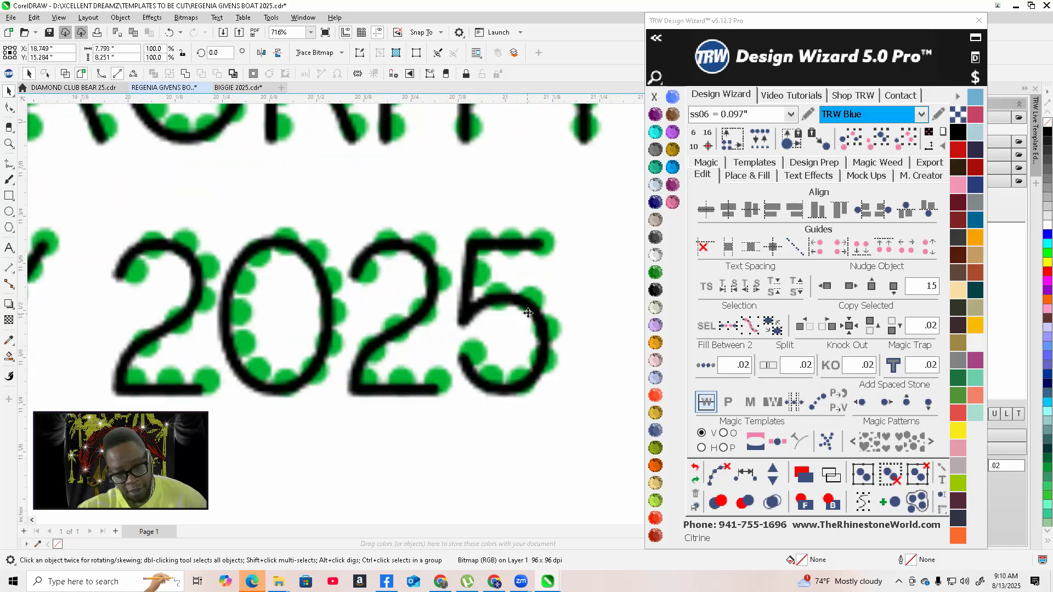
Nudge the outline image slightly to align the 2025 lettering with its stones
{"action": "left_click_drag", "start_coordinate": [529, 312], "coordinate": [533, 307]}
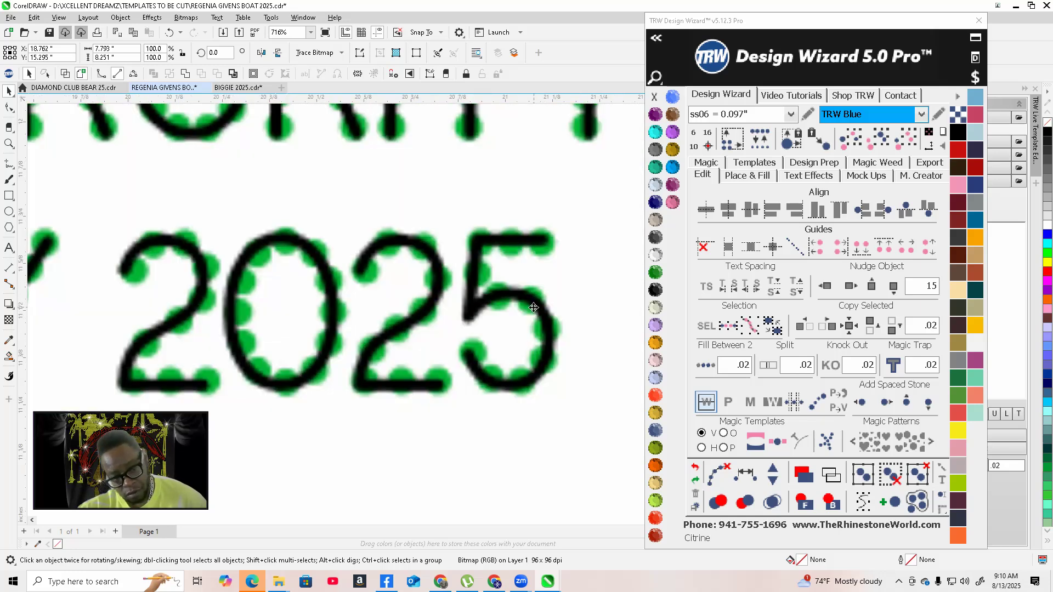
{"action": "scroll", "coordinate": [533, 307], "scroll_direction": "down", "scroll_amount": 5}
{"action": "scroll", "coordinate": [467, 234], "scroll_direction": "up", "scroll_amount": 2}
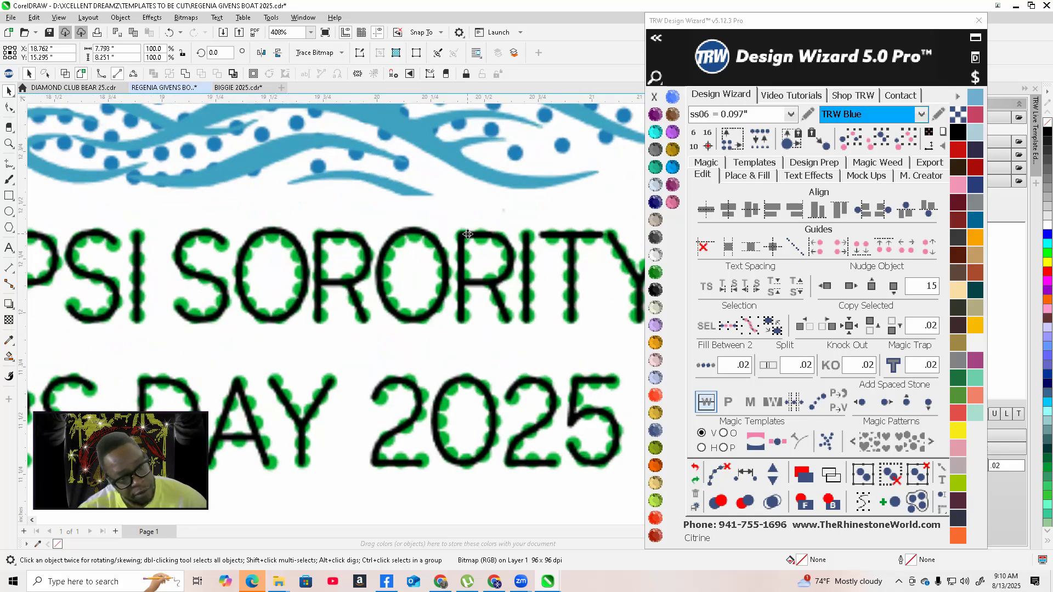
Inspect the overlay's alignment of the lettering, waves and ship at several zoom levels
{"action": "scroll", "coordinate": [465, 240], "scroll_direction": "up", "scroll_amount": 2}
{"action": "scroll", "coordinate": [313, 252], "scroll_direction": "down", "scroll_amount": 3}
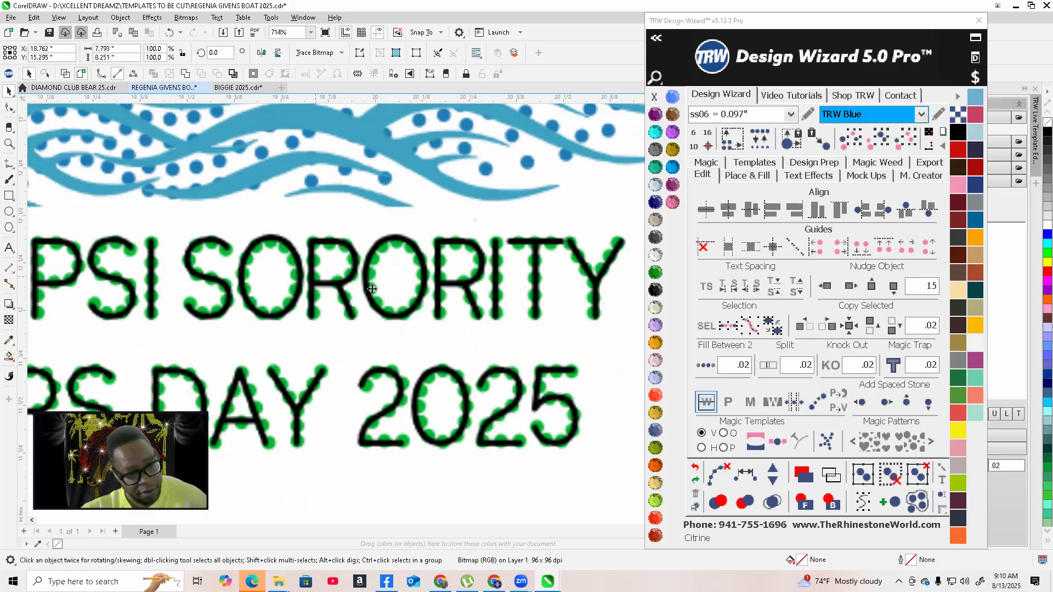
{"action": "scroll", "coordinate": [506, 285], "scroll_direction": "down", "scroll_amount": 2}
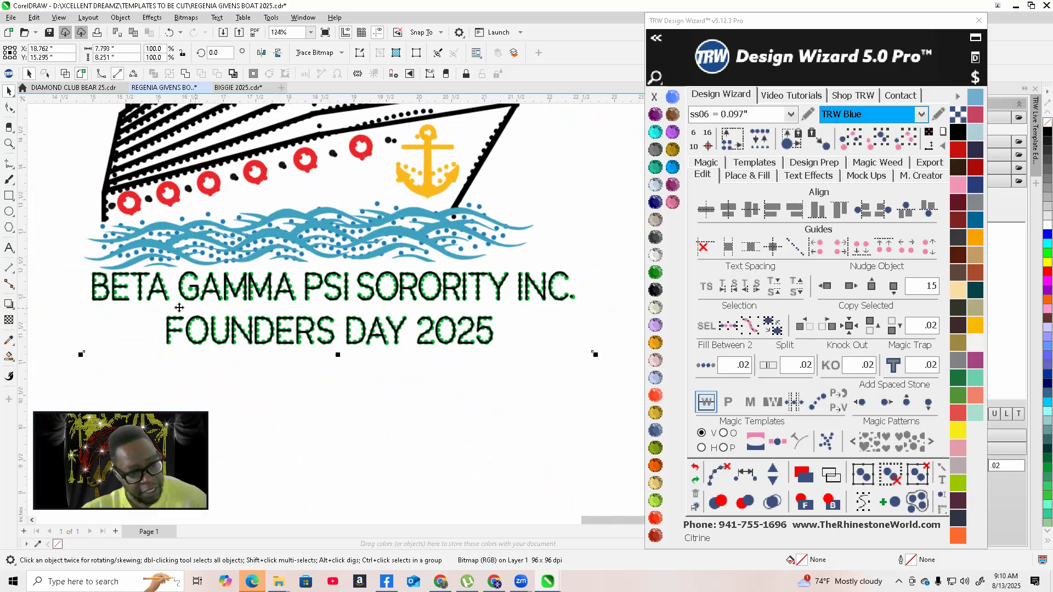
{"action": "scroll", "coordinate": [170, 289], "scroll_direction": "up", "scroll_amount": 5}
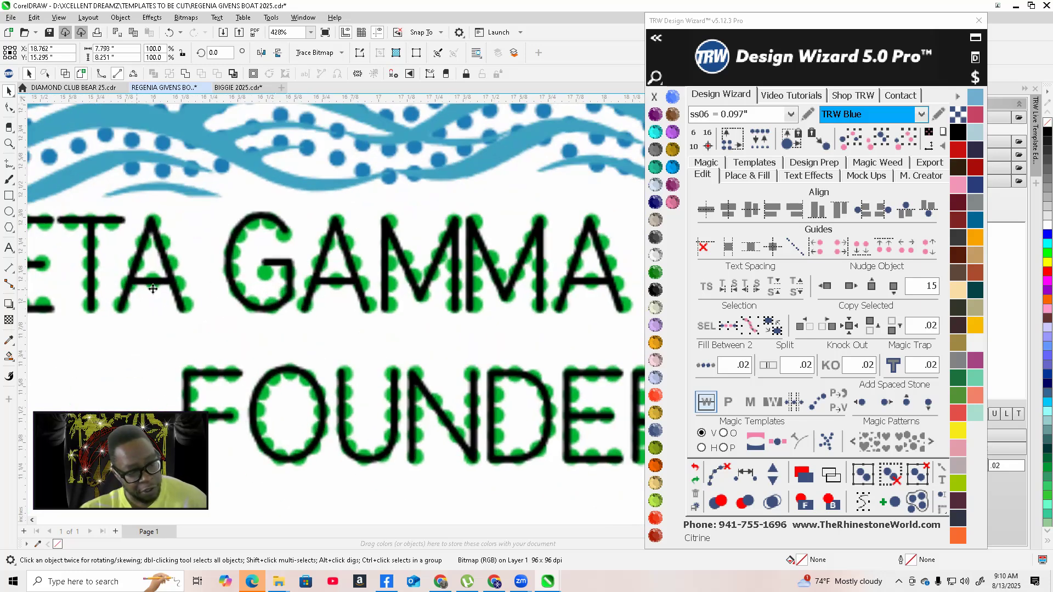
{"action": "scroll", "coordinate": [143, 267], "scroll_direction": "down", "scroll_amount": 2}
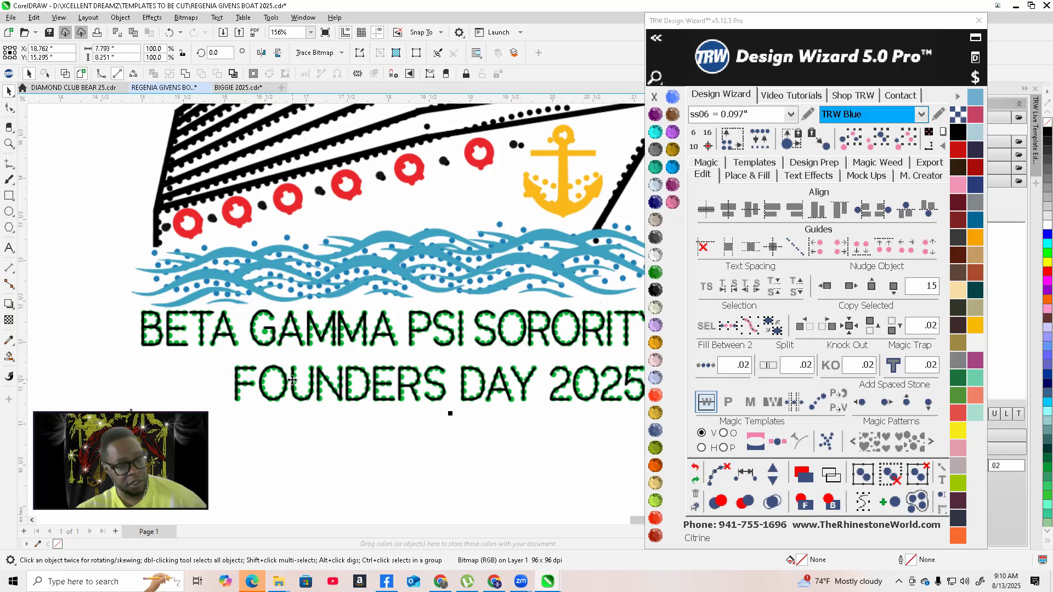
{"action": "scroll", "coordinate": [292, 380], "scroll_direction": "down", "scroll_amount": 1}
{"action": "scroll", "coordinate": [436, 180], "scroll_direction": "down", "scroll_amount": 1}
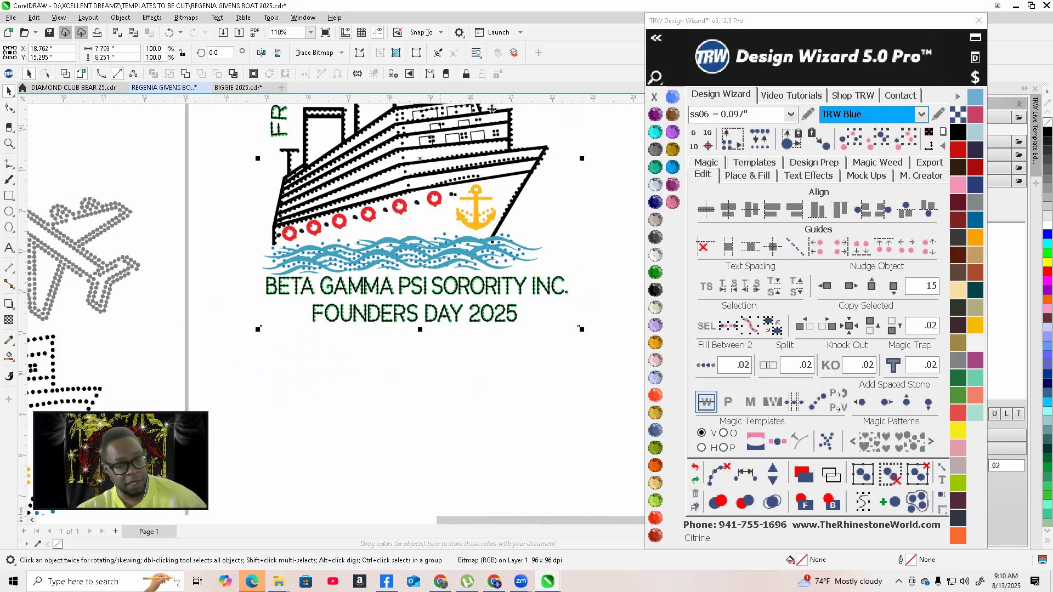
{"action": "scroll", "coordinate": [566, 169], "scroll_direction": "up", "scroll_amount": 2}
{"action": "scroll", "coordinate": [566, 170], "scroll_direction": "up", "scroll_amount": 5}
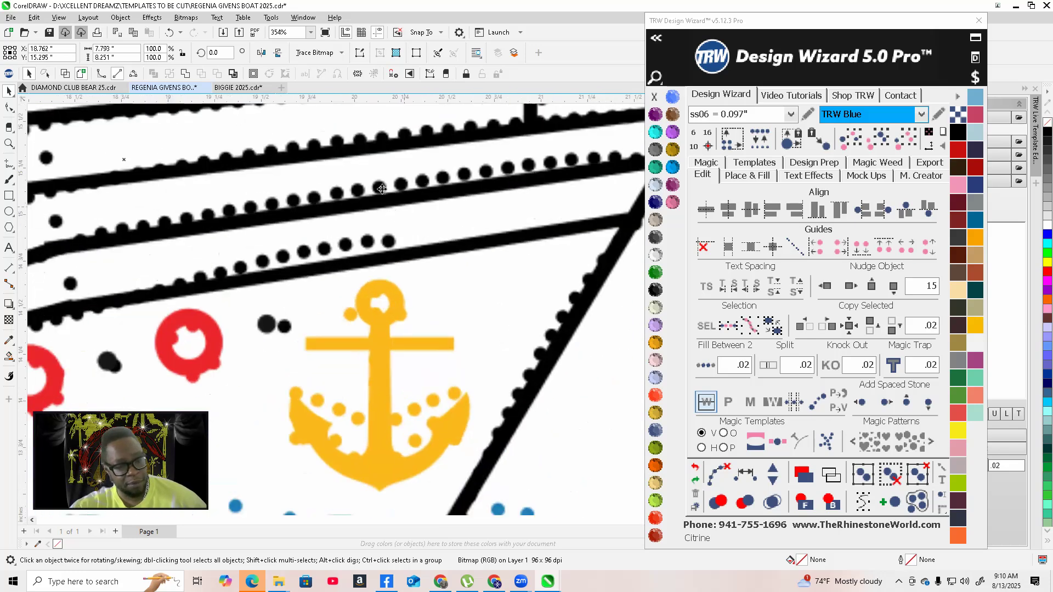
{"action": "scroll", "coordinate": [389, 216], "scroll_direction": "down", "scroll_amount": 4}
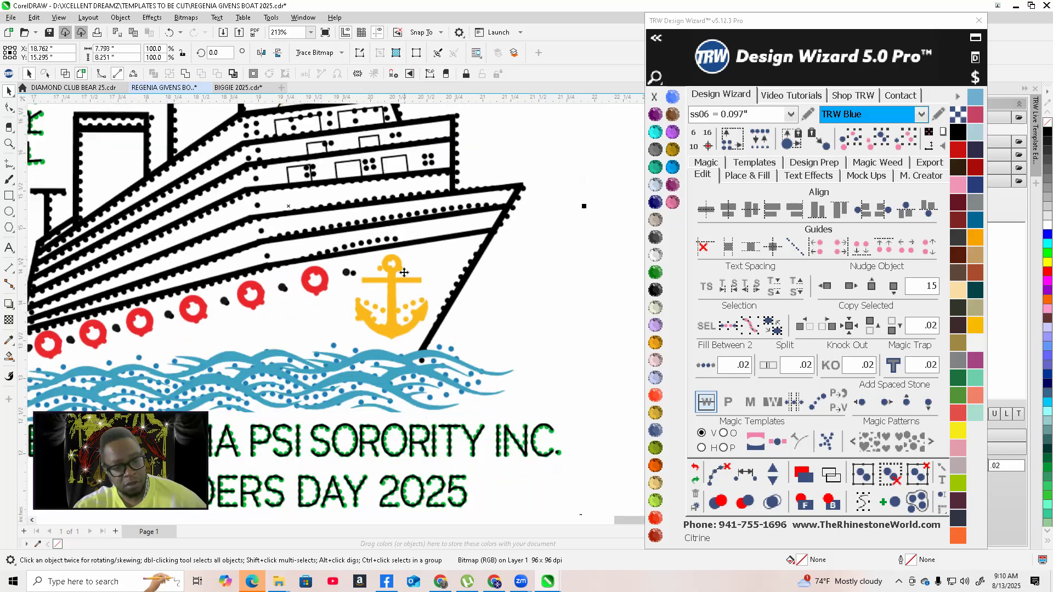
{"action": "scroll", "coordinate": [451, 303], "scroll_direction": "down", "scroll_amount": 3}
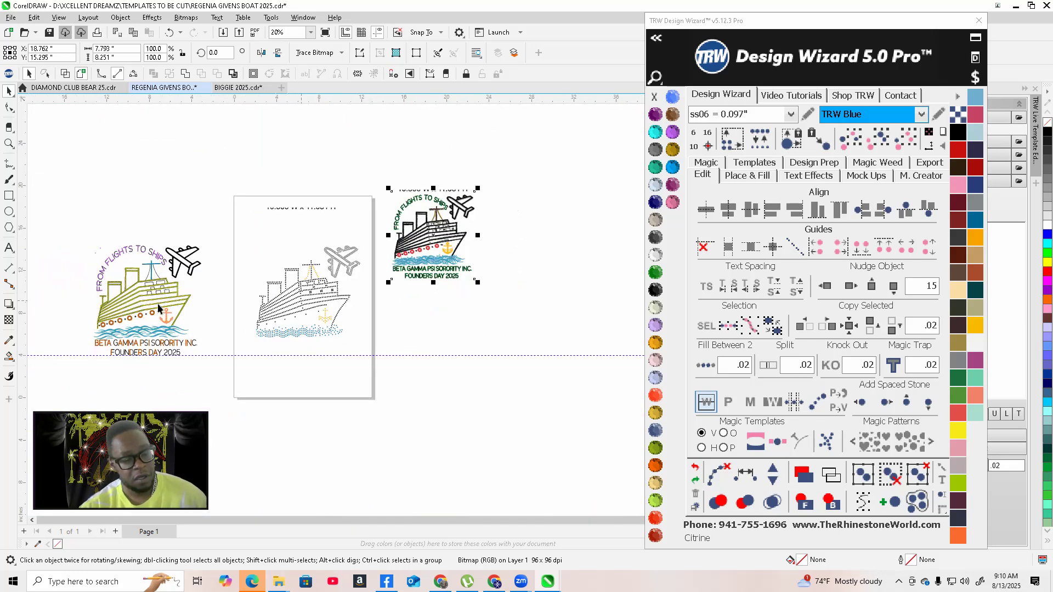
{"action": "scroll", "coordinate": [104, 314], "scroll_direction": "up", "scroll_amount": 1}
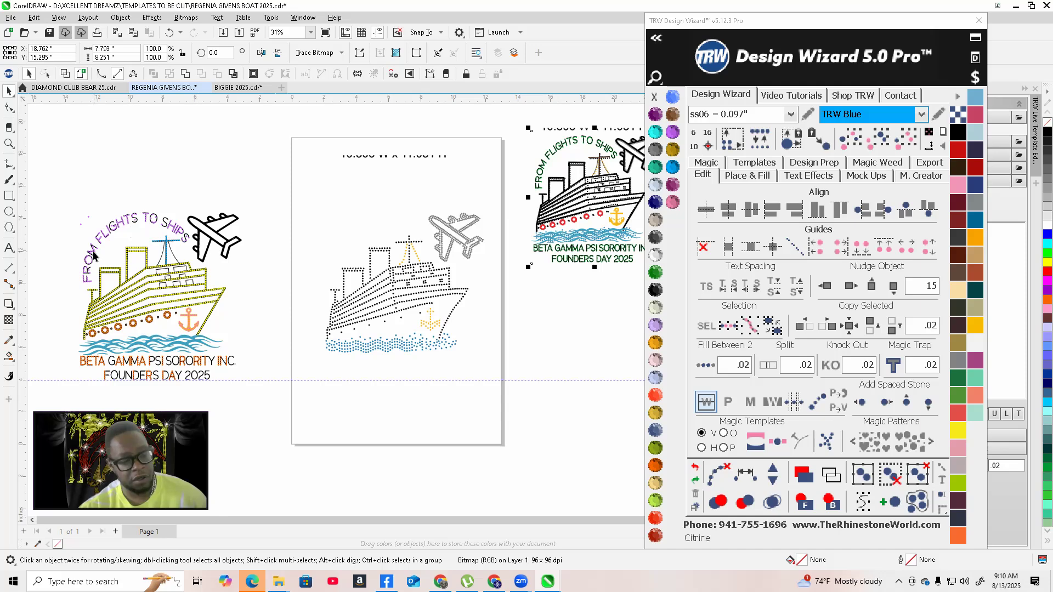
{"action": "scroll", "coordinate": [204, 261], "scroll_direction": "down", "scroll_amount": 1}
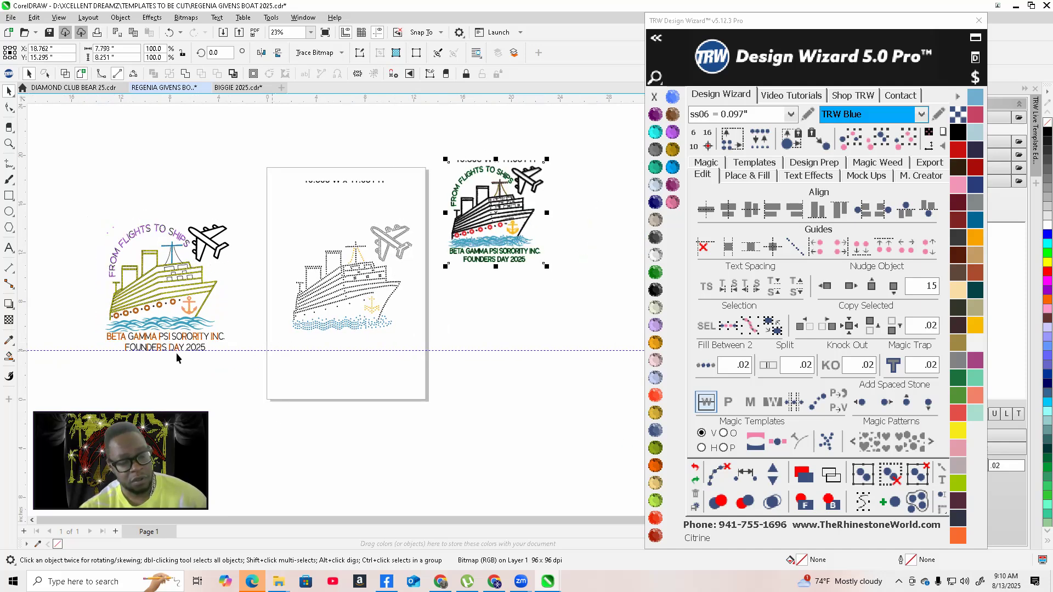
Select the entire coloured rhinestone design and move it closer to the template page
{"action": "left_click_drag", "start_coordinate": [73, 188], "coordinate": [248, 377]}
{"action": "scroll", "coordinate": [177, 290], "scroll_direction": "up", "scroll_amount": 1}
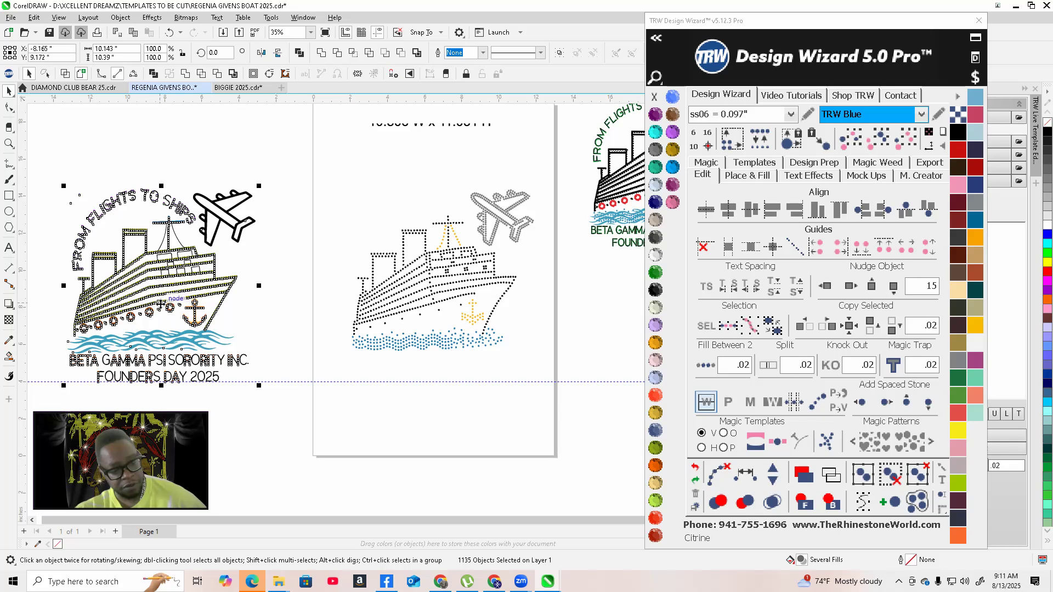
{"action": "left_click_drag", "start_coordinate": [165, 304], "coordinate": [246, 302]}
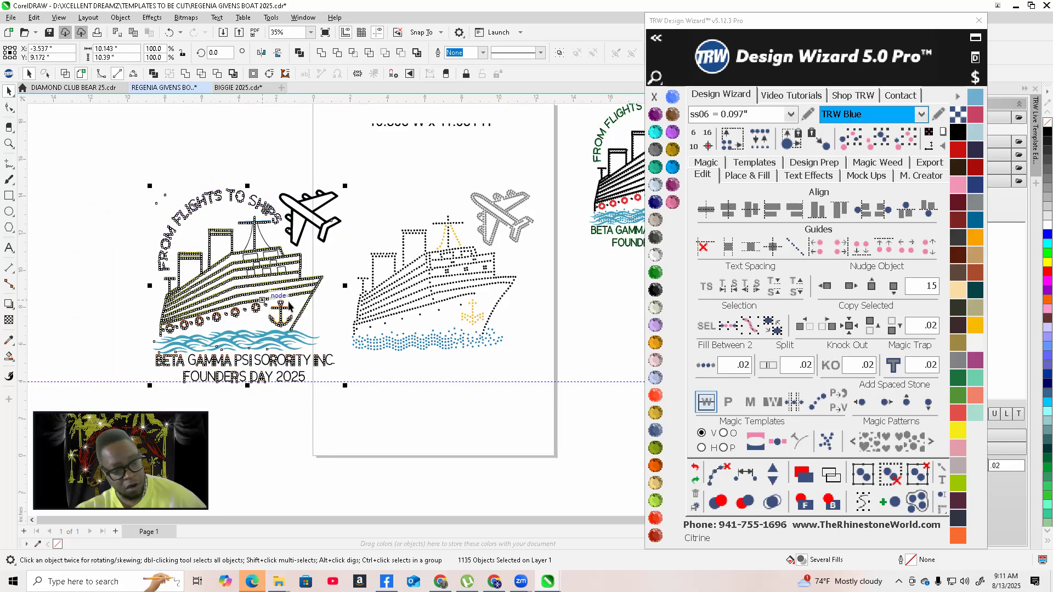
{"action": "scroll", "coordinate": [316, 301], "scroll_direction": "down", "scroll_amount": 2}
{"action": "scroll", "coordinate": [221, 310], "scroll_direction": "up", "scroll_amount": 1}
{"action": "scroll", "coordinate": [317, 331], "scroll_direction": "up", "scroll_amount": 1}
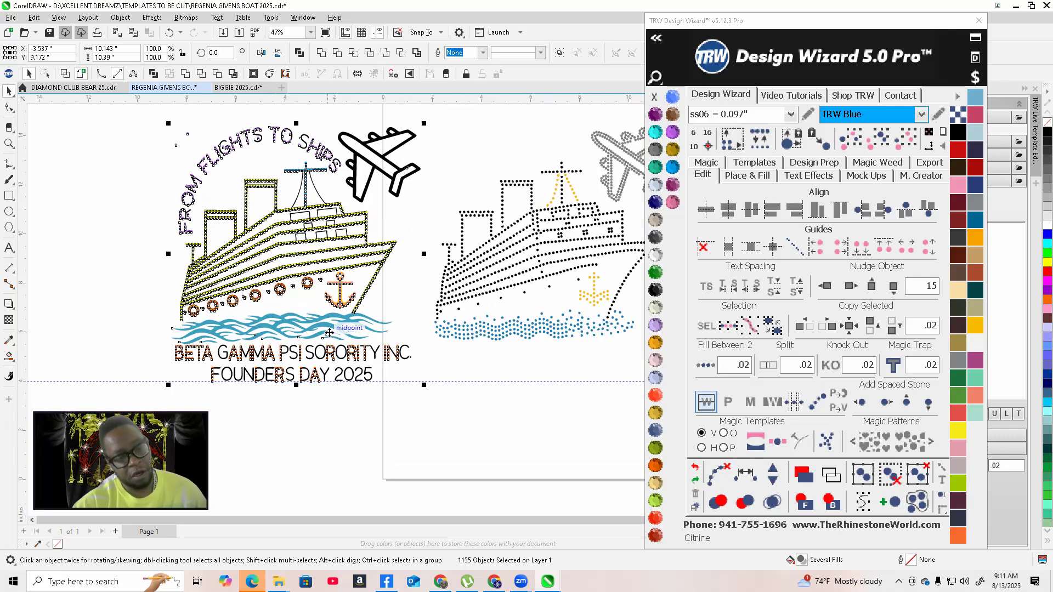
Select the inner row of stones across the shorter funnel's top and space them evenly, saving the file
{"action": "left_click", "coordinate": [132, 254]}
{"action": "scroll", "coordinate": [237, 189], "scroll_direction": "up", "scroll_amount": 1}
{"action": "scroll", "coordinate": [243, 181], "scroll_direction": "up", "scroll_amount": 4}
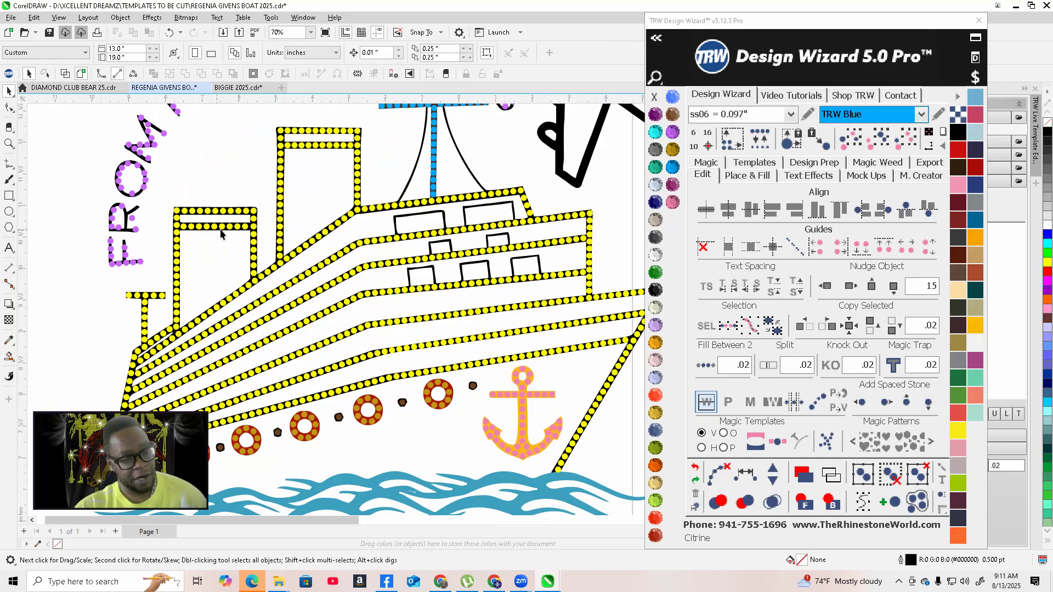
{"action": "scroll", "coordinate": [284, 236], "scroll_direction": "down", "scroll_amount": 3}
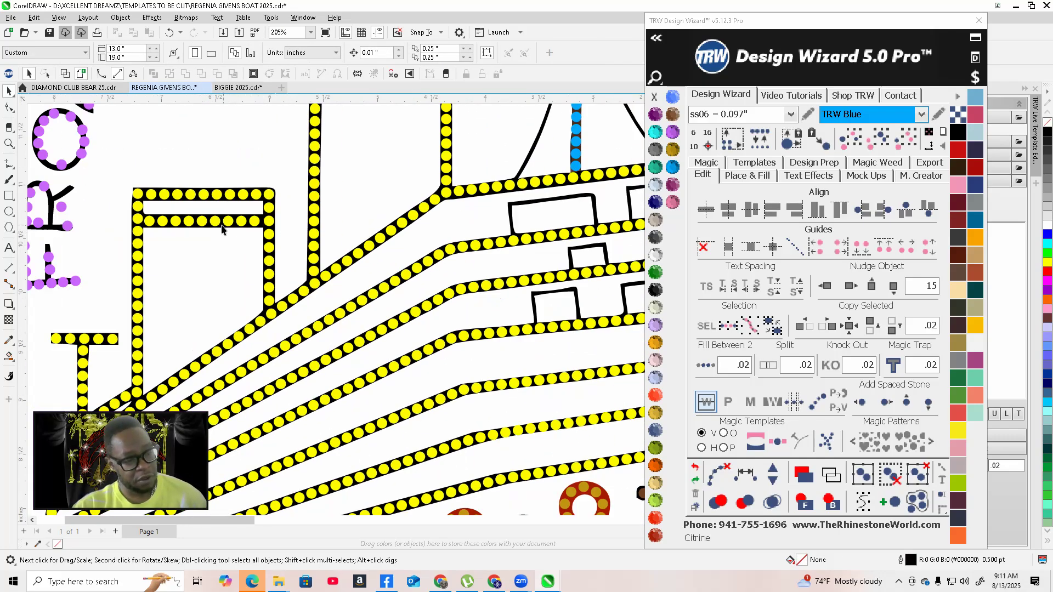
{"action": "scroll", "coordinate": [156, 223], "scroll_direction": "up", "scroll_amount": 3}
{"action": "scroll", "coordinate": [123, 218], "scroll_direction": "up", "scroll_amount": 1}
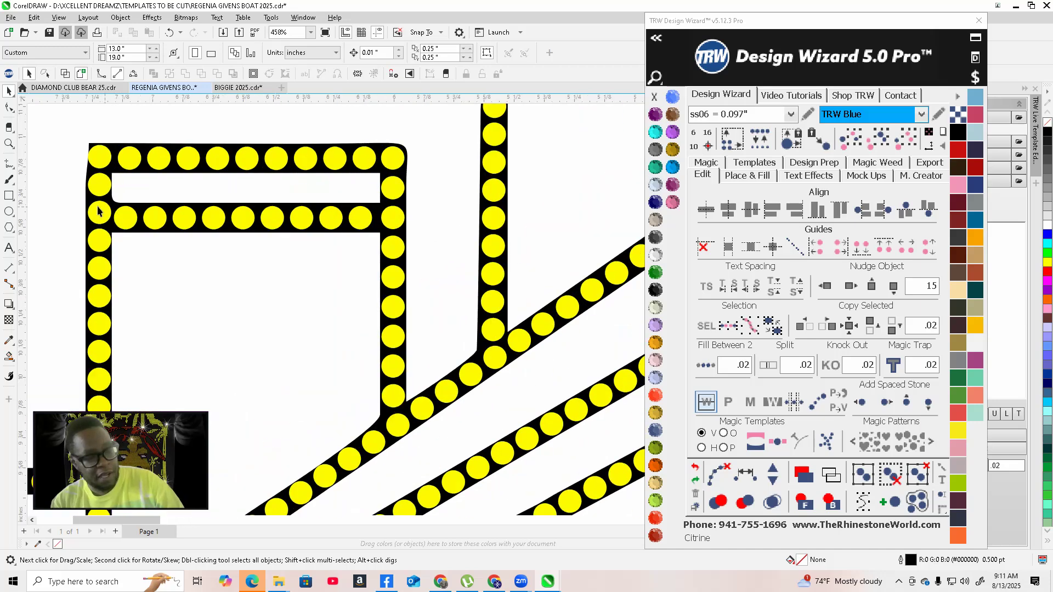
{"action": "left_click", "coordinate": [98, 211]}
{"action": "left_click", "coordinate": [125, 218], "text": "shift"}
{"action": "left_click", "coordinate": [154, 219], "text": "shift"}
{"action": "left_click", "coordinate": [182, 220], "text": "shift"}
{"action": "left_click", "coordinate": [213, 218], "text": "shift"}
{"action": "left_click", "coordinate": [243, 218], "text": "shift"}
{"action": "left_click", "coordinate": [273, 219], "text": "shift"}
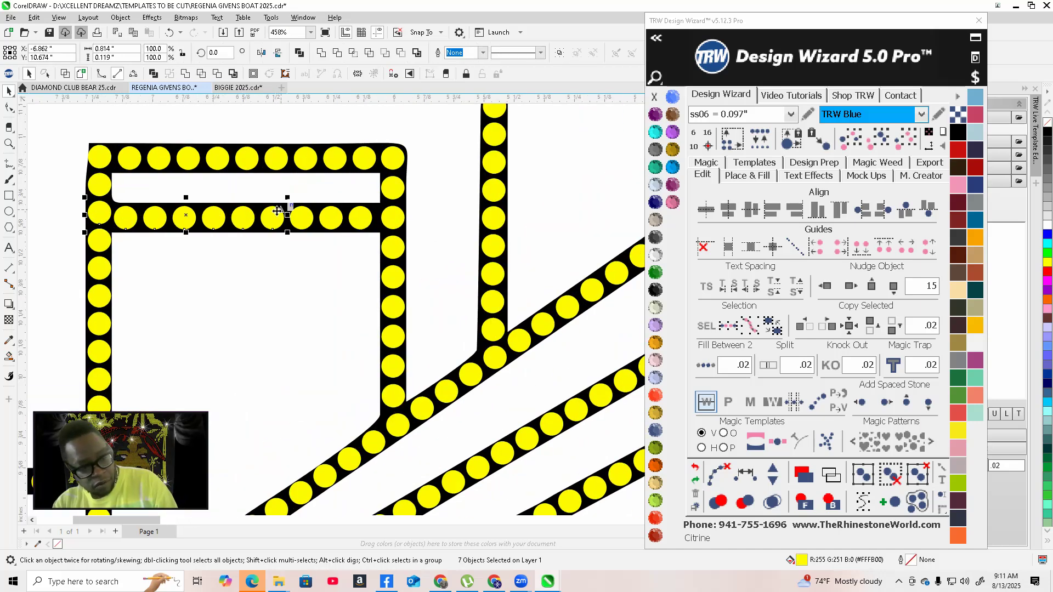
{"action": "left_click", "coordinate": [302, 219], "text": "shift"}
{"action": "left_click", "coordinate": [330, 219], "text": "shift"}
{"action": "left_click", "coordinate": [360, 220], "text": "shift"}
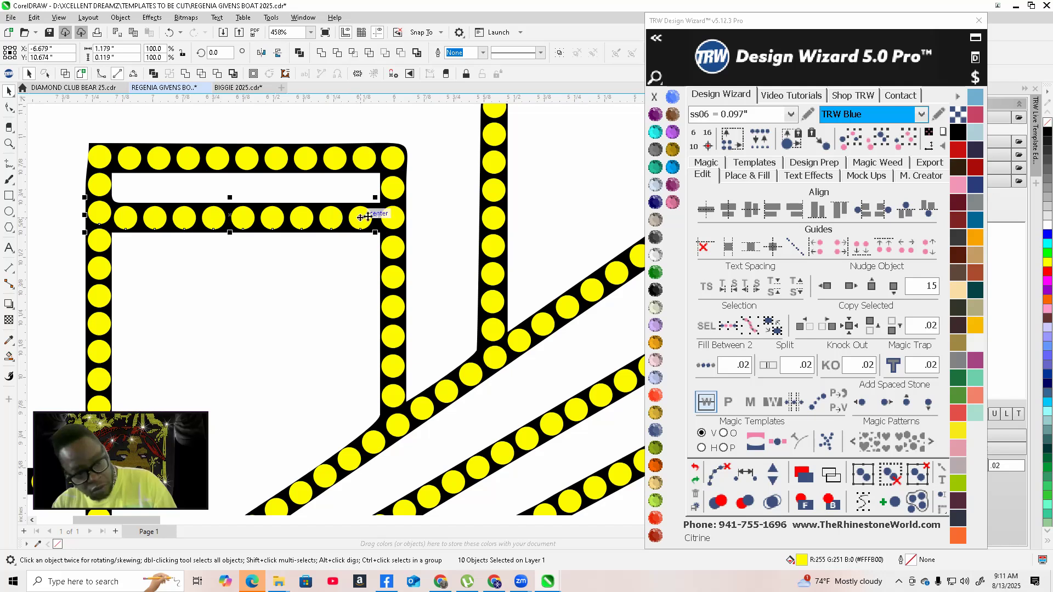
{"action": "left_click", "coordinate": [393, 218], "text": "shift"}
{"action": "key", "text": "ctrl+s"}
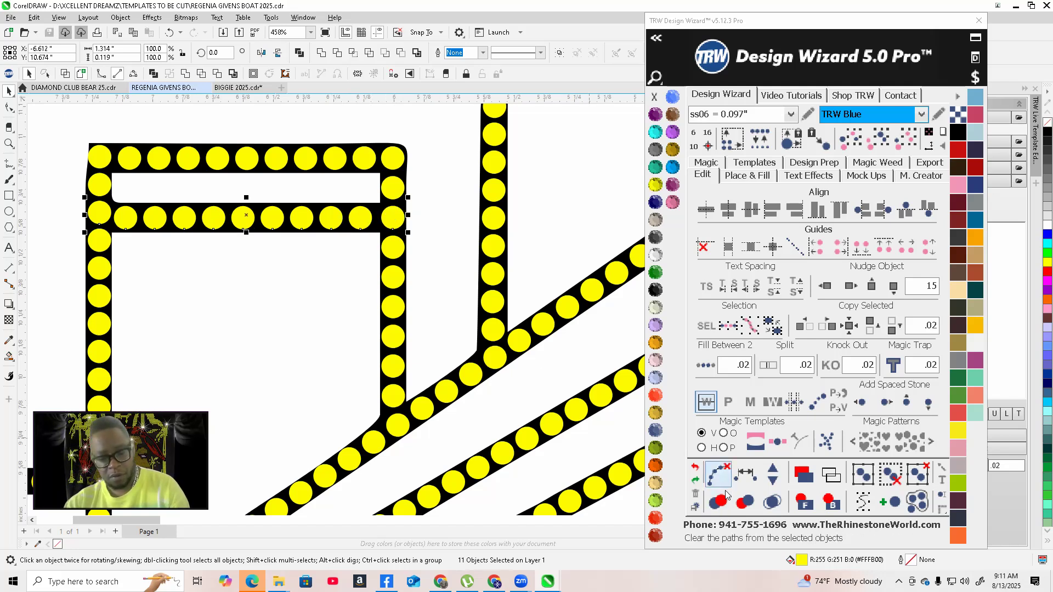
{"action": "left_click", "coordinate": [745, 474]}
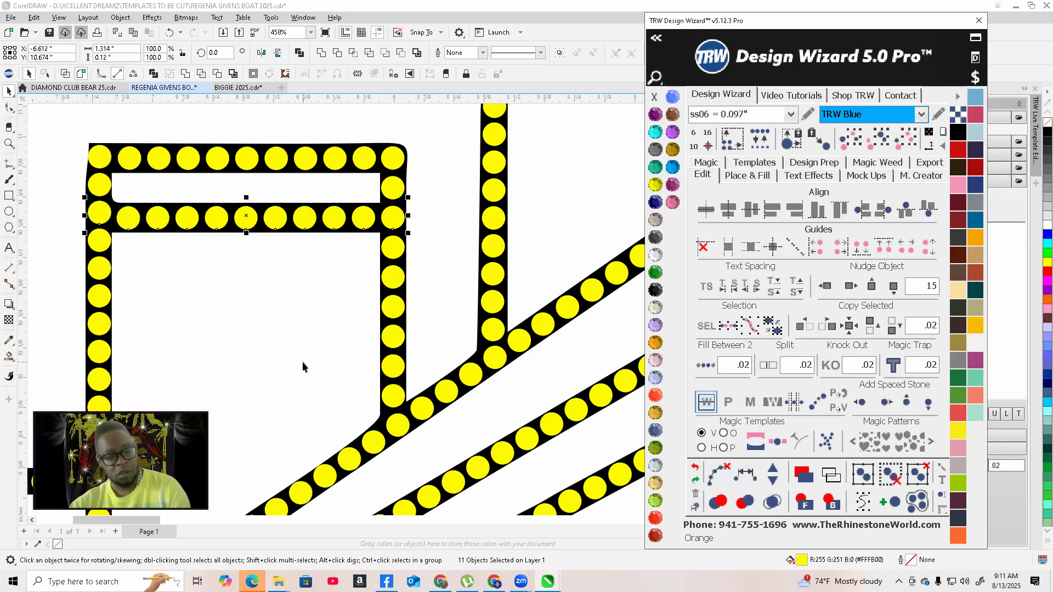
Examine the coloured rhinestone design beside the template and the overlay at different zoom levels
{"action": "left_click", "coordinate": [307, 340]}
{"action": "scroll", "coordinate": [329, 362], "scroll_direction": "down", "scroll_amount": 4}
{"action": "scroll", "coordinate": [344, 376], "scroll_direction": "down", "scroll_amount": 2}
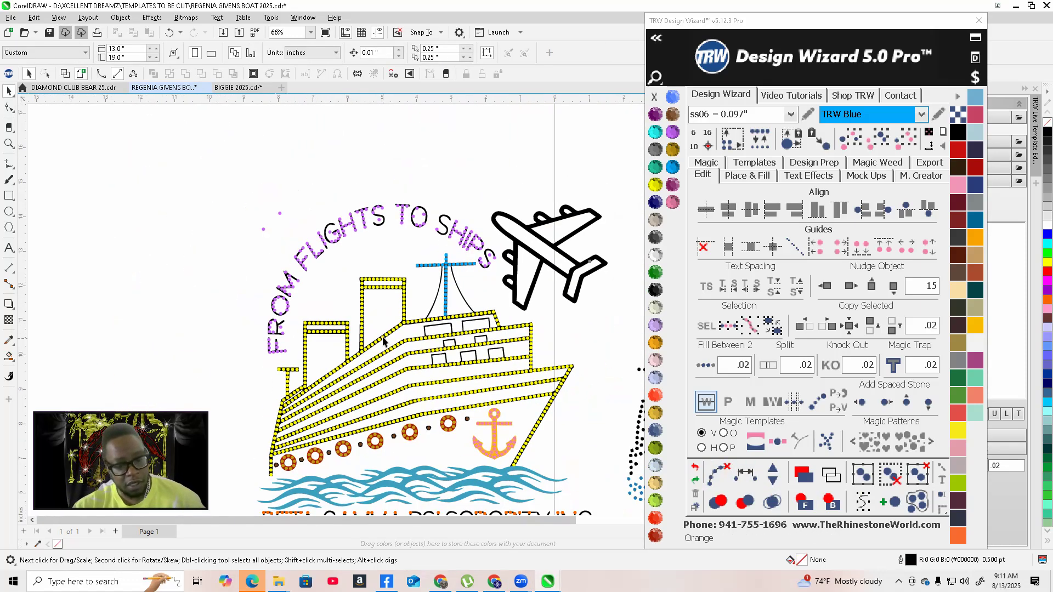
{"action": "scroll", "coordinate": [390, 340], "scroll_direction": "down", "scroll_amount": 1}
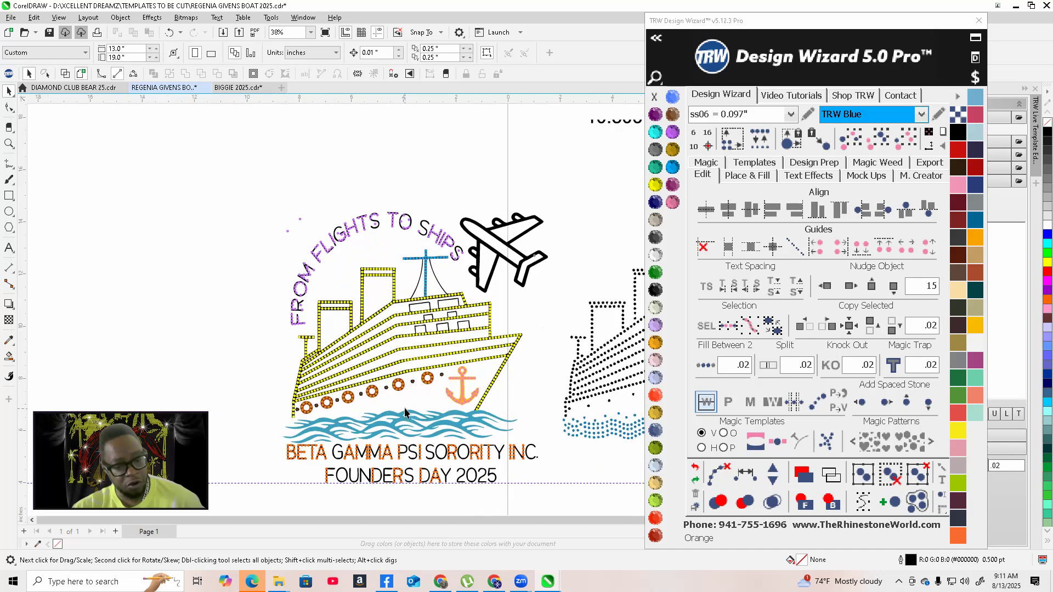
{"action": "scroll", "coordinate": [284, 352], "scroll_direction": "down", "scroll_amount": 1}
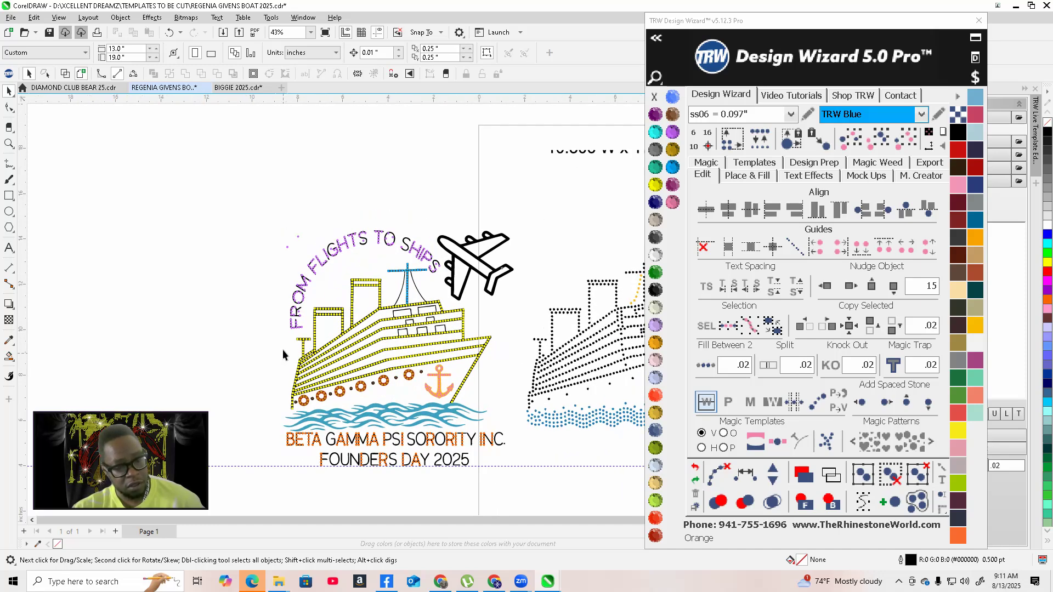
{"action": "scroll", "coordinate": [478, 251], "scroll_direction": "up", "scroll_amount": 5}
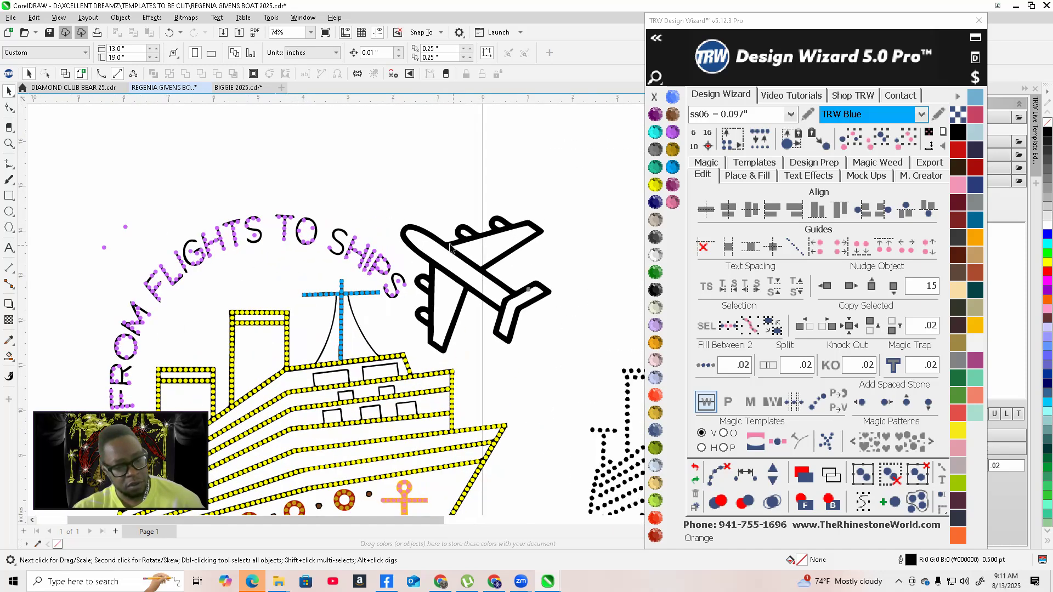
{"action": "scroll", "coordinate": [277, 340], "scroll_direction": "down", "scroll_amount": 4}
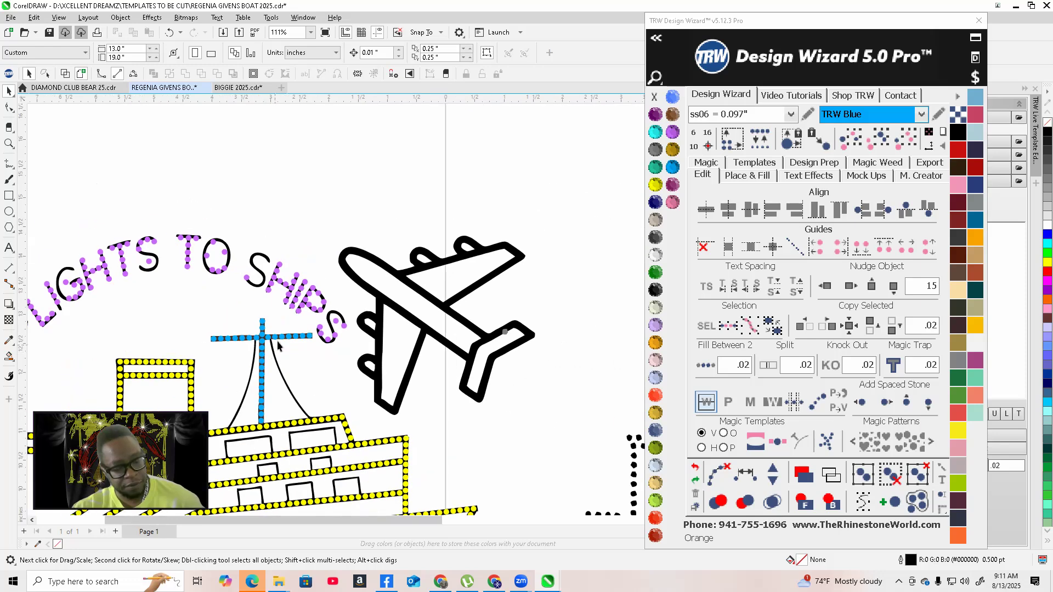
{"action": "scroll", "coordinate": [275, 352], "scroll_direction": "up", "scroll_amount": 1}
{"action": "scroll", "coordinate": [173, 402], "scroll_direction": "down", "scroll_amount": 2}
{"action": "scroll", "coordinate": [174, 402], "scroll_direction": "down", "scroll_amount": 2}
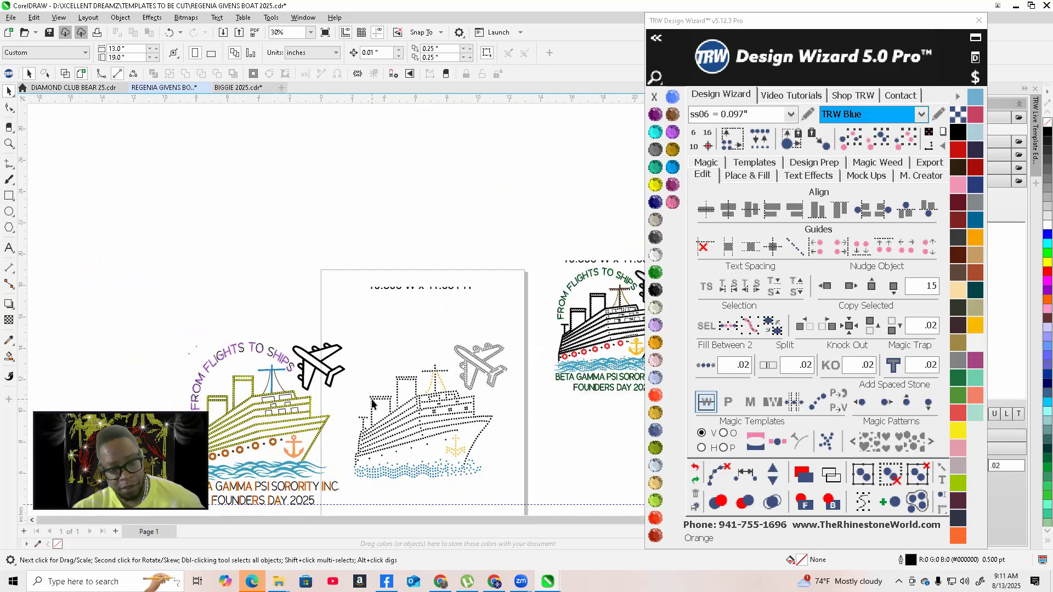
{"action": "scroll", "coordinate": [422, 390], "scroll_direction": "up", "scroll_amount": 2}
{"action": "scroll", "coordinate": [492, 374], "scroll_direction": "down", "scroll_amount": 4}
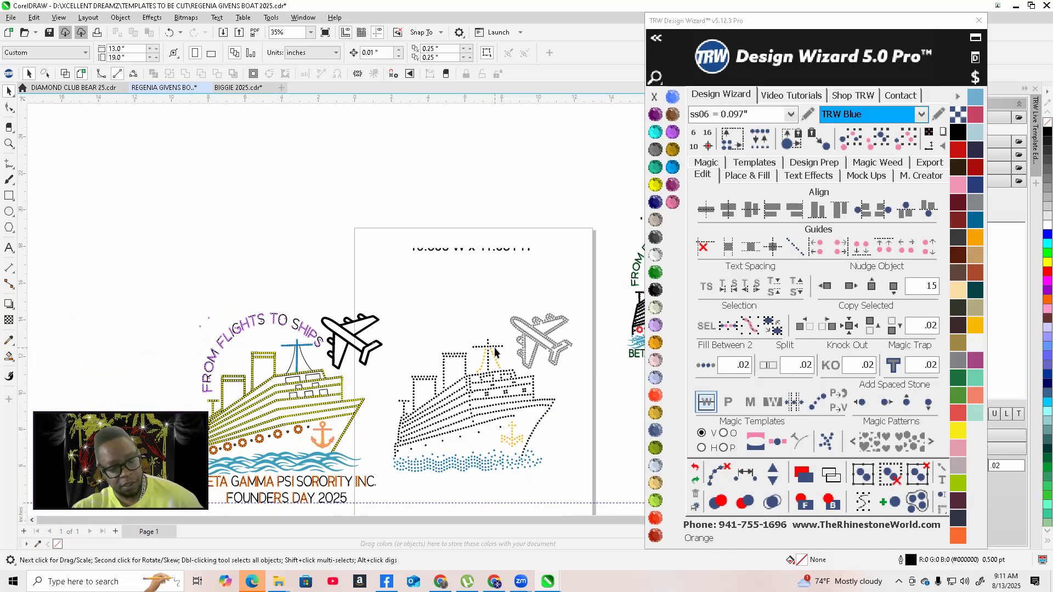
{"action": "scroll", "coordinate": [503, 388], "scroll_direction": "up", "scroll_amount": 2}
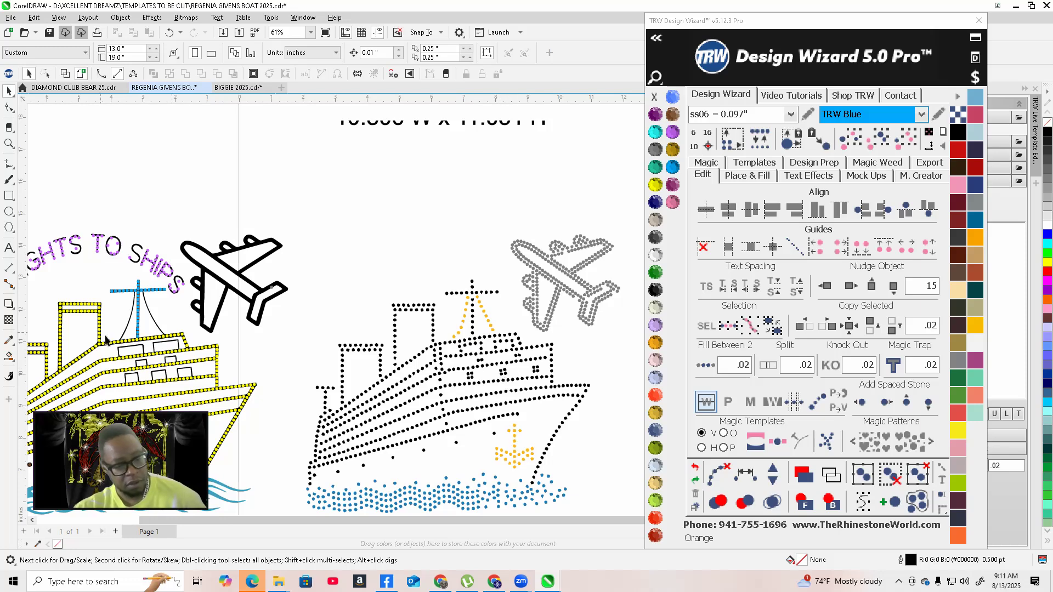
{"action": "scroll", "coordinate": [408, 351], "scroll_direction": "down", "scroll_amount": 4}
{"action": "scroll", "coordinate": [537, 299], "scroll_direction": "up", "scroll_amount": 8}
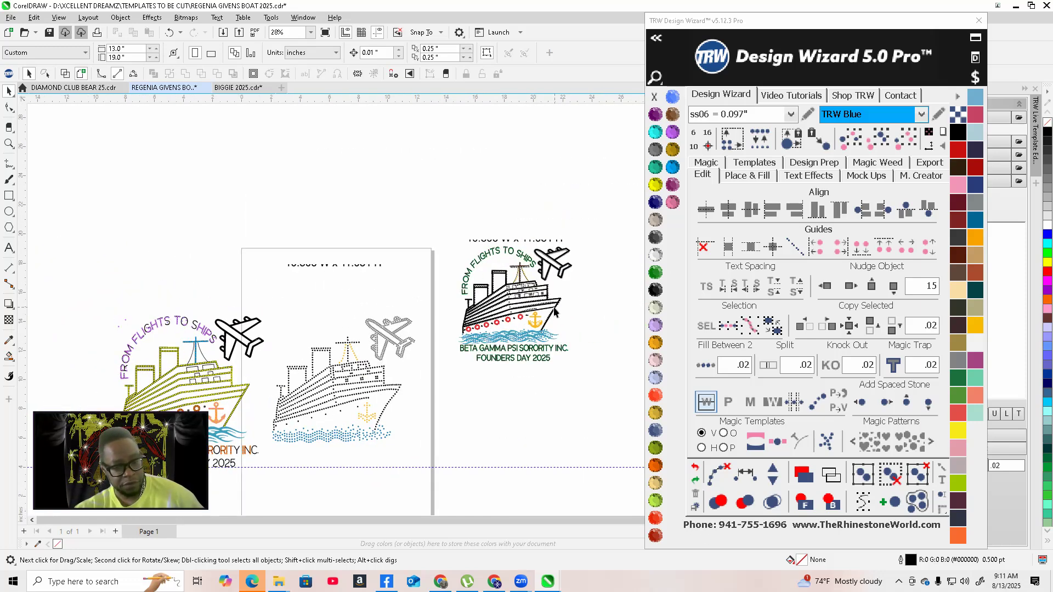
{"action": "scroll", "coordinate": [498, 243], "scroll_direction": "down", "scroll_amount": 6}
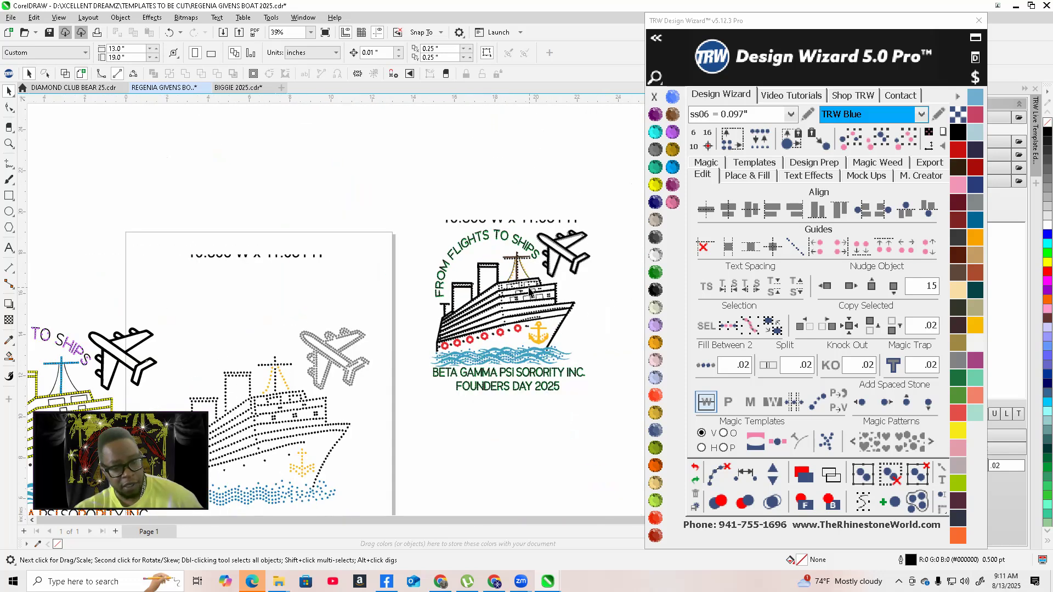
{"action": "scroll", "coordinate": [481, 308], "scroll_direction": "down", "scroll_amount": 2}
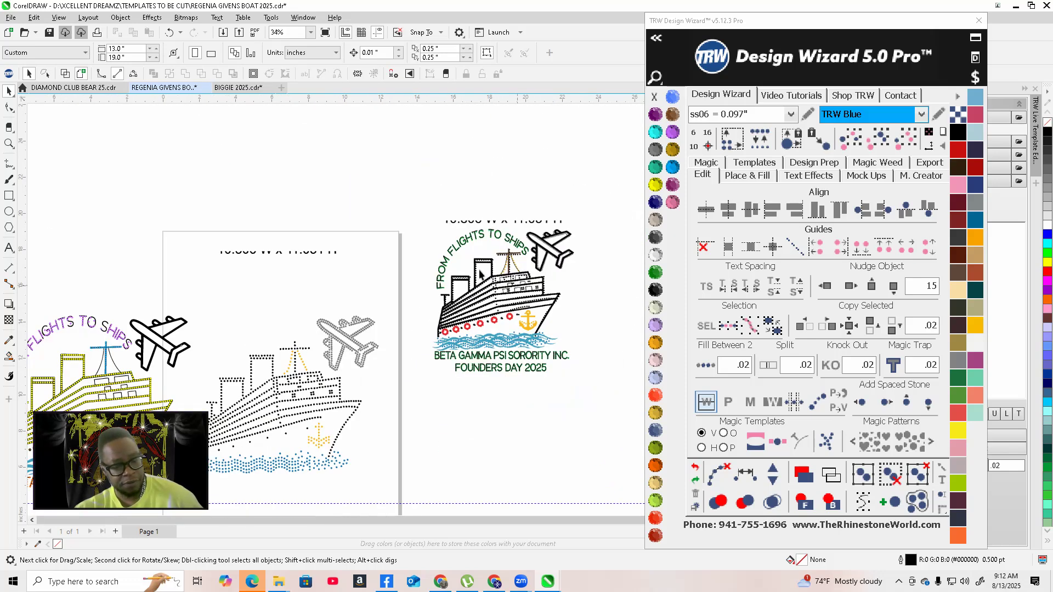
{"action": "scroll", "coordinate": [548, 300], "scroll_direction": "up", "scroll_amount": 5}
{"action": "scroll", "coordinate": [557, 298], "scroll_direction": "up", "scroll_amount": 2}
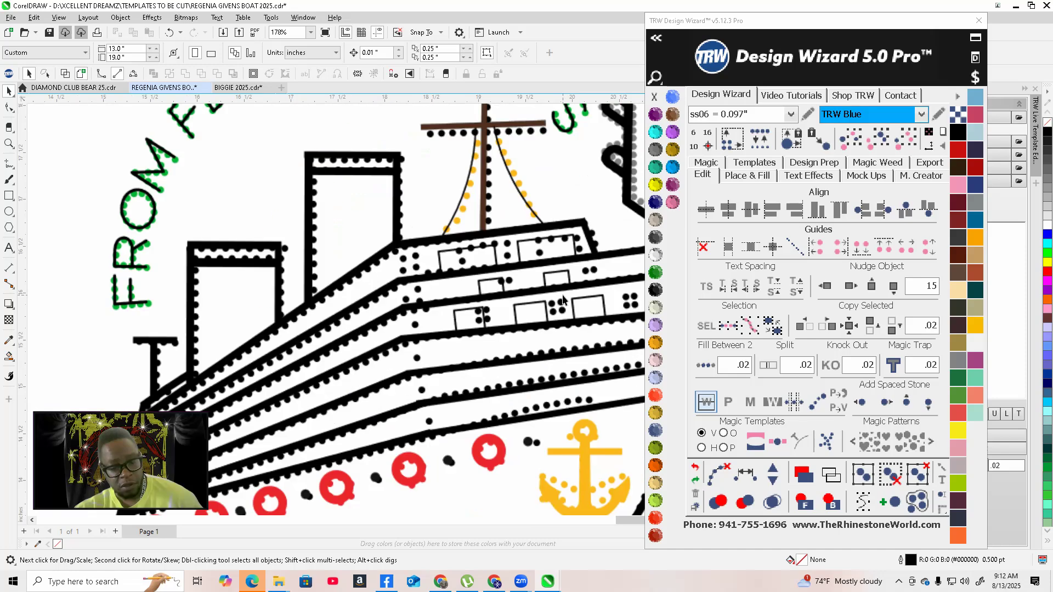
{"action": "scroll", "coordinate": [563, 307], "scroll_direction": "down", "scroll_amount": 4}
{"action": "scroll", "coordinate": [563, 307], "scroll_direction": "down", "scroll_amount": 3}
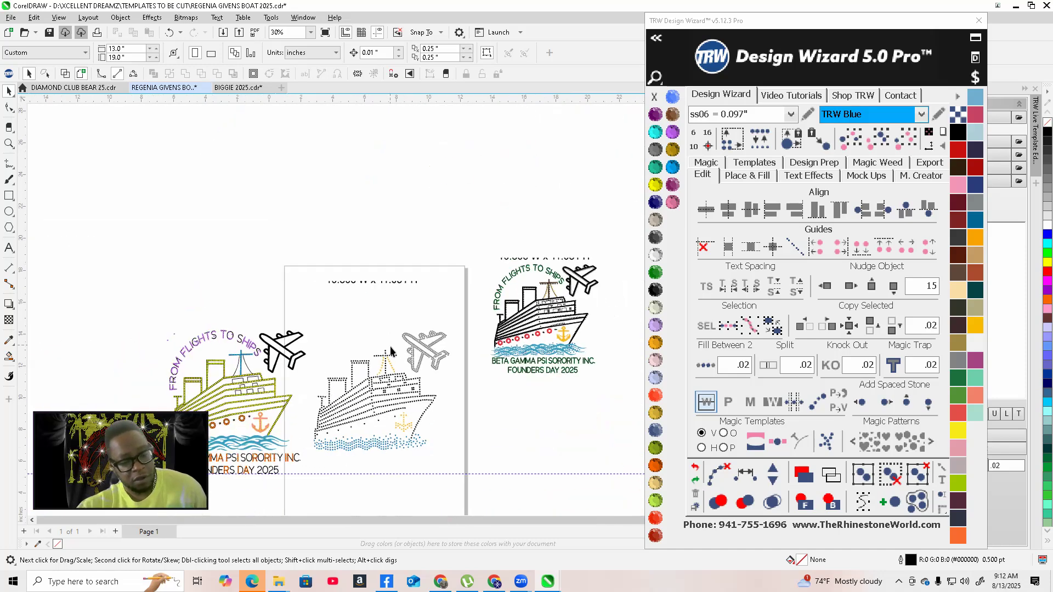
{"action": "scroll", "coordinate": [222, 394], "scroll_direction": "up", "scroll_amount": 2}
{"action": "scroll", "coordinate": [222, 394], "scroll_direction": "up", "scroll_amount": 1}
{"action": "scroll", "coordinate": [387, 359], "scroll_direction": "down", "scroll_amount": 2}
{"action": "scroll", "coordinate": [428, 384], "scroll_direction": "up", "scroll_amount": 4}
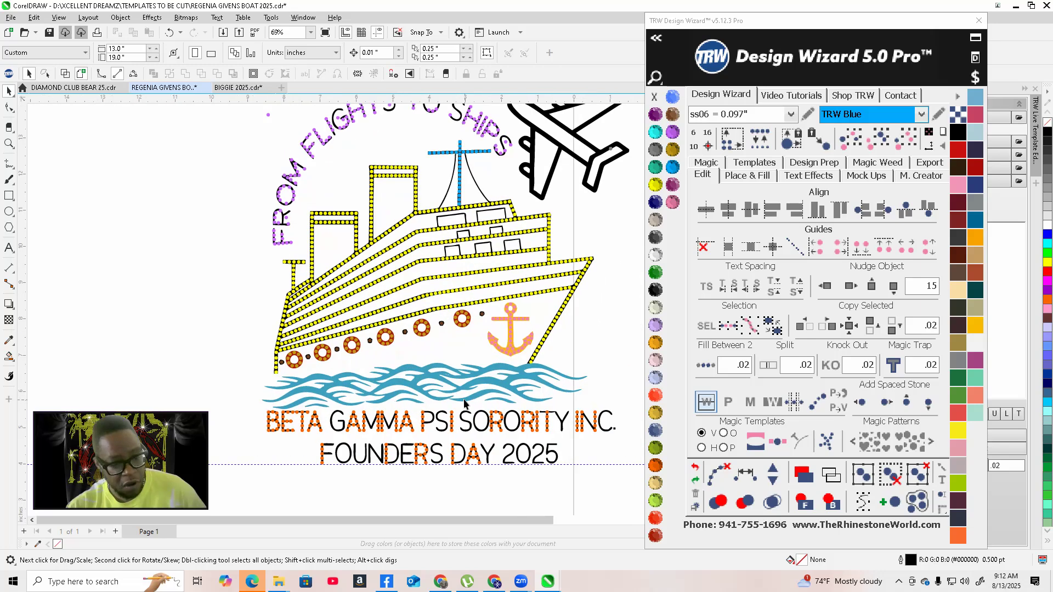
{"action": "scroll", "coordinate": [464, 399], "scroll_direction": "down", "scroll_amount": 2}
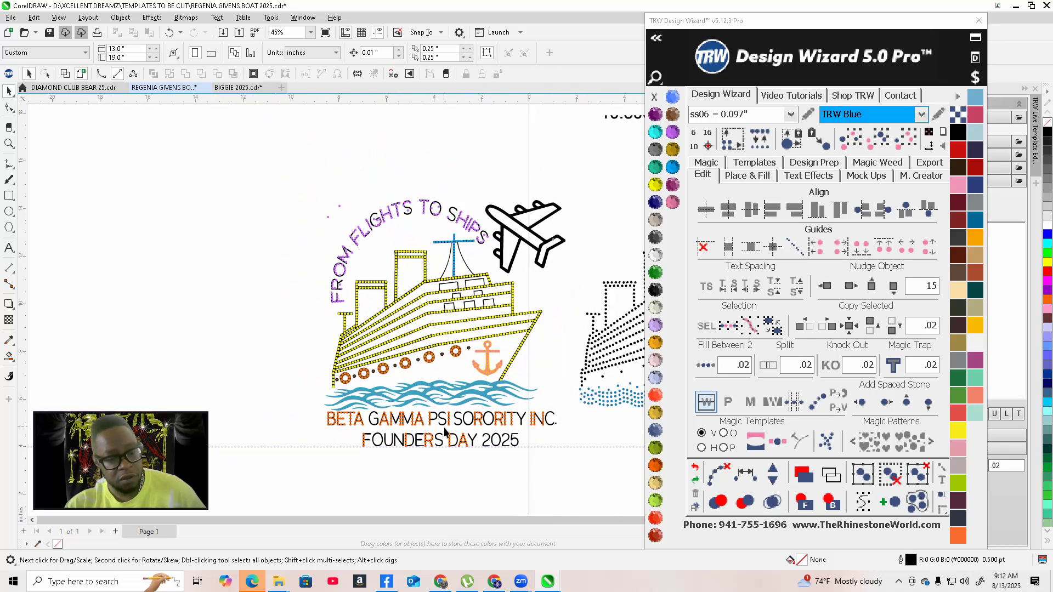
Fill the airplane outline with blue stones using Island Fill, then merge the overlapping stones
{"action": "scroll", "coordinate": [455, 423], "scroll_direction": "down", "scroll_amount": 1}
{"action": "scroll", "coordinate": [499, 350], "scroll_direction": "up", "scroll_amount": 2}
{"action": "scroll", "coordinate": [536, 280], "scroll_direction": "up", "scroll_amount": 2}
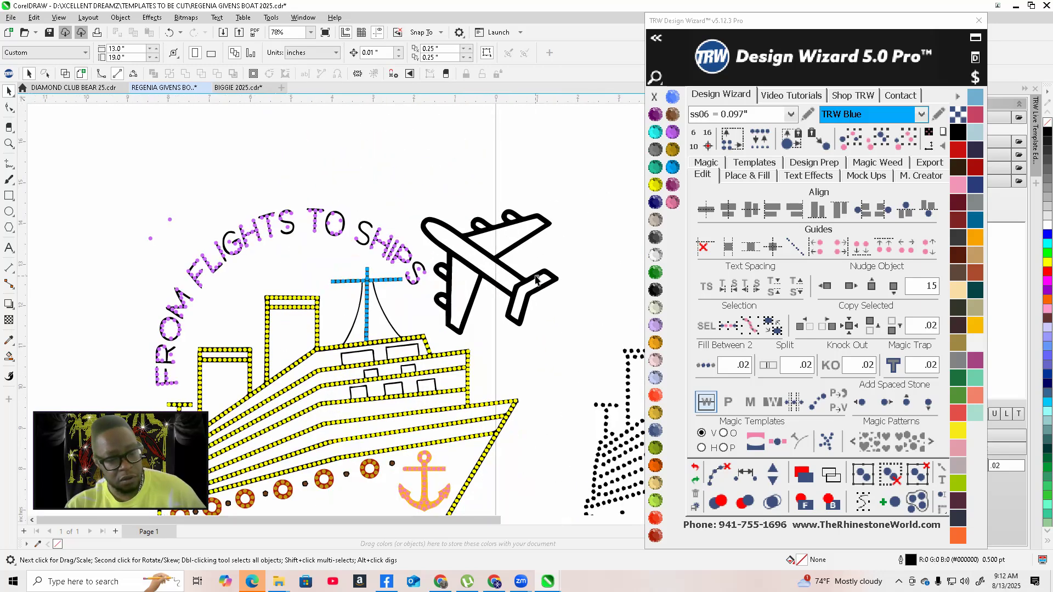
{"action": "scroll", "coordinate": [429, 232], "scroll_direction": "up", "scroll_amount": 2}
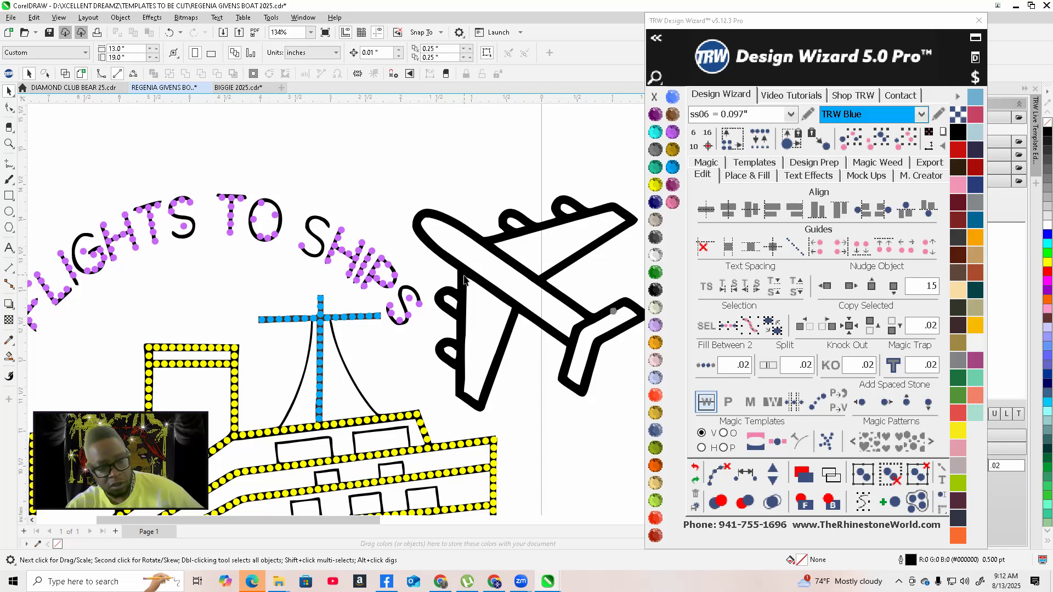
{"action": "scroll", "coordinate": [500, 301], "scroll_direction": "down", "scroll_amount": 1}
{"action": "scroll", "coordinate": [525, 294], "scroll_direction": "up", "scroll_amount": 7}
{"action": "scroll", "coordinate": [511, 291], "scroll_direction": "down", "scroll_amount": 5}
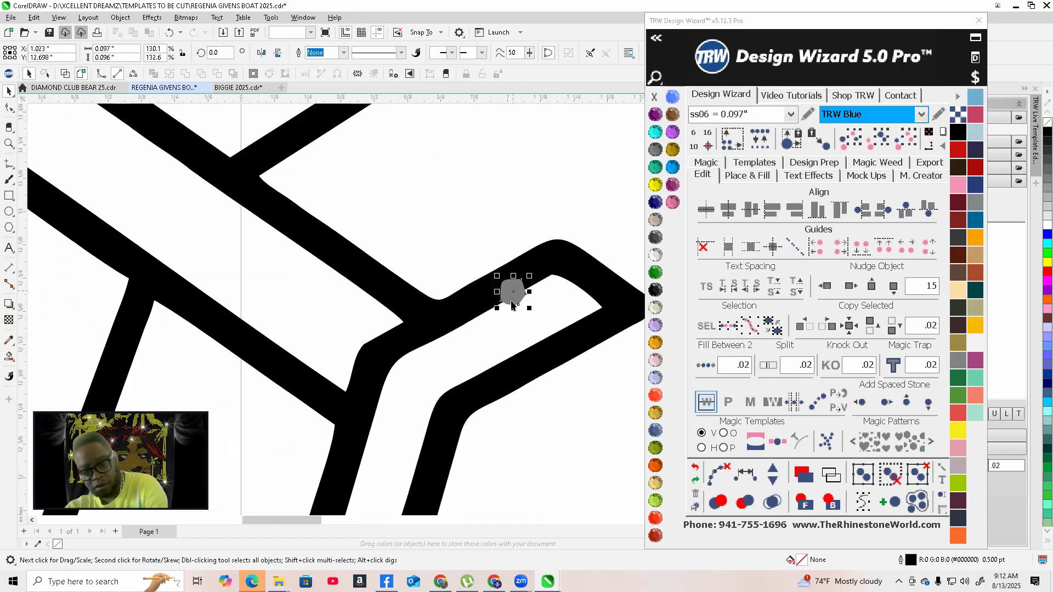
{"action": "scroll", "coordinate": [442, 355], "scroll_direction": "down", "scroll_amount": 2}
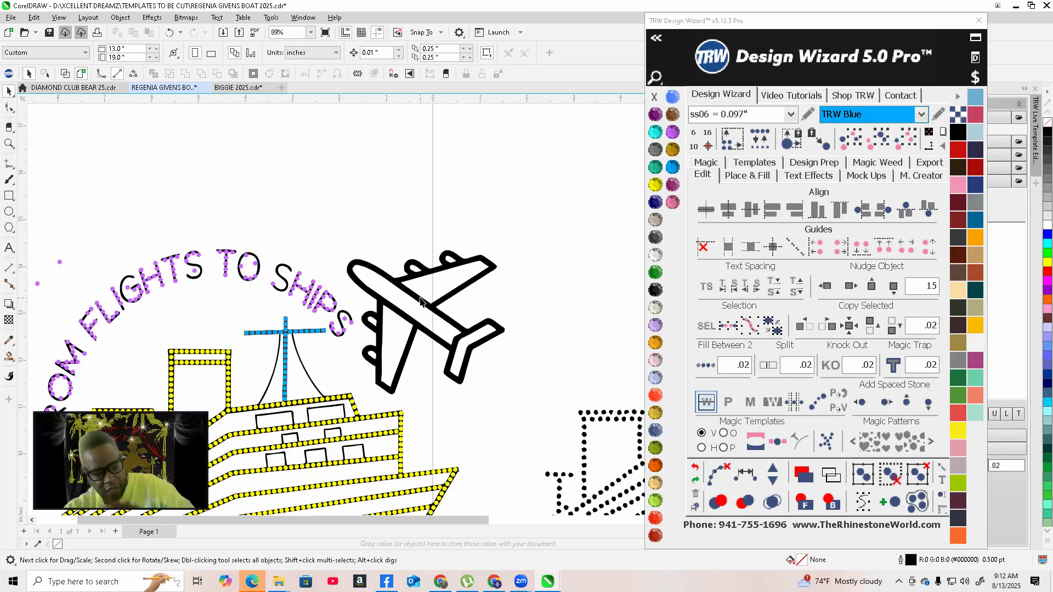
{"action": "scroll", "coordinate": [417, 297], "scroll_direction": "up", "scroll_amount": 3}
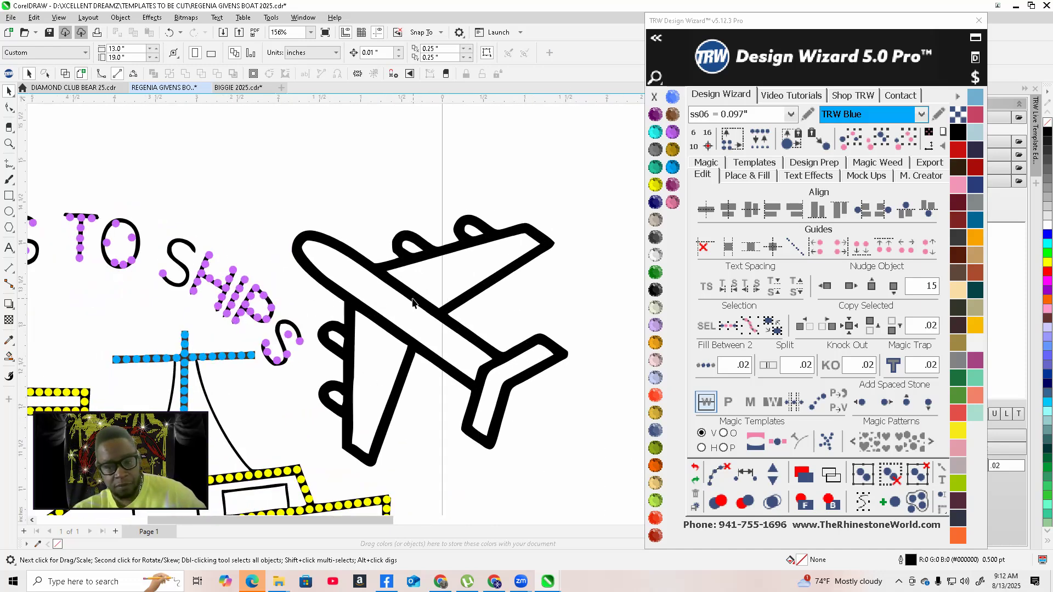
{"action": "left_click", "coordinate": [413, 300]}
{"action": "left_click", "coordinate": [741, 176]}
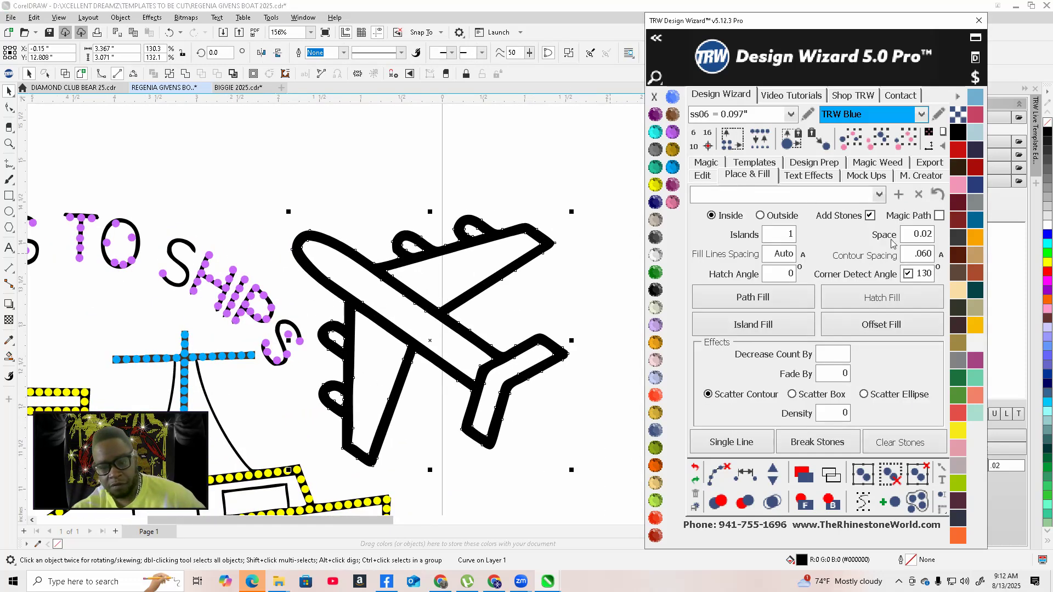
{"action": "left_click", "coordinate": [643, 221]}
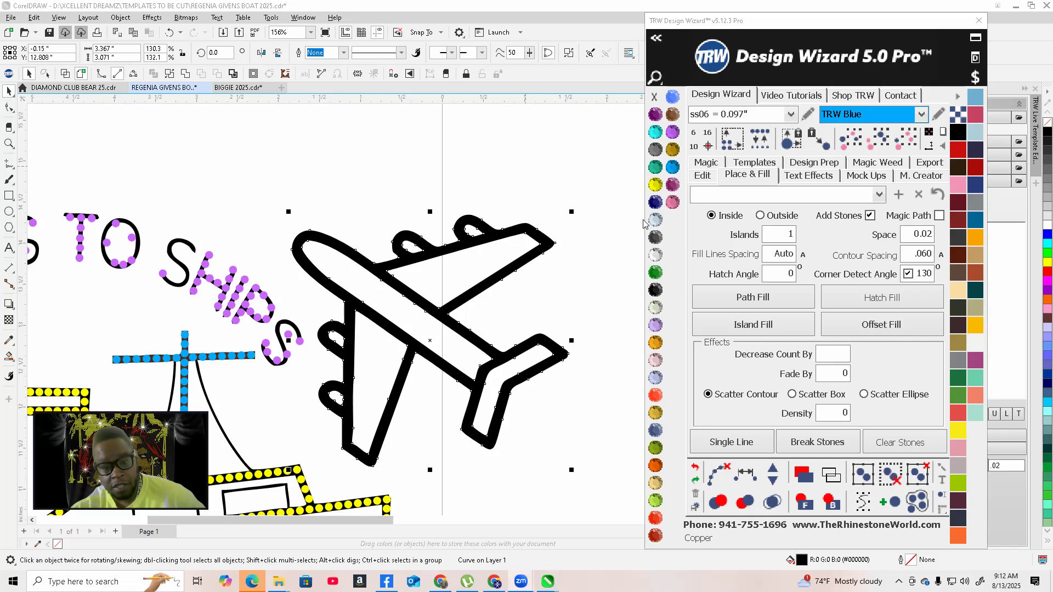
{"action": "left_click", "coordinate": [758, 331]}
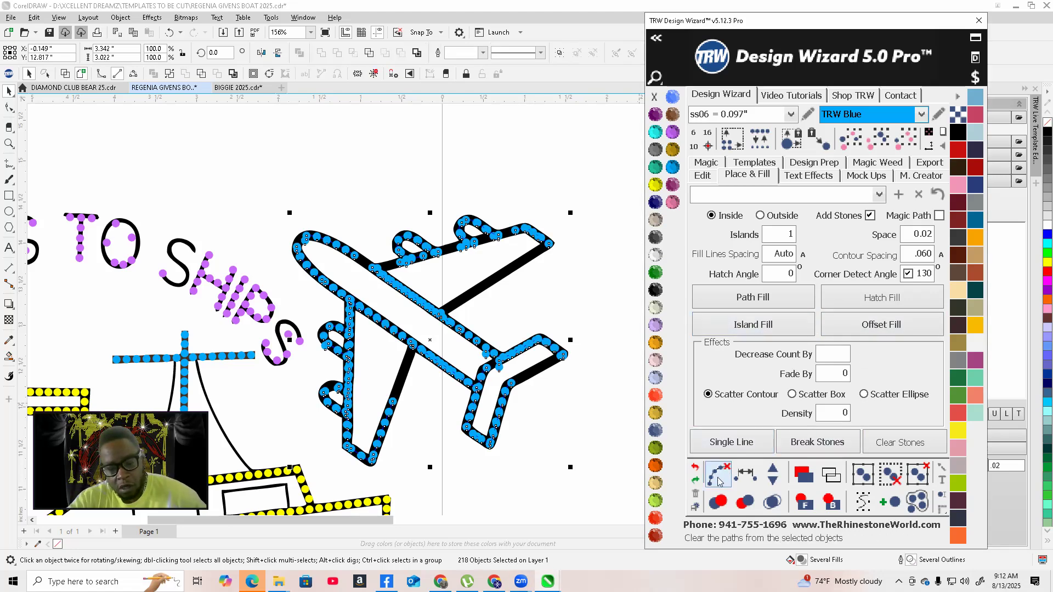
{"action": "left_click", "coordinate": [770, 502]}
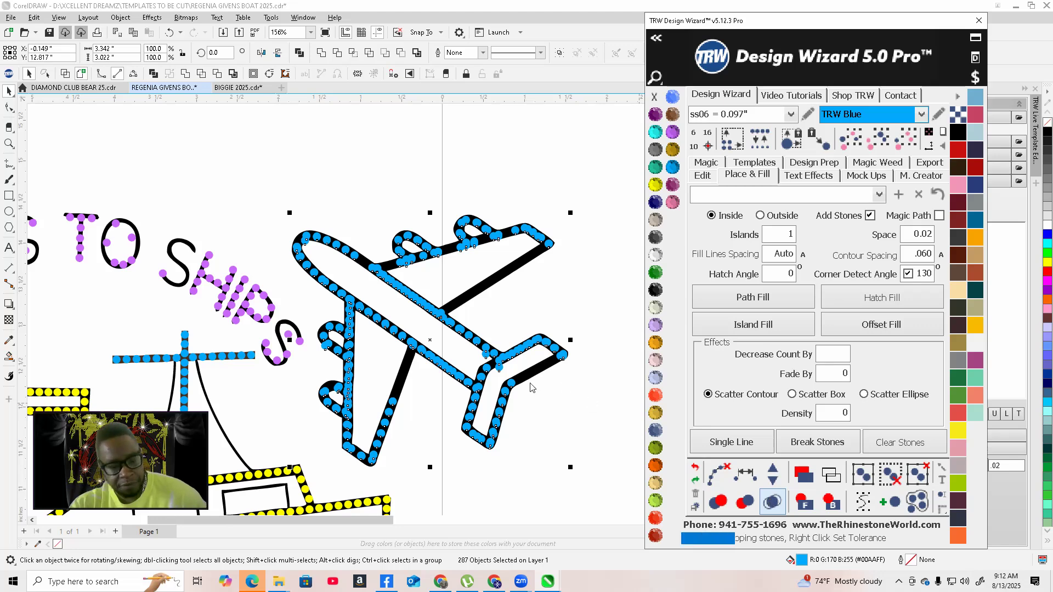
Delete the stray overlapping stones where the wing meets the fuselage
{"action": "left_click", "coordinate": [557, 420]}
{"action": "scroll", "coordinate": [558, 421], "scroll_direction": "down", "scroll_amount": 1}
{"action": "scroll", "coordinate": [500, 367], "scroll_direction": "up", "scroll_amount": 5}
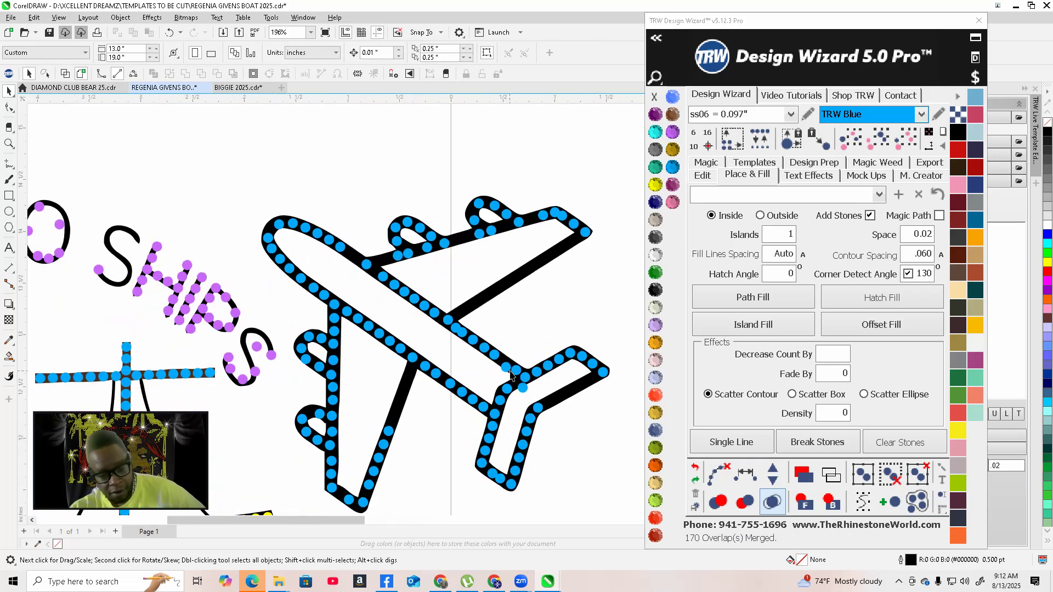
{"action": "left_click", "coordinate": [500, 365]}
{"action": "key", "text": "Delete"}
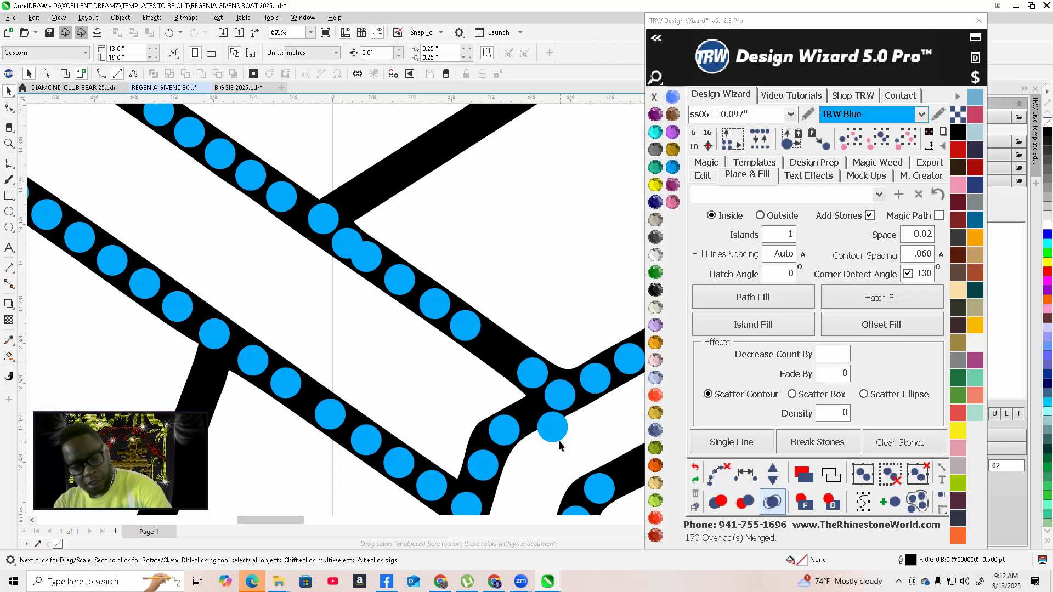
{"action": "left_click", "coordinate": [554, 429]}
{"action": "key", "text": "Delete"}
{"action": "left_click", "coordinate": [315, 213]}
{"action": "key", "text": "Delete"}
{"action": "left_click", "coordinate": [347, 242]}
{"action": "key", "text": "Delete"}
Delete the extra overlapping stones along the fuselage's inner edge near the front wing
{"action": "scroll", "coordinate": [465, 372], "scroll_direction": "down", "scroll_amount": 2}
{"action": "scroll", "coordinate": [442, 330], "scroll_direction": "up", "scroll_amount": 1}
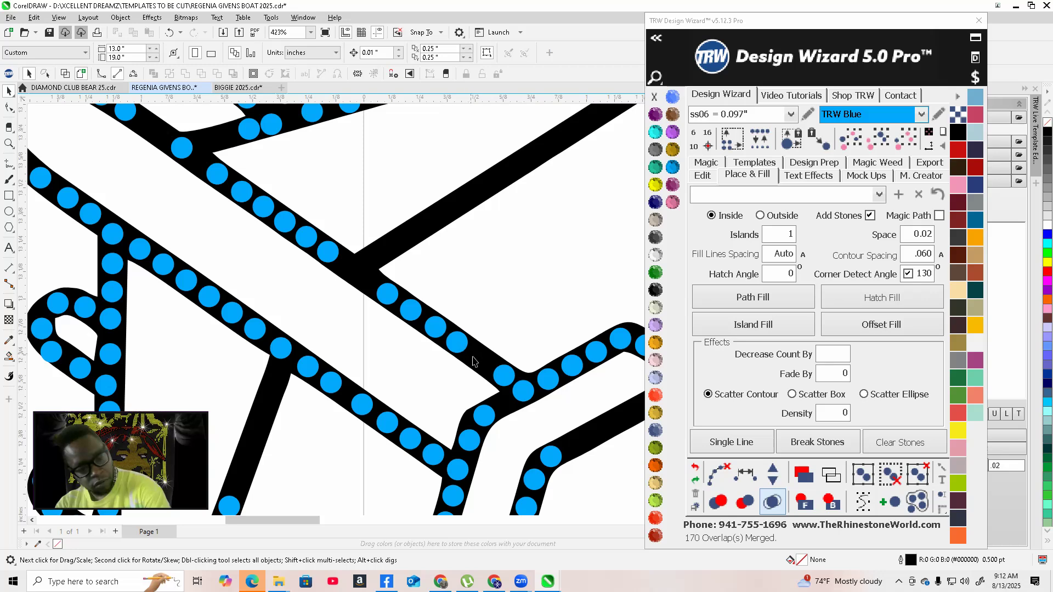
{"action": "scroll", "coordinate": [475, 362], "scroll_direction": "up", "scroll_amount": 2}
{"action": "scroll", "coordinate": [455, 349], "scroll_direction": "up", "scroll_amount": 1}
{"action": "left_click", "coordinate": [484, 360]}
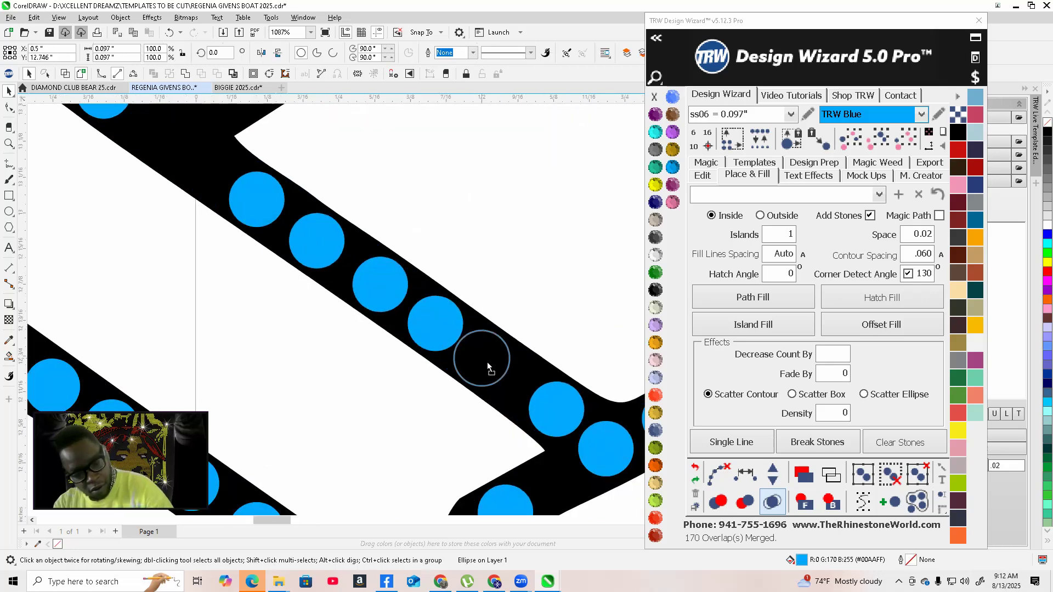
{"action": "scroll", "coordinate": [503, 372], "scroll_direction": "down", "scroll_amount": 3}
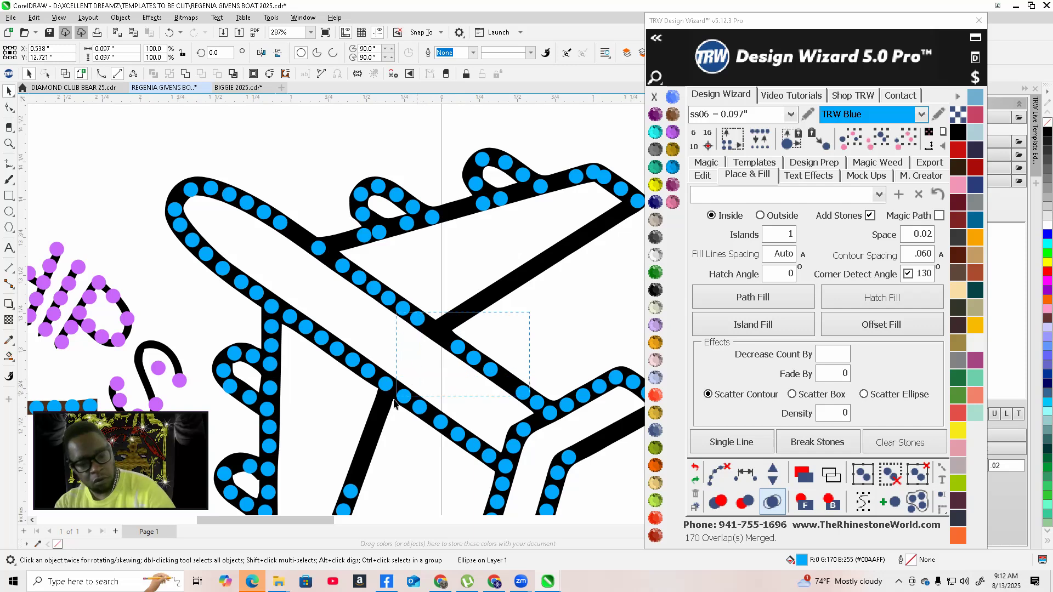
{"action": "left_click_drag", "start_coordinate": [398, 396], "coordinate": [398, 395]}
{"action": "key", "text": "Delete"}
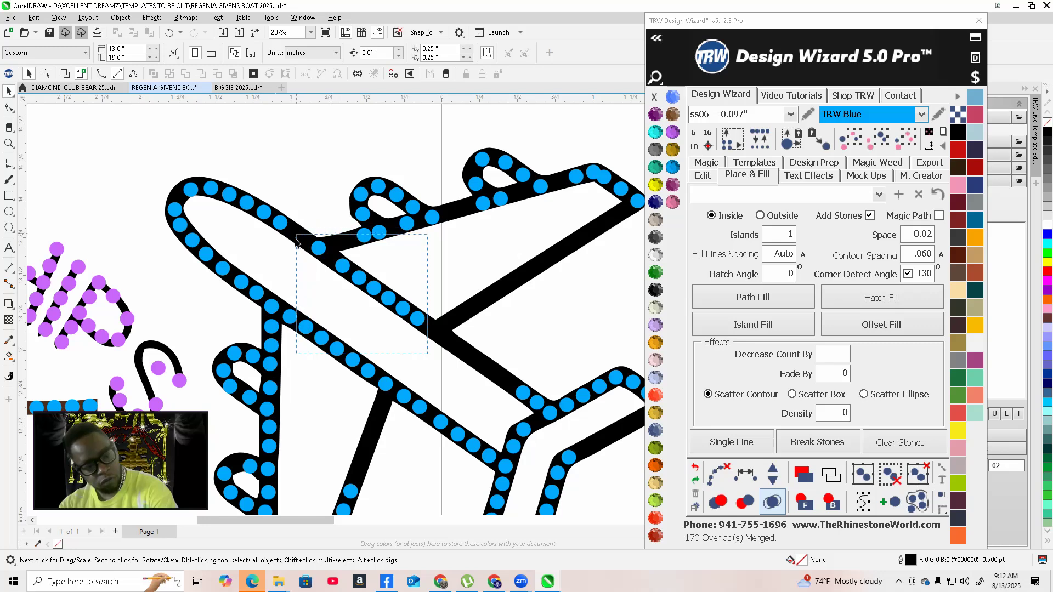
{"action": "left_click_drag", "start_coordinate": [295, 240], "coordinate": [296, 242]}
{"action": "key", "text": "Delete"}
Select the row of stones along the fuselage's long diagonal edge, space them evenly and add stones to it
{"action": "left_click_drag", "start_coordinate": [283, 231], "coordinate": [392, 308]}
{"action": "scroll", "coordinate": [392, 309], "scroll_direction": "up", "scroll_amount": 3}
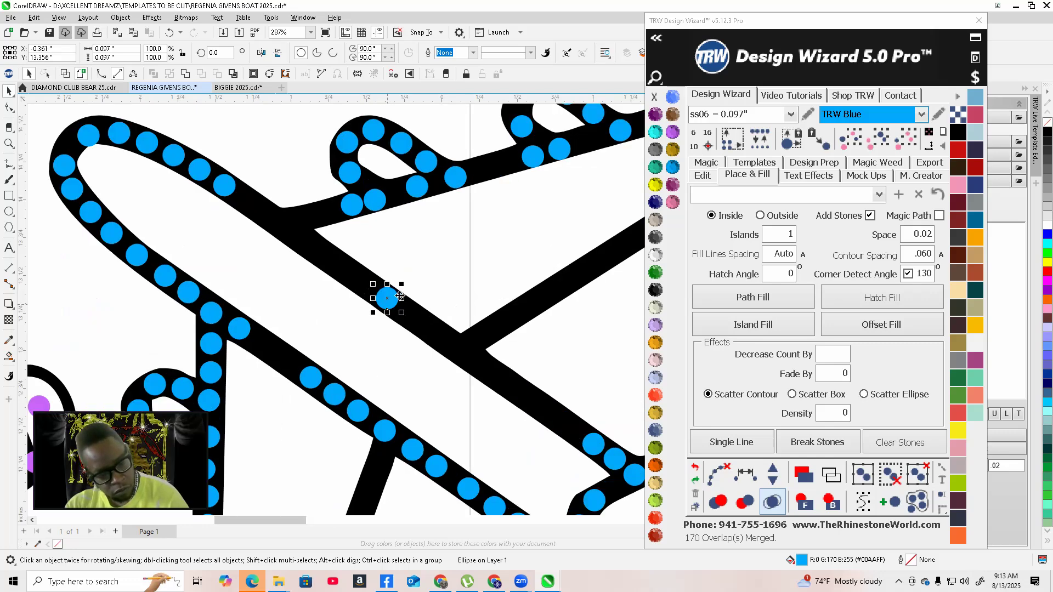
{"action": "scroll", "coordinate": [395, 316], "scroll_direction": "down", "scroll_amount": 2}
{"action": "left_click", "coordinate": [258, 221], "text": "shift"}
{"action": "scroll", "coordinate": [381, 325], "scroll_direction": "down", "scroll_amount": 2}
{"action": "left_click", "coordinate": [500, 395], "text": "shift"}
{"action": "left_click", "coordinate": [746, 475]}
{"action": "left_click", "coordinate": [773, 472]}
{"action": "left_click", "coordinate": [773, 473]}
{"action": "left_click", "coordinate": [773, 473]}
{"action": "left_click", "coordinate": [773, 472]}
{"action": "left_click", "coordinate": [773, 473]}
{"action": "left_click", "coordinate": [773, 472]}
{"action": "left_click", "coordinate": [773, 473]}
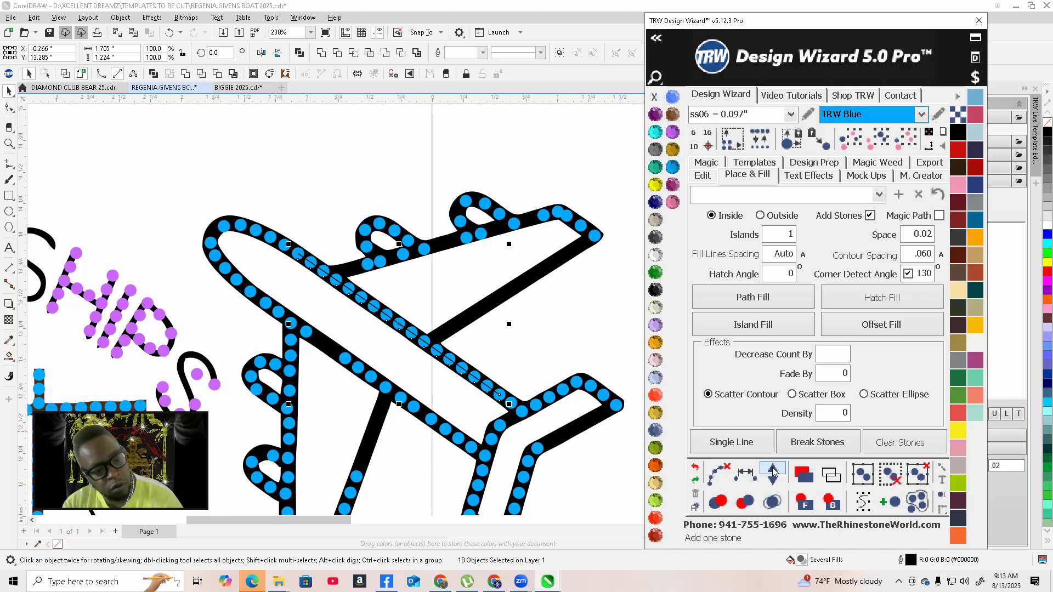
{"action": "left_click", "coordinate": [773, 473]}
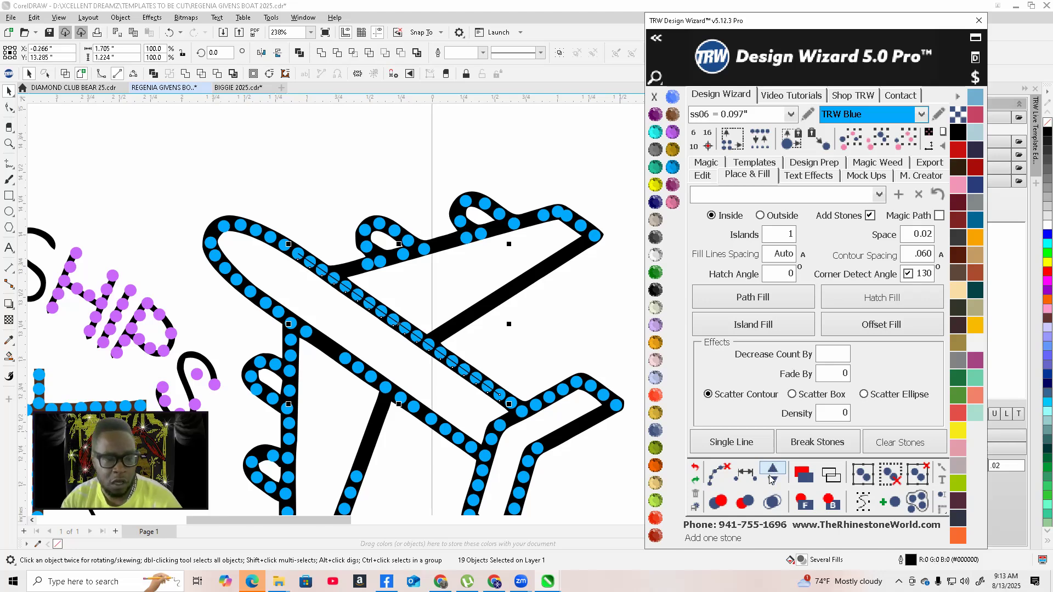
Select the stones wrapping around the airplane's nose, space them evenly along the path and add two stones
{"action": "scroll", "coordinate": [413, 332], "scroll_direction": "up", "scroll_amount": 3}
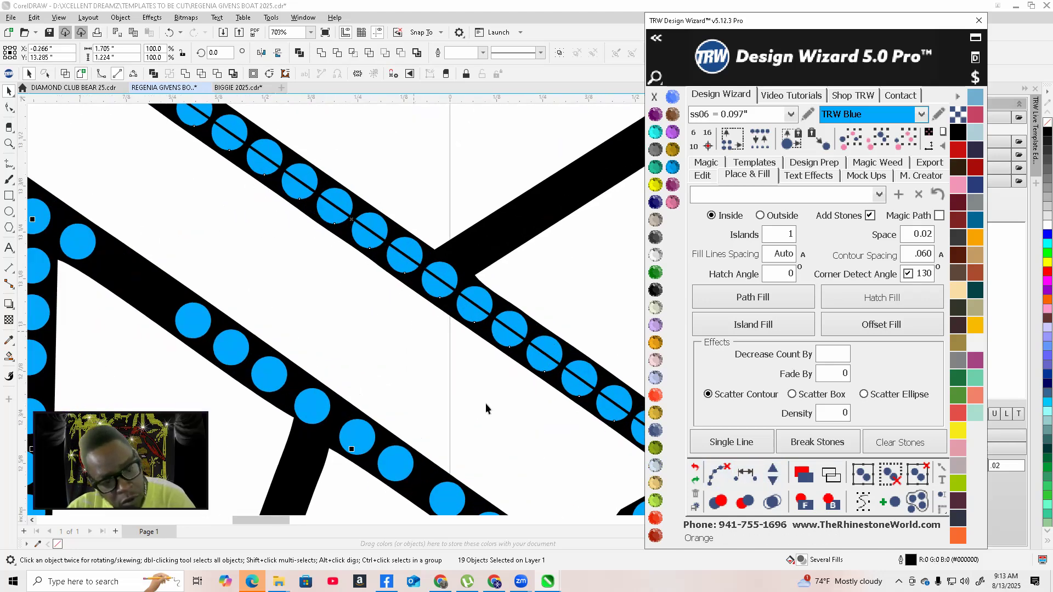
{"action": "scroll", "coordinate": [413, 331], "scroll_direction": "down", "scroll_amount": 3}
{"action": "scroll", "coordinate": [291, 276], "scroll_direction": "up", "scroll_amount": 1}
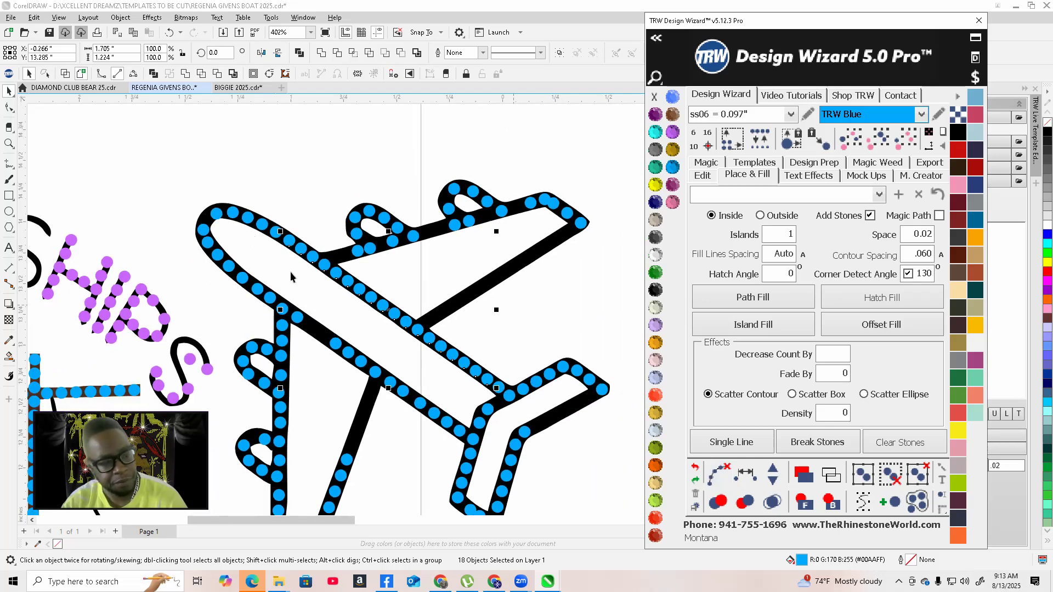
{"action": "scroll", "coordinate": [291, 276], "scroll_direction": "up", "scroll_amount": 3}
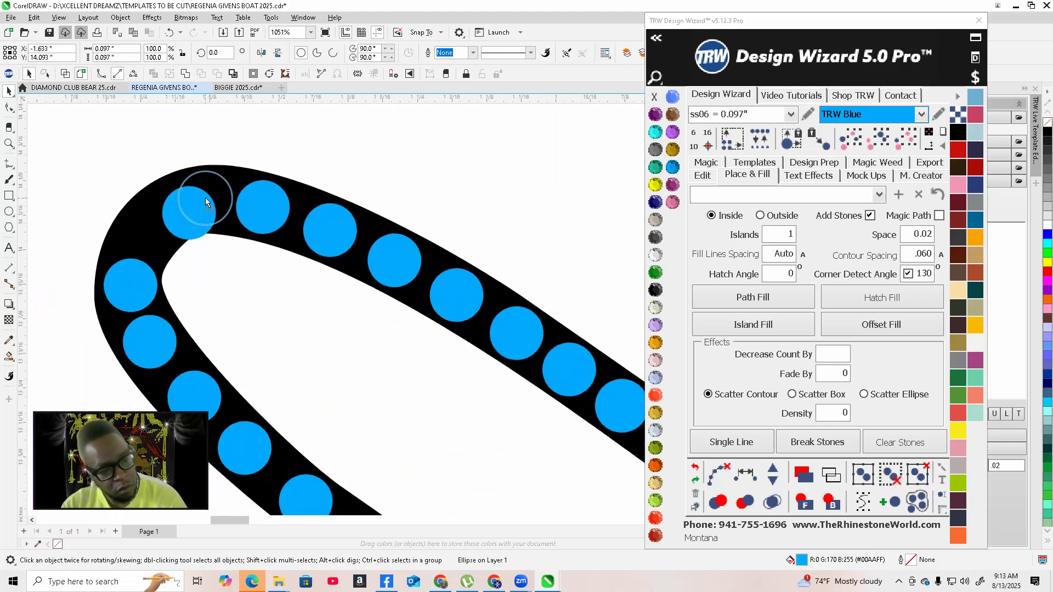
{"action": "left_click", "coordinate": [200, 199]}
{"action": "scroll", "coordinate": [200, 198], "scroll_direction": "down", "scroll_amount": 3}
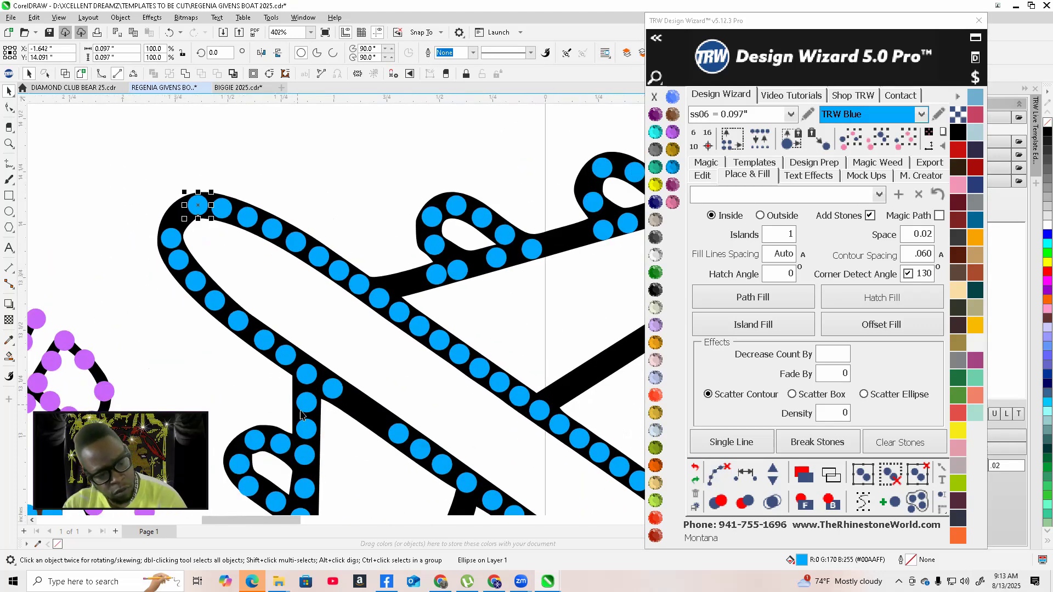
{"action": "scroll", "coordinate": [304, 388], "scroll_direction": "up", "scroll_amount": 3}
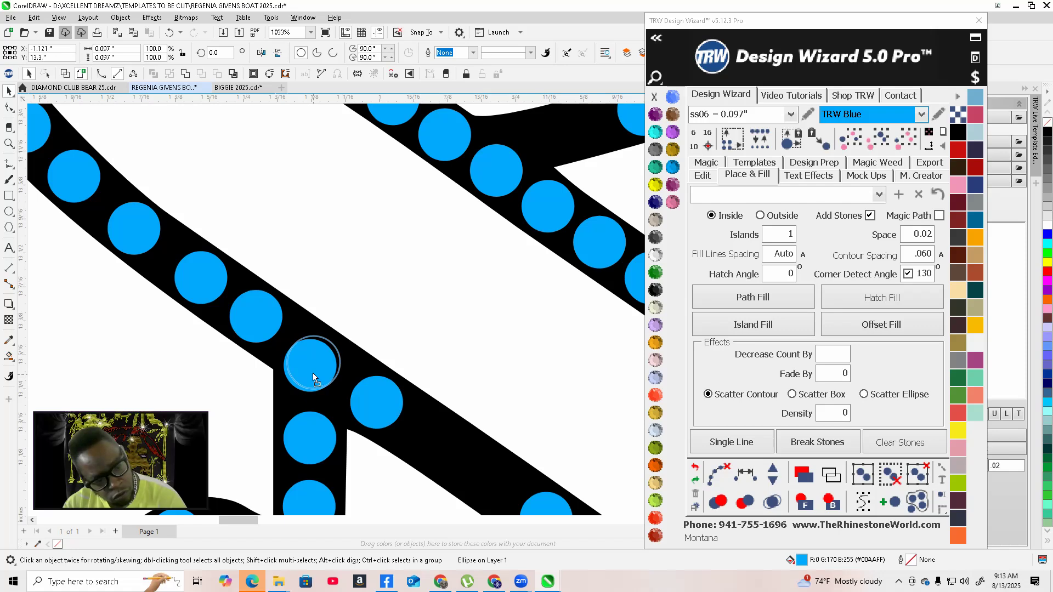
{"action": "left_click_drag", "start_coordinate": [310, 381], "coordinate": [314, 378]}
{"action": "scroll", "coordinate": [315, 381], "scroll_direction": "down", "scroll_amount": 2}
{"action": "left_click", "coordinate": [283, 346], "text": "shift"}
{"action": "left_click", "coordinate": [246, 323], "text": "shift"}
{"action": "left_click", "coordinate": [207, 291], "text": "shift"}
{"action": "left_click", "coordinate": [177, 265], "text": "shift"}
{"action": "left_click", "coordinate": [141, 231], "text": "shift"}
{"action": "left_click", "coordinate": [115, 196], "text": "shift"}
{"action": "left_click", "coordinate": [110, 159], "text": "shift"}
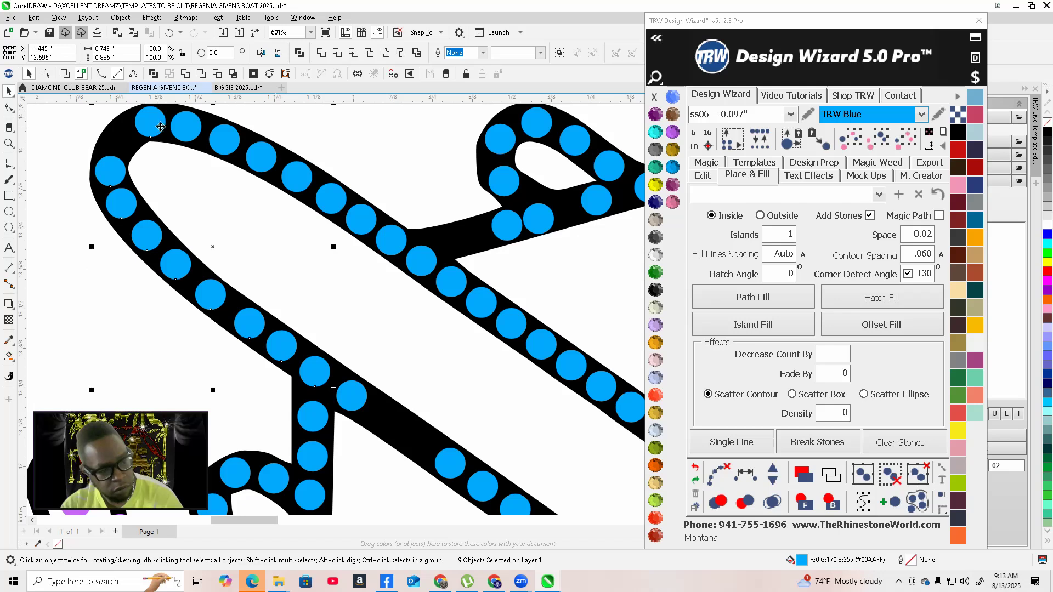
{"action": "left_click", "coordinate": [184, 128], "text": "shift"}
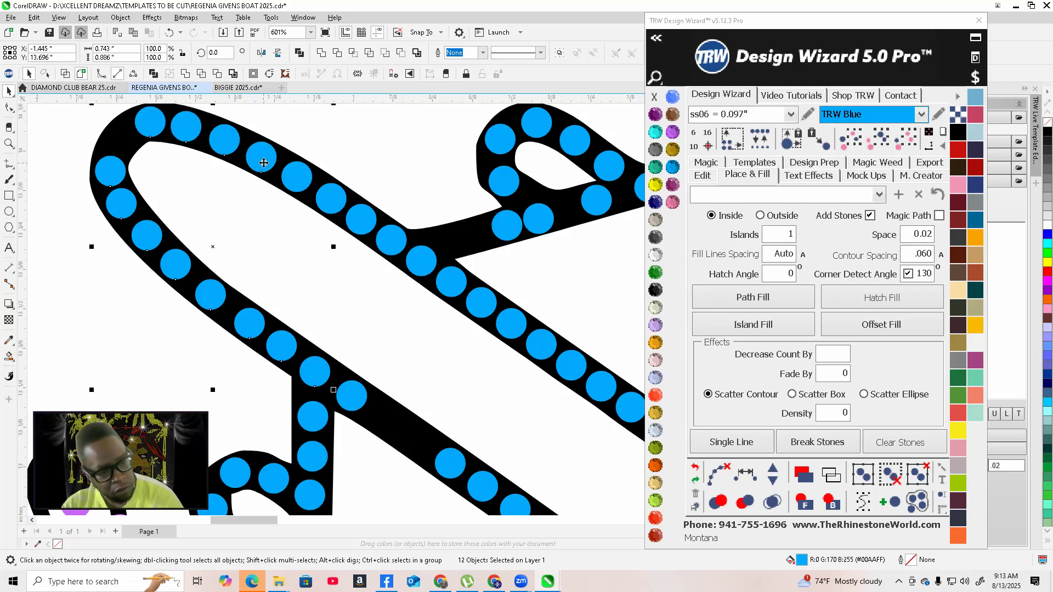
{"action": "left_click", "coordinate": [297, 184], "text": "shift"}
{"action": "left_click", "coordinate": [394, 239], "text": "shift"}
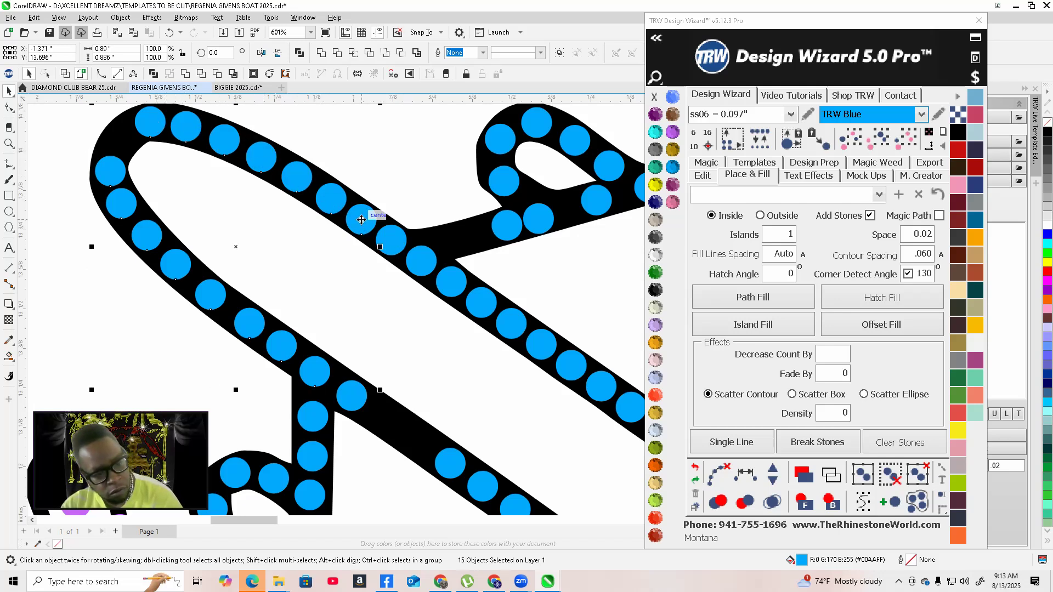
{"action": "left_click", "coordinate": [746, 474]}
{"action": "left_click", "coordinate": [772, 471]}
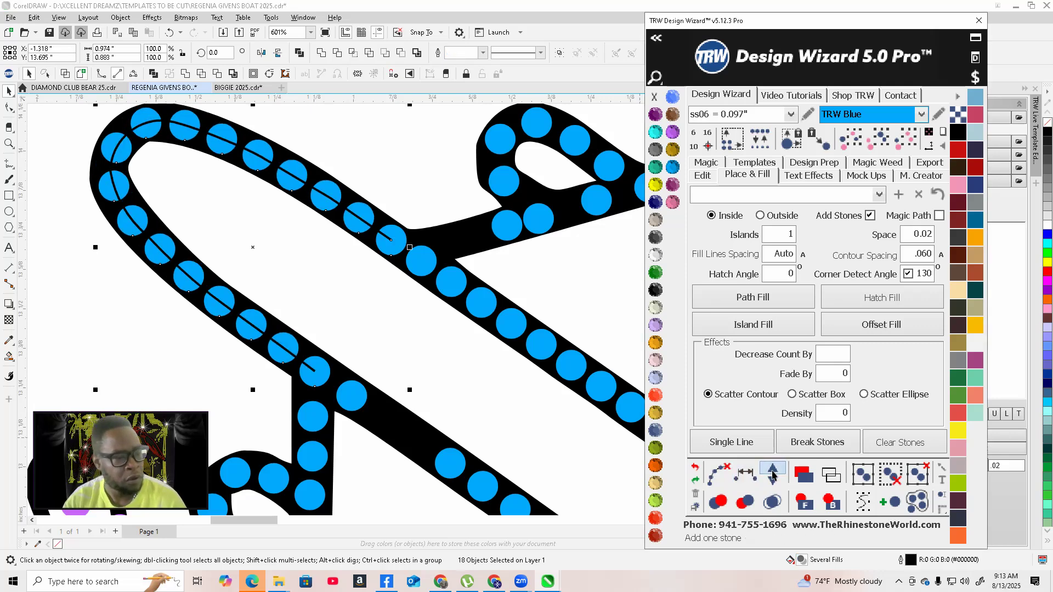
{"action": "left_click", "coordinate": [772, 473]}
{"action": "left_click", "coordinate": [719, 472]}
Select the row of stones along the wing's leading edge from the fuselage to the tip and add stones to it
{"action": "scroll", "coordinate": [337, 338], "scroll_direction": "down", "scroll_amount": 1}
{"action": "scroll", "coordinate": [279, 283], "scroll_direction": "down", "scroll_amount": 2}
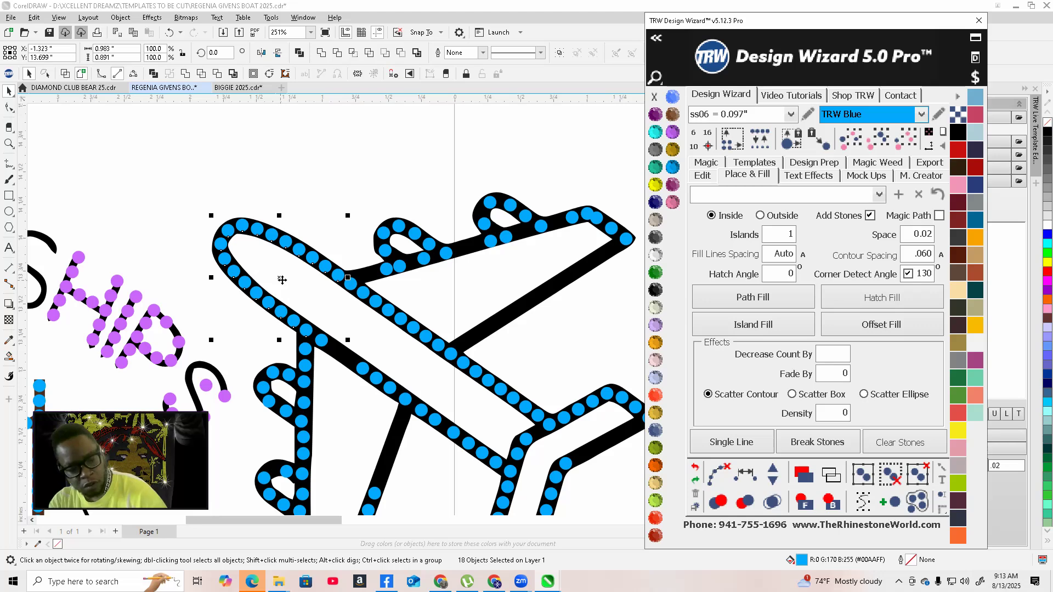
{"action": "left_click", "coordinate": [406, 357]}
{"action": "scroll", "coordinate": [402, 354], "scroll_direction": "down", "scroll_amount": 2}
{"action": "scroll", "coordinate": [402, 354], "scroll_direction": "up", "scroll_amount": 2}
{"action": "scroll", "coordinate": [403, 396], "scroll_direction": "up", "scroll_amount": 2}
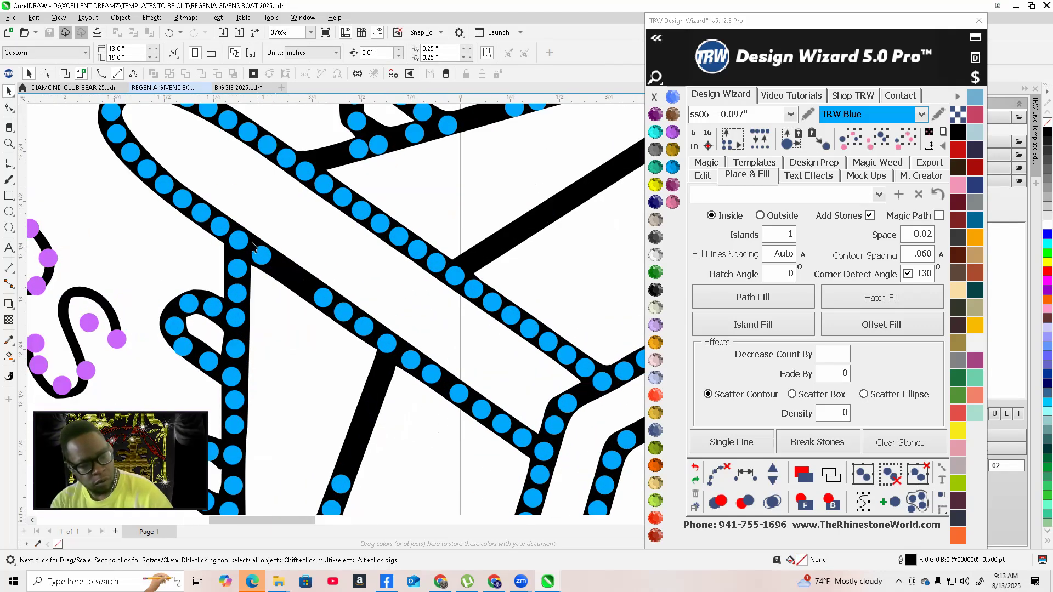
{"action": "left_click", "coordinate": [220, 228]}
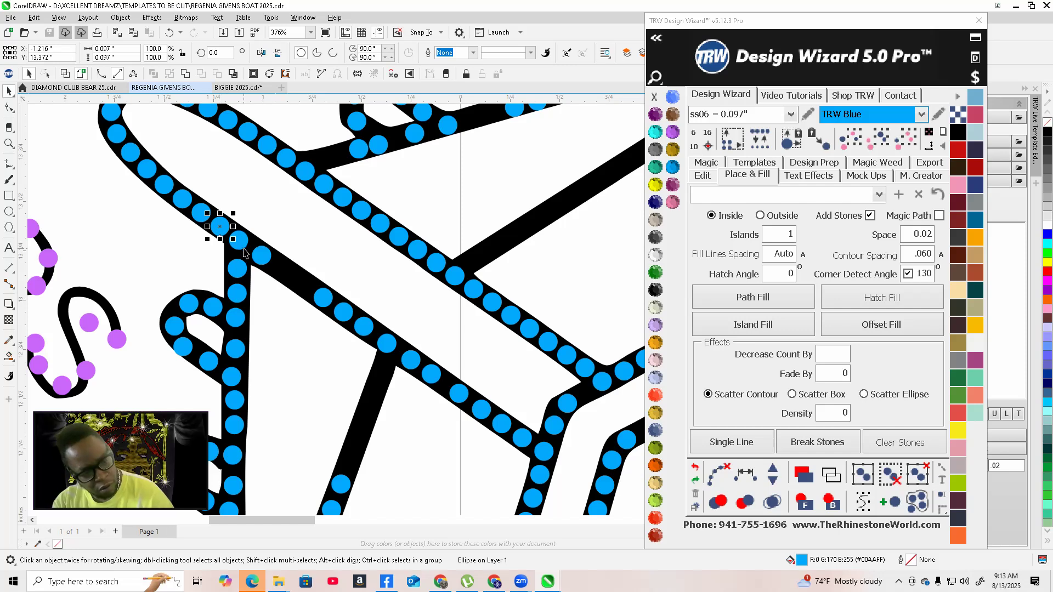
{"action": "left_click", "coordinate": [239, 239], "text": "shift"}
{"action": "left_click", "coordinate": [261, 255], "text": "shift"}
{"action": "left_click", "coordinate": [328, 300], "text": "shift"}
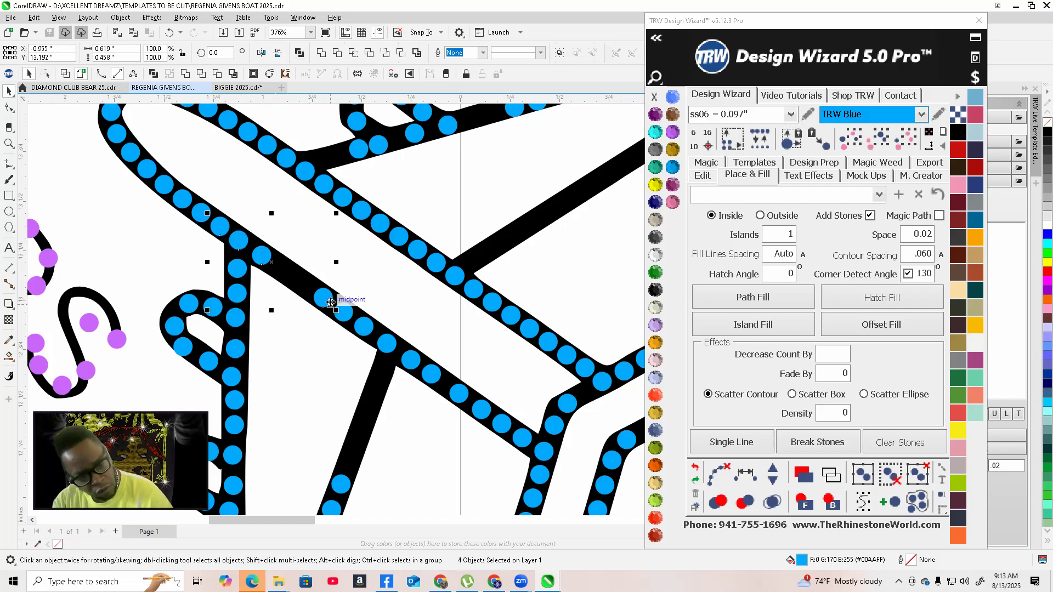
{"action": "left_click", "coordinate": [348, 315], "text": "shift"}
{"action": "left_click", "coordinate": [366, 331], "text": "shift"}
{"action": "left_click", "coordinate": [388, 345], "text": "shift"}
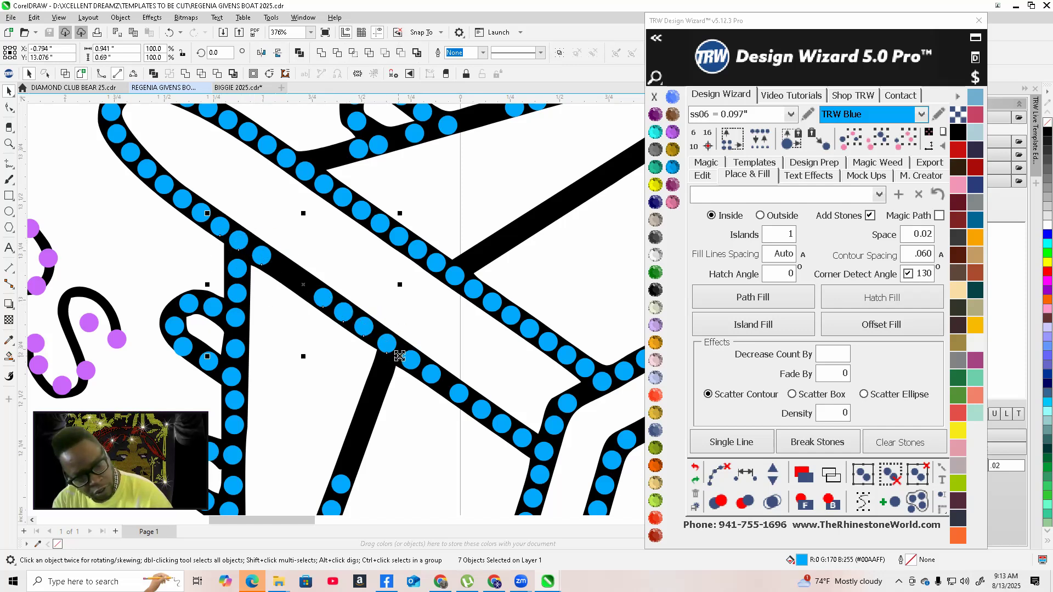
{"action": "left_click", "coordinate": [416, 364], "text": "shift"}
{"action": "left_click", "coordinate": [433, 375], "text": "shift"}
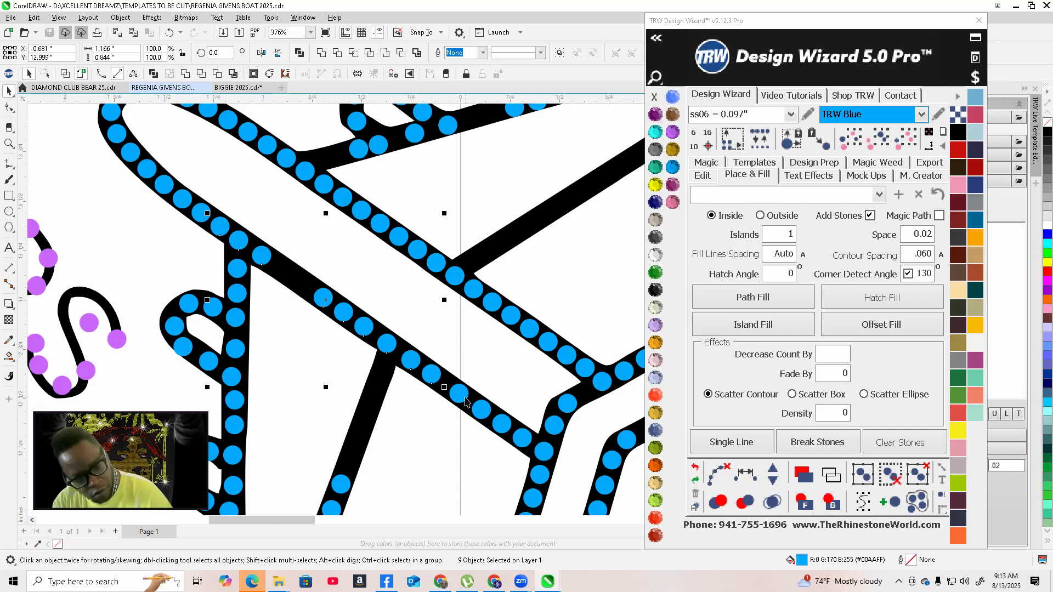
{"action": "left_click", "coordinate": [486, 414], "text": "shift"}
{"action": "left_click", "coordinate": [501, 424], "text": "shift"}
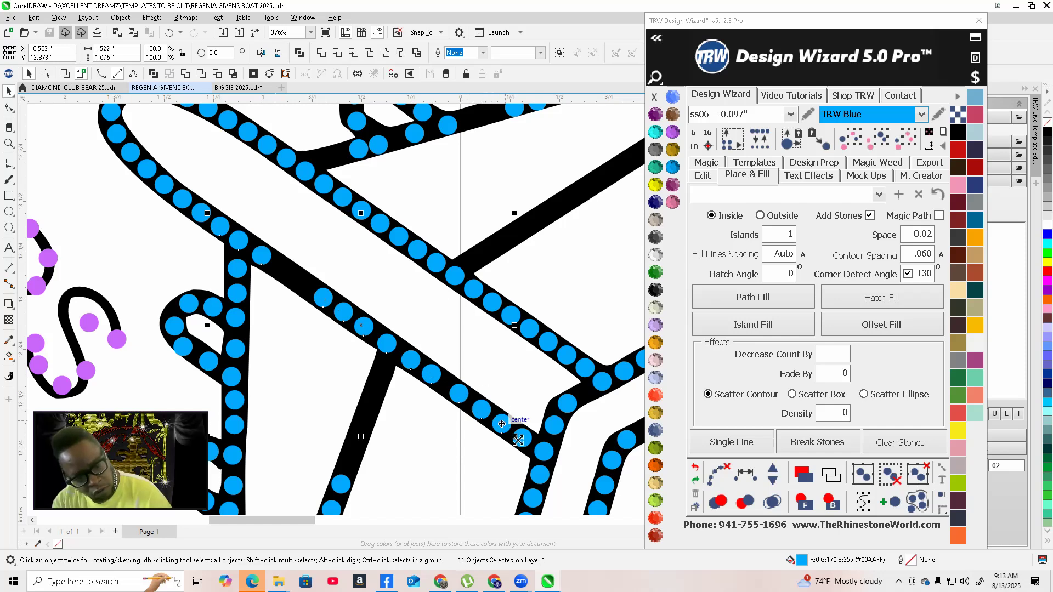
{"action": "left_click", "coordinate": [522, 441], "text": "shift"}
{"action": "left_click", "coordinate": [542, 451], "text": "shift"}
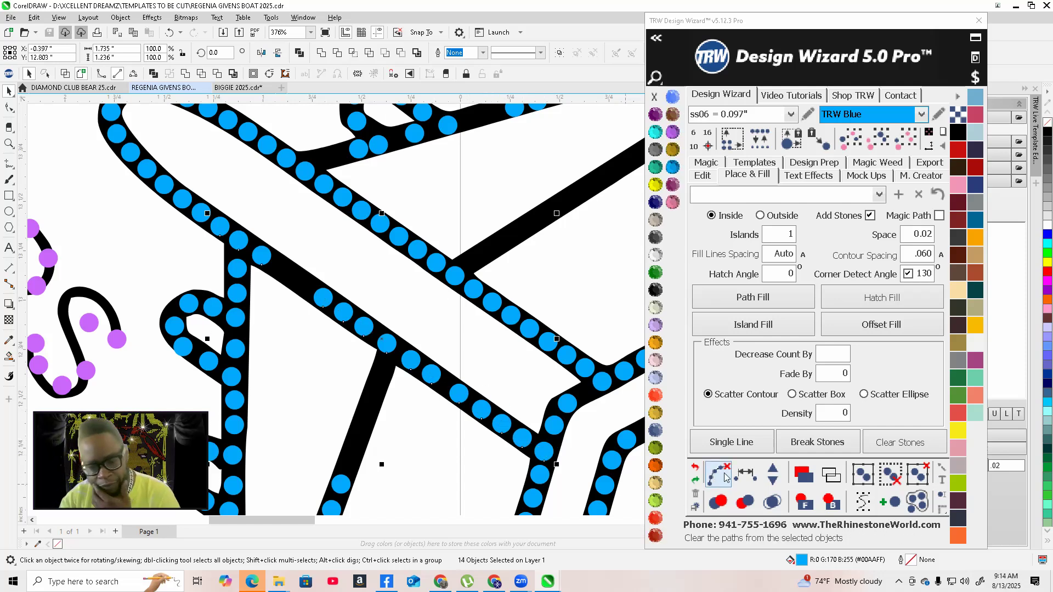
{"action": "left_click", "coordinate": [772, 473]}
{"action": "left_click", "coordinate": [773, 474]}
{"action": "left_click", "coordinate": [772, 472]}
{"action": "left_click", "coordinate": [773, 473]}
{"action": "left_click", "coordinate": [771, 474]}
{"action": "left_click", "coordinate": [771, 474]}
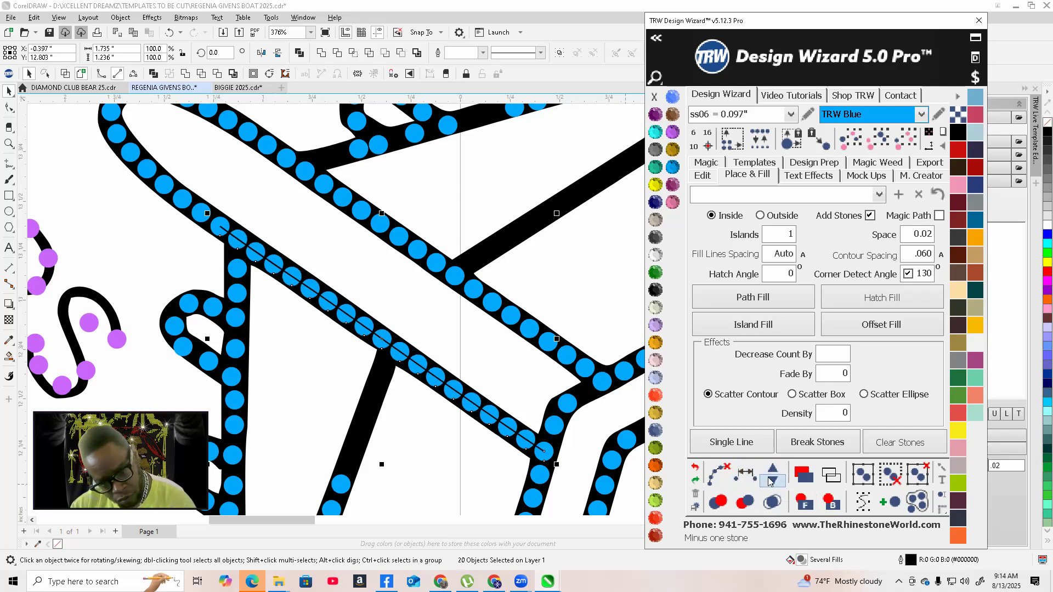
{"action": "left_click", "coordinate": [768, 481]}
{"action": "left_click", "coordinate": [707, 467]}
Nudge the stone at the inner bend where the wing meets the fuselage to close up the spacing
{"action": "scroll", "coordinate": [496, 379], "scroll_direction": "down", "scroll_amount": 10}
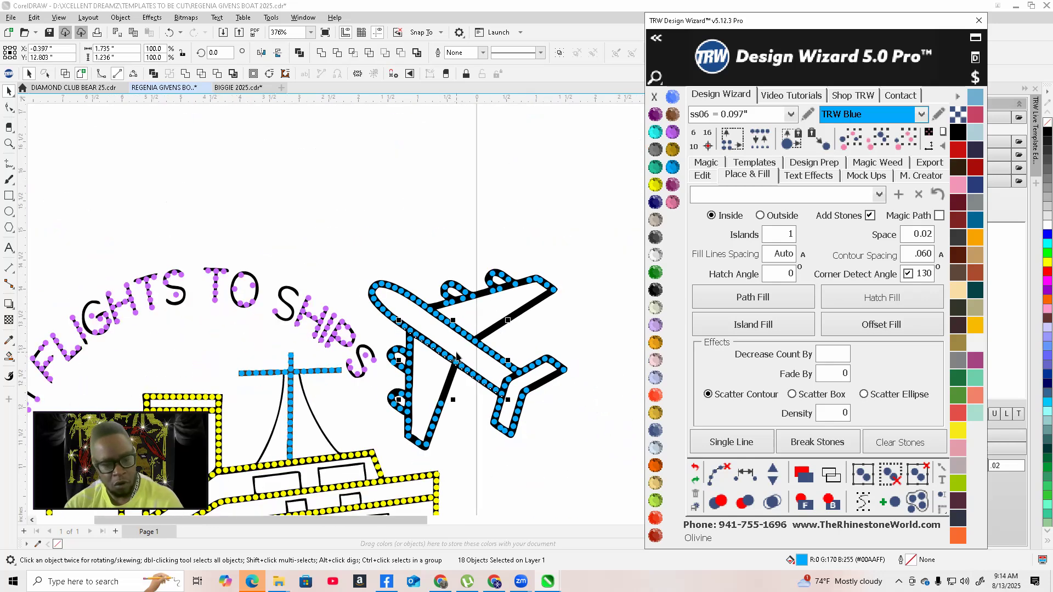
{"action": "left_click", "coordinate": [484, 472]}
{"action": "scroll", "coordinate": [495, 421], "scroll_direction": "up", "scroll_amount": 3}
{"action": "scroll", "coordinate": [493, 406], "scroll_direction": "up", "scroll_amount": 5}
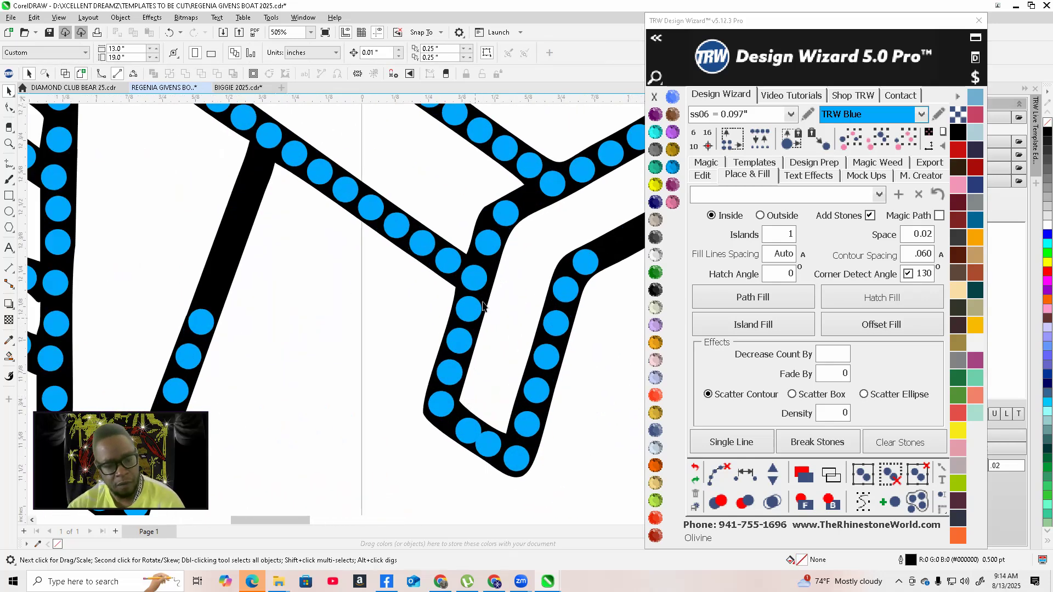
{"action": "scroll", "coordinate": [455, 324], "scroll_direction": "down", "scroll_amount": 1}
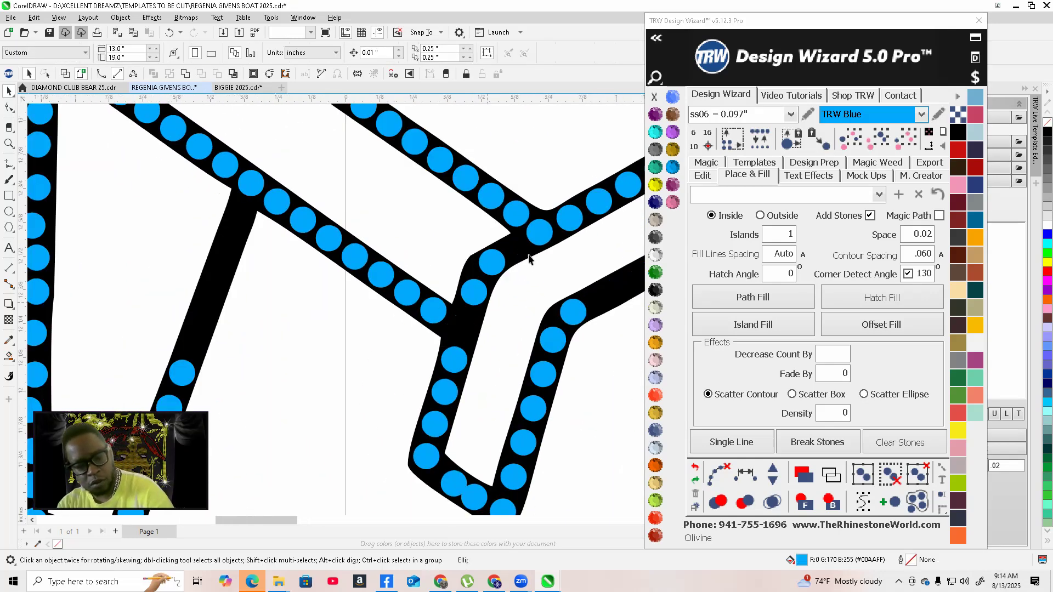
{"action": "scroll", "coordinate": [482, 266], "scroll_direction": "up", "scroll_amount": 2}
{"action": "left_click", "coordinate": [459, 275]}
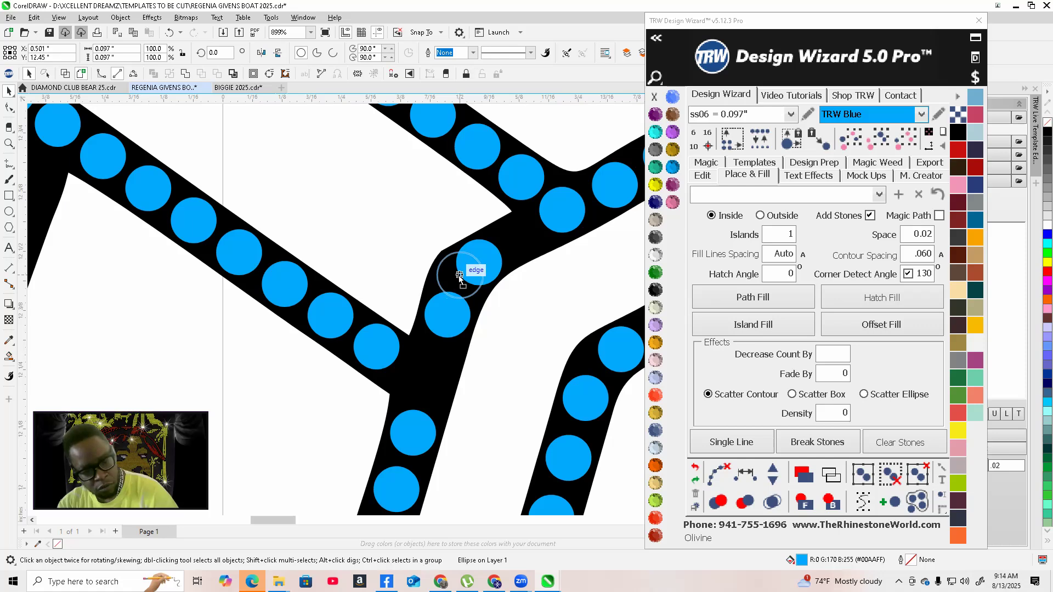
{"action": "left_click_drag", "start_coordinate": [460, 278], "coordinate": [459, 276]}
{"action": "left_click_drag", "start_coordinate": [445, 323], "coordinate": [441, 338]}
{"action": "scroll", "coordinate": [440, 338], "scroll_direction": "up", "scroll_amount": 2}
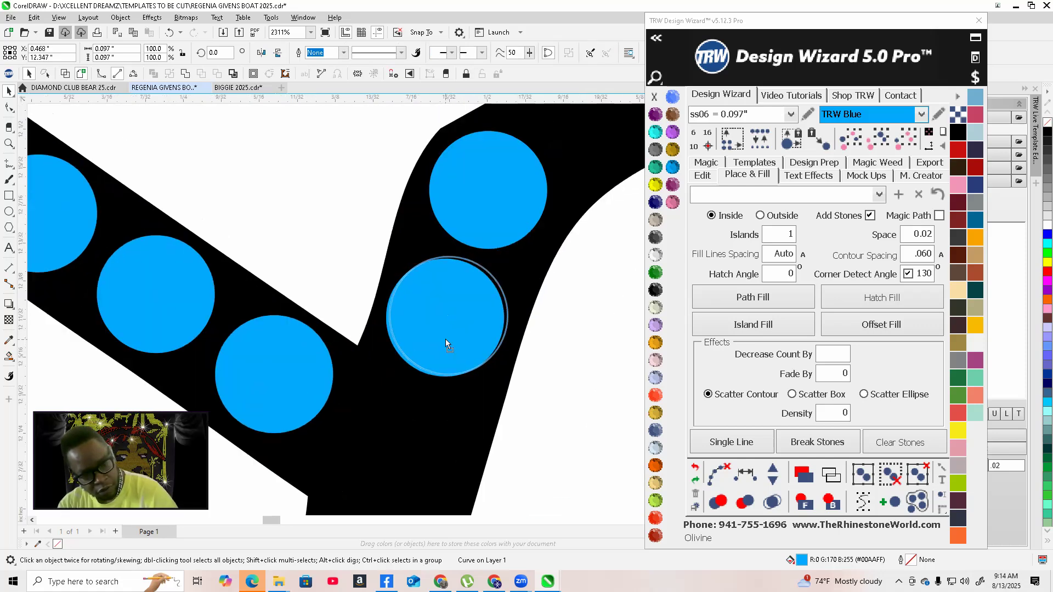
{"action": "scroll", "coordinate": [446, 342], "scroll_direction": "down", "scroll_amount": 1}
{"action": "scroll", "coordinate": [405, 396], "scroll_direction": "down", "scroll_amount": 1}
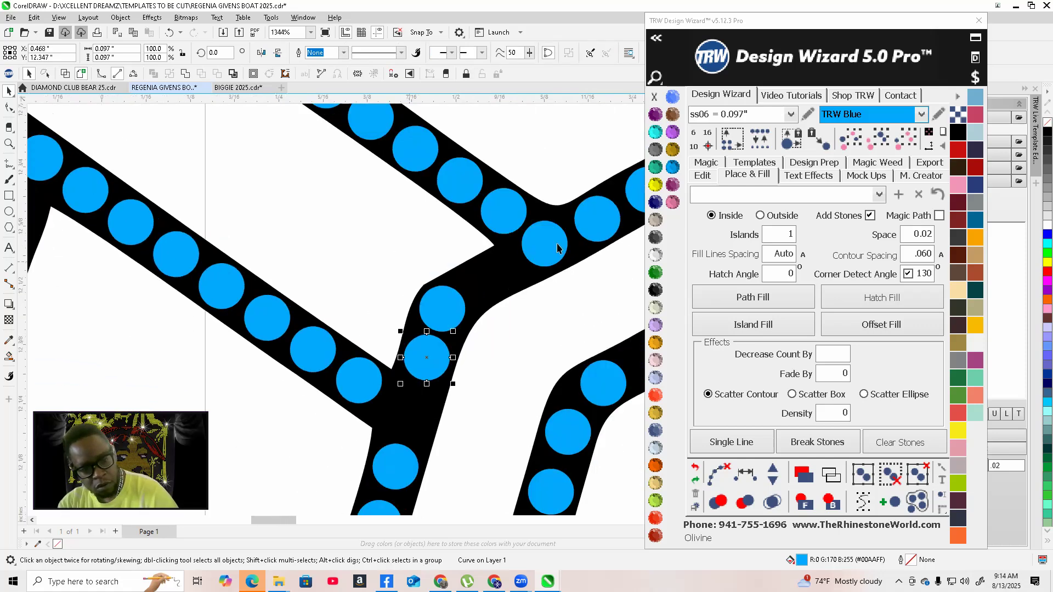
{"action": "left_click", "coordinate": [485, 290]}
{"action": "scroll", "coordinate": [485, 296], "scroll_direction": "down", "scroll_amount": 3}
{"action": "scroll", "coordinate": [486, 300], "scroll_direction": "up", "scroll_amount": 4}
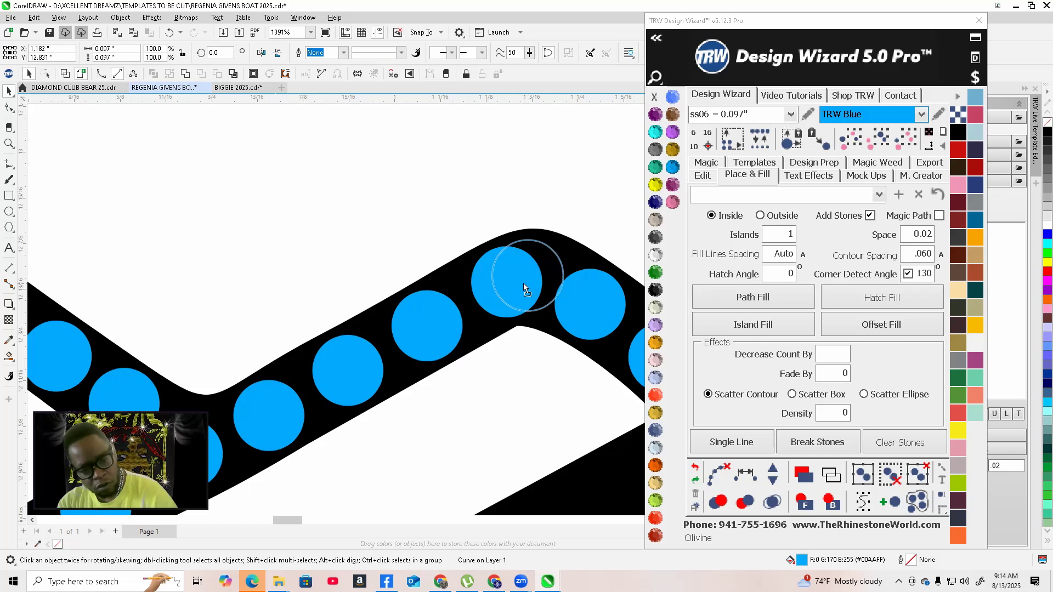
Select the stones along the wing's upper edge toward the tip, space them evenly and add a stone
{"action": "left_click", "coordinate": [522, 283]}
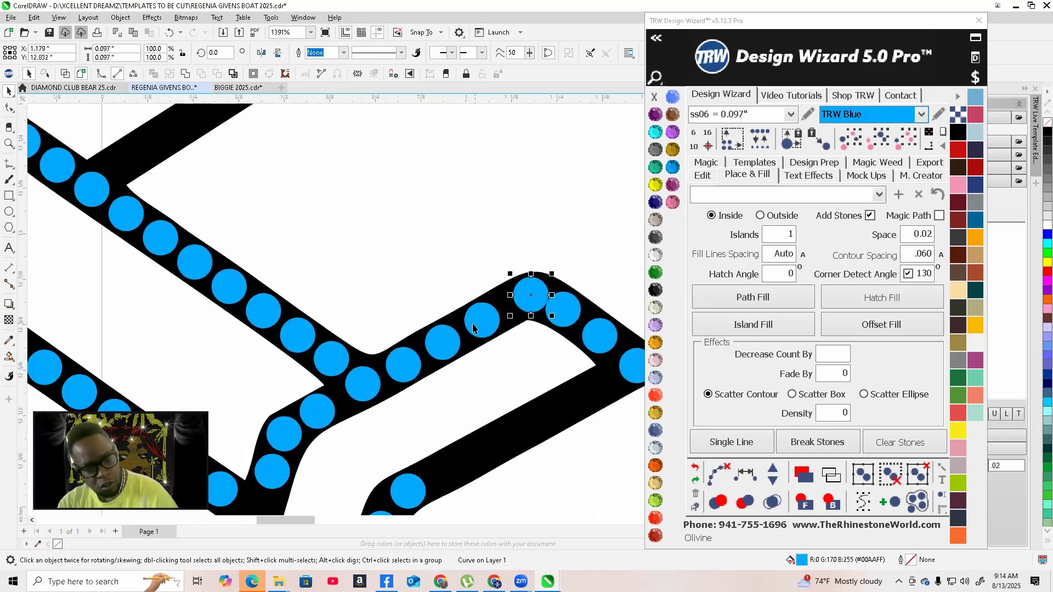
{"action": "left_click", "coordinate": [474, 324], "text": "shift"}
{"action": "left_click", "coordinate": [444, 341], "text": "shift"}
{"action": "left_click", "coordinate": [398, 364], "text": "shift"}
{"action": "left_click", "coordinate": [364, 384], "text": "shift"}
{"action": "left_click", "coordinate": [314, 418], "text": "shift"}
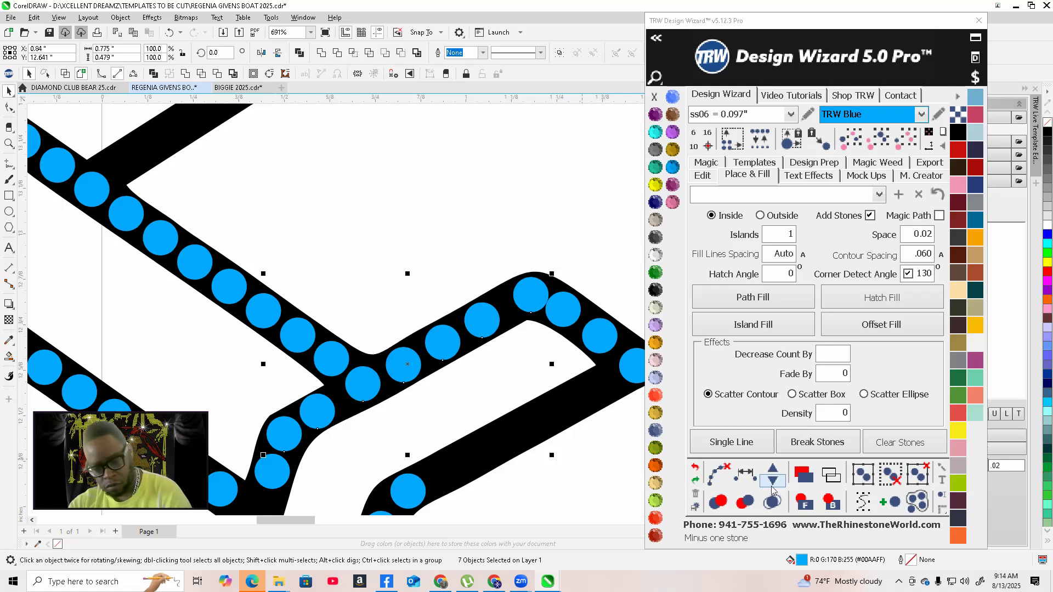
{"action": "left_click", "coordinate": [744, 472]}
{"action": "left_click", "coordinate": [772, 473]}
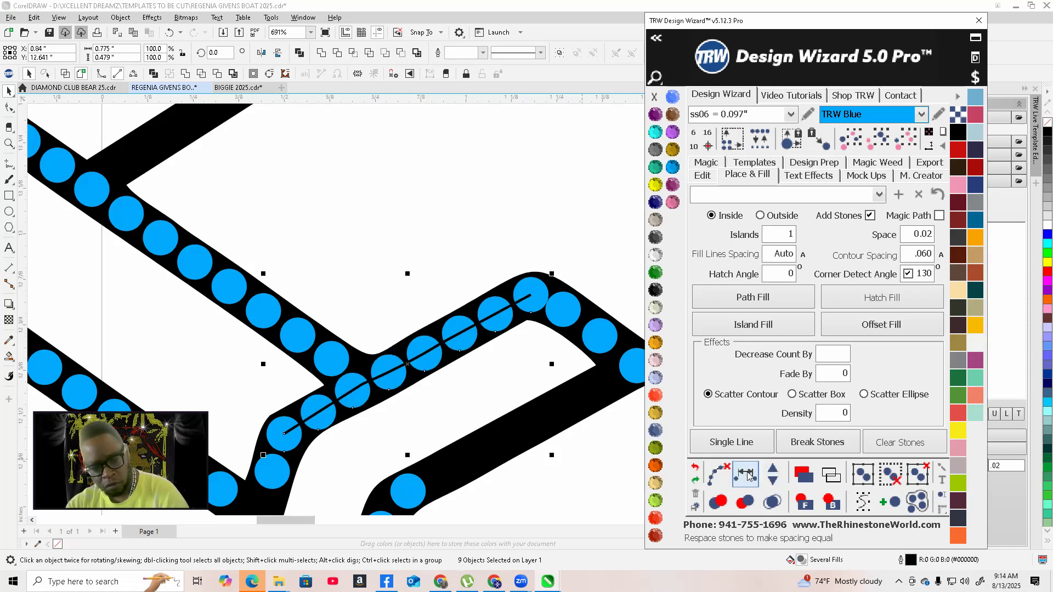
Select the stones around the wingtip and space them evenly along their path
{"action": "scroll", "coordinate": [359, 332], "scroll_direction": "down", "scroll_amount": 2}
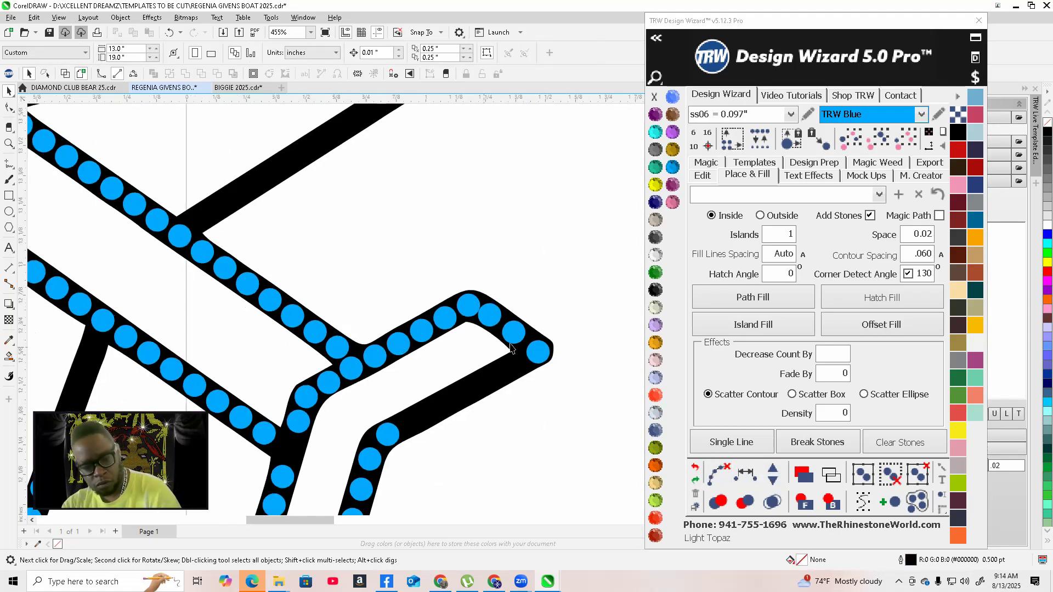
{"action": "scroll", "coordinate": [509, 342], "scroll_direction": "up", "scroll_amount": 2}
{"action": "left_click", "coordinate": [436, 273]}
{"action": "left_click", "coordinate": [480, 297], "text": "shift"}
{"action": "left_click", "coordinate": [515, 324], "text": "shift"}
{"action": "left_click", "coordinate": [557, 357], "text": "shift"}
{"action": "left_click", "coordinate": [737, 475]}
{"action": "left_click", "coordinate": [719, 475]}
{"action": "left_click", "coordinate": [520, 242]}
{"action": "scroll", "coordinate": [530, 288], "scroll_direction": "down", "scroll_amount": 1}
{"action": "scroll", "coordinate": [395, 425], "scroll_direction": "up", "scroll_amount": 1}
{"action": "scroll", "coordinate": [395, 426], "scroll_direction": "up", "scroll_amount": 2}
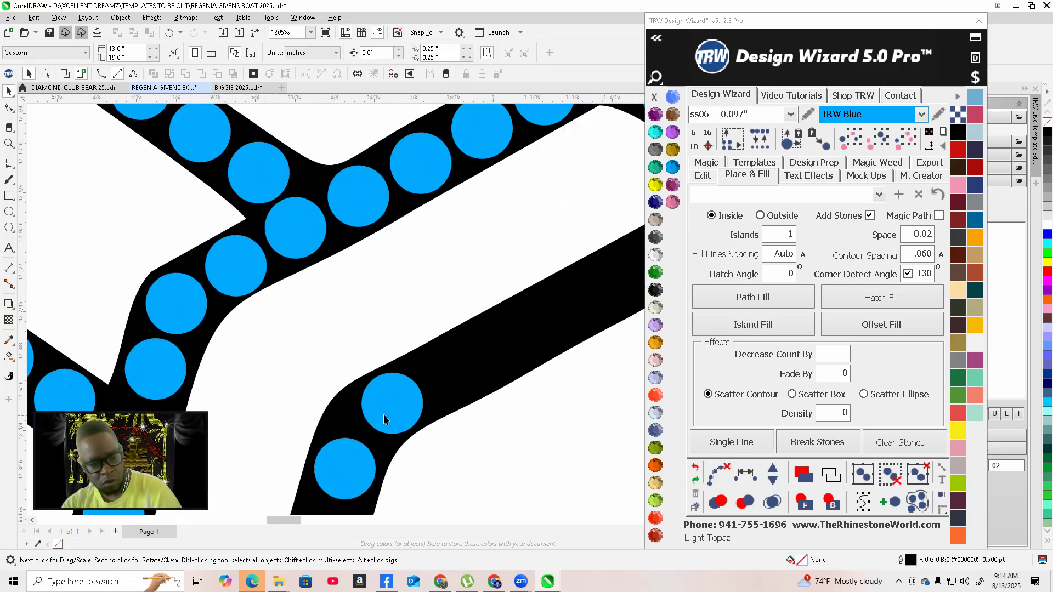
Move an overlapping stone from the wing's lower bend into the empty stretch along the lower edge
{"action": "mouse_move", "coordinate": [390, 420]}
{"action": "left_mouse_down"}
{"action": "mouse_move", "coordinate": [363, 439]}
{"action": "mouse_move", "coordinate": [395, 411]}
{"action": "left_mouse_up"}
{"action": "scroll", "coordinate": [369, 437], "scroll_direction": "down", "scroll_amount": 1}
{"action": "scroll", "coordinate": [367, 432], "scroll_direction": "up", "scroll_amount": 1}
{"action": "scroll", "coordinate": [367, 430], "scroll_direction": "up", "scroll_amount": 1}
{"action": "scroll", "coordinate": [303, 448], "scroll_direction": "down", "scroll_amount": 2}
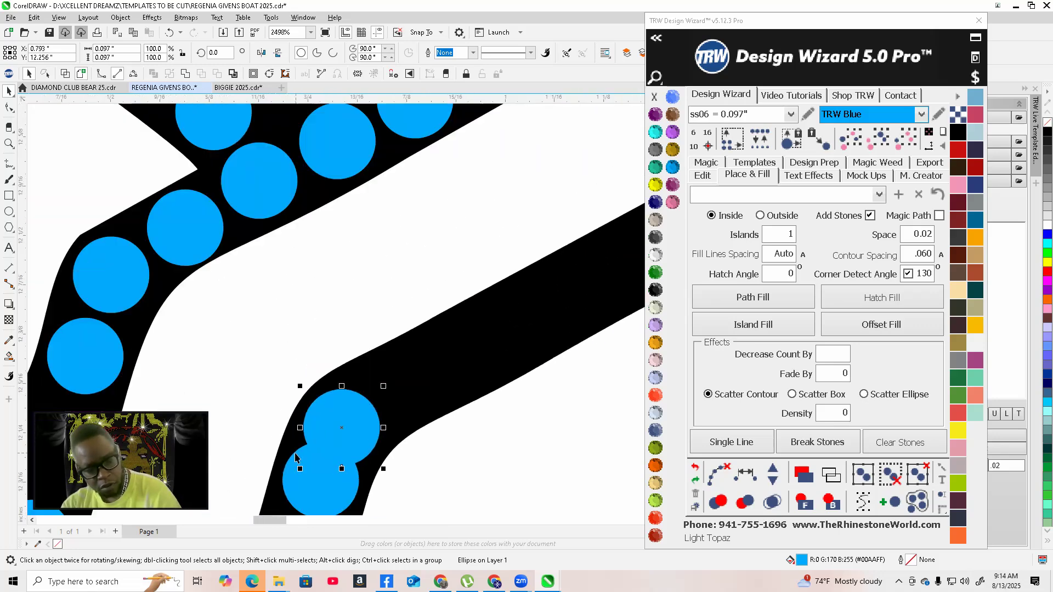
{"action": "scroll", "coordinate": [334, 436], "scroll_direction": "up", "scroll_amount": 1}
{"action": "left_click_drag", "start_coordinate": [331, 436], "coordinate": [540, 324]}
{"action": "scroll", "coordinate": [516, 323], "scroll_direction": "down", "scroll_amount": 1}
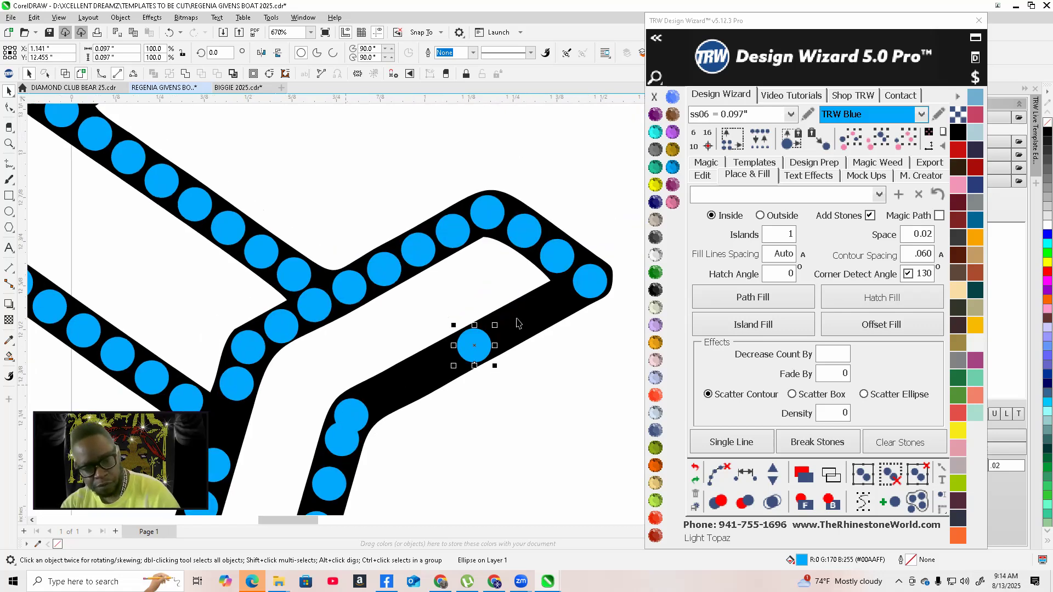
Select the sparse stones along the wing's lower edge, add stones and space them evenly
{"action": "left_click", "coordinate": [592, 280]}
{"action": "left_click", "coordinate": [475, 346], "text": "shift"}
{"action": "left_click", "coordinate": [358, 409], "text": "shift"}
{"action": "left_click", "coordinate": [772, 472]}
{"action": "left_click", "coordinate": [773, 473]}
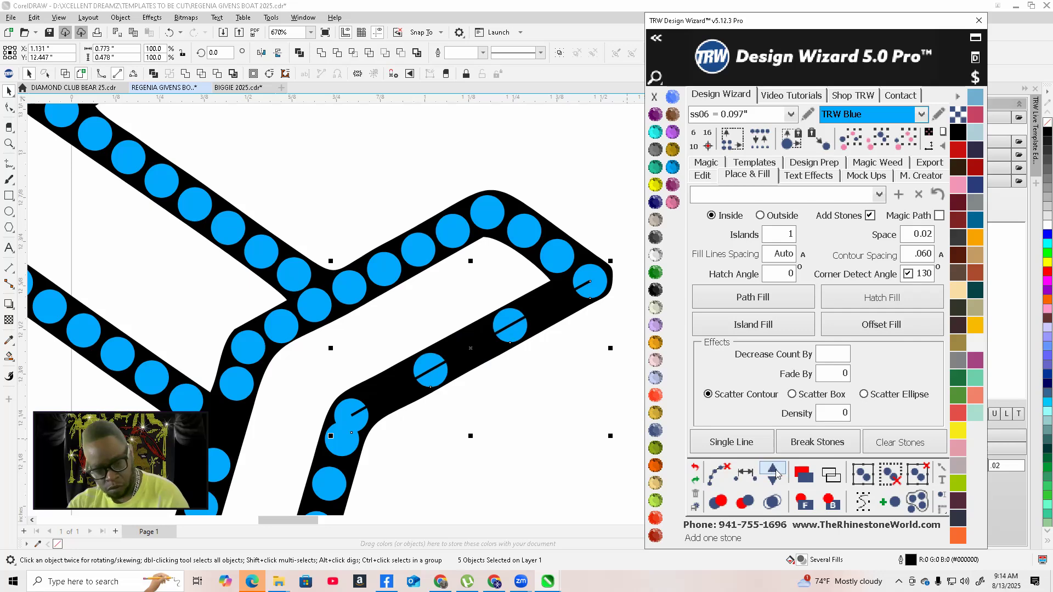
{"action": "left_click", "coordinate": [774, 472]}
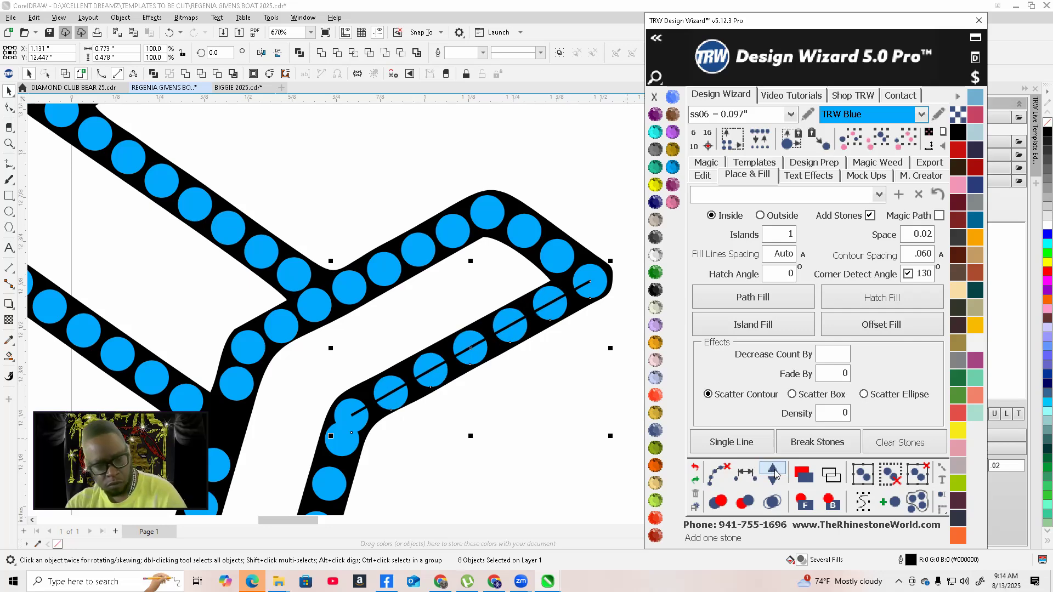
{"action": "left_click", "coordinate": [723, 470]}
{"action": "scroll", "coordinate": [481, 303], "scroll_direction": "down", "scroll_amount": 4}
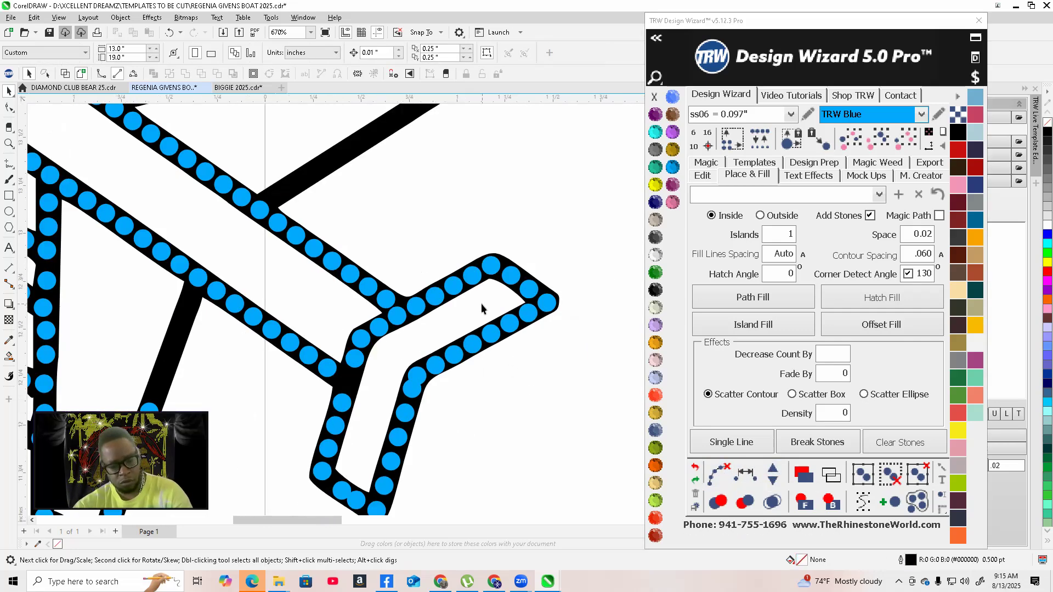
{"action": "scroll", "coordinate": [455, 390], "scroll_direction": "up", "scroll_amount": 3}
Select the stones along the inner edge of the lower wing section and space them evenly
{"action": "left_click", "coordinate": [398, 439]}
{"action": "scroll", "coordinate": [403, 404], "scroll_direction": "up", "scroll_amount": 2}
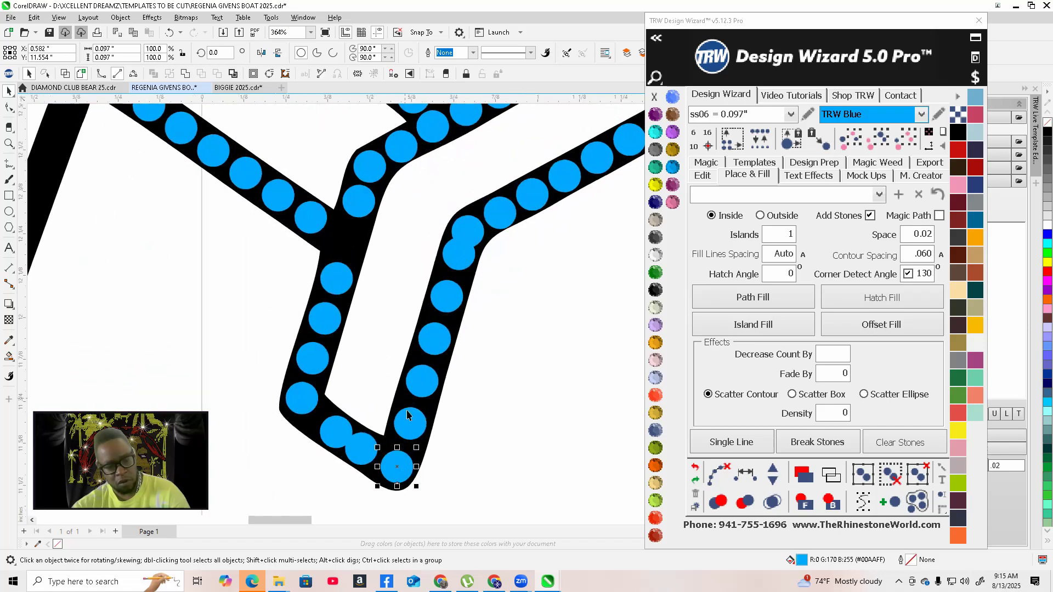
{"action": "left_click", "coordinate": [410, 421], "text": "shift"}
{"action": "left_click", "coordinate": [419, 378], "text": "shift"}
{"action": "left_click", "coordinate": [434, 332], "text": "shift"}
{"action": "left_click", "coordinate": [439, 299], "text": "shift"}
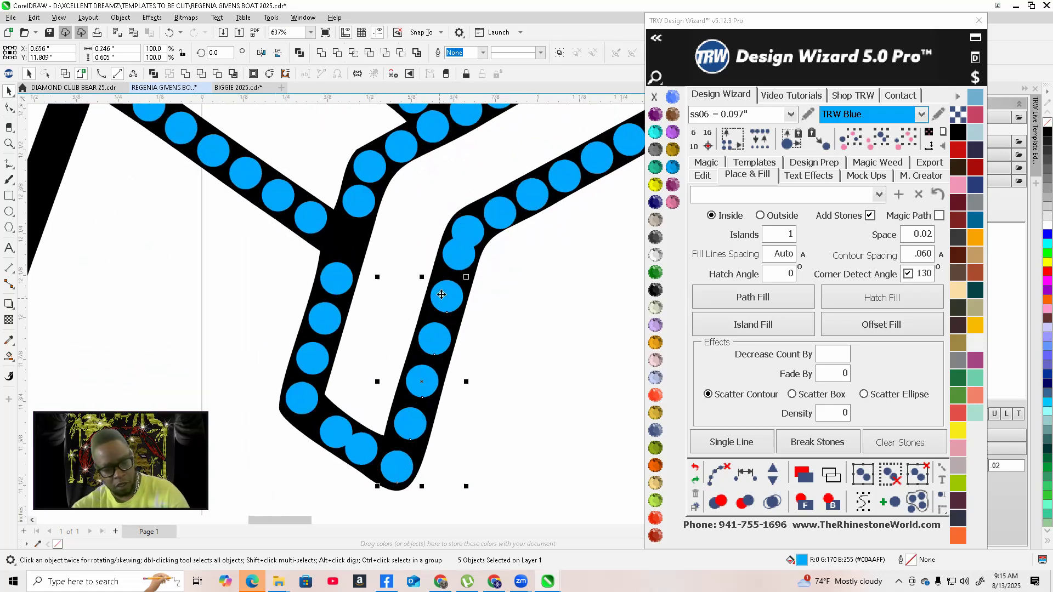
{"action": "left_click", "coordinate": [468, 229], "text": "shift"}
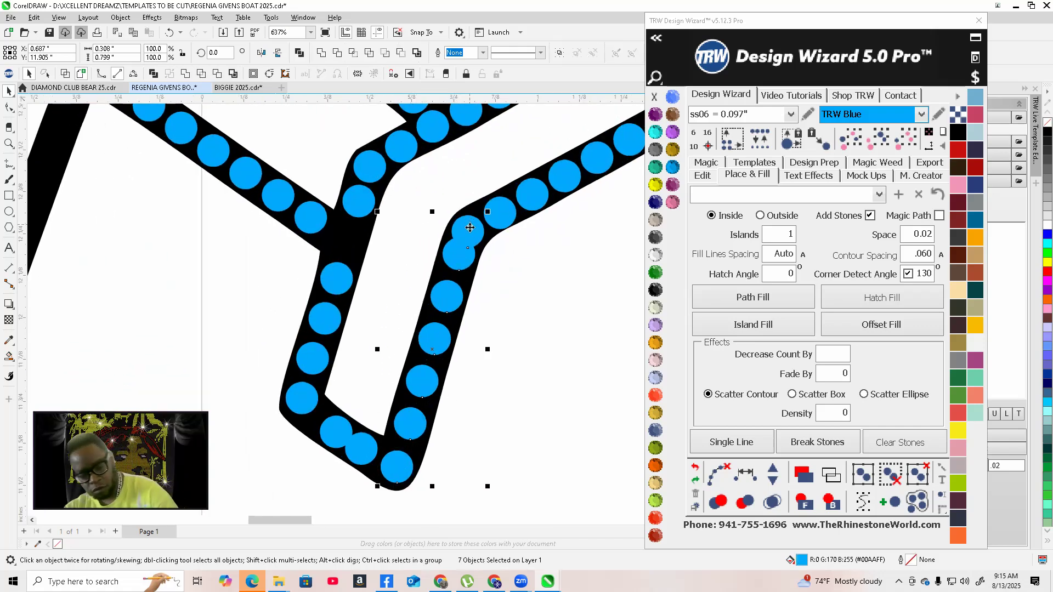
{"action": "left_click", "coordinate": [745, 475]}
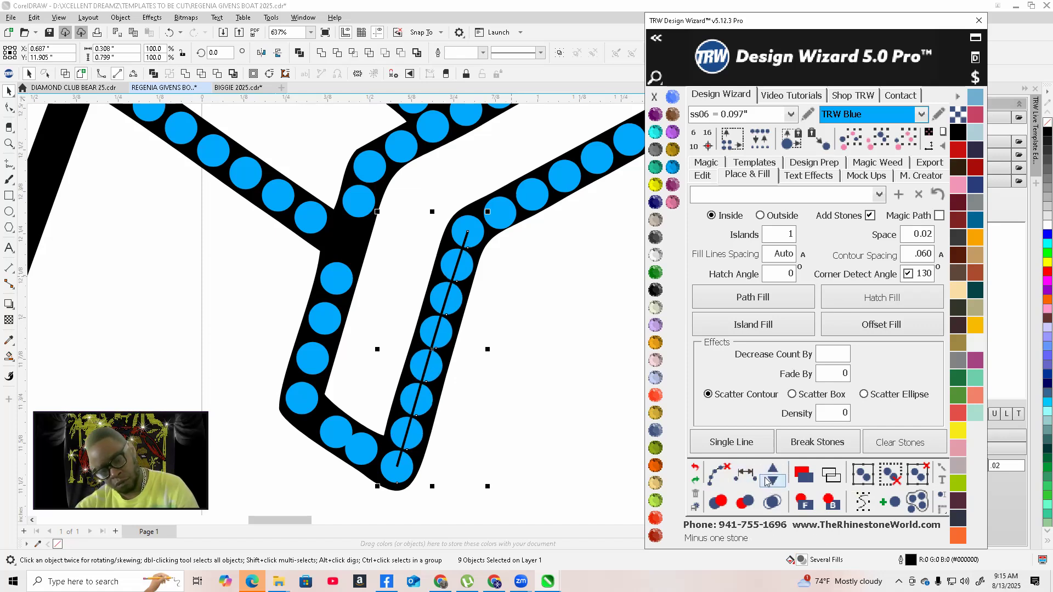
{"action": "left_click", "coordinate": [723, 475]}
{"action": "scroll", "coordinate": [282, 369], "scroll_direction": "up", "scroll_amount": 5}
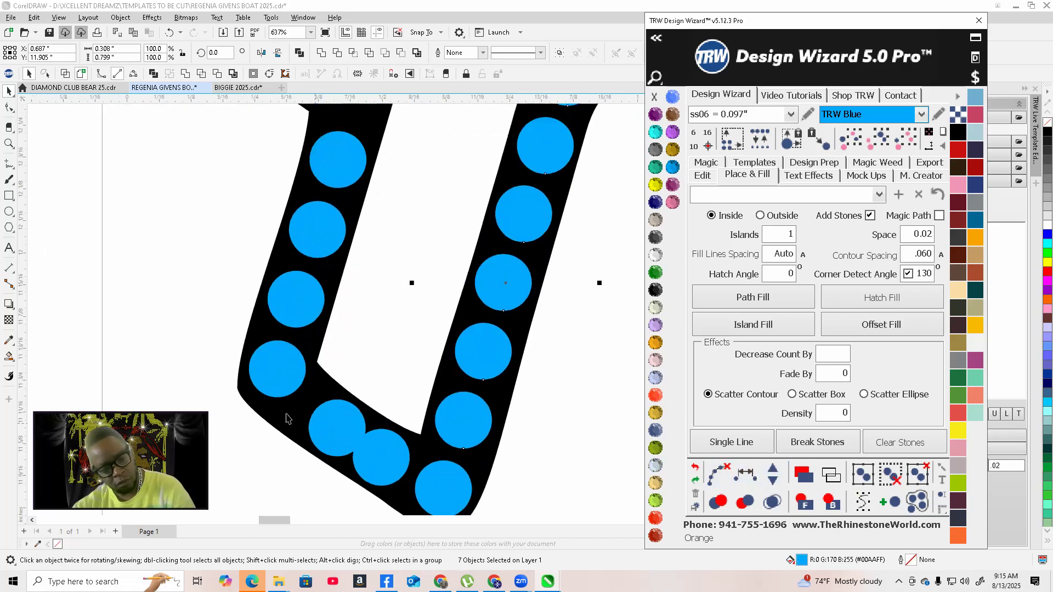
Select the stones around the bottom of the U-shaped wing section and space them evenly
{"action": "left_click", "coordinate": [279, 377]}
{"action": "scroll", "coordinate": [279, 378], "scroll_direction": "down", "scroll_amount": 3}
{"action": "left_click", "coordinate": [339, 450], "text": "shift"}
{"action": "left_click", "coordinate": [400, 468], "text": "shift"}
{"action": "left_click", "coordinate": [457, 492], "text": "shift"}
{"action": "left_click", "coordinate": [749, 473]}
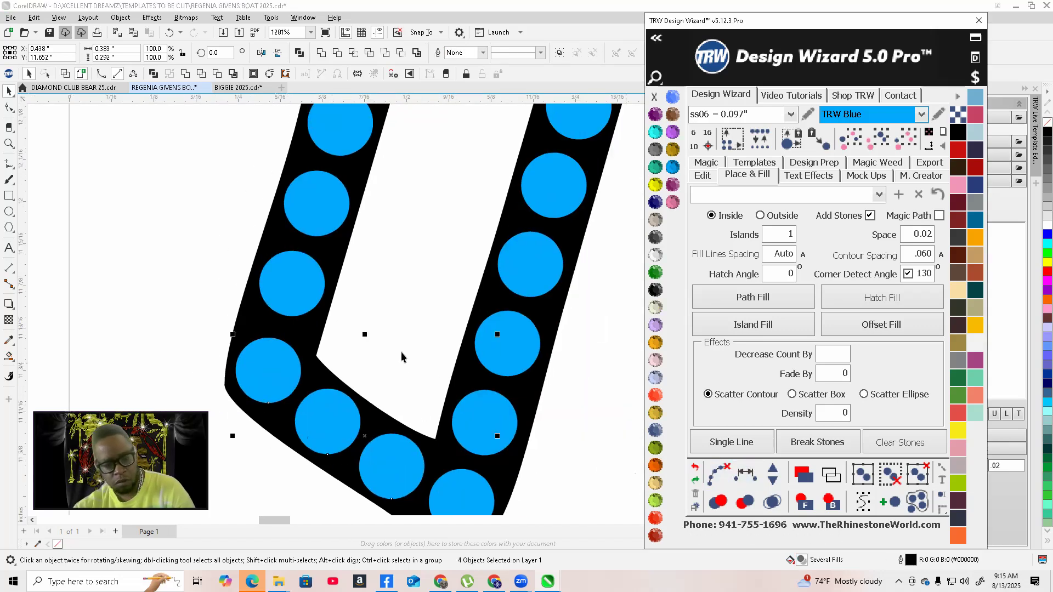
{"action": "scroll", "coordinate": [400, 351], "scroll_direction": "down", "scroll_amount": 4}
Select the stones along the outer edge of the U-shaped section and add stones to the row
{"action": "left_click", "coordinate": [403, 208]}
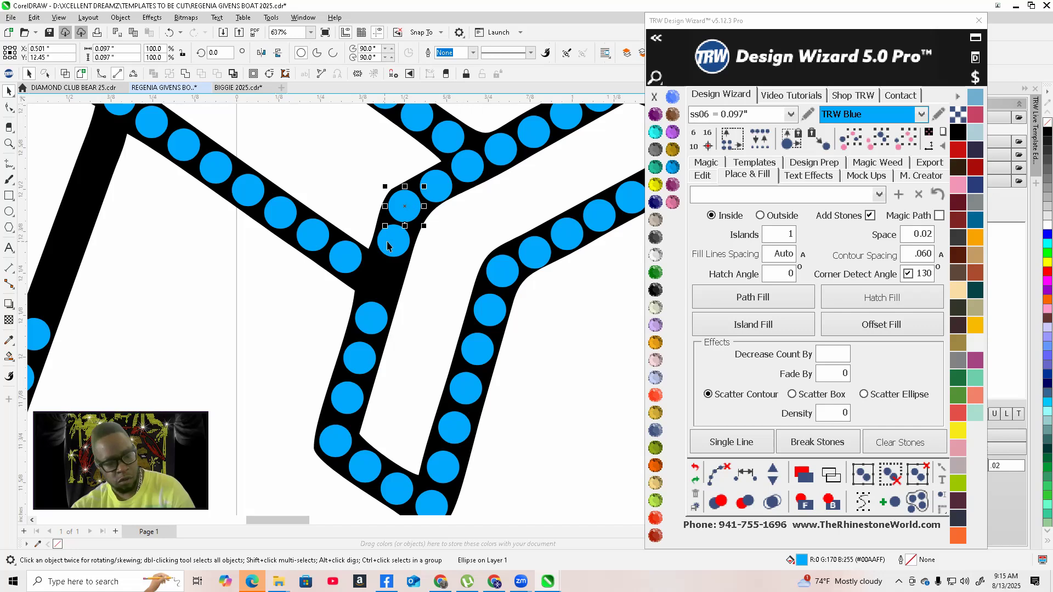
{"action": "left_click", "coordinate": [373, 314], "text": "shift"}
{"action": "left_click", "coordinate": [338, 445], "text": "shift"}
{"action": "left_click", "coordinate": [773, 473]}
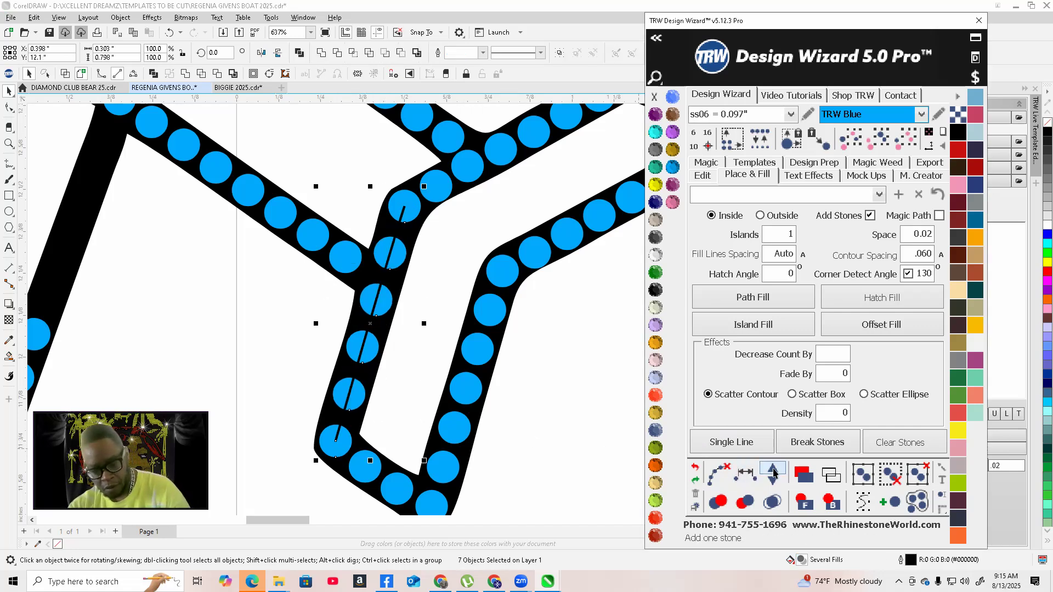
{"action": "left_click", "coordinate": [773, 473]}
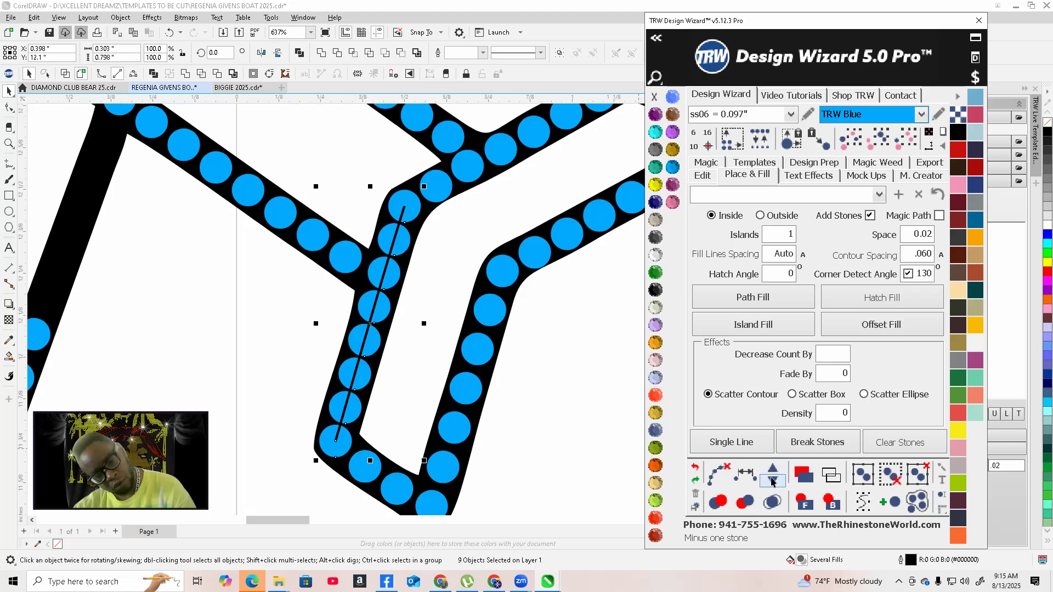
Delete the stones along the inner edge of the lower wing section
{"action": "left_click", "coordinate": [714, 473]}
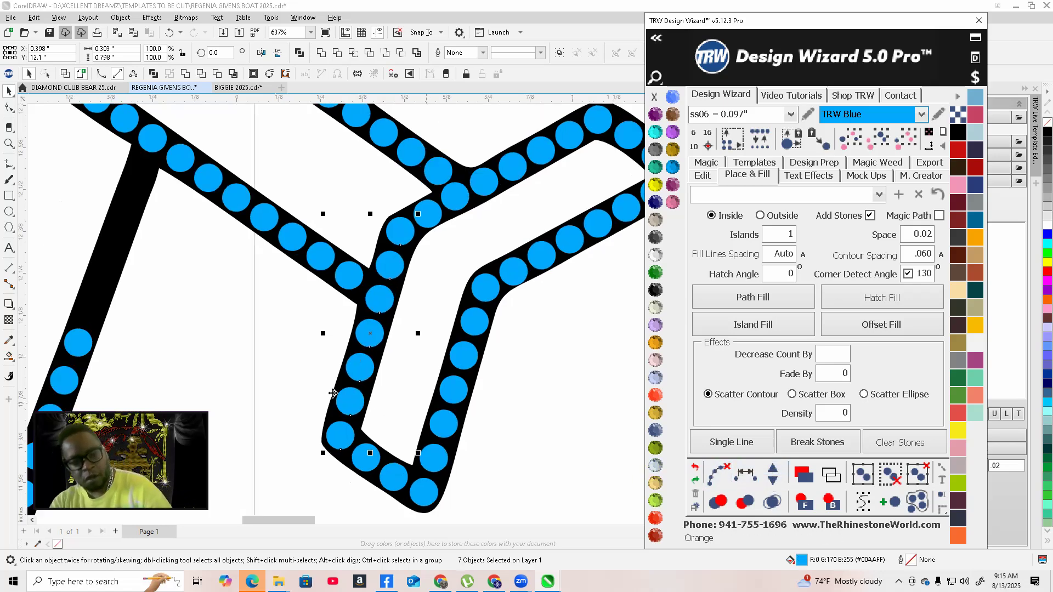
{"action": "scroll", "coordinate": [430, 263], "scroll_direction": "down", "scroll_amount": 4}
{"action": "scroll", "coordinate": [328, 347], "scroll_direction": "up", "scroll_amount": 10}
{"action": "scroll", "coordinate": [391, 324], "scroll_direction": "up", "scroll_amount": 2}
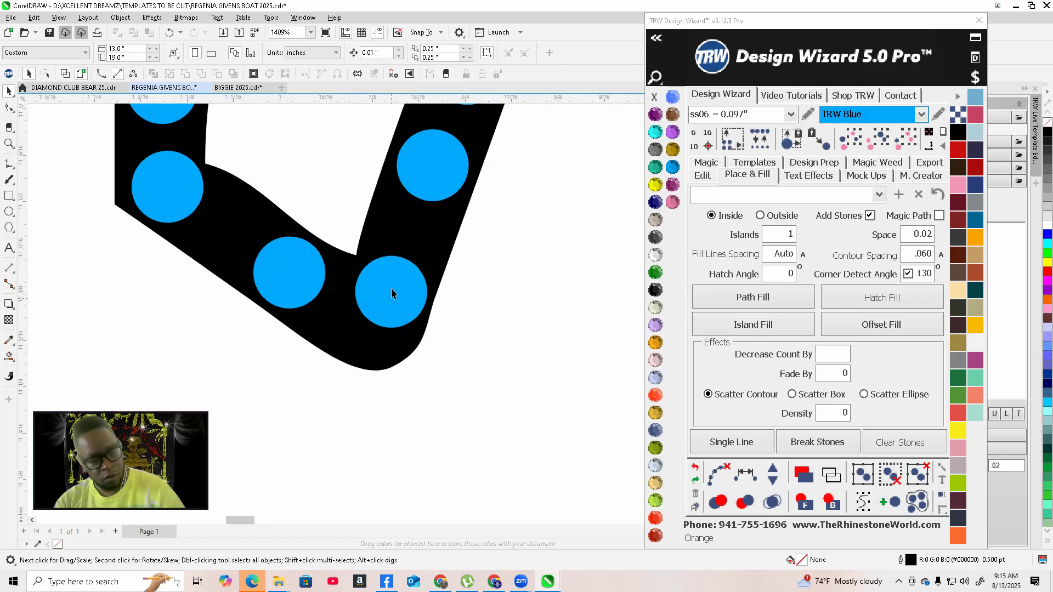
{"action": "left_click", "coordinate": [380, 309]}
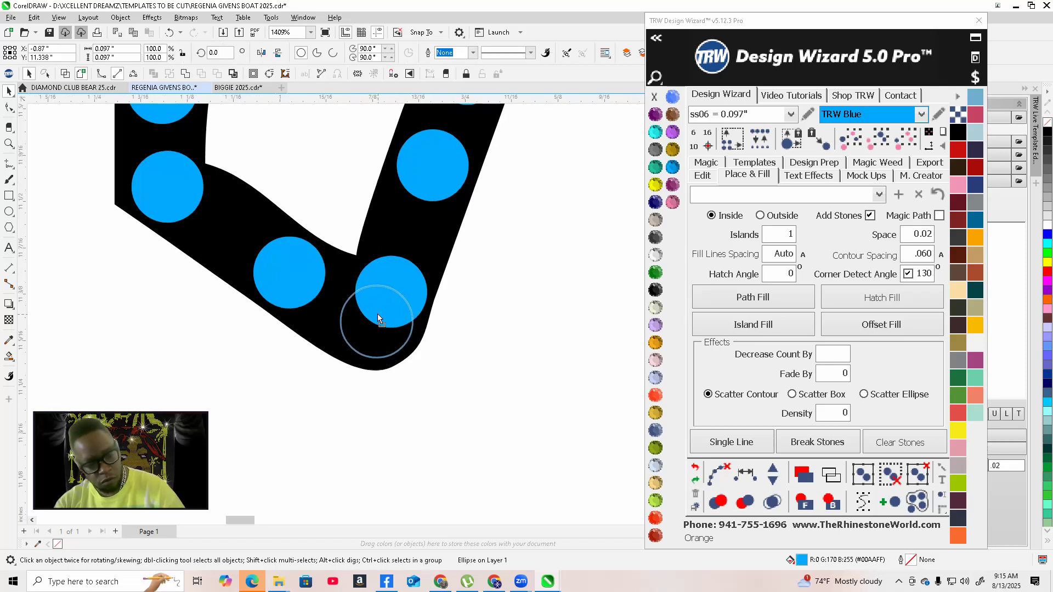
{"action": "scroll", "coordinate": [378, 313], "scroll_direction": "down", "scroll_amount": 9}
{"action": "scroll", "coordinate": [400, 258], "scroll_direction": "up", "scroll_amount": 1}
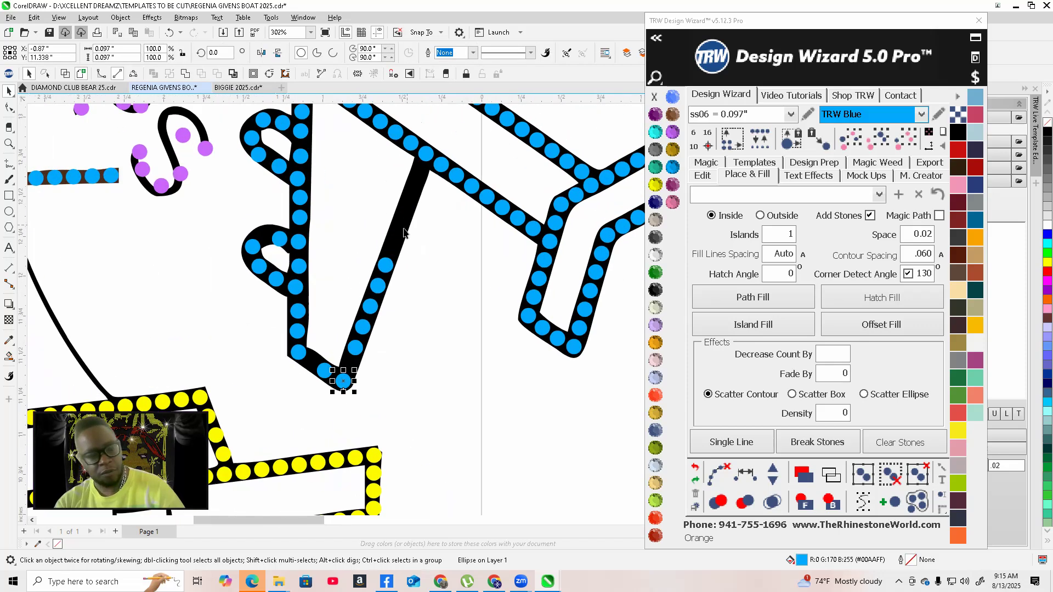
{"action": "left_click_drag", "start_coordinate": [416, 360], "coordinate": [416, 360]}
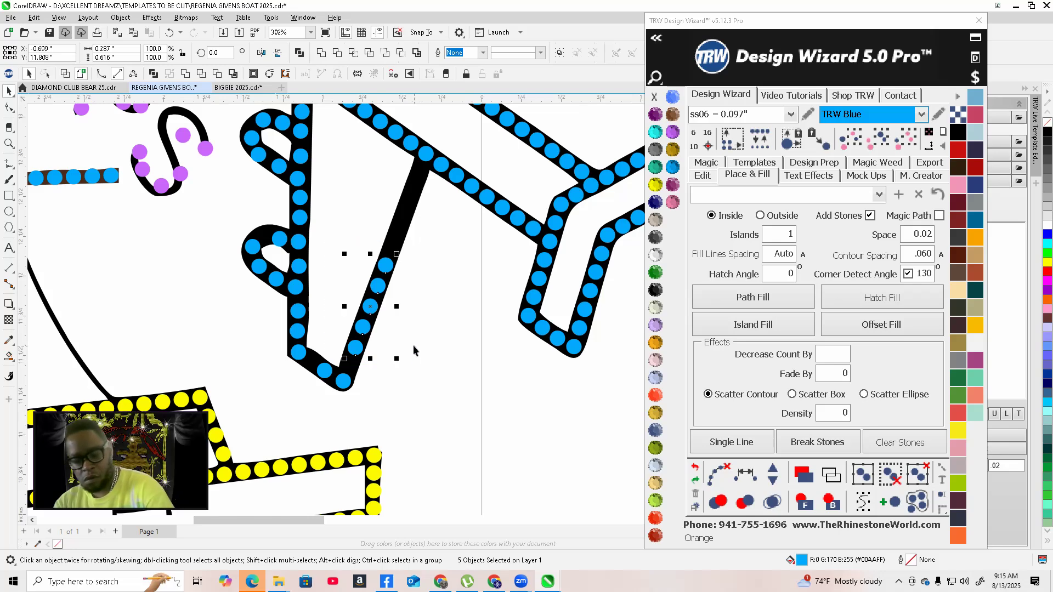
{"action": "key", "text": "Delete"}
Fill the cleared inner edge between its two end stones with stones at 0.02 spacing
{"action": "left_click", "coordinate": [422, 157]}
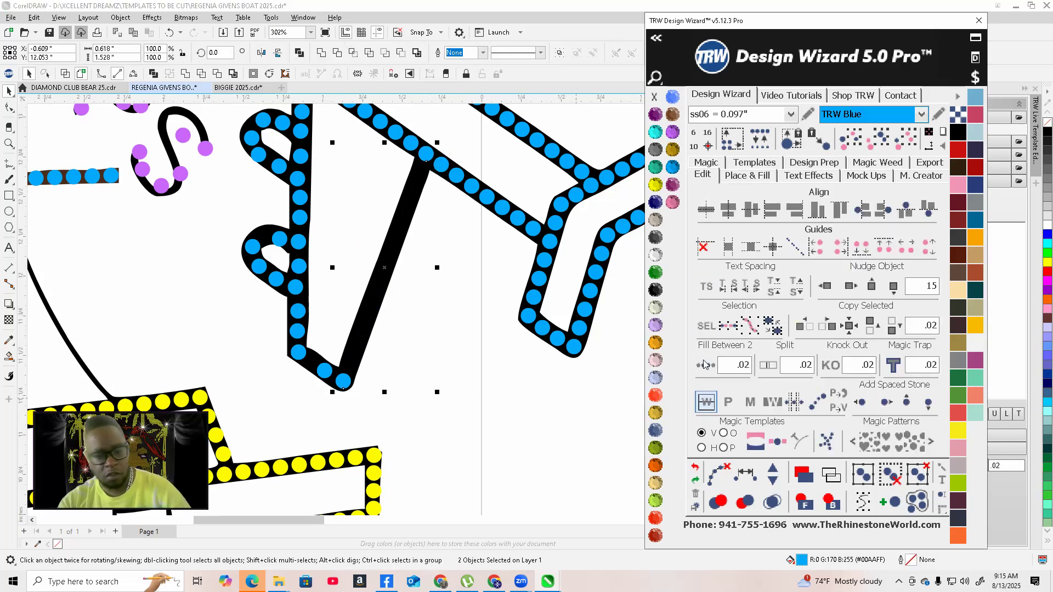
{"action": "left_click", "coordinate": [706, 365]}
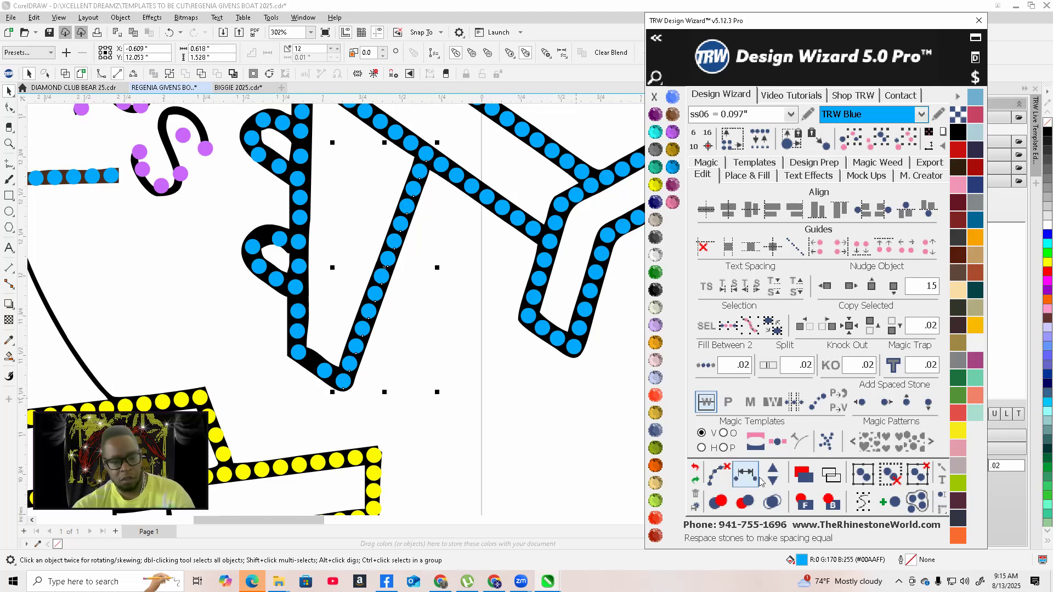
{"action": "left_click", "coordinate": [719, 474]}
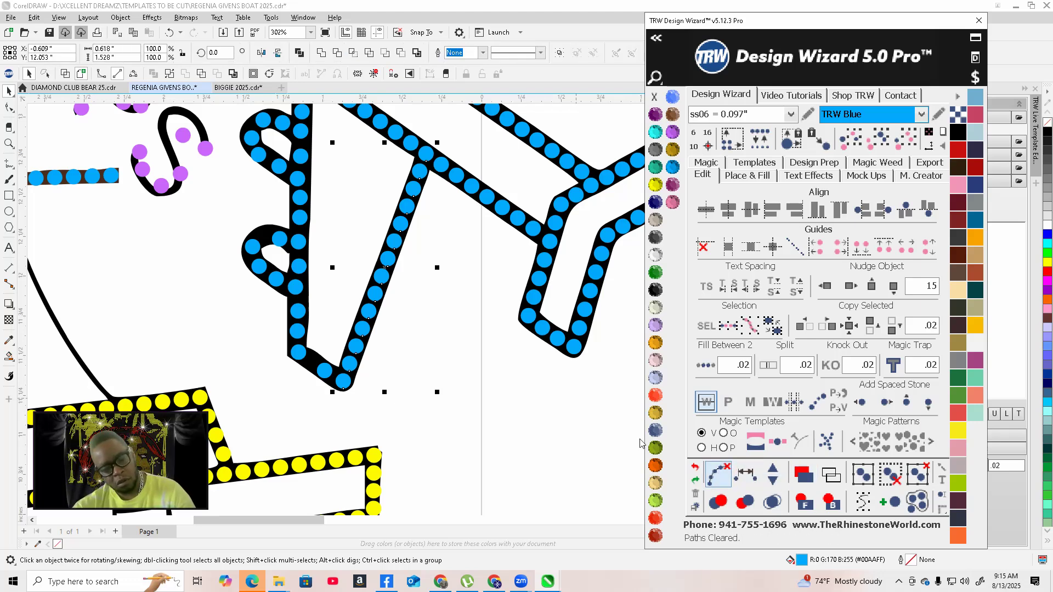
Select the stones at the bottom corner of the lower wing section and add one stone
{"action": "scroll", "coordinate": [275, 326], "scroll_direction": "up", "scroll_amount": 4}
{"action": "left_click", "coordinate": [277, 325]}
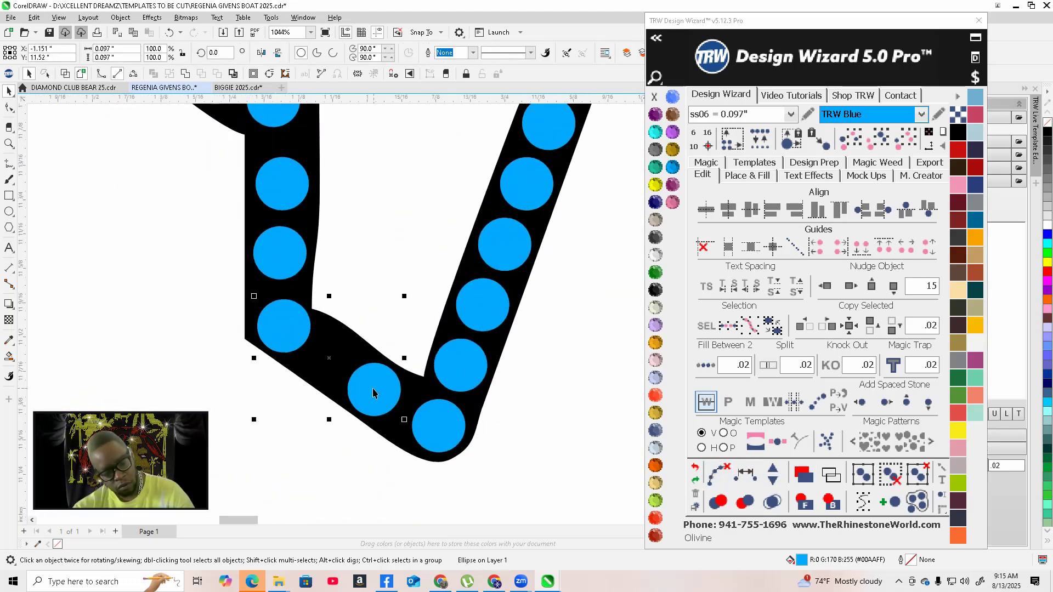
{"action": "left_click", "coordinate": [425, 419], "text": "shift"}
{"action": "left_click", "coordinate": [771, 471]}
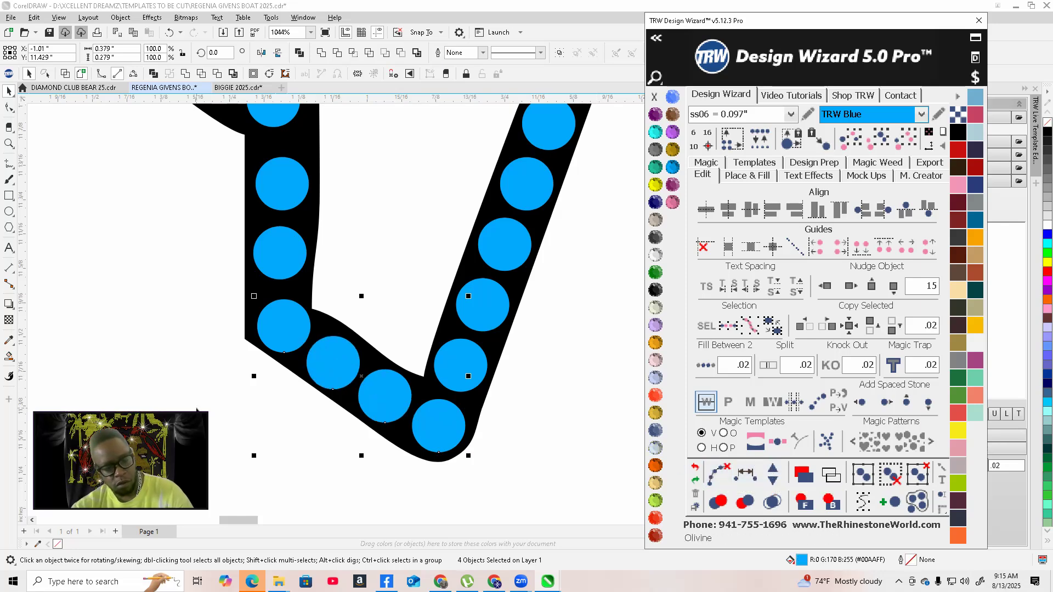
{"action": "left_click", "coordinate": [295, 458]}
{"action": "scroll", "coordinate": [295, 458], "scroll_direction": "down", "scroll_amount": 5}
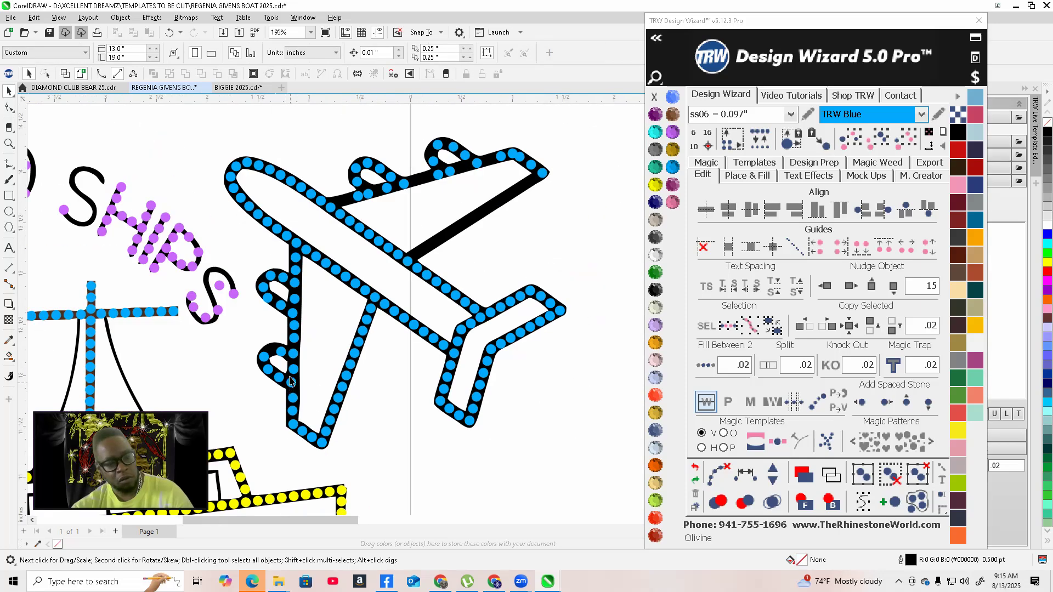
{"action": "scroll", "coordinate": [292, 381], "scroll_direction": "up", "scroll_amount": 1}
{"action": "left_click_drag", "start_coordinate": [310, 230], "coordinate": [277, 424]}
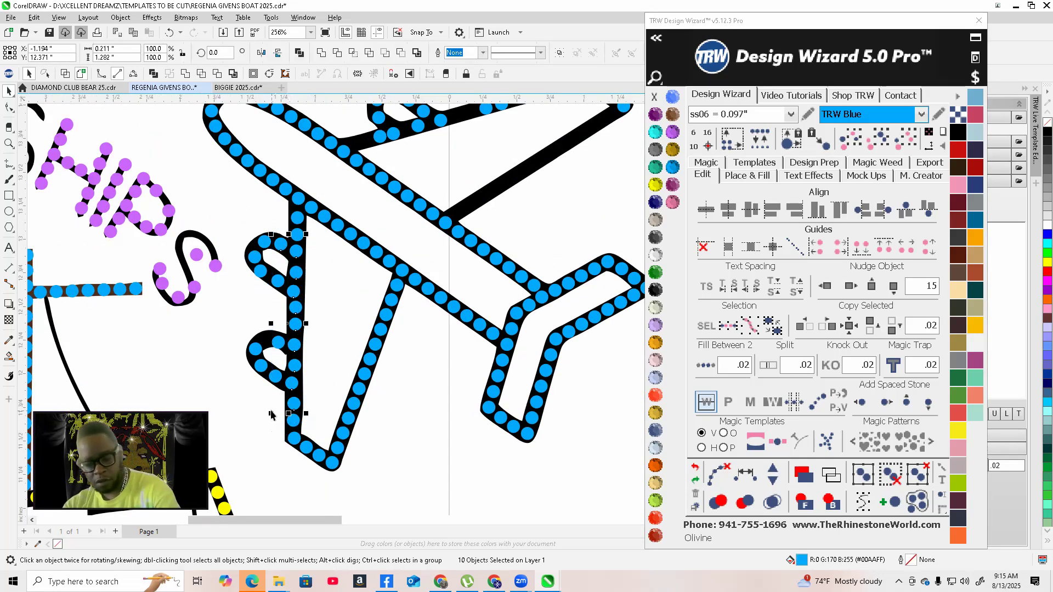
{"action": "scroll", "coordinate": [296, 417], "scroll_direction": "up", "scroll_amount": 4}
{"action": "scroll", "coordinate": [310, 400], "scroll_direction": "up", "scroll_amount": 3}
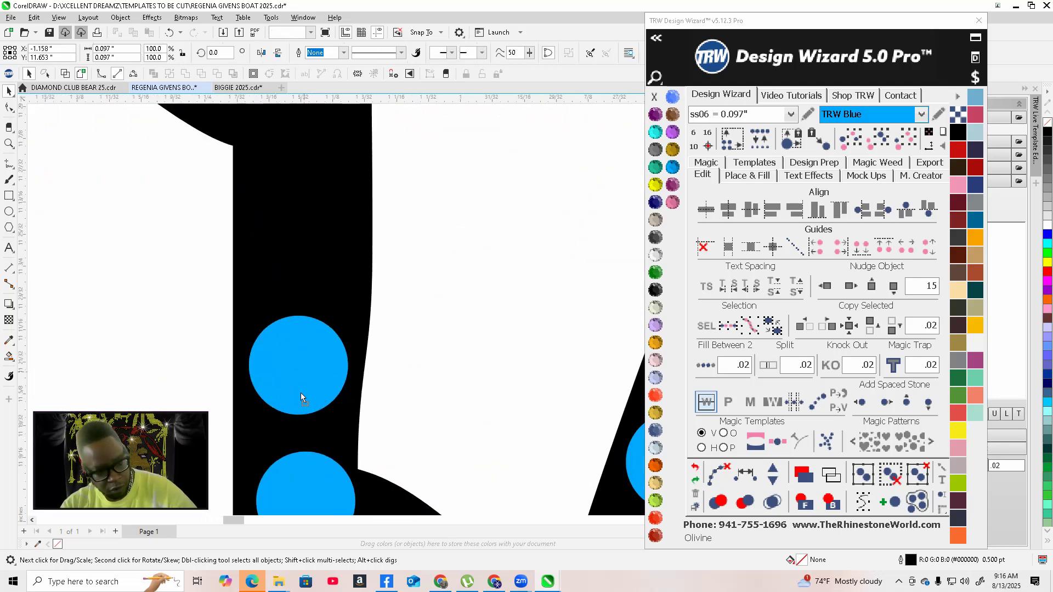
{"action": "left_click", "coordinate": [300, 392]}
{"action": "scroll", "coordinate": [304, 427], "scroll_direction": "down", "scroll_amount": 2}
{"action": "scroll", "coordinate": [307, 441], "scroll_direction": "down", "scroll_amount": 5}
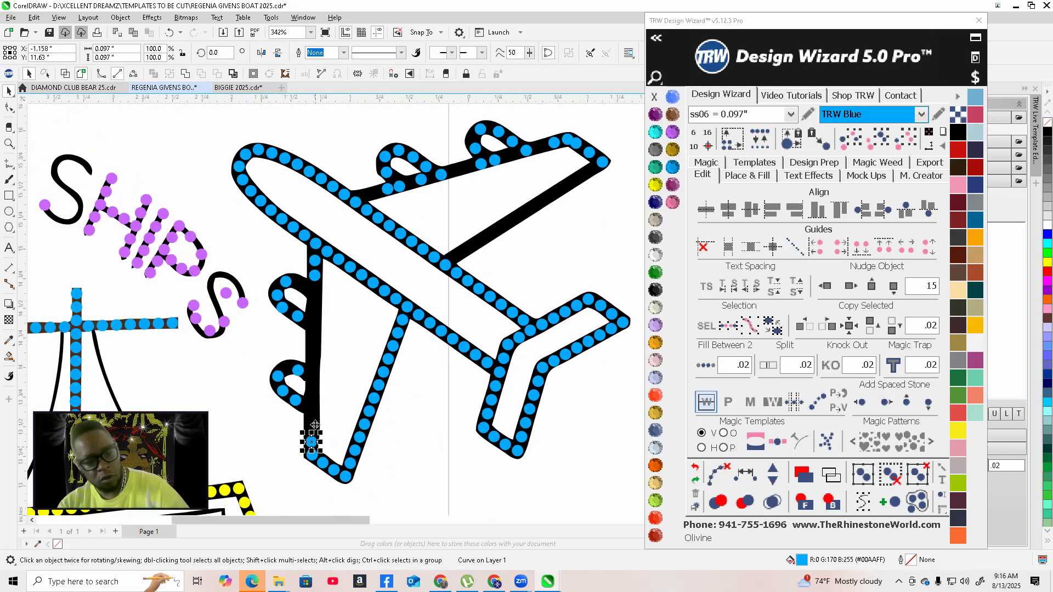
{"action": "scroll", "coordinate": [305, 291], "scroll_direction": "up", "scroll_amount": 3}
{"action": "key", "text": "Escape"}
{"action": "scroll", "coordinate": [308, 274], "scroll_direction": "up", "scroll_amount": 3}
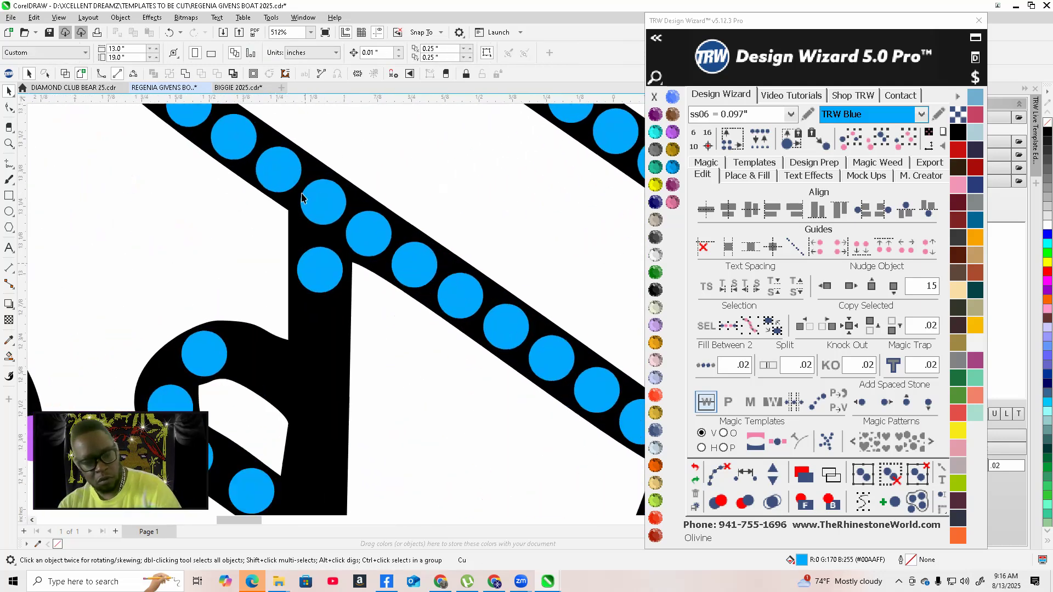
Fill the bare left edge of the fuselage between two selected end points with stones at 0.02 spacing
{"action": "left_click", "coordinate": [326, 266]}
{"action": "scroll", "coordinate": [329, 271], "scroll_direction": "down", "scroll_amount": 1}
{"action": "scroll", "coordinate": [339, 291], "scroll_direction": "down", "scroll_amount": 3}
{"action": "scroll", "coordinate": [336, 462], "scroll_direction": "up", "scroll_amount": 1}
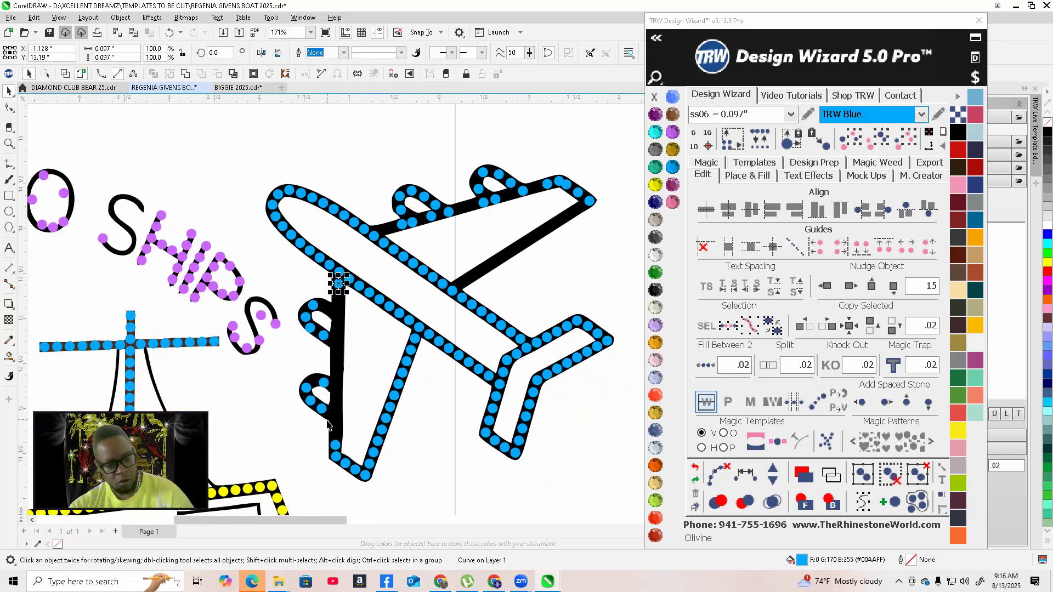
{"action": "left_click", "coordinate": [337, 450], "text": "shift"}
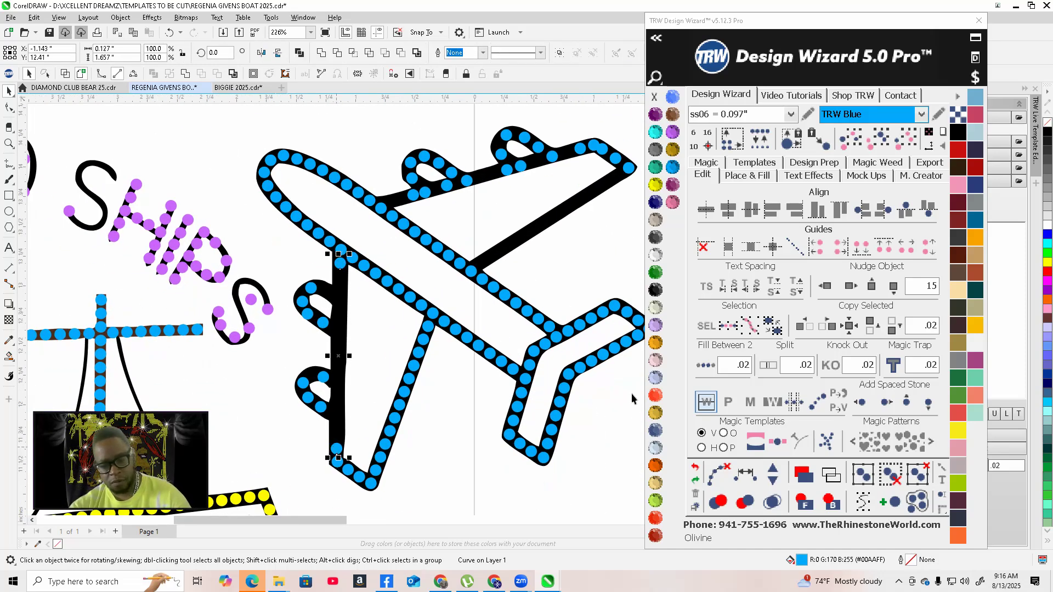
{"action": "left_click", "coordinate": [705, 365]}
{"action": "scroll", "coordinate": [611, 454], "scroll_direction": "up", "scroll_amount": 2}
{"action": "scroll", "coordinate": [398, 384], "scroll_direction": "down", "scroll_amount": 2}
{"action": "scroll", "coordinate": [212, 418], "scroll_direction": "up", "scroll_amount": 2}
{"action": "scroll", "coordinate": [211, 419], "scroll_direction": "up", "scroll_amount": 2}
{"action": "scroll", "coordinate": [212, 419], "scroll_direction": "down", "scroll_amount": 2}
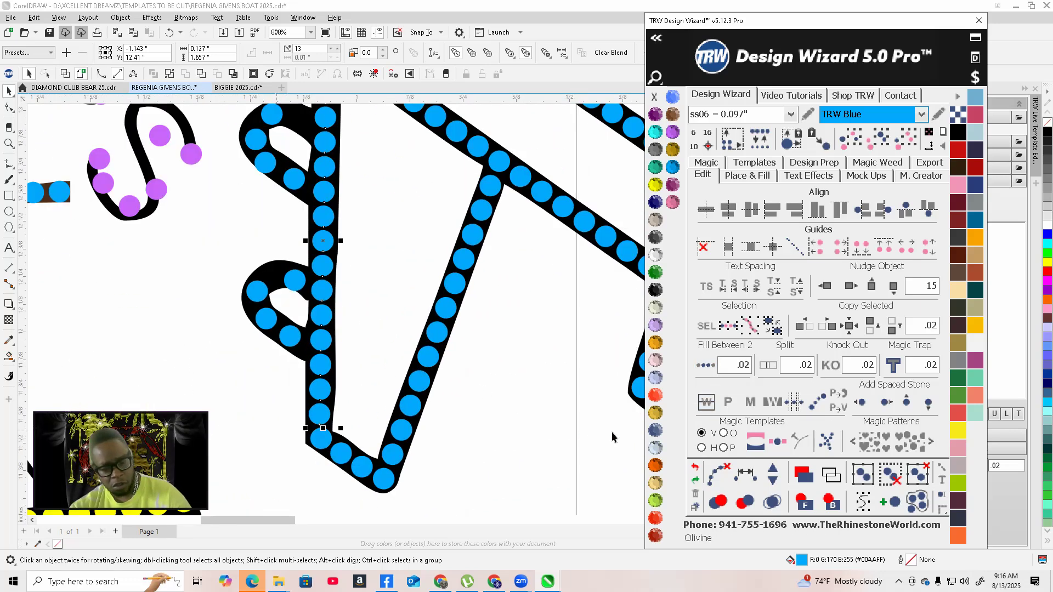
{"action": "left_click", "coordinate": [717, 474]}
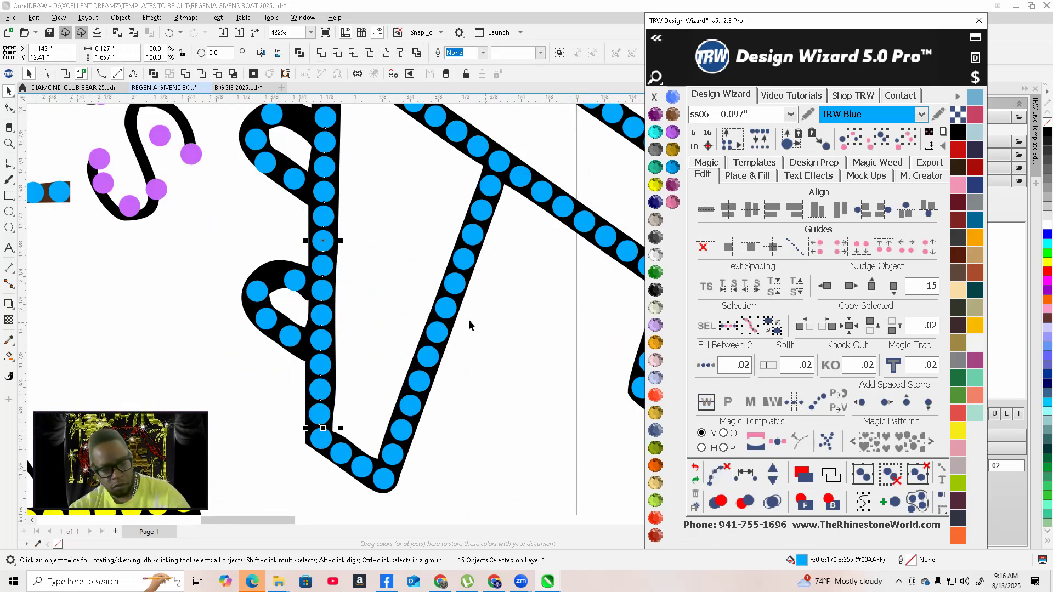
Fill the lower edge of the upper wing from the fuselage junction to the wingtip with stones at 0.02 spacing
{"action": "left_click", "coordinate": [341, 294]}
{"action": "scroll", "coordinate": [411, 416], "scroll_direction": "down", "scroll_amount": 2}
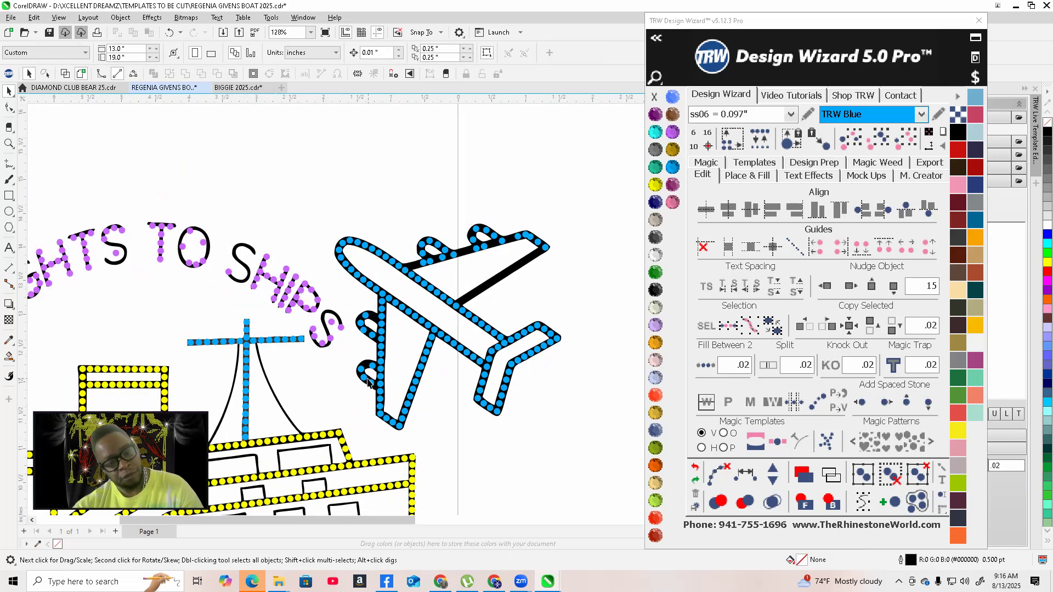
{"action": "scroll", "coordinate": [368, 382], "scroll_direction": "up", "scroll_amount": 1}
{"action": "scroll", "coordinate": [344, 395], "scroll_direction": "down", "scroll_amount": 2}
{"action": "scroll", "coordinate": [510, 278], "scroll_direction": "up", "scroll_amount": 2}
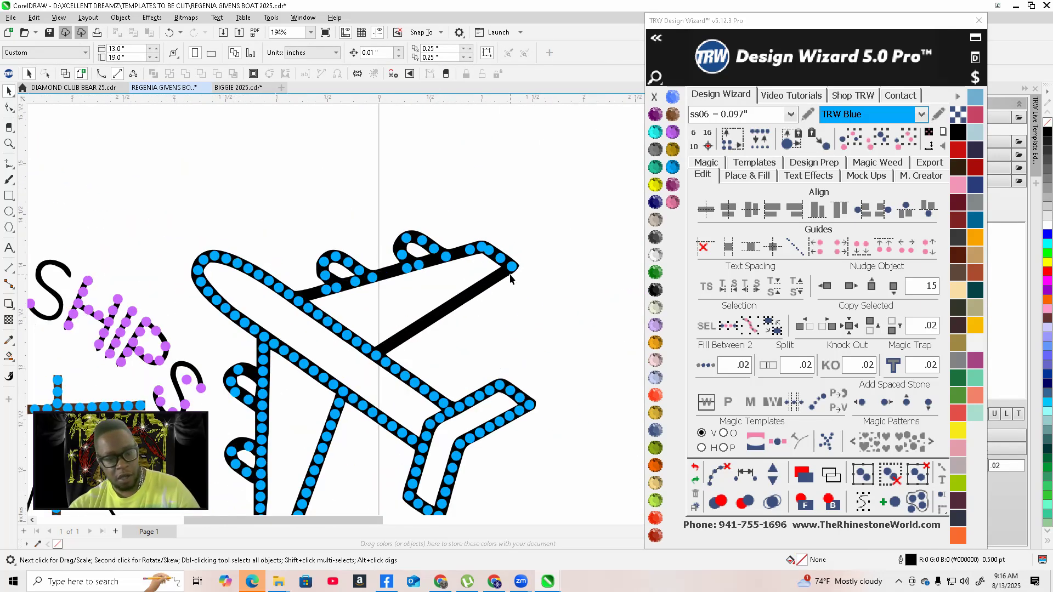
{"action": "scroll", "coordinate": [465, 301], "scroll_direction": "up", "scroll_amount": 3}
{"action": "scroll", "coordinate": [535, 252], "scroll_direction": "down", "scroll_amount": 2}
{"action": "scroll", "coordinate": [449, 308], "scroll_direction": "up", "scroll_amount": 1}
{"action": "scroll", "coordinate": [559, 255], "scroll_direction": "up", "scroll_amount": 1}
{"action": "left_click", "coordinate": [312, 379]}
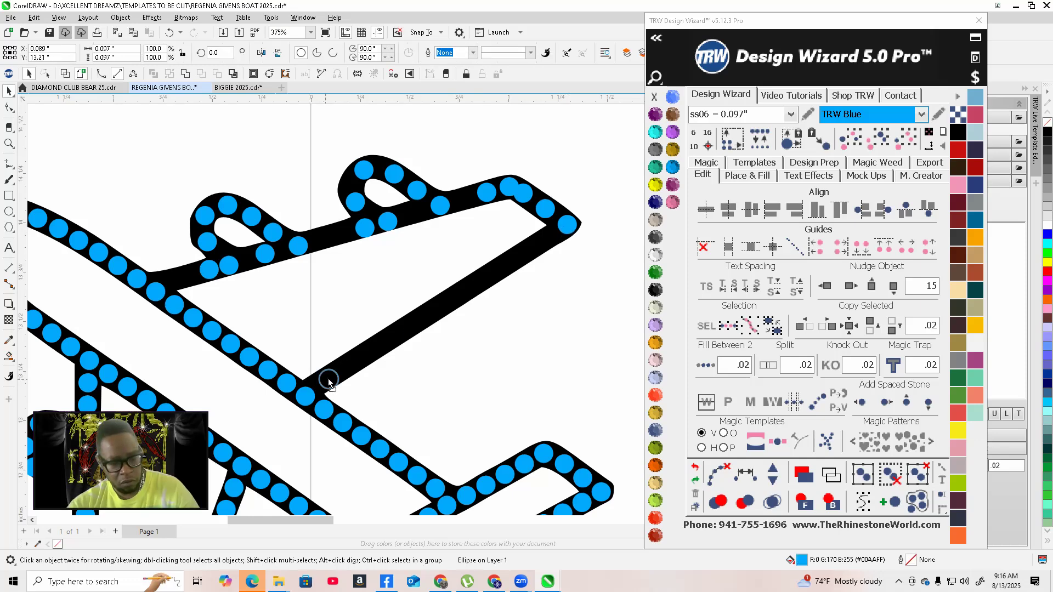
{"action": "scroll", "coordinate": [329, 379], "scroll_direction": "up", "scroll_amount": 7}
{"action": "left_click_drag", "start_coordinate": [408, 345], "coordinate": [379, 356]}
{"action": "scroll", "coordinate": [371, 380], "scroll_direction": "down", "scroll_amount": 8}
{"action": "scroll", "coordinate": [470, 335], "scroll_direction": "up", "scroll_amount": 2}
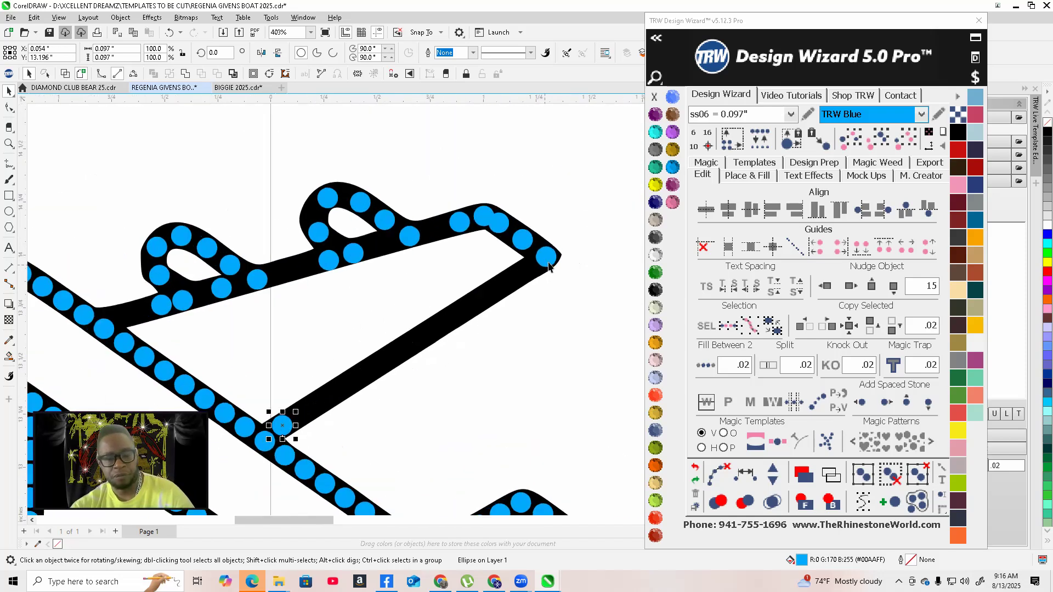
{"action": "left_click", "coordinate": [549, 267], "text": "shift"}
{"action": "left_click", "coordinate": [706, 366]}
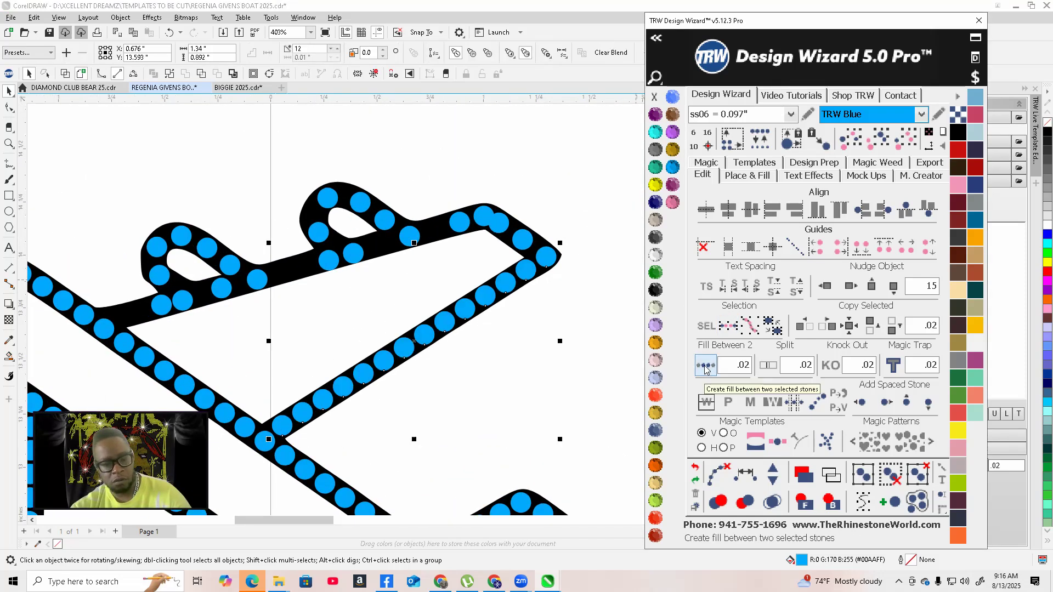
{"action": "left_click", "coordinate": [716, 475]}
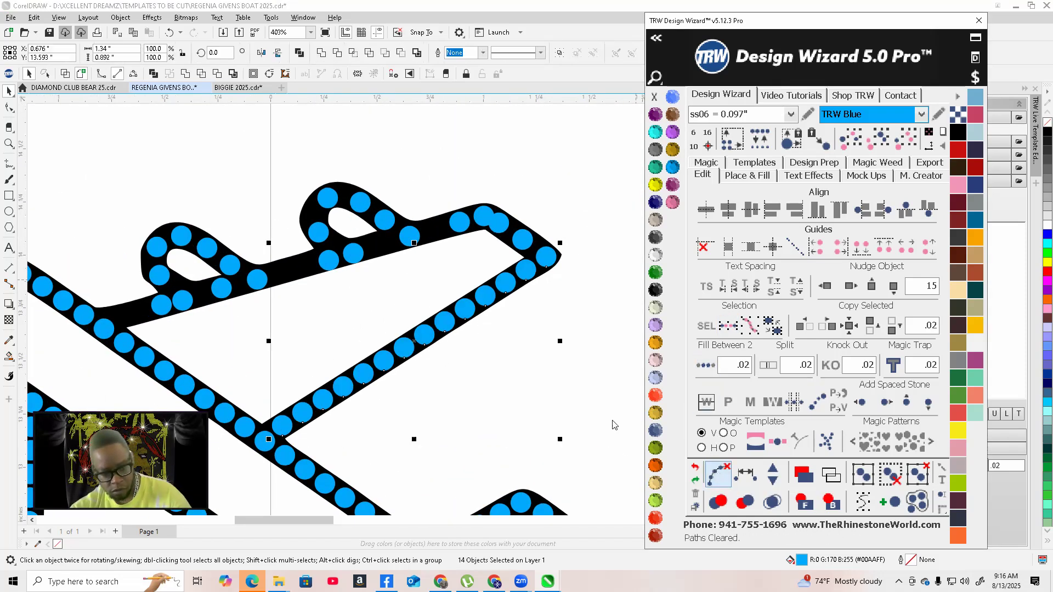
Select the stones around the upper wingtip and space them evenly
{"action": "left_click", "coordinate": [499, 360]}
{"action": "scroll", "coordinate": [514, 186], "scroll_direction": "up", "scroll_amount": 1}
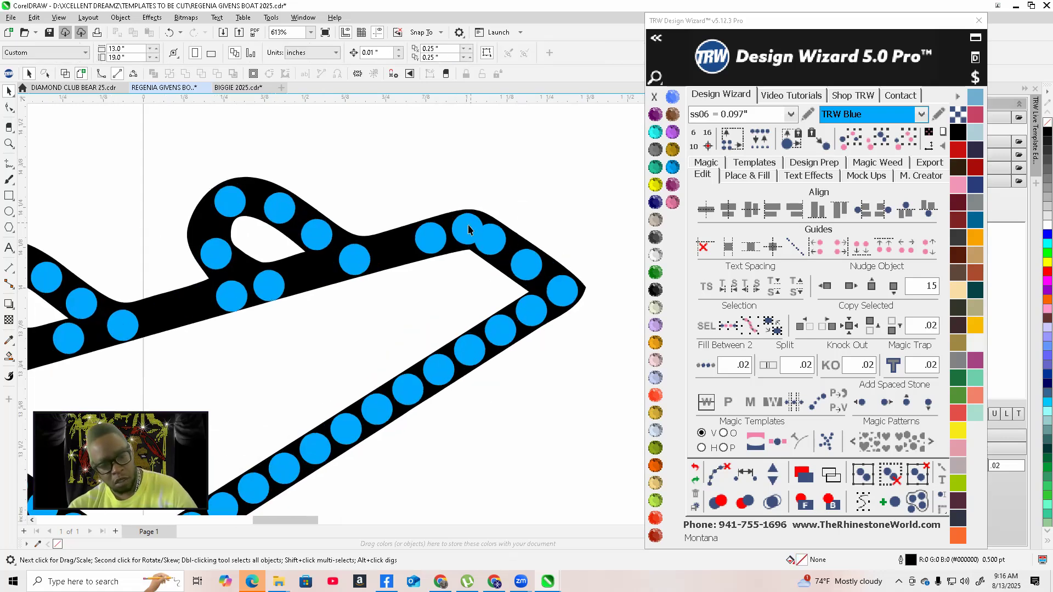
{"action": "left_click", "coordinate": [470, 227]}
{"action": "left_click", "coordinate": [491, 239], "text": "shift"}
{"action": "left_click", "coordinate": [526, 258], "text": "shift"}
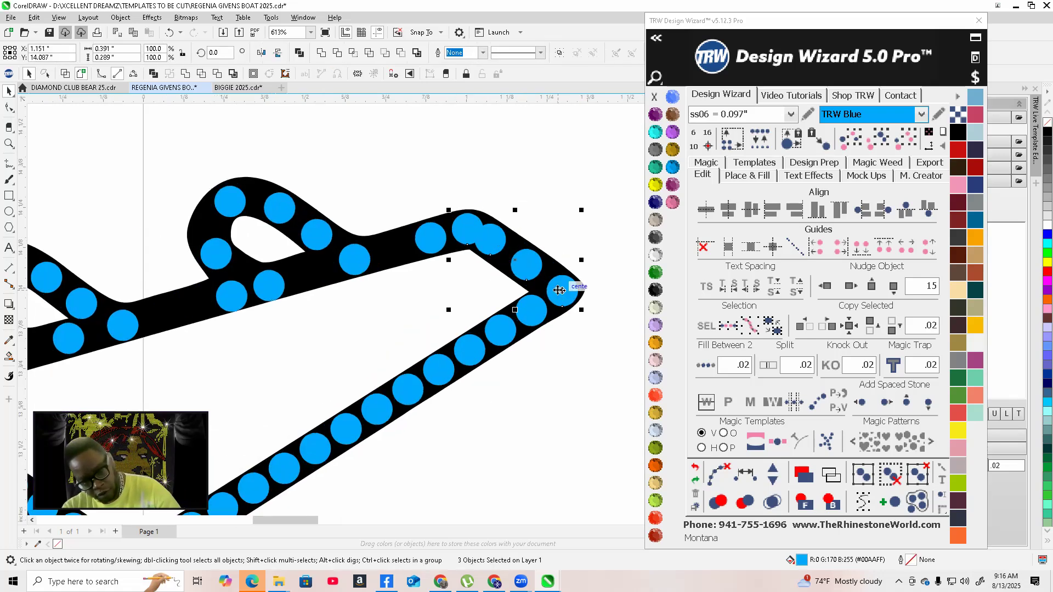
{"action": "left_click", "coordinate": [747, 475]}
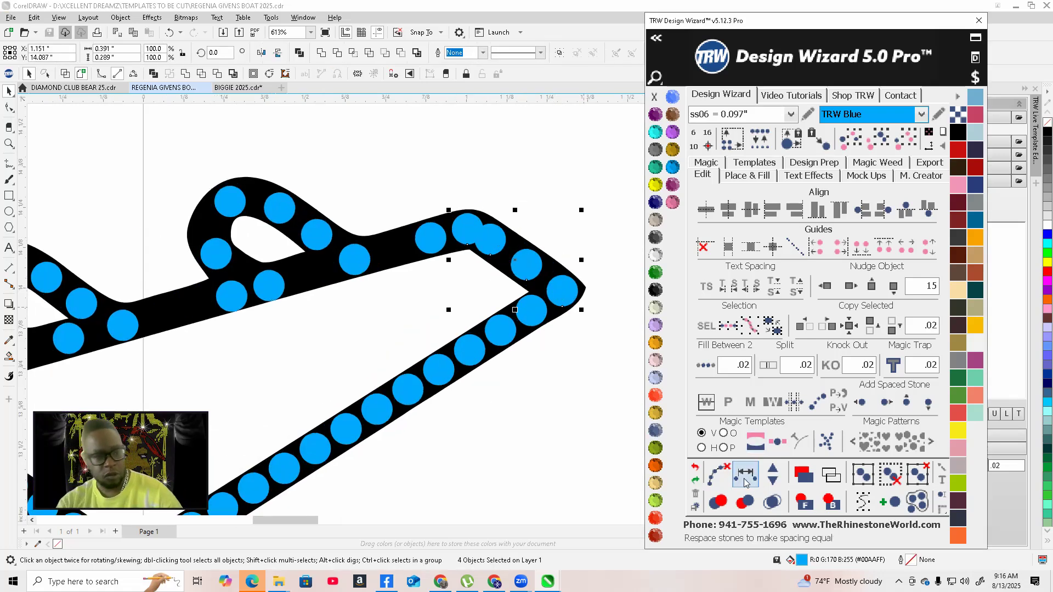
{"action": "left_click", "coordinate": [720, 476]}
{"action": "left_click", "coordinate": [484, 430]}
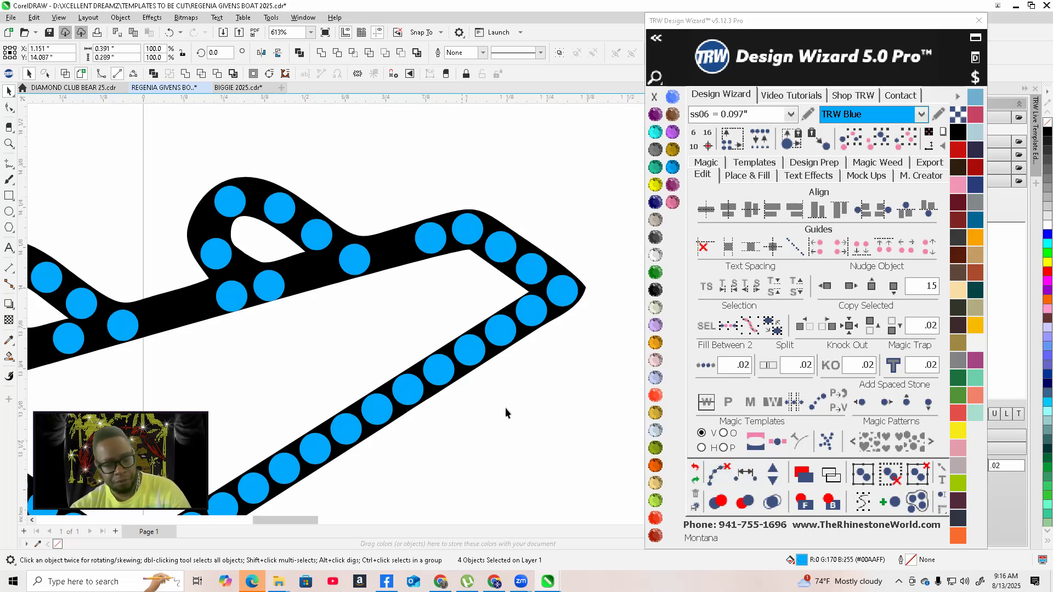
Delete the stones along the lower edge of the rear upper wing section, one by one
{"action": "scroll", "coordinate": [417, 314], "scroll_direction": "down", "scroll_amount": 3}
{"action": "scroll", "coordinate": [417, 314], "scroll_direction": "up", "scroll_amount": 5}
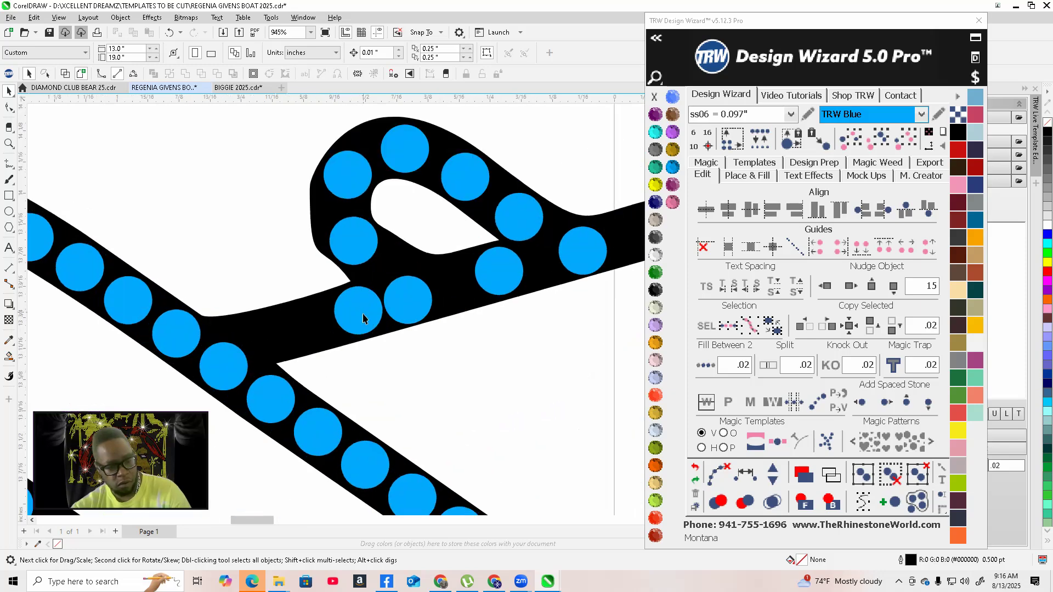
{"action": "left_click", "coordinate": [227, 342]}
{"action": "left_click_drag", "start_coordinate": [245, 348], "coordinate": [246, 343]}
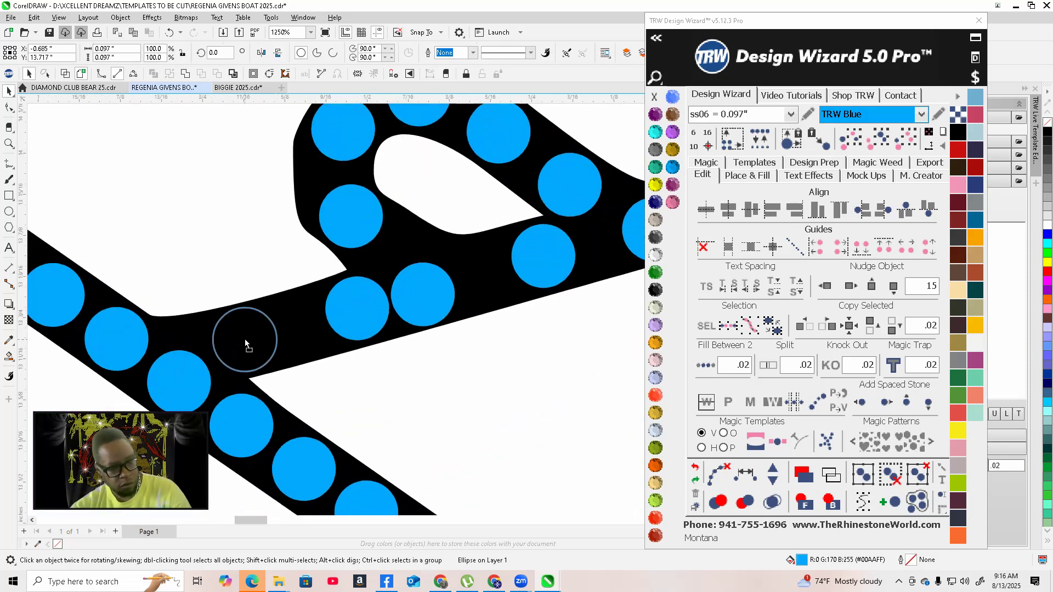
{"action": "scroll", "coordinate": [244, 344], "scroll_direction": "down", "scroll_amount": 3}
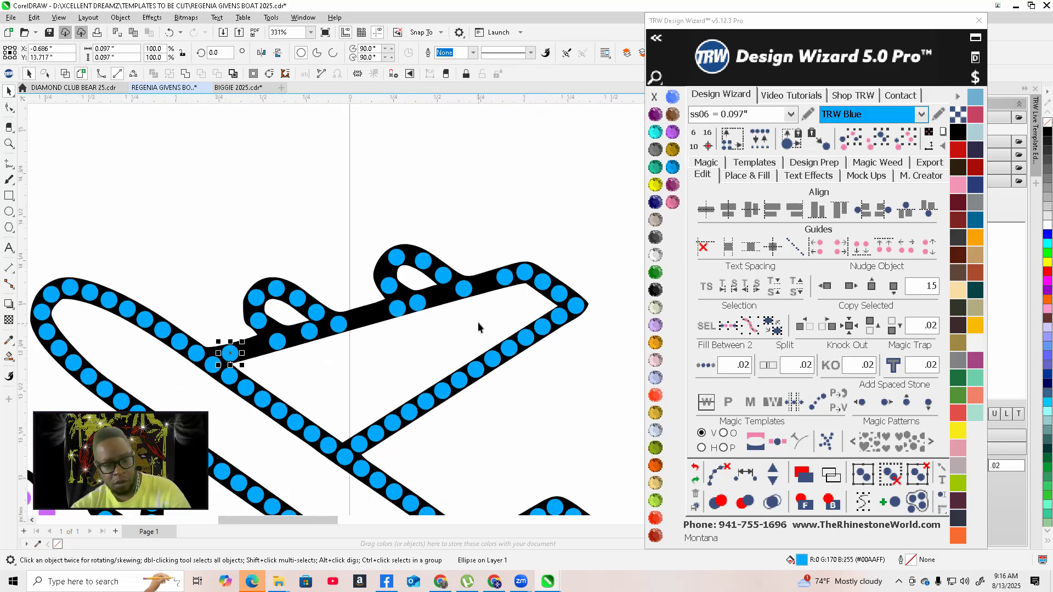
{"action": "left_click_drag", "start_coordinate": [407, 282], "coordinate": [406, 283]}
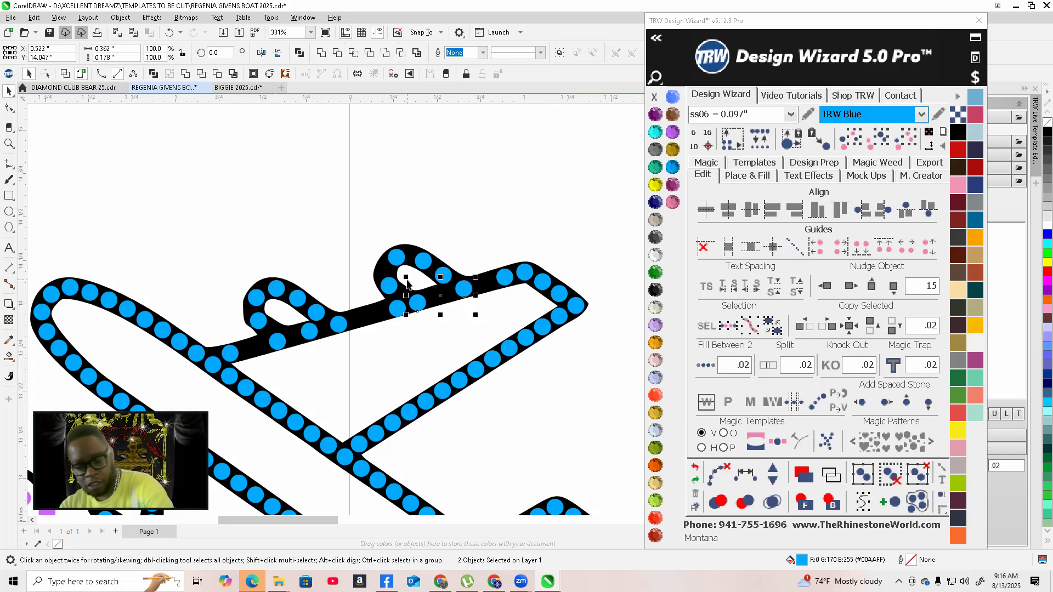
{"action": "key", "text": "Delete"}
{"action": "left_click", "coordinate": [398, 310]}
{"action": "key", "text": "Delete"}
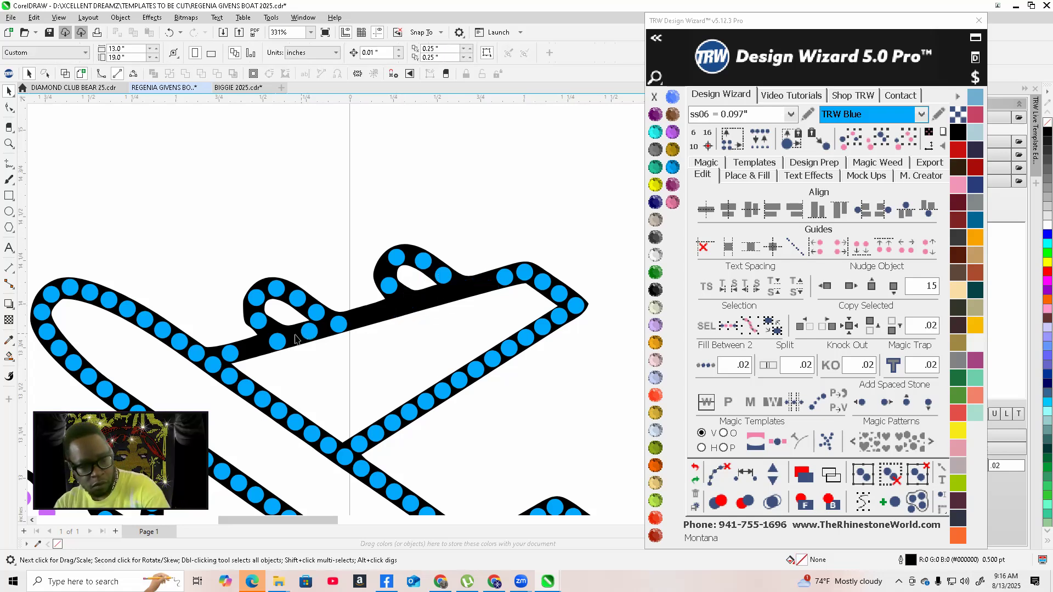
{"action": "left_click", "coordinate": [276, 346]}
{"action": "key", "text": "Delete"}
{"action": "left_click", "coordinate": [309, 331]}
{"action": "key", "text": "Delete"}
{"action": "left_click", "coordinate": [339, 325]}
{"action": "key", "text": "Delete"}
Fill the lower edge of the rear upper wing section between two end stones at 0.02 spacing and clear the guide paths
{"action": "left_click", "coordinate": [505, 278]}
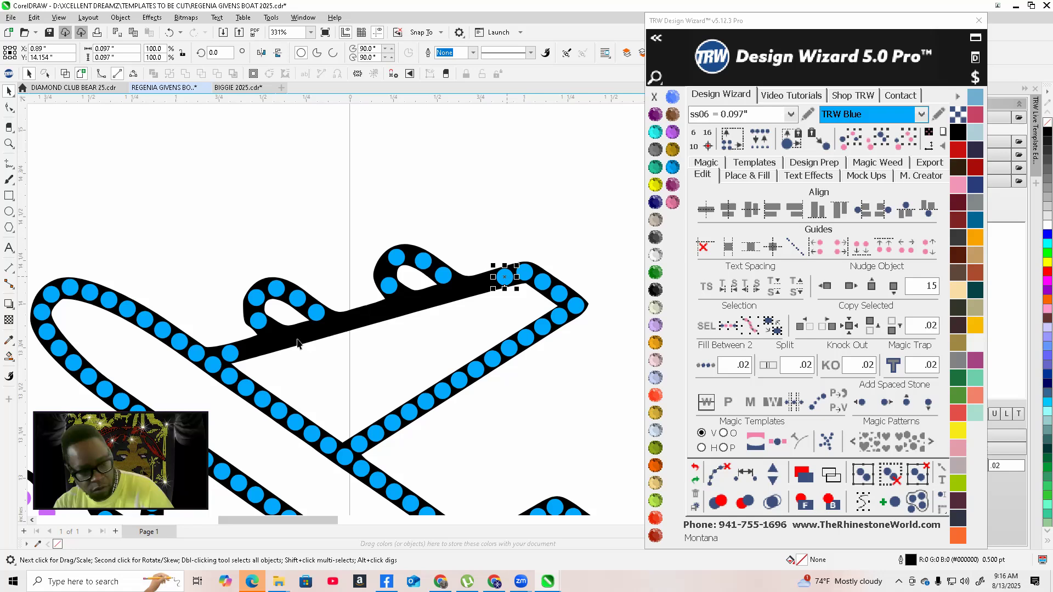
{"action": "left_click", "coordinate": [230, 354], "text": "shift"}
{"action": "left_click", "coordinate": [709, 366]}
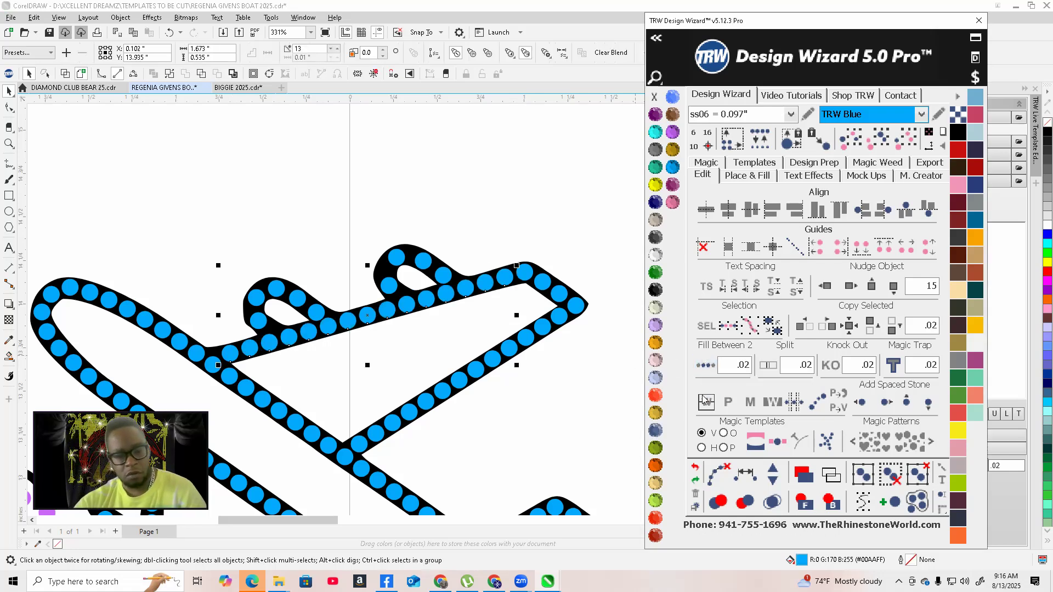
{"action": "left_click", "coordinate": [720, 476]}
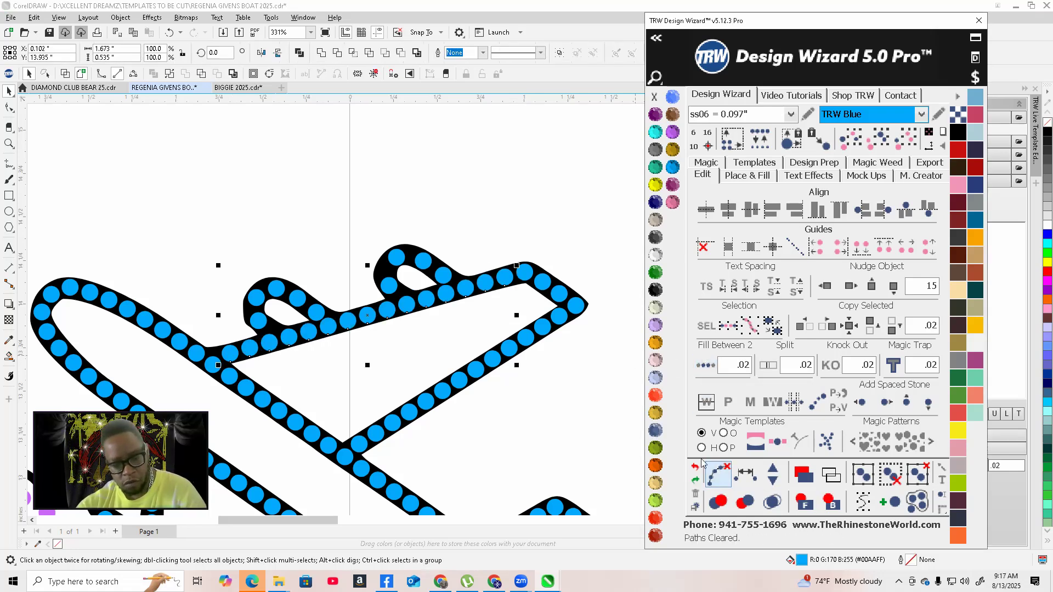
{"action": "left_click", "coordinate": [296, 240]}
Select the stones around the rear wing's rounded loop and space them evenly, clearing the guide paths
{"action": "scroll", "coordinate": [301, 242], "scroll_direction": "down", "scroll_amount": 2}
{"action": "scroll", "coordinate": [300, 242], "scroll_direction": "up", "scroll_amount": 8}
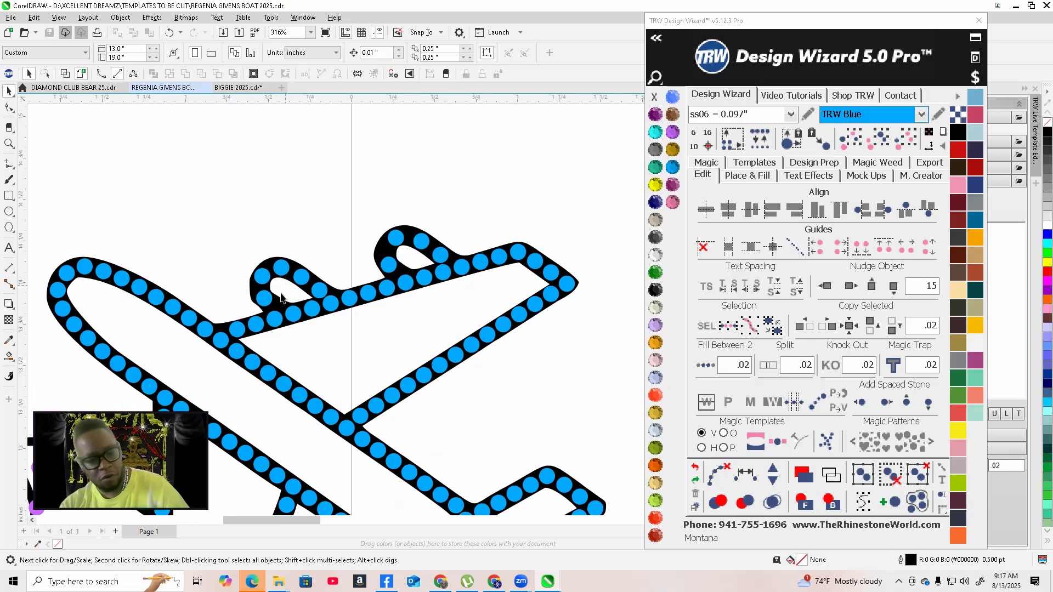
{"action": "left_click", "coordinate": [239, 294]}
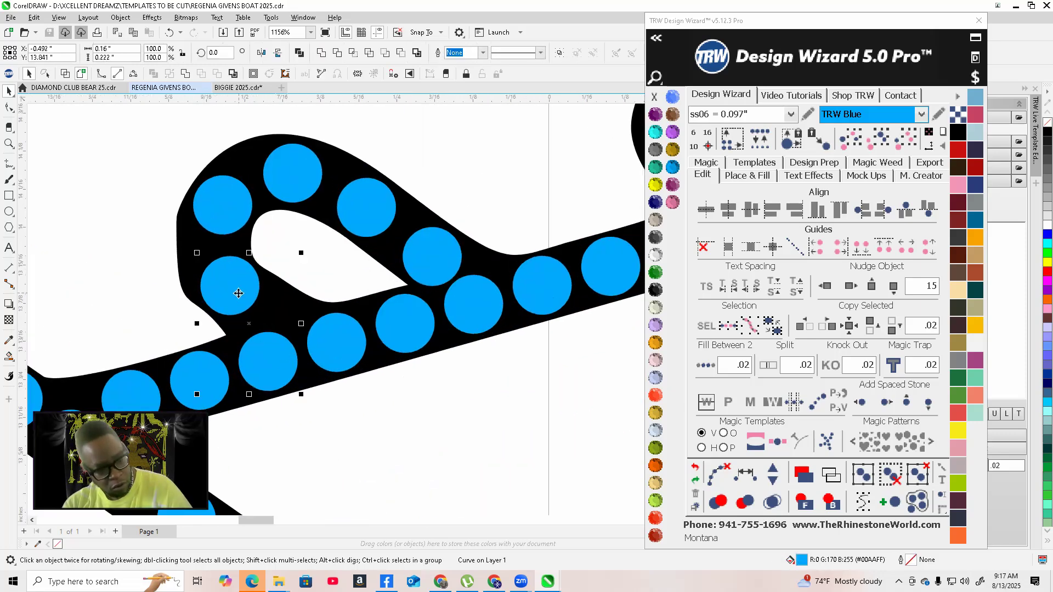
{"action": "left_click", "coordinate": [236, 203], "text": "shift"}
{"action": "left_click", "coordinate": [311, 163], "text": "shift"}
{"action": "left_click", "coordinate": [378, 211], "text": "shift"}
{"action": "left_click", "coordinate": [427, 251], "text": "shift"}
{"action": "left_click", "coordinate": [746, 474]}
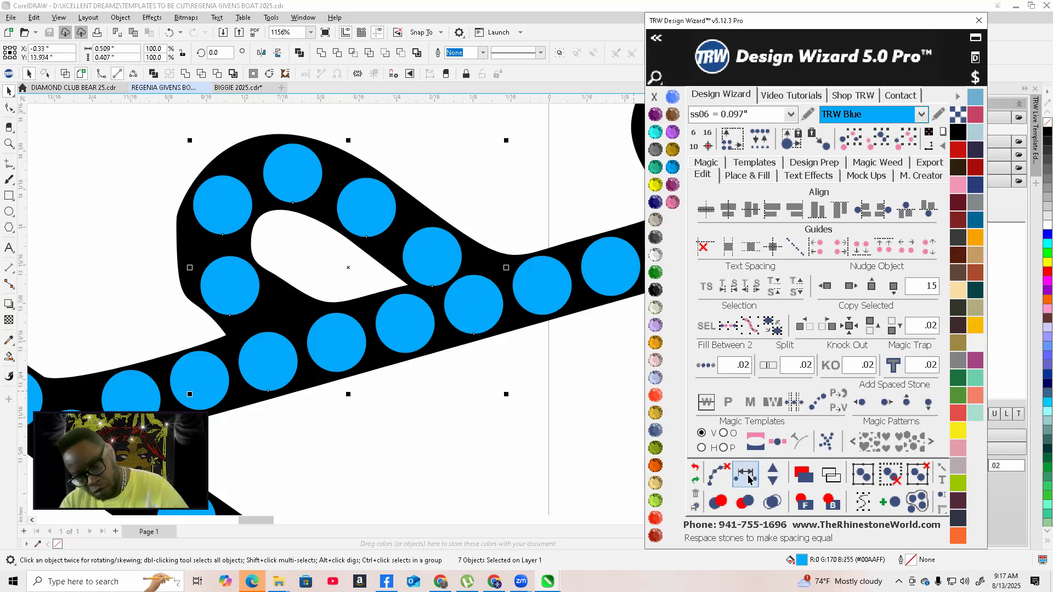
{"action": "left_click", "coordinate": [717, 475]}
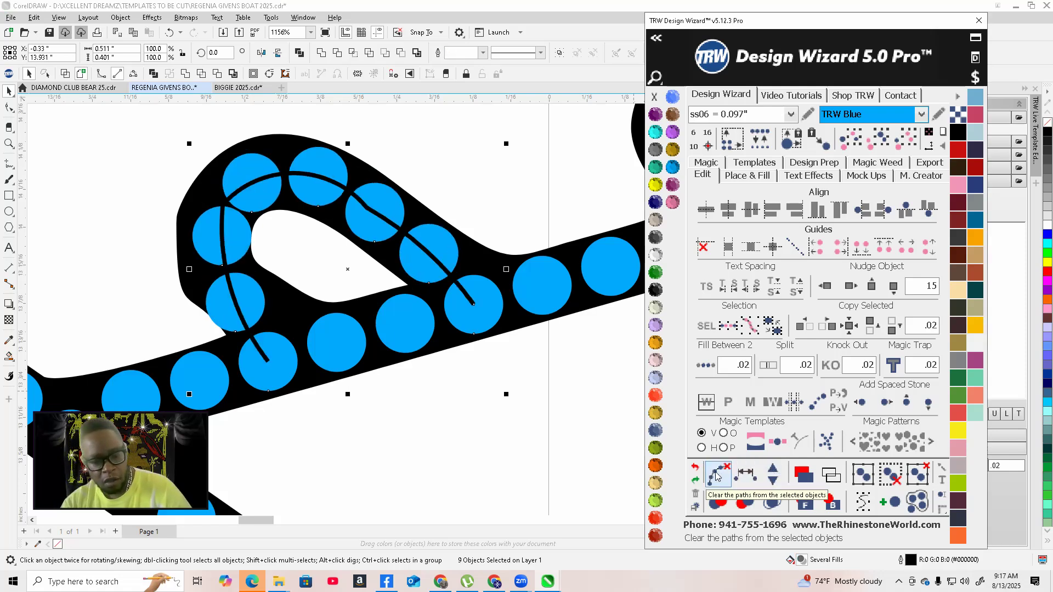
Nudge one loop stone into place and respace the stones around the rear wing loop evenly
{"action": "scroll", "coordinate": [247, 252], "scroll_direction": "up", "scroll_amount": 3}
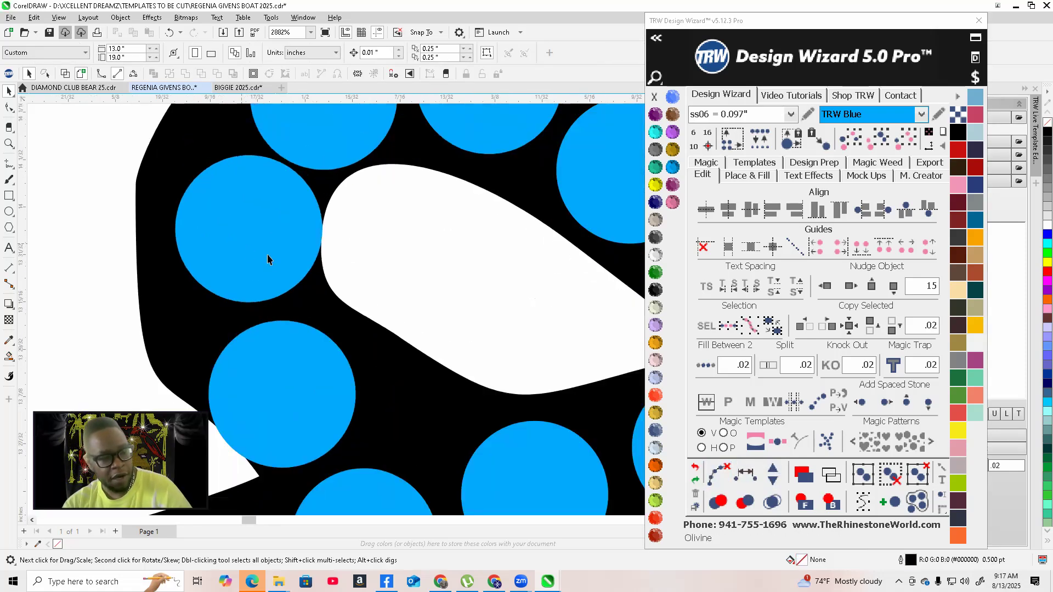
{"action": "left_click", "coordinate": [258, 263]}
{"action": "left_click_drag", "start_coordinate": [258, 263], "coordinate": [251, 253]}
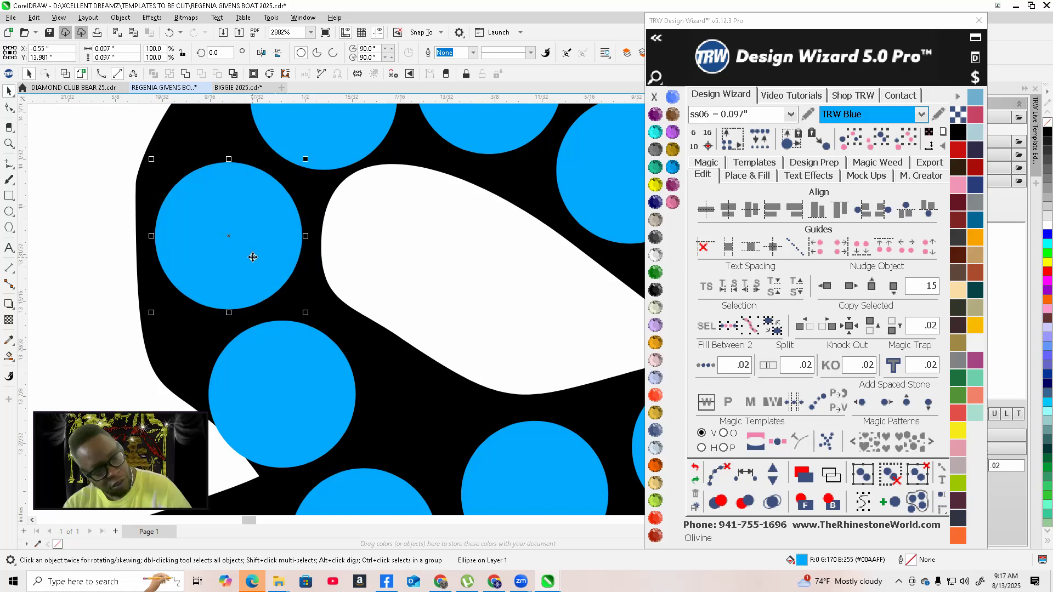
{"action": "scroll", "coordinate": [251, 254], "scroll_direction": "down", "scroll_amount": 2}
{"action": "left_click", "coordinate": [273, 330], "text": "shift"}
{"action": "left_click", "coordinate": [246, 245], "text": "shift"}
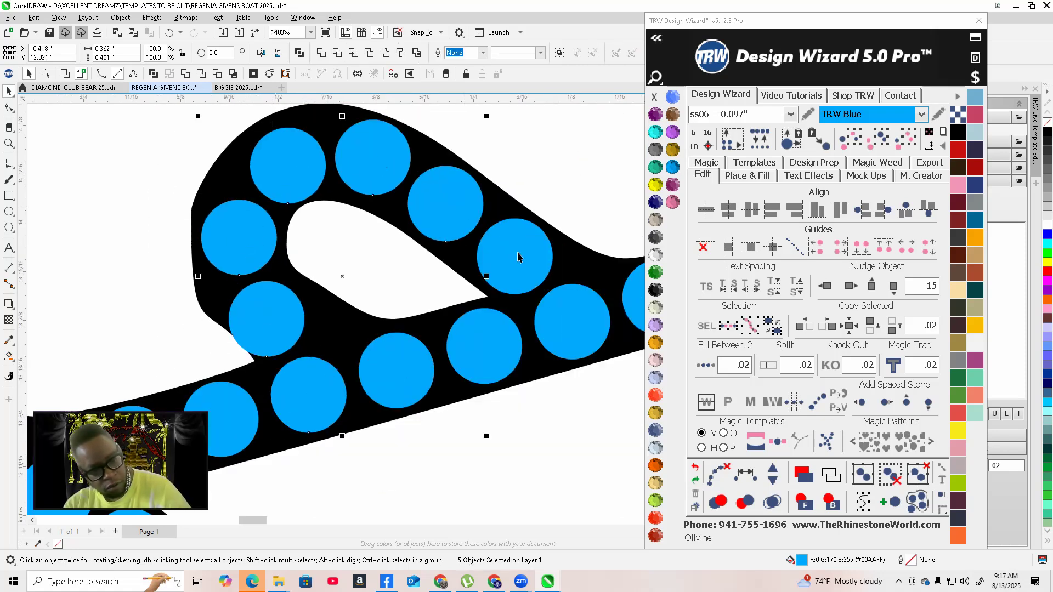
{"action": "left_click", "coordinate": [745, 474]}
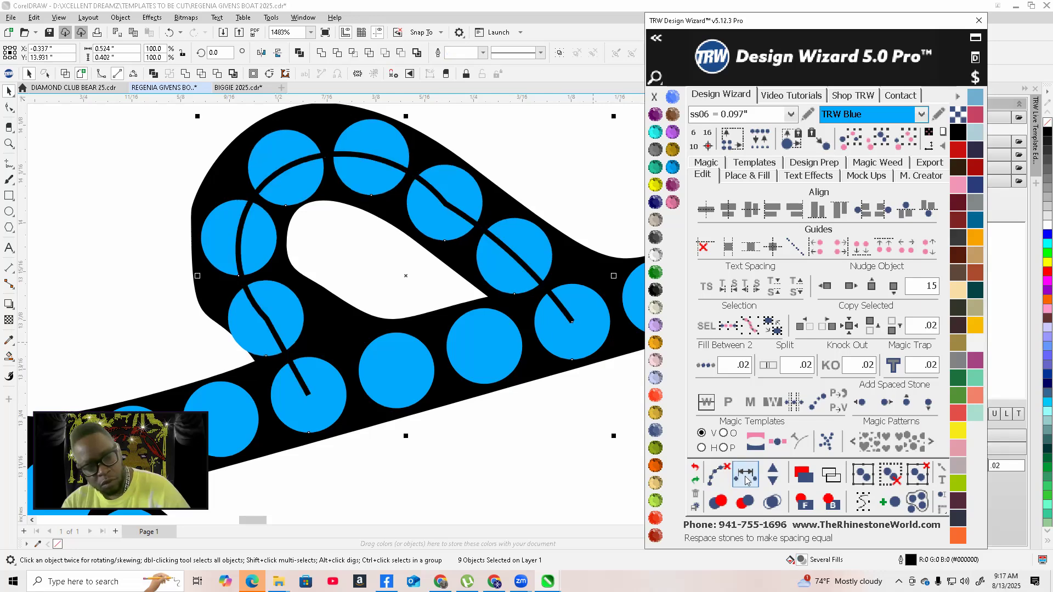
{"action": "left_click", "coordinate": [719, 475]}
Move a stone on the wing loop, add one stone to the selection and space the loop stones evenly
{"action": "scroll", "coordinate": [325, 329], "scroll_direction": "down", "scroll_amount": 5}
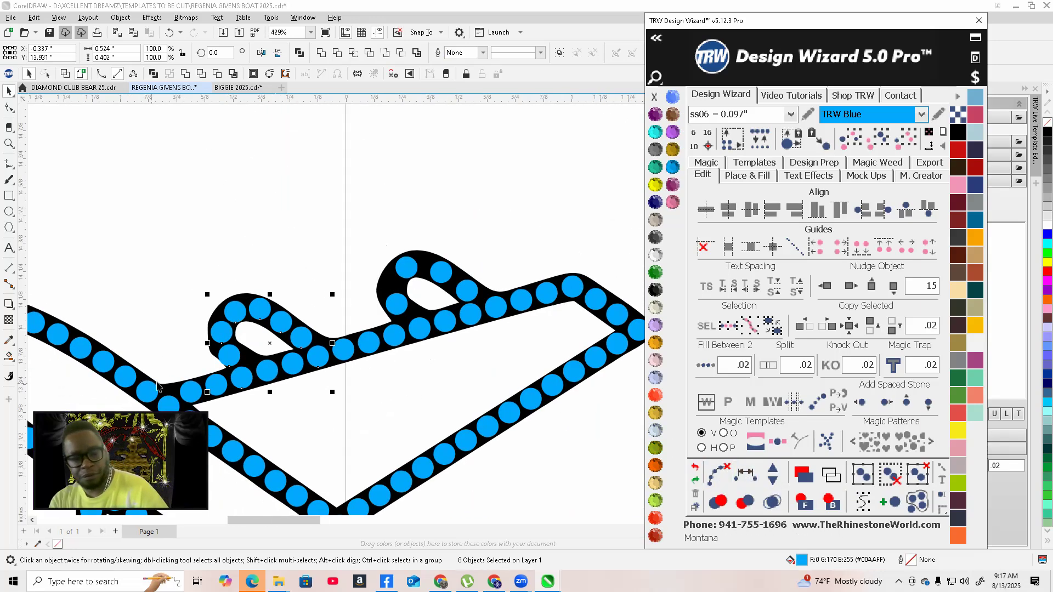
{"action": "scroll", "coordinate": [325, 328], "scroll_direction": "up", "scroll_amount": 6}
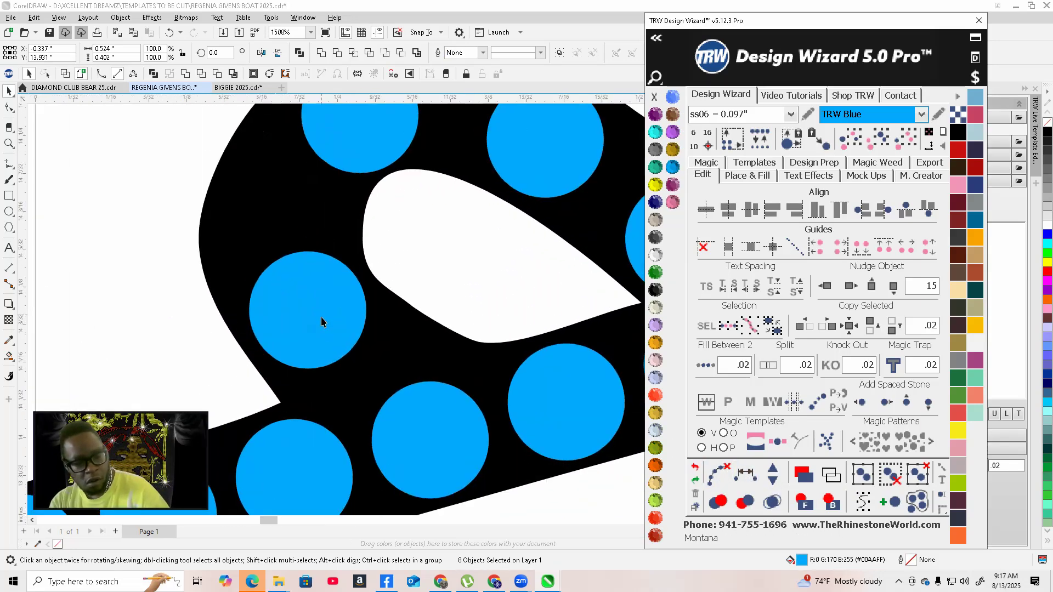
{"action": "left_click_drag", "start_coordinate": [332, 331], "coordinate": [289, 225]}
{"action": "scroll", "coordinate": [289, 225], "scroll_direction": "down", "scroll_amount": 2}
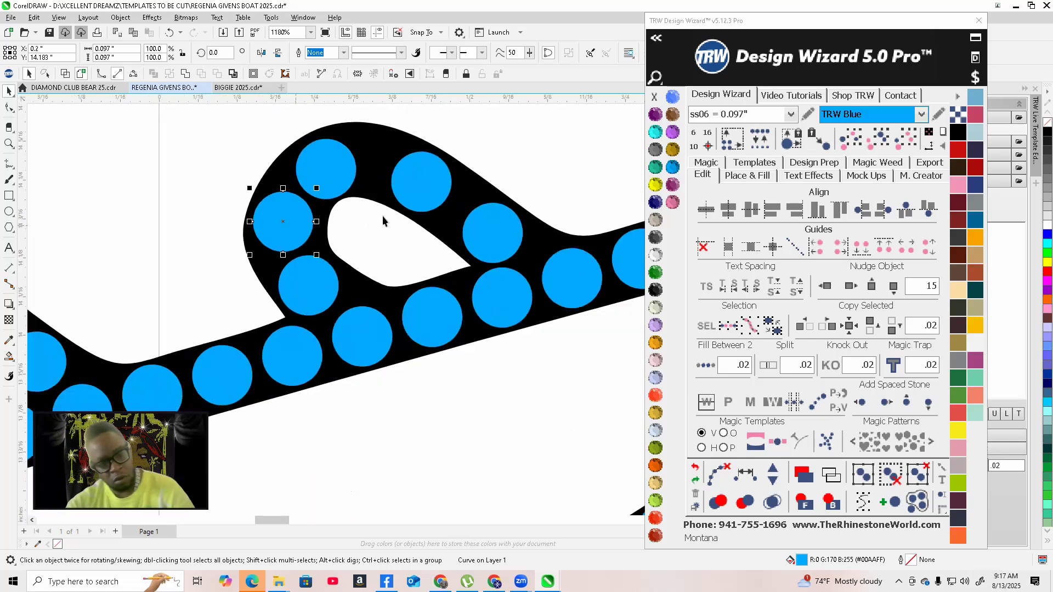
{"action": "left_click", "coordinate": [317, 298], "text": "shift"}
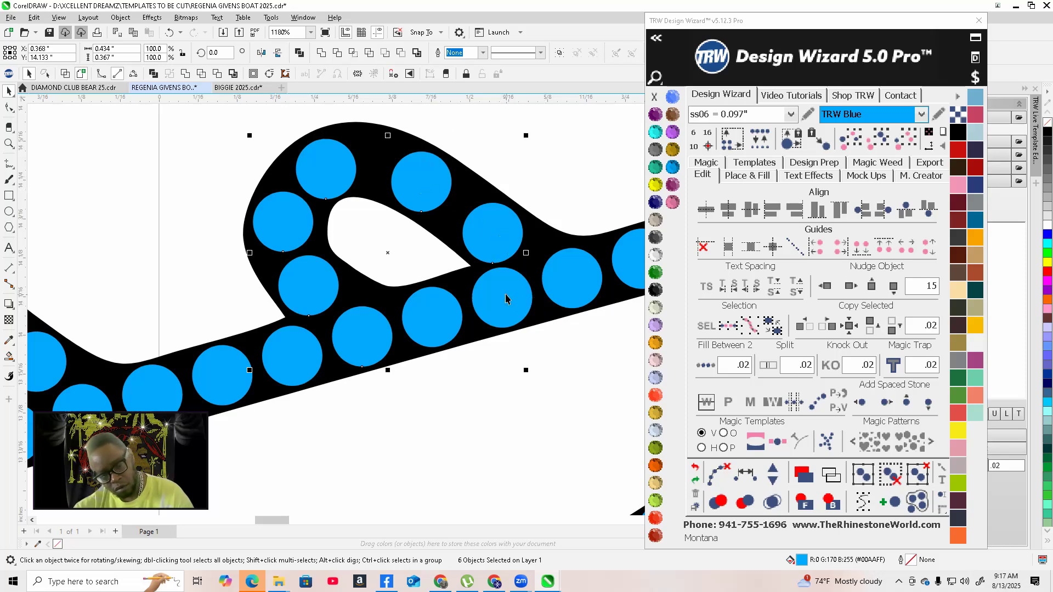
{"action": "left_click", "coordinate": [744, 472]}
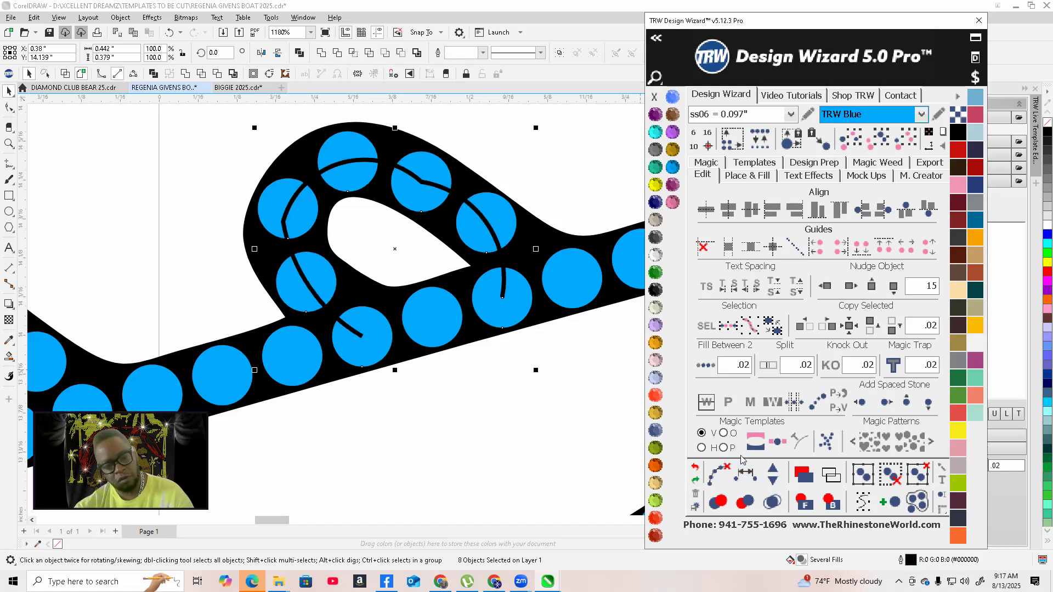
{"action": "left_click", "coordinate": [772, 467]}
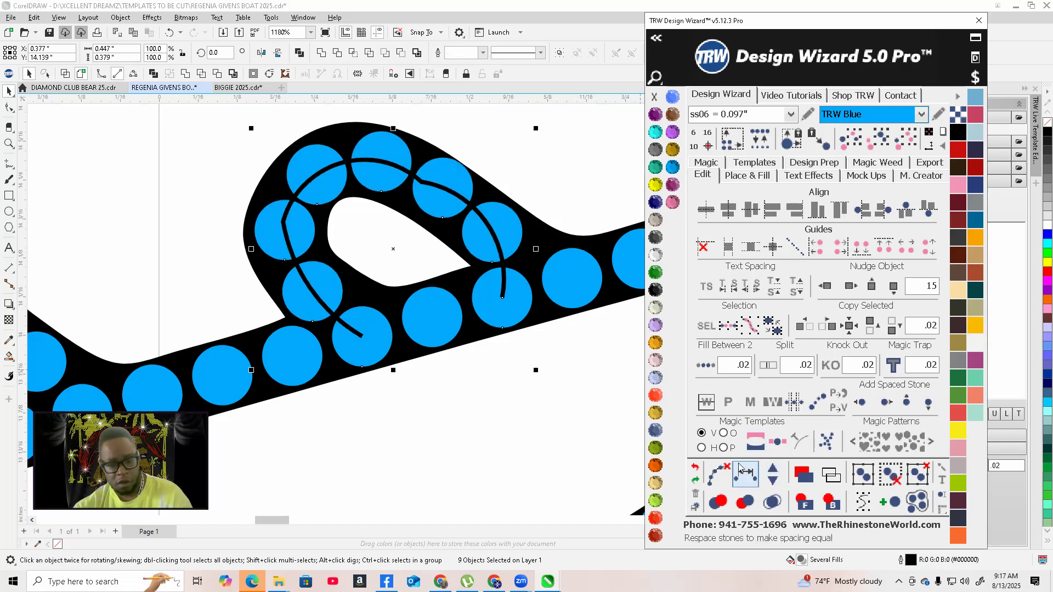
{"action": "left_click", "coordinate": [717, 473]}
{"action": "left_click", "coordinate": [435, 432]}
Reposition a stone on the rounded loop of the lower wing next to the fuselage
{"action": "scroll", "coordinate": [435, 432], "scroll_direction": "down", "scroll_amount": 4}
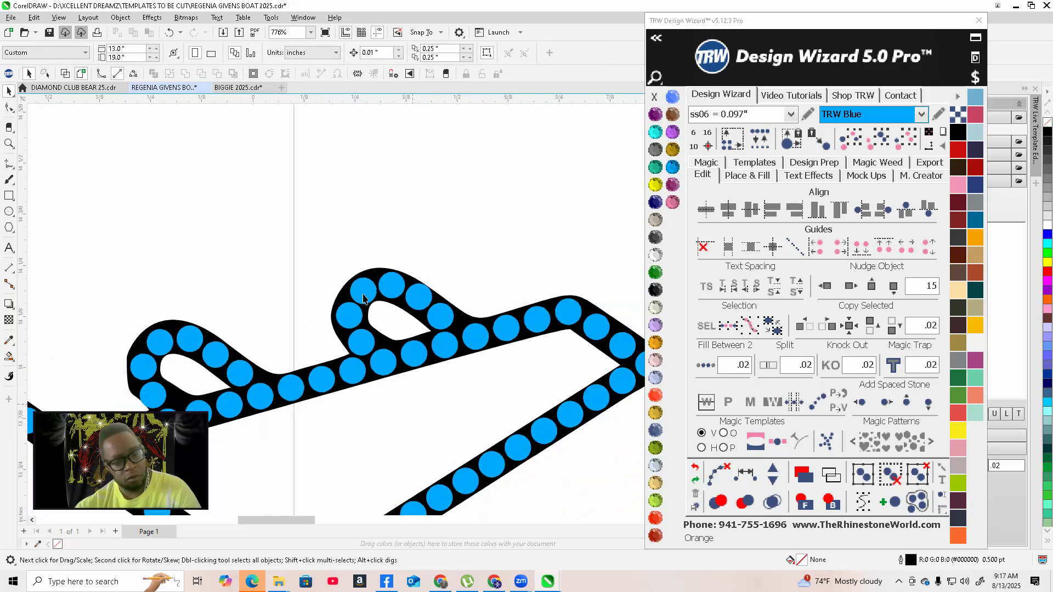
{"action": "scroll", "coordinate": [360, 233], "scroll_direction": "up", "scroll_amount": 2}
{"action": "scroll", "coordinate": [457, 219], "scroll_direction": "down", "scroll_amount": 4}
{"action": "scroll", "coordinate": [385, 284], "scroll_direction": "up", "scroll_amount": 3}
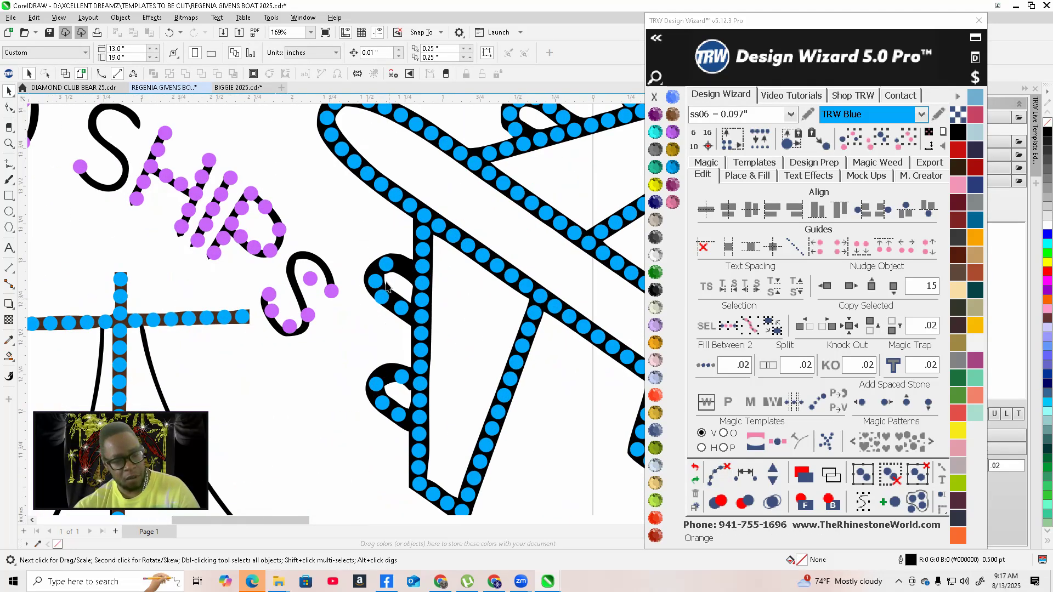
{"action": "scroll", "coordinate": [386, 284], "scroll_direction": "up", "scroll_amount": 5}
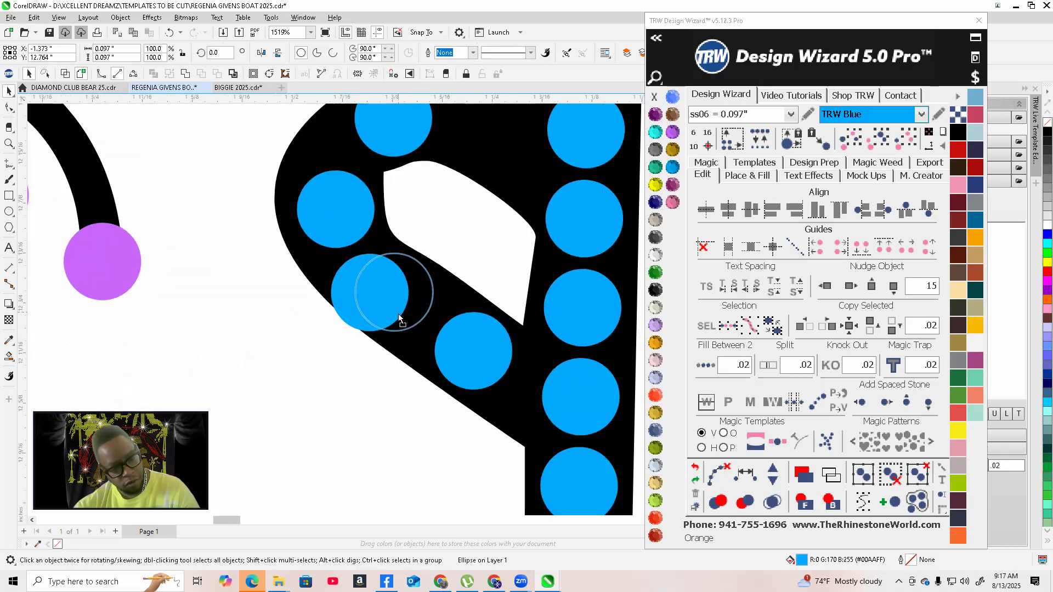
{"action": "left_click", "coordinate": [388, 323]}
{"action": "scroll", "coordinate": [444, 344], "scroll_direction": "down", "scroll_amount": 1}
{"action": "scroll", "coordinate": [424, 220], "scroll_direction": "up", "scroll_amount": 1}
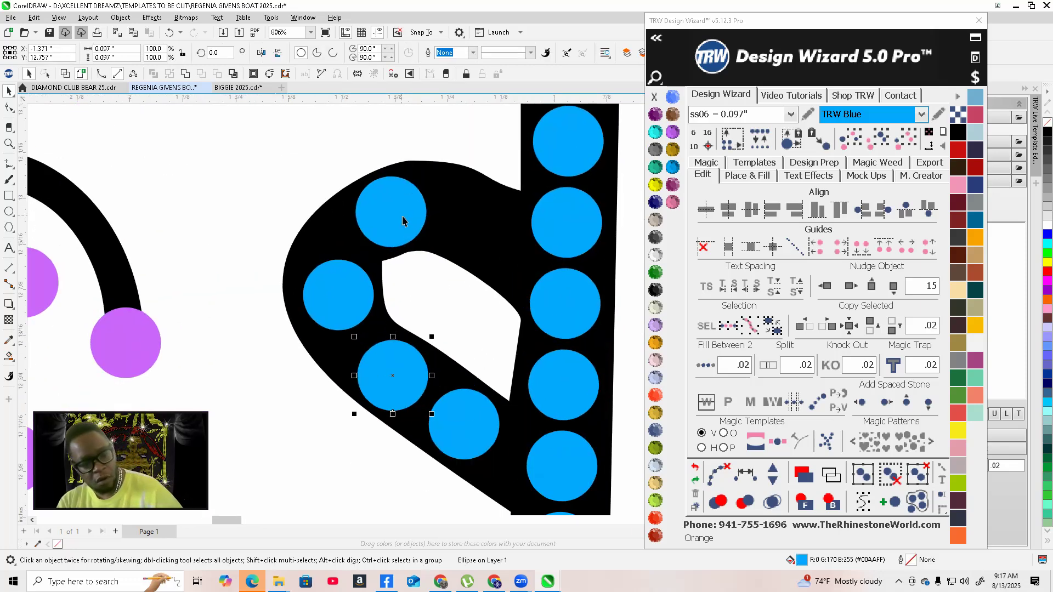
{"action": "left_click_drag", "start_coordinate": [468, 236], "coordinate": [474, 235]}
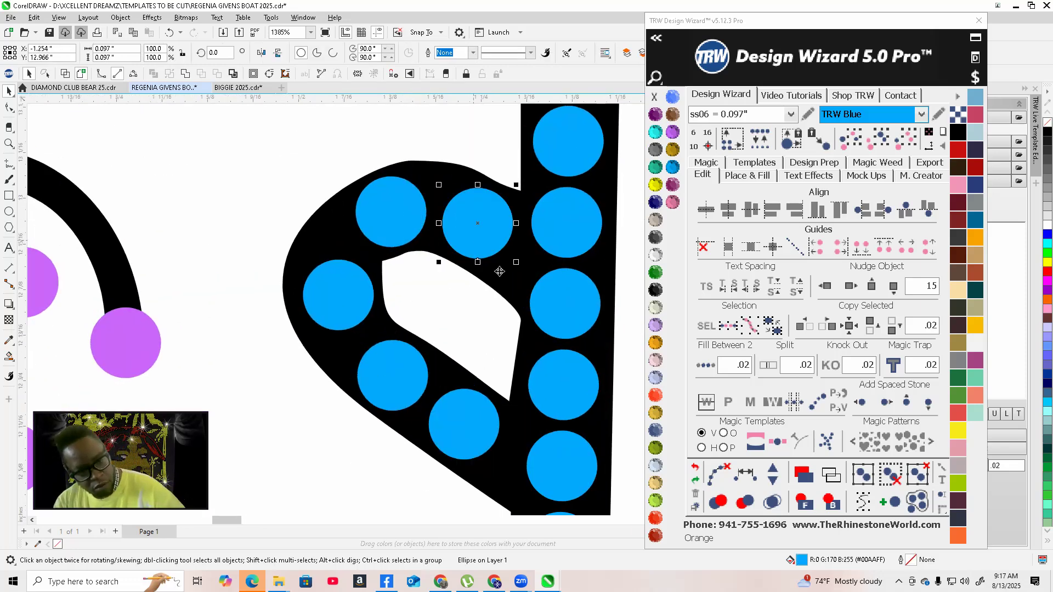
Select the lower wing loop stones, add one stone and space them evenly, clearing the guide paths
{"action": "scroll", "coordinate": [495, 266], "scroll_direction": "down", "scroll_amount": 1}
{"action": "left_click", "coordinate": [517, 367]}
{"action": "left_click", "coordinate": [427, 309], "text": "shift"}
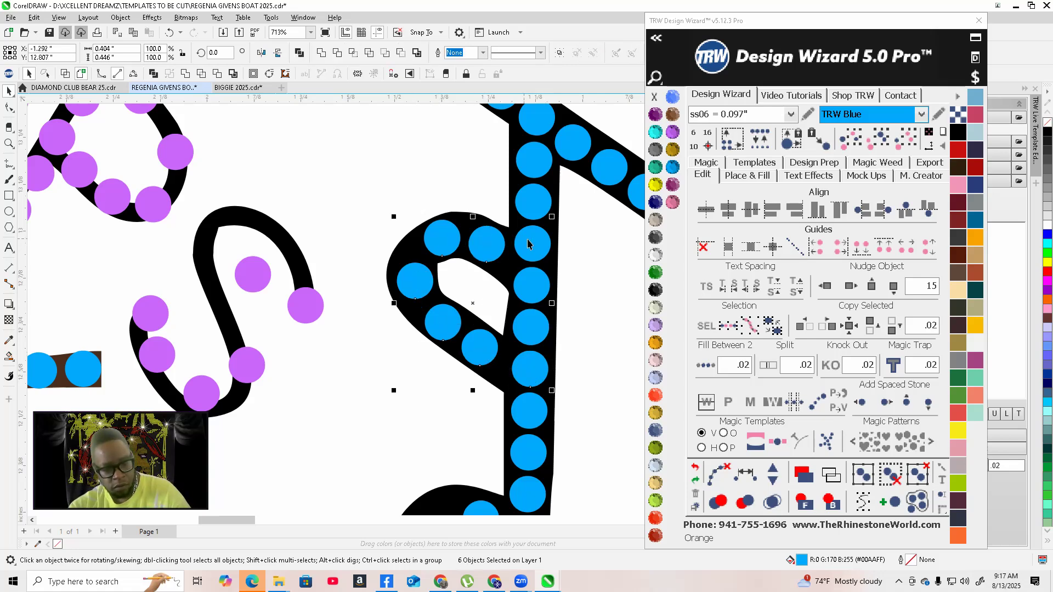
{"action": "left_click", "coordinate": [767, 473]}
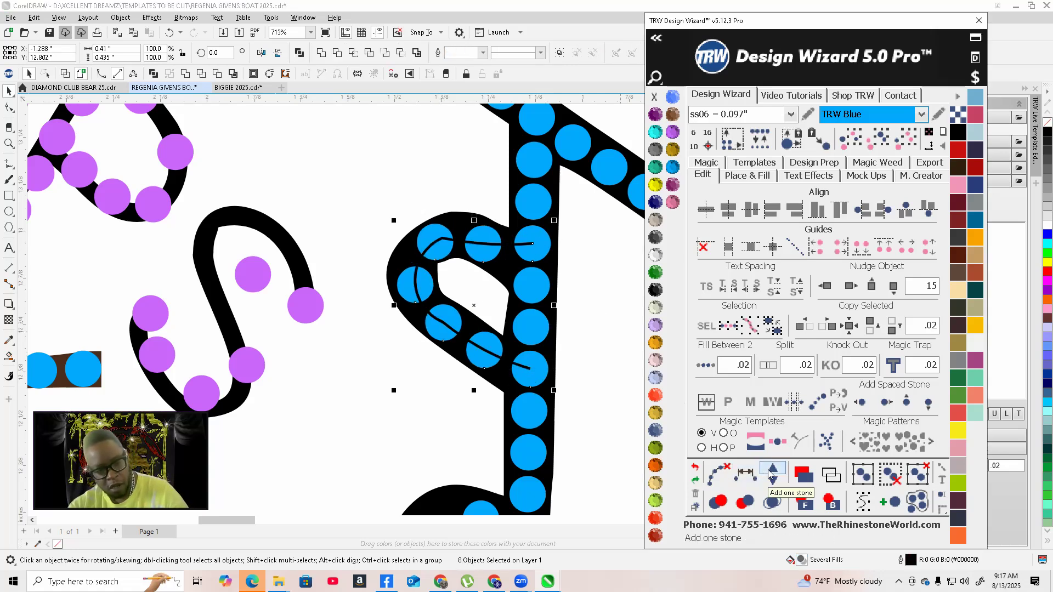
{"action": "left_click", "coordinate": [771, 473]}
{"action": "left_click", "coordinate": [718, 474]}
{"action": "left_click", "coordinate": [373, 410]}
Nudge two stones on the lower wing loop and respace the loop stones evenly
{"action": "scroll", "coordinate": [422, 283], "scroll_direction": "up", "scroll_amount": 2}
{"action": "scroll", "coordinate": [422, 281], "scroll_direction": "up", "scroll_amount": 2}
{"action": "left_click_drag", "start_coordinate": [427, 249], "coordinate": [407, 252]}
{"action": "scroll", "coordinate": [366, 250], "scroll_direction": "down", "scroll_amount": 2}
{"action": "scroll", "coordinate": [454, 205], "scroll_direction": "up", "scroll_amount": 2}
{"action": "left_click_drag", "start_coordinate": [454, 205], "coordinate": [451, 200]}
{"action": "scroll", "coordinate": [421, 209], "scroll_direction": "down", "scroll_amount": 2}
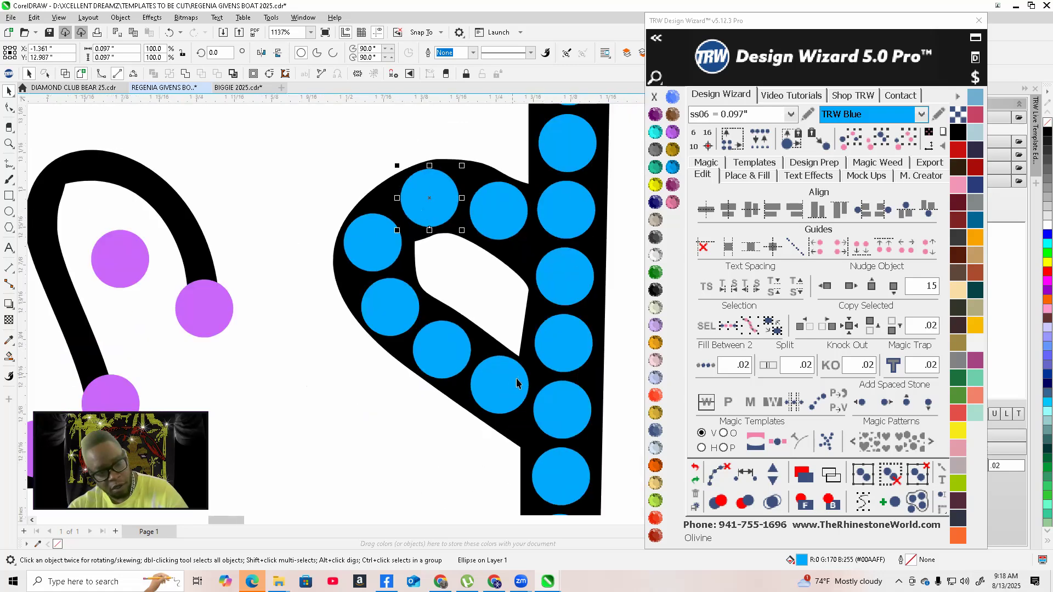
{"action": "left_click", "coordinate": [550, 407]}
{"action": "left_click", "coordinate": [496, 396], "text": "shift"}
{"action": "left_click", "coordinate": [427, 360], "text": "shift"}
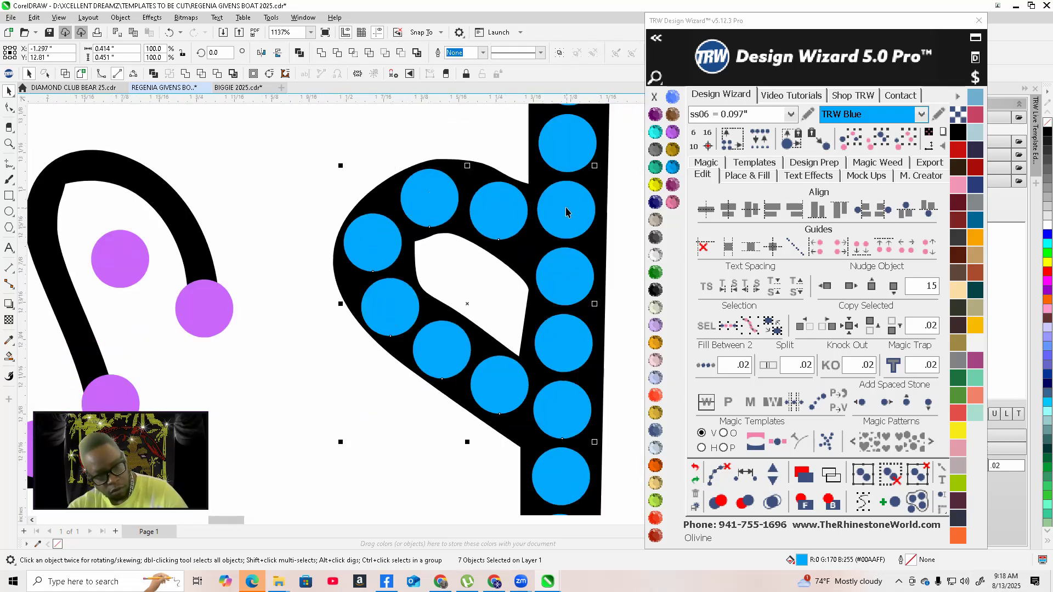
{"action": "left_click", "coordinate": [745, 475]}
{"action": "left_click", "coordinate": [719, 475]}
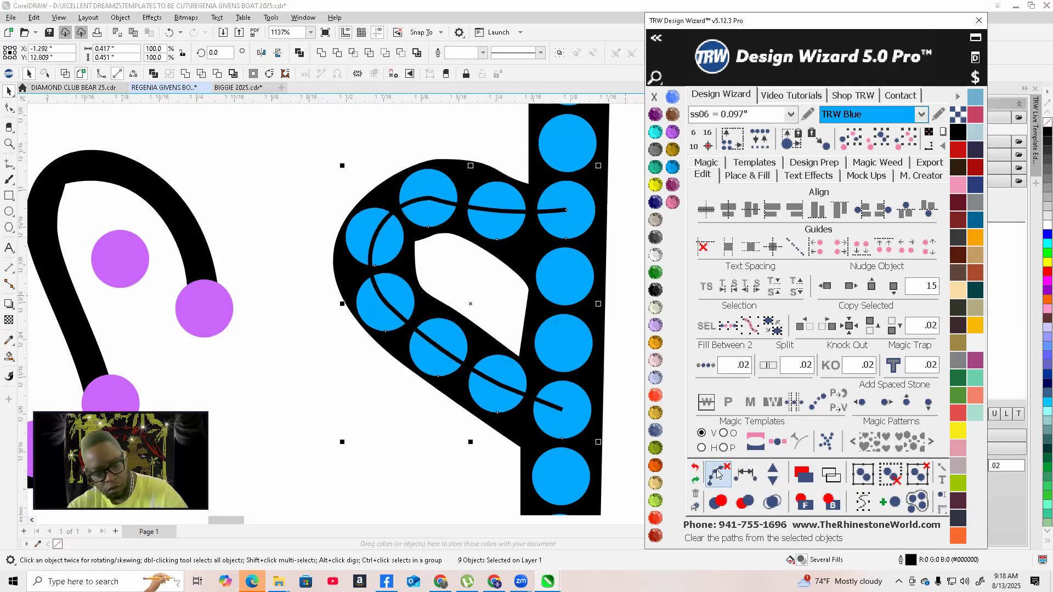
Move a stone on the lower wing loop, add one stone and respace the loop stones evenly
{"action": "scroll", "coordinate": [503, 429], "scroll_direction": "down", "scroll_amount": 6}
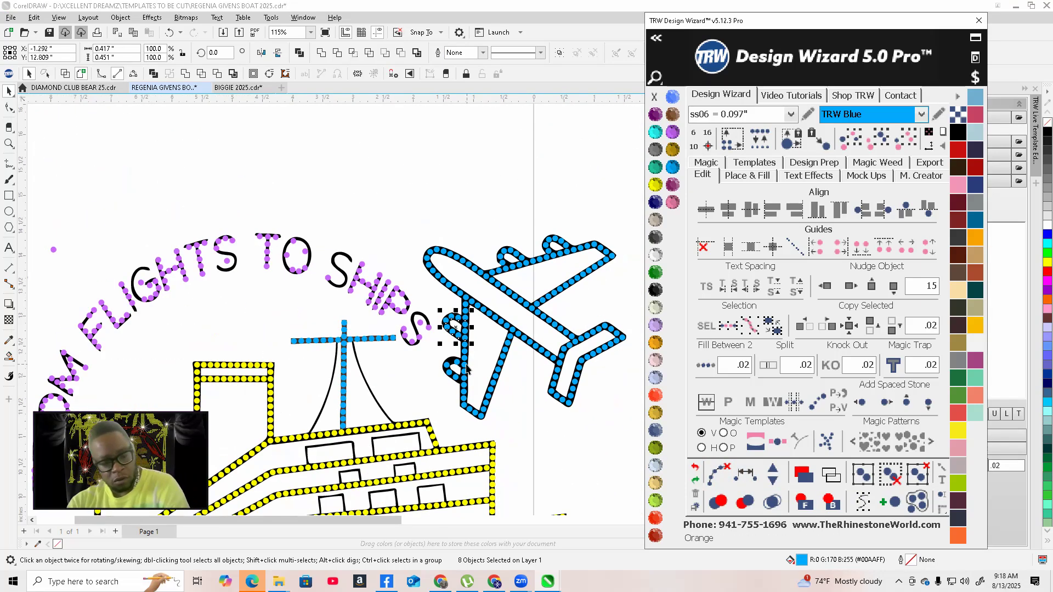
{"action": "scroll", "coordinate": [459, 382], "scroll_direction": "up", "scroll_amount": 6}
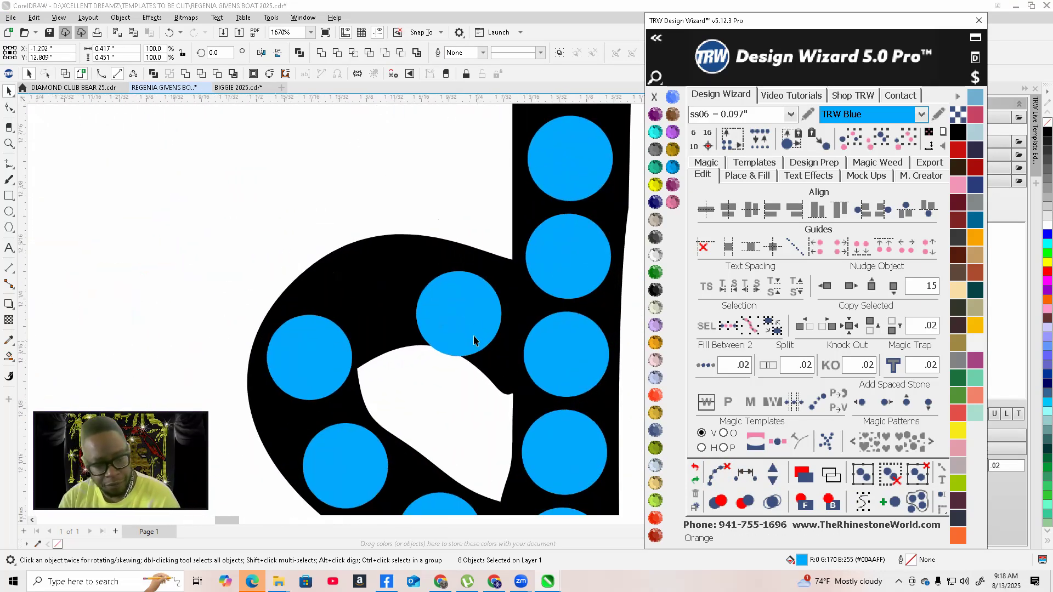
{"action": "left_click", "coordinate": [491, 325]}
{"action": "left_click_drag", "start_coordinate": [492, 327], "coordinate": [415, 314]}
{"action": "scroll", "coordinate": [496, 324], "scroll_direction": "down", "scroll_amount": 1}
{"action": "scroll", "coordinate": [415, 314], "scroll_direction": "down", "scroll_amount": 1}
{"action": "left_click", "coordinate": [501, 431]}
{"action": "left_click", "coordinate": [408, 307], "text": "shift"}
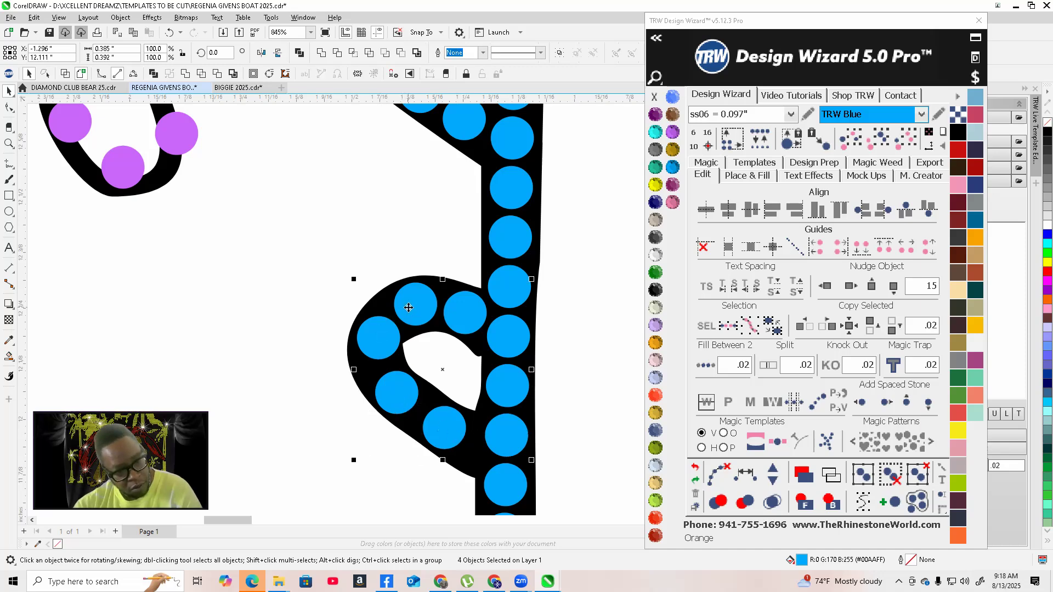
{"action": "left_click", "coordinate": [746, 474]}
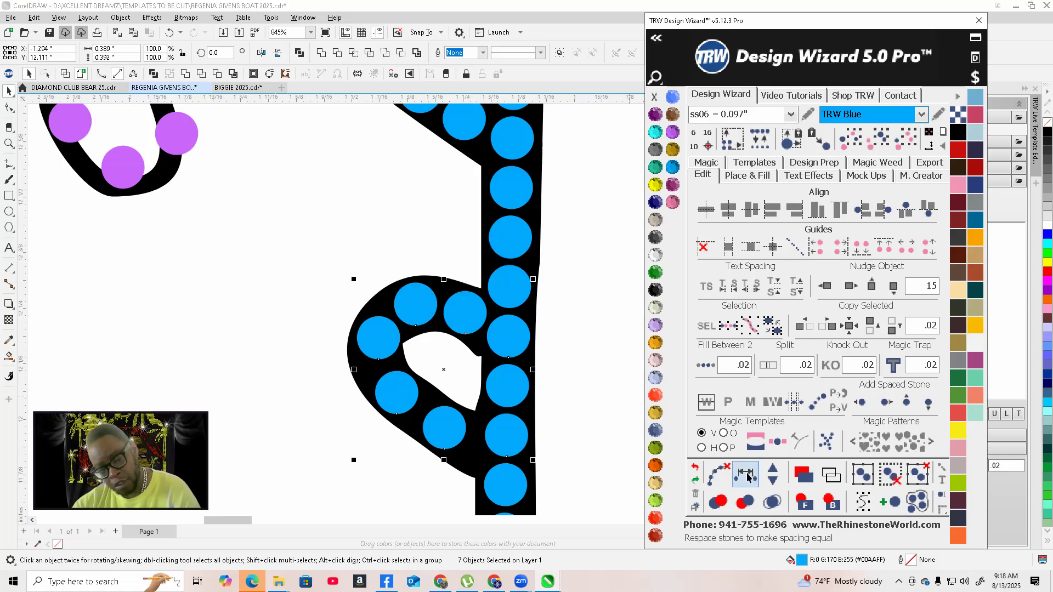
{"action": "left_click", "coordinate": [772, 474]}
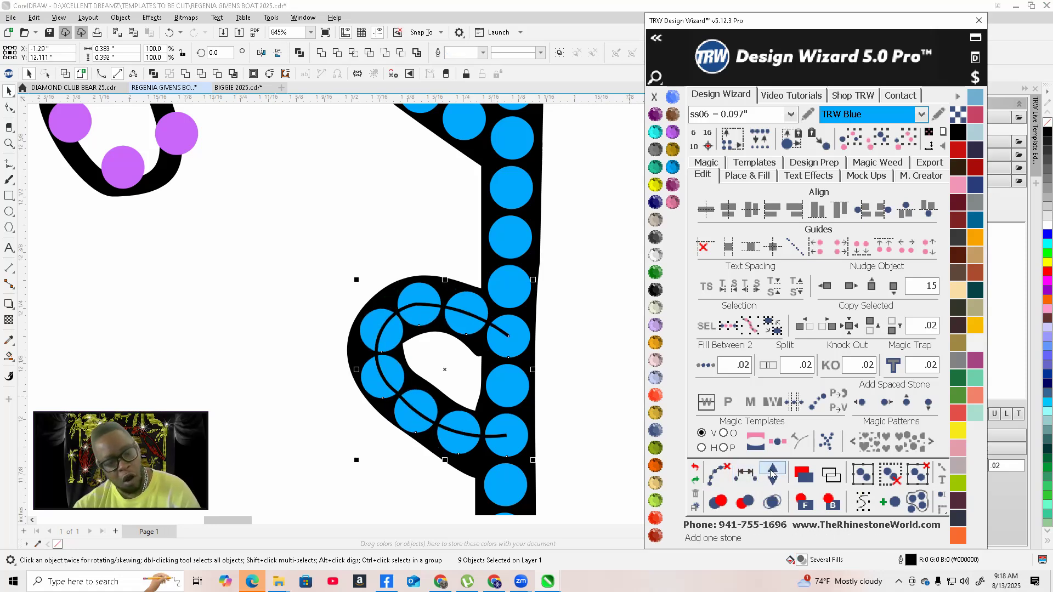
{"action": "left_click", "coordinate": [772, 480]}
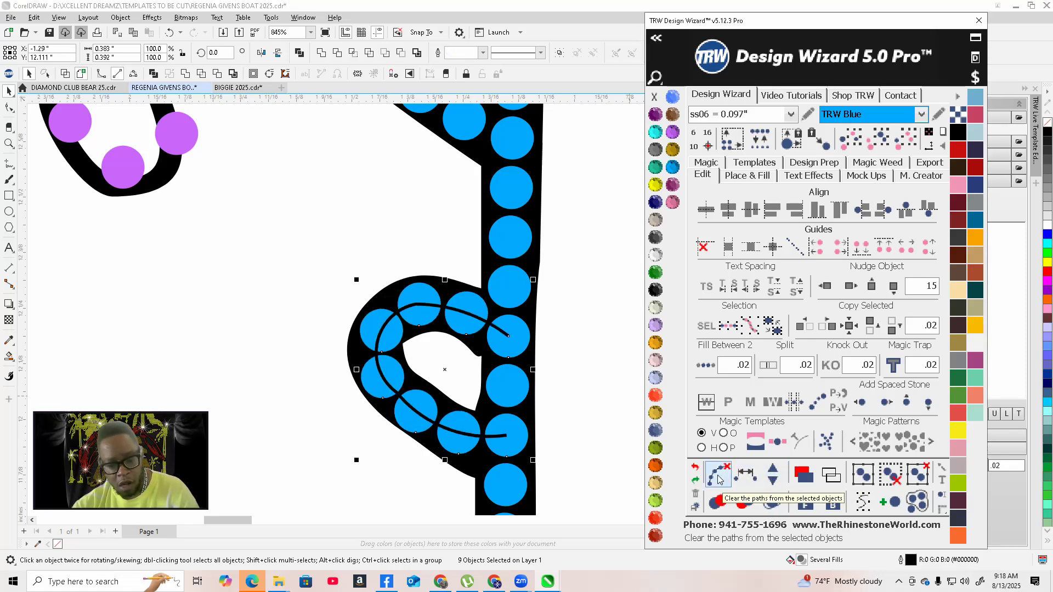
{"action": "left_click", "coordinate": [716, 474]}
{"action": "left_click", "coordinate": [327, 483]}
{"action": "scroll", "coordinate": [360, 364], "scroll_direction": "up", "scroll_amount": 2}
{"action": "scroll", "coordinate": [400, 303], "scroll_direction": "down", "scroll_amount": 3}
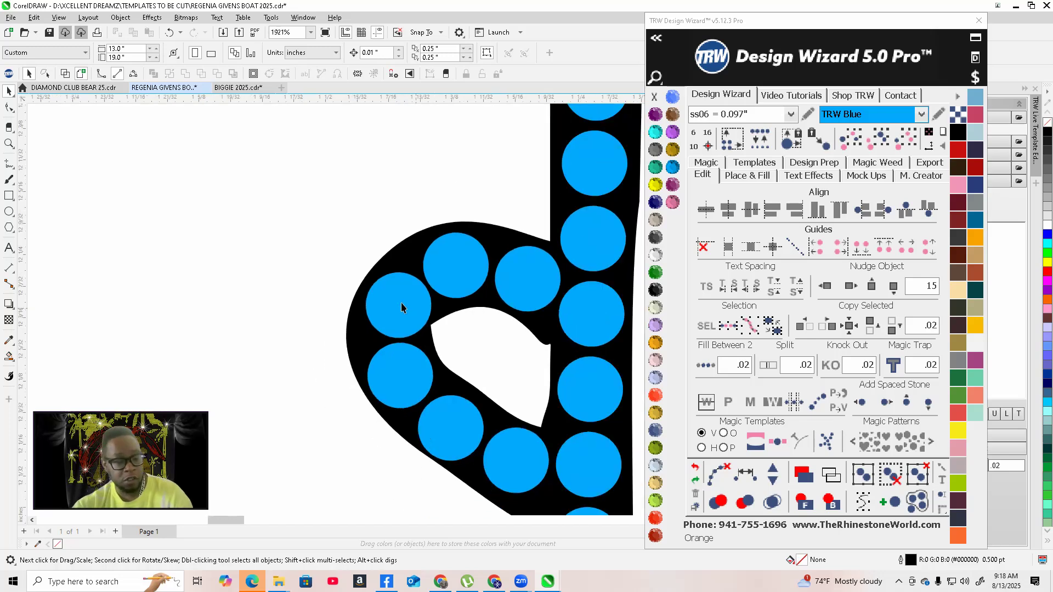
{"action": "scroll", "coordinate": [472, 400], "scroll_direction": "up", "scroll_amount": 2}
{"action": "scroll", "coordinate": [476, 400], "scroll_direction": "up", "scroll_amount": 4}
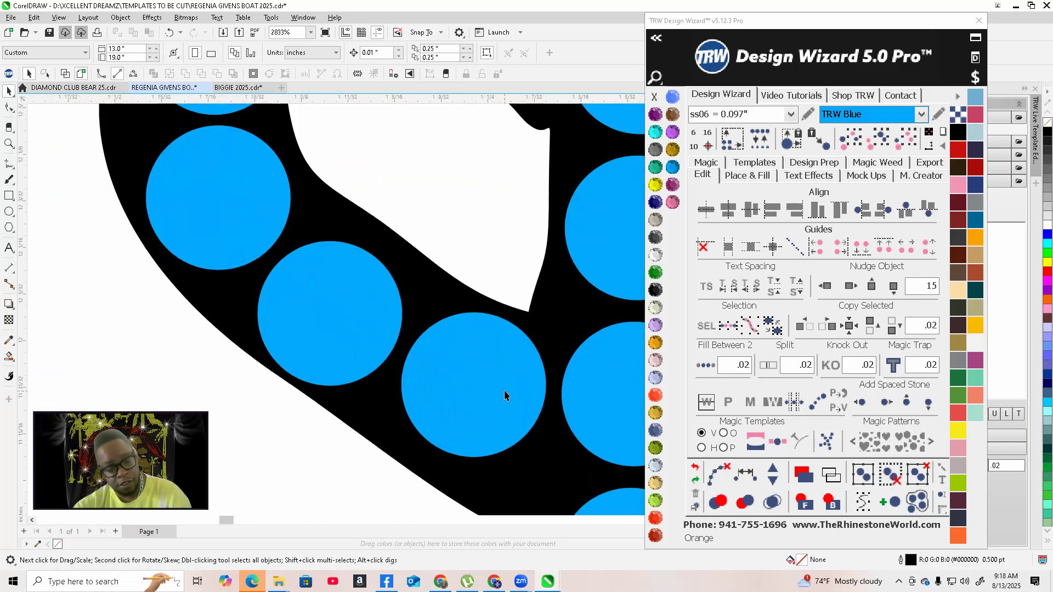
Select the stones around the lower wing loop and respace them evenly, then clear the guide paths
{"action": "scroll", "coordinate": [504, 390], "scroll_direction": "down", "scroll_amount": 3}
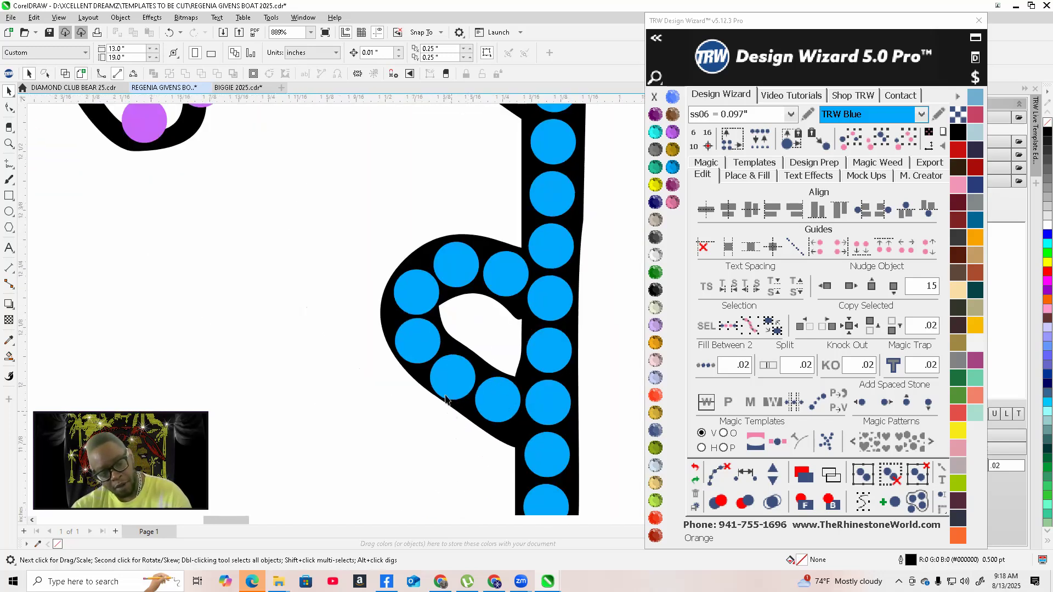
{"action": "scroll", "coordinate": [445, 399], "scroll_direction": "up", "scroll_amount": 5}
{"action": "left_click", "coordinate": [473, 233]}
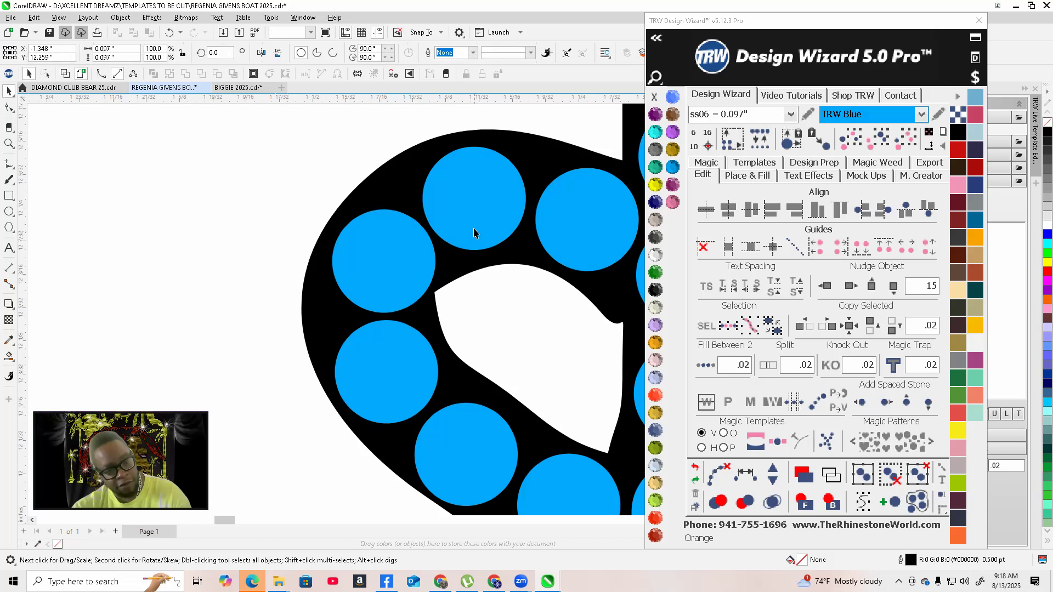
{"action": "scroll", "coordinate": [467, 234], "scroll_direction": "down", "scroll_amount": 3}
{"action": "scroll", "coordinate": [440, 269], "scroll_direction": "up", "scroll_amount": 2}
{"action": "left_click", "coordinate": [424, 269]}
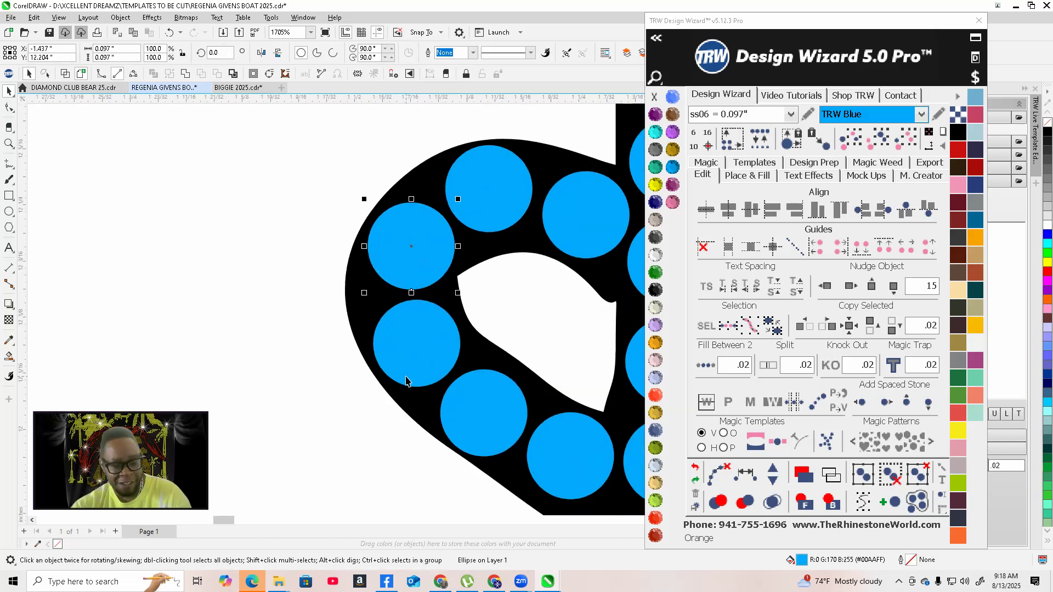
{"action": "left_click", "coordinate": [426, 364]}
{"action": "scroll", "coordinate": [389, 371], "scroll_direction": "down", "scroll_amount": 3}
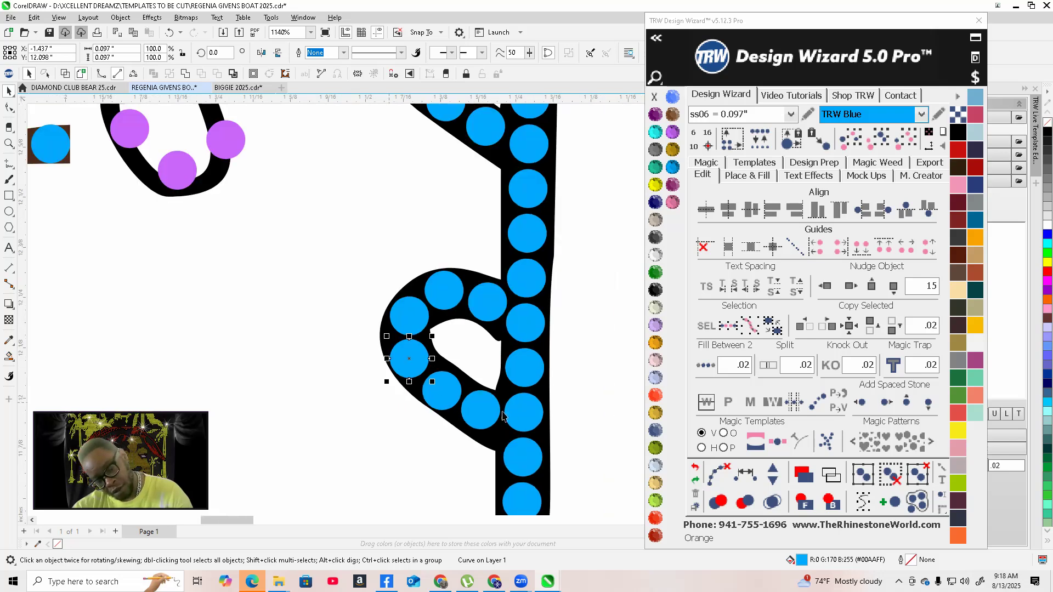
{"action": "left_click", "coordinate": [482, 412], "text": "shift"}
{"action": "left_click", "coordinate": [439, 400], "text": "shift"}
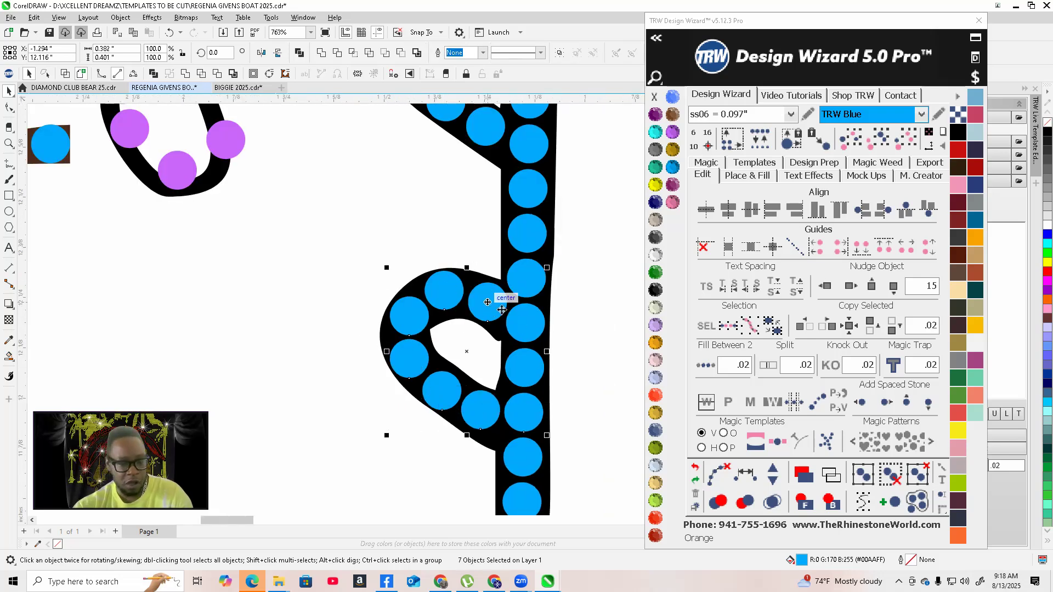
{"action": "left_click", "coordinate": [753, 477]}
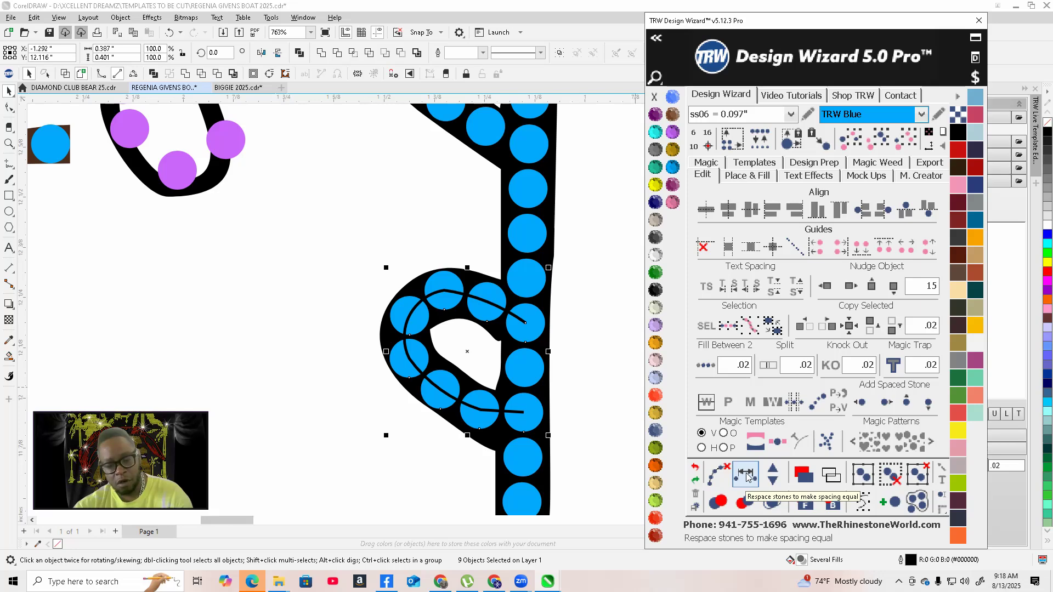
{"action": "left_click", "coordinate": [707, 470]}
{"action": "left_click", "coordinate": [580, 376]}
Place a new stone at the top of the right rigging line beside the mast and colour it Aquamarine
{"action": "scroll", "coordinate": [580, 377], "scroll_direction": "down", "scroll_amount": 3}
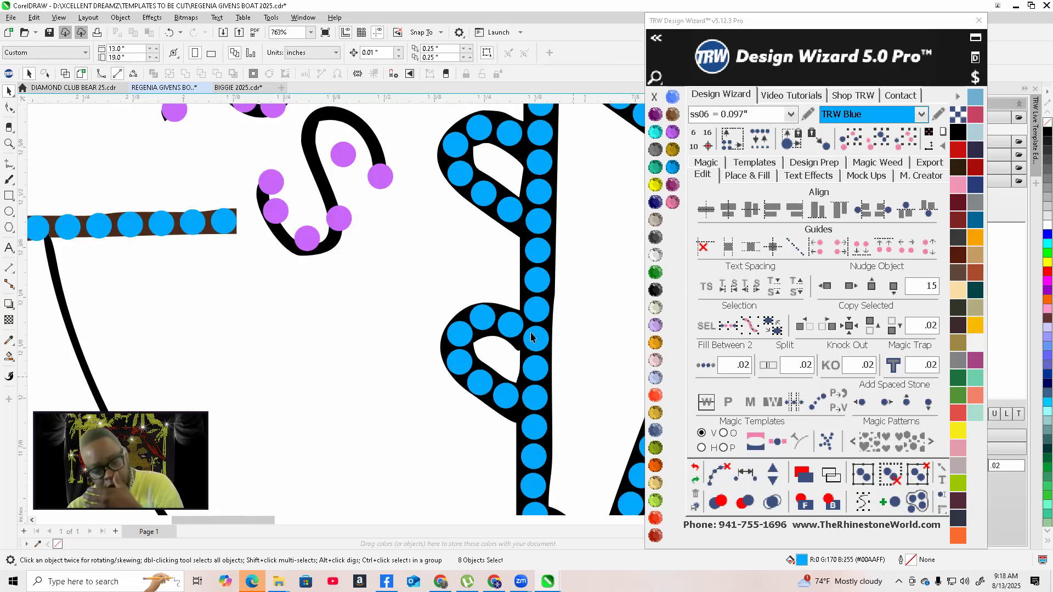
{"action": "scroll", "coordinate": [454, 405], "scroll_direction": "down", "scroll_amount": 3}
{"action": "scroll", "coordinate": [505, 287], "scroll_direction": "up", "scroll_amount": 5}
{"action": "scroll", "coordinate": [440, 272], "scroll_direction": "up", "scroll_amount": 5}
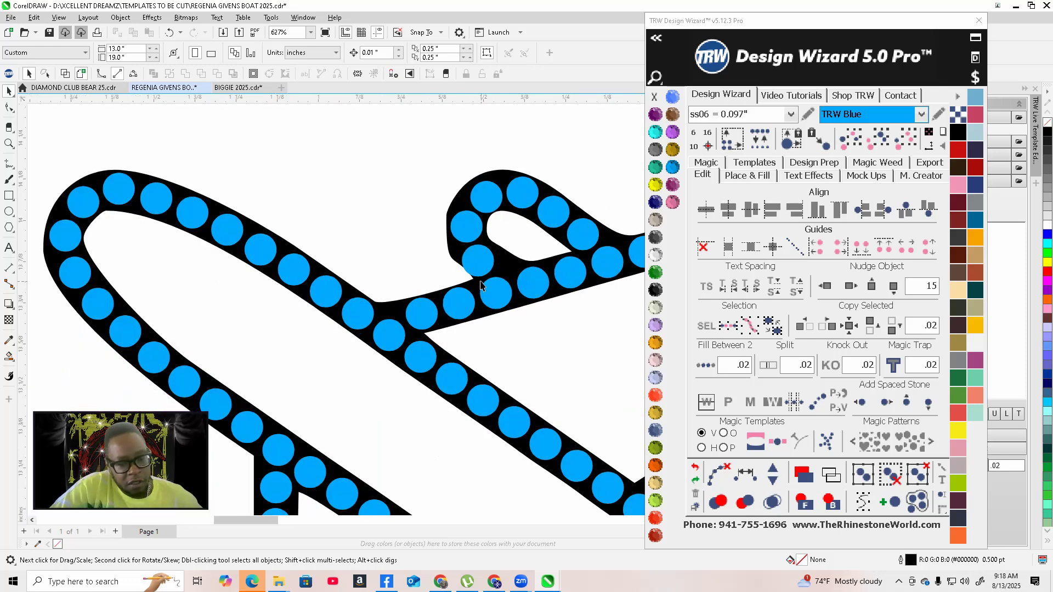
{"action": "left_click", "coordinate": [499, 260]}
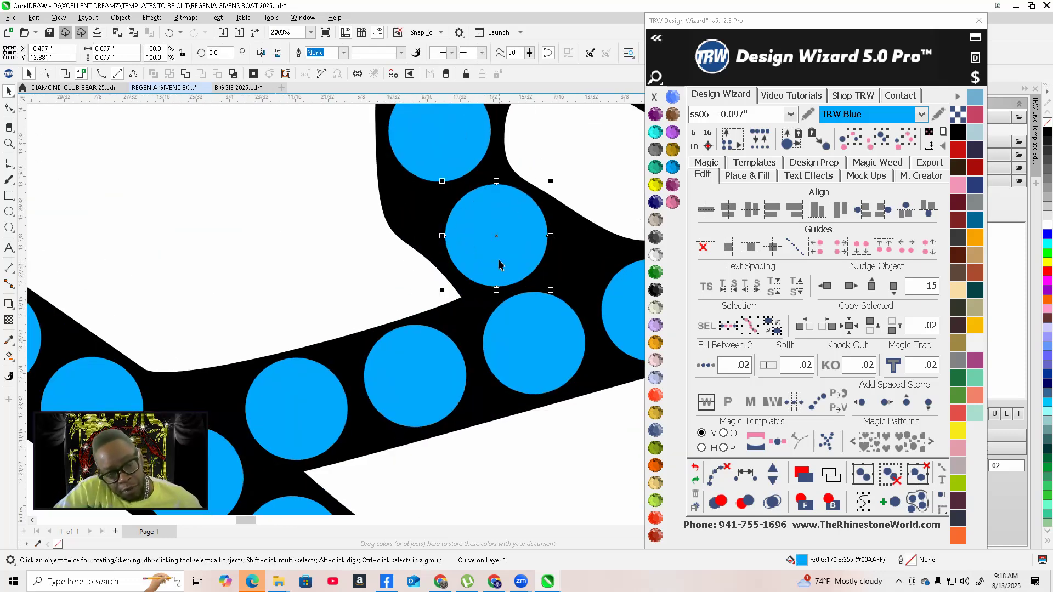
{"action": "scroll", "coordinate": [439, 261], "scroll_direction": "down", "scroll_amount": 4}
{"action": "scroll", "coordinate": [436, 261], "scroll_direction": "down", "scroll_amount": 7}
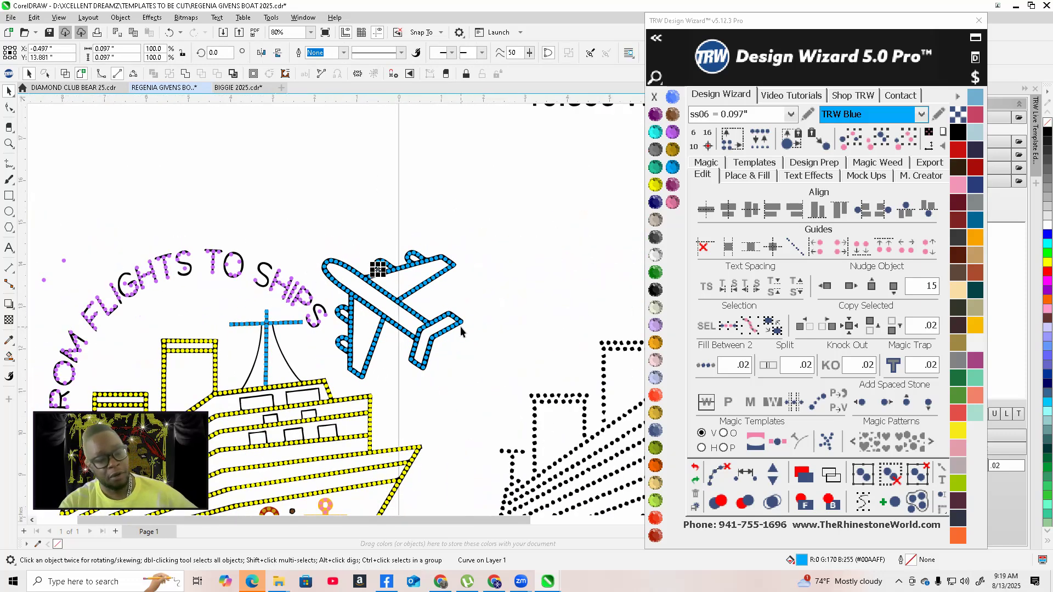
{"action": "scroll", "coordinate": [333, 353], "scroll_direction": "up", "scroll_amount": 1}
{"action": "scroll", "coordinate": [318, 317], "scroll_direction": "up", "scroll_amount": 2}
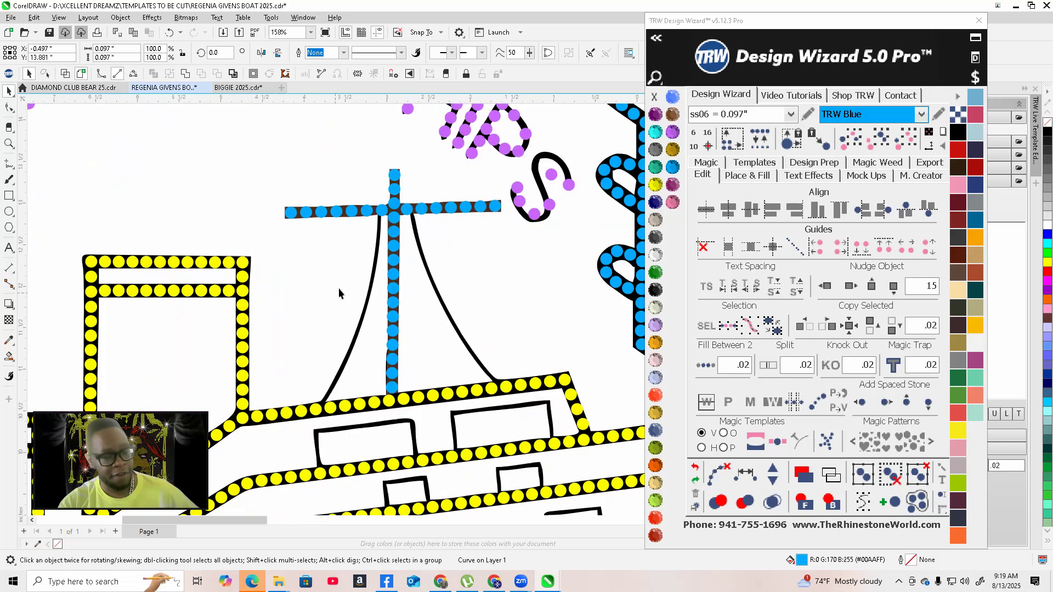
{"action": "scroll", "coordinate": [337, 288], "scroll_direction": "down", "scroll_amount": 4}
{"action": "scroll", "coordinate": [460, 258], "scroll_direction": "up", "scroll_amount": 3}
{"action": "scroll", "coordinate": [461, 258], "scroll_direction": "up", "scroll_amount": 3}
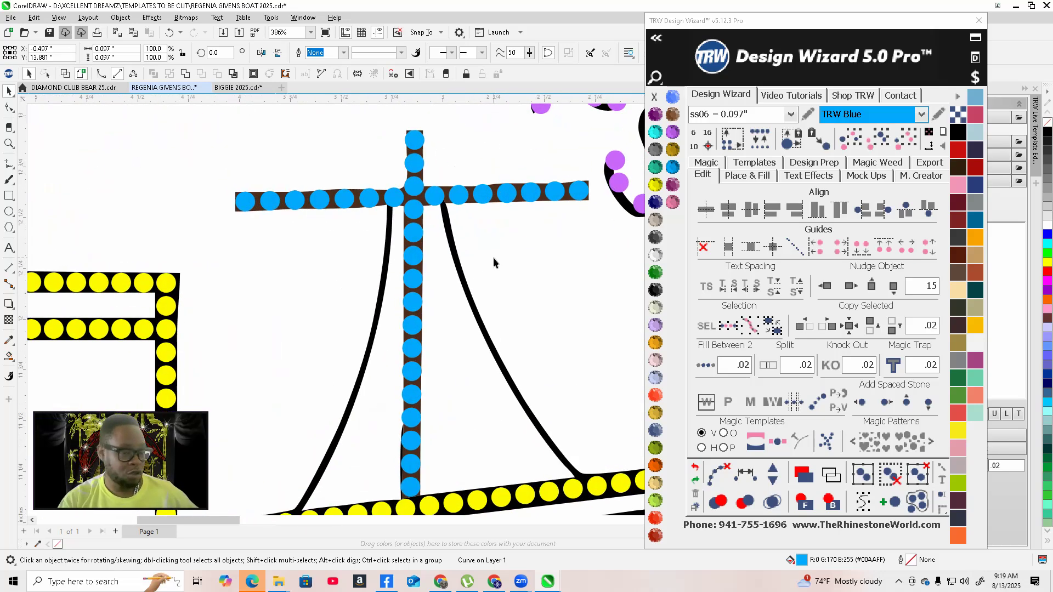
{"action": "left_click", "coordinate": [547, 278]}
{"action": "scroll", "coordinate": [512, 268], "scroll_direction": "down", "scroll_amount": 3}
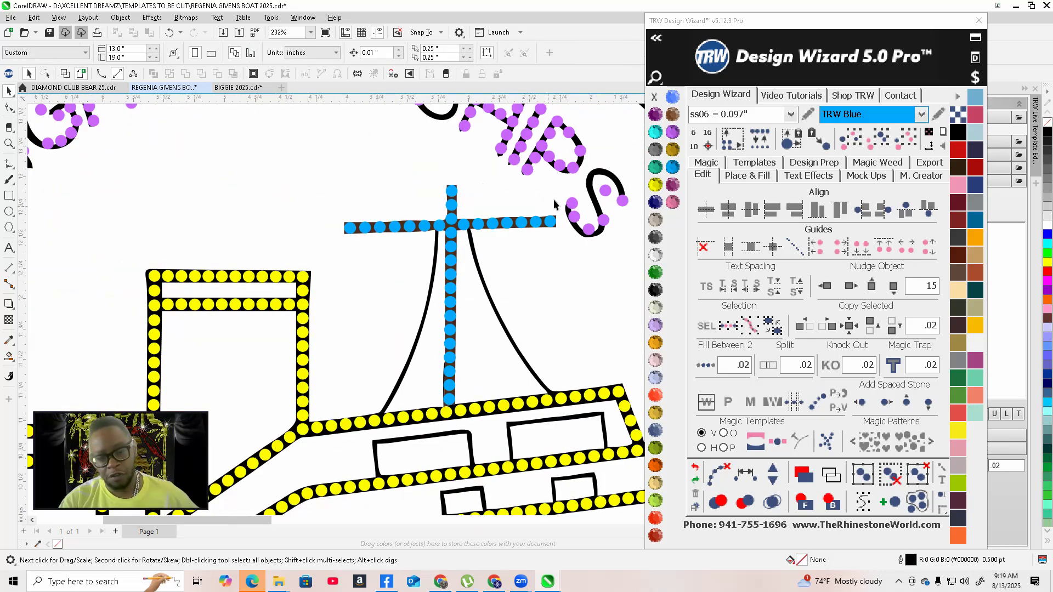
{"action": "scroll", "coordinate": [554, 199], "scroll_direction": "up", "scroll_amount": 5}
{"action": "scroll", "coordinate": [475, 229], "scroll_direction": "up", "scroll_amount": 2}
{"action": "left_click", "coordinate": [472, 225]}
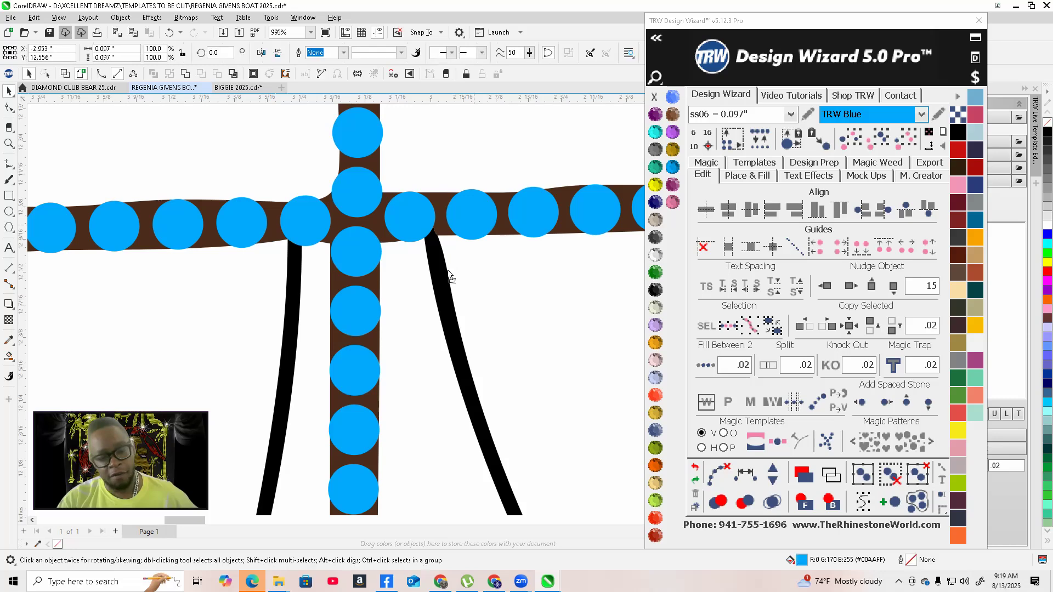
{"action": "left_click_drag", "start_coordinate": [440, 284], "coordinate": [440, 278]}
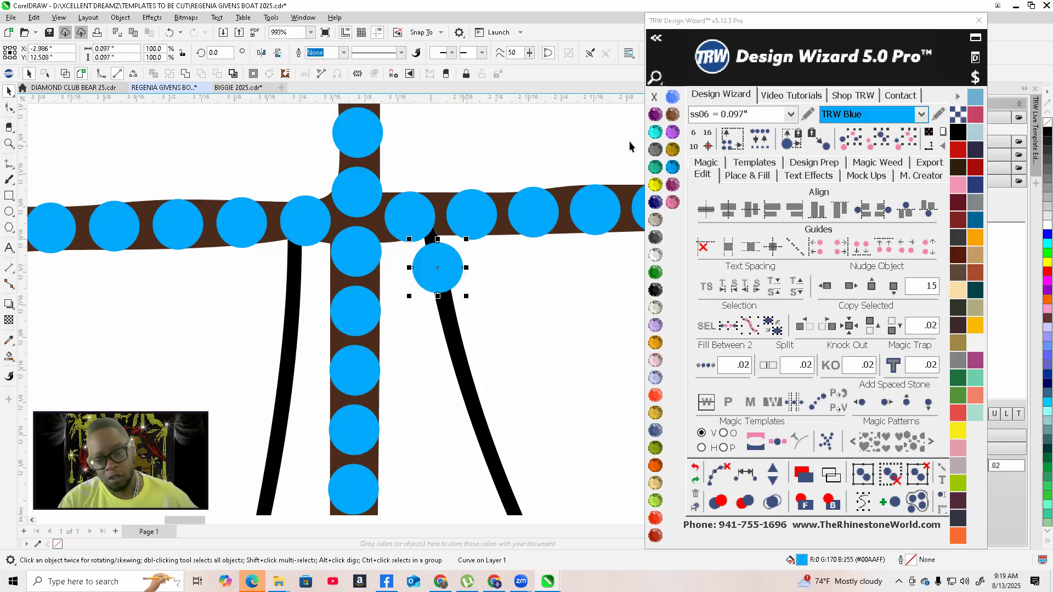
{"action": "left_click", "coordinate": [655, 132]}
Add more Aquamarine stones down the right rigging line and adjust their positions along the line
{"action": "scroll", "coordinate": [390, 222], "scroll_direction": "down", "scroll_amount": 6}
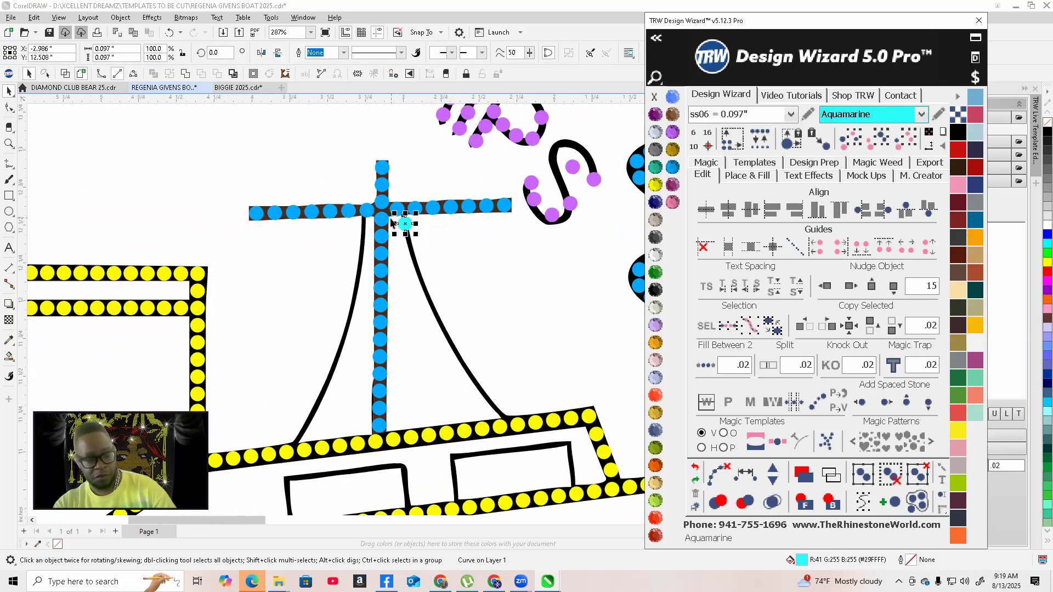
{"action": "scroll", "coordinate": [391, 222], "scroll_direction": "up", "scroll_amount": 4}
{"action": "scroll", "coordinate": [385, 166], "scroll_direction": "down", "scroll_amount": 1}
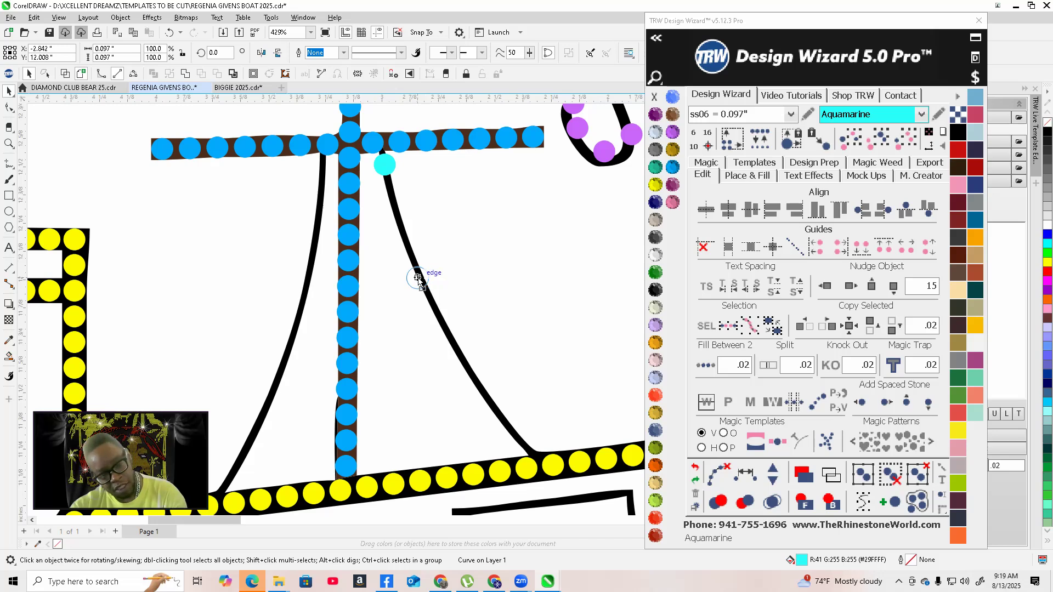
{"action": "left_click", "coordinate": [417, 278]}
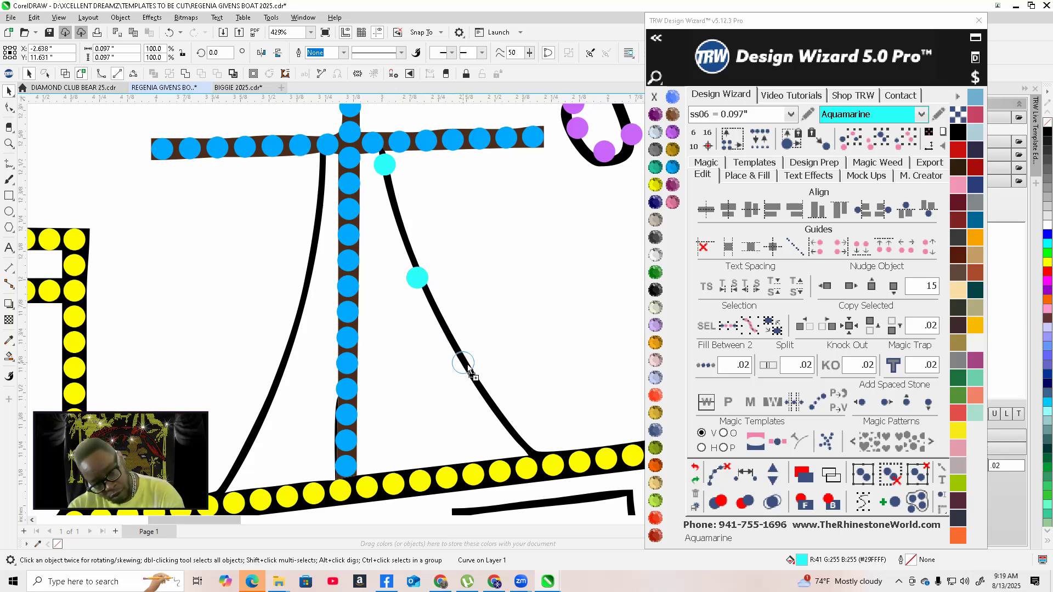
{"action": "left_click", "coordinate": [468, 367]}
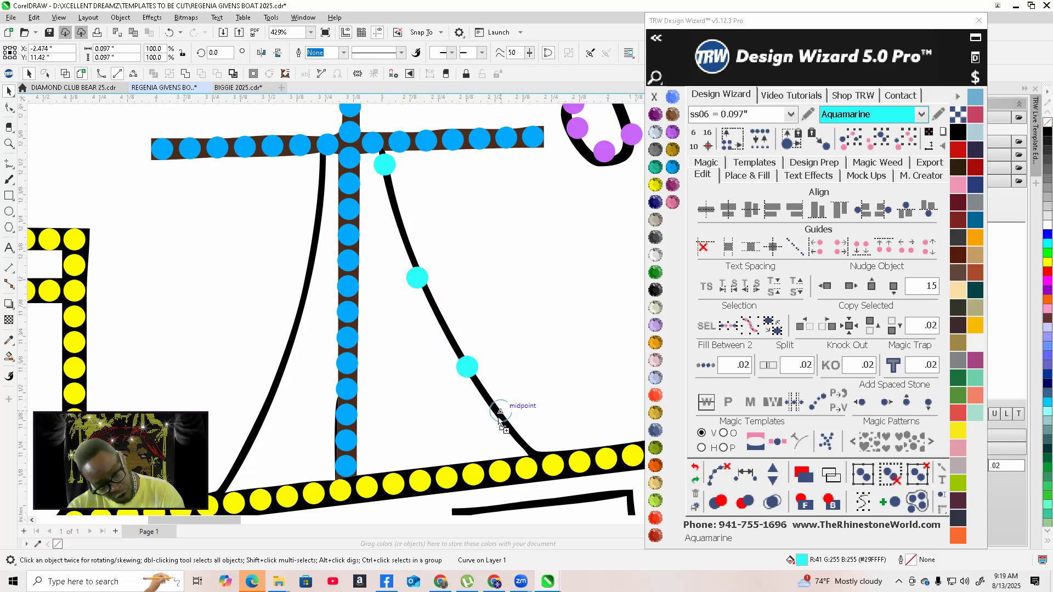
{"action": "left_click", "coordinate": [522, 446]}
{"action": "scroll", "coordinate": [521, 442], "scroll_direction": "up", "scroll_amount": 4}
{"action": "left_click_drag", "start_coordinate": [519, 427], "coordinate": [534, 397]}
{"action": "scroll", "coordinate": [527, 384], "scroll_direction": "down", "scroll_amount": 2}
{"action": "scroll", "coordinate": [529, 383], "scroll_direction": "up", "scroll_amount": 3}
{"action": "scroll", "coordinate": [536, 395], "scroll_direction": "down", "scroll_amount": 3}
{"action": "scroll", "coordinate": [536, 392], "scroll_direction": "down", "scroll_amount": 3}
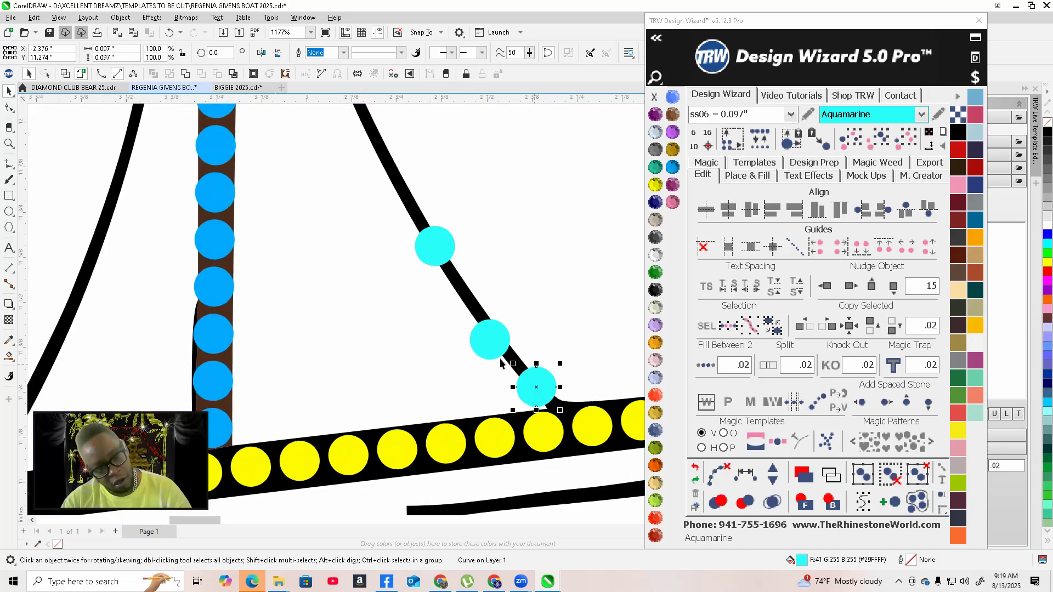
{"action": "scroll", "coordinate": [498, 357], "scroll_direction": "up", "scroll_amount": 3}
{"action": "left_click_drag", "start_coordinate": [472, 320], "coordinate": [476, 303]}
{"action": "scroll", "coordinate": [477, 304], "scroll_direction": "down", "scroll_amount": 4}
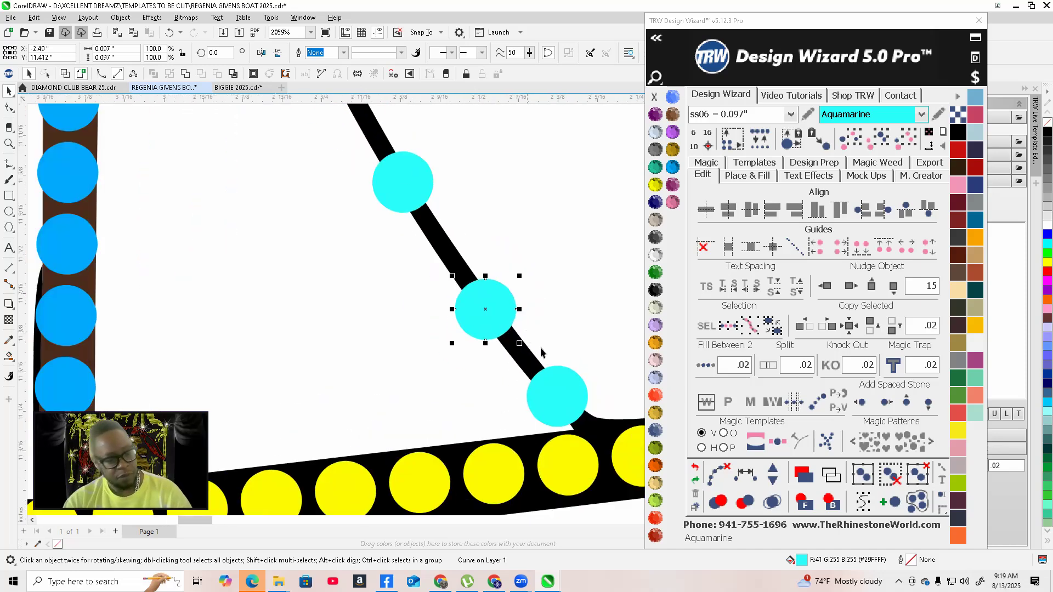
{"action": "scroll", "coordinate": [563, 338], "scroll_direction": "up", "scroll_amount": 1}
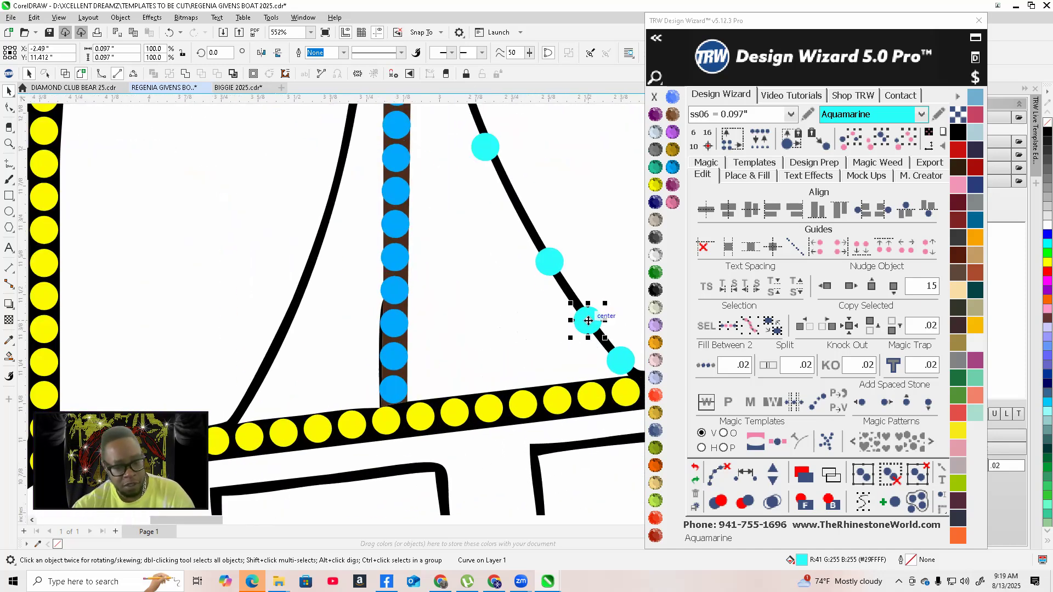
Place Aquamarine stones along the left rigging line, from its base up to the mast crossbar
{"action": "left_click_drag", "start_coordinate": [259, 398], "coordinate": [237, 406]}
{"action": "scroll", "coordinate": [236, 406], "scroll_direction": "up", "scroll_amount": 3}
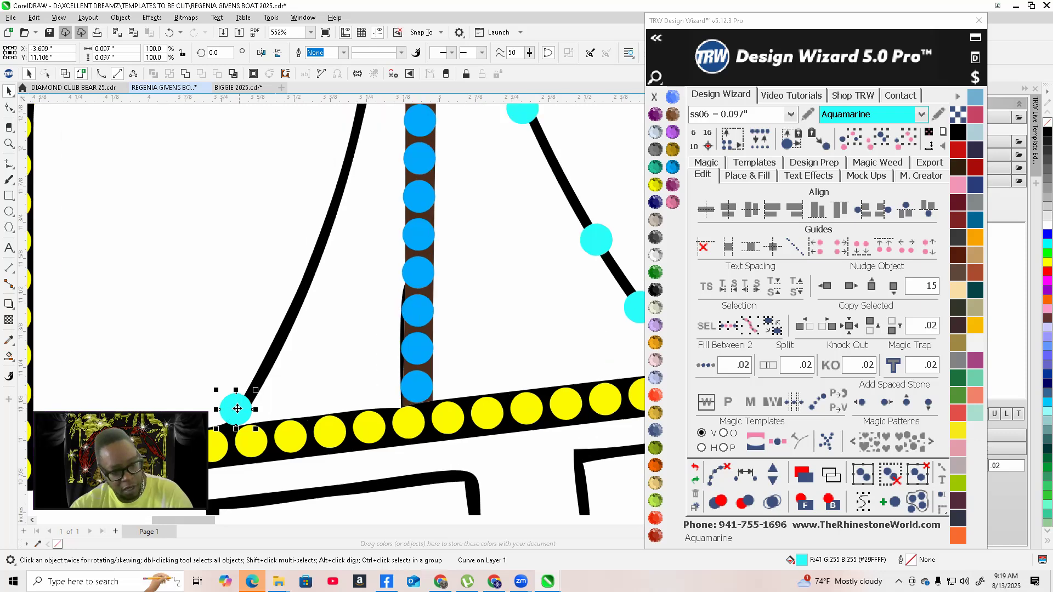
{"action": "scroll", "coordinate": [248, 433], "scroll_direction": "down", "scroll_amount": 2}
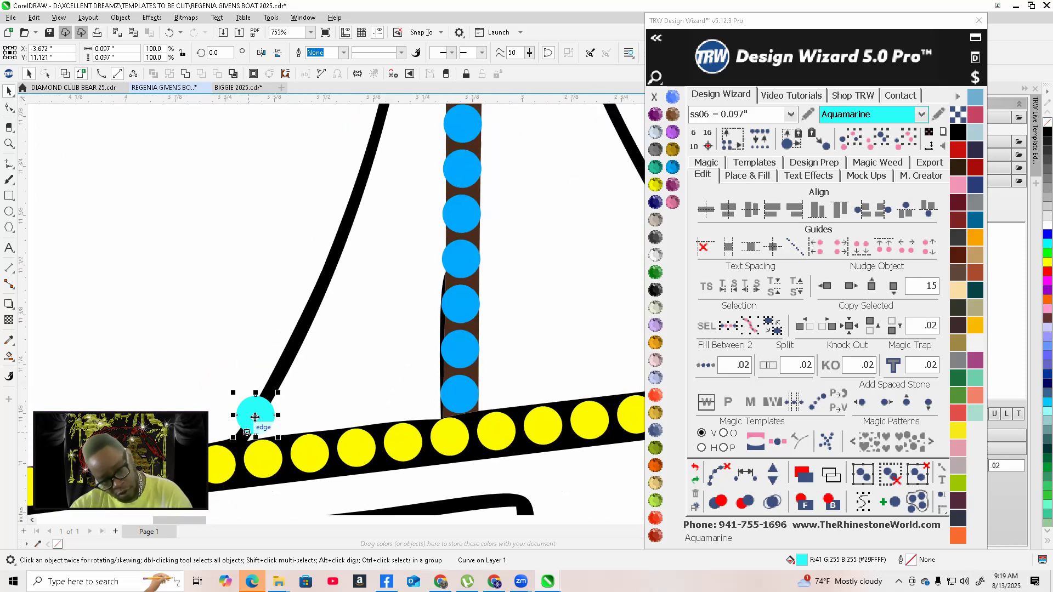
{"action": "left_click_drag", "start_coordinate": [298, 377], "coordinate": [364, 169]}
{"action": "key", "text": "space"}
{"action": "scroll", "coordinate": [351, 373], "scroll_direction": "down", "scroll_amount": 4}
{"action": "scroll", "coordinate": [363, 429], "scroll_direction": "down", "scroll_amount": 3}
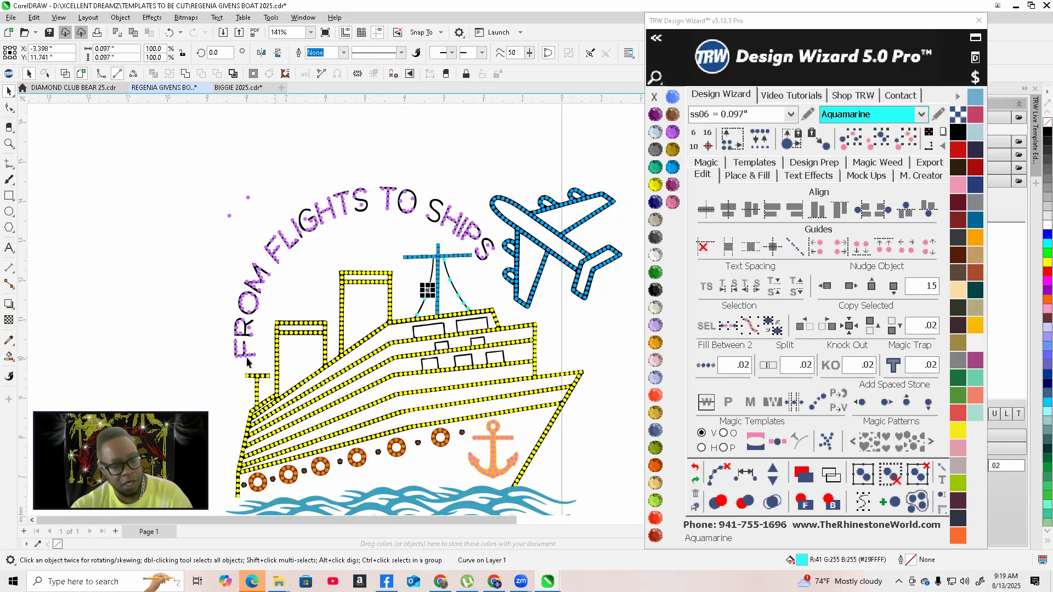
{"action": "scroll", "coordinate": [246, 362], "scroll_direction": "up", "scroll_amount": 3}
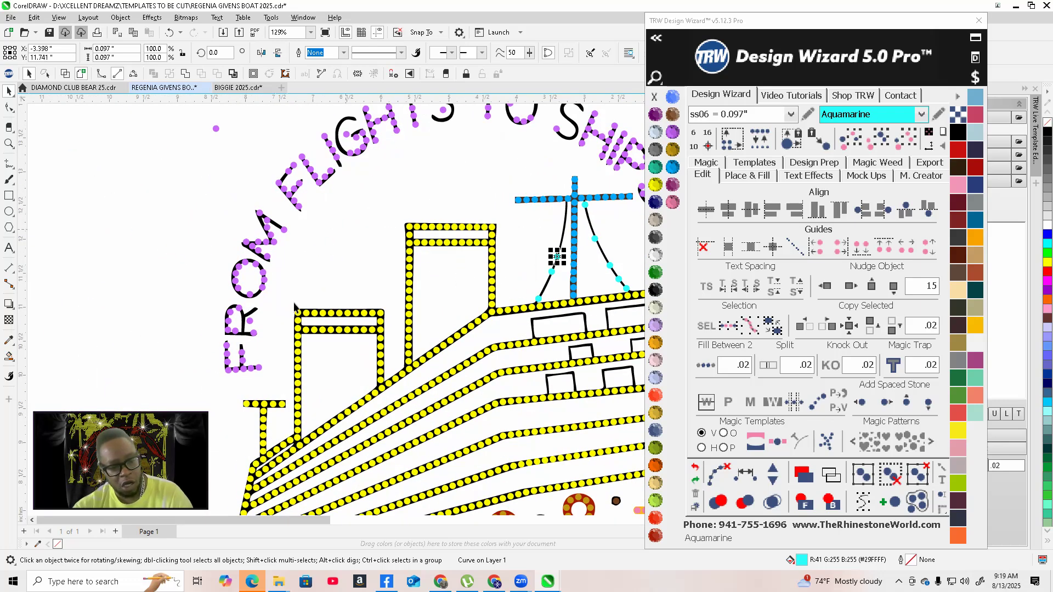
{"action": "scroll", "coordinate": [581, 244], "scroll_direction": "up", "scroll_amount": 5}
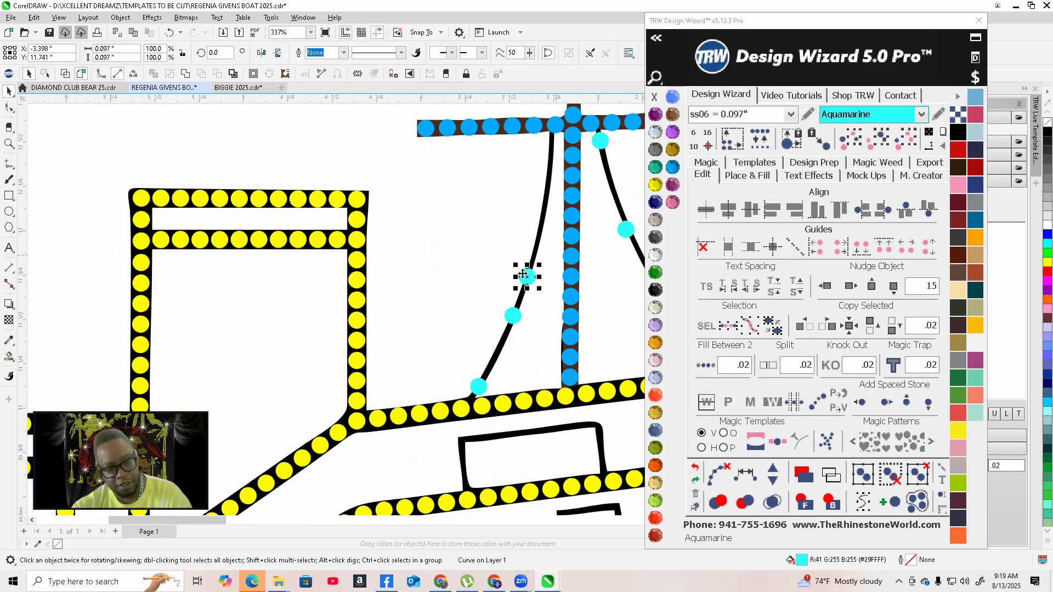
{"action": "left_click_drag", "start_coordinate": [550, 170], "coordinate": [547, 166]}
{"action": "scroll", "coordinate": [501, 325], "scroll_direction": "down", "scroll_amount": 2}
{"action": "scroll", "coordinate": [527, 204], "scroll_direction": "up", "scroll_amount": 6}
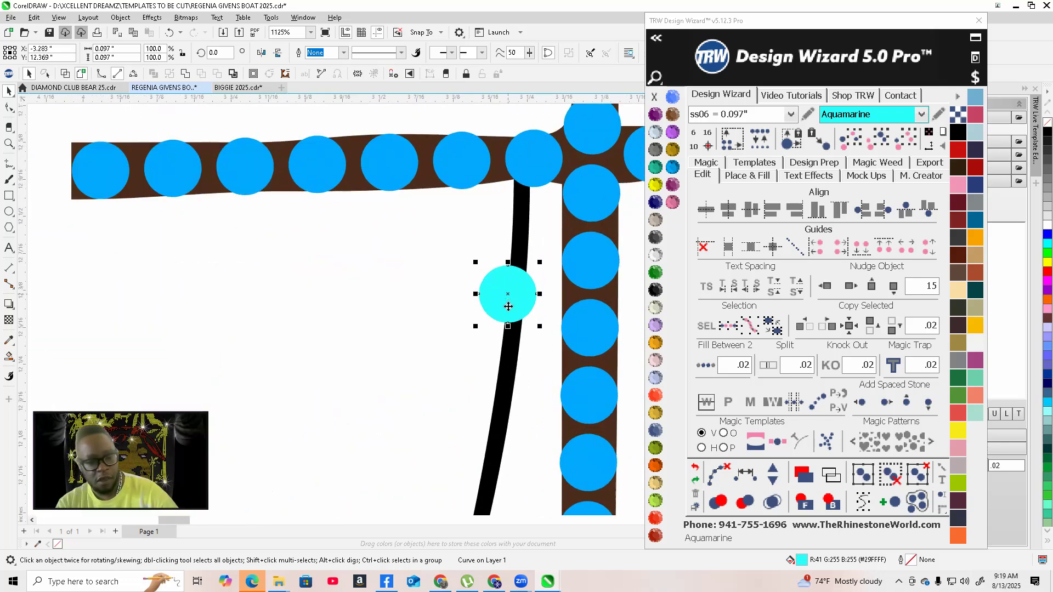
{"action": "scroll", "coordinate": [508, 306], "scroll_direction": "up", "scroll_amount": 1}
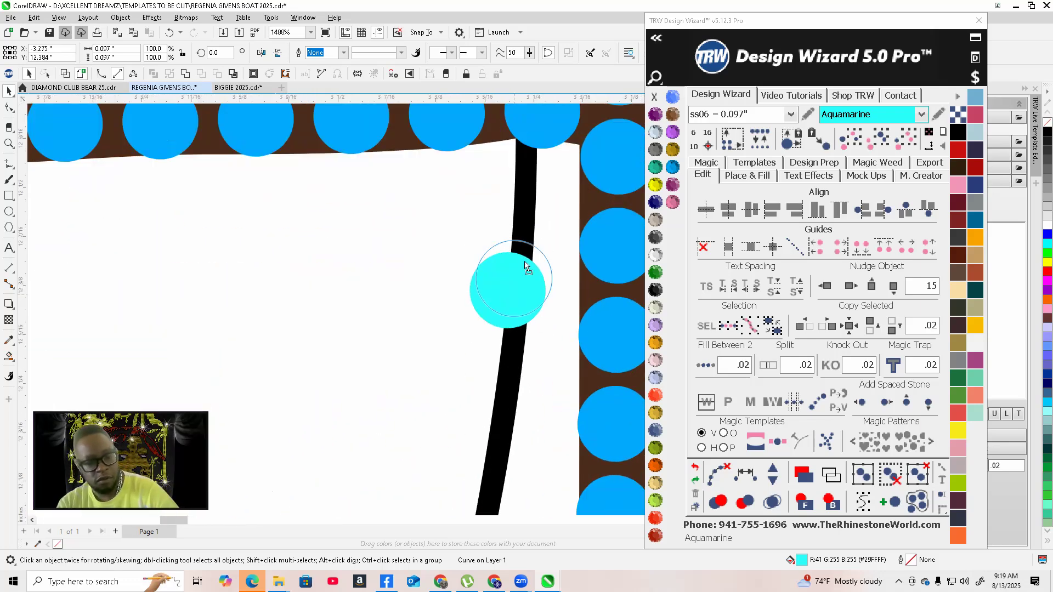
{"action": "left_click", "coordinate": [526, 210]}
Select the left rigging line stones and add four more stones along the line
{"action": "scroll", "coordinate": [525, 210], "scroll_direction": "down", "scroll_amount": 10}
{"action": "left_click", "coordinate": [506, 334], "text": "shift"}
{"action": "left_click", "coordinate": [495, 365], "text": "shift"}
{"action": "left_click", "coordinate": [467, 423], "text": "shift"}
{"action": "left_click", "coordinate": [770, 473]}
{"action": "left_click", "coordinate": [773, 472]}
{"action": "left_click", "coordinate": [773, 472]}
{"action": "left_click", "coordinate": [773, 472]}
{"action": "left_click", "coordinate": [773, 472]}
{"action": "left_click", "coordinate": [773, 472]}
{"action": "left_click", "coordinate": [773, 472]}
{"action": "left_click", "coordinate": [720, 473]}
Nudge the new stones on the left rigging line so they sit on the line
{"action": "scroll", "coordinate": [498, 284], "scroll_direction": "up", "scroll_amount": 8}
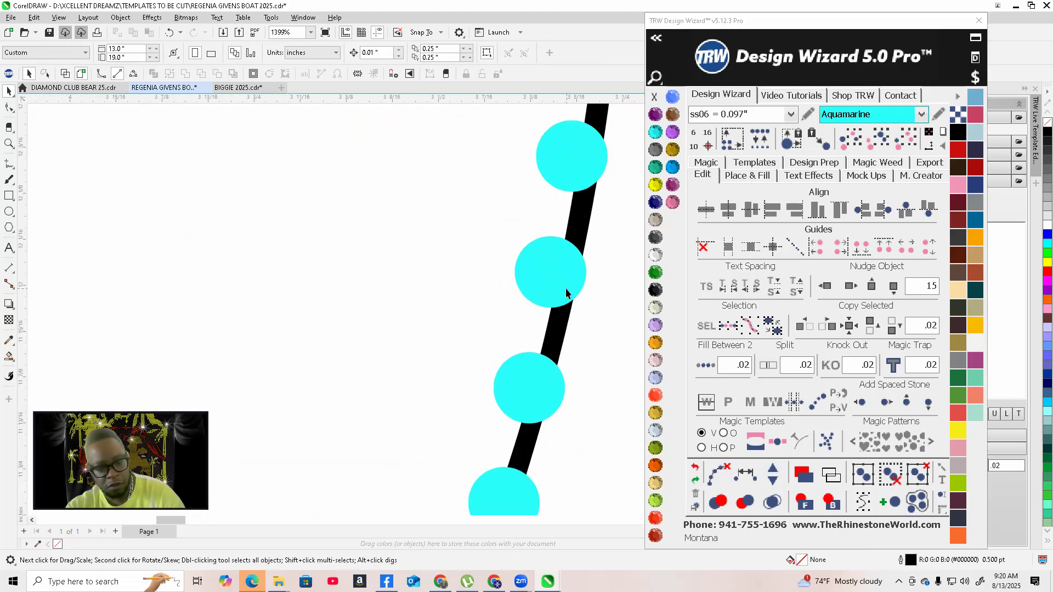
{"action": "left_click_drag", "start_coordinate": [555, 285], "coordinate": [570, 287]}
{"action": "left_click_drag", "start_coordinate": [569, 178], "coordinate": [588, 167]}
{"action": "left_click_drag", "start_coordinate": [517, 397], "coordinate": [528, 398]}
{"action": "scroll", "coordinate": [483, 417], "scroll_direction": "down", "scroll_amount": 3}
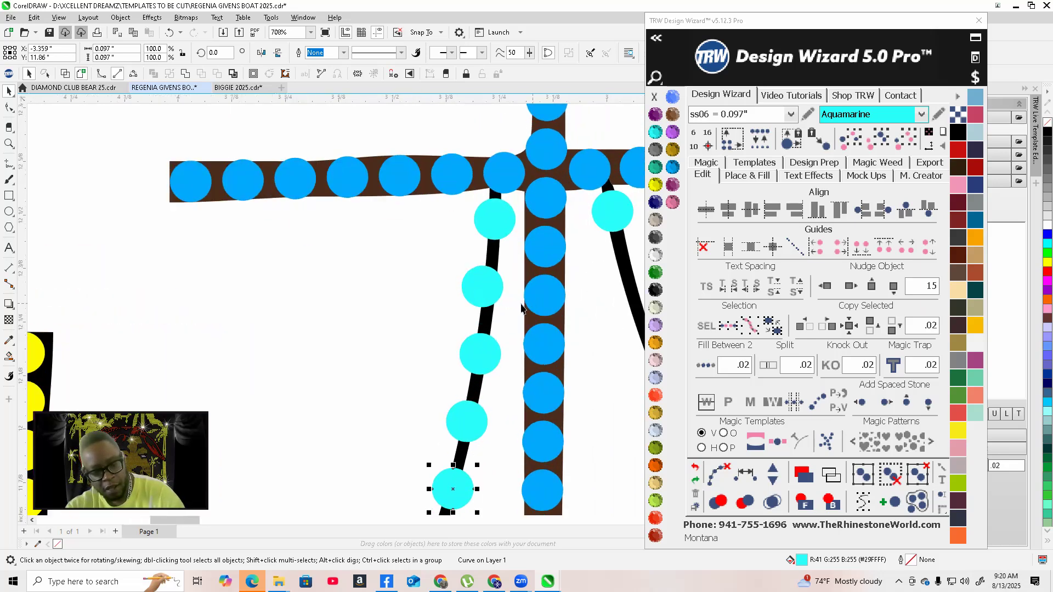
{"action": "scroll", "coordinate": [490, 296], "scroll_direction": "up", "scroll_amount": 3}
{"action": "left_click_drag", "start_coordinate": [495, 298], "coordinate": [494, 297]}
{"action": "scroll", "coordinate": [494, 295], "scroll_direction": "down", "scroll_amount": 3}
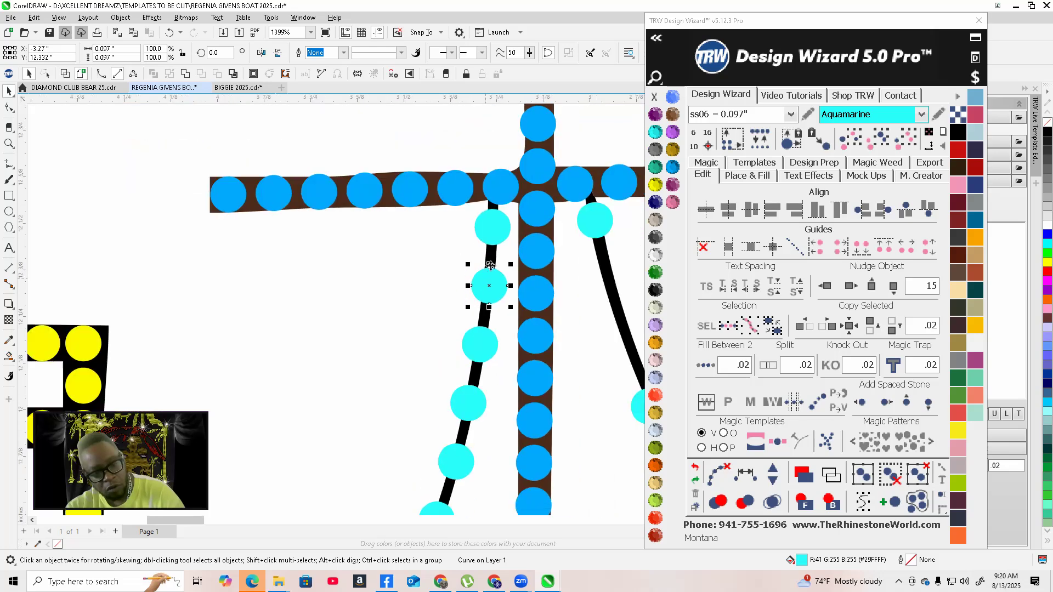
{"action": "scroll", "coordinate": [504, 247], "scroll_direction": "down", "scroll_amount": 5}
{"action": "scroll", "coordinate": [499, 325], "scroll_direction": "up", "scroll_amount": 2}
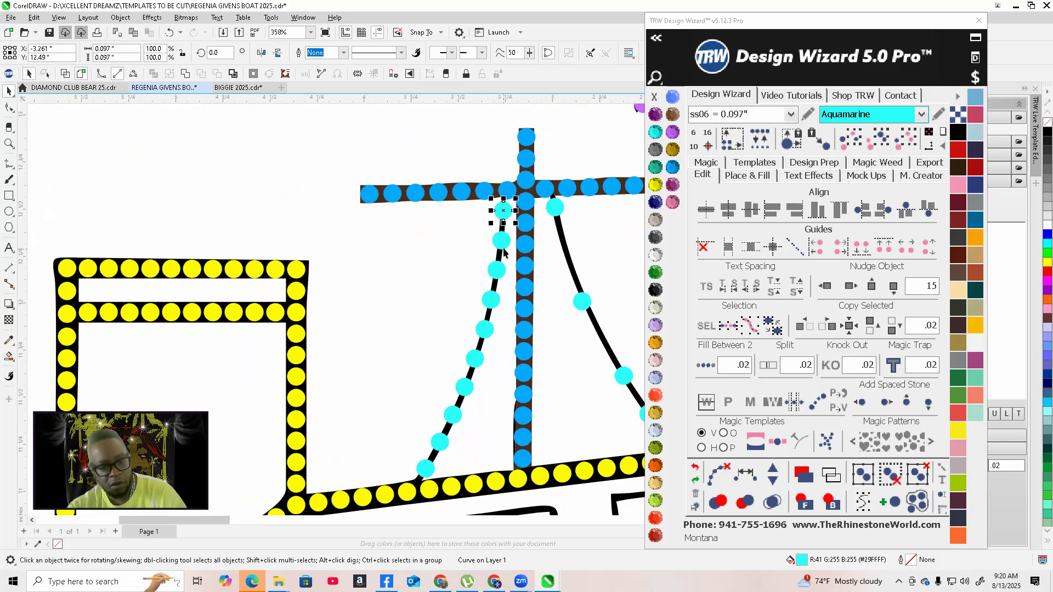
Select the left rigging line with its Aquamarine stones, add two stones, and spread them evenly along the line
{"action": "left_click", "coordinate": [502, 244], "text": "shift"}
{"action": "left_click", "coordinate": [495, 269], "text": "shift"}
{"action": "left_click", "coordinate": [491, 299], "text": "shift"}
{"action": "left_click", "coordinate": [485, 328], "text": "shift"}
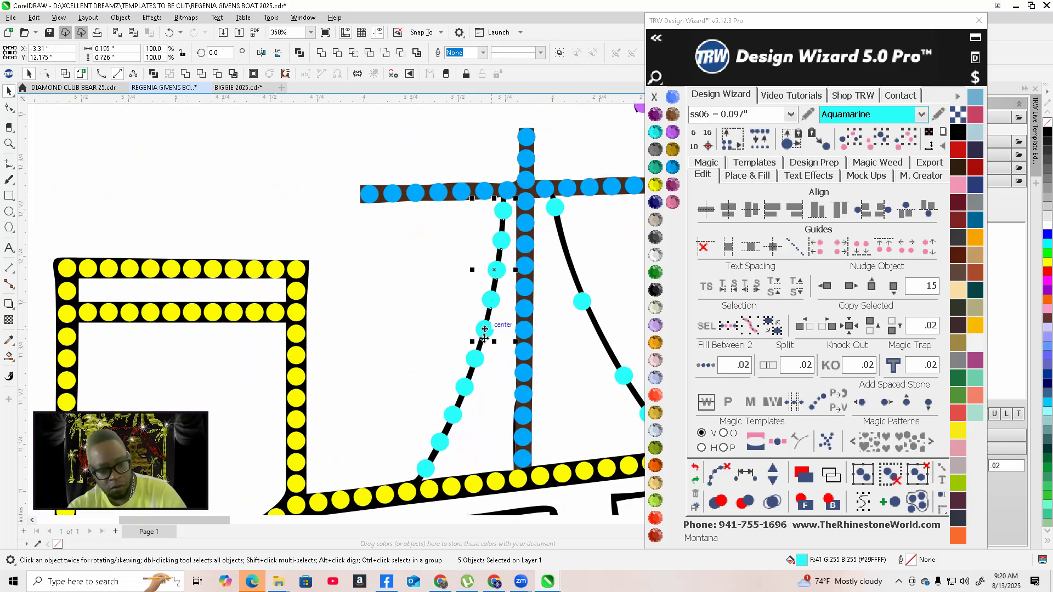
{"action": "left_click", "coordinate": [463, 387], "text": "shift"}
{"action": "left_click", "coordinate": [452, 415], "text": "shift"}
{"action": "left_click", "coordinate": [439, 442], "text": "shift"}
{"action": "left_click", "coordinate": [425, 468], "text": "shift"}
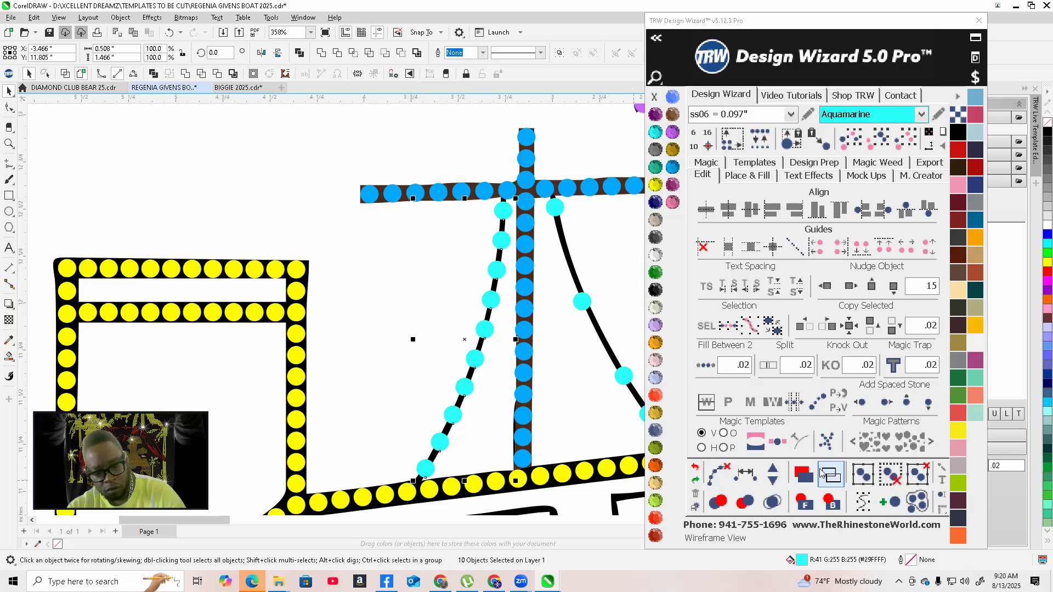
{"action": "left_click", "coordinate": [770, 474]}
{"action": "left_click", "coordinate": [770, 475]}
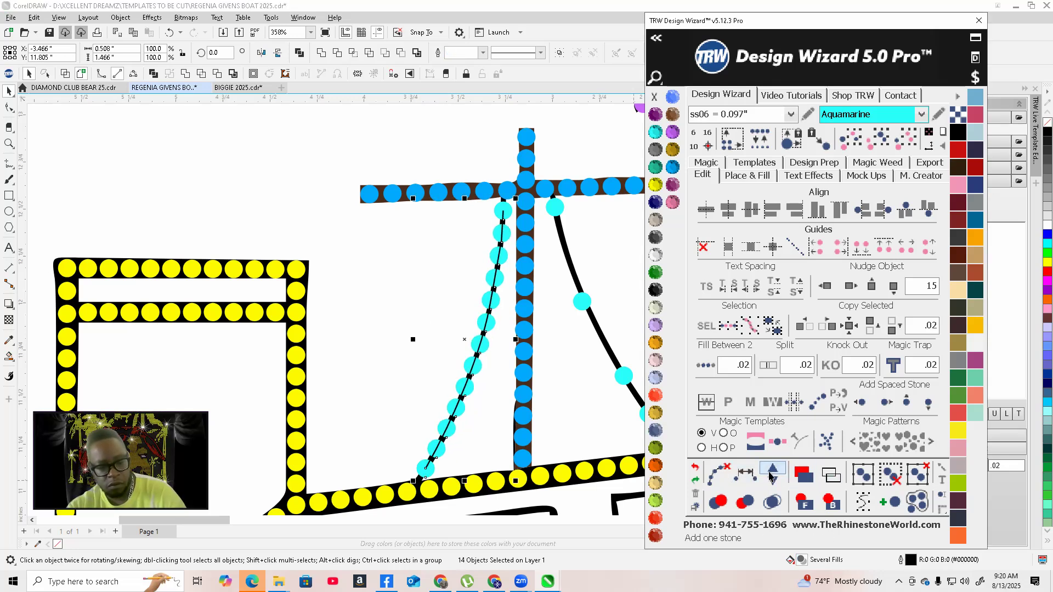
{"action": "left_click", "coordinate": [719, 476]}
Select the right rigging line with its Aquamarine stones, add more stones, and space them evenly along the line
{"action": "scroll", "coordinate": [328, 377], "scroll_direction": "down", "scroll_amount": 2}
{"action": "scroll", "coordinate": [443, 370], "scroll_direction": "up", "scroll_amount": 1}
{"action": "scroll", "coordinate": [443, 371], "scroll_direction": "up", "scroll_amount": 6}
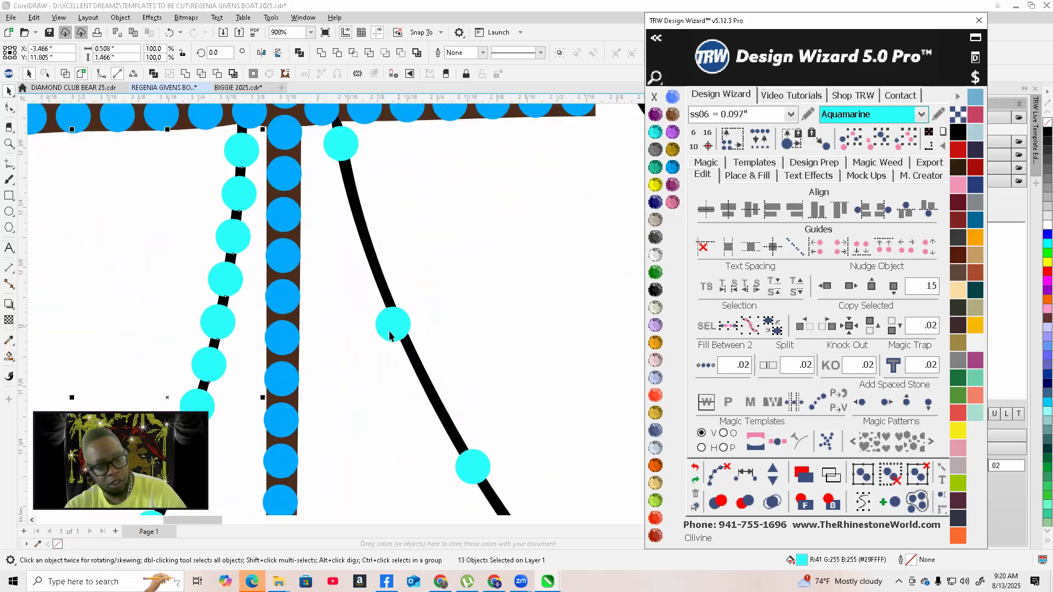
{"action": "left_click", "coordinate": [363, 220]}
{"action": "scroll", "coordinate": [365, 230], "scroll_direction": "down", "scroll_amount": 3}
{"action": "scroll", "coordinate": [350, 247], "scroll_direction": "up", "scroll_amount": 1}
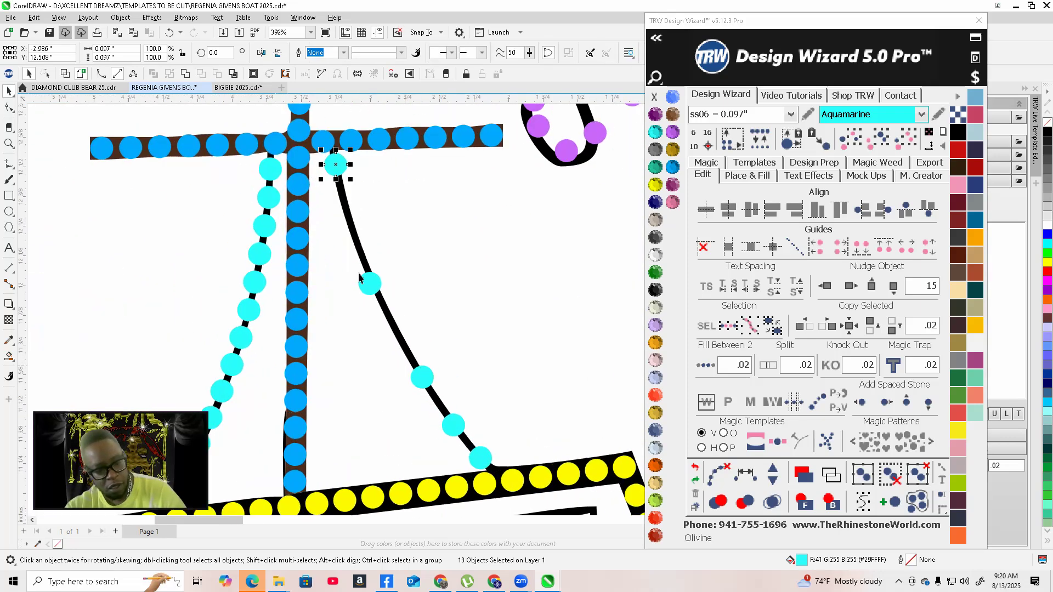
{"action": "left_click", "coordinate": [420, 378], "text": "shift"}
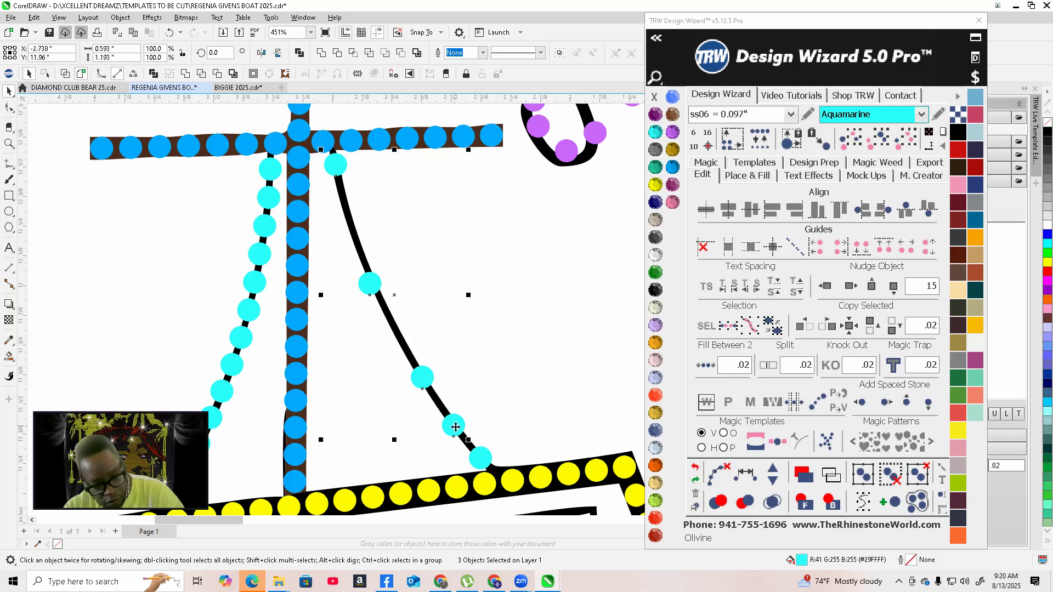
{"action": "left_click", "coordinate": [772, 472]}
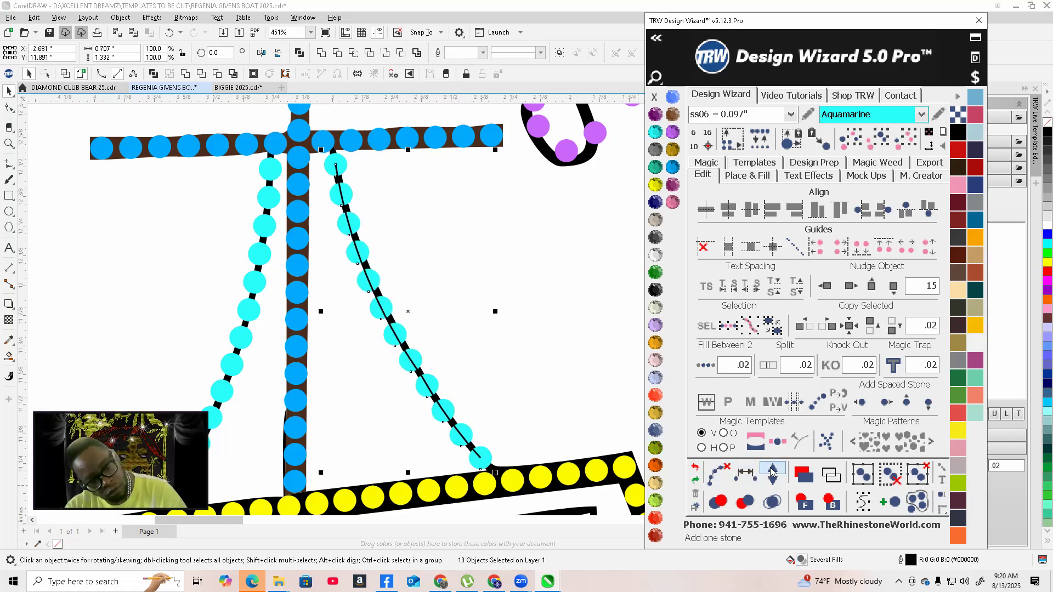
{"action": "left_click", "coordinate": [771, 471]}
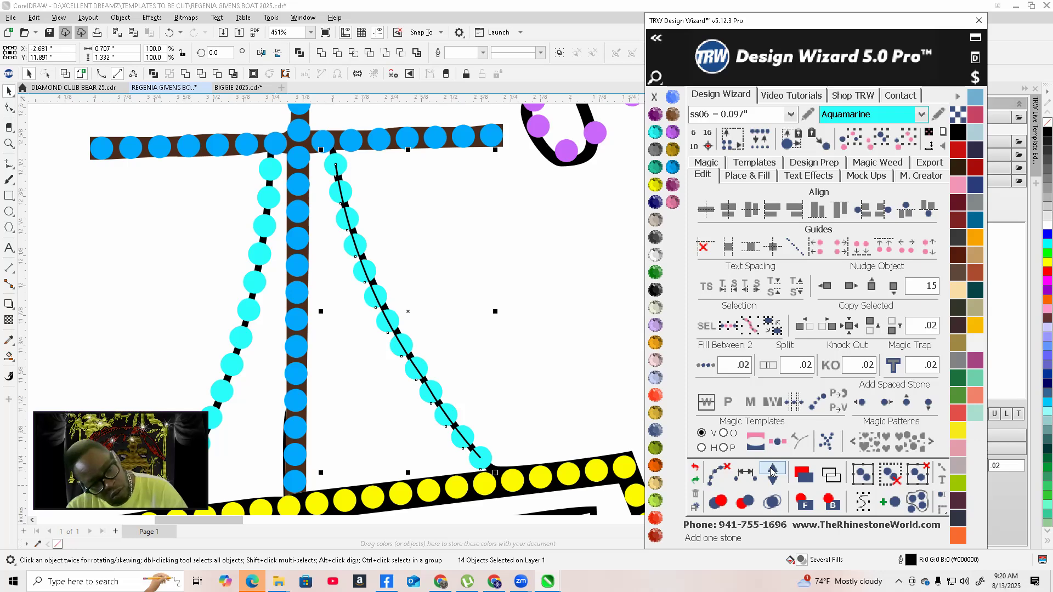
{"action": "left_click", "coordinate": [771, 479]}
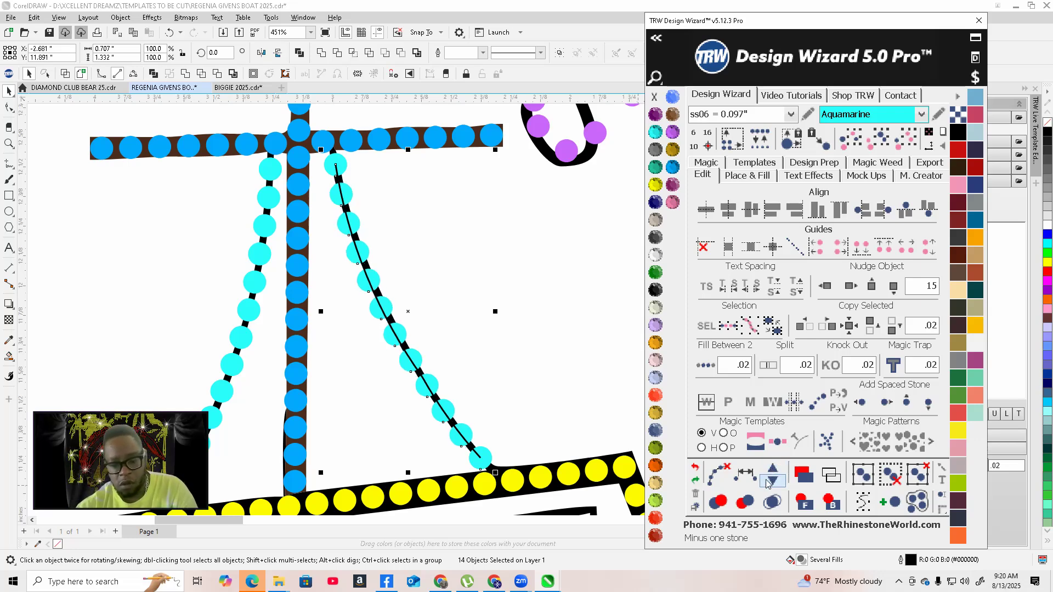
{"action": "left_click", "coordinate": [715, 474]}
Select the ship's outline curve and open Place & Fill with the Add Stones option turned off
{"action": "scroll", "coordinate": [448, 349], "scroll_direction": "down", "scroll_amount": 3}
{"action": "scroll", "coordinate": [448, 349], "scroll_direction": "down", "scroll_amount": 6}
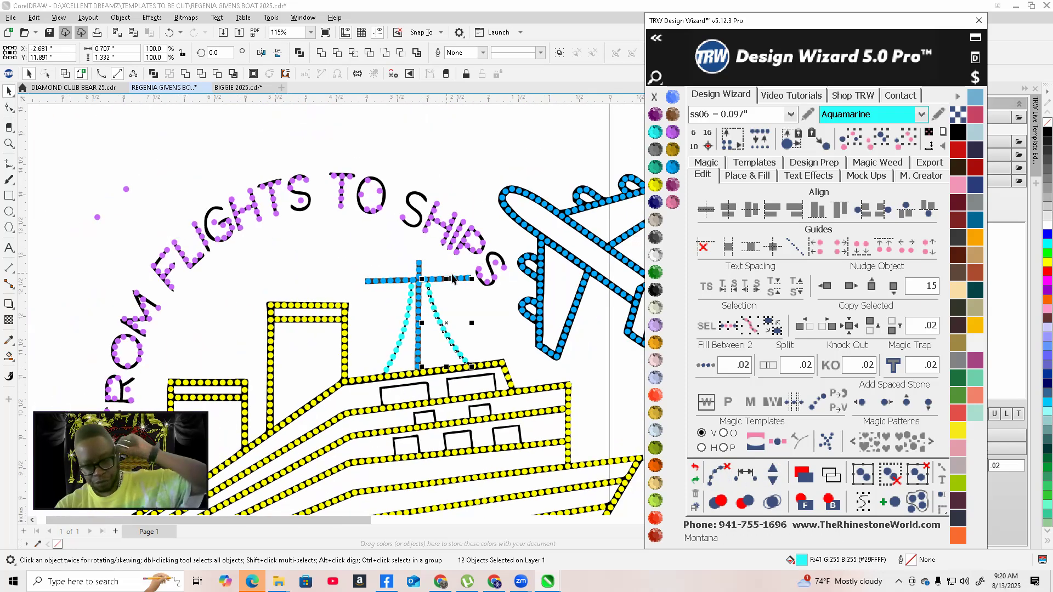
{"action": "left_click", "coordinate": [360, 344]}
{"action": "scroll", "coordinate": [360, 344], "scroll_direction": "up", "scroll_amount": 10}
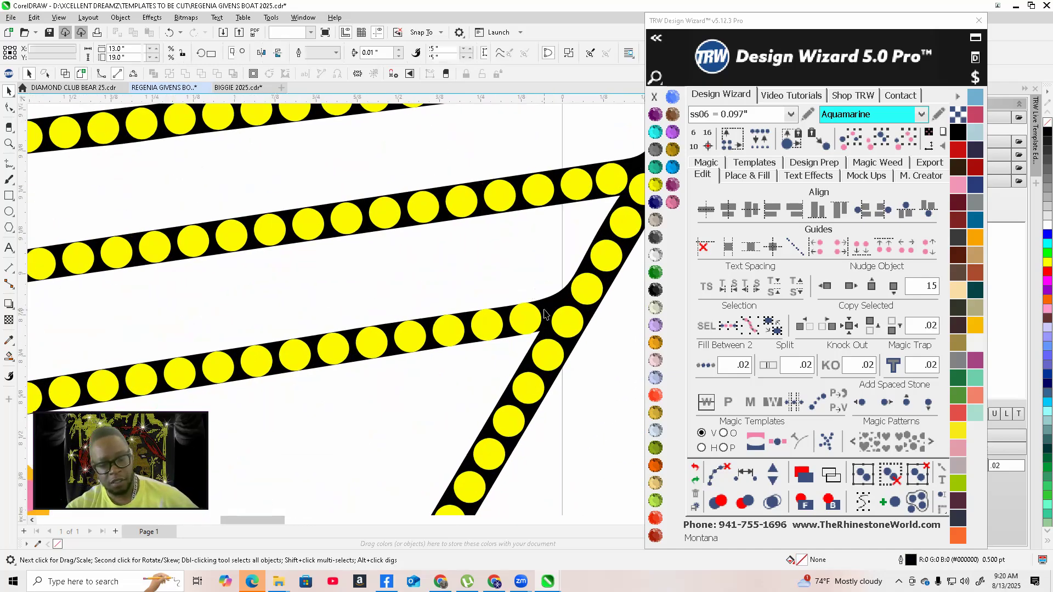
{"action": "scroll", "coordinate": [544, 314], "scroll_direction": "down", "scroll_amount": 8}
{"action": "left_click", "coordinate": [546, 320]}
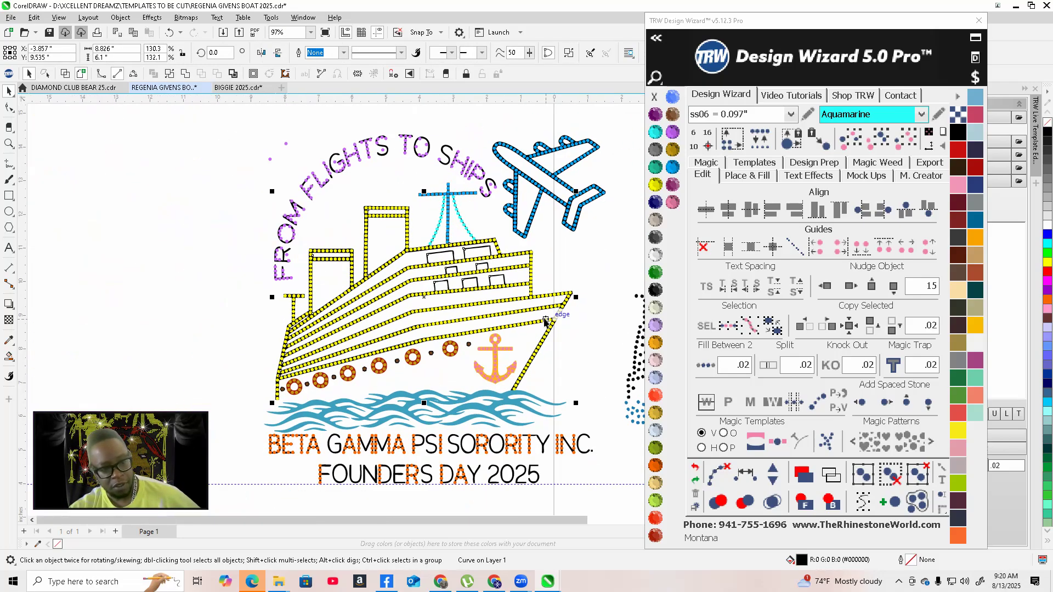
{"action": "scroll", "coordinate": [449, 337], "scroll_direction": "down", "scroll_amount": 2}
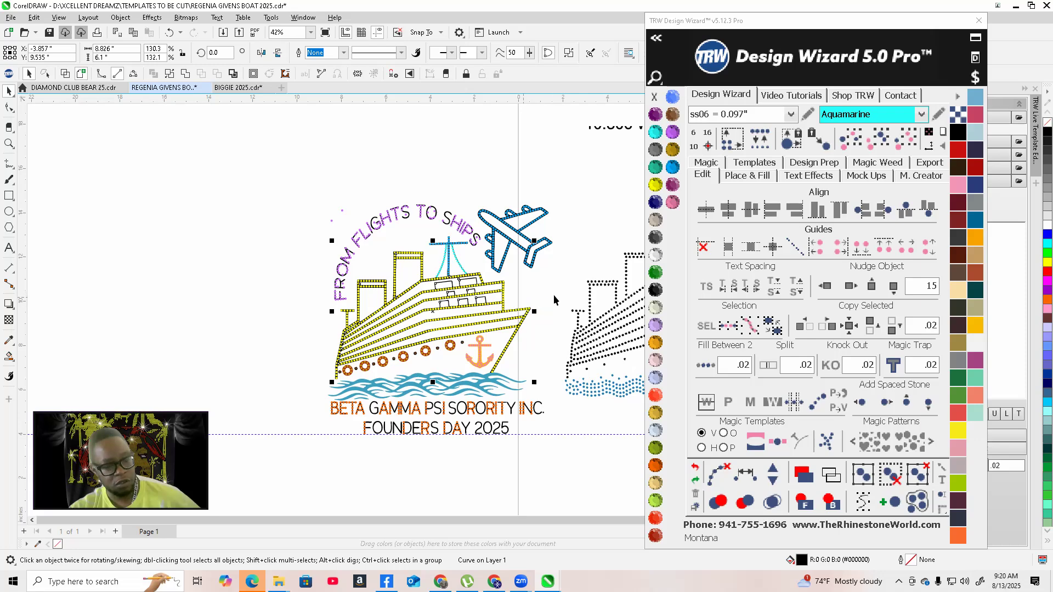
{"action": "left_click", "coordinate": [747, 177]}
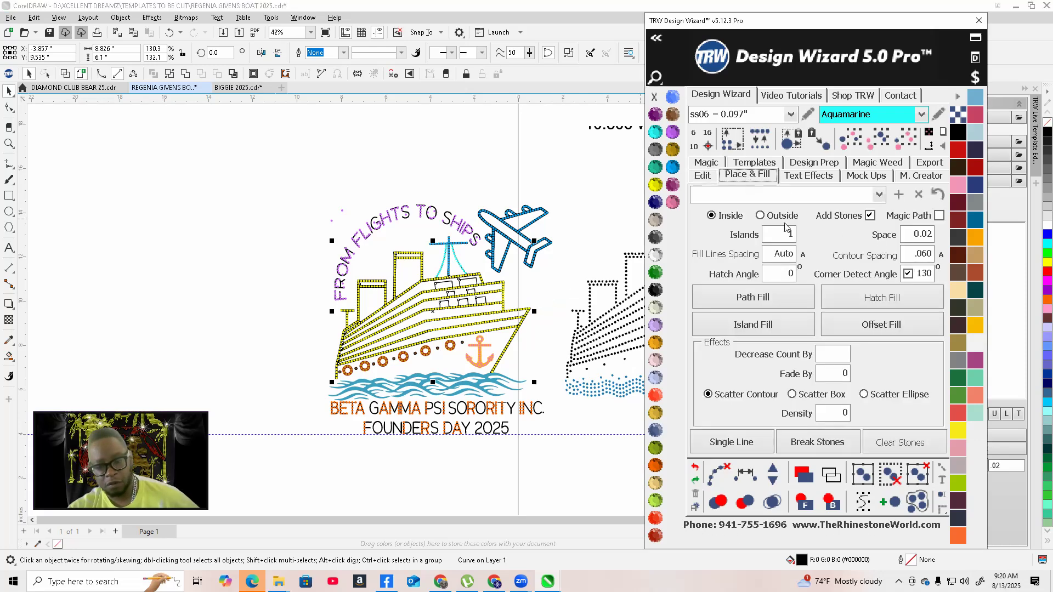
{"action": "left_click", "coordinate": [869, 216]}
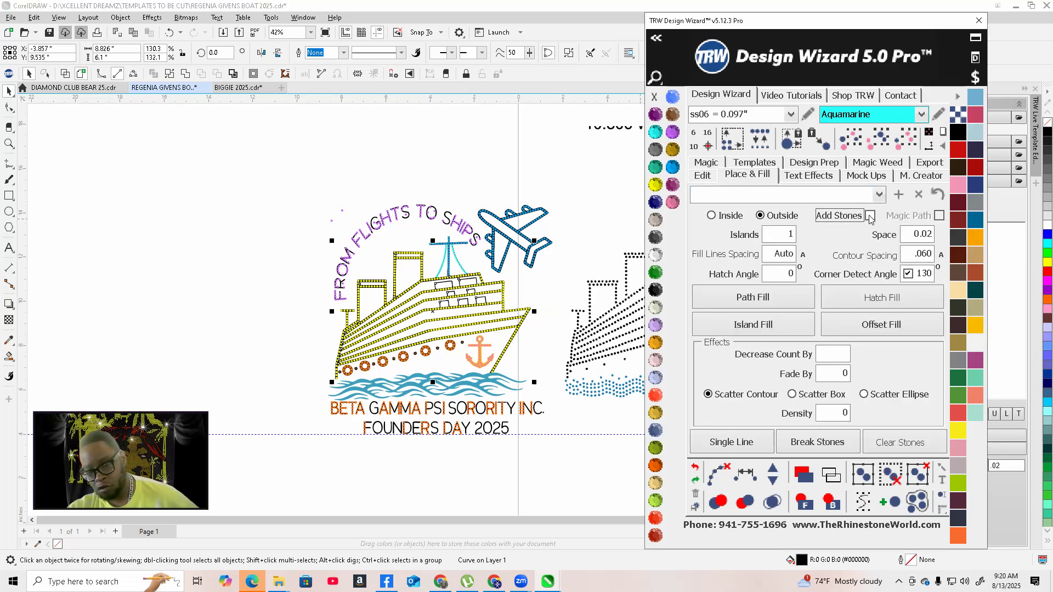
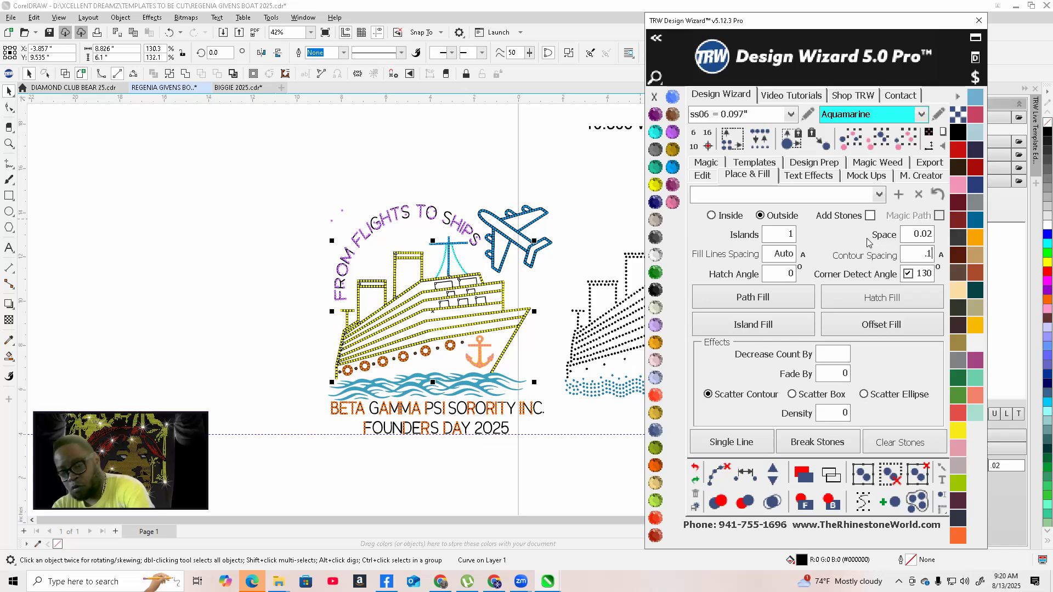
Create an island fill around the selected ship outline
{"action": "left_click", "coordinate": [752, 327]}
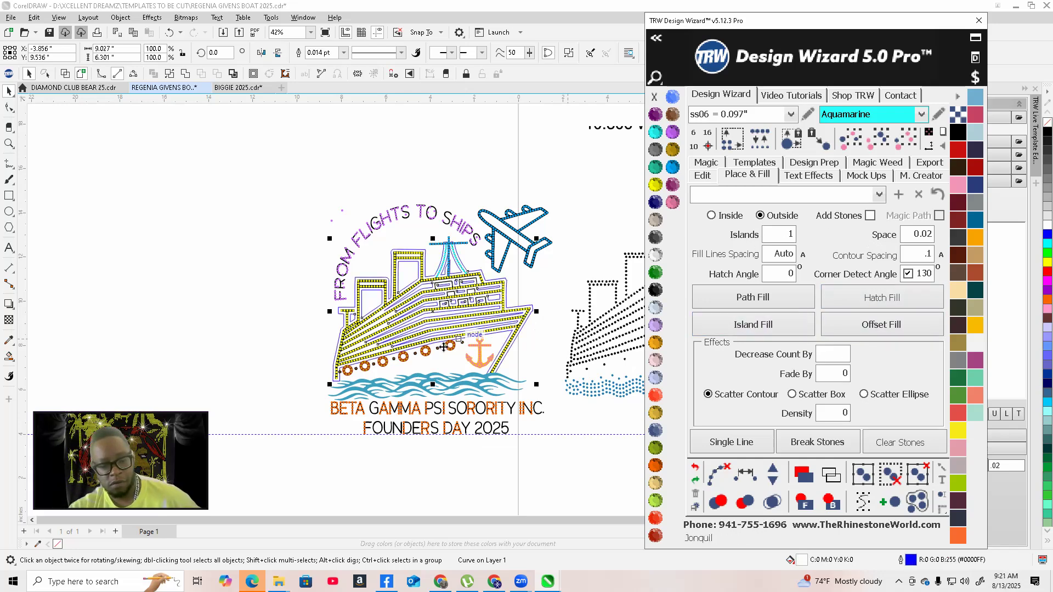
{"action": "scroll", "coordinate": [407, 340], "scroll_direction": "up", "scroll_amount": 3}
{"action": "scroll", "coordinate": [328, 321], "scroll_direction": "down", "scroll_amount": 3}
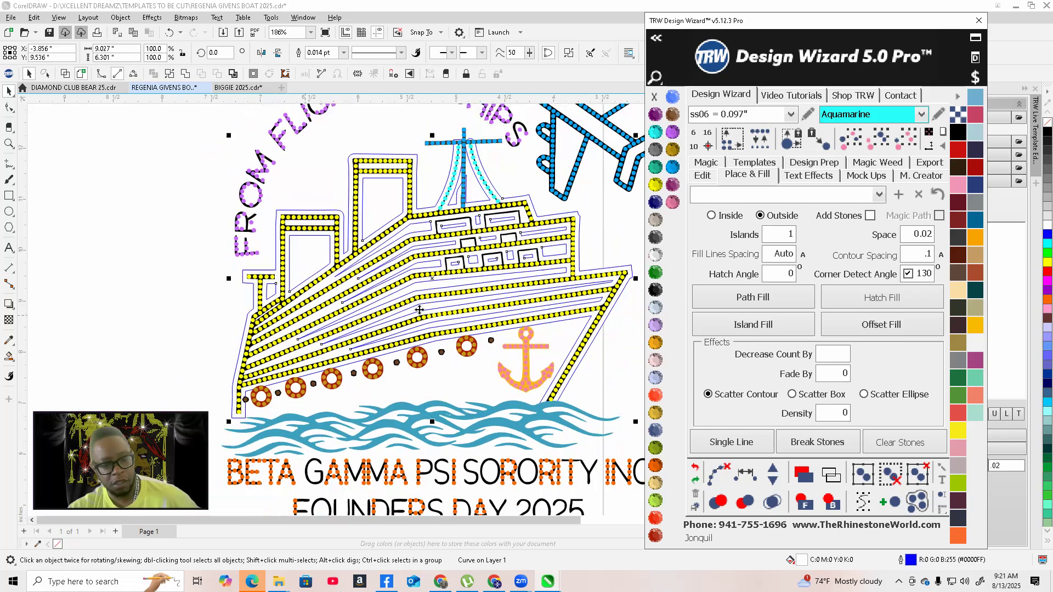
{"action": "scroll", "coordinate": [467, 208], "scroll_direction": "up", "scroll_amount": 4}
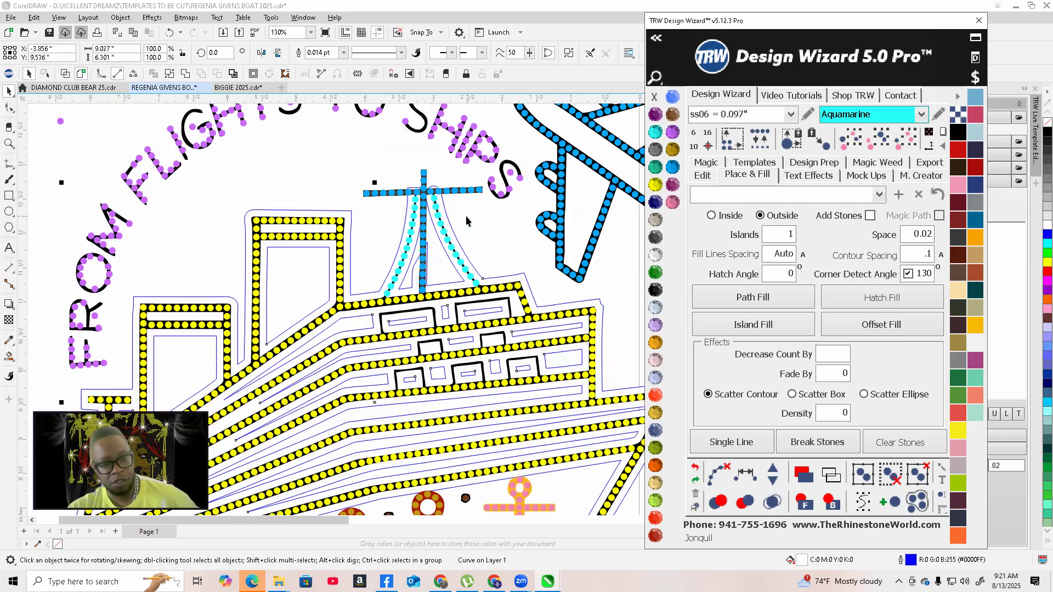
Fill the ship island Jet Black and undo that fill
{"action": "left_click", "coordinate": [657, 292]}
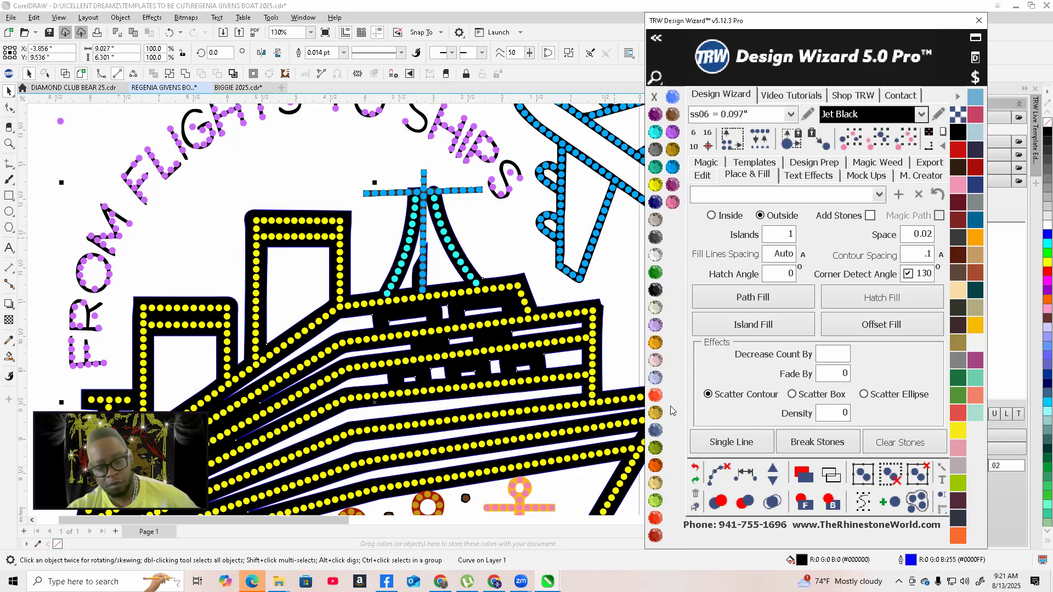
{"action": "left_click", "coordinate": [695, 469]}
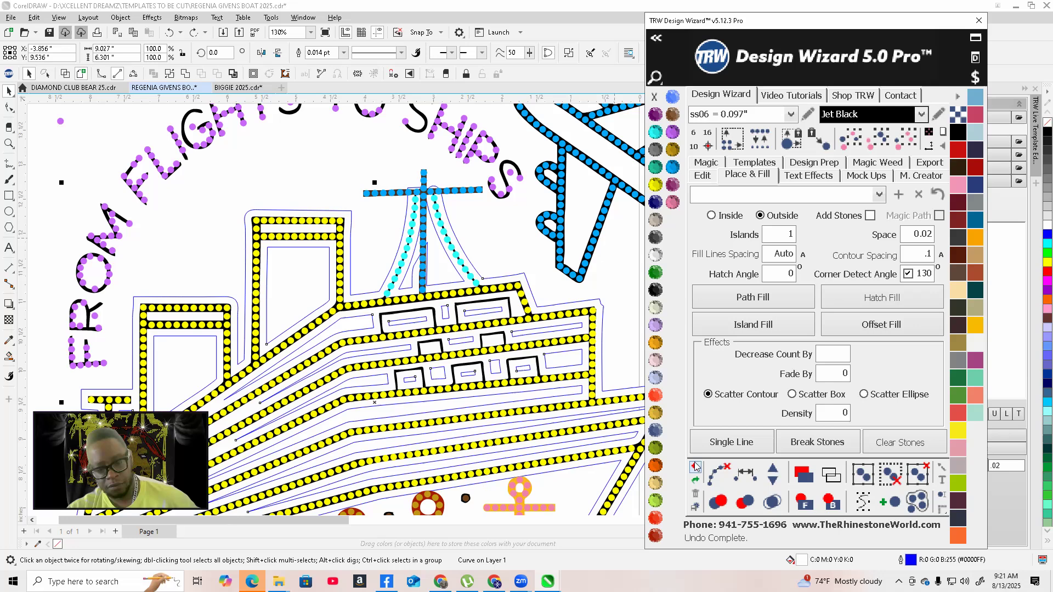
Fill the ship island Emerald and remove its outline
{"action": "left_click", "coordinate": [656, 274]}
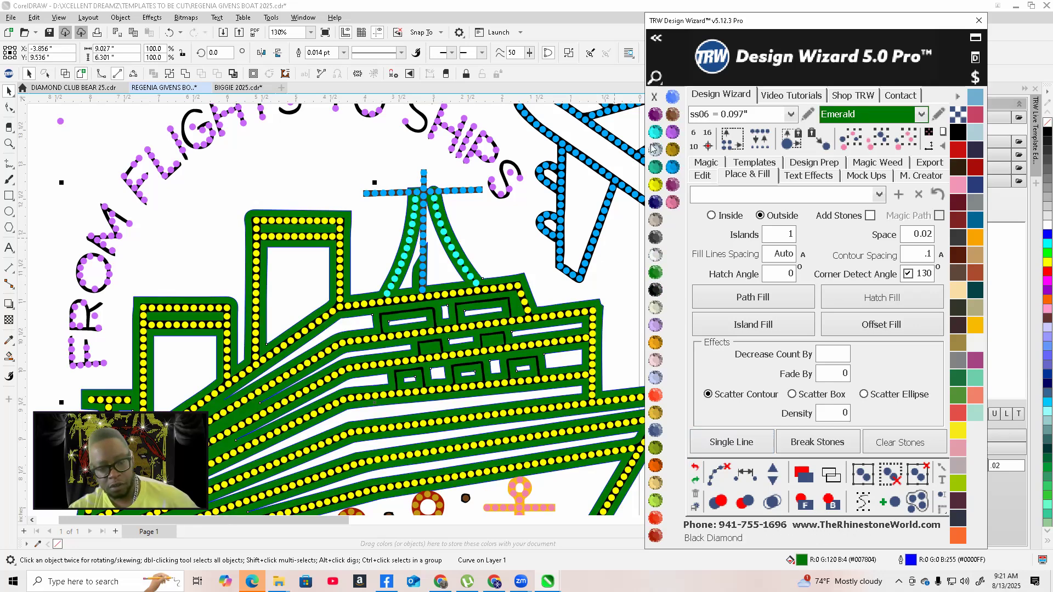
{"action": "right_click", "coordinate": [655, 99]}
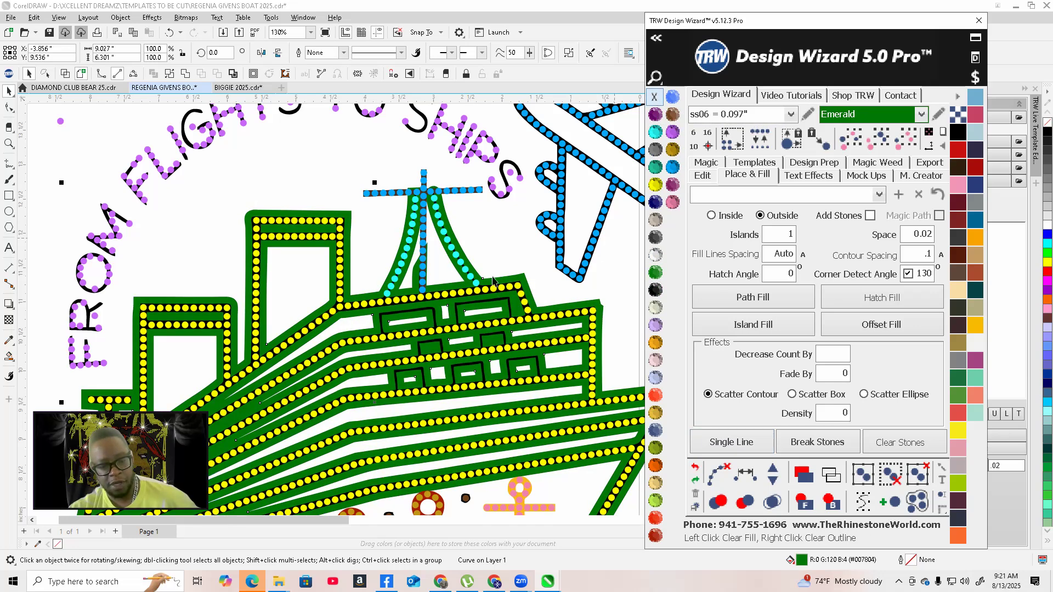
{"action": "scroll", "coordinate": [577, 310], "scroll_direction": "down", "scroll_amount": 3}
{"action": "scroll", "coordinate": [577, 310], "scroll_direction": "up", "scroll_amount": 2}
{"action": "scroll", "coordinate": [577, 310], "scroll_direction": "up", "scroll_amount": 10}
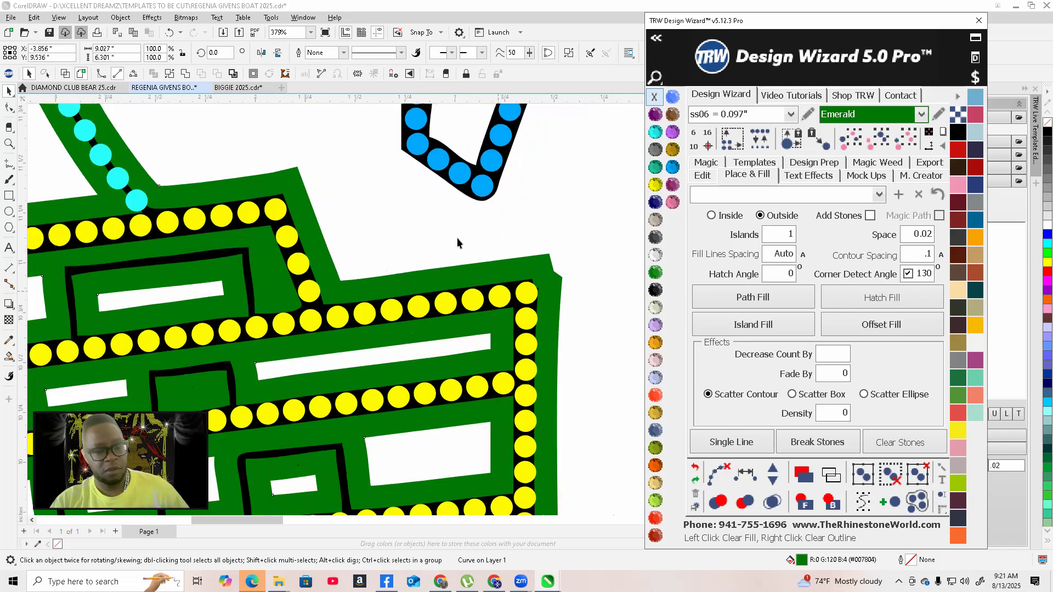
Select the ship's black line artwork behind the yellow stones and recolour it Crystal
{"action": "left_click", "coordinate": [455, 232]}
{"action": "scroll", "coordinate": [439, 336], "scroll_direction": "down", "scroll_amount": 2}
{"action": "scroll", "coordinate": [439, 329], "scroll_direction": "up", "scroll_amount": 4}
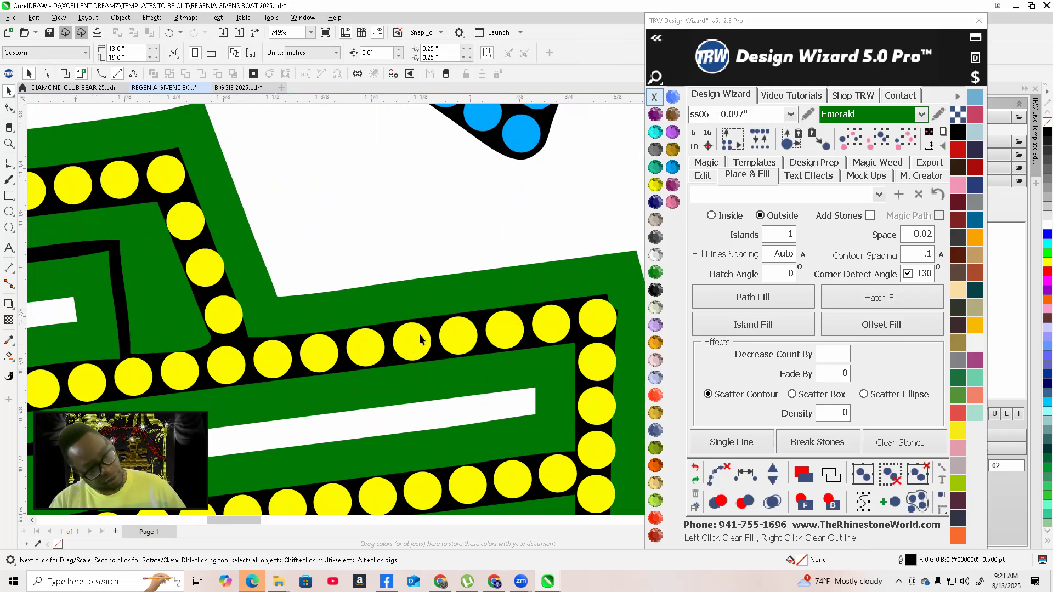
{"action": "left_click", "coordinate": [441, 317]}
{"action": "scroll", "coordinate": [441, 318], "scroll_direction": "down", "scroll_amount": 7}
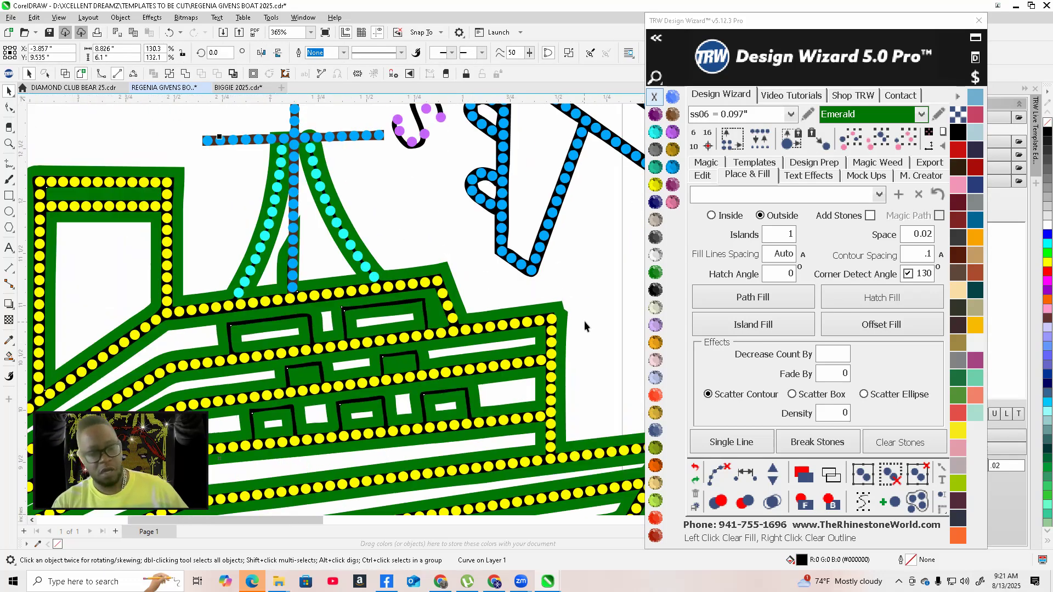
{"action": "left_click", "coordinate": [656, 256]}
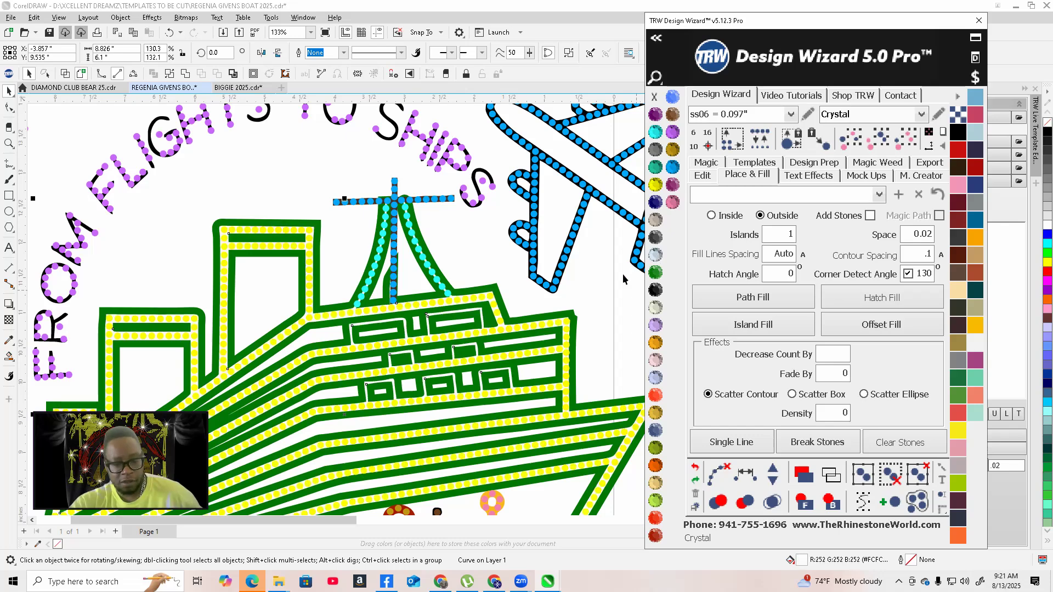
Select the Emerald island together with the ship's line artwork and combine the two shapes
{"action": "scroll", "coordinate": [570, 362], "scroll_direction": "down", "scroll_amount": 5}
{"action": "scroll", "coordinate": [577, 366], "scroll_direction": "up", "scroll_amount": 7}
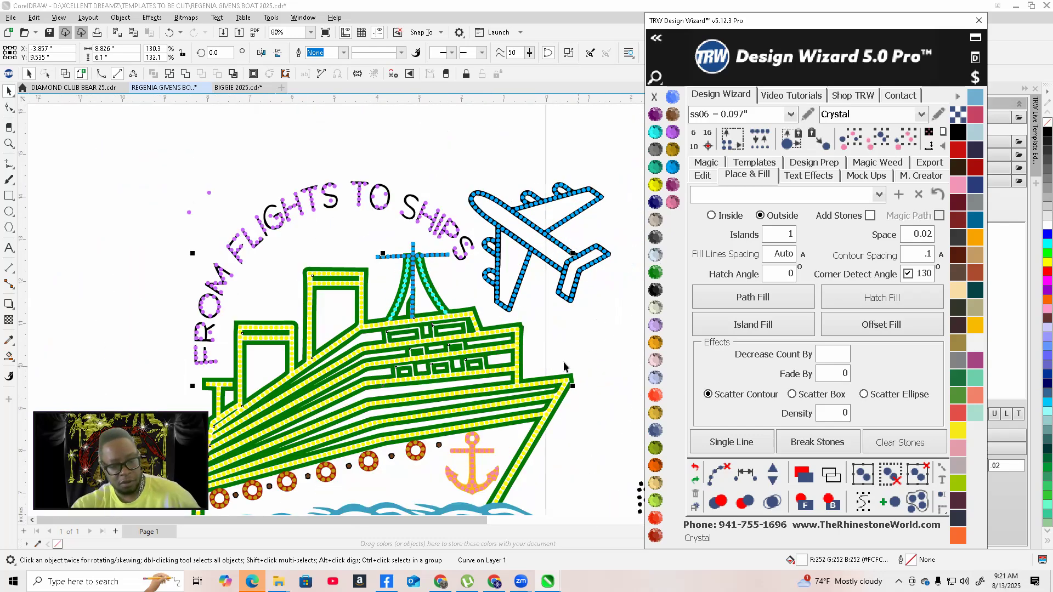
{"action": "scroll", "coordinate": [453, 275], "scroll_direction": "up", "scroll_amount": 3}
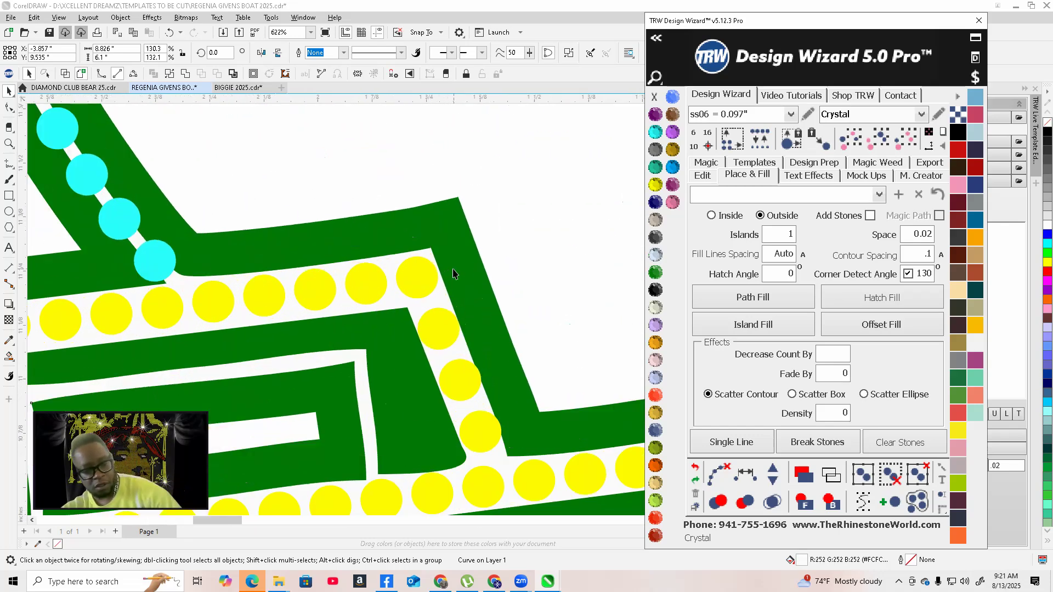
{"action": "left_click", "coordinate": [474, 293], "text": "shift"}
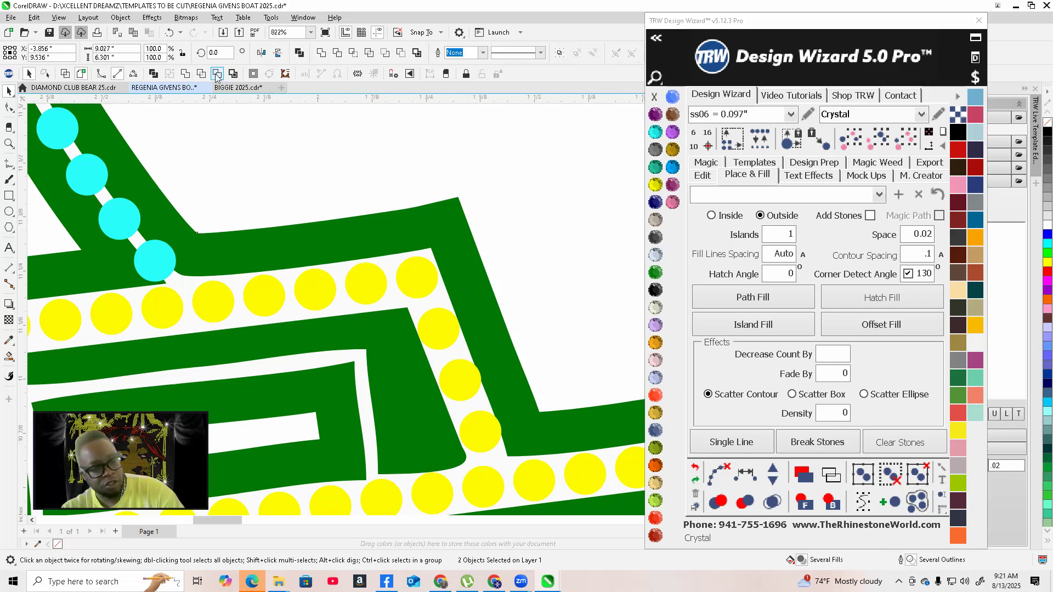
{"action": "left_click", "coordinate": [216, 76]}
Set the ship island's backing colour to Jet Black
{"action": "scroll", "coordinate": [420, 310], "scroll_direction": "down", "scroll_amount": 6}
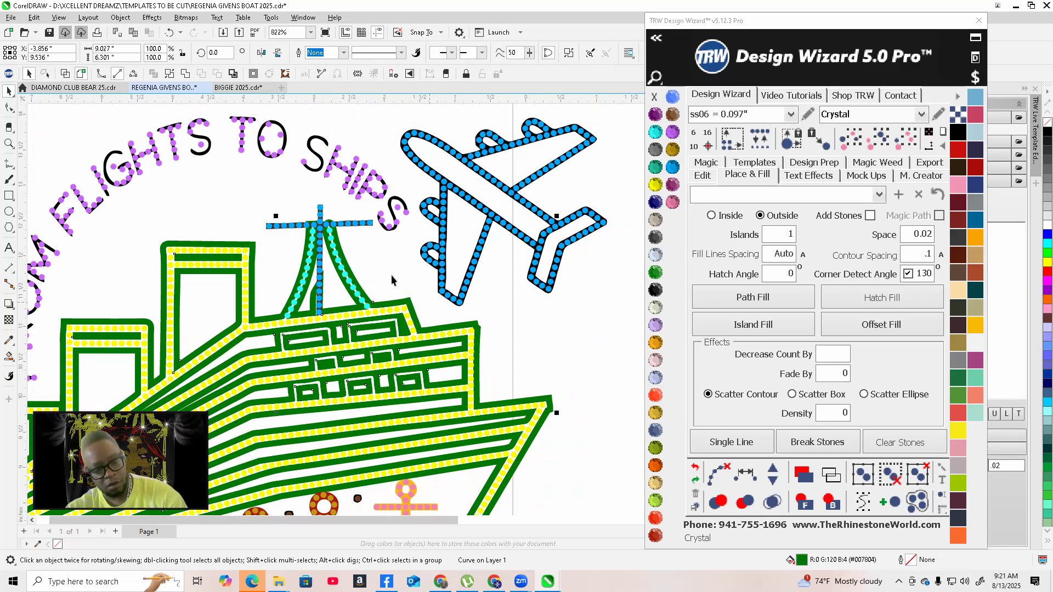
{"action": "left_click", "coordinate": [397, 291]}
{"action": "scroll", "coordinate": [396, 290], "scroll_direction": "up", "scroll_amount": 3}
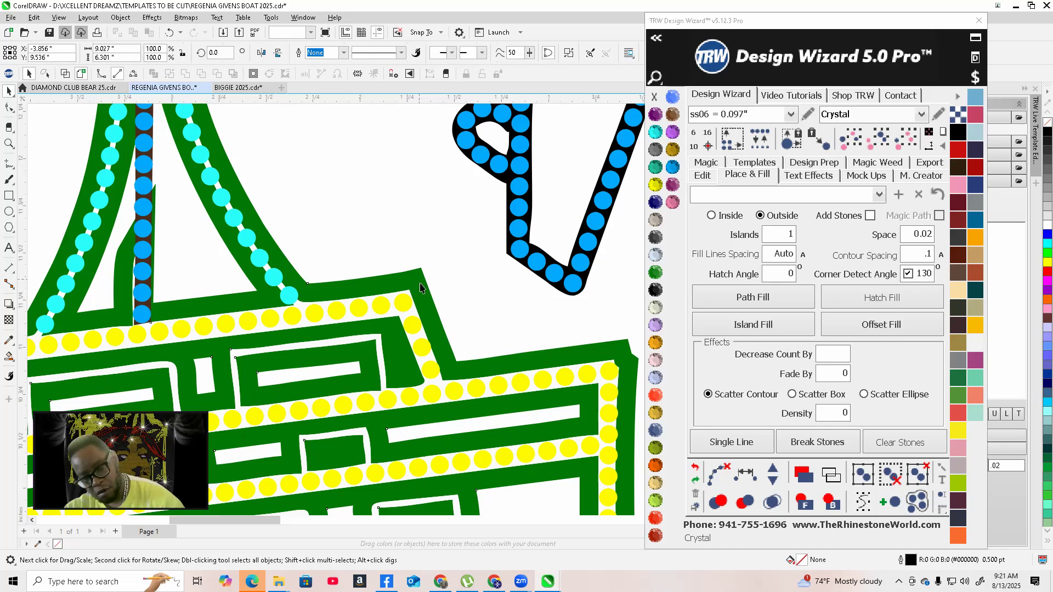
{"action": "left_click", "coordinate": [420, 284]}
{"action": "scroll", "coordinate": [420, 284], "scroll_direction": "down", "scroll_amount": 3}
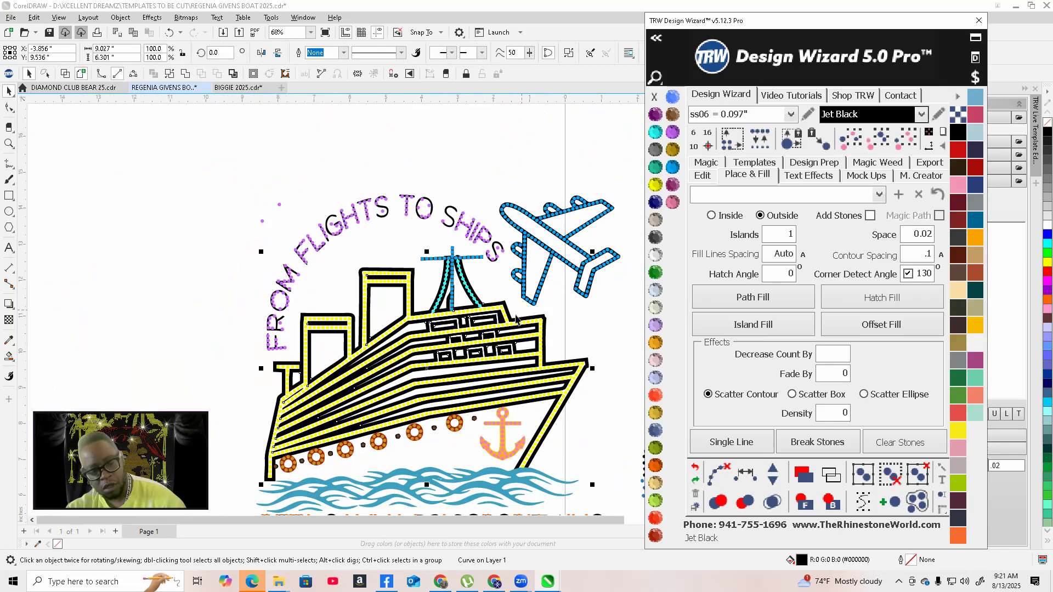
{"action": "scroll", "coordinate": [515, 318], "scroll_direction": "down", "scroll_amount": 1}
{"action": "left_click", "coordinate": [284, 353]}
{"action": "scroll", "coordinate": [500, 330], "scroll_direction": "up", "scroll_amount": 3}
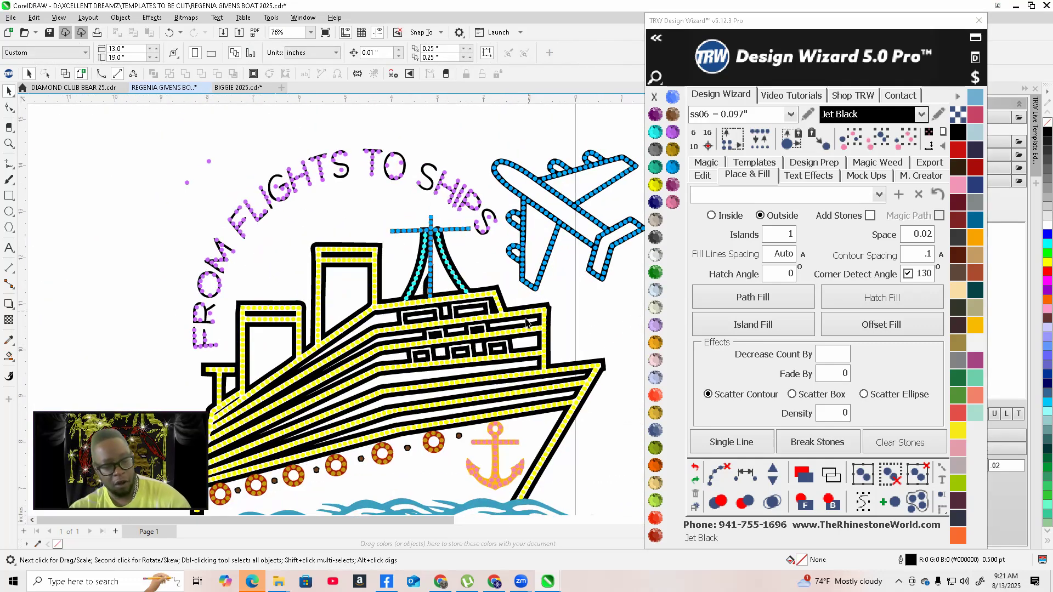
Inspect the yellow stone rows and porthole rings along the ship's hull
{"action": "scroll", "coordinate": [529, 374], "scroll_direction": "down", "scroll_amount": 3}
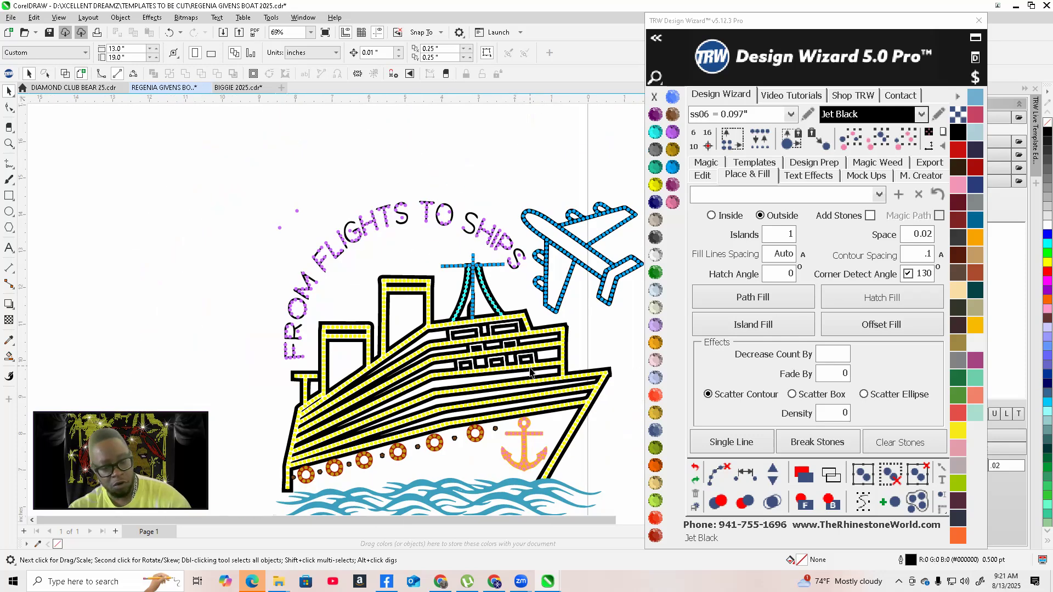
{"action": "scroll", "coordinate": [509, 408], "scroll_direction": "up", "scroll_amount": 4}
{"action": "scroll", "coordinate": [510, 409], "scroll_direction": "up", "scroll_amount": 3}
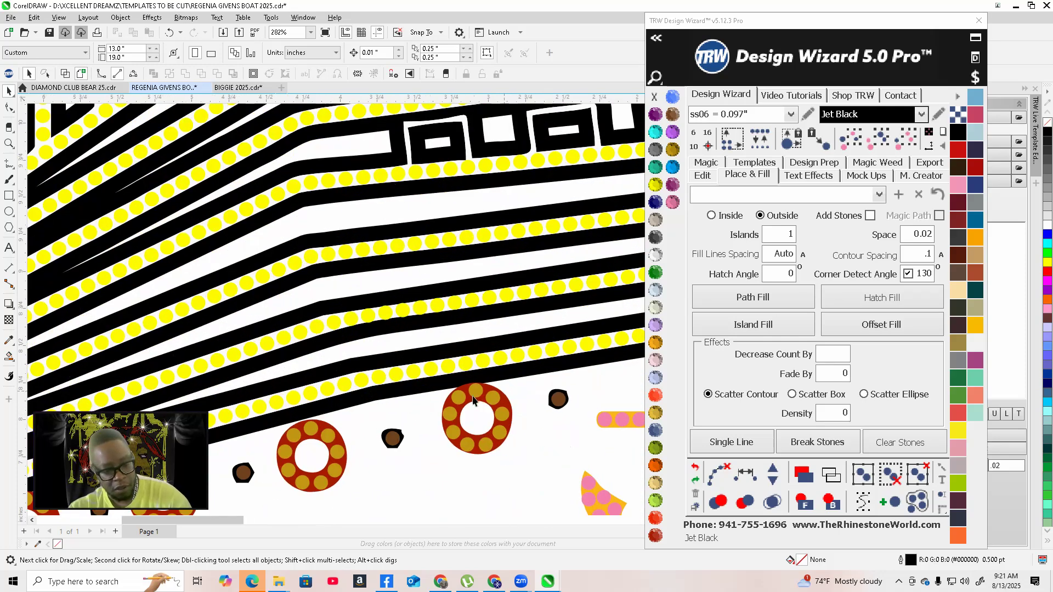
{"action": "scroll", "coordinate": [561, 429], "scroll_direction": "down", "scroll_amount": 2}
{"action": "scroll", "coordinate": [561, 429], "scroll_direction": "down", "scroll_amount": 5}
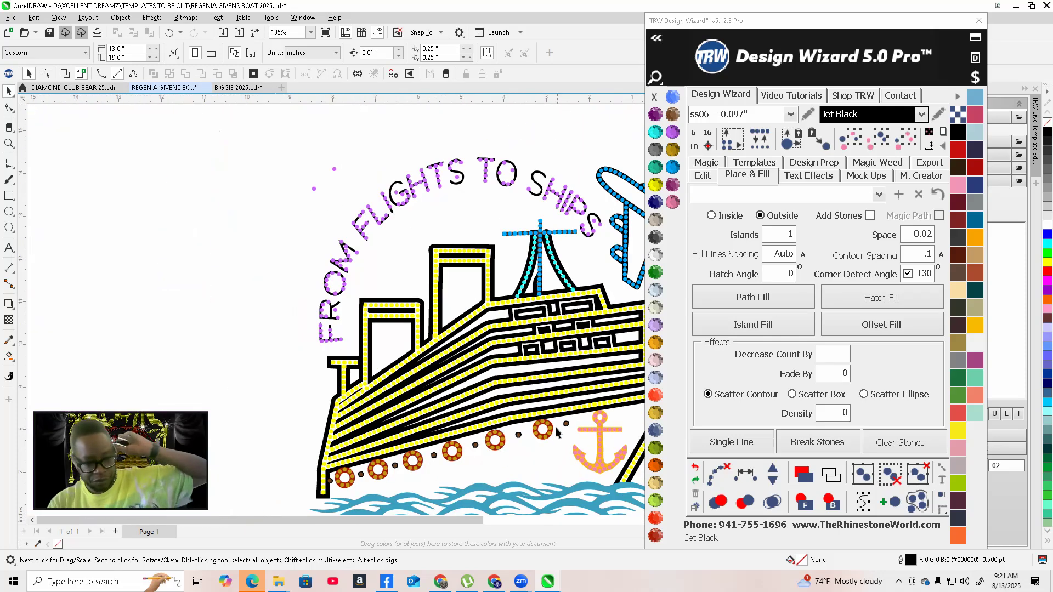
{"action": "scroll", "coordinate": [381, 461], "scroll_direction": "up", "scroll_amount": 4}
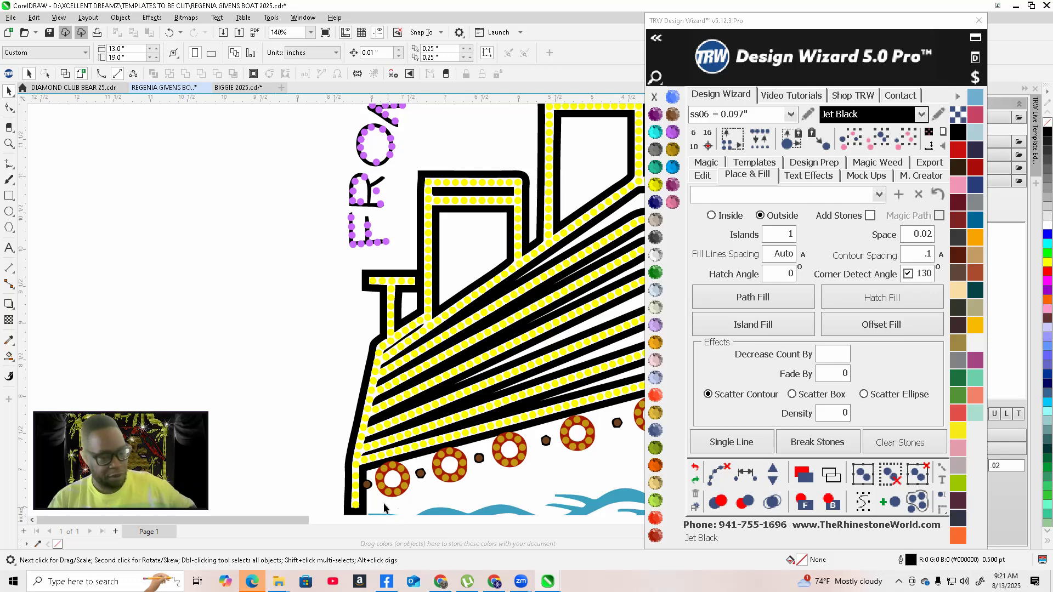
{"action": "scroll", "coordinate": [384, 507], "scroll_direction": "up", "scroll_amount": 4}
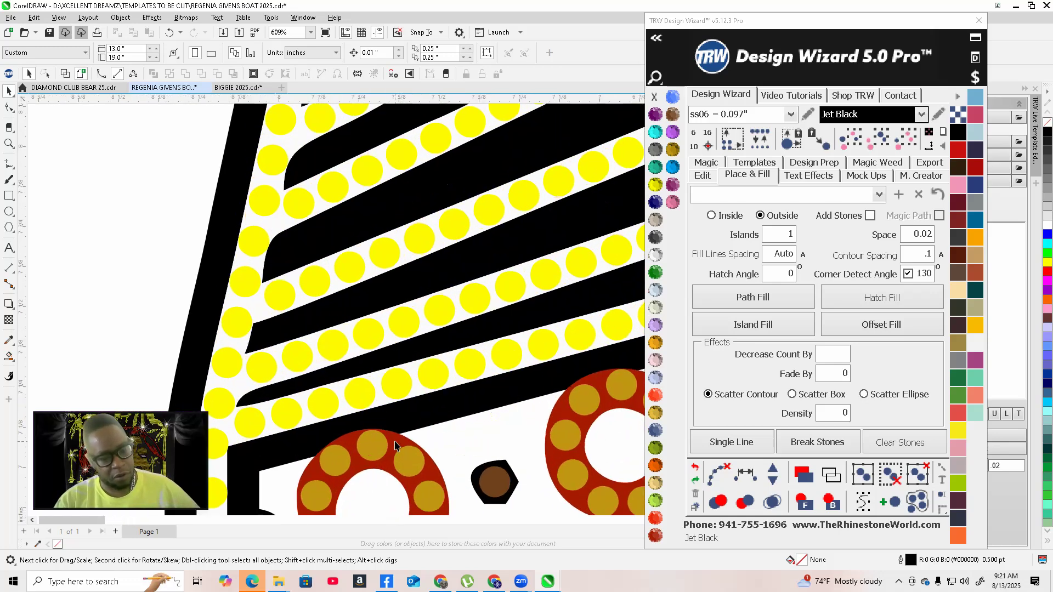
Select one porthole ring and try to select all matching objects
{"action": "left_click", "coordinate": [395, 445]}
{"action": "scroll", "coordinate": [395, 445], "scroll_direction": "down", "scroll_amount": 4}
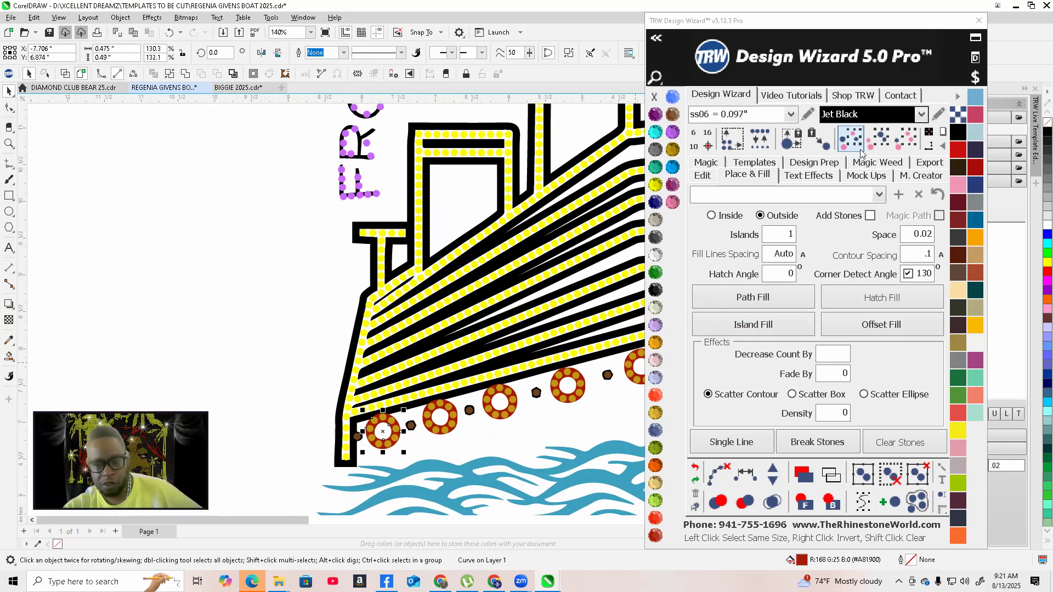
{"action": "left_click", "coordinate": [877, 139]}
Switch the view to wireframe and back to inspect the hull stones and portholes
{"action": "scroll", "coordinate": [229, 418], "scroll_direction": "down", "scroll_amount": 2}
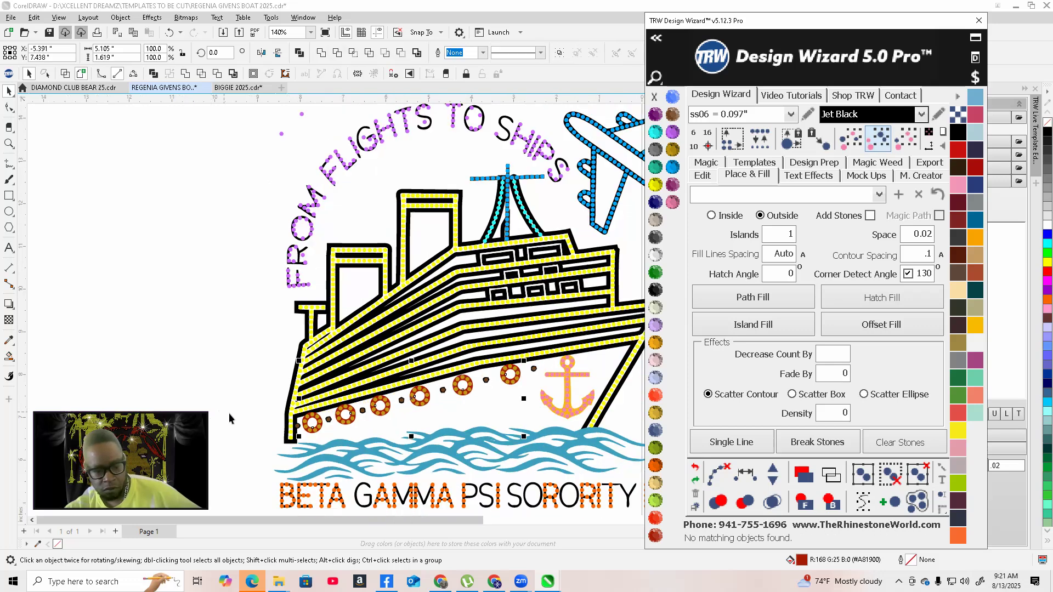
{"action": "scroll", "coordinate": [357, 401], "scroll_direction": "down", "scroll_amount": 3}
{"action": "scroll", "coordinate": [412, 402], "scroll_direction": "up", "scroll_amount": 3}
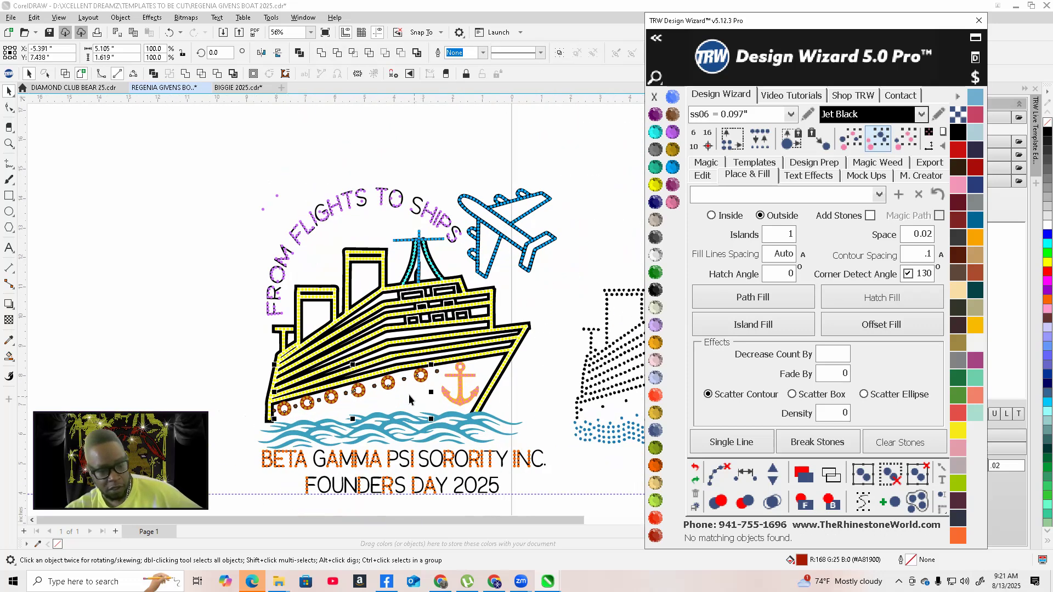
{"action": "scroll", "coordinate": [486, 405], "scroll_direction": "down", "scroll_amount": 2}
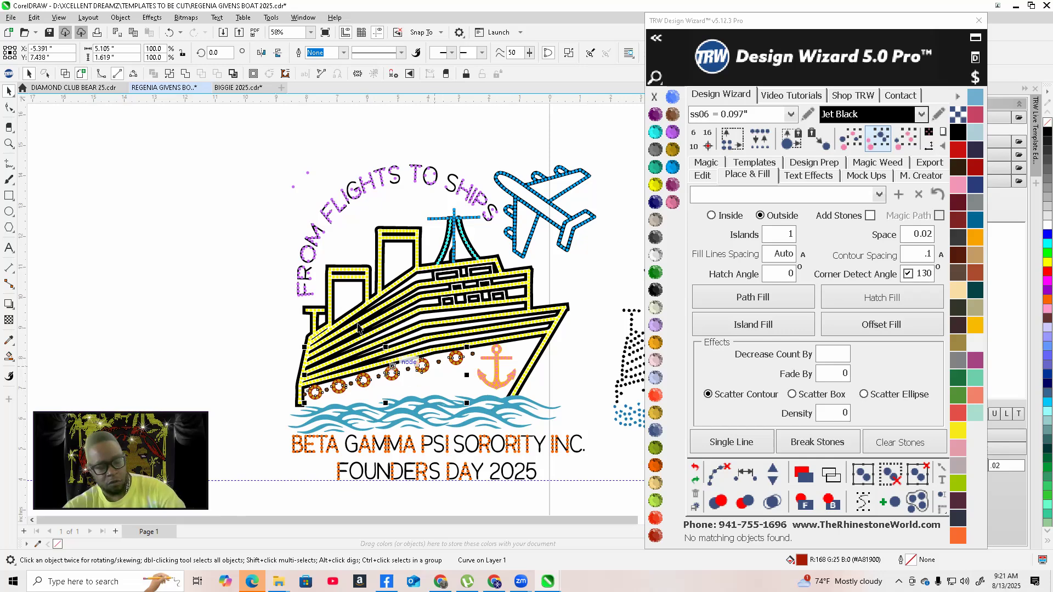
{"action": "scroll", "coordinate": [357, 327], "scroll_direction": "up", "scroll_amount": 5}
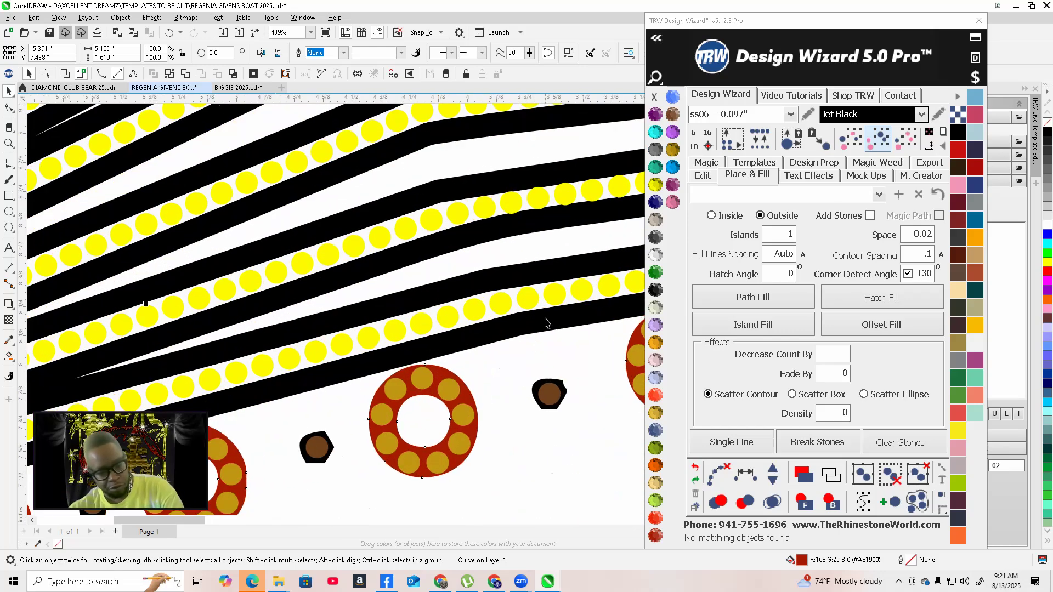
{"action": "scroll", "coordinate": [545, 324], "scroll_direction": "down", "scroll_amount": 4}
{"action": "scroll", "coordinate": [587, 317], "scroll_direction": "up", "scroll_amount": 3}
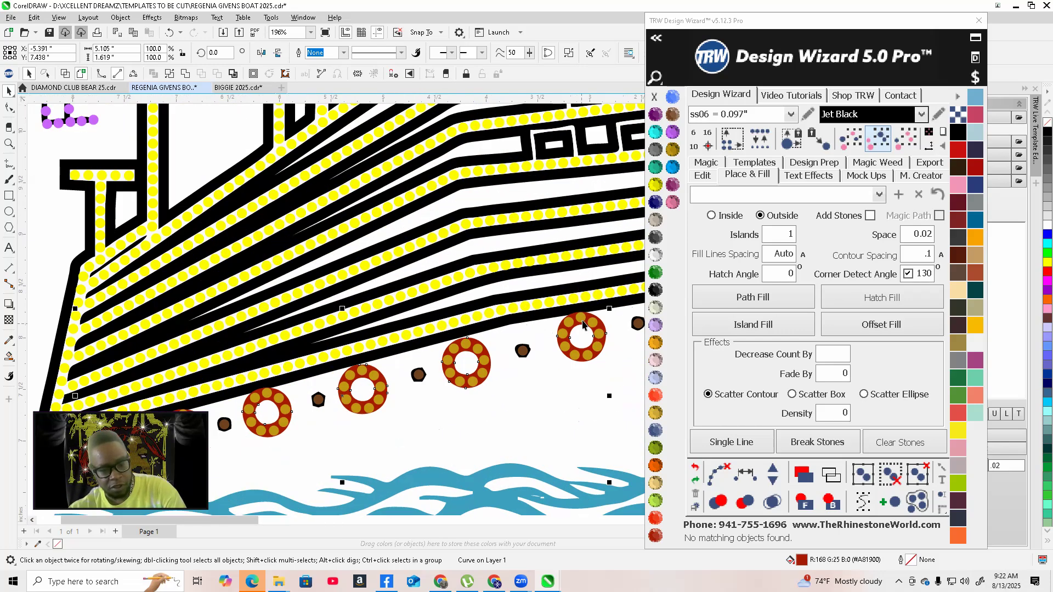
{"action": "scroll", "coordinate": [586, 317], "scroll_direction": "up", "scroll_amount": 3}
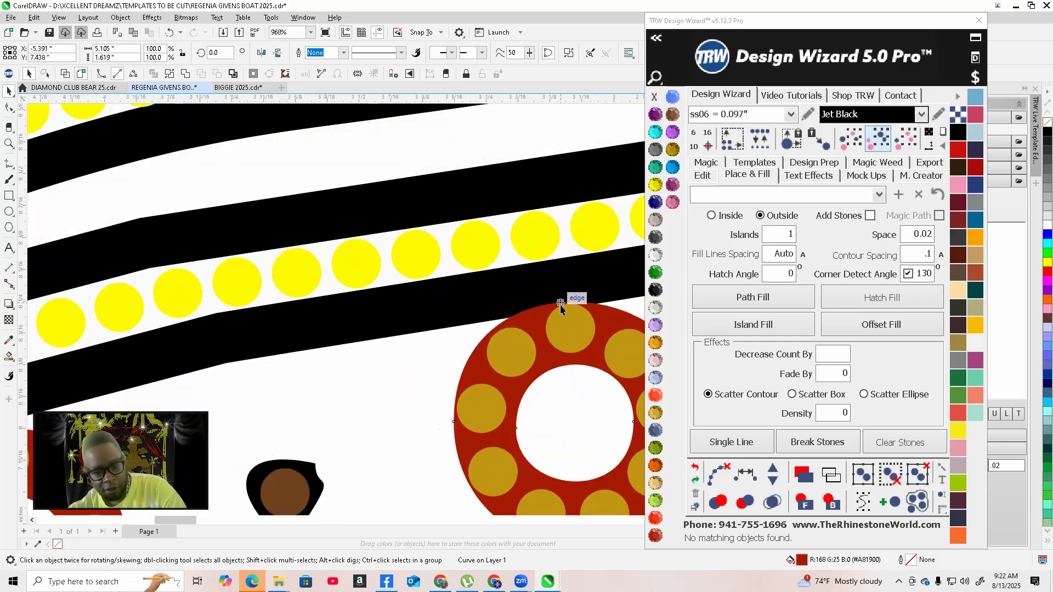
{"action": "left_click", "coordinate": [64, 74]}
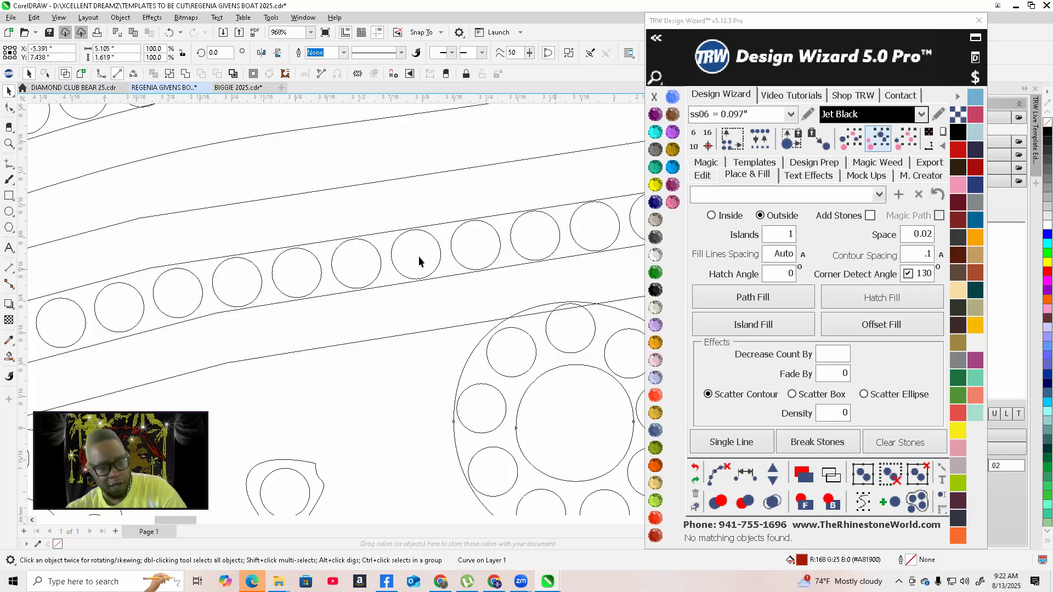
{"action": "left_click", "coordinate": [82, 73]}
{"action": "scroll", "coordinate": [514, 360], "scroll_direction": "down", "scroll_amount": 7}
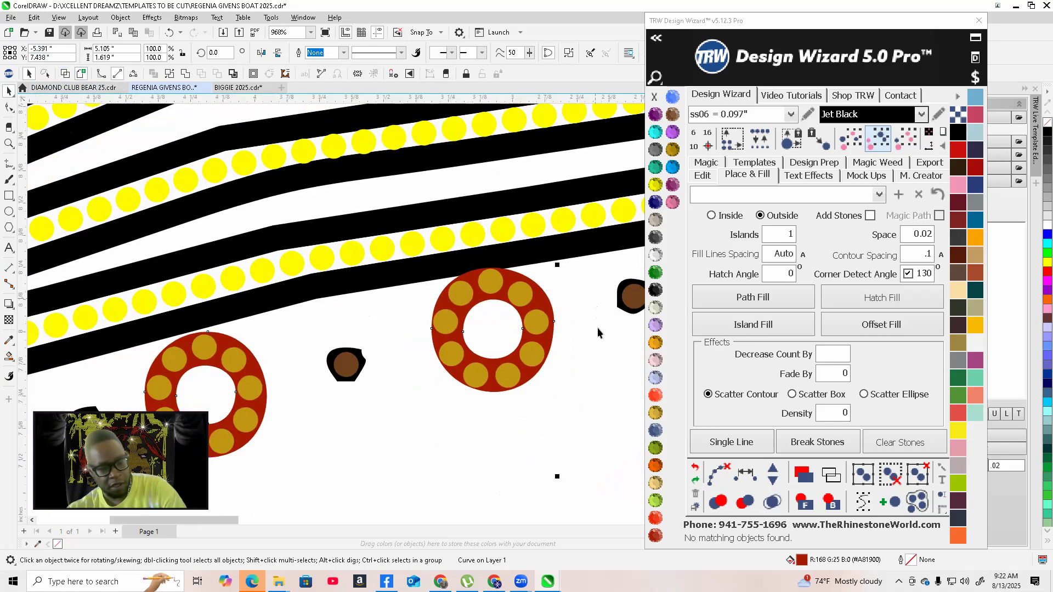
{"action": "scroll", "coordinate": [512, 357], "scroll_direction": "down", "scroll_amount": 2}
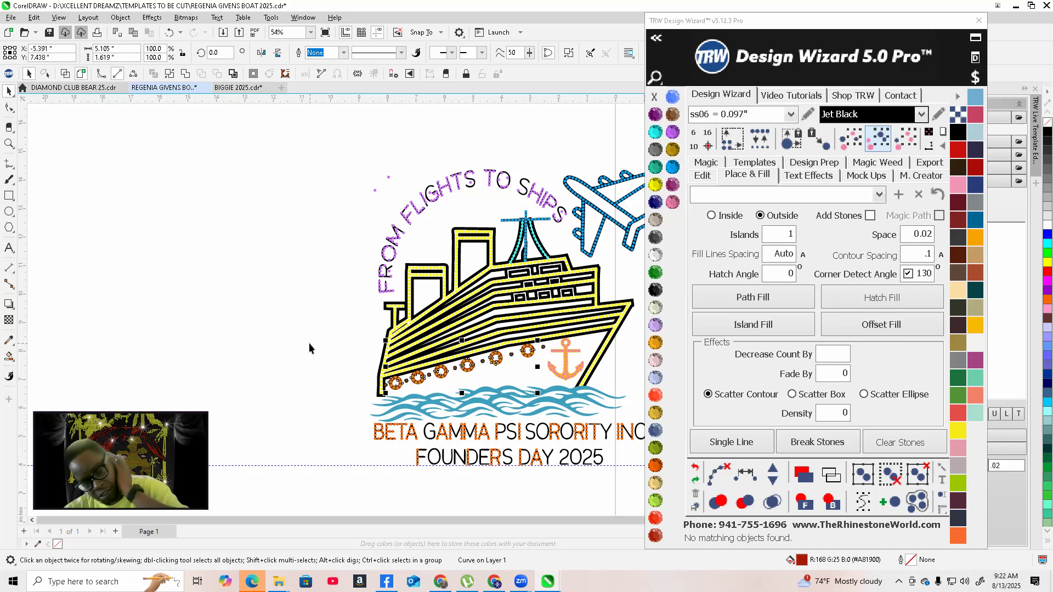
{"action": "left_click", "coordinate": [330, 339]}
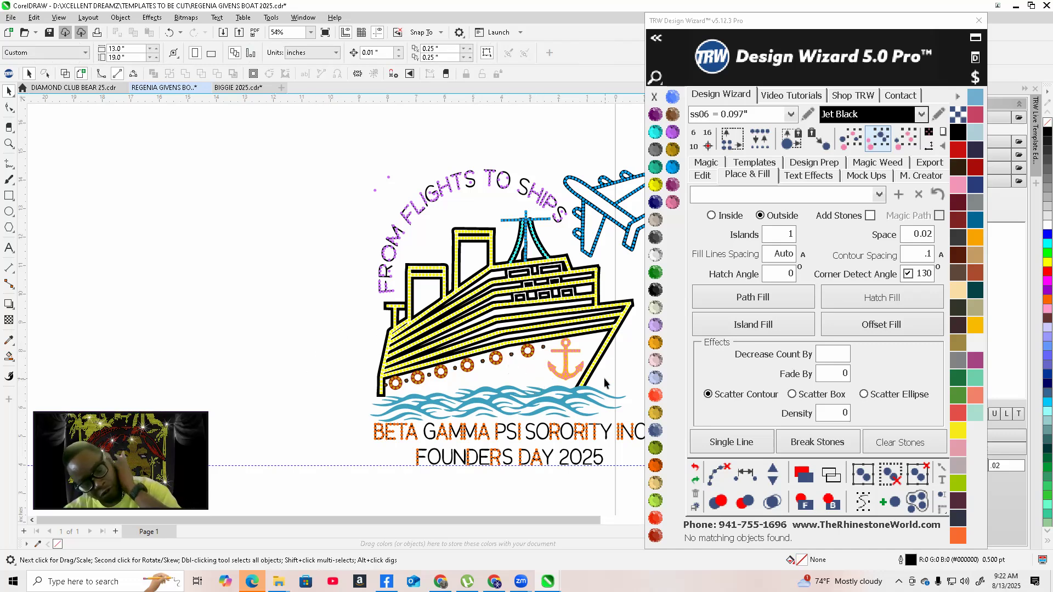
{"action": "scroll", "coordinate": [540, 379], "scroll_direction": "up", "scroll_amount": 4}
{"action": "scroll", "coordinate": [422, 320], "scroll_direction": "up", "scroll_amount": 3}
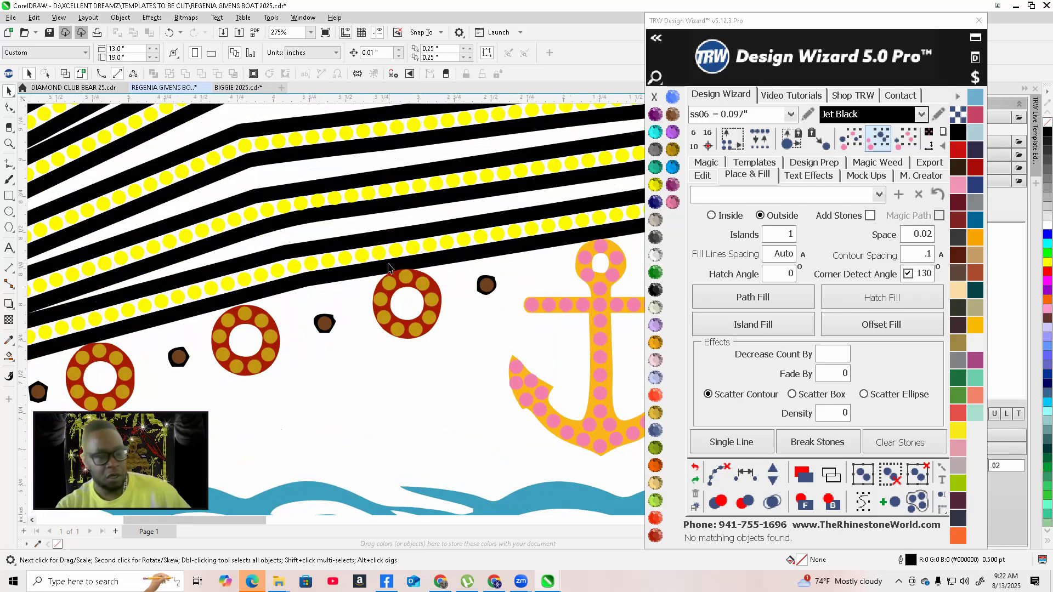
Zoom in on the portholes and small dots along the ship's hull to inspect them
{"action": "left_click", "coordinate": [398, 294]}
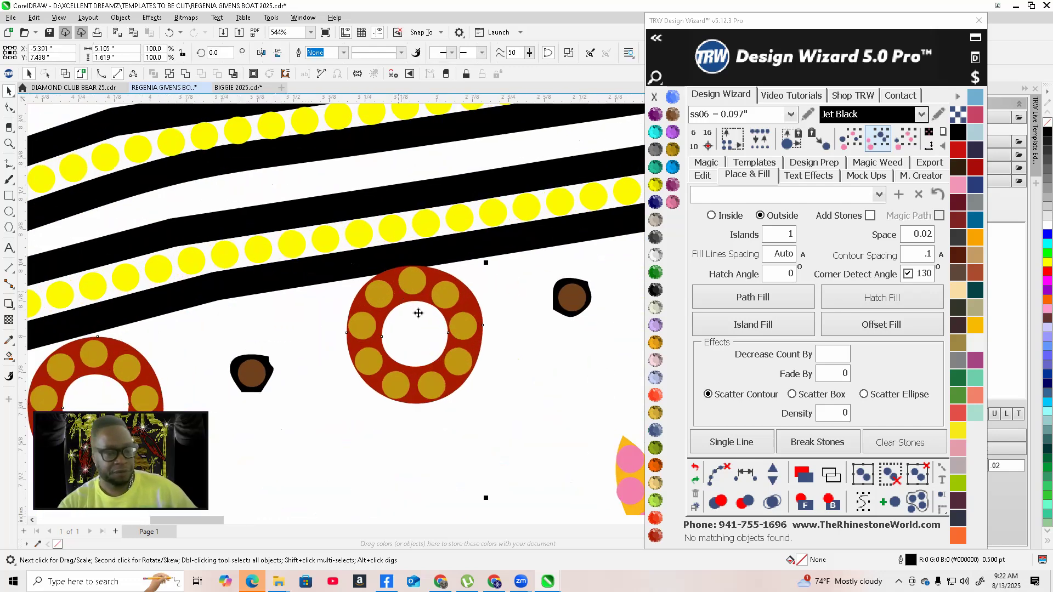
{"action": "scroll", "coordinate": [417, 304], "scroll_direction": "down", "scroll_amount": 3}
{"action": "scroll", "coordinate": [416, 301], "scroll_direction": "up", "scroll_amount": 3}
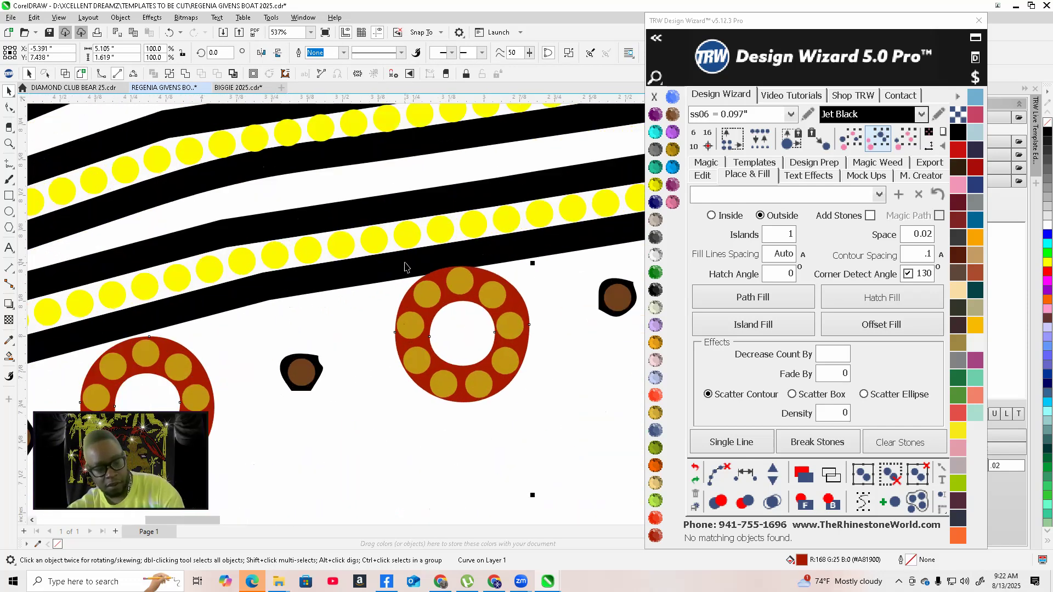
{"action": "left_click", "coordinate": [405, 263], "text": "shift"}
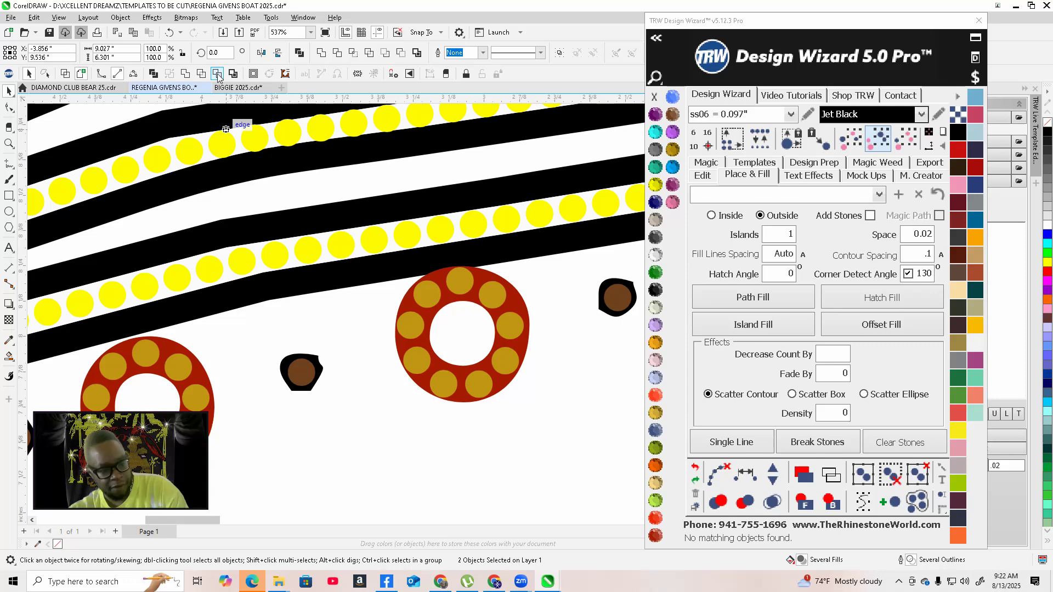
{"action": "scroll", "coordinate": [554, 357], "scroll_direction": "down", "scroll_amount": 10}
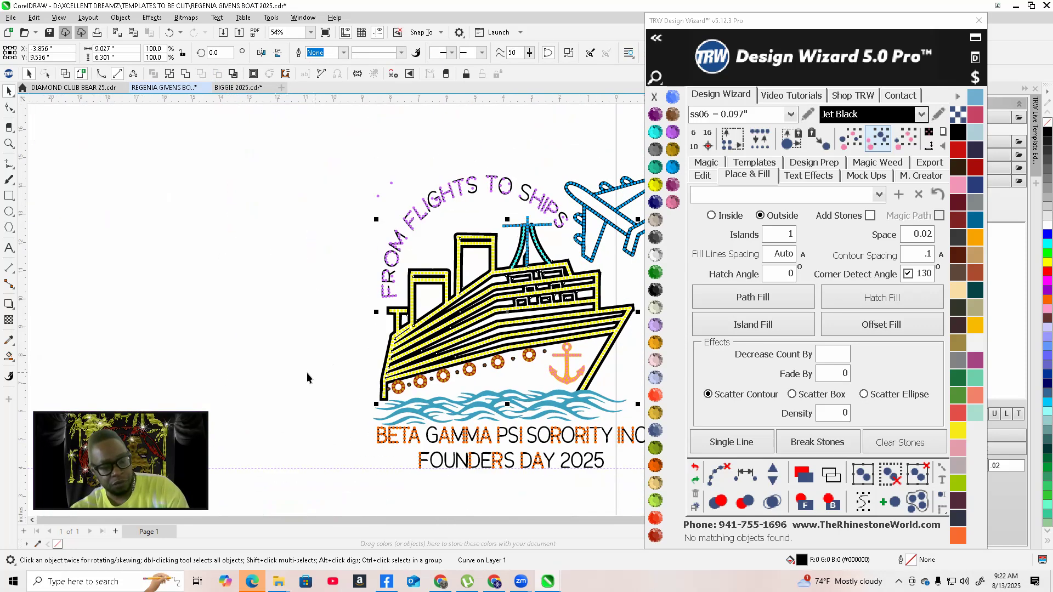
{"action": "left_click", "coordinate": [307, 373]}
{"action": "scroll", "coordinate": [456, 374], "scroll_direction": "up", "scroll_amount": 10}
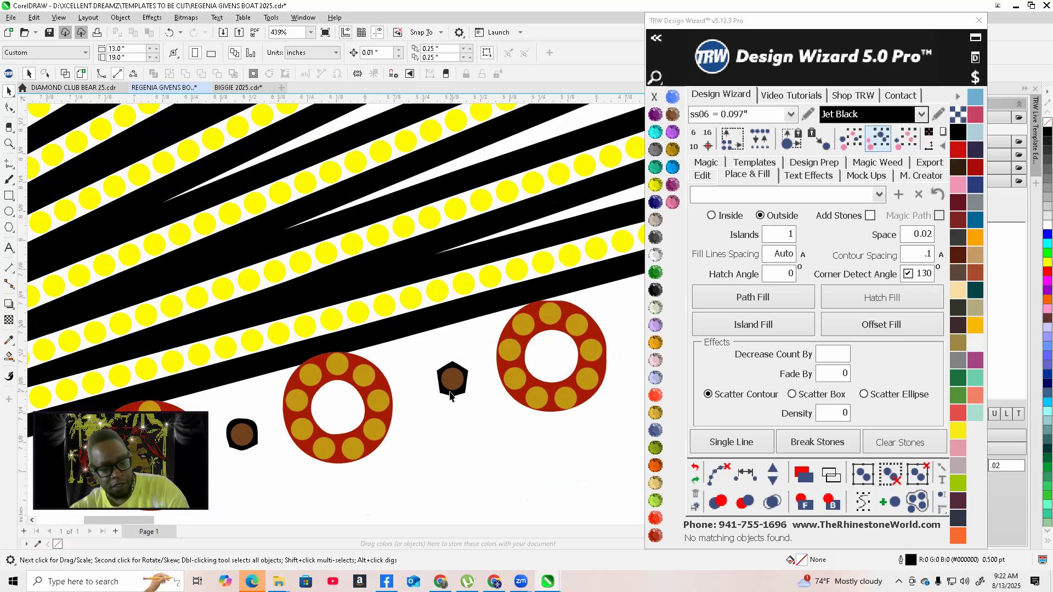
{"action": "scroll", "coordinate": [443, 378], "scroll_direction": "up", "scroll_amount": 3}
Select the small brown dots between the portholes and replace them with ss10 = 0.130" stones
{"action": "left_click", "coordinate": [452, 396]}
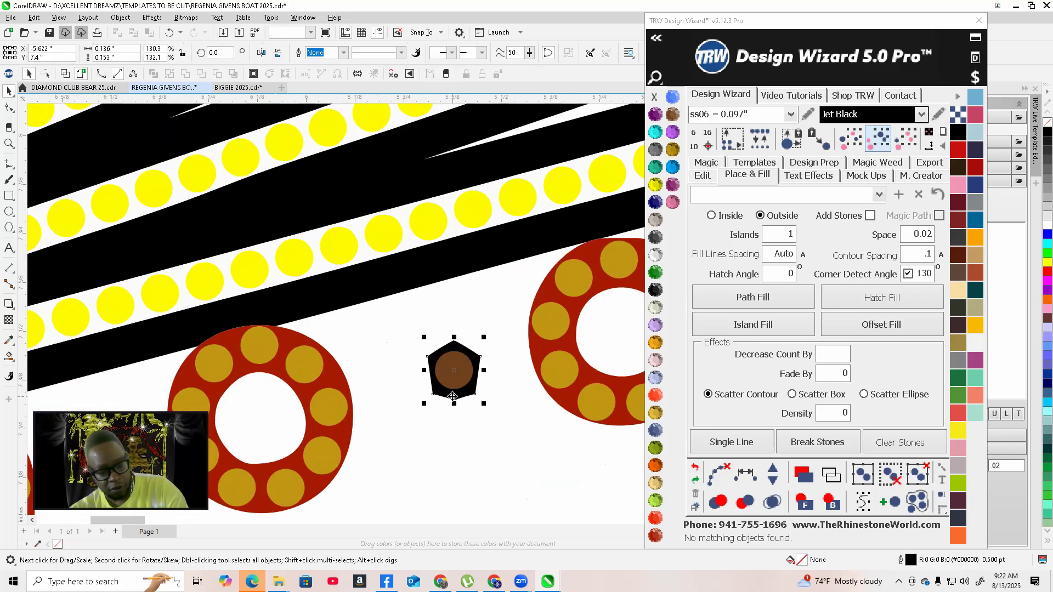
{"action": "scroll", "coordinate": [453, 397], "scroll_direction": "down", "scroll_amount": 5}
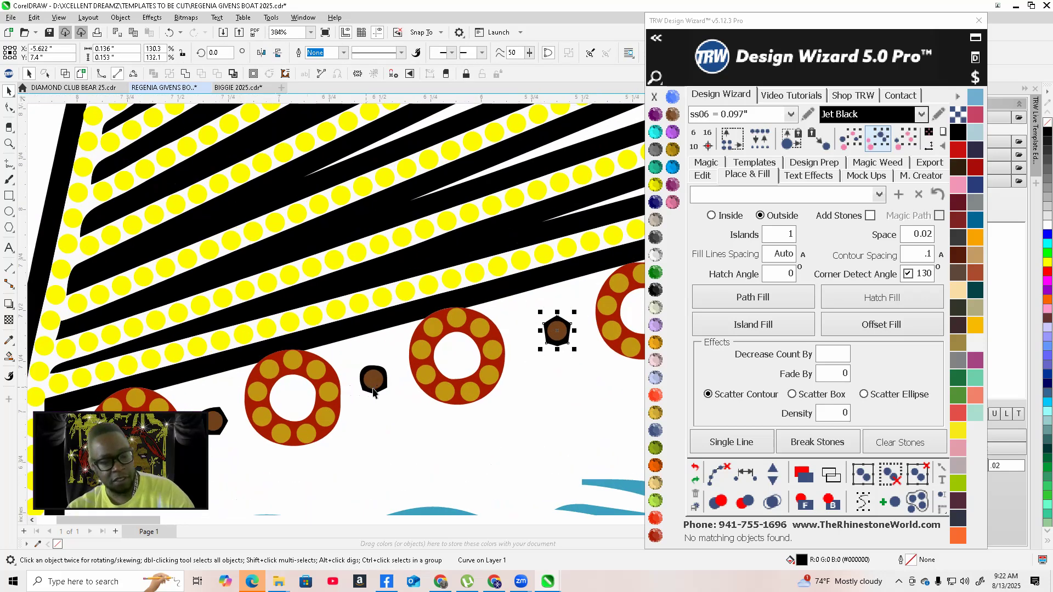
{"action": "scroll", "coordinate": [376, 386], "scroll_direction": "up", "scroll_amount": 5}
{"action": "left_click", "coordinate": [385, 344], "text": "shift"}
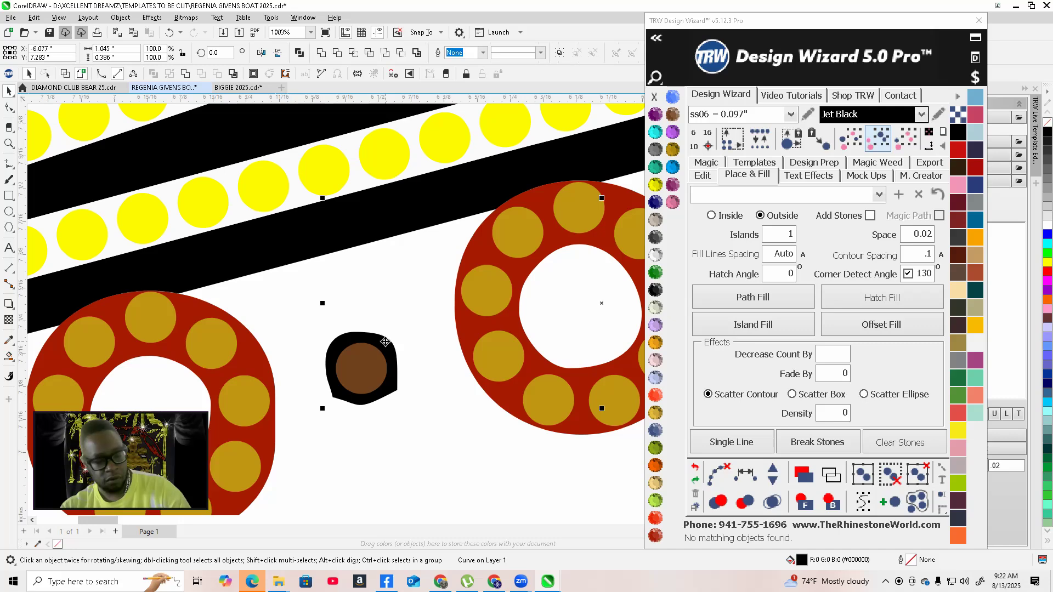
{"action": "scroll", "coordinate": [392, 346], "scroll_direction": "down", "scroll_amount": 6}
{"action": "scroll", "coordinate": [277, 391], "scroll_direction": "up", "scroll_amount": 5}
{"action": "scroll", "coordinate": [273, 368], "scroll_direction": "up", "scroll_amount": 3}
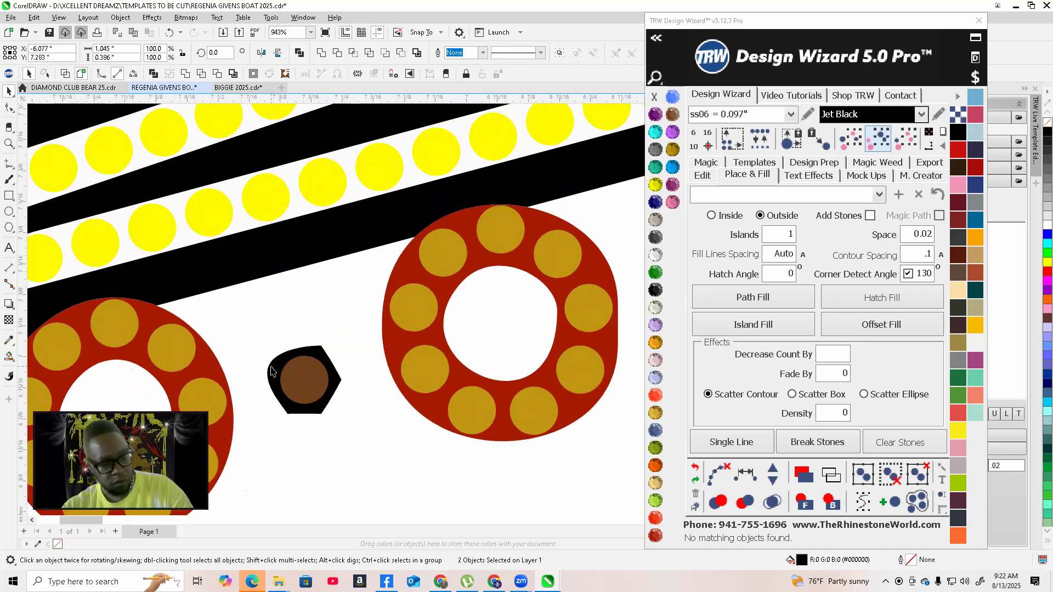
{"action": "scroll", "coordinate": [398, 345], "scroll_direction": "down", "scroll_amount": 5}
{"action": "scroll", "coordinate": [299, 370], "scroll_direction": "up", "scroll_amount": 7}
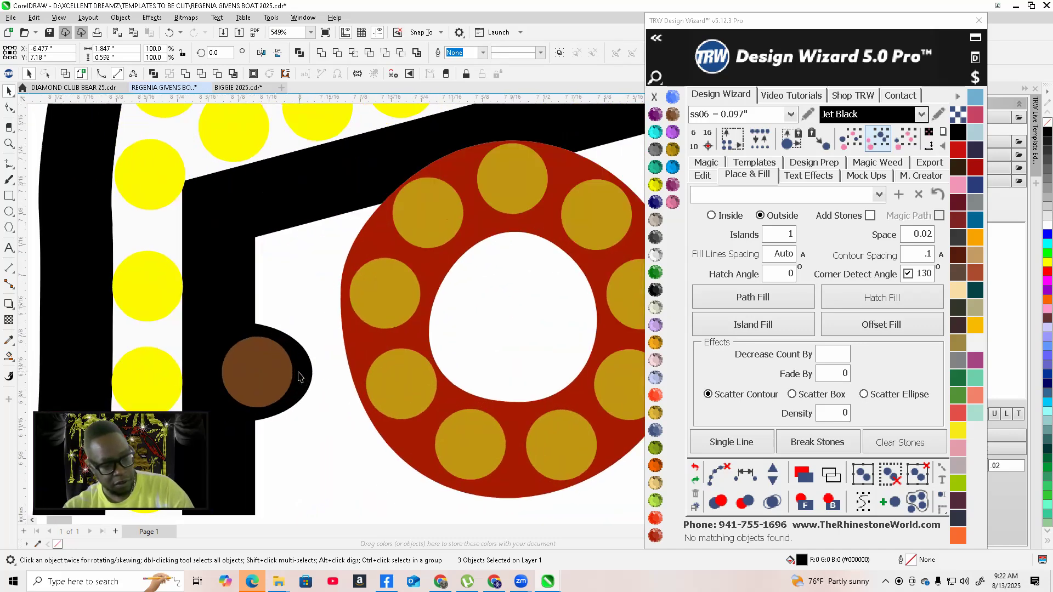
{"action": "scroll", "coordinate": [303, 361], "scroll_direction": "down", "scroll_amount": 10}
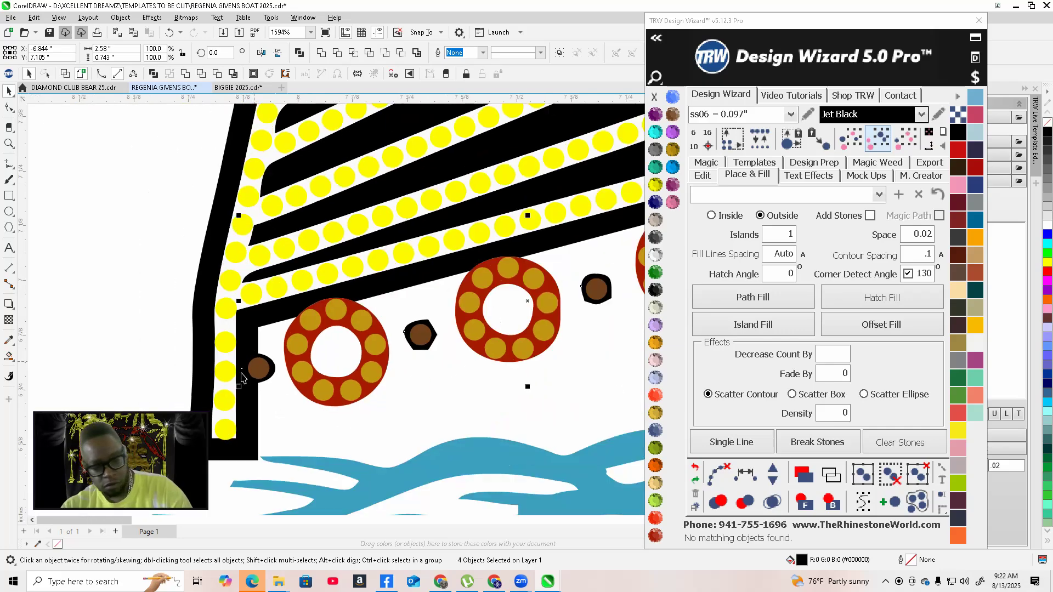
{"action": "scroll", "coordinate": [480, 323], "scroll_direction": "up", "scroll_amount": 2}
{"action": "scroll", "coordinate": [480, 323], "scroll_direction": "up", "scroll_amount": 4}
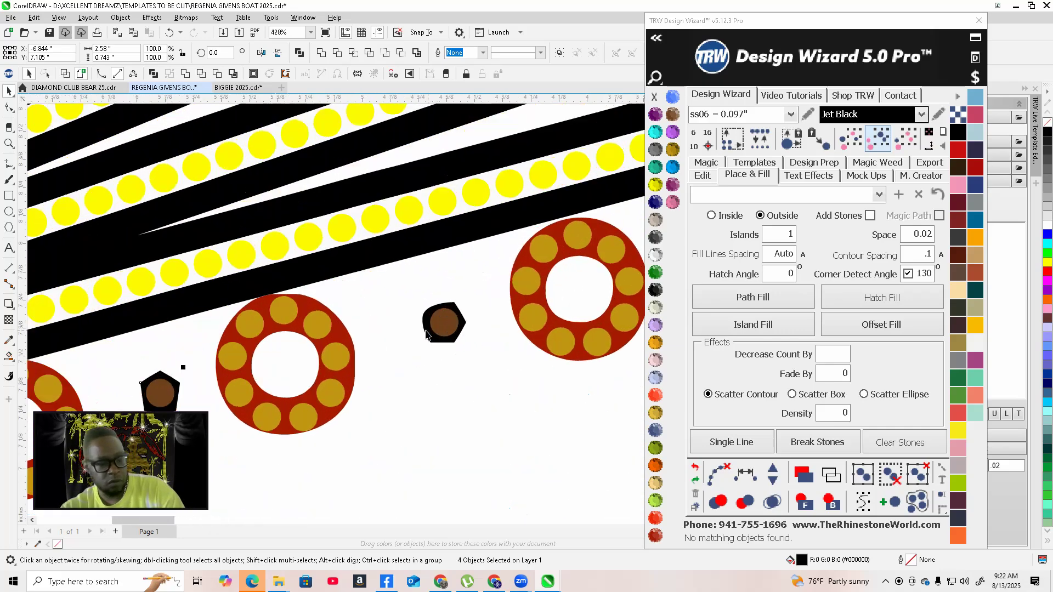
{"action": "scroll", "coordinate": [427, 311], "scroll_direction": "down", "scroll_amount": 5}
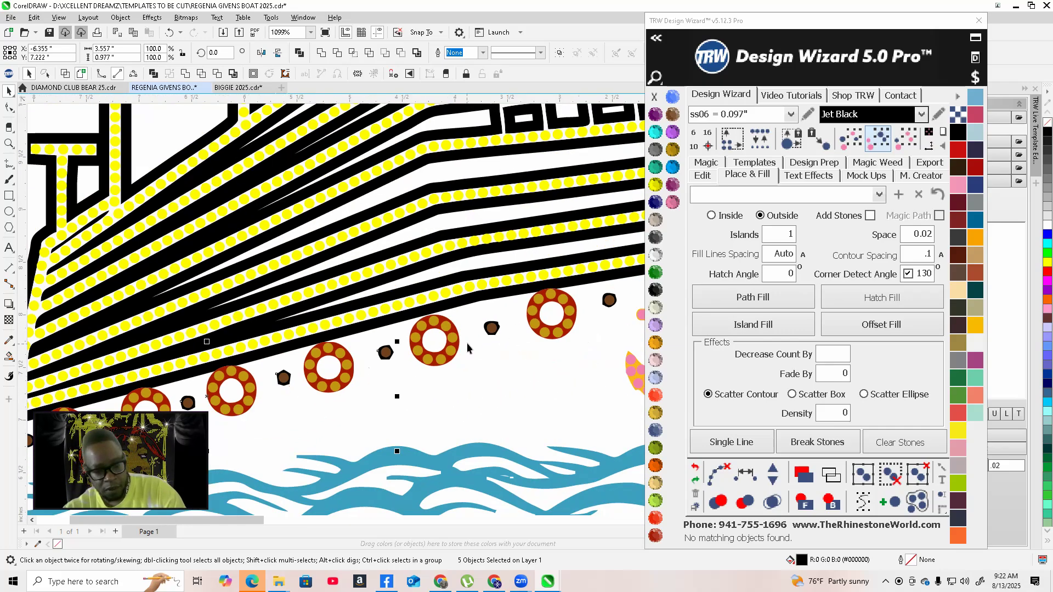
{"action": "scroll", "coordinate": [476, 323], "scroll_direction": "up", "scroll_amount": 4}
{"action": "scroll", "coordinate": [482, 312], "scroll_direction": "down", "scroll_amount": 5}
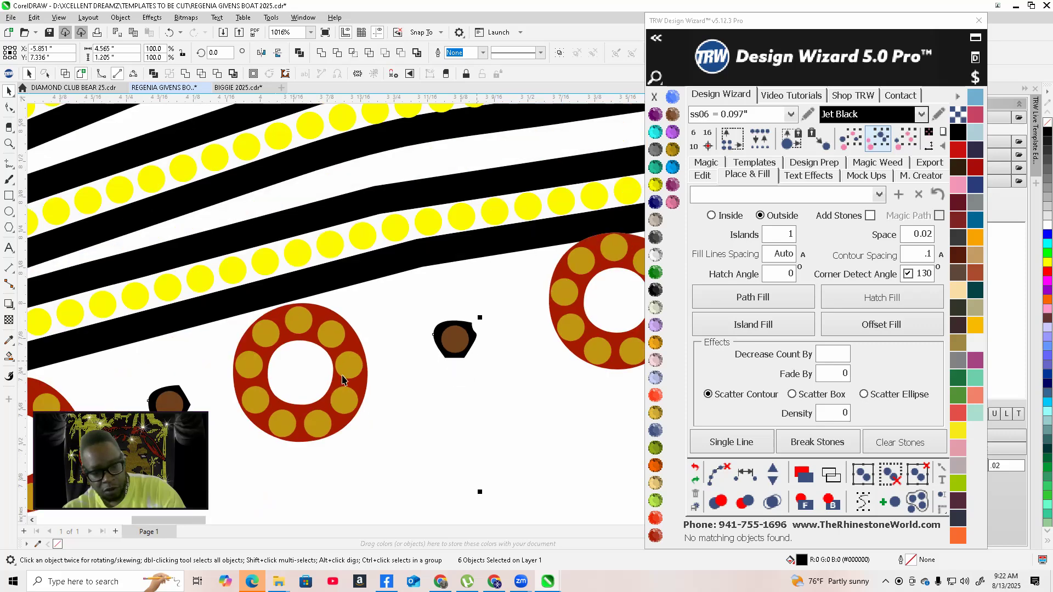
{"action": "scroll", "coordinate": [384, 396], "scroll_direction": "up", "scroll_amount": 2}
{"action": "scroll", "coordinate": [501, 337], "scroll_direction": "up", "scroll_amount": 3}
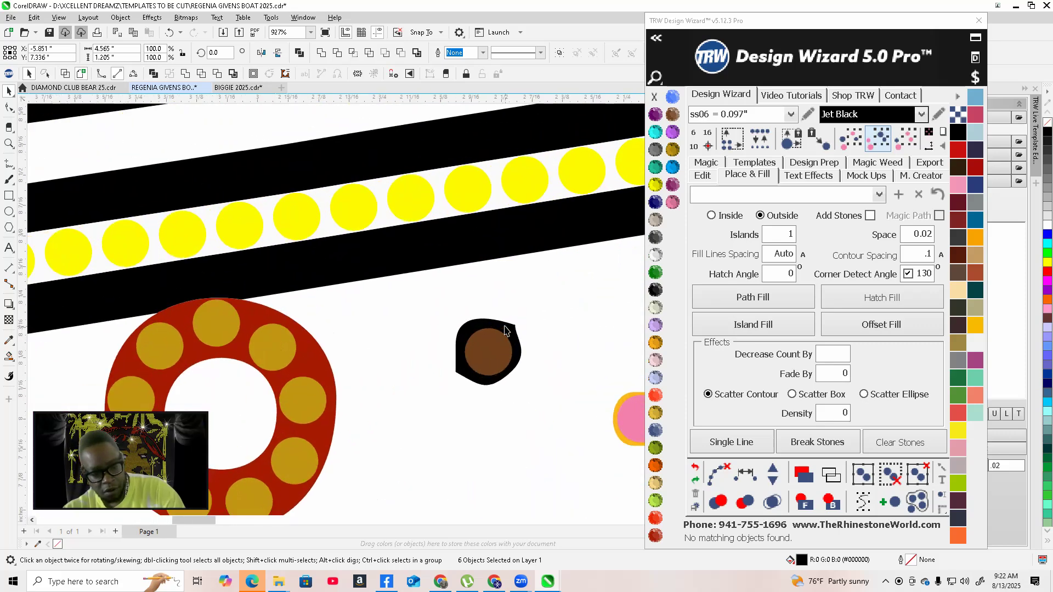
{"action": "left_click", "coordinate": [790, 114]}
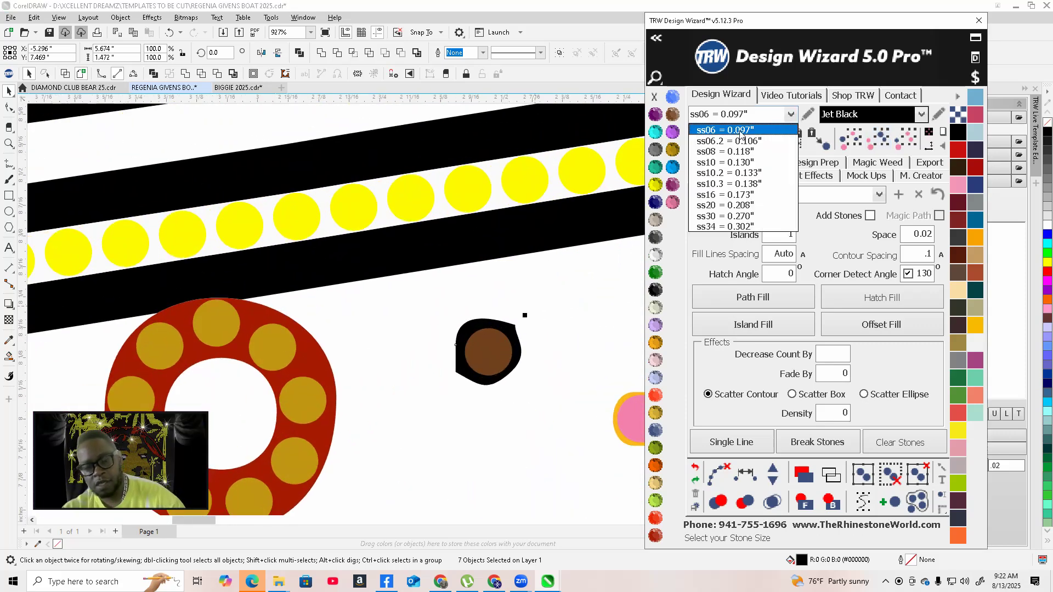
{"action": "left_click", "coordinate": [729, 144]}
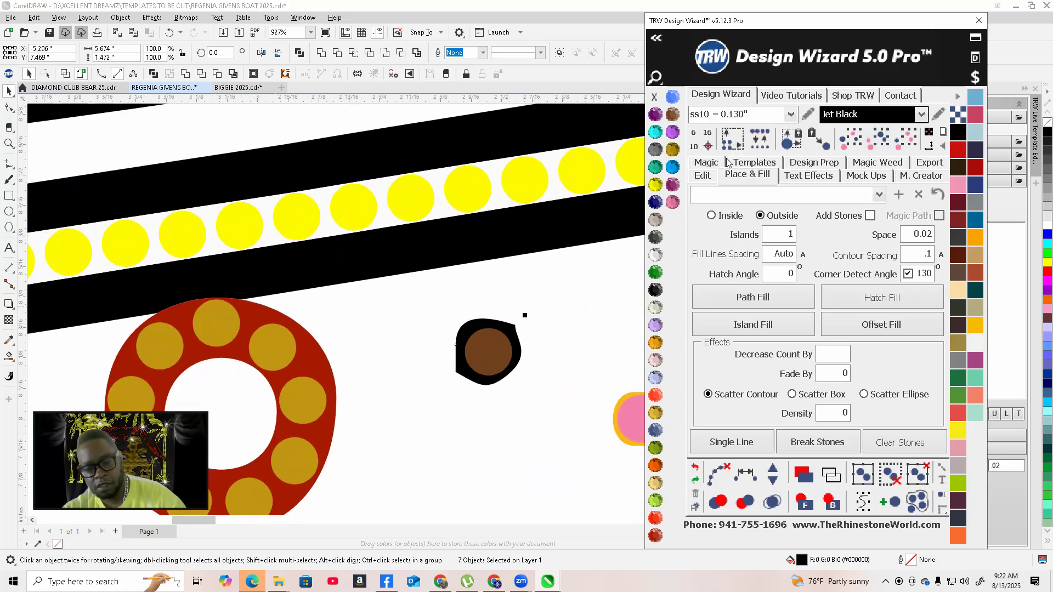
{"action": "left_click", "coordinate": [752, 145]}
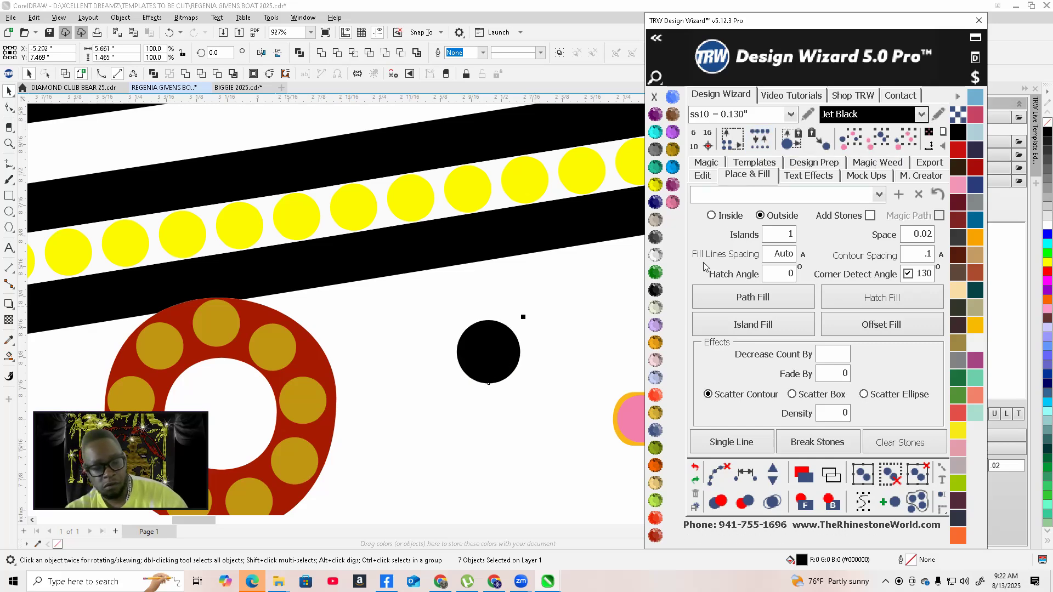
Inspect the resized dots between the hull portholes at several zoom levels
{"action": "scroll", "coordinate": [439, 346], "scroll_direction": "down", "scroll_amount": 2}
{"action": "scroll", "coordinate": [439, 347], "scroll_direction": "down", "scroll_amount": 5}
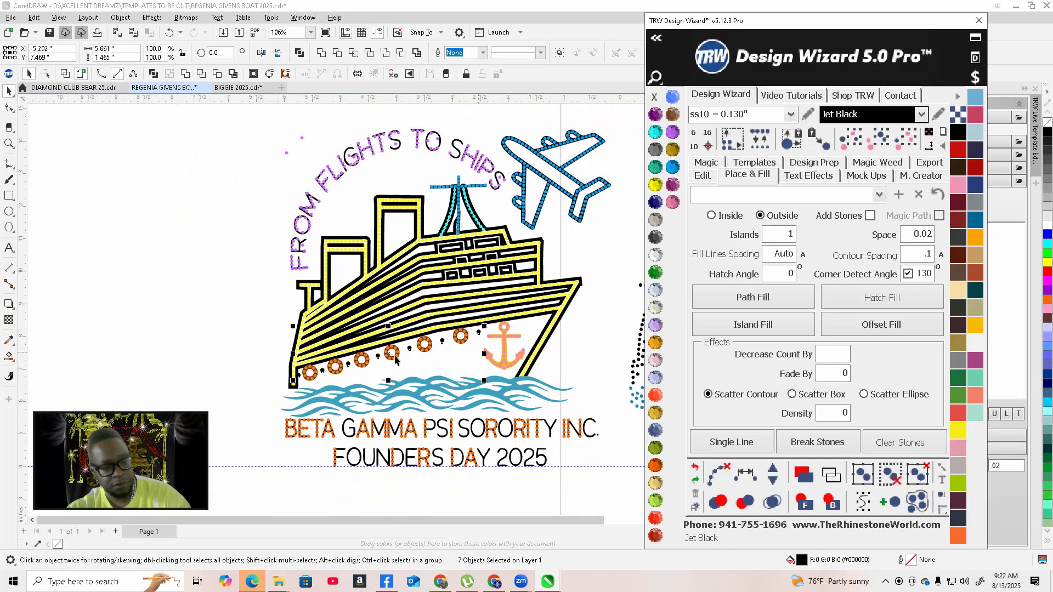
{"action": "scroll", "coordinate": [365, 366], "scroll_direction": "up", "scroll_amount": 2}
{"action": "scroll", "coordinate": [365, 366], "scroll_direction": "up", "scroll_amount": 2}
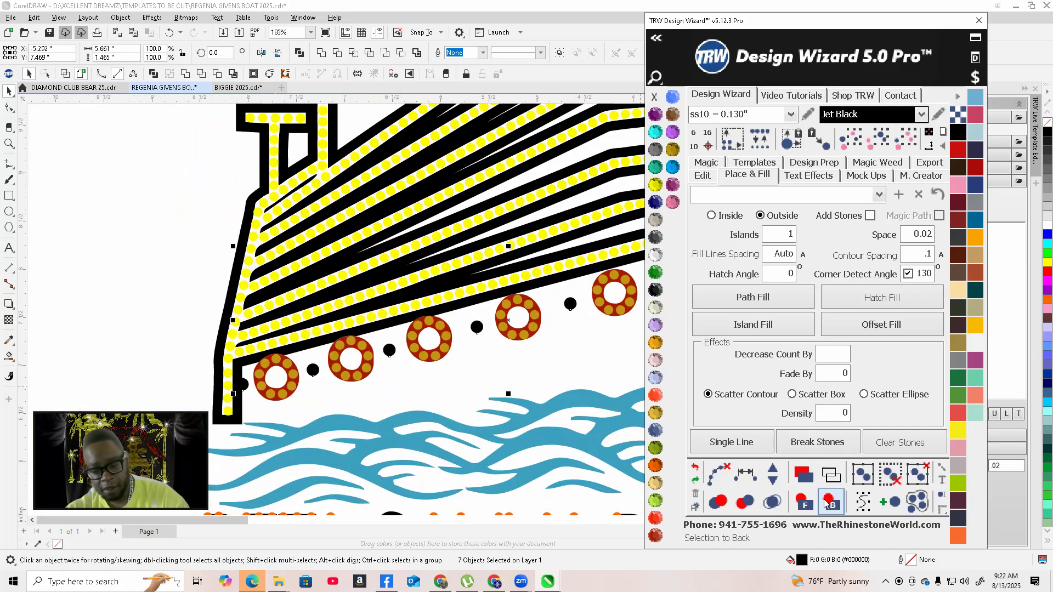
{"action": "scroll", "coordinate": [365, 475], "scroll_direction": "down", "scroll_amount": 1}
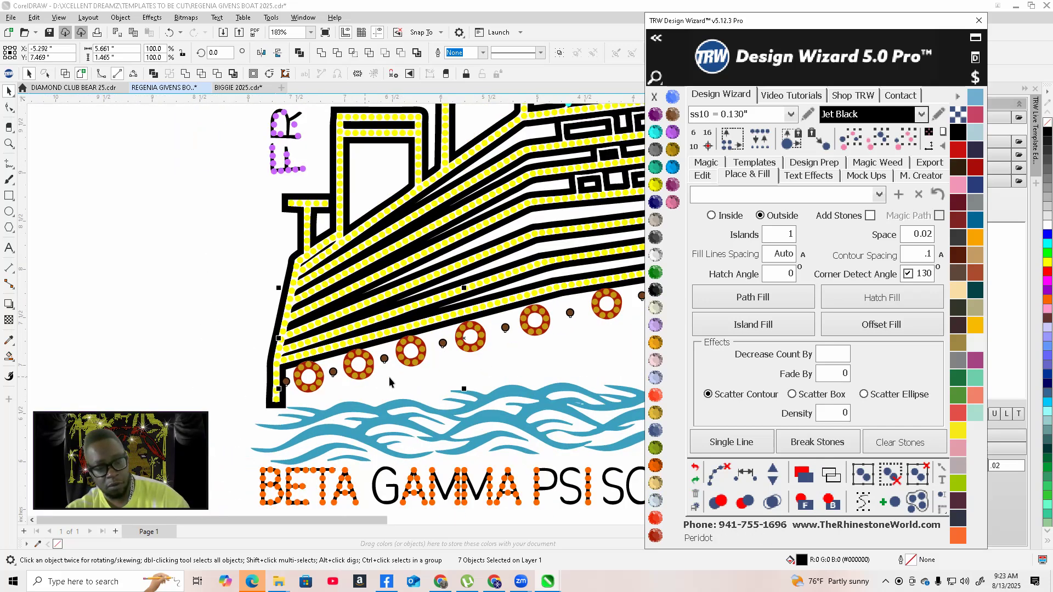
{"action": "scroll", "coordinate": [374, 374], "scroll_direction": "up", "scroll_amount": 3}
{"action": "scroll", "coordinate": [497, 290], "scroll_direction": "down", "scroll_amount": 1}
{"action": "scroll", "coordinate": [498, 287], "scroll_direction": "down", "scroll_amount": 1}
{"action": "scroll", "coordinate": [130, 398], "scroll_direction": "up", "scroll_amount": 2}
{"action": "scroll", "coordinate": [236, 329], "scroll_direction": "down", "scroll_amount": 1}
{"action": "scroll", "coordinate": [249, 337], "scroll_direction": "up", "scroll_amount": 3}
{"action": "scroll", "coordinate": [249, 344], "scroll_direction": "up", "scroll_amount": 3}
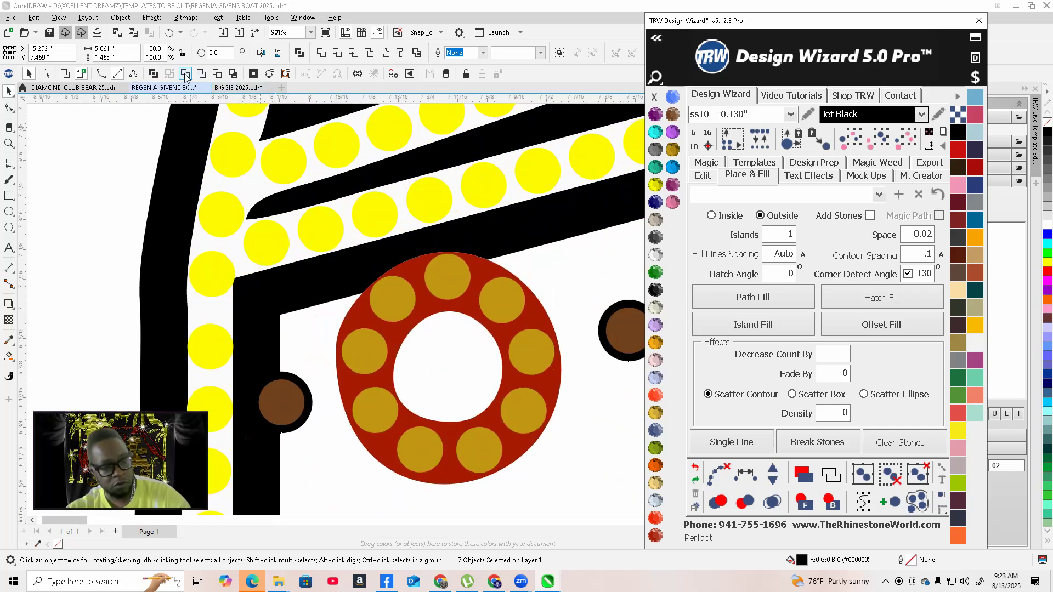
{"action": "left_click", "coordinate": [324, 228]}
{"action": "scroll", "coordinate": [351, 275], "scroll_direction": "down", "scroll_amount": 4}
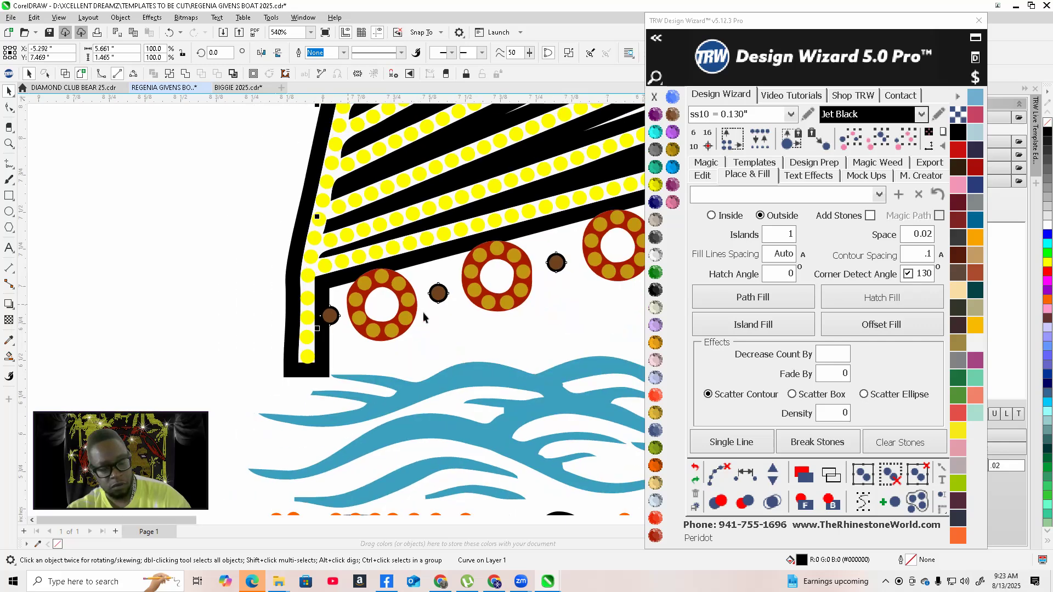
{"action": "scroll", "coordinate": [423, 317], "scroll_direction": "down", "scroll_amount": 3}
{"action": "scroll", "coordinate": [416, 269], "scroll_direction": "up", "scroll_amount": 5}
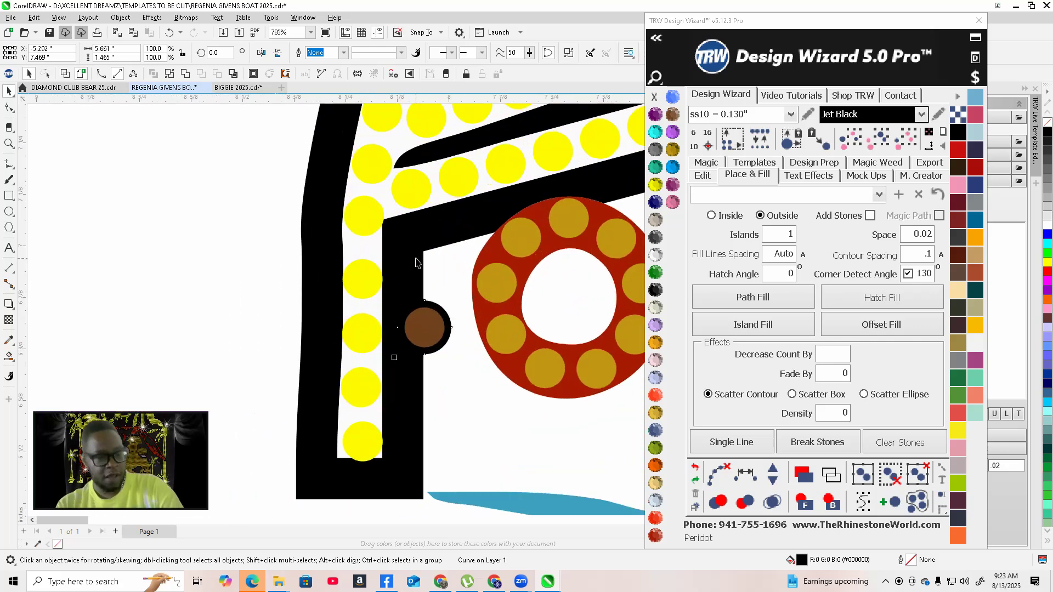
{"action": "left_click", "coordinate": [415, 280], "text": "shift"}
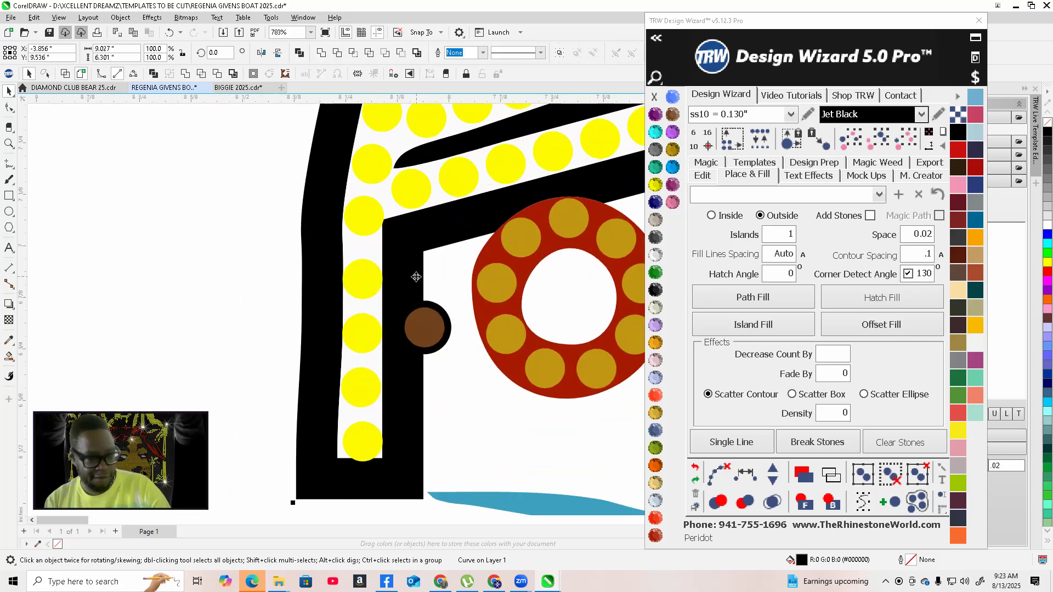
{"action": "scroll", "coordinate": [315, 338], "scroll_direction": "down", "scroll_amount": 8}
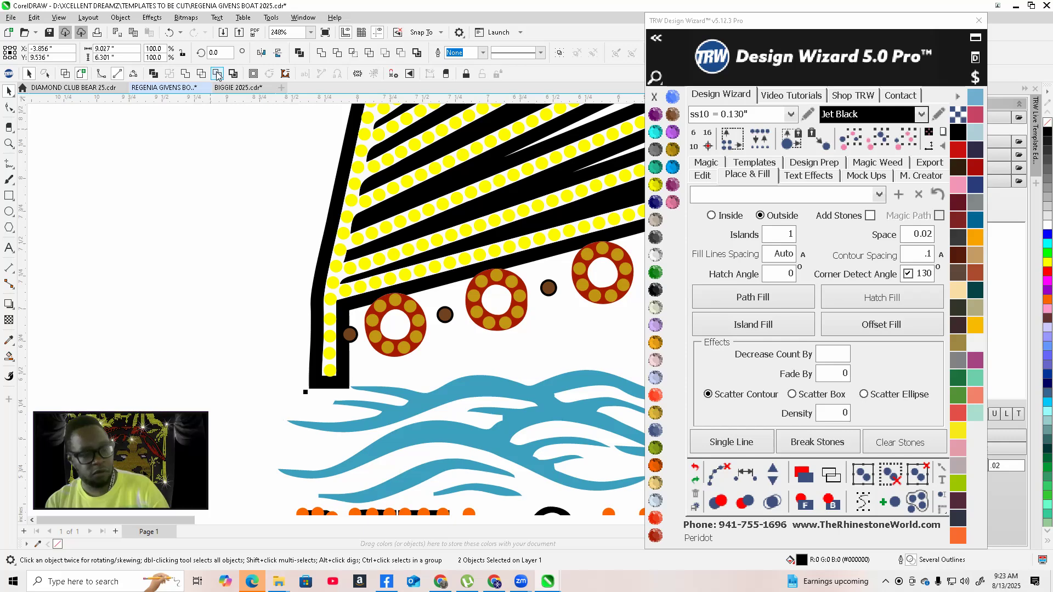
Check the hull stones and portholes in wireframe view, then return to the enhanced view
{"action": "left_click", "coordinate": [218, 74]}
{"action": "left_click", "coordinate": [67, 75]}
{"action": "scroll", "coordinate": [356, 312], "scroll_direction": "up", "scroll_amount": 8}
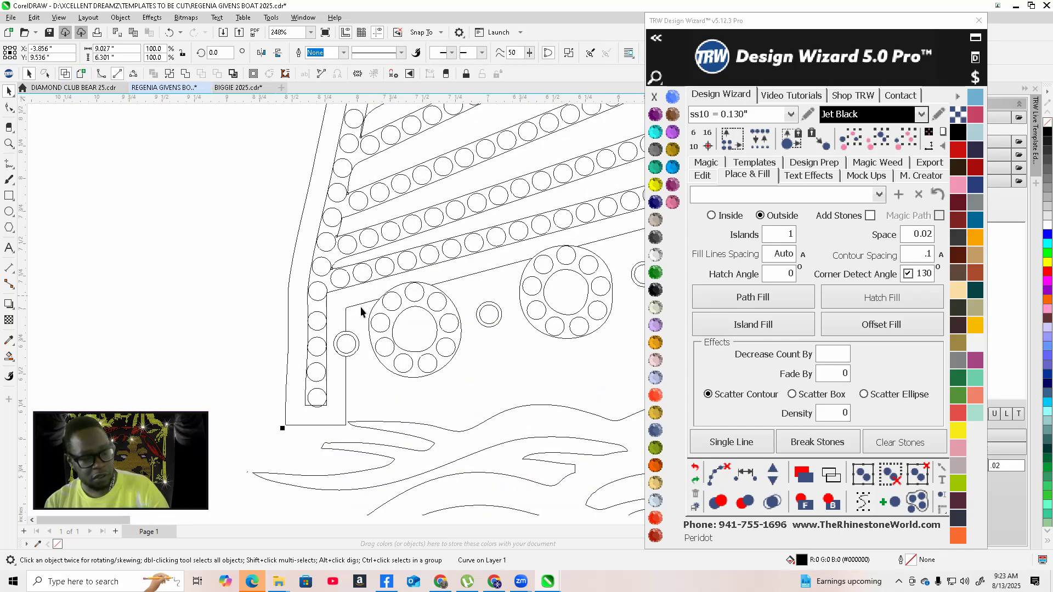
{"action": "scroll", "coordinate": [228, 373], "scroll_direction": "down", "scroll_amount": 7}
{"action": "scroll", "coordinate": [227, 375], "scroll_direction": "down", "scroll_amount": 10}
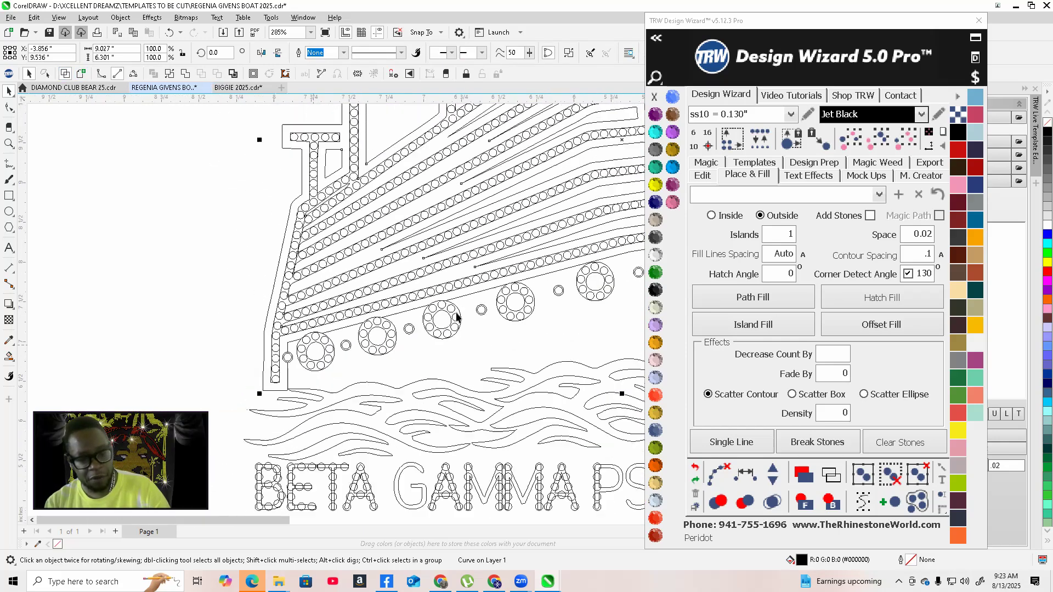
{"action": "scroll", "coordinate": [608, 261], "scroll_direction": "up", "scroll_amount": 7}
{"action": "scroll", "coordinate": [406, 324], "scroll_direction": "down", "scroll_amount": 6}
{"action": "scroll", "coordinate": [545, 287], "scroll_direction": "up", "scroll_amount": 2}
{"action": "scroll", "coordinate": [580, 273], "scroll_direction": "down", "scroll_amount": 4}
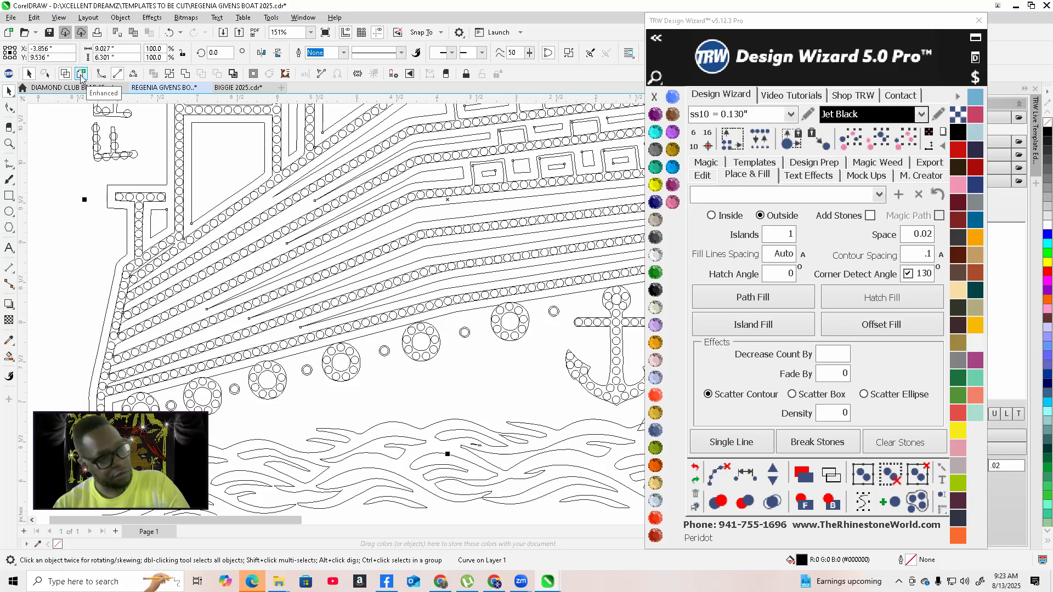
{"action": "left_click", "coordinate": [81, 74]}
Inspect the brown dots between the hull portholes at several close zoom levels
{"action": "left_click", "coordinate": [343, 401]}
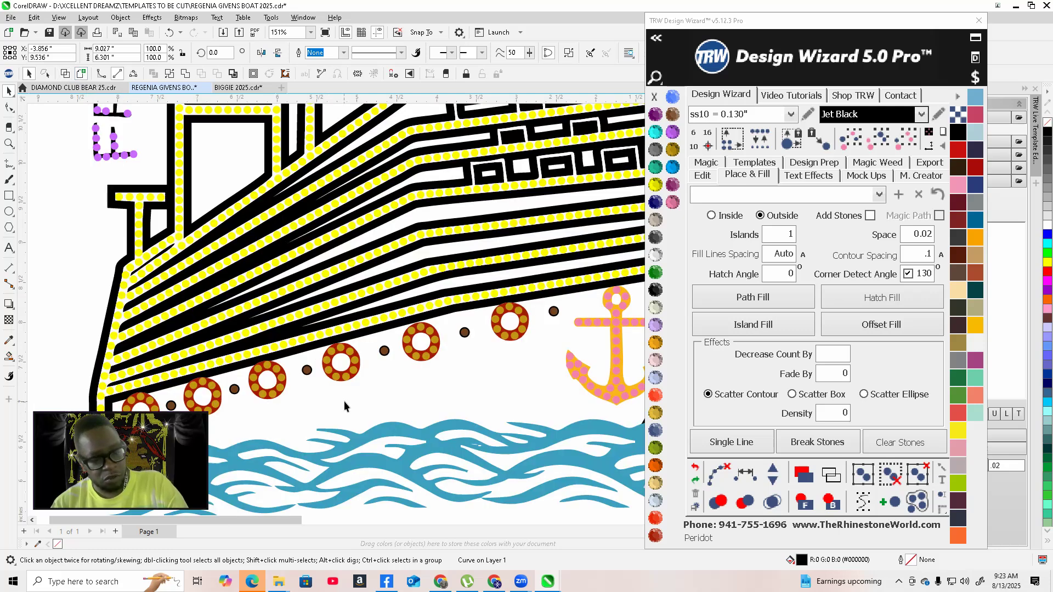
{"action": "scroll", "coordinate": [461, 312], "scroll_direction": "up", "scroll_amount": 3}
{"action": "left_click", "coordinate": [464, 301]}
{"action": "scroll", "coordinate": [463, 301], "scroll_direction": "down", "scroll_amount": 4}
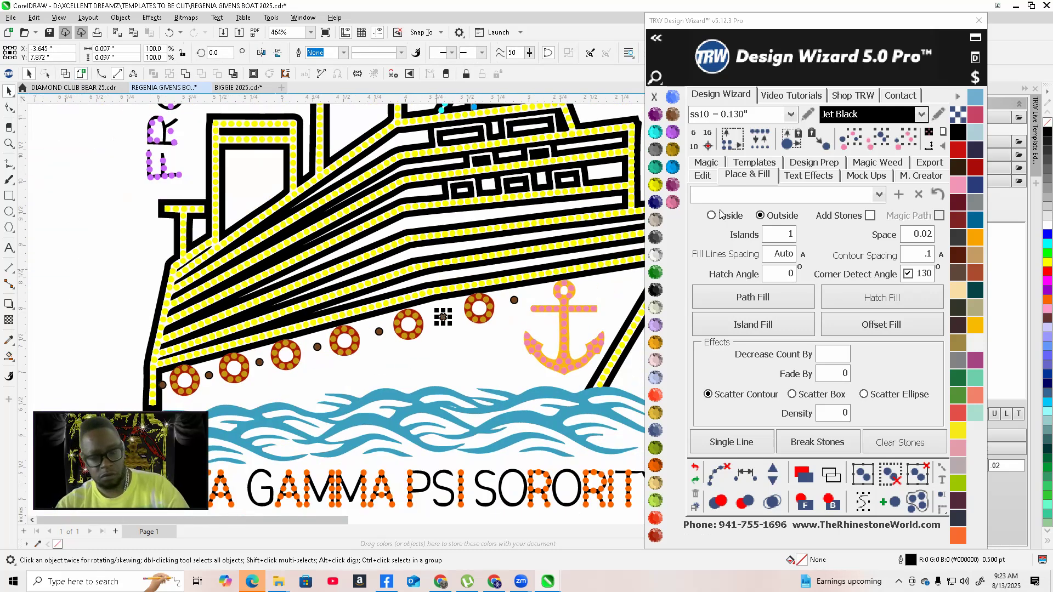
{"action": "left_click", "coordinate": [905, 140]}
{"action": "scroll", "coordinate": [513, 356], "scroll_direction": "down", "scroll_amount": 2}
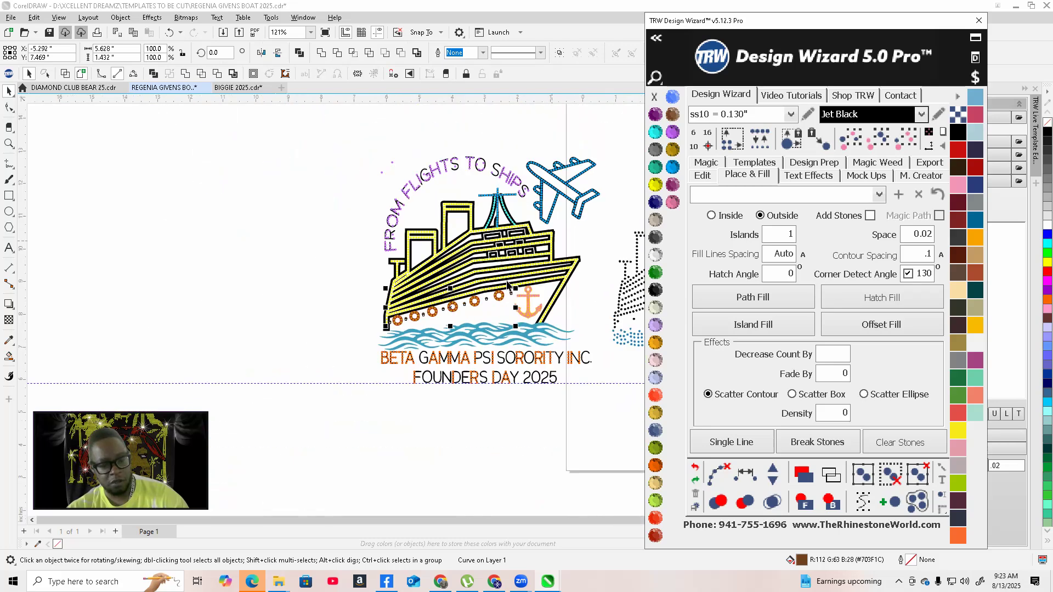
{"action": "scroll", "coordinate": [468, 313], "scroll_direction": "up", "scroll_amount": 3}
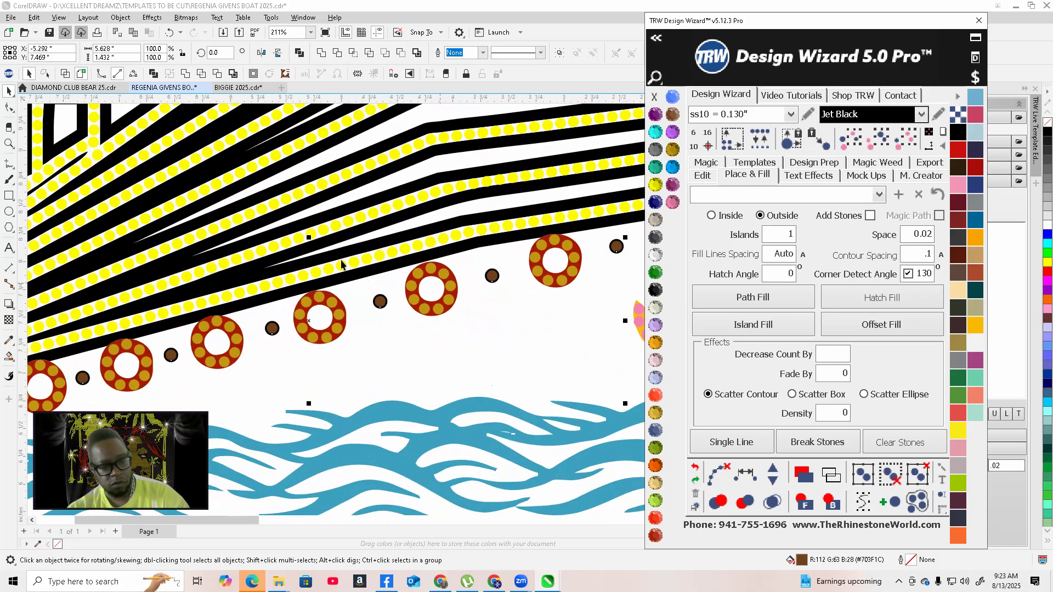
{"action": "left_click", "coordinate": [186, 74]}
{"action": "scroll", "coordinate": [235, 319], "scroll_direction": "up", "scroll_amount": 4}
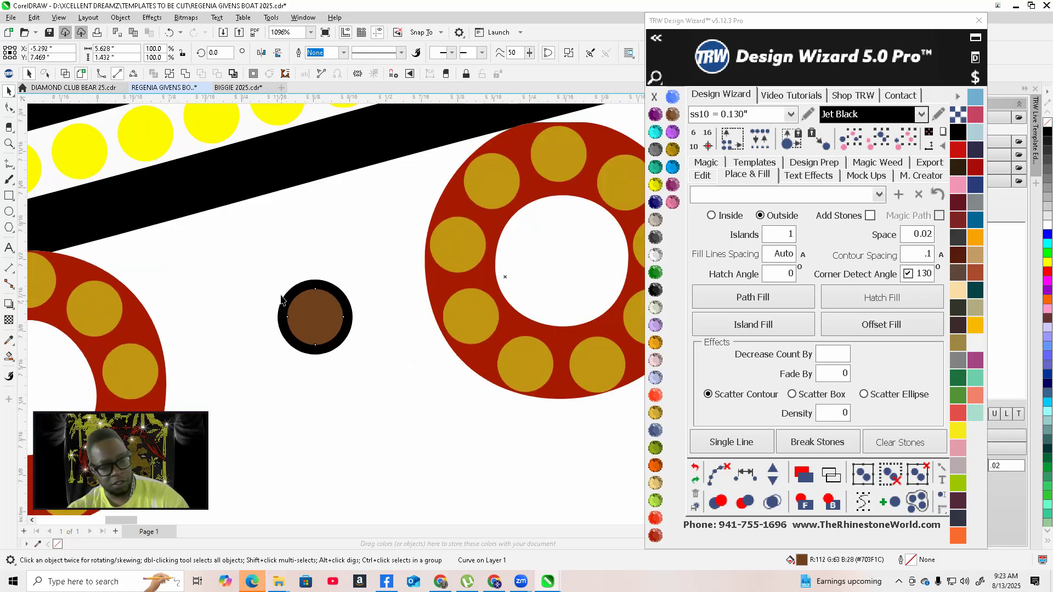
{"action": "left_click", "coordinate": [307, 291], "text": "shift"}
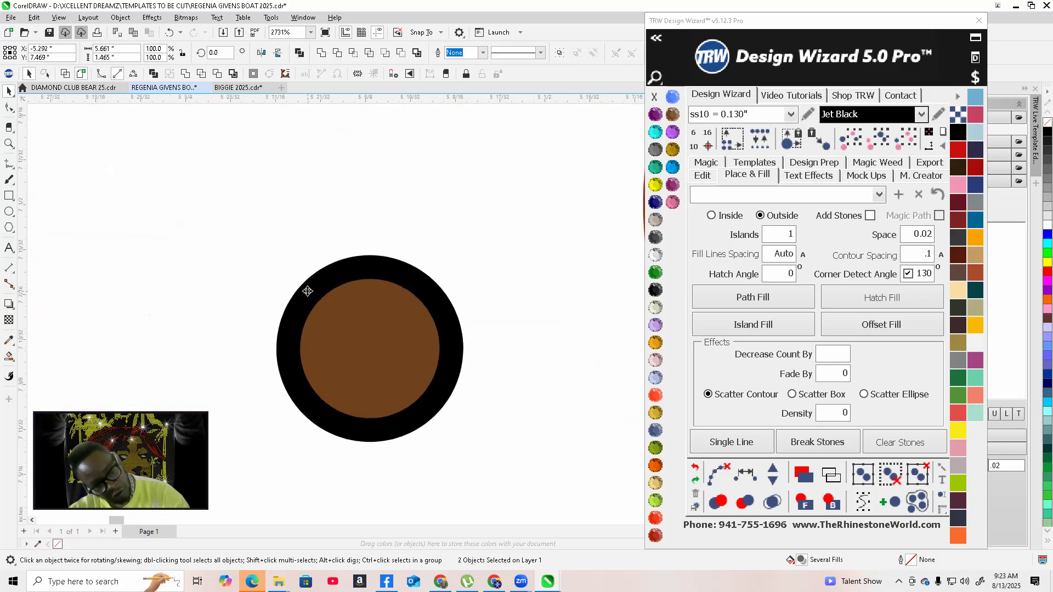
{"action": "left_click", "coordinate": [217, 74]}
{"action": "scroll", "coordinate": [402, 305], "scroll_direction": "down", "scroll_amount": 5}
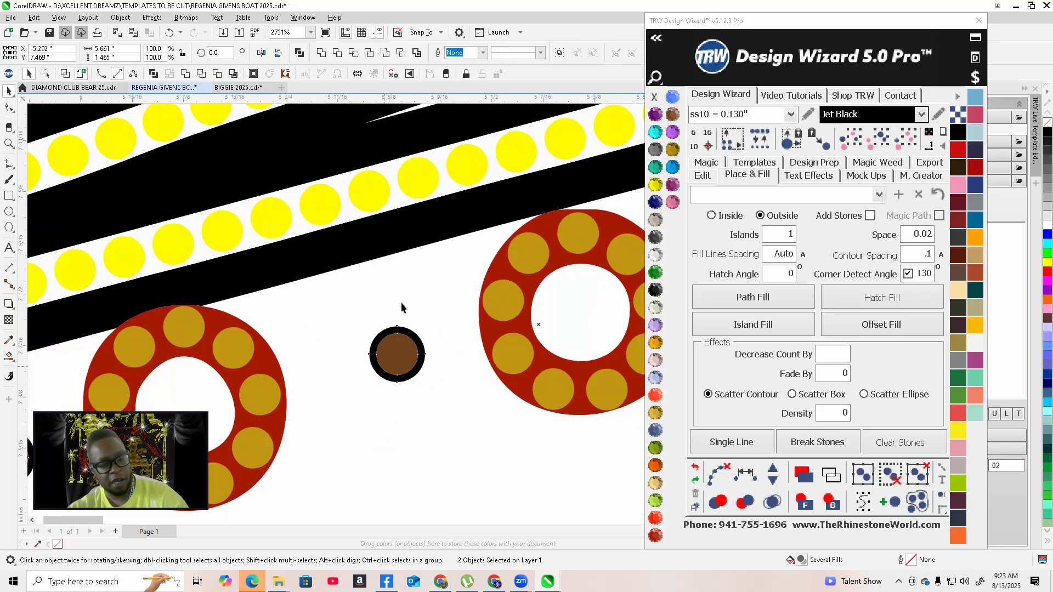
{"action": "scroll", "coordinate": [428, 392], "scroll_direction": "down", "scroll_amount": 5}
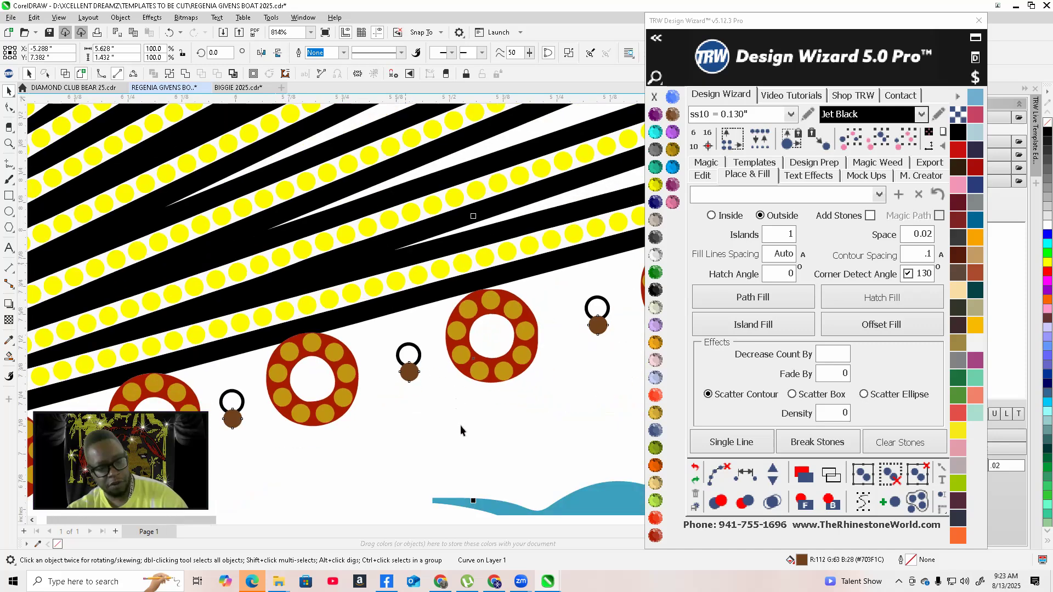
{"action": "scroll", "coordinate": [450, 390], "scroll_direction": "down", "scroll_amount": 1}
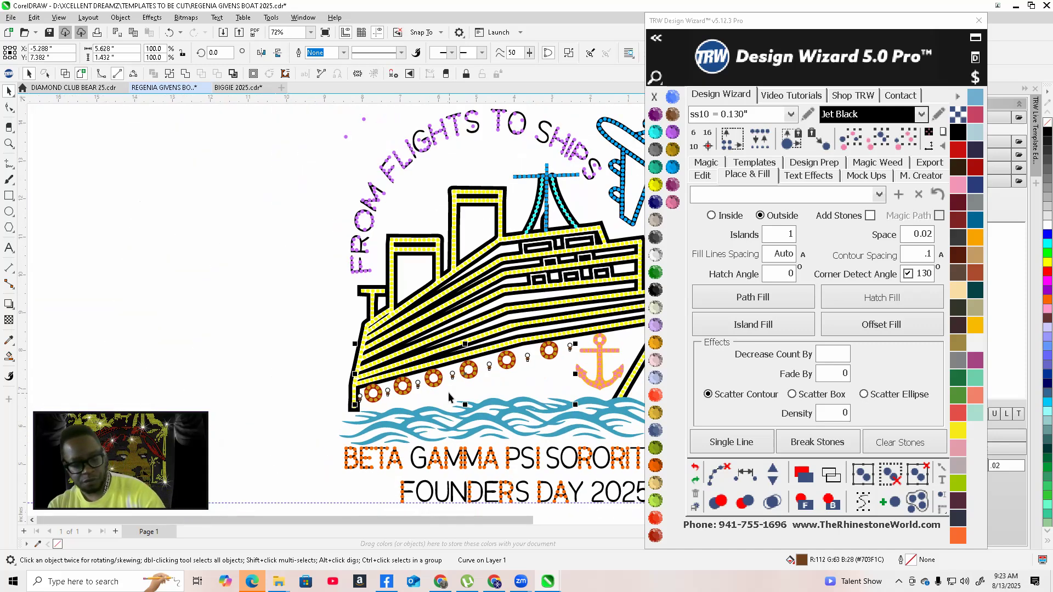
Select one of the brown dots between the portholes and apply Break Curve Apart to it
{"action": "left_click", "coordinate": [280, 313]}
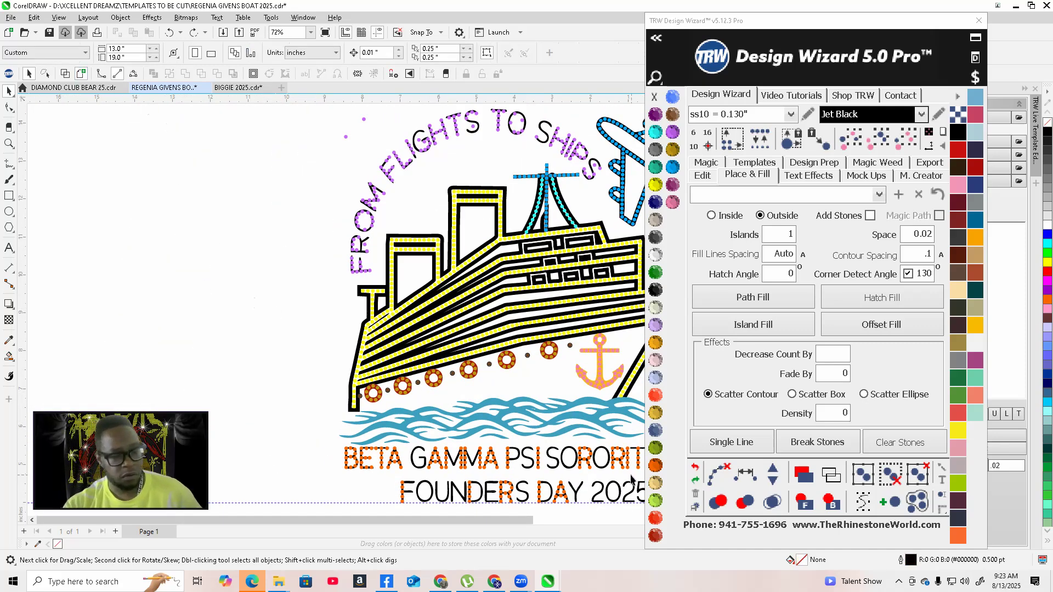
{"action": "scroll", "coordinate": [416, 373], "scroll_direction": "up", "scroll_amount": 5}
{"action": "left_click", "coordinate": [399, 313]}
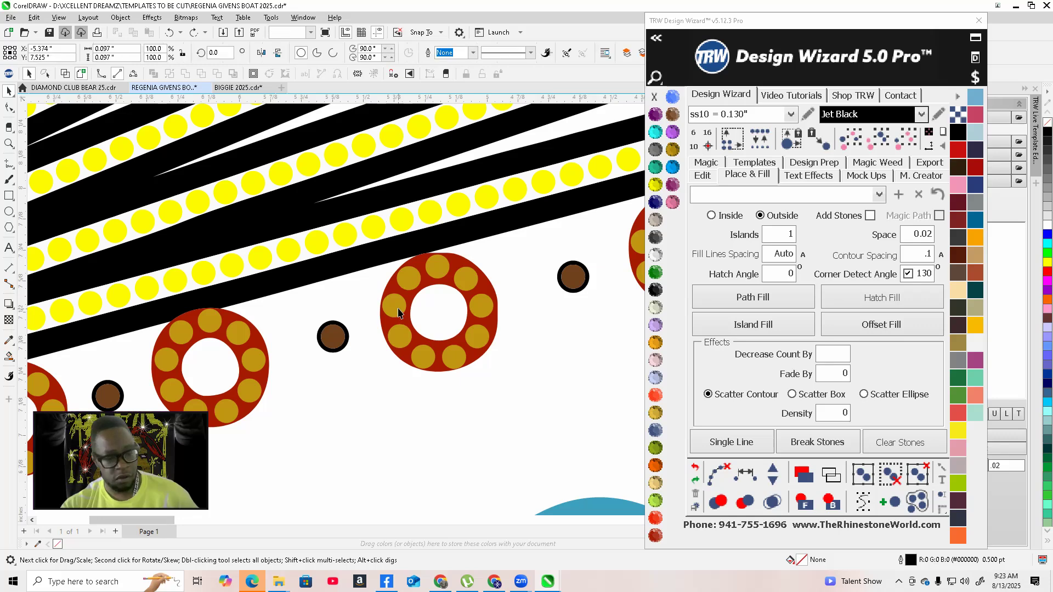
{"action": "right_click", "coordinate": [334, 335]}
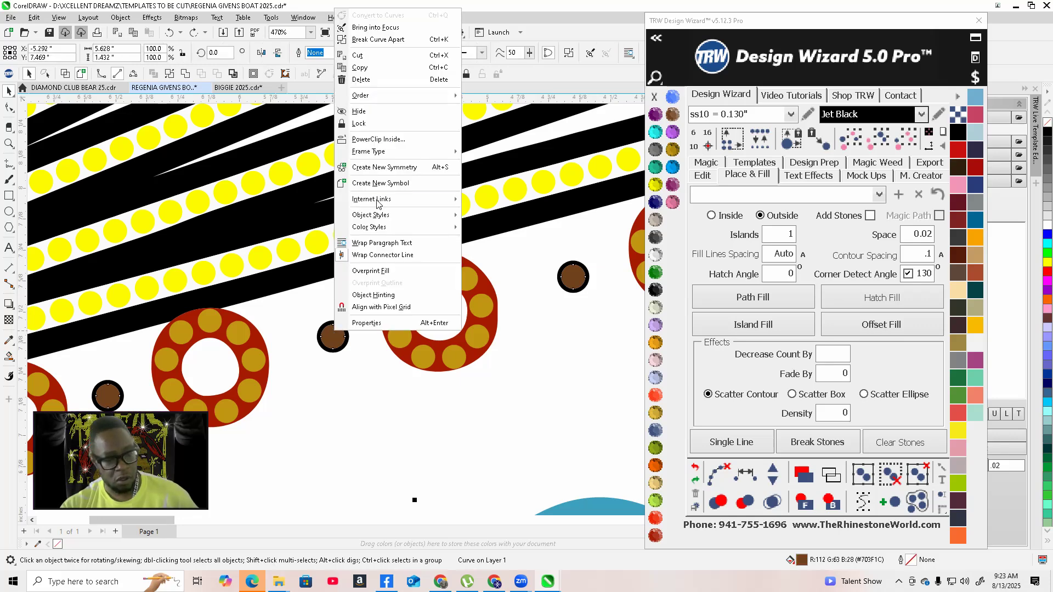
{"action": "left_click", "coordinate": [384, 39]}
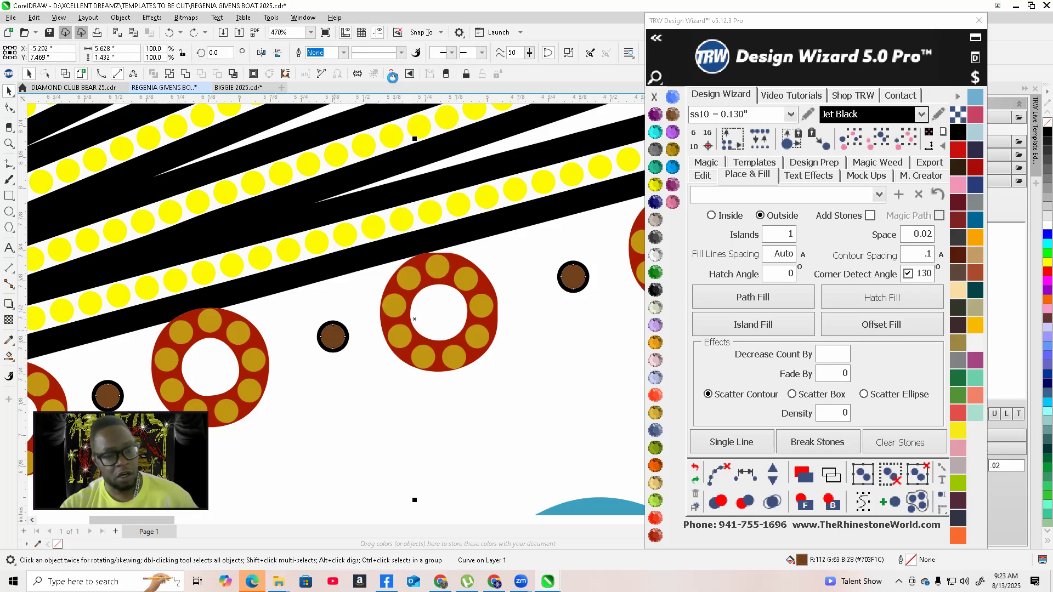
{"action": "scroll", "coordinate": [426, 372], "scroll_direction": "down", "scroll_amount": 8}
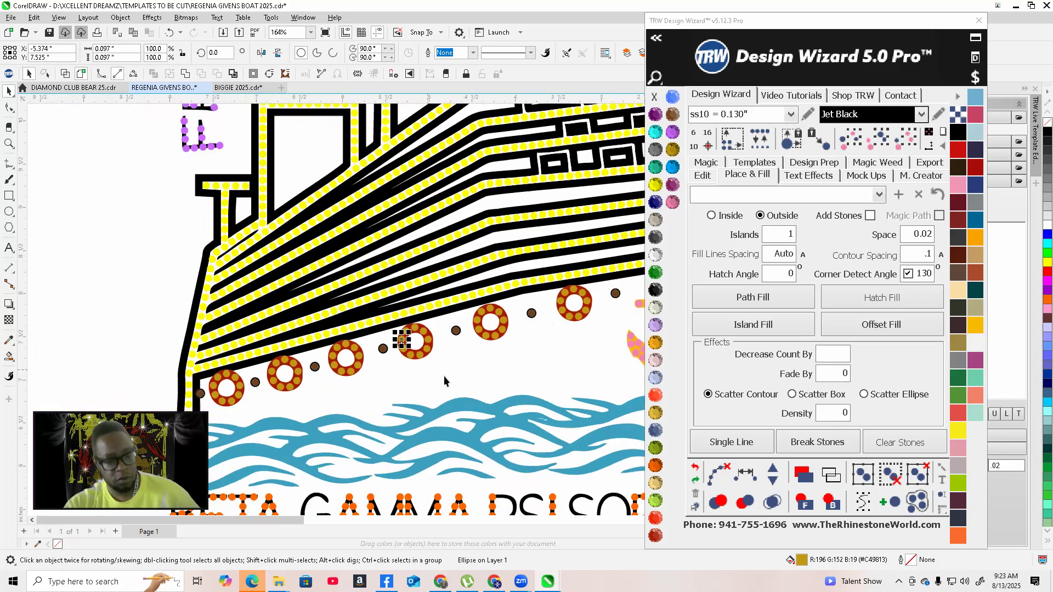
{"action": "left_click", "coordinate": [298, 384]}
Select the large wave group beneath the ship and nudge it 15 inches to the left, off the design
{"action": "scroll", "coordinate": [298, 384], "scroll_direction": "down", "scroll_amount": 1}
{"action": "scroll", "coordinate": [438, 285], "scroll_direction": "up", "scroll_amount": 1}
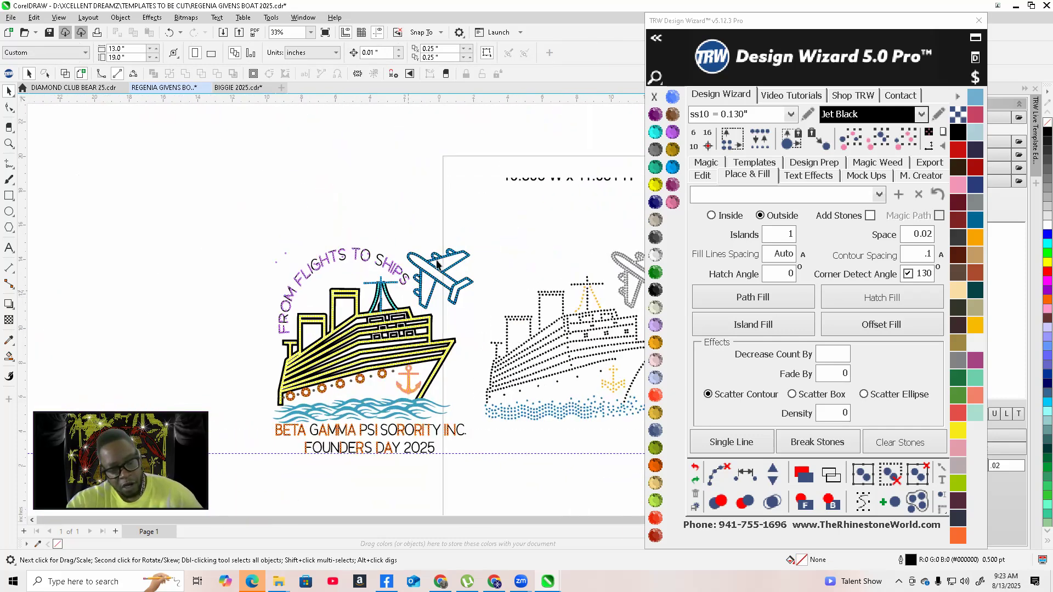
{"action": "scroll", "coordinate": [454, 307], "scroll_direction": "up", "scroll_amount": 1}
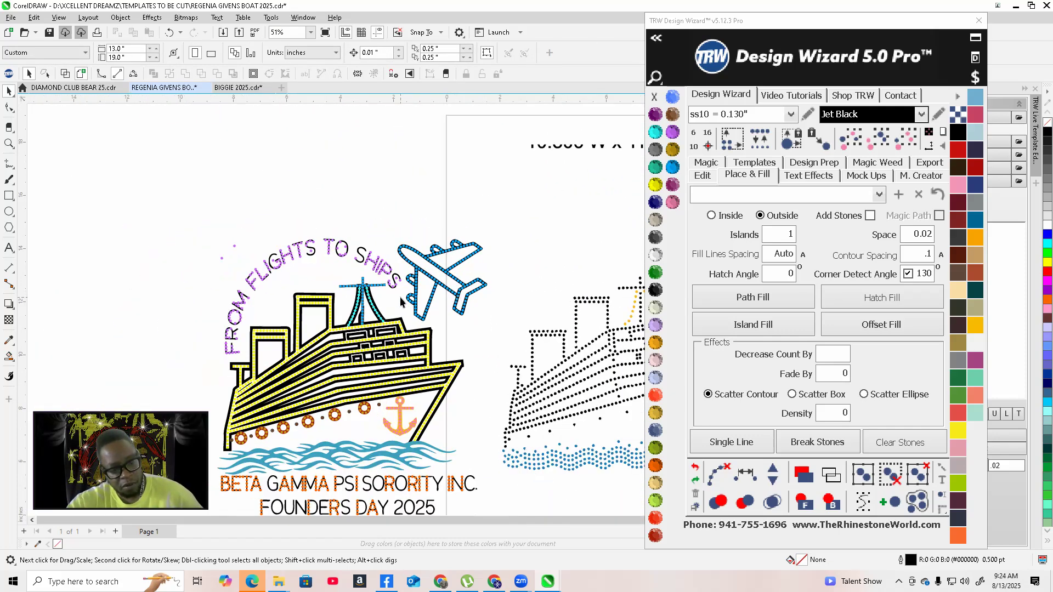
{"action": "scroll", "coordinate": [400, 298], "scroll_direction": "down", "scroll_amount": 3}
{"action": "scroll", "coordinate": [409, 403], "scroll_direction": "up", "scroll_amount": 5}
{"action": "scroll", "coordinate": [420, 334], "scroll_direction": "down", "scroll_amount": 2}
{"action": "scroll", "coordinate": [421, 369], "scroll_direction": "up", "scroll_amount": 2}
{"action": "left_click", "coordinate": [423, 371]}
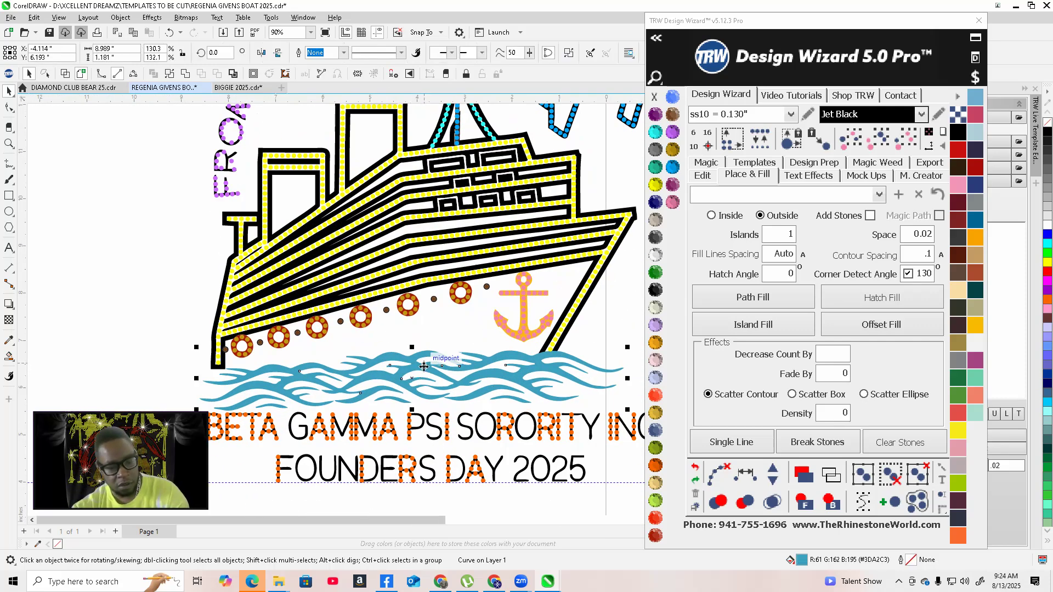
{"action": "scroll", "coordinate": [423, 370], "scroll_direction": "down", "scroll_amount": 2}
{"action": "left_click", "coordinate": [702, 176]}
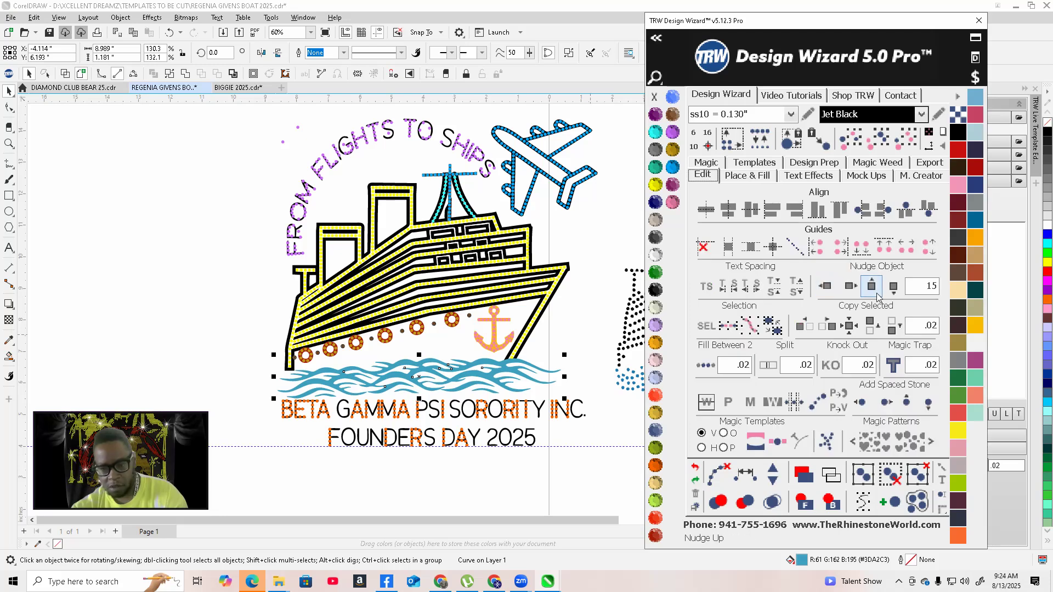
{"action": "left_click", "coordinate": [829, 286]}
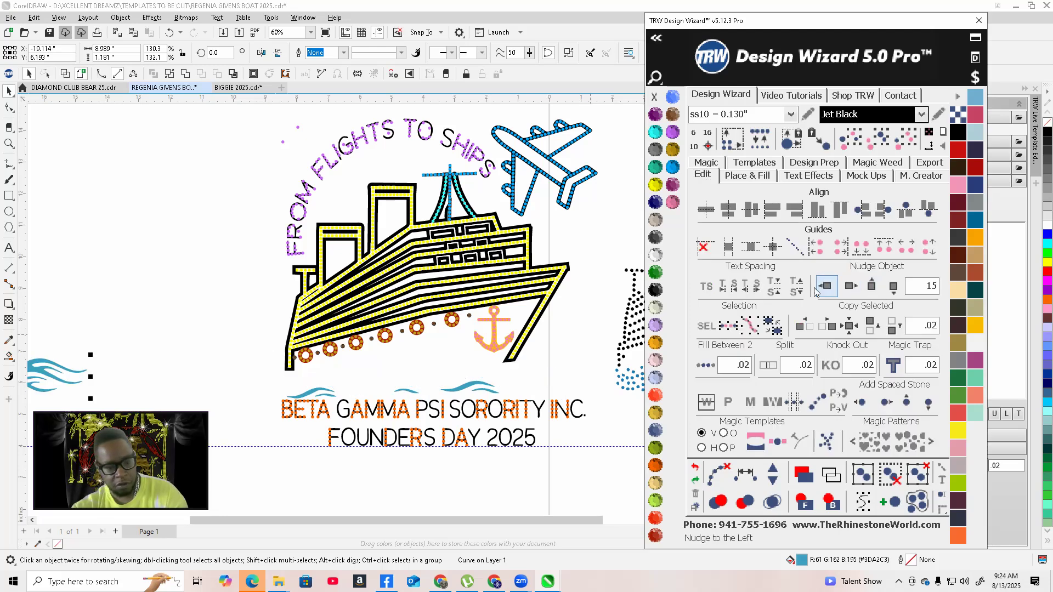
Select the small waves above the lettering and nudge them 15 inches to the left as well
{"action": "left_click", "coordinate": [183, 371]}
{"action": "scroll", "coordinate": [313, 393], "scroll_direction": "up", "scroll_amount": 1}
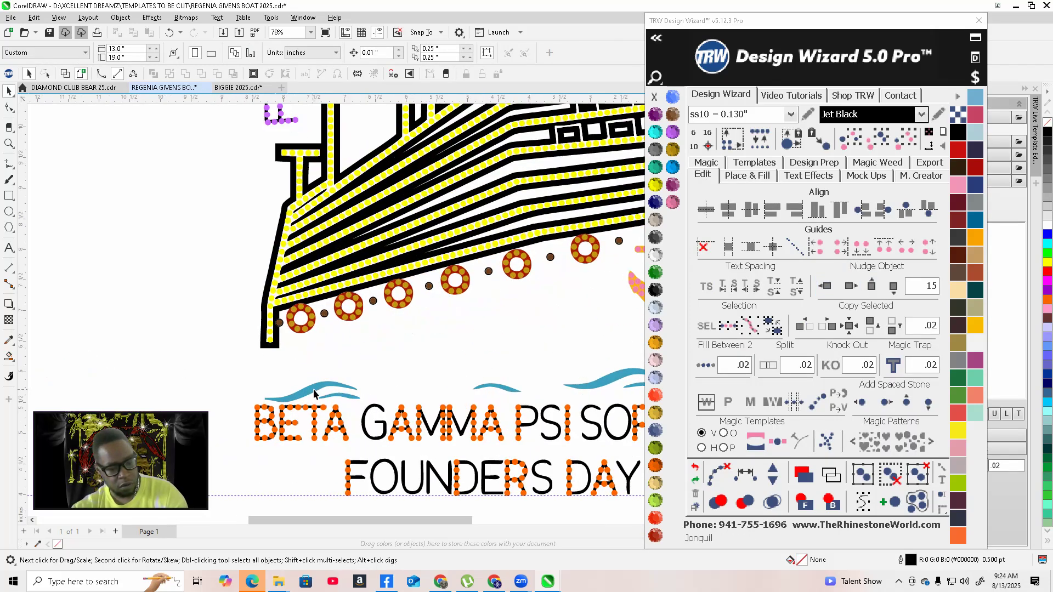
{"action": "left_click", "coordinate": [316, 389]}
{"action": "left_click", "coordinate": [346, 396], "text": "shift"}
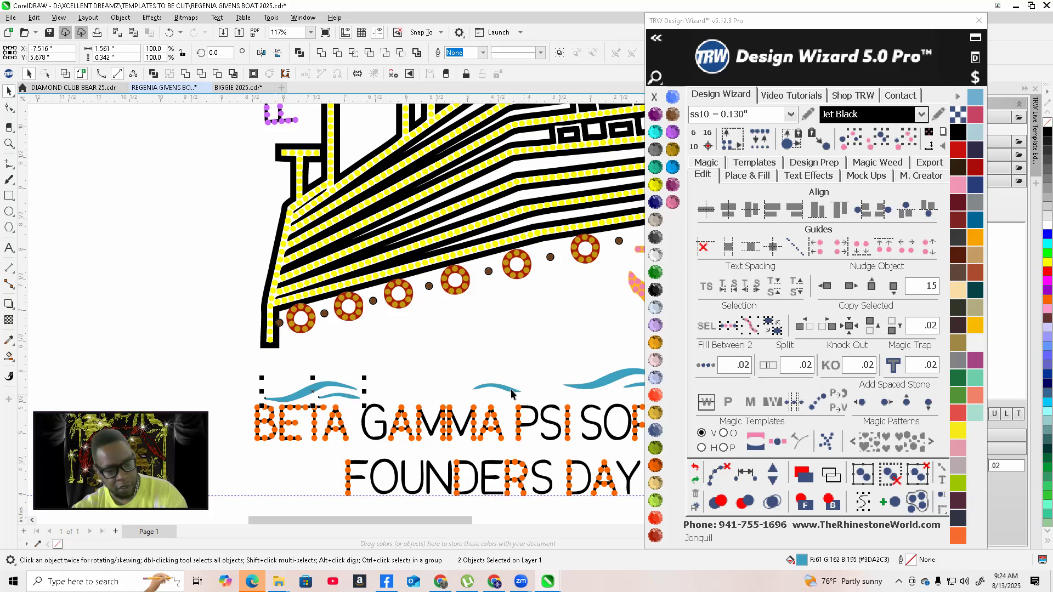
{"action": "scroll", "coordinate": [402, 388], "scroll_direction": "down", "scroll_amount": 3}
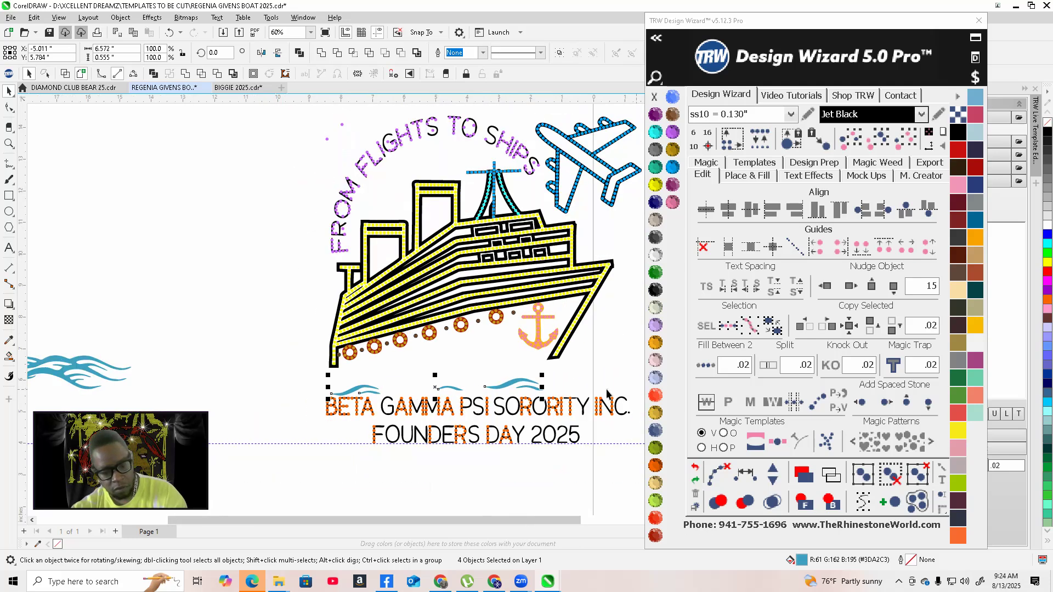
{"action": "scroll", "coordinate": [493, 390], "scroll_direction": "up", "scroll_amount": 5}
{"action": "scroll", "coordinate": [513, 384], "scroll_direction": "down", "scroll_amount": 4}
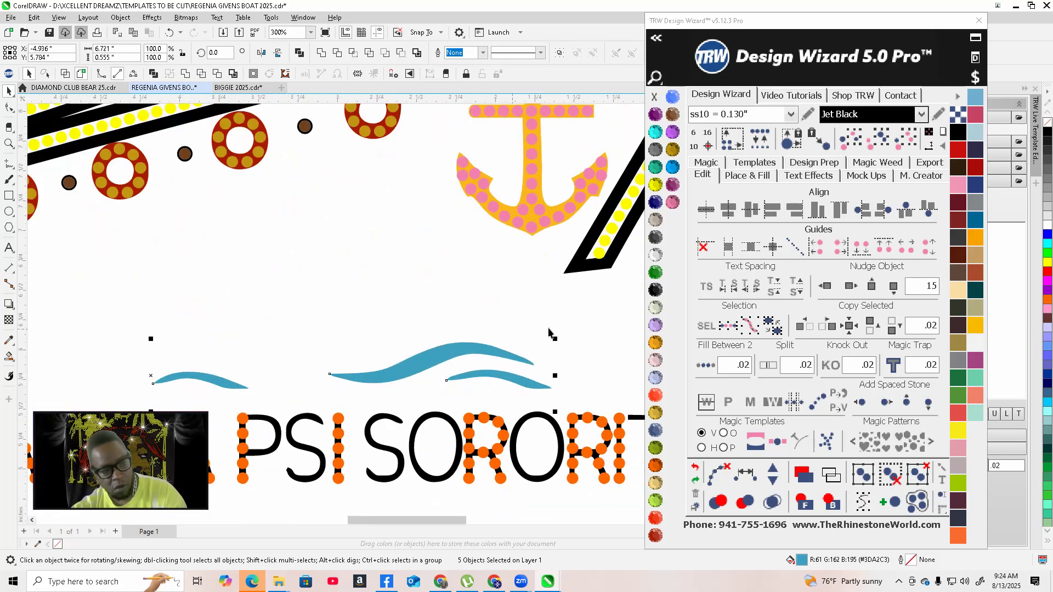
{"action": "left_click", "coordinate": [832, 294]}
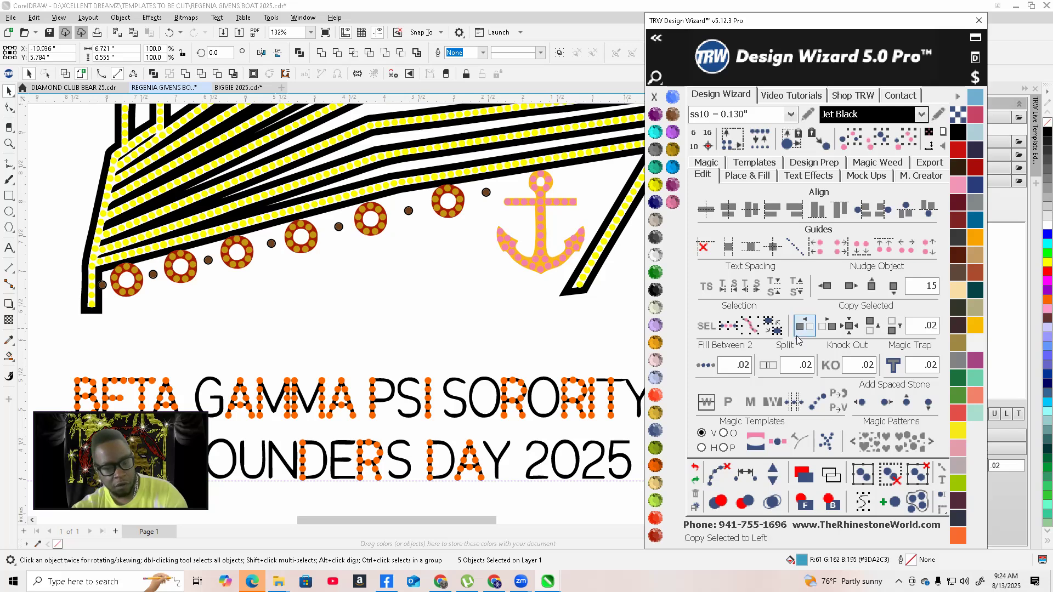
Draw a thin rectangle about 7.2 inches wide along the bottom of the ship's hull, then delete it
{"action": "scroll", "coordinate": [438, 350], "scroll_direction": "down", "scroll_amount": 3}
{"action": "left_click_drag", "start_coordinate": [126, 321], "coordinate": [306, 378]}
{"action": "left_click", "coordinate": [297, 268]}
{"action": "scroll", "coordinate": [392, 324], "scroll_direction": "up", "scroll_amount": 3}
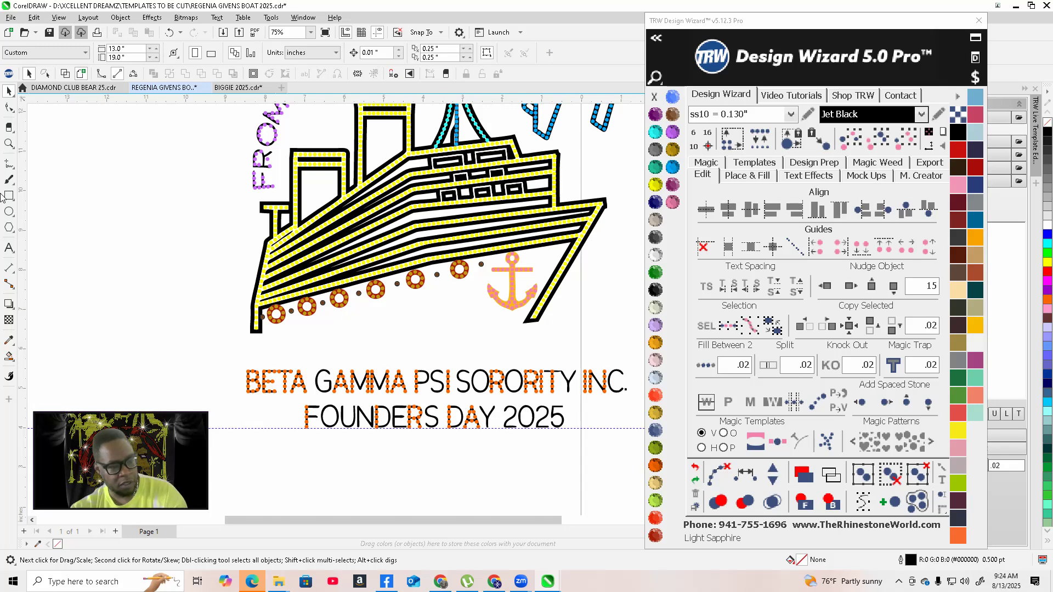
{"action": "left_click", "coordinate": [10, 197]}
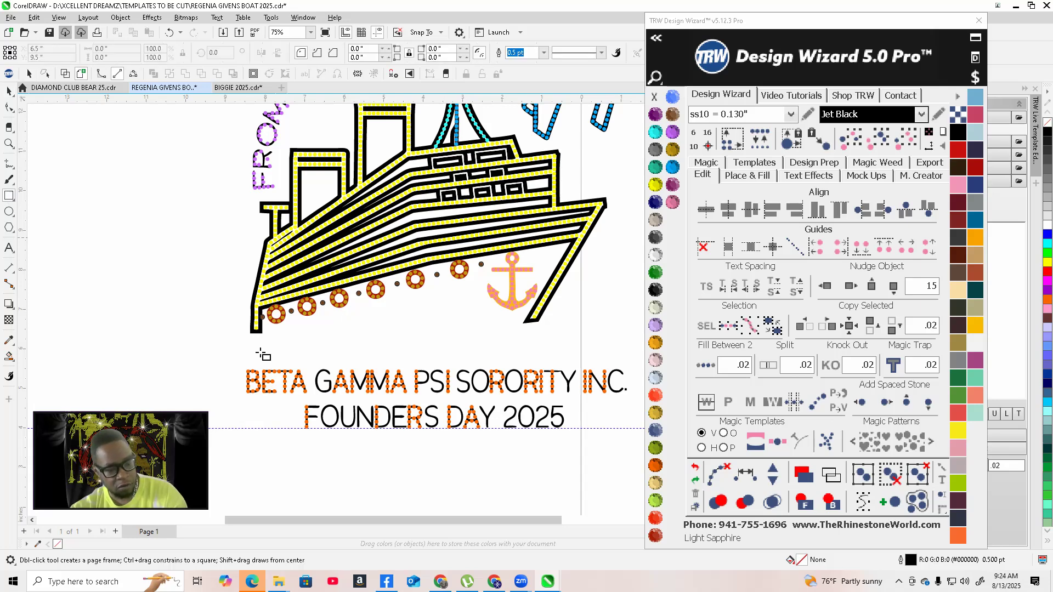
{"action": "left_click_drag", "start_coordinate": [504, 340], "coordinate": [539, 339]}
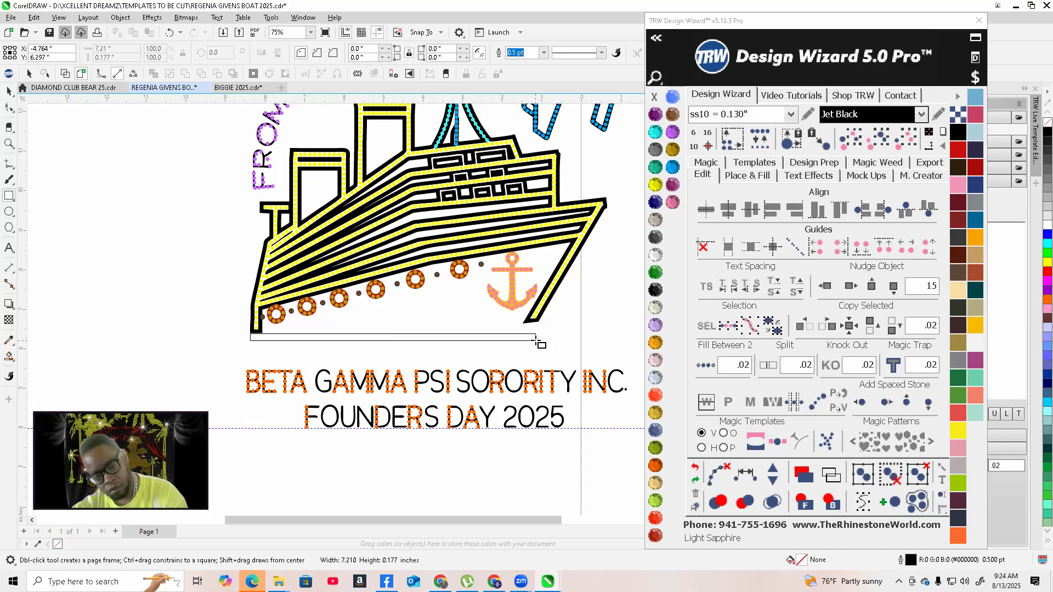
{"action": "left_click_drag", "start_coordinate": [535, 340], "coordinate": [536, 340]}
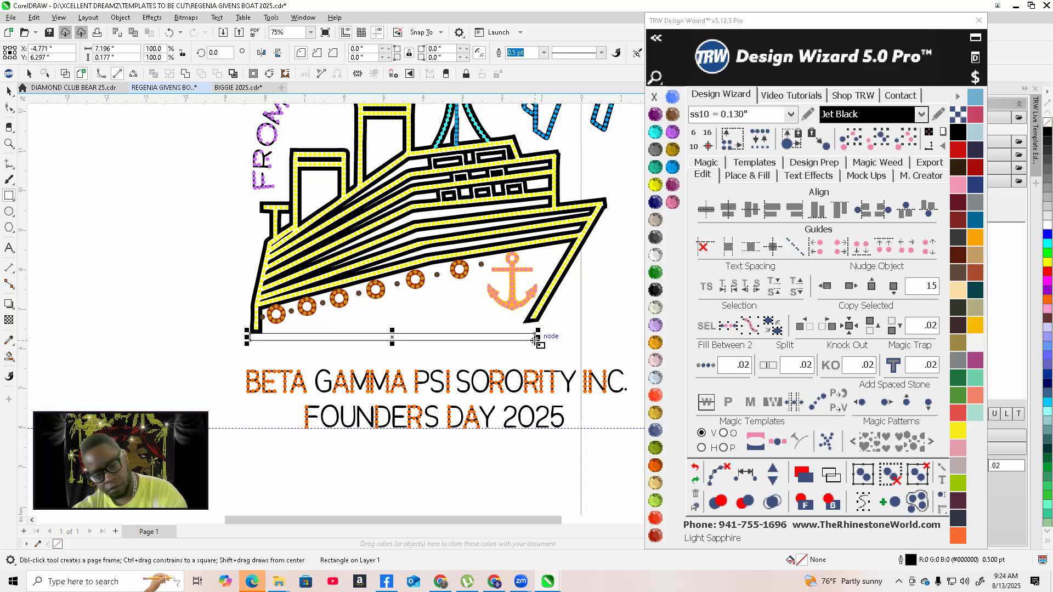
{"action": "scroll", "coordinate": [543, 342], "scroll_direction": "up", "scroll_amount": 4}
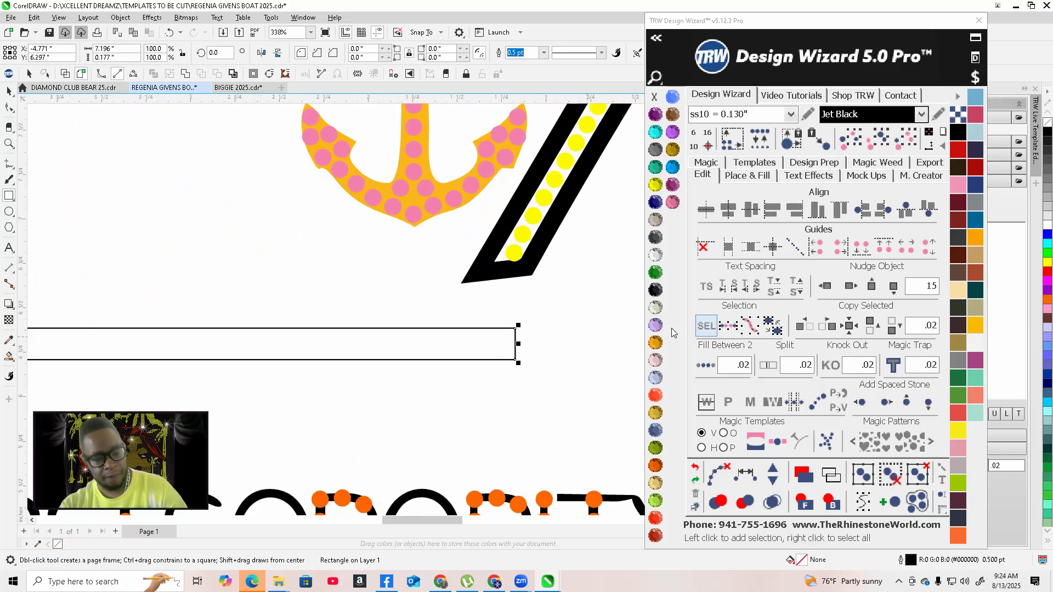
{"action": "scroll", "coordinate": [438, 357], "scroll_direction": "down", "scroll_amount": 6}
{"action": "scroll", "coordinate": [420, 353], "scroll_direction": "up", "scroll_amount": 2}
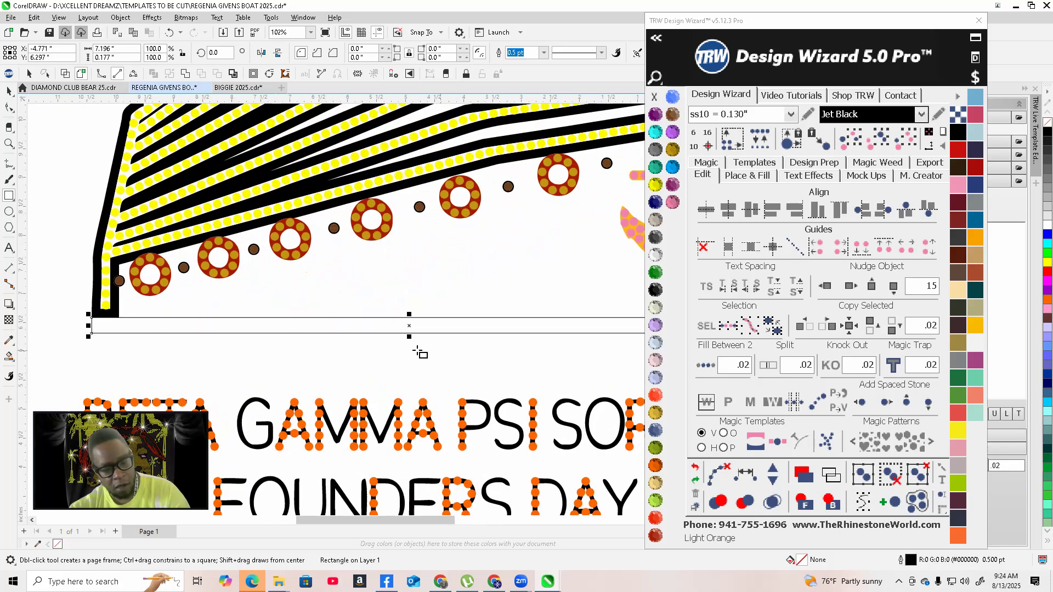
{"action": "scroll", "coordinate": [420, 353], "scroll_direction": "up", "scroll_amount": 2}
{"action": "scroll", "coordinate": [401, 341], "scroll_direction": "down", "scroll_amount": 3}
{"action": "key", "text": "Delete"}
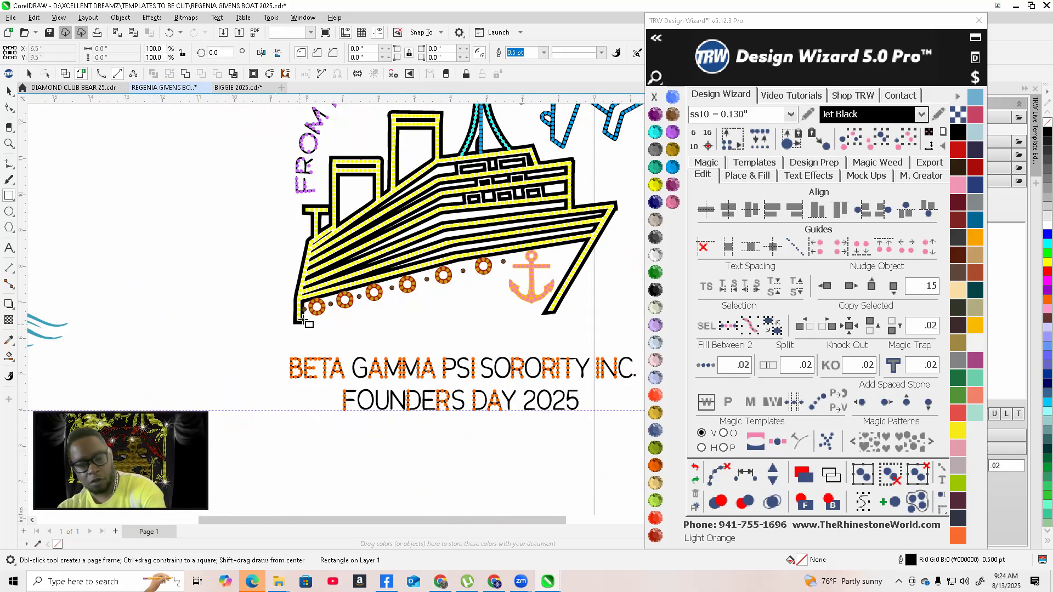
Draw a thin closed strip about 7 inches long along the bottom of the ship's hull with the 2-Point Line tool
{"action": "left_click", "coordinate": [8, 163]}
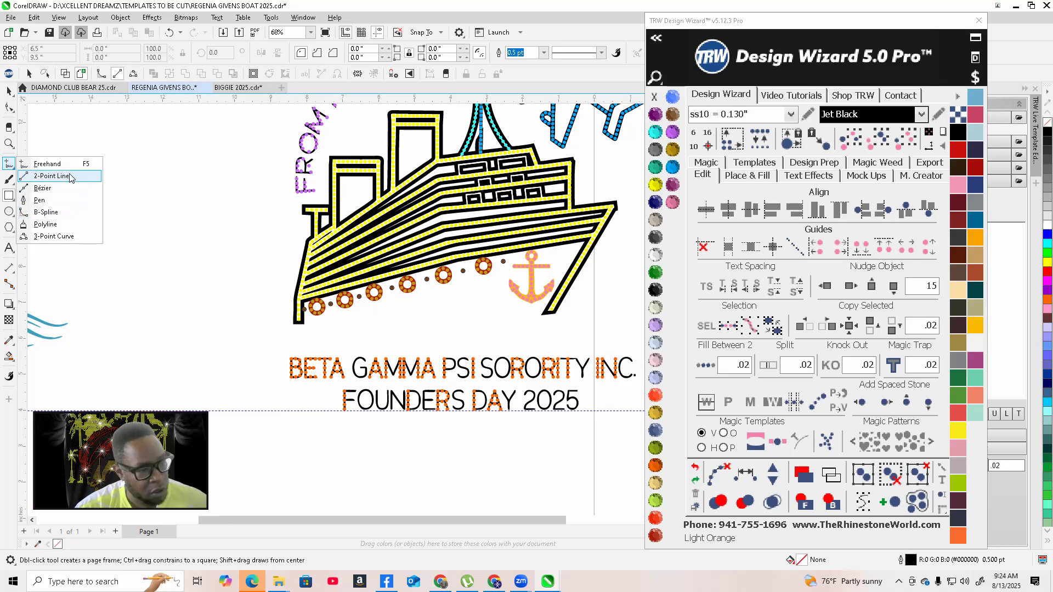
{"action": "left_click", "coordinate": [52, 175]}
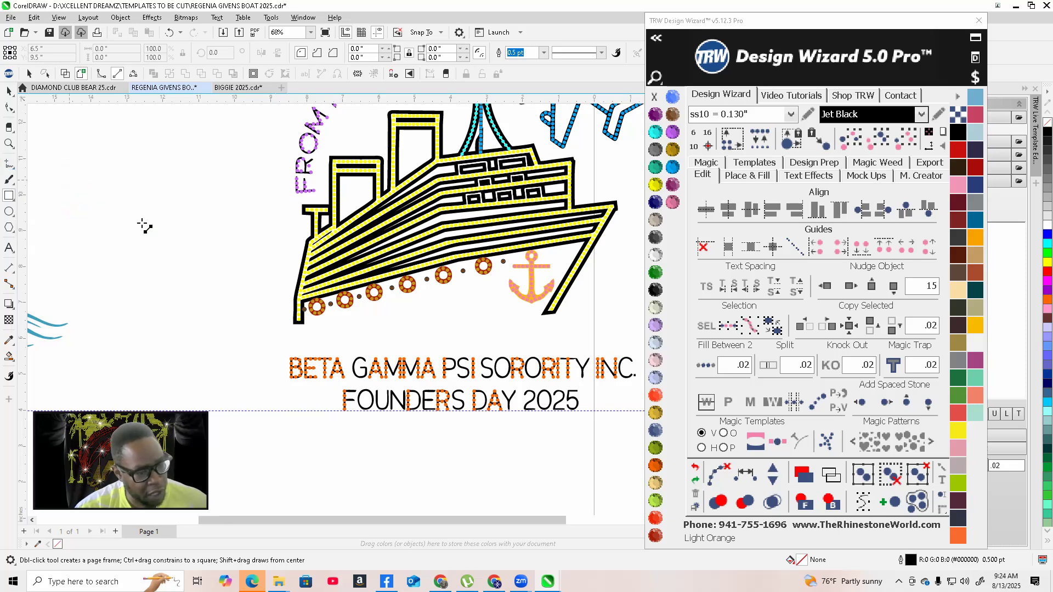
{"action": "scroll", "coordinate": [362, 343], "scroll_direction": "up", "scroll_amount": 1}
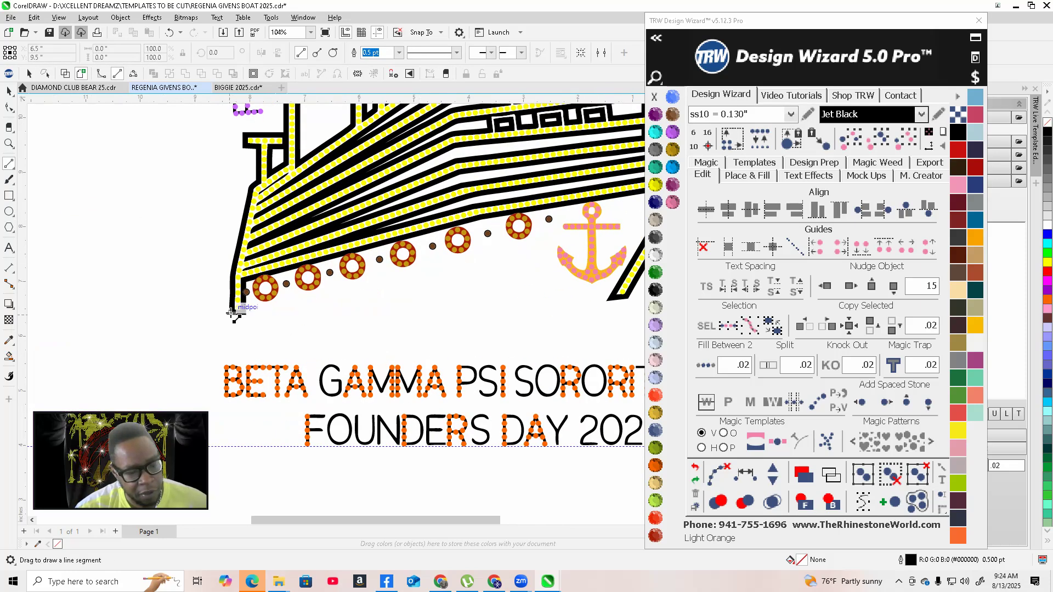
{"action": "mouse_move", "coordinate": [563, 329]}
{"action": "left_mouse_down"}
{"action": "mouse_move", "coordinate": [617, 321]}
{"action": "mouse_move", "coordinate": [626, 294]}
{"action": "left_mouse_up"}
{"action": "key", "text": "Delete"}
{"action": "scroll", "coordinate": [229, 329], "scroll_direction": "up", "scroll_amount": 4}
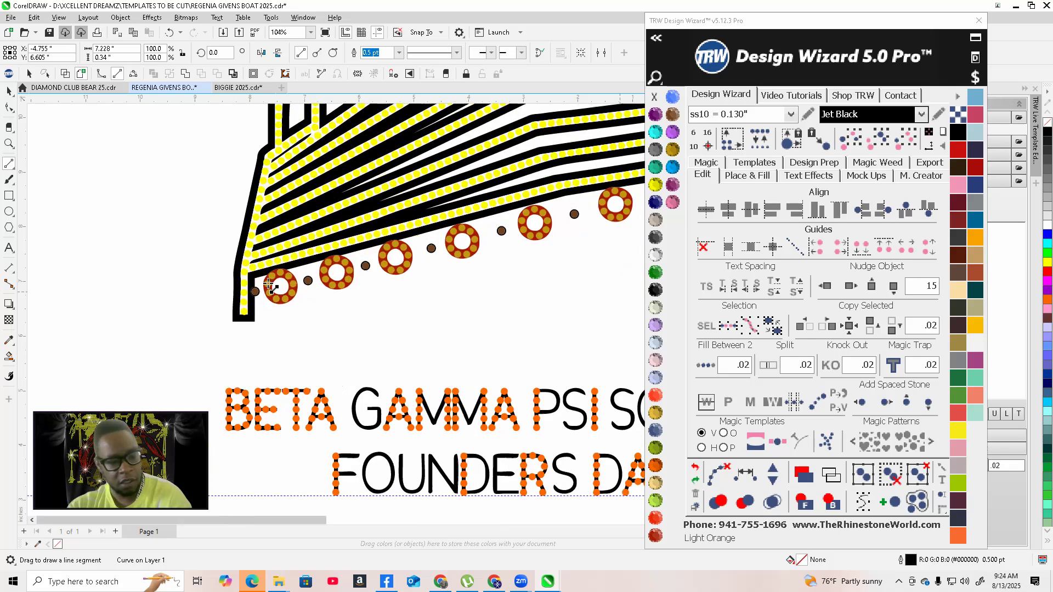
{"action": "scroll", "coordinate": [218, 326], "scroll_direction": "up", "scroll_amount": 1}
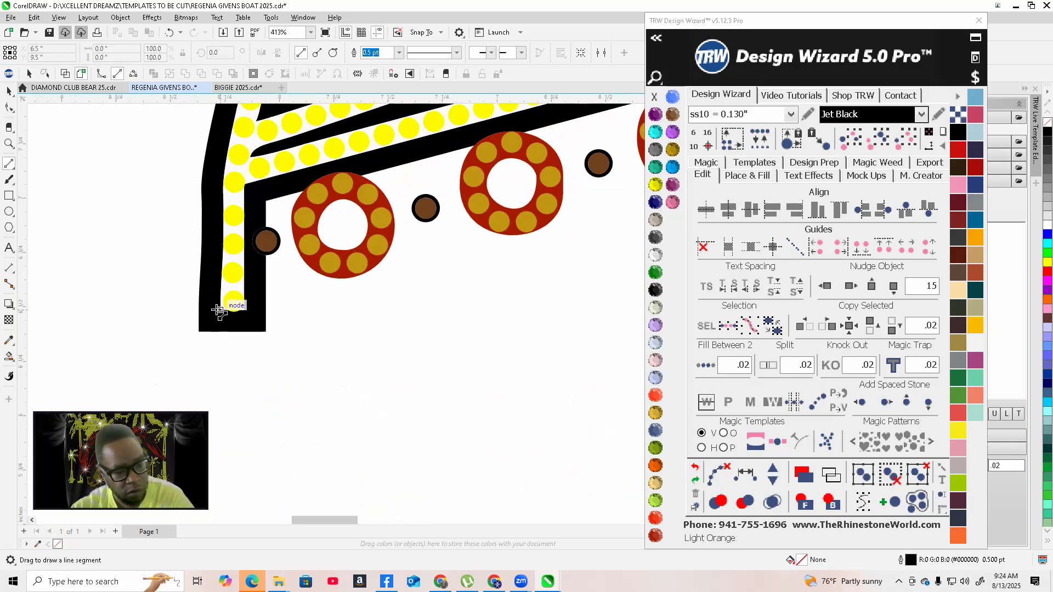
{"action": "left_click_drag", "start_coordinate": [353, 374], "coordinate": [810, 12]}
{"action": "left_click_drag", "start_coordinate": [1049, 475], "coordinate": [538, 335]}
{"action": "scroll", "coordinate": [538, 340], "scroll_direction": "down", "scroll_amount": 2}
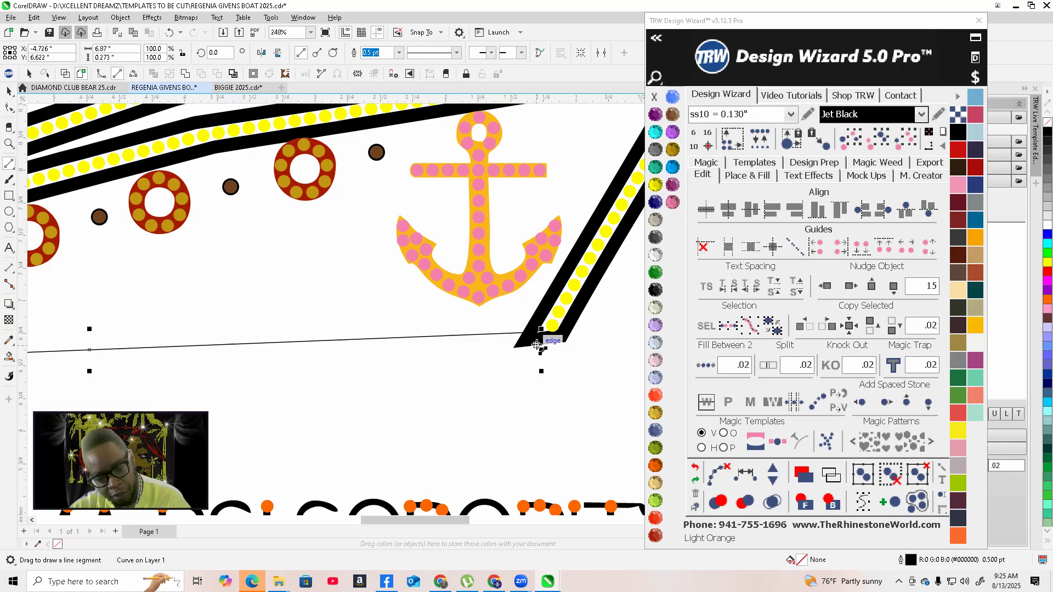
{"action": "scroll", "coordinate": [540, 329], "scroll_direction": "left", "scroll_amount": 10}
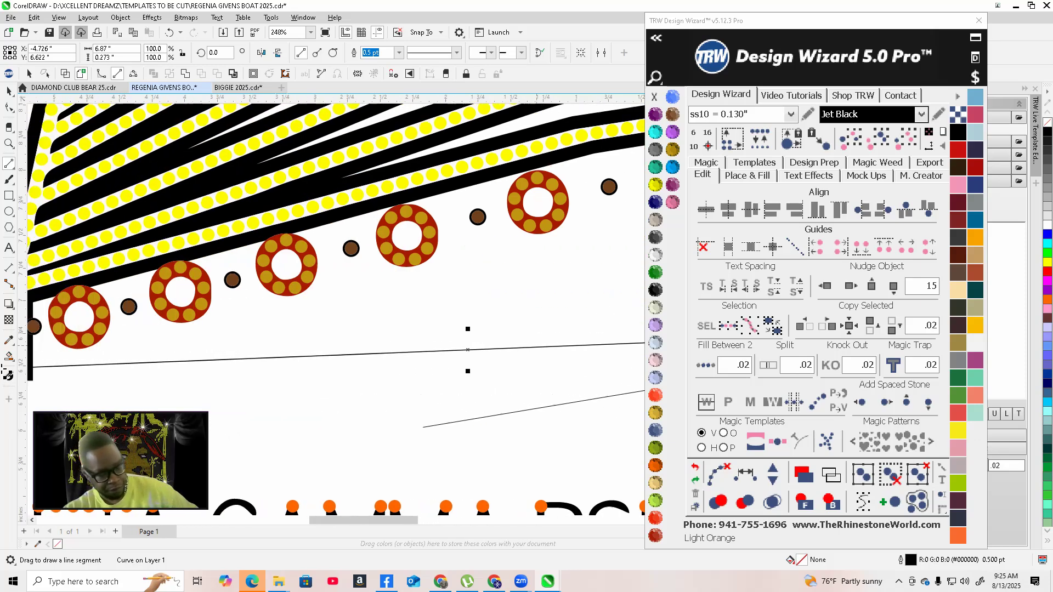
{"action": "left_click_drag", "start_coordinate": [41, 342], "coordinate": [125, 381]}
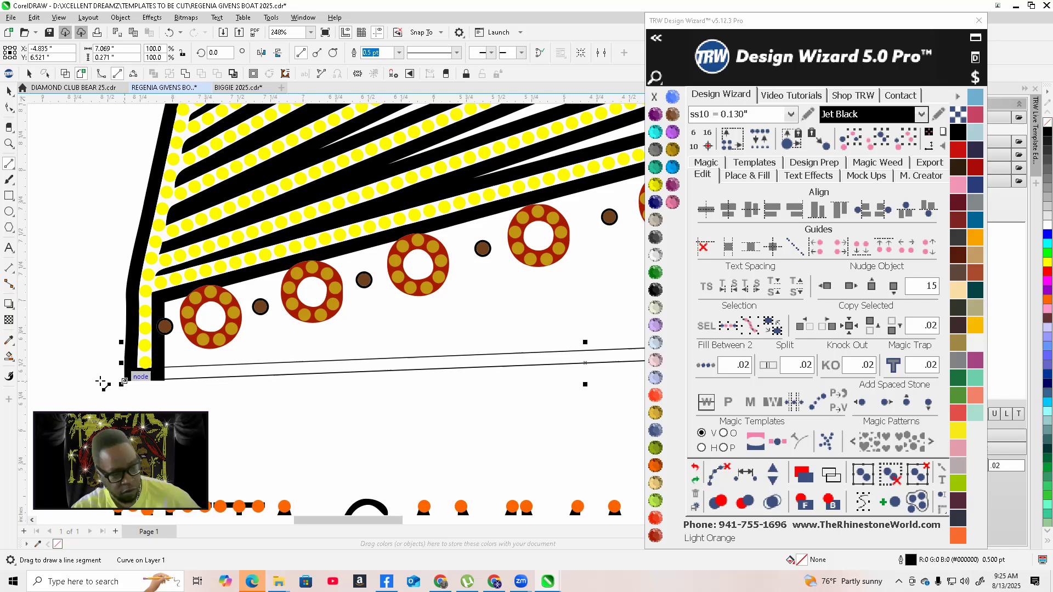
Fill the strip's enclosed region with Smart Fill and remove its outline
{"action": "left_click", "coordinate": [10, 356]}
{"action": "left_click", "coordinate": [178, 372]}
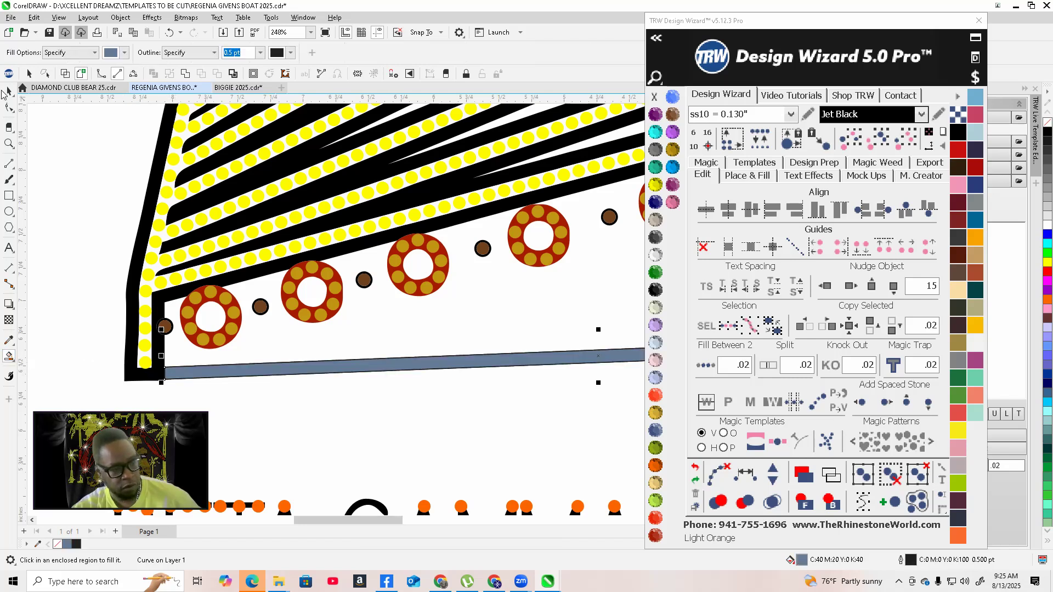
{"action": "right_click", "coordinate": [654, 99]}
{"action": "left_click", "coordinate": [12, 92]}
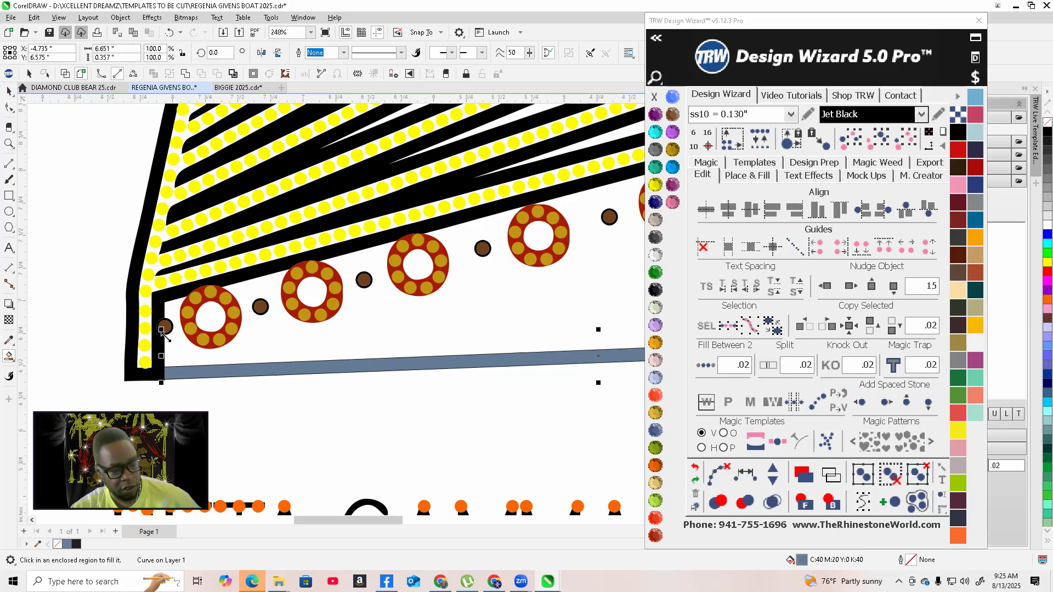
Select and delete the leftover line along the top edge of the filled hull strip
{"action": "left_click", "coordinate": [214, 411]}
{"action": "scroll", "coordinate": [170, 377], "scroll_direction": "up", "scroll_amount": 3}
{"action": "scroll", "coordinate": [152, 362], "scroll_direction": "up", "scroll_amount": 5}
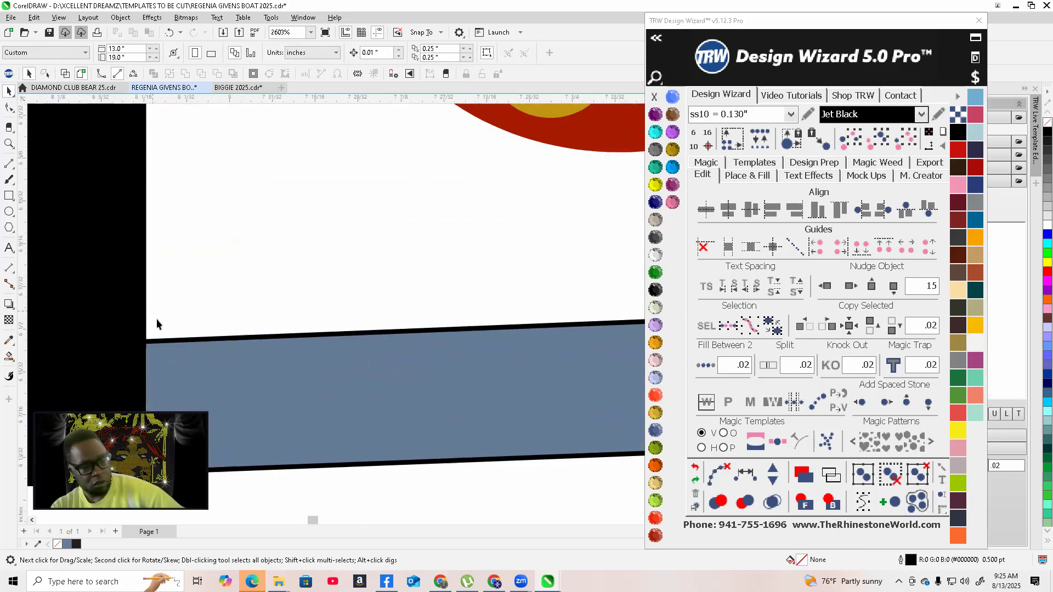
{"action": "left_click", "coordinate": [163, 340]}
{"action": "left_click", "coordinate": [165, 318]}
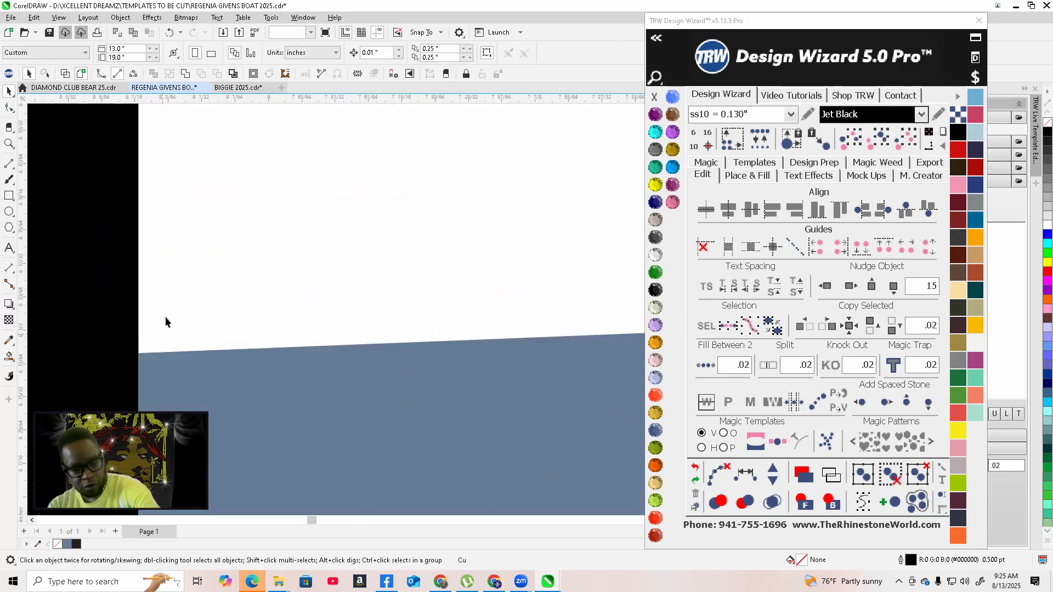
{"action": "scroll", "coordinate": [165, 324], "scroll_direction": "down", "scroll_amount": 2}
{"action": "left_click", "coordinate": [162, 367]}
{"action": "key", "text": "Delete"}
Combine the filled strip with the ship's black hull outline
{"action": "scroll", "coordinate": [192, 351], "scroll_direction": "down", "scroll_amount": 1}
{"action": "left_click", "coordinate": [199, 330]}
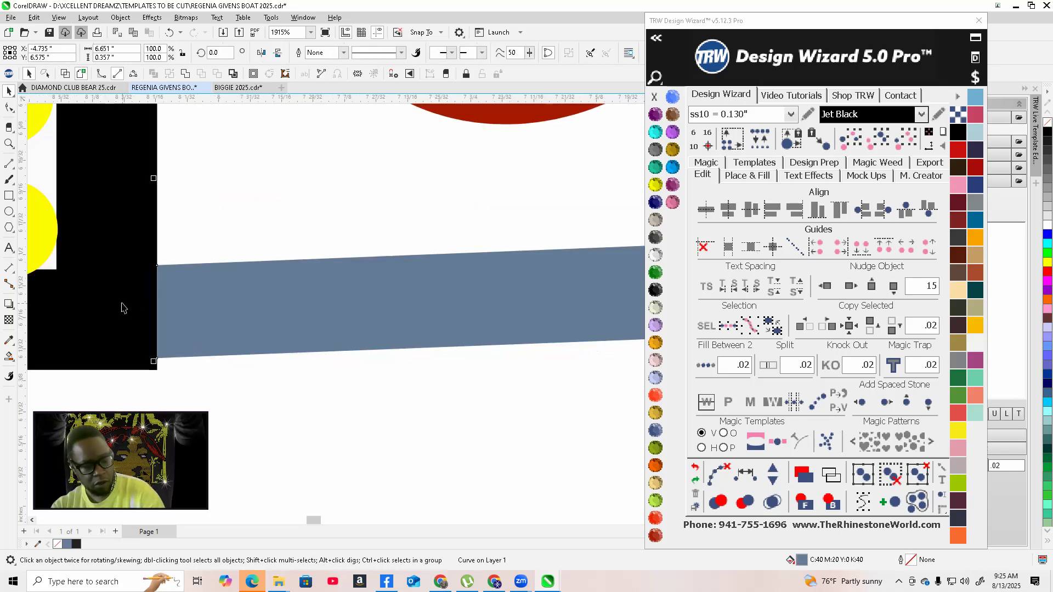
{"action": "left_click", "coordinate": [122, 304], "text": "shift"}
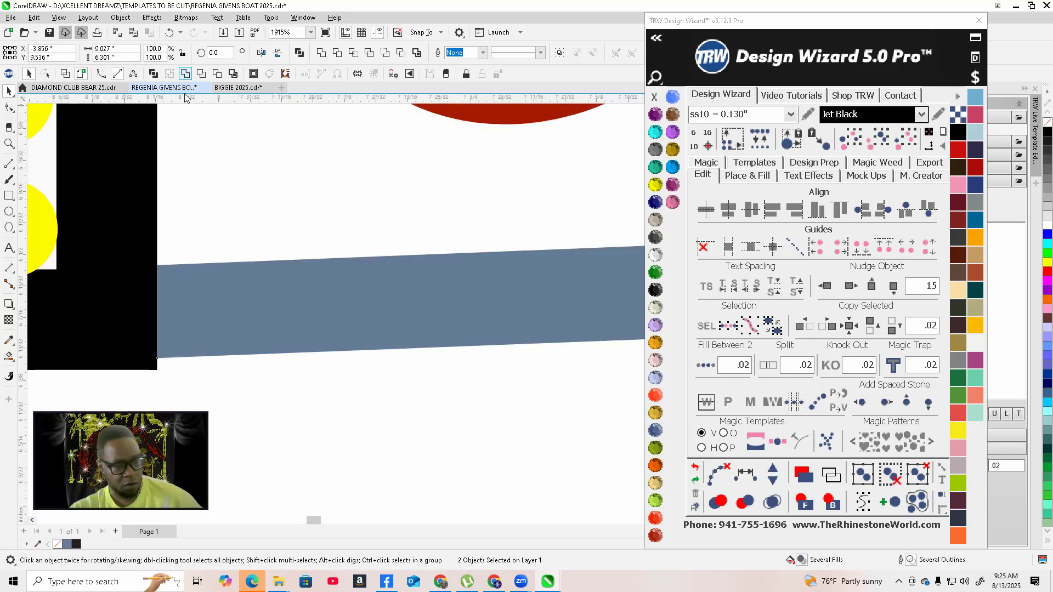
{"action": "key", "text": "ctrl+l"}
Delete the unwanted nodes at both ends of the hull's bottom edge with the Shape tool
{"action": "scroll", "coordinate": [231, 333], "scroll_direction": "down", "scroll_amount": 4}
{"action": "scroll", "coordinate": [210, 310], "scroll_direction": "up", "scroll_amount": 2}
{"action": "scroll", "coordinate": [210, 310], "scroll_direction": "up", "scroll_amount": 2}
{"action": "key", "text": "F10"}
{"action": "left_click_drag", "start_coordinate": [173, 316], "coordinate": [239, 355]}
{"action": "key", "text": "Delete"}
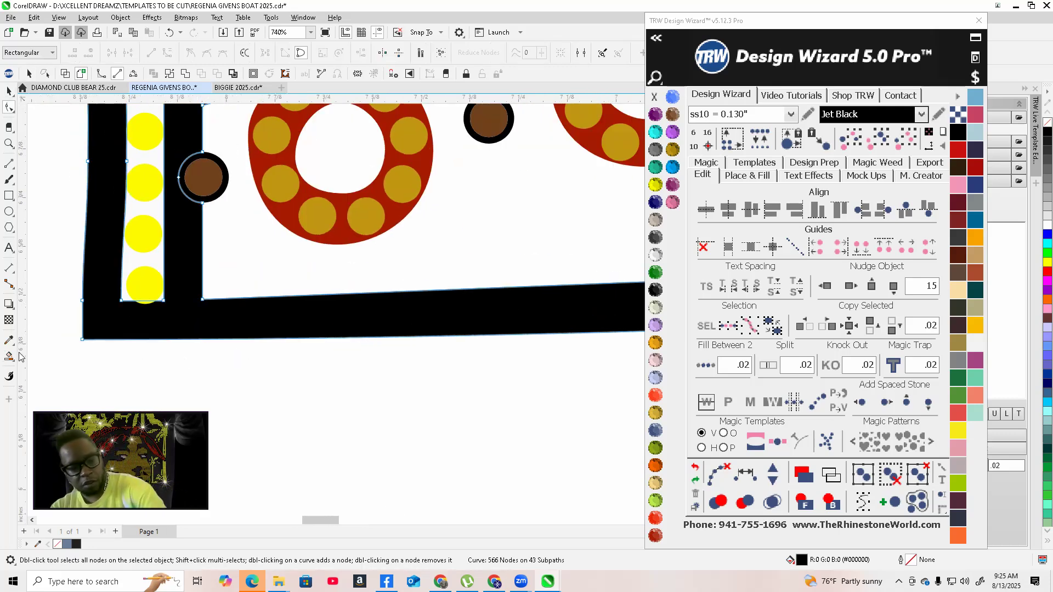
{"action": "scroll", "coordinate": [294, 339], "scroll_direction": "down", "scroll_amount": 8}
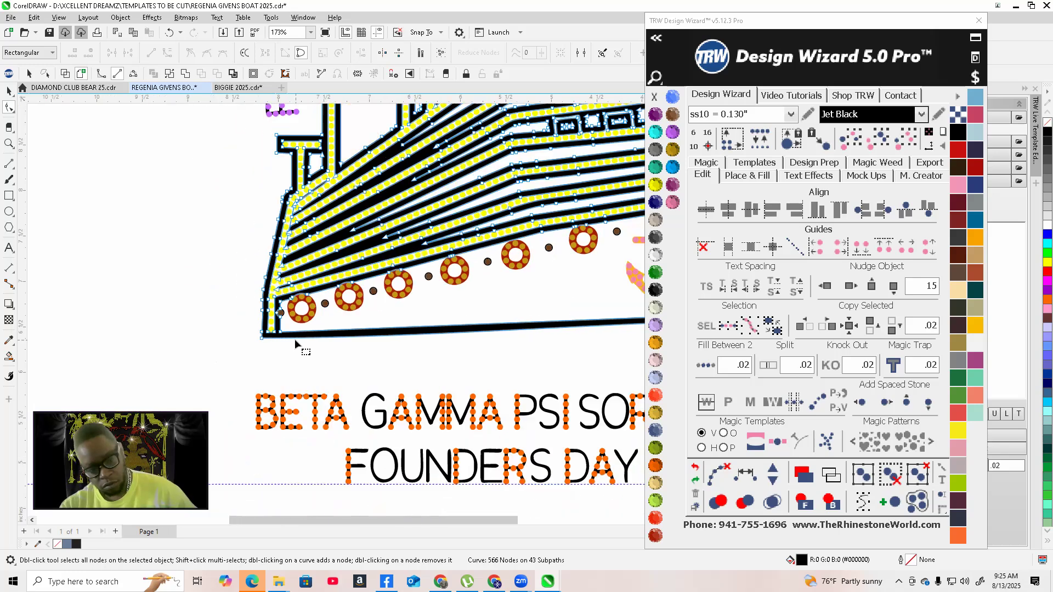
{"action": "scroll", "coordinate": [548, 333], "scroll_direction": "up", "scroll_amount": 9}
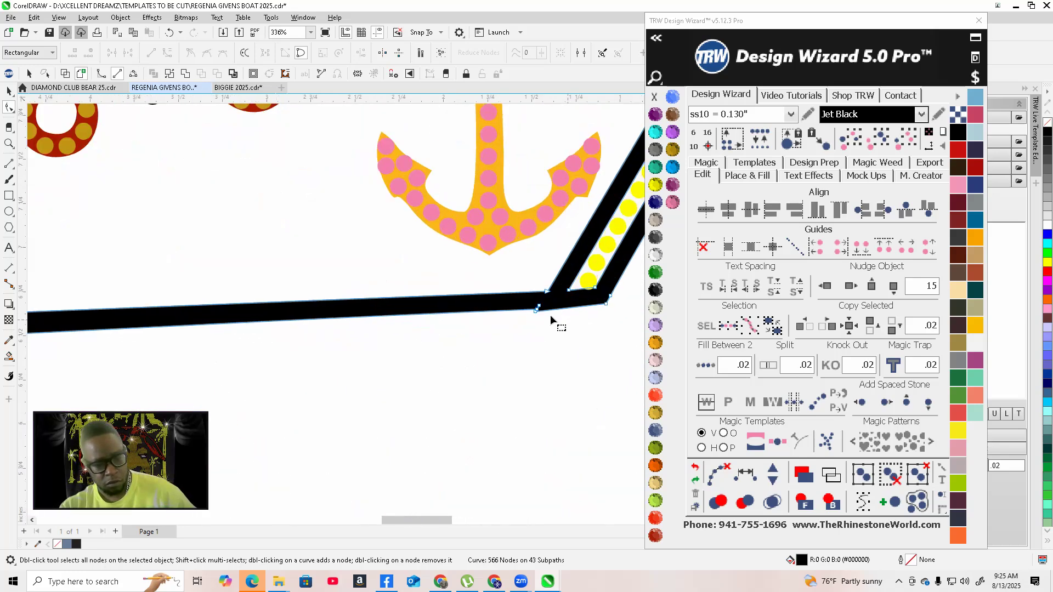
{"action": "left_click_drag", "start_coordinate": [471, 292], "coordinate": [466, 291]}
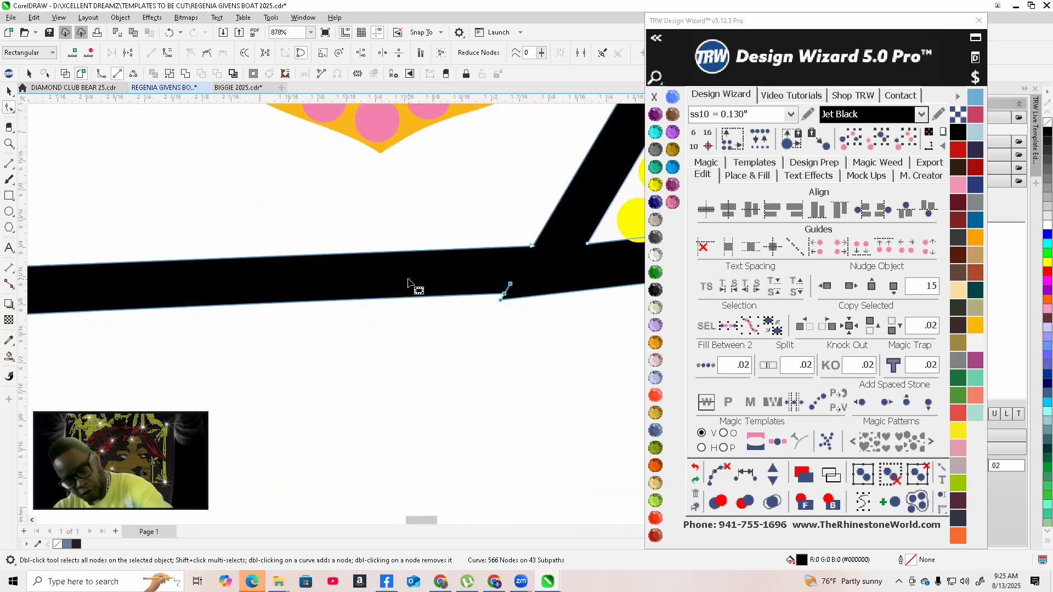
{"action": "key", "text": "Delete"}
Inspect the reshaped hull bottom and the whole design at different zoom levels
{"action": "scroll", "coordinate": [483, 290], "scroll_direction": "down", "scroll_amount": 7}
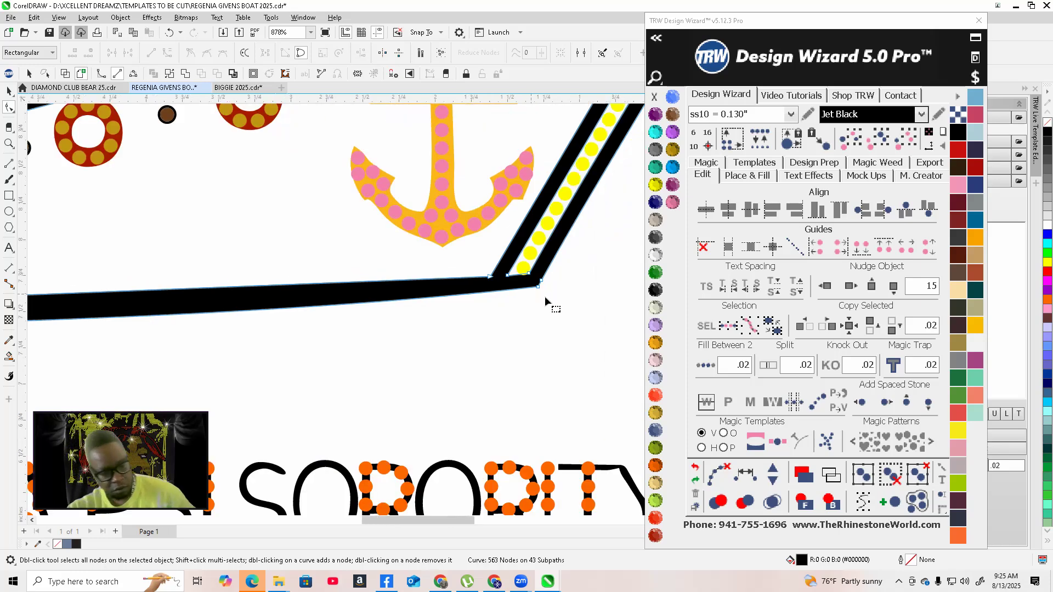
{"action": "scroll", "coordinate": [570, 283], "scroll_direction": "down", "scroll_amount": 2}
{"action": "scroll", "coordinate": [472, 304], "scroll_direction": "up", "scroll_amount": 2}
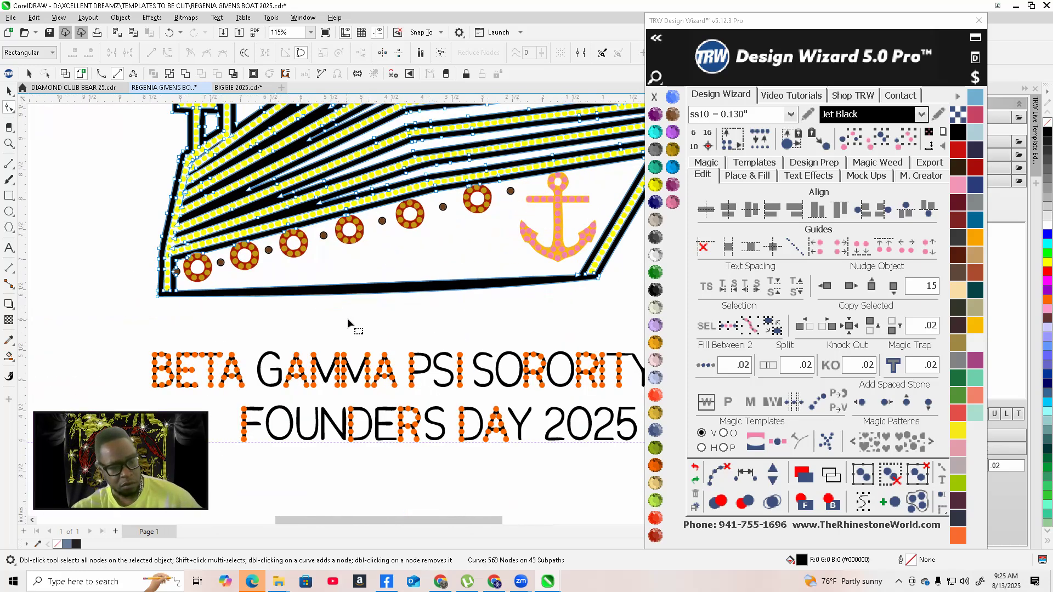
{"action": "scroll", "coordinate": [165, 321], "scroll_direction": "up", "scroll_amount": 3}
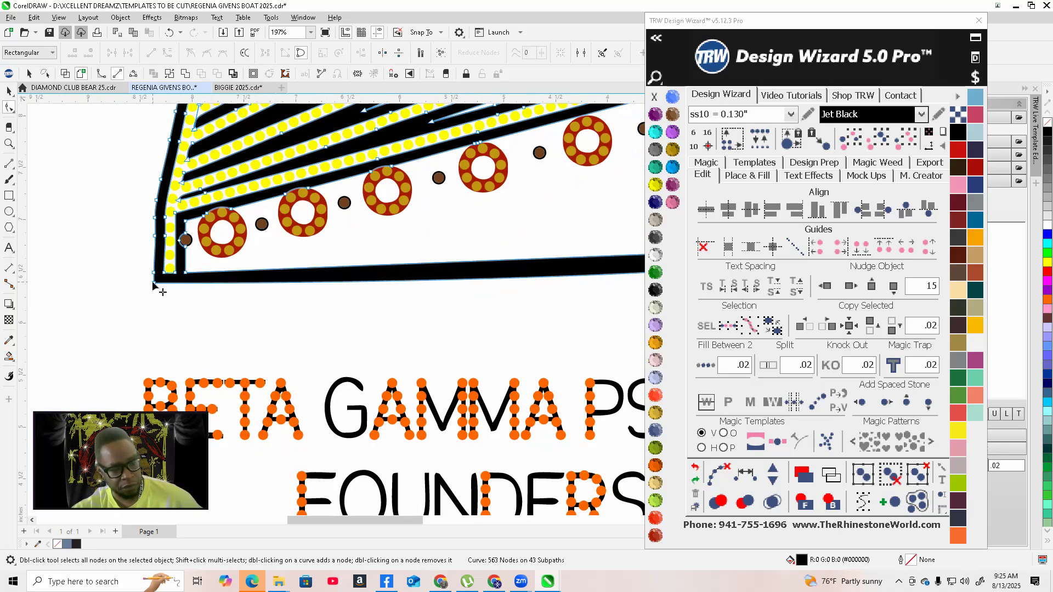
{"action": "scroll", "coordinate": [219, 322], "scroll_direction": "down", "scroll_amount": 4}
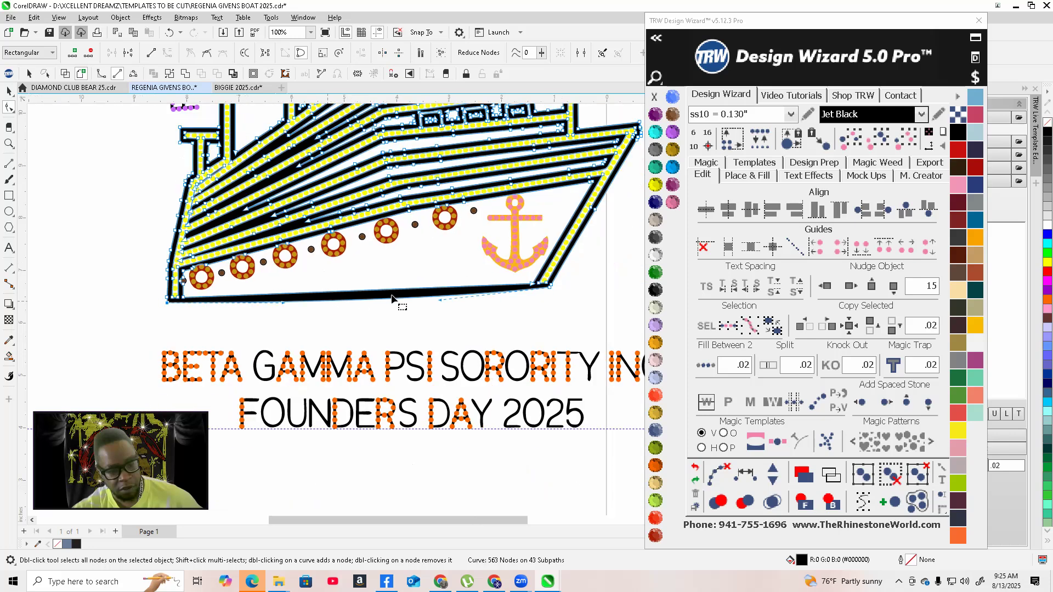
{"action": "left_click_drag", "start_coordinate": [440, 300], "coordinate": [431, 295]}
{"action": "scroll", "coordinate": [282, 310], "scroll_direction": "up", "scroll_amount": 3}
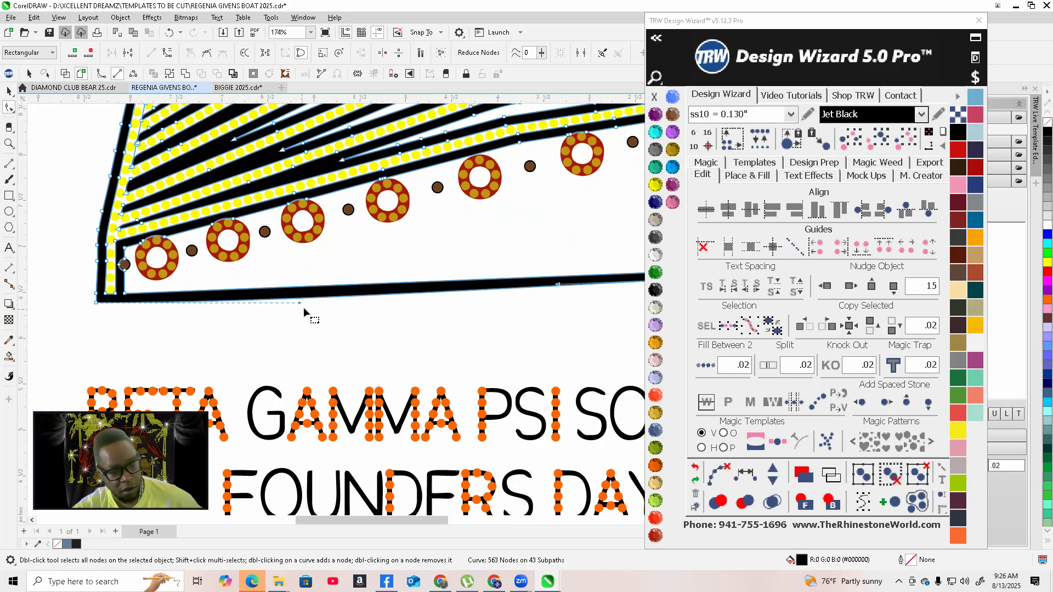
{"action": "left_click_drag", "start_coordinate": [299, 304], "coordinate": [311, 306]}
{"action": "scroll", "coordinate": [310, 306], "scroll_direction": "down", "scroll_amount": 5}
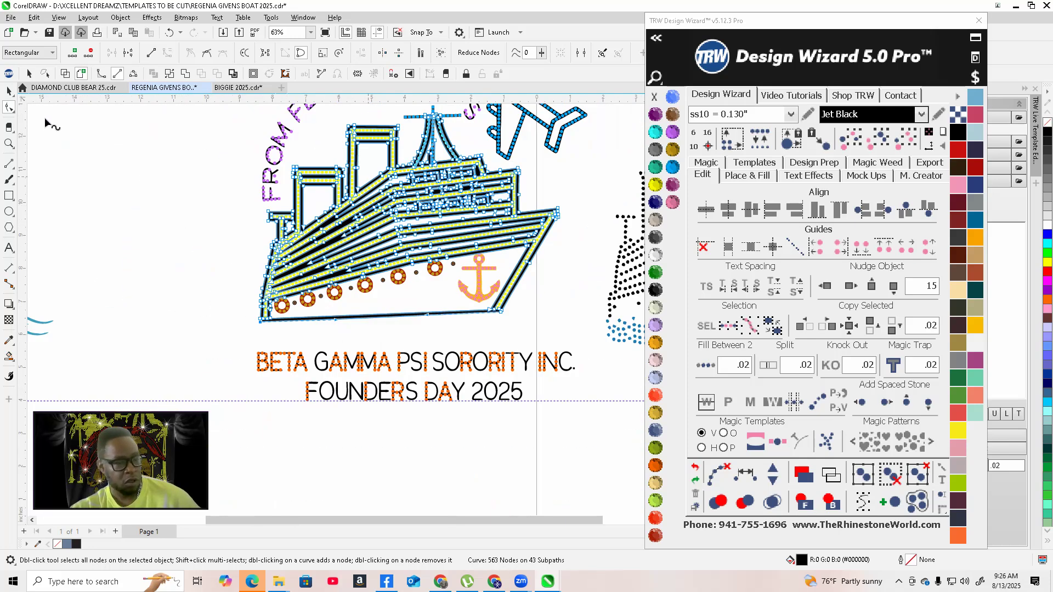
{"action": "left_click", "coordinate": [7, 92]}
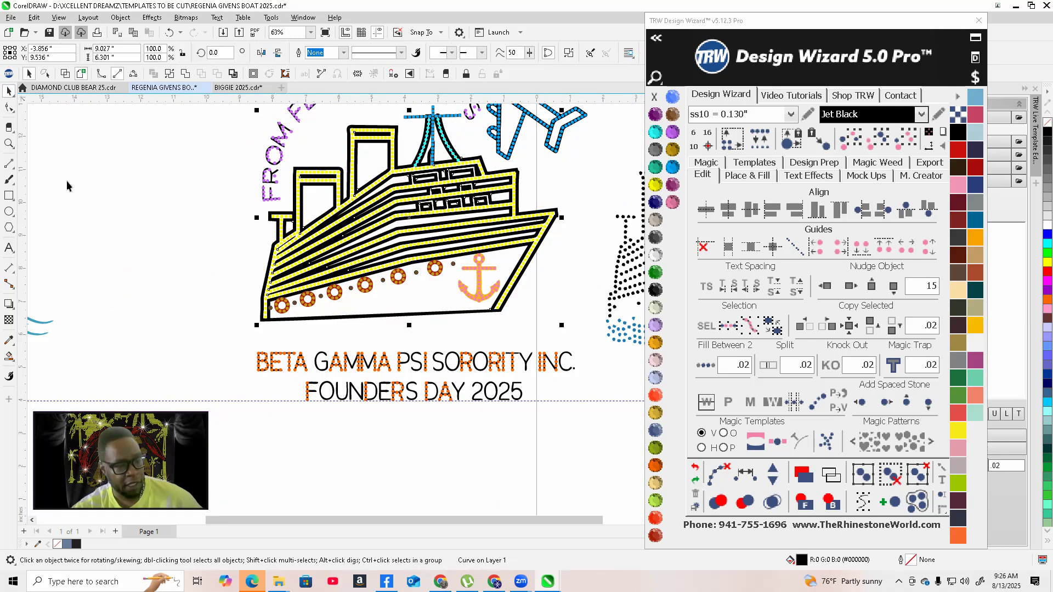
{"action": "left_click", "coordinate": [87, 239]}
{"action": "scroll", "coordinate": [446, 328], "scroll_direction": "down", "scroll_amount": 3}
{"action": "scroll", "coordinate": [446, 329], "scroll_direction": "down", "scroll_amount": 2}
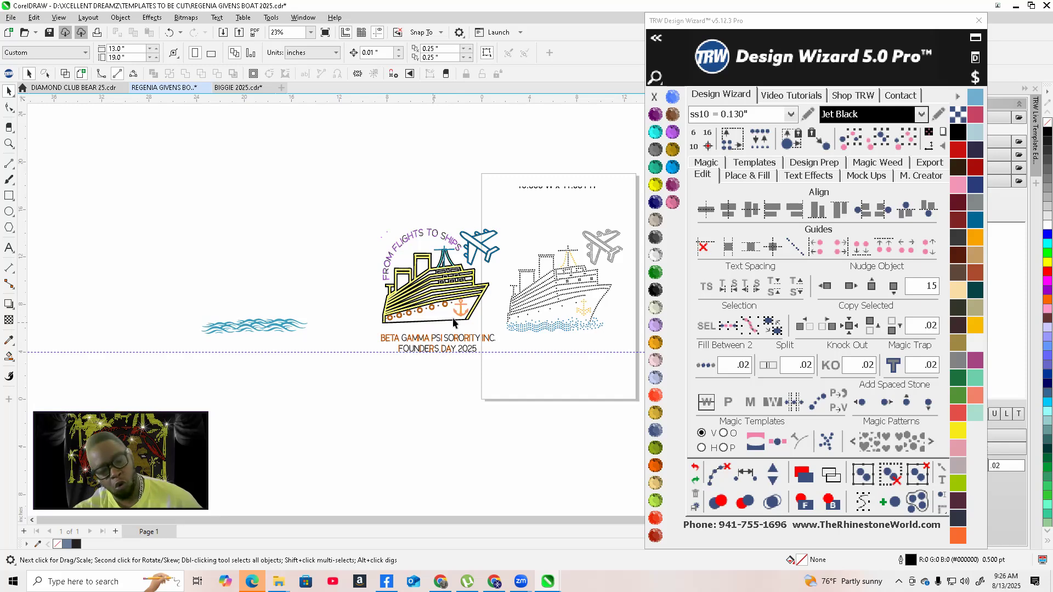
{"action": "scroll", "coordinate": [435, 326], "scroll_direction": "up", "scroll_amount": 10}
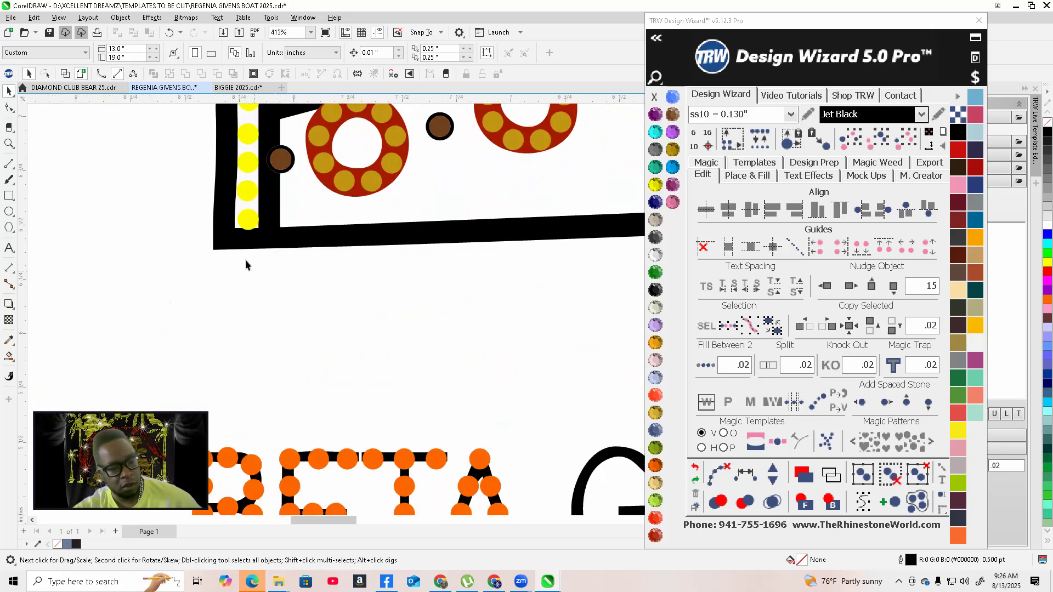
{"action": "scroll", "coordinate": [246, 255], "scroll_direction": "up", "scroll_amount": 3}
{"action": "scroll", "coordinate": [251, 280], "scroll_direction": "down", "scroll_amount": 3}
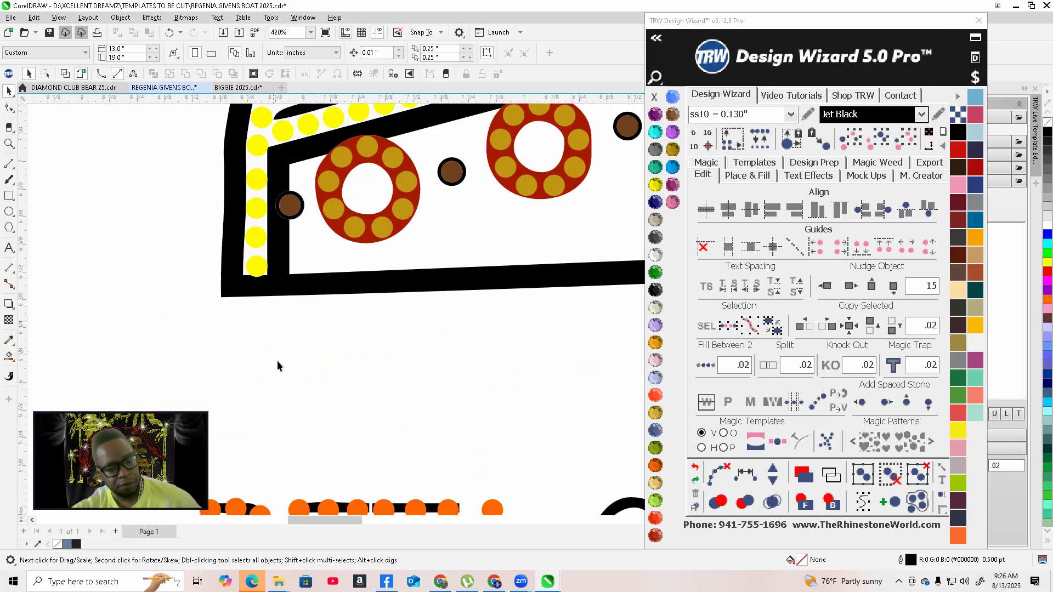
{"action": "scroll", "coordinate": [296, 376], "scroll_direction": "down", "scroll_amount": 8}
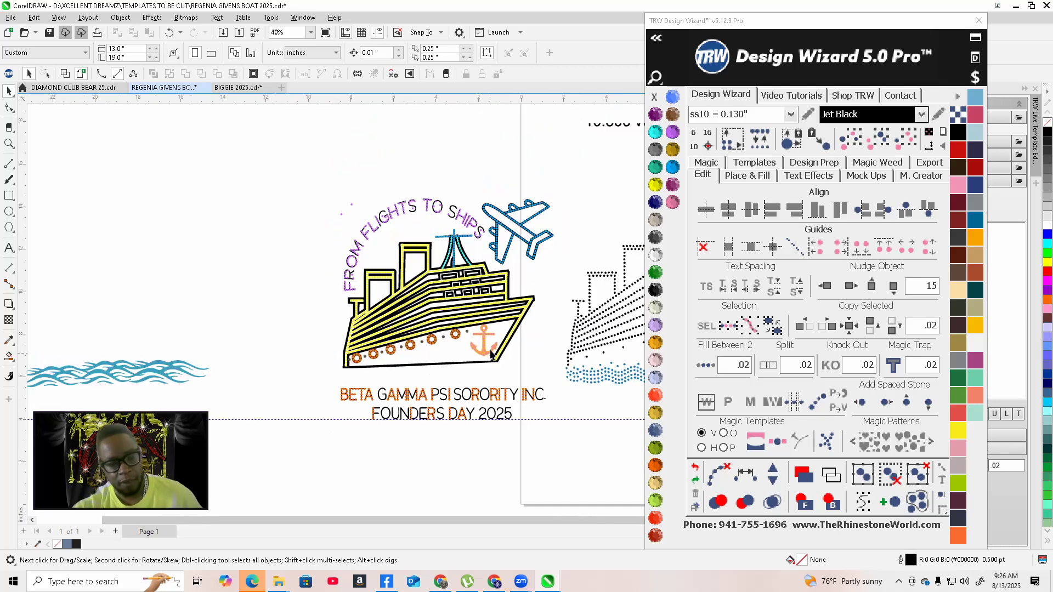
{"action": "scroll", "coordinate": [464, 364], "scroll_direction": "up", "scroll_amount": 1}
{"action": "scroll", "coordinate": [567, 271], "scroll_direction": "down", "scroll_amount": 1}
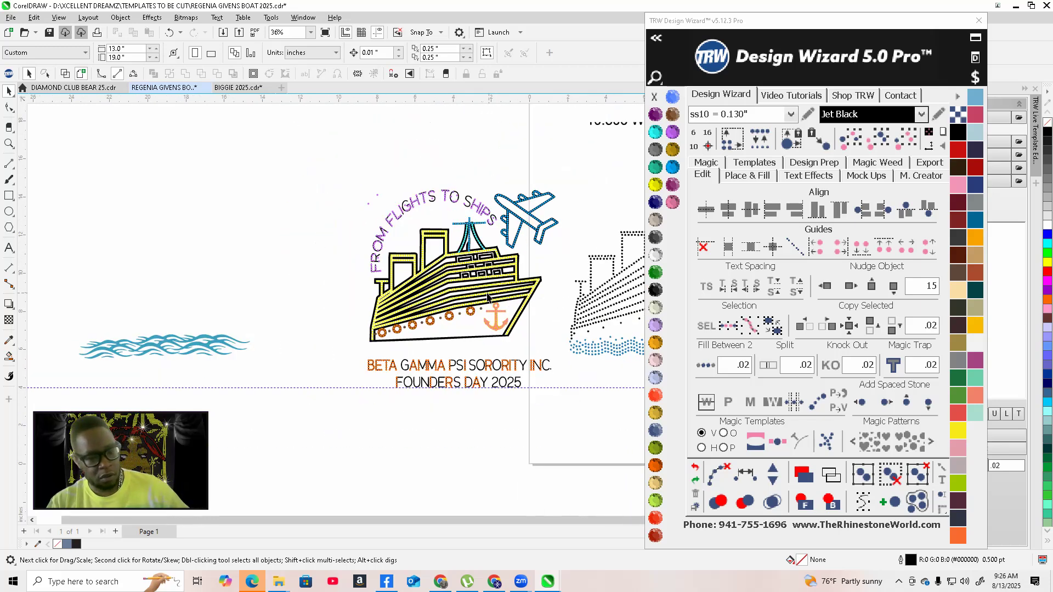
Select all the ship's yellow stones by colour and nudge them 15 inches to the left, off the design
{"action": "left_click", "coordinate": [488, 286]}
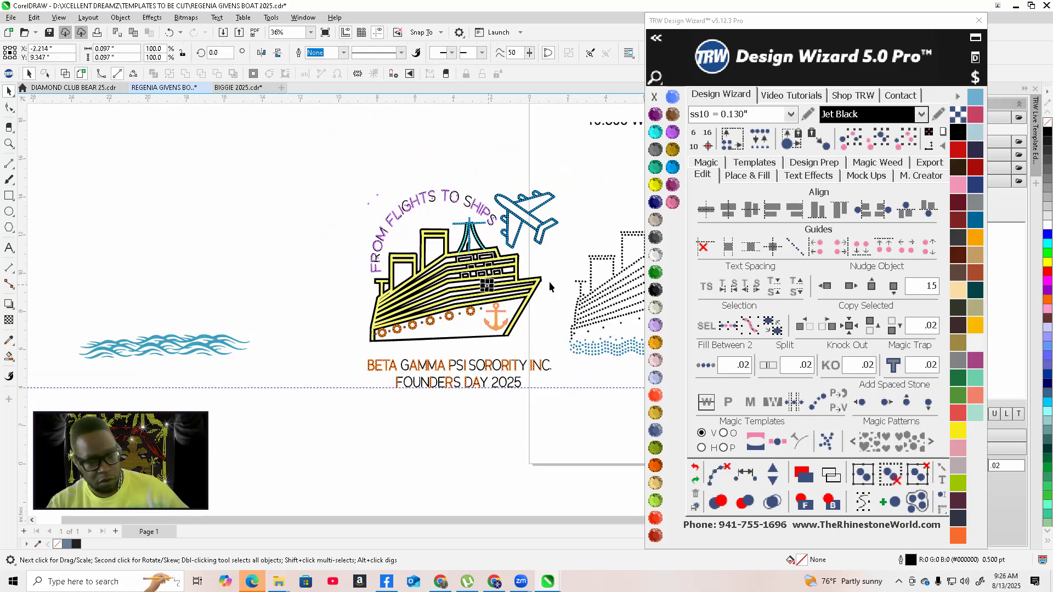
{"action": "left_click", "coordinate": [905, 140]}
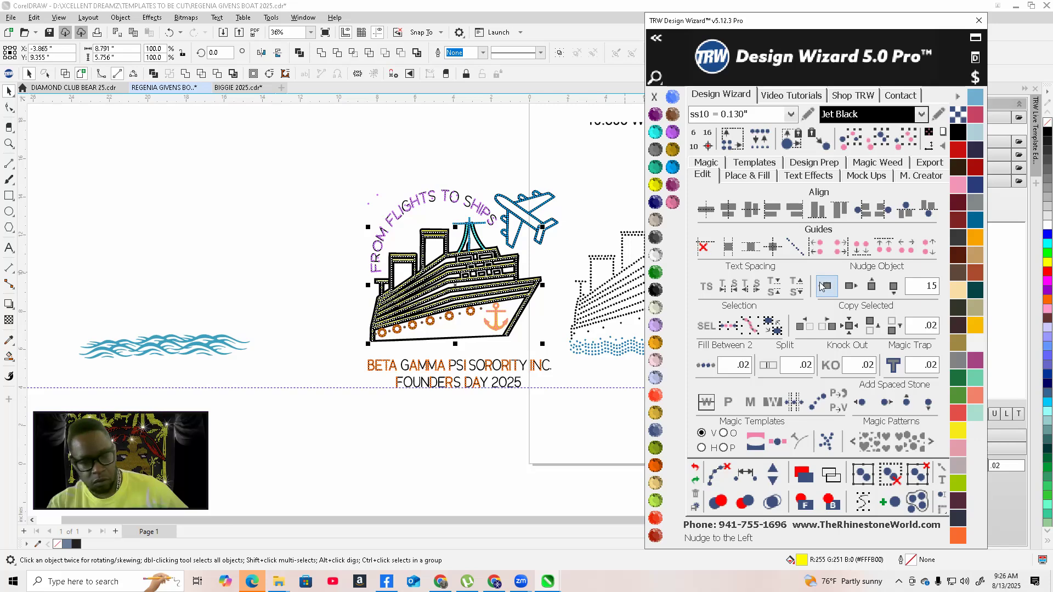
{"action": "left_click", "coordinate": [822, 286]}
{"action": "left_click", "coordinate": [268, 218]}
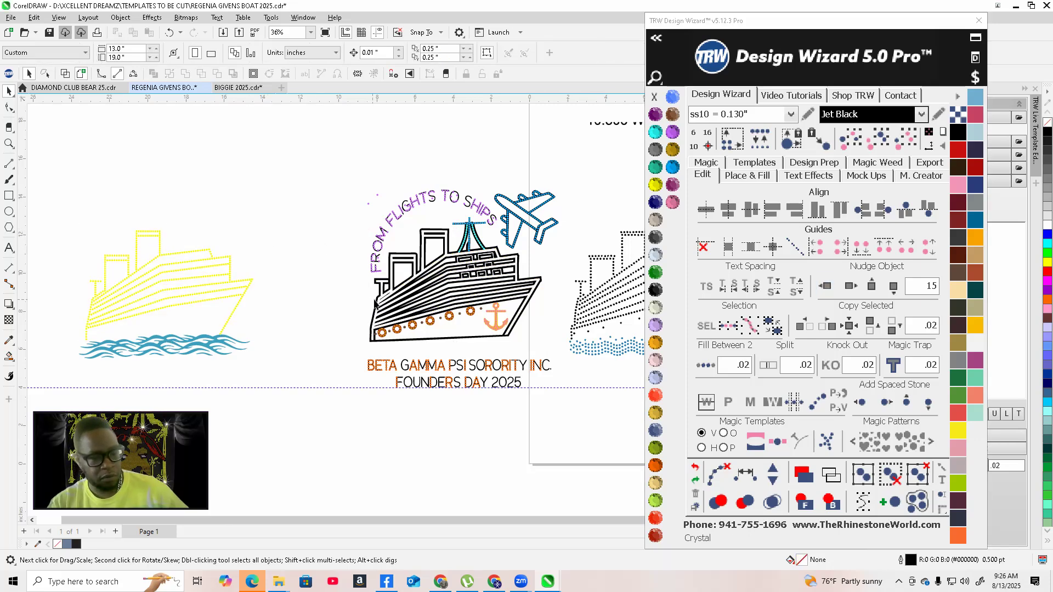
Select the porthole stones by colour and nudge them 15 inches to the left as well
{"action": "scroll", "coordinate": [398, 326], "scroll_direction": "up", "scroll_amount": 2}
{"action": "left_click", "coordinate": [424, 331]}
{"action": "scroll", "coordinate": [425, 331], "scroll_direction": "down", "scroll_amount": 2}
{"action": "left_click", "coordinate": [905, 140]}
{"action": "left_click", "coordinate": [826, 285]}
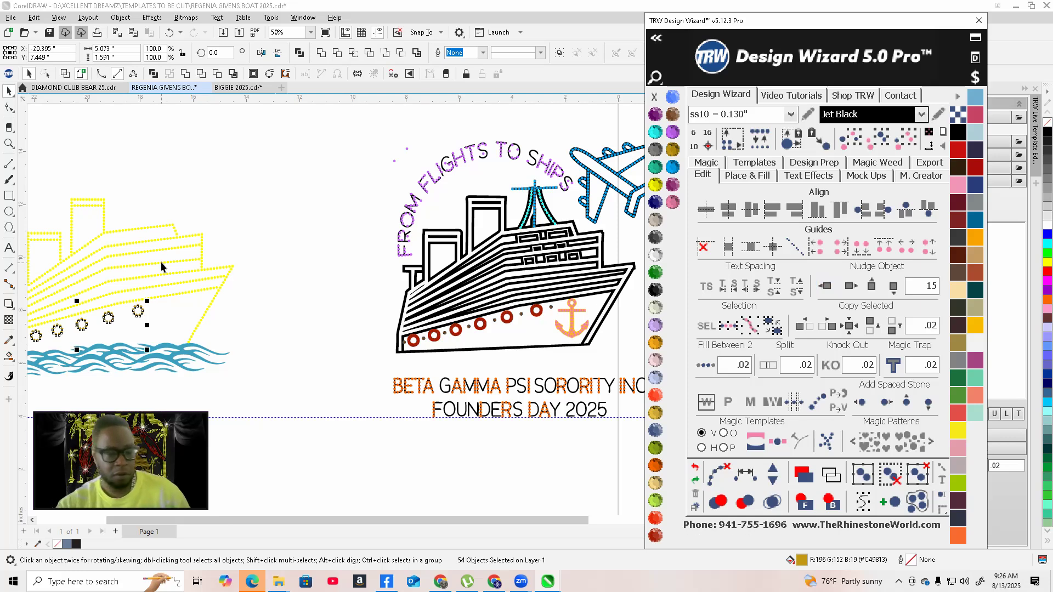
Select the anchor stones by colour and nudge them 15 inches to the left, off the design
{"action": "left_click", "coordinate": [572, 335]}
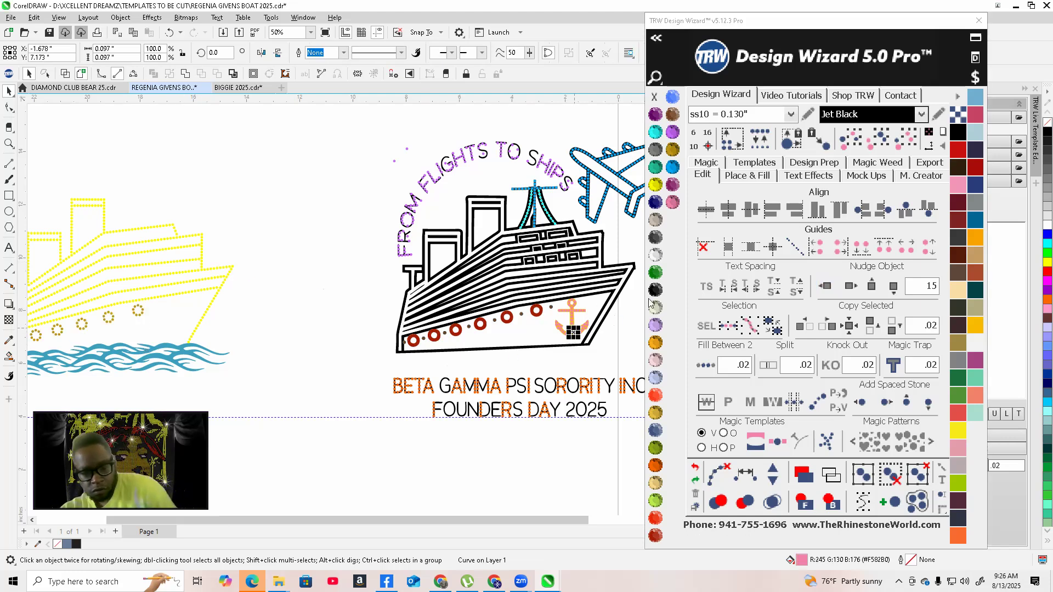
{"action": "left_click", "coordinate": [921, 141]}
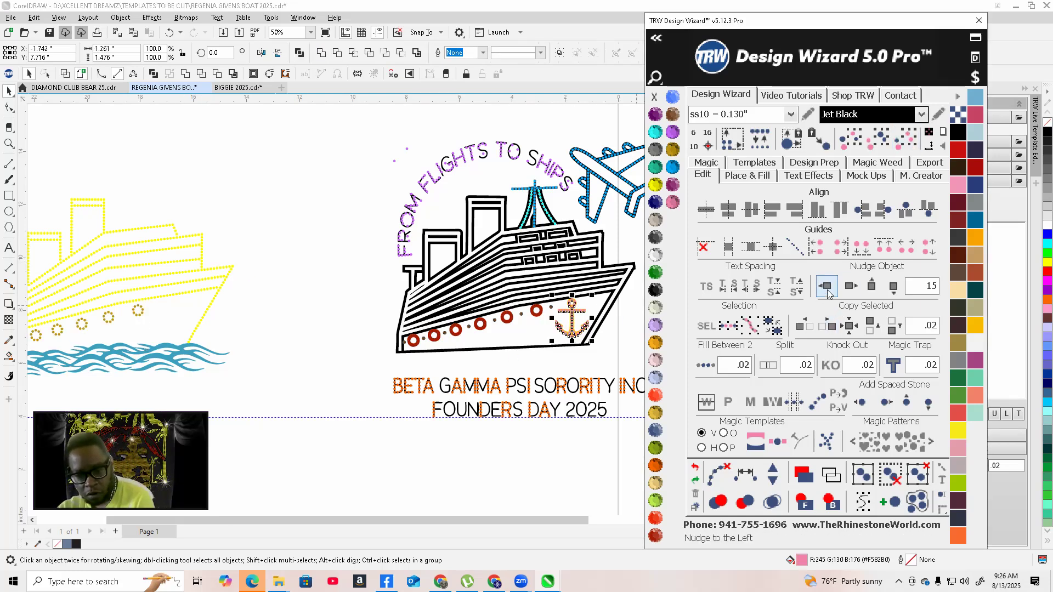
{"action": "left_click", "coordinate": [827, 289]}
Select the cyan mast stones by colour and nudge them 15 inches to the left as well
{"action": "scroll", "coordinate": [565, 185], "scroll_direction": "up", "scroll_amount": 4}
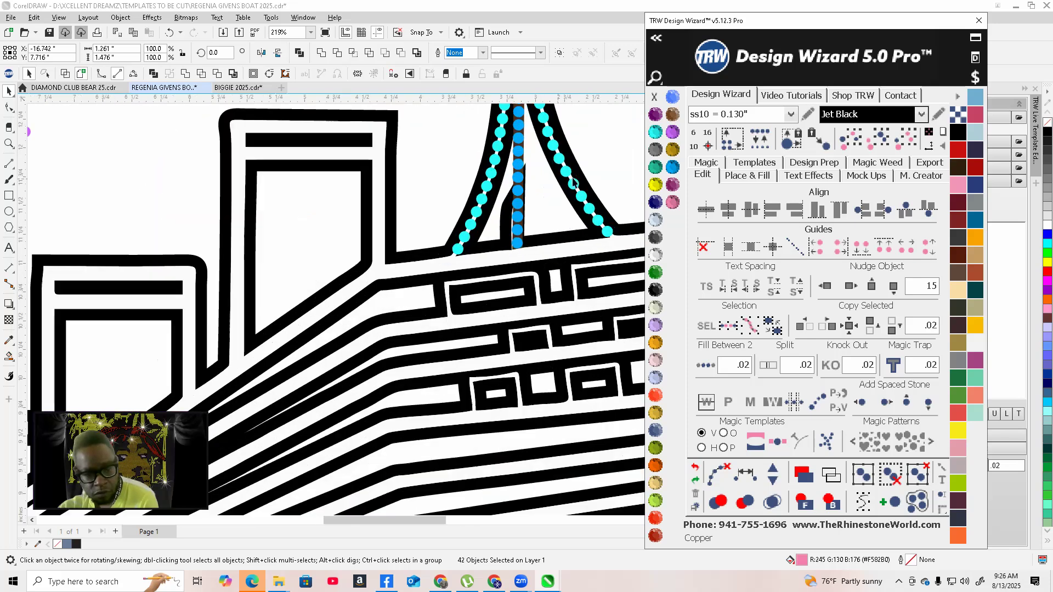
{"action": "left_click", "coordinate": [567, 181]}
{"action": "scroll", "coordinate": [641, 223], "scroll_direction": "down", "scroll_amount": 3}
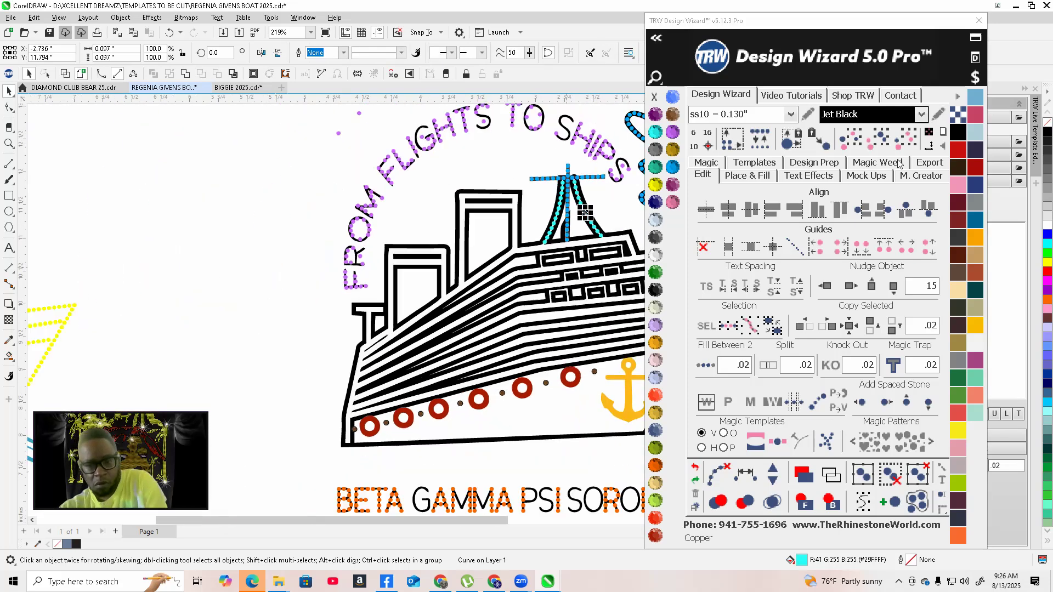
{"action": "left_click", "coordinate": [906, 139]}
{"action": "left_click", "coordinate": [827, 287]}
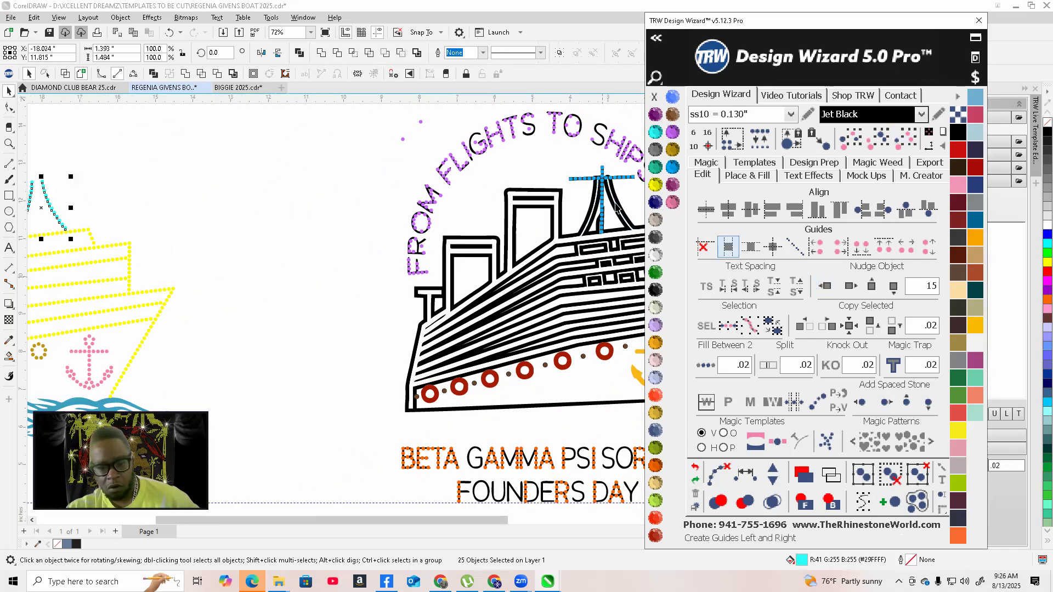
Select the airplane's blue stones by colour and nudge them 15 inches to the left
{"action": "left_click", "coordinate": [602, 179]}
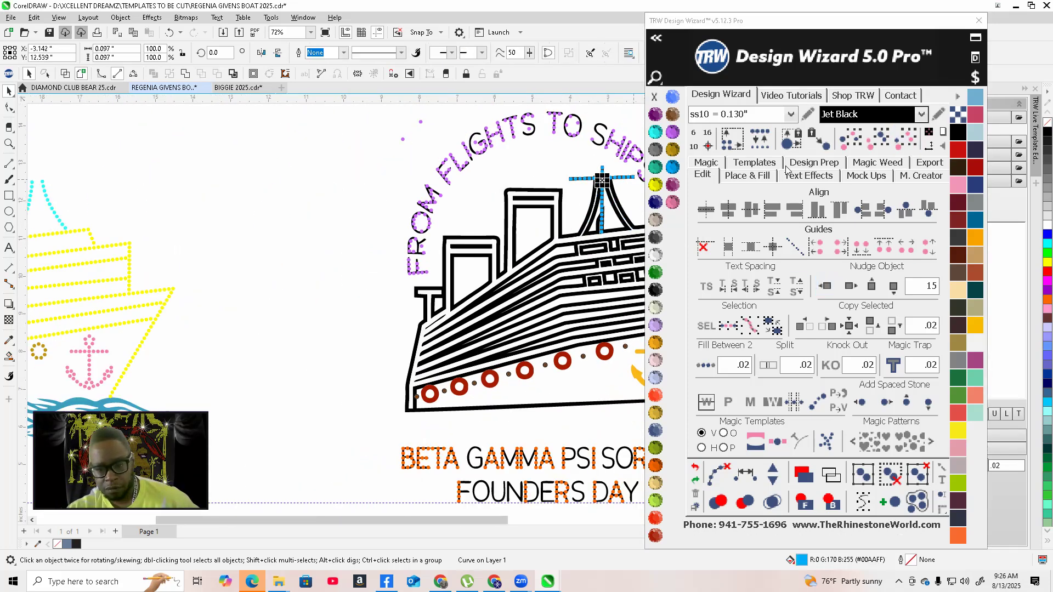
{"action": "left_click", "coordinate": [905, 139]}
{"action": "left_click", "coordinate": [822, 286]}
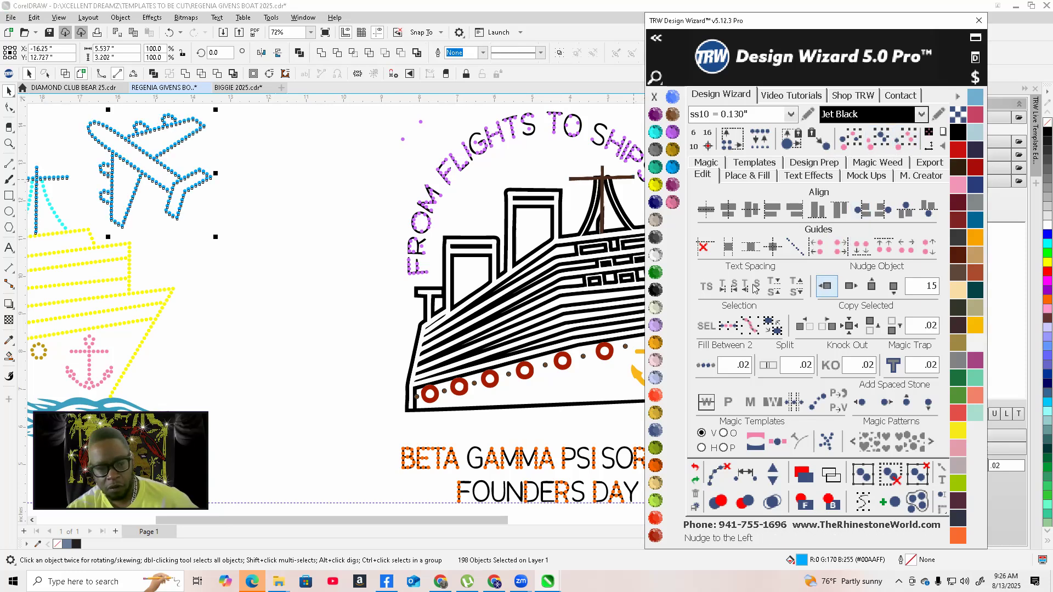
Use the Smart Fill tool to fill the enclosed stripe region of the ship's outline
{"action": "left_click", "coordinate": [229, 288]}
{"action": "scroll", "coordinate": [307, 271], "scroll_direction": "down", "scroll_amount": 3}
{"action": "scroll", "coordinate": [302, 243], "scroll_direction": "down", "scroll_amount": 1}
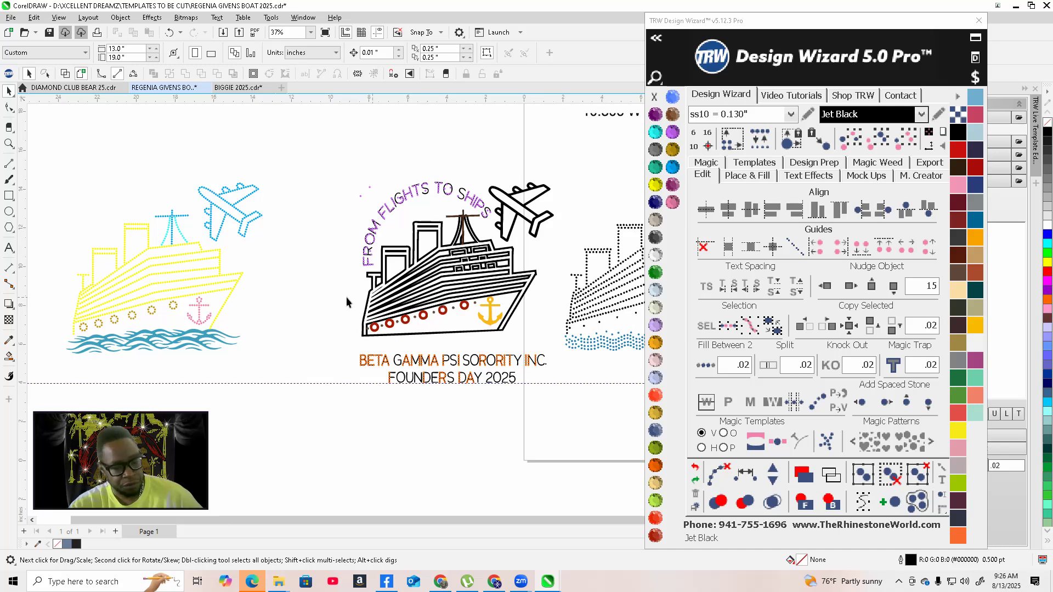
{"action": "left_click", "coordinate": [8, 359]}
{"action": "left_click", "coordinate": [11, 361]}
{"action": "left_click", "coordinate": [56, 369]}
{"action": "scroll", "coordinate": [362, 328], "scroll_direction": "up", "scroll_amount": 5}
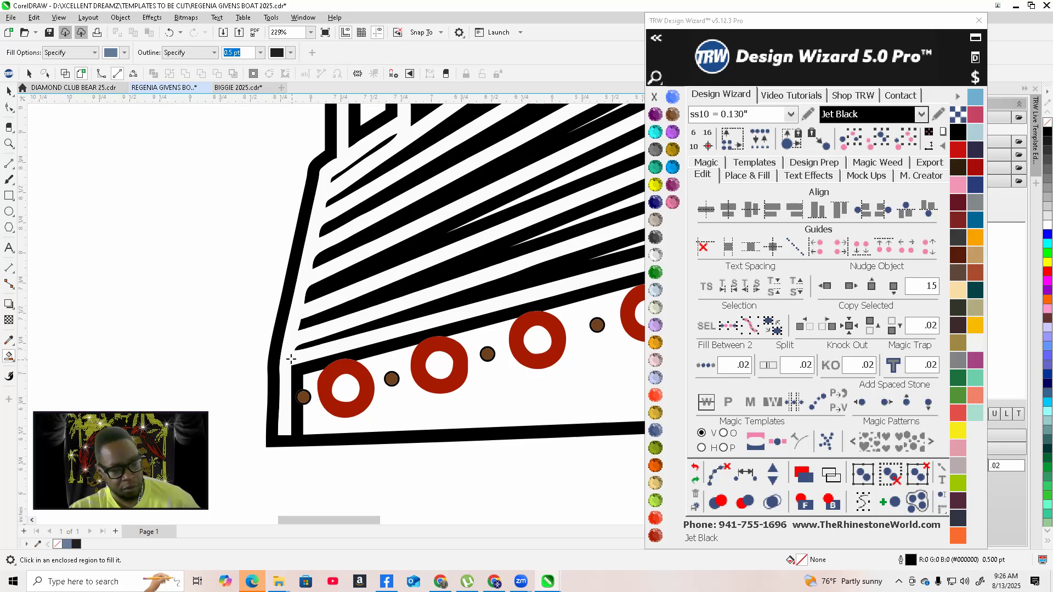
{"action": "scroll", "coordinate": [291, 359], "scroll_direction": "up", "scroll_amount": 1}
{"action": "left_click", "coordinate": [288, 357]}
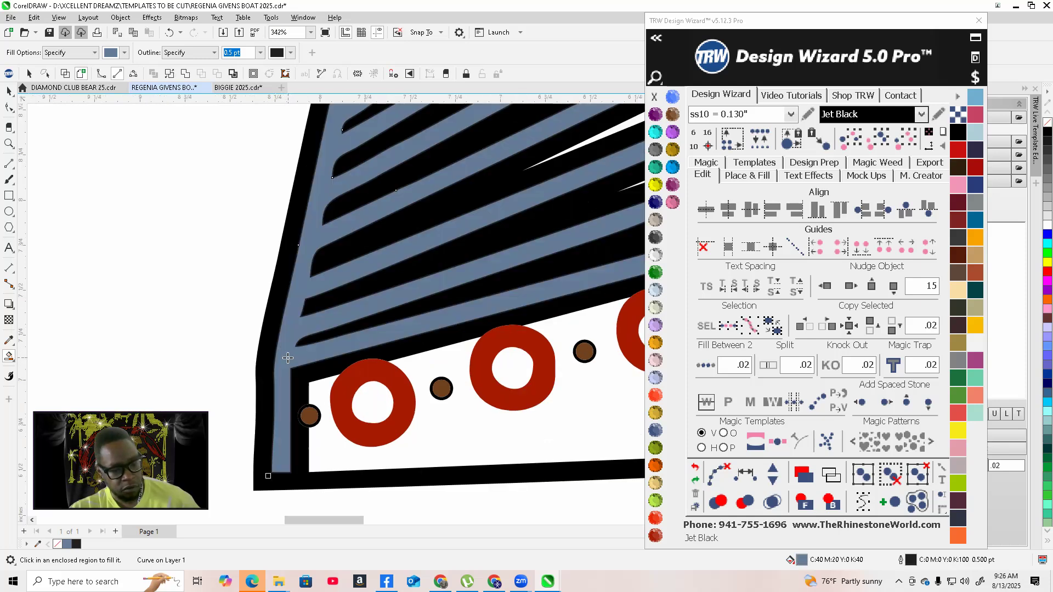
{"action": "scroll", "coordinate": [327, 375], "scroll_direction": "down", "scroll_amount": 3}
{"action": "scroll", "coordinate": [327, 375], "scroll_direction": "down", "scroll_amount": 2}
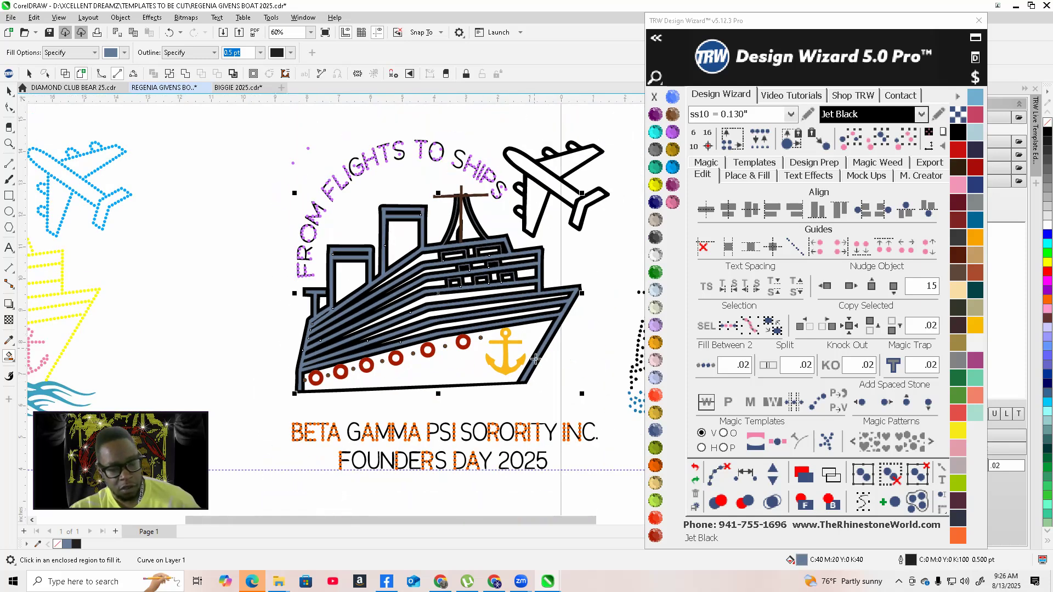
{"action": "scroll", "coordinate": [421, 373], "scroll_direction": "up", "scroll_amount": 2}
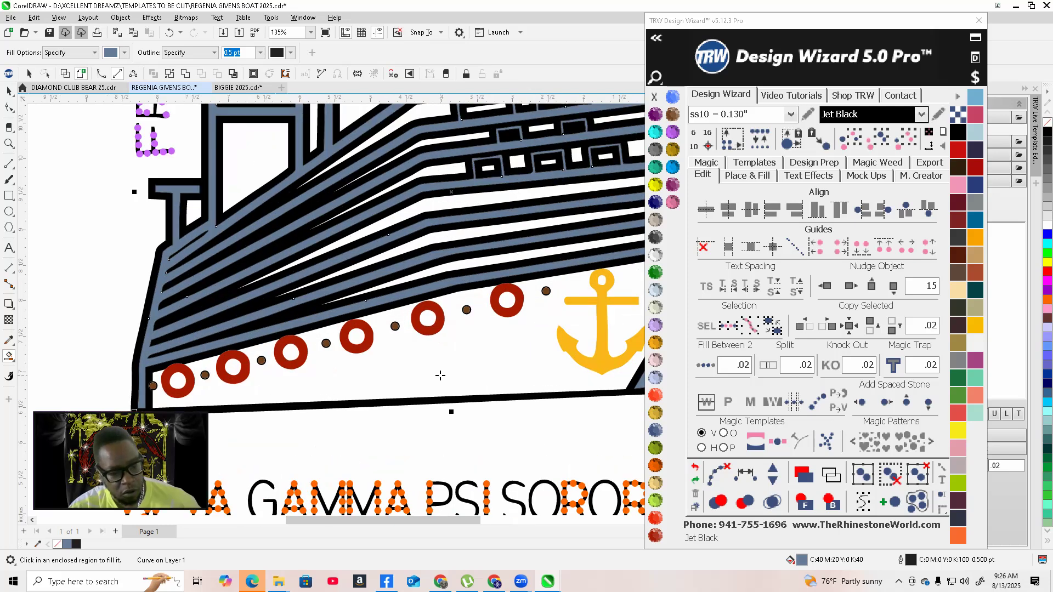
{"action": "left_click", "coordinate": [440, 375]}
{"action": "scroll", "coordinate": [433, 371], "scroll_direction": "down", "scroll_amount": 3}
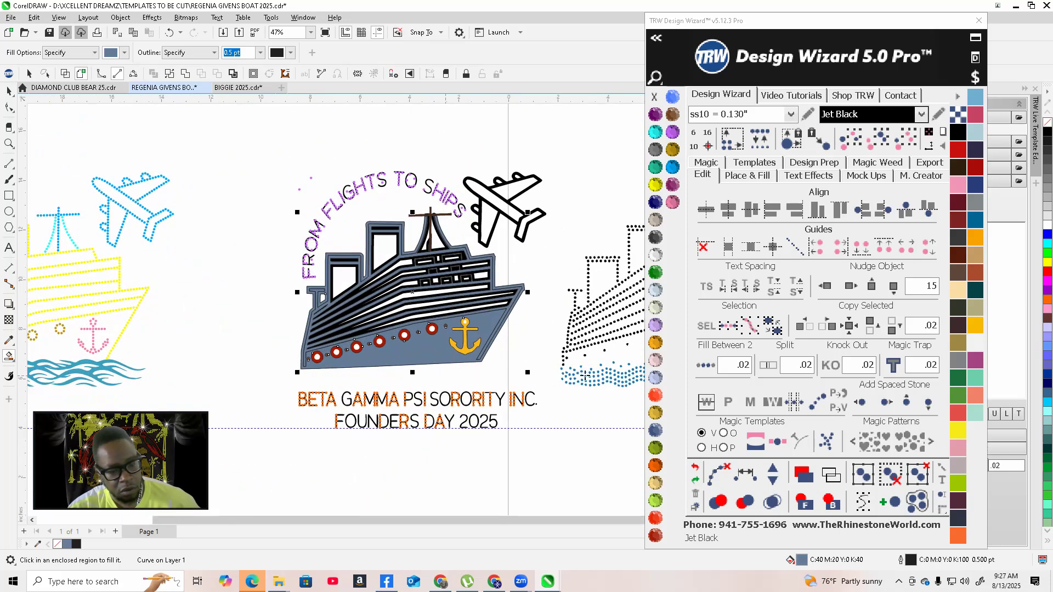
{"action": "left_click", "coordinate": [695, 466]}
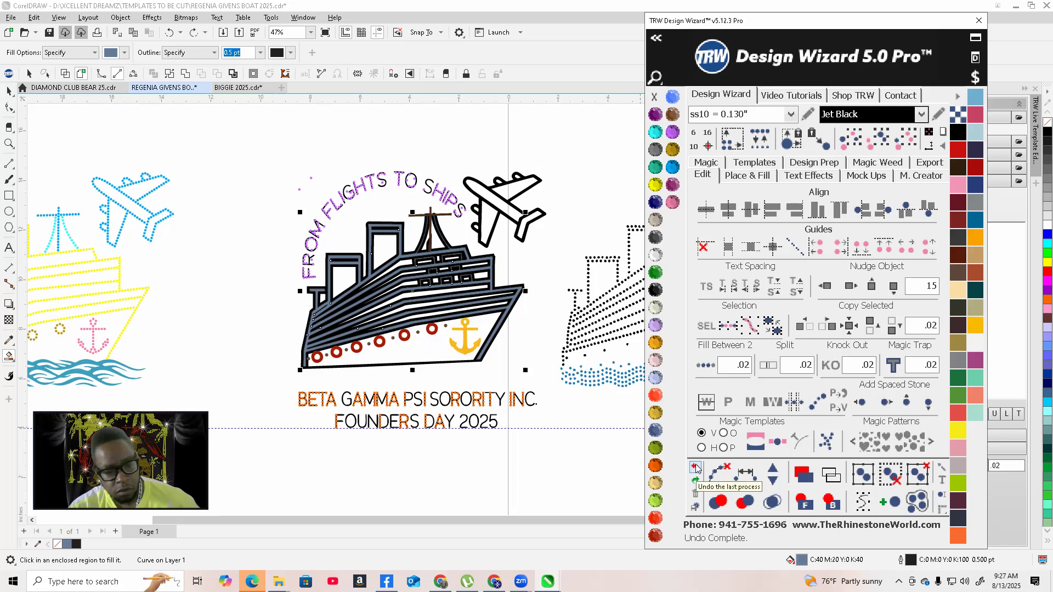
{"action": "left_click", "coordinate": [381, 357]}
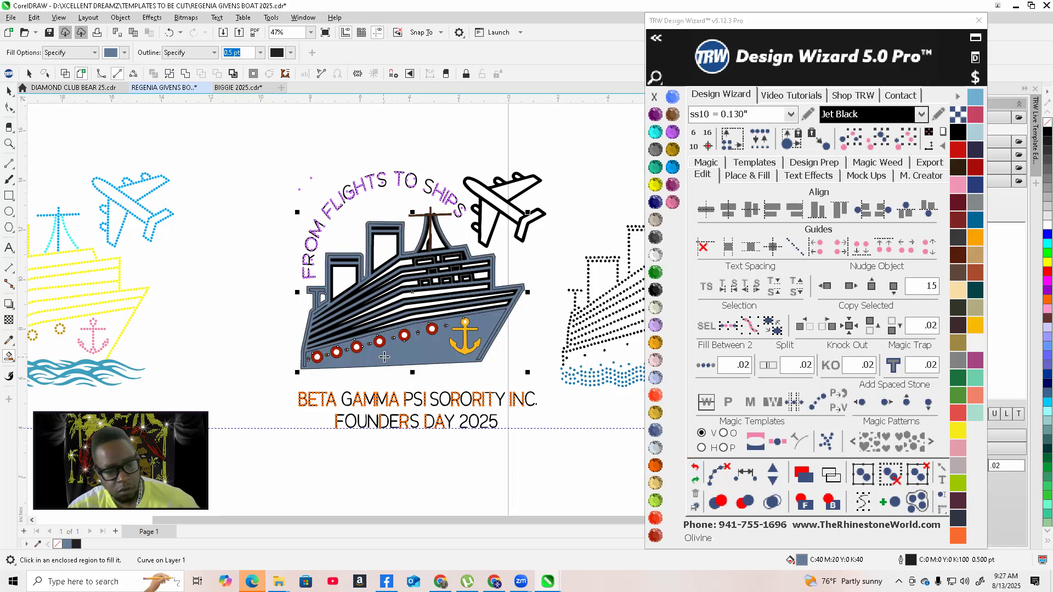
{"action": "left_click", "coordinate": [674, 202]}
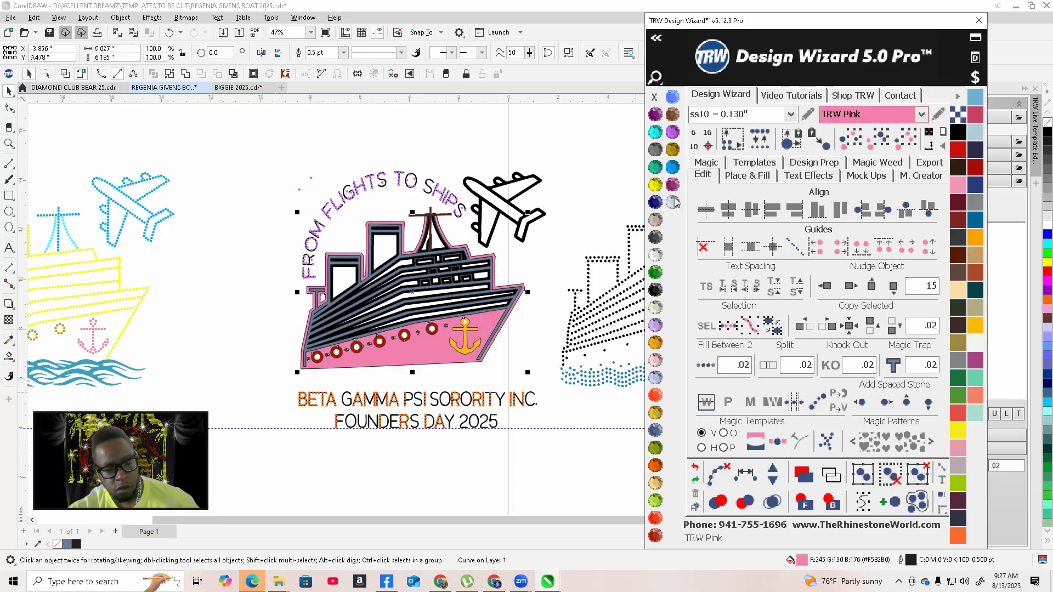
{"action": "scroll", "coordinate": [341, 318], "scroll_direction": "up", "scroll_amount": 4}
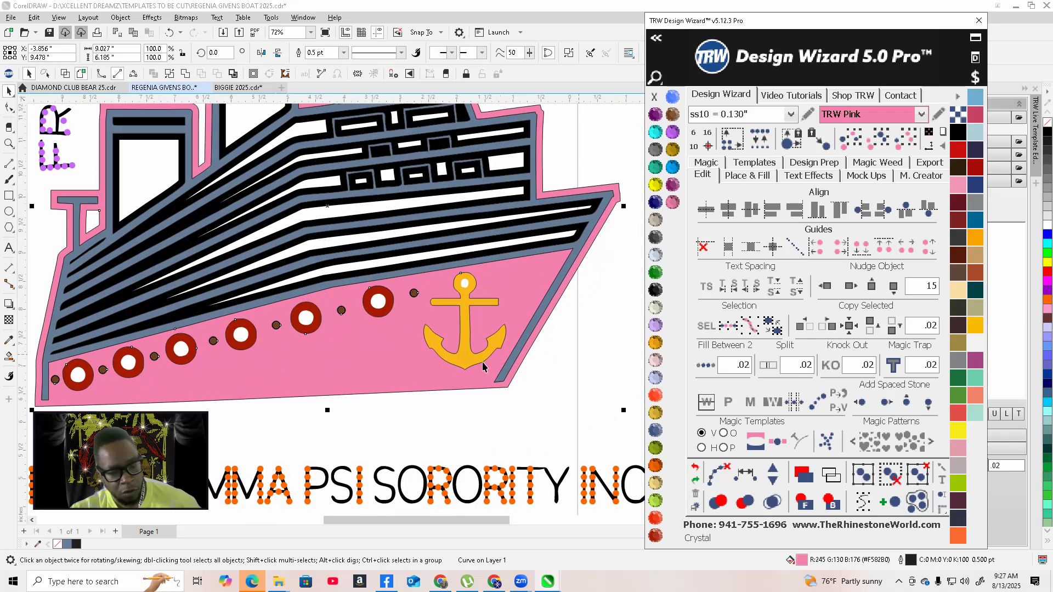
{"action": "left_click", "coordinate": [695, 468]}
{"action": "scroll", "coordinate": [567, 393], "scroll_direction": "down", "scroll_amount": 2}
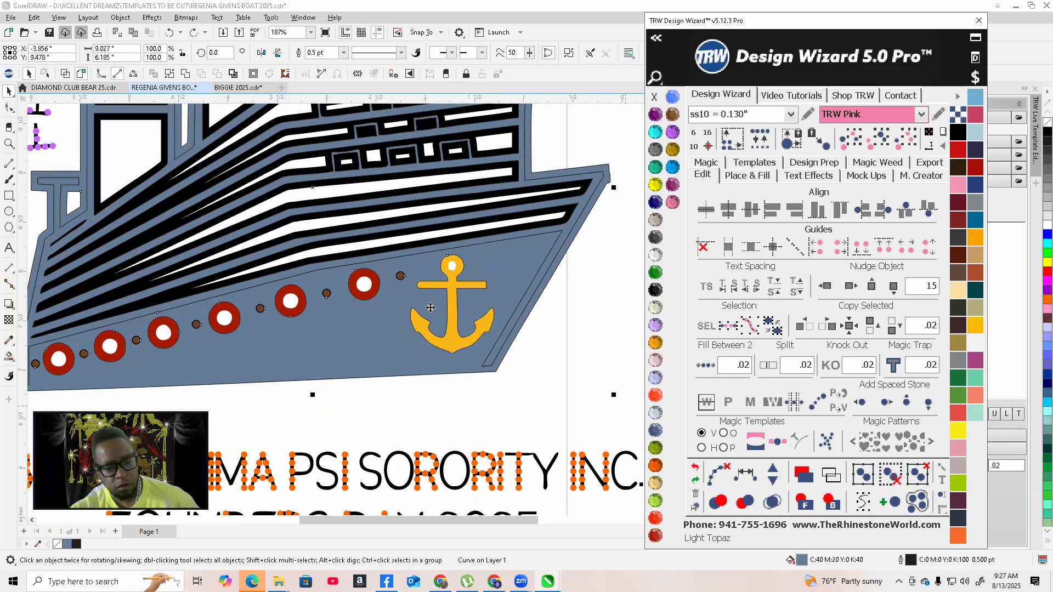
{"action": "left_click", "coordinate": [695, 468]}
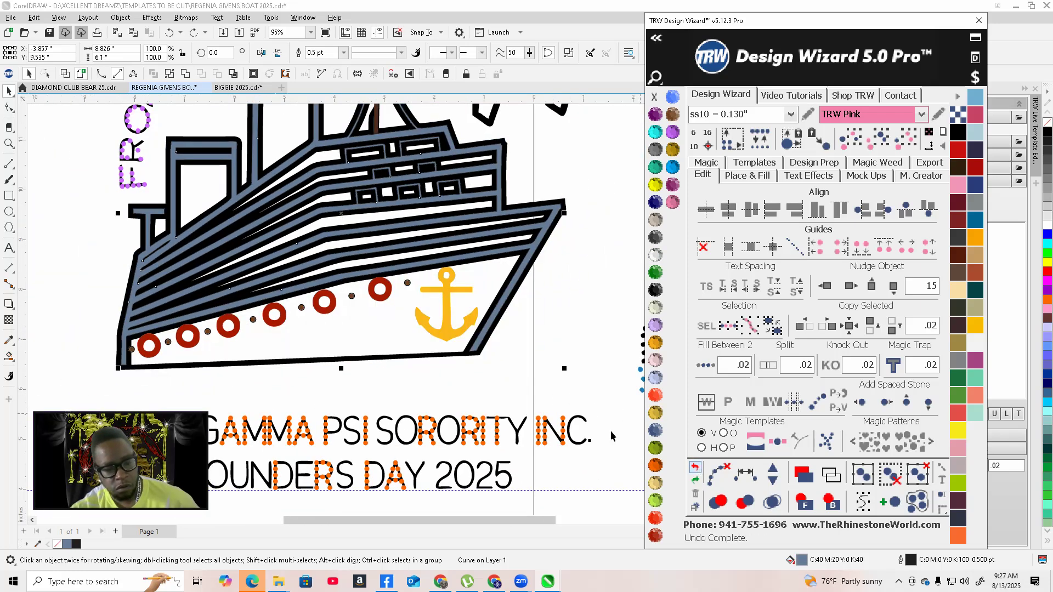
Colour the filled ship stripe shape TRW Pink
{"action": "left_click", "coordinate": [8, 96]}
{"action": "scroll", "coordinate": [529, 249], "scroll_direction": "up", "scroll_amount": 3}
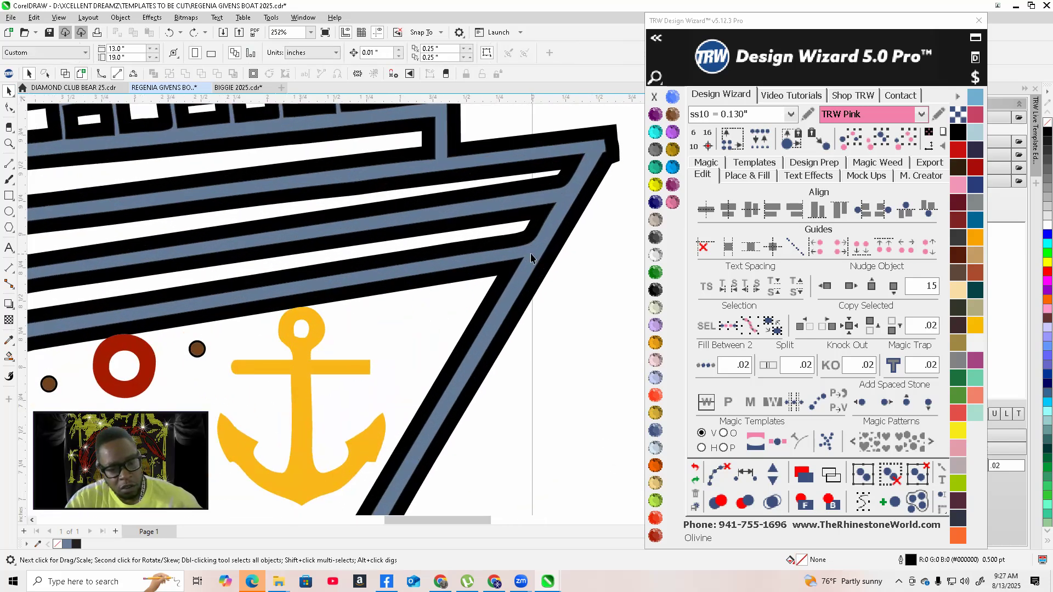
{"action": "scroll", "coordinate": [589, 236], "scroll_direction": "down", "scroll_amount": 2}
{"action": "left_click", "coordinate": [673, 203]}
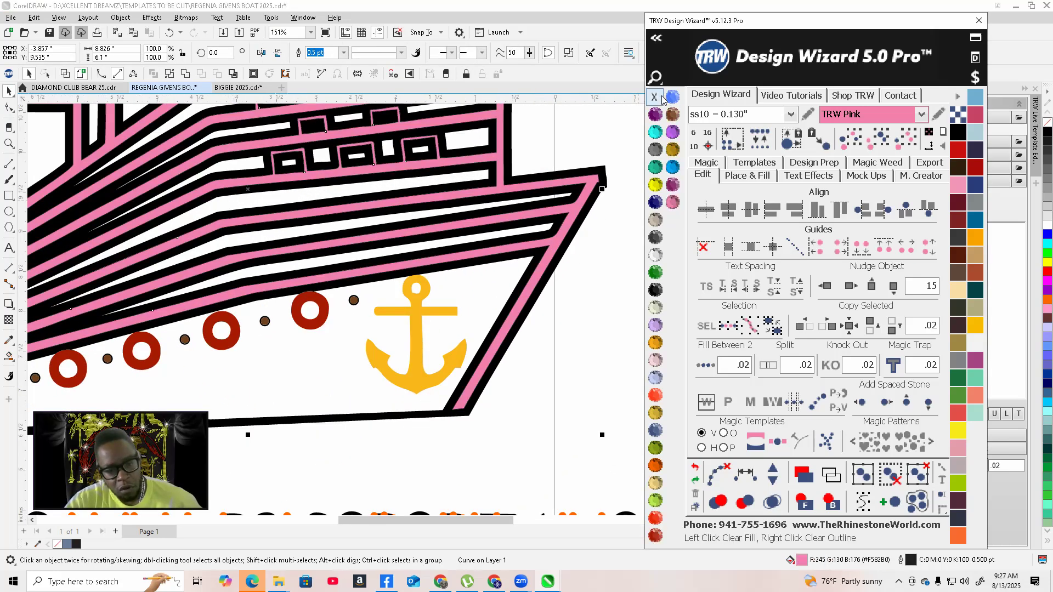
{"action": "scroll", "coordinate": [502, 340], "scroll_direction": "down", "scroll_amount": 1}
{"action": "scroll", "coordinate": [430, 386], "scroll_direction": "down", "scroll_amount": 2}
{"action": "left_click", "coordinate": [310, 386]}
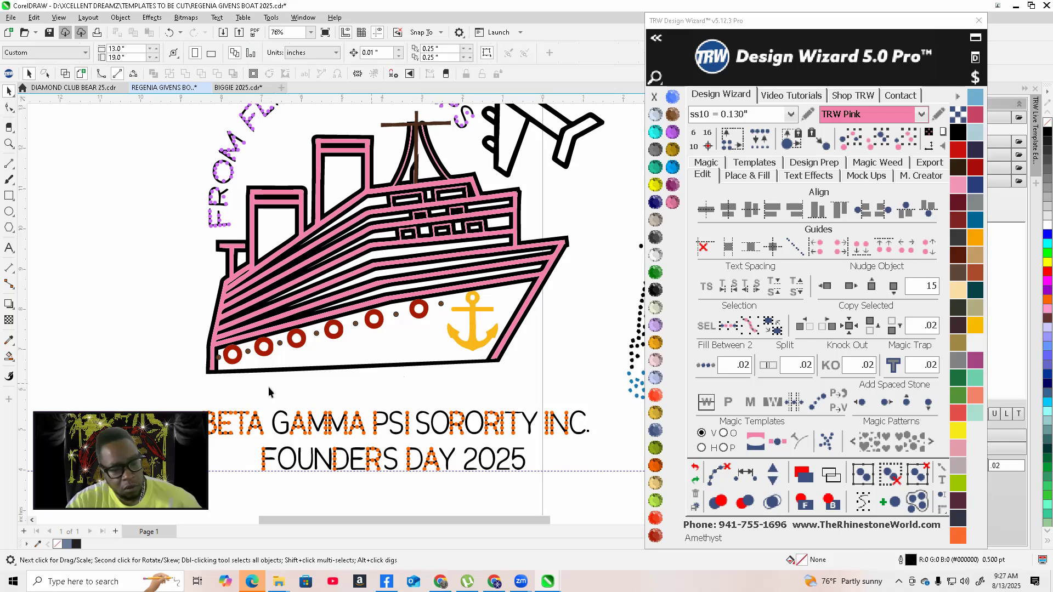
Inspect the ship's outlines in wireframe view at several zoom levels, then return to the normal view
{"action": "scroll", "coordinate": [271, 387], "scroll_direction": "up", "scroll_amount": 1}
{"action": "scroll", "coordinate": [590, 362], "scroll_direction": "up", "scroll_amount": 7}
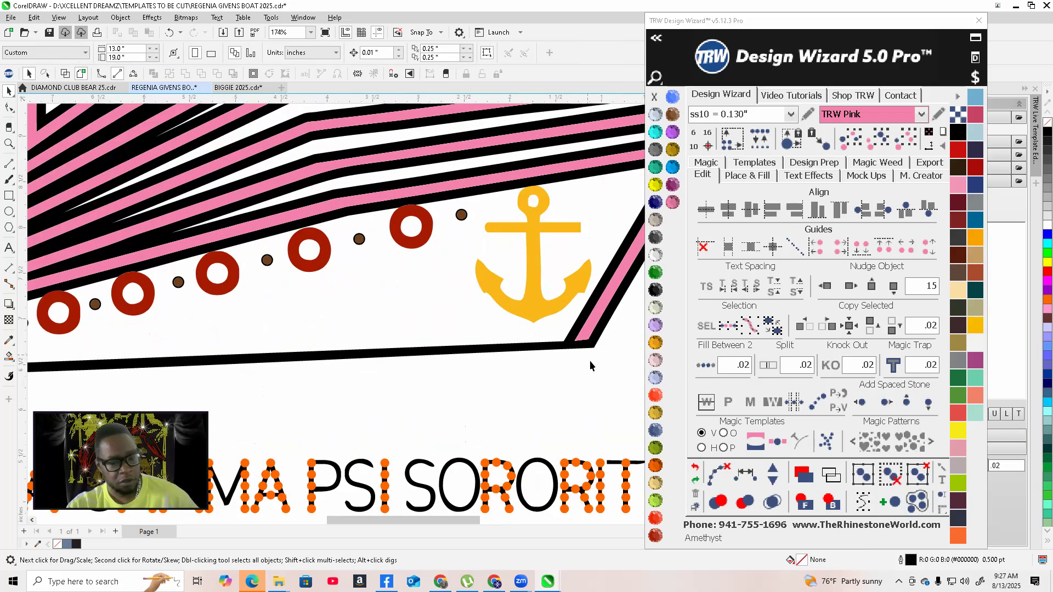
{"action": "left_click", "coordinate": [65, 74]}
{"action": "scroll", "coordinate": [328, 341], "scroll_direction": "down", "scroll_amount": 6}
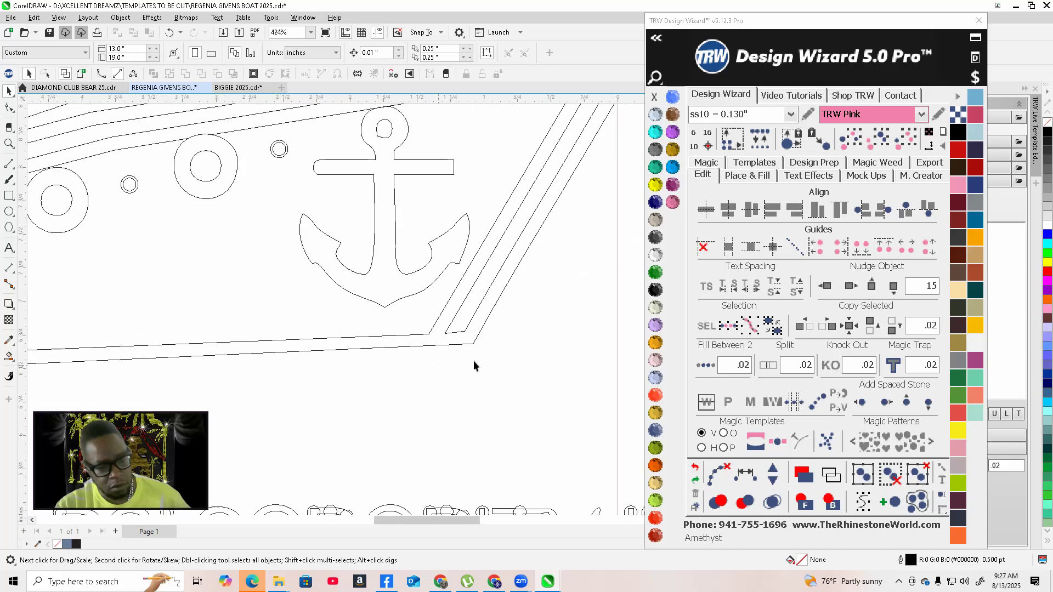
{"action": "scroll", "coordinate": [362, 390], "scroll_direction": "down", "scroll_amount": 2}
{"action": "scroll", "coordinate": [172, 376], "scroll_direction": "up", "scroll_amount": 3}
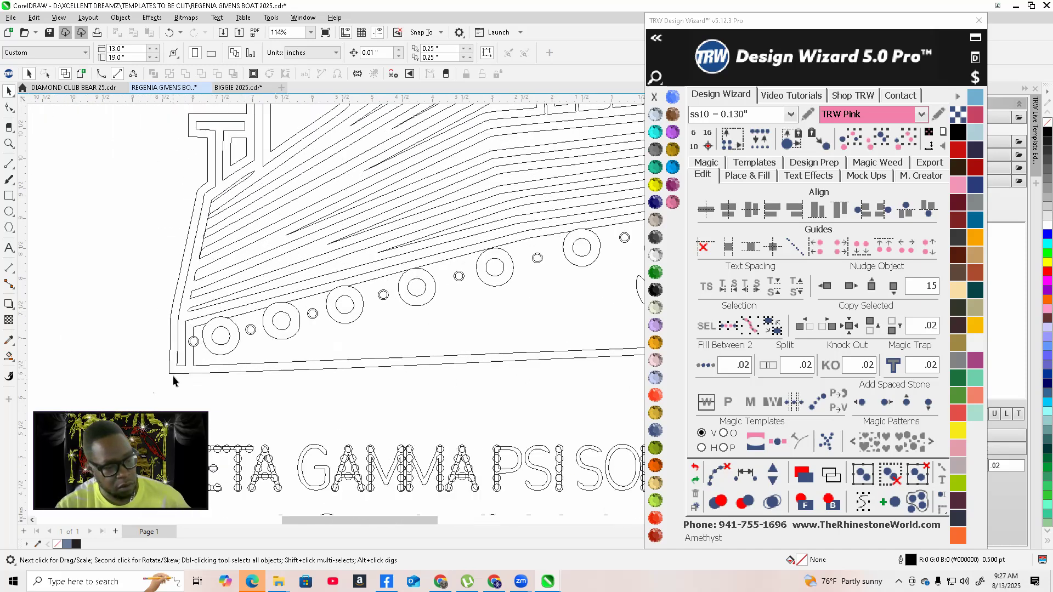
{"action": "scroll", "coordinate": [173, 380], "scroll_direction": "down", "scroll_amount": 2}
{"action": "scroll", "coordinate": [525, 293], "scroll_direction": "up", "scroll_amount": 1}
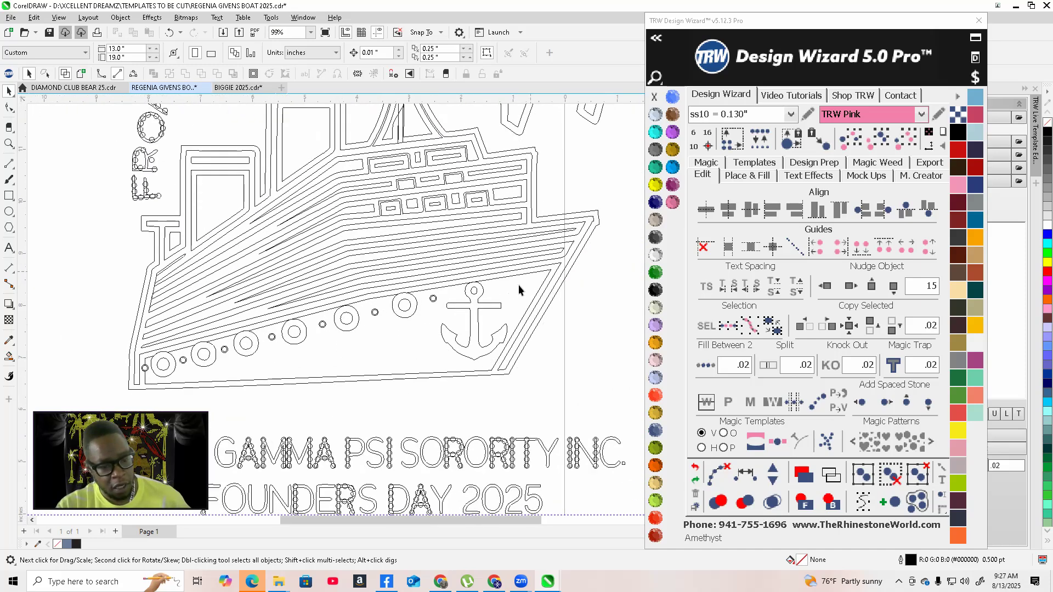
{"action": "left_click", "coordinate": [80, 75]}
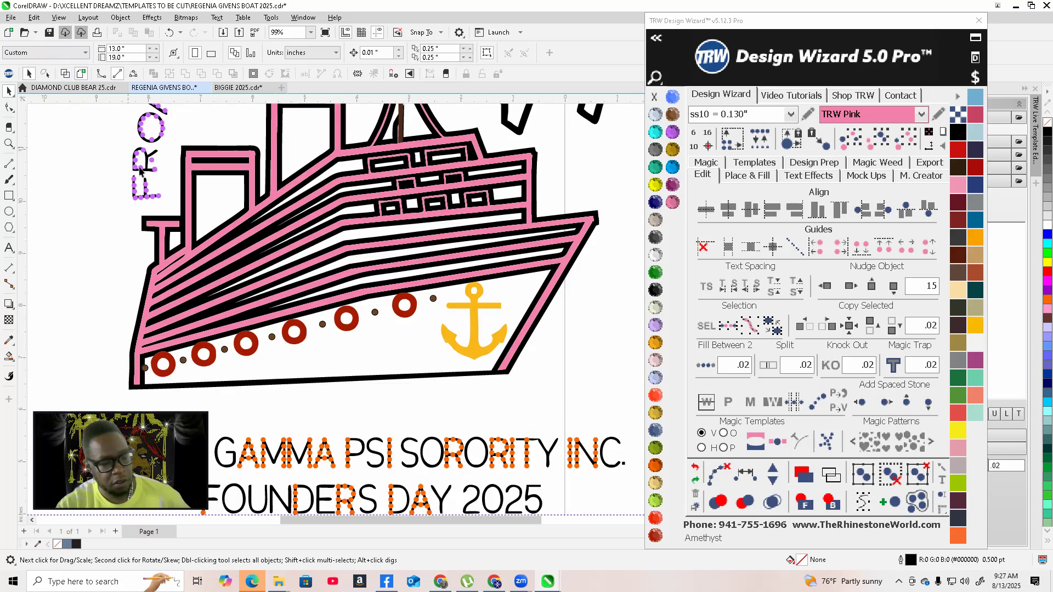
{"action": "left_click", "coordinate": [11, 358]}
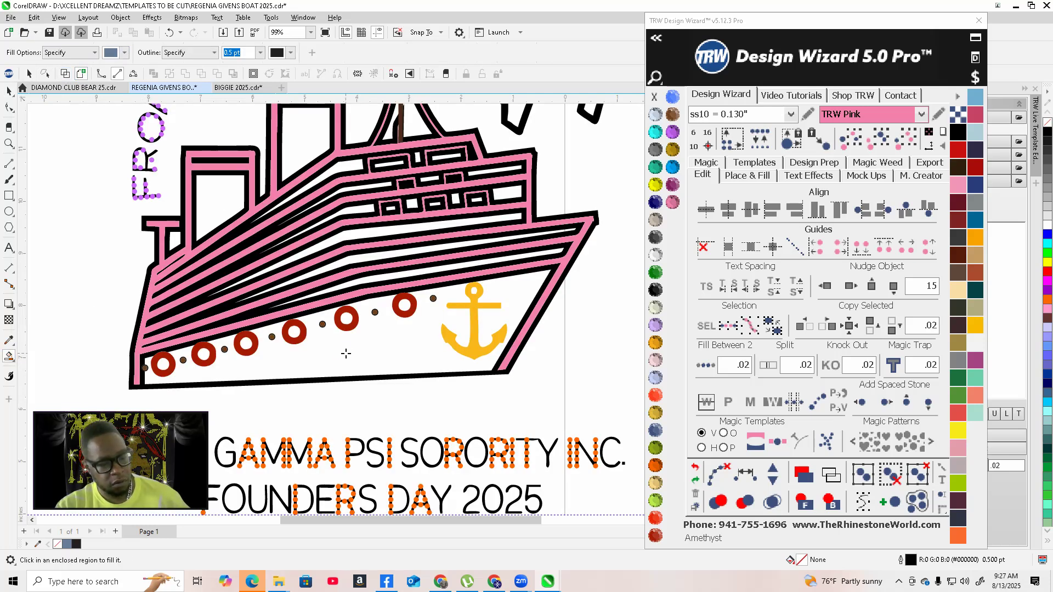
{"action": "left_click", "coordinate": [346, 353]}
{"action": "scroll", "coordinate": [393, 348], "scroll_direction": "down", "scroll_amount": 2}
{"action": "scroll", "coordinate": [416, 356], "scroll_direction": "up", "scroll_amount": 3}
{"action": "scroll", "coordinate": [450, 369], "scroll_direction": "down", "scroll_amount": 1}
{"action": "scroll", "coordinate": [450, 368], "scroll_direction": "up", "scroll_amount": 1}
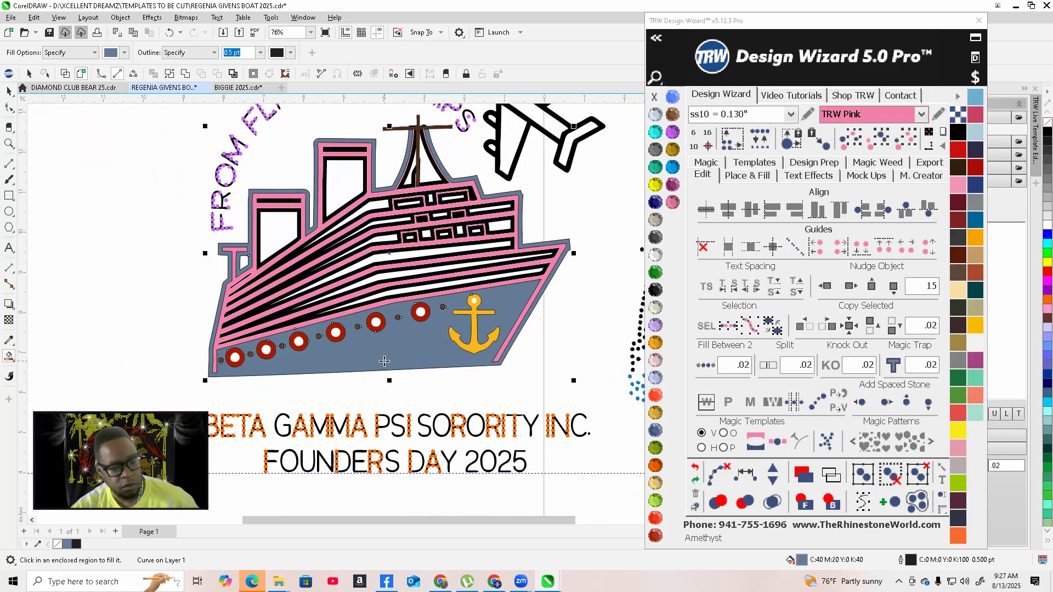
{"action": "left_click", "coordinate": [693, 468]}
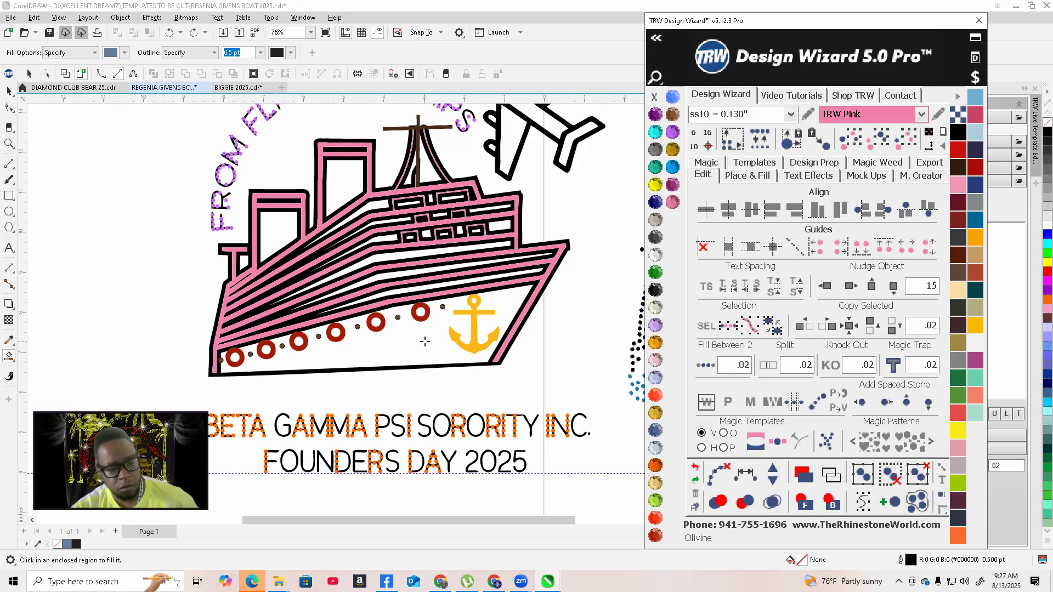
{"action": "left_click", "coordinate": [425, 341]}
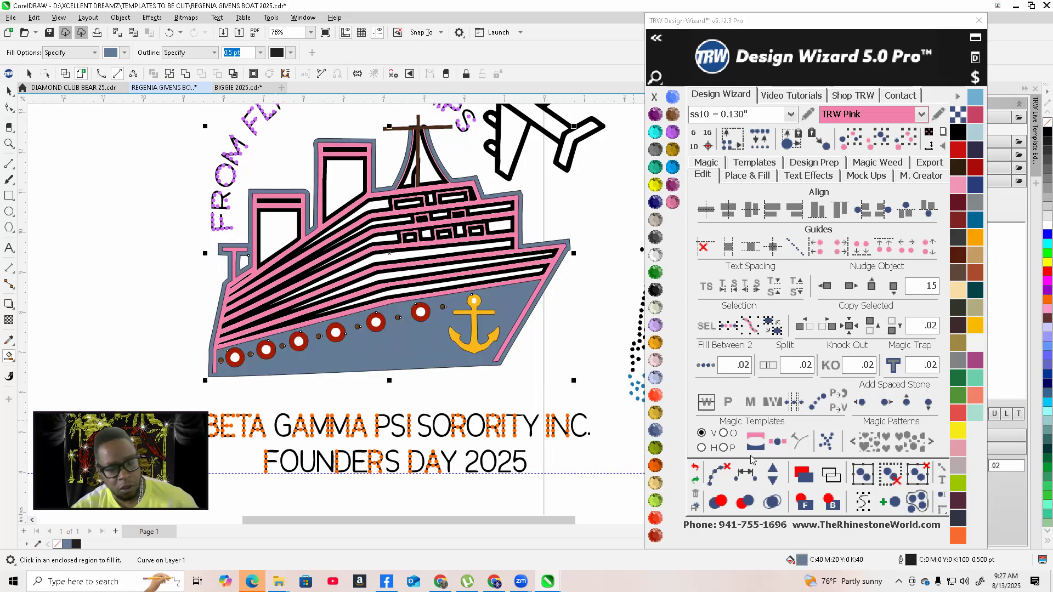
{"action": "left_click", "coordinate": [694, 468]}
{"action": "scroll", "coordinate": [579, 375], "scroll_direction": "down", "scroll_amount": 2}
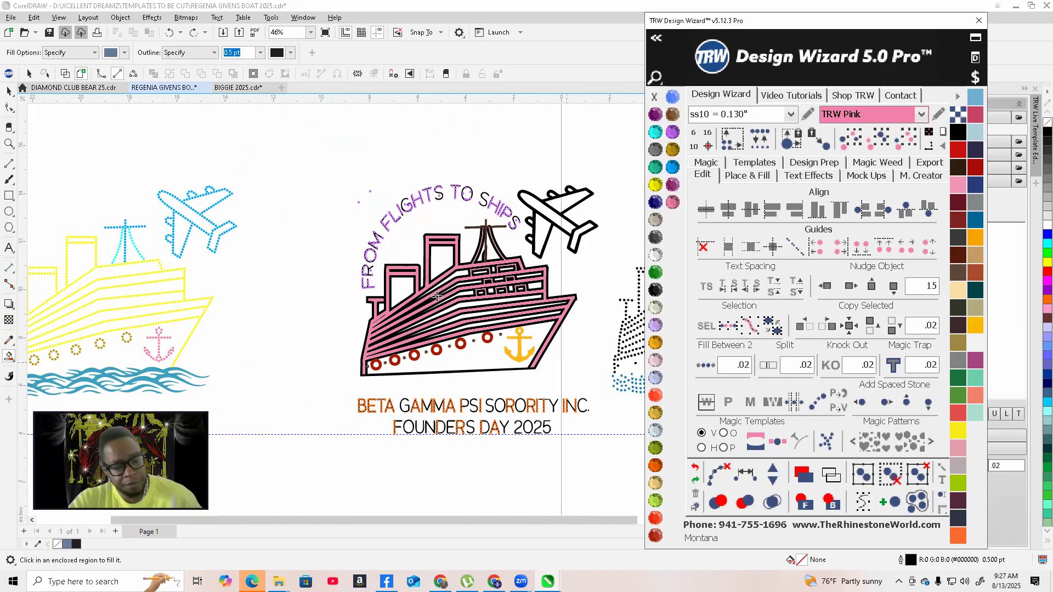
Smart Fill the white stripe regions between the pink lines of the ship's hull
{"action": "scroll", "coordinate": [467, 310], "scroll_direction": "up", "scroll_amount": 1}
{"action": "scroll", "coordinate": [526, 332], "scroll_direction": "up", "scroll_amount": 2}
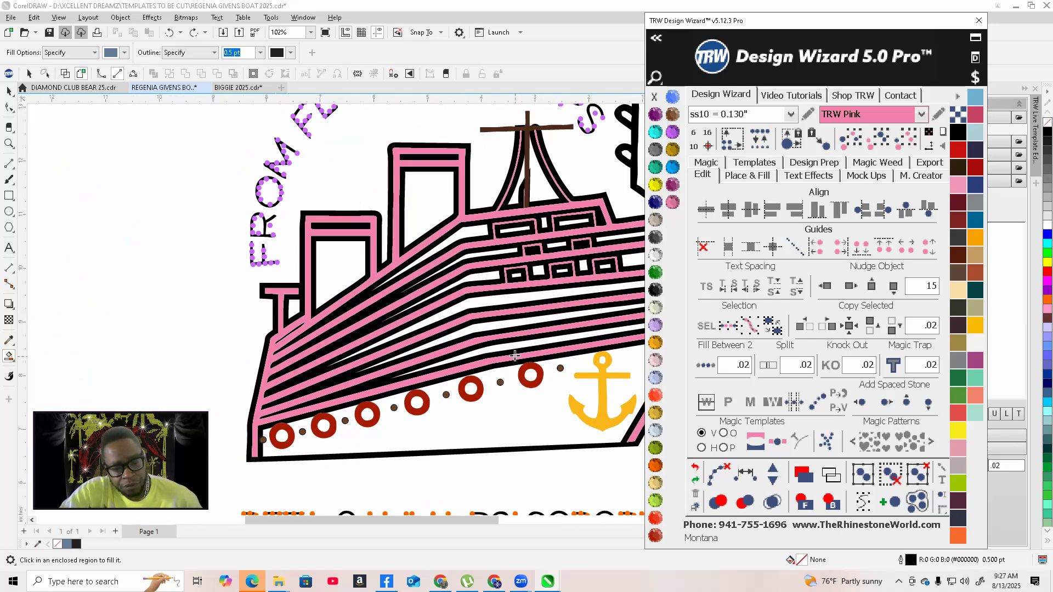
{"action": "left_click", "coordinate": [489, 344]}
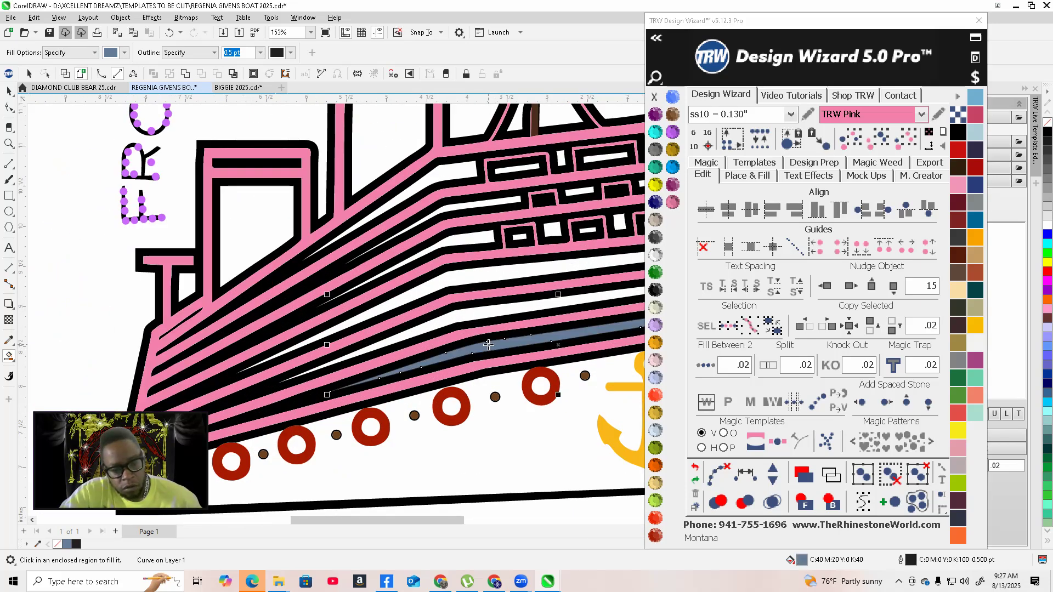
{"action": "left_click", "coordinate": [466, 316]}
{"action": "left_click", "coordinate": [464, 271]}
{"action": "left_click", "coordinate": [465, 241]}
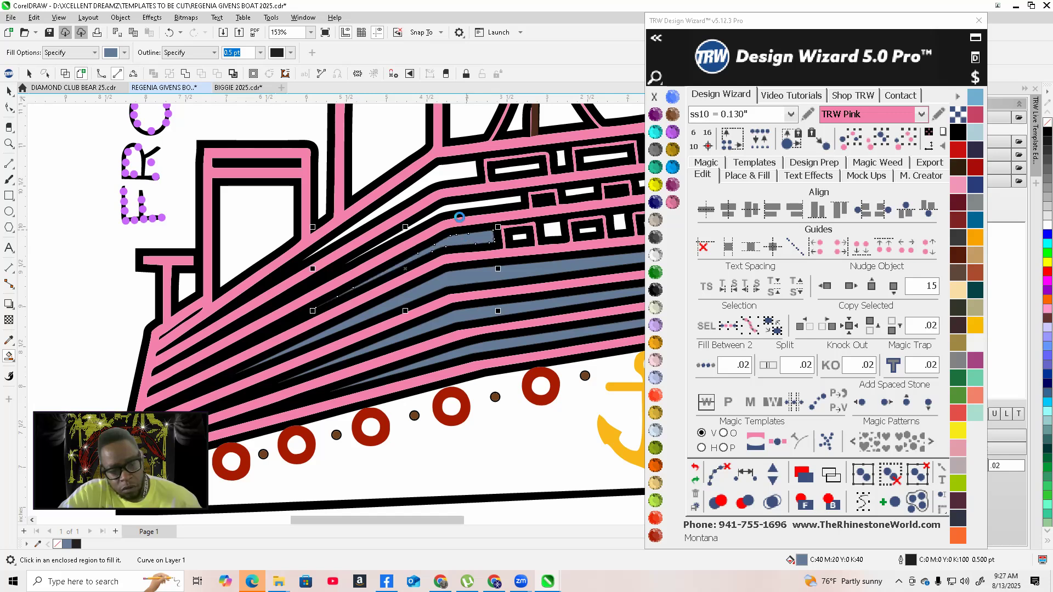
{"action": "scroll", "coordinate": [456, 209], "scroll_direction": "up", "scroll_amount": 1}
{"action": "left_click", "coordinate": [455, 210]}
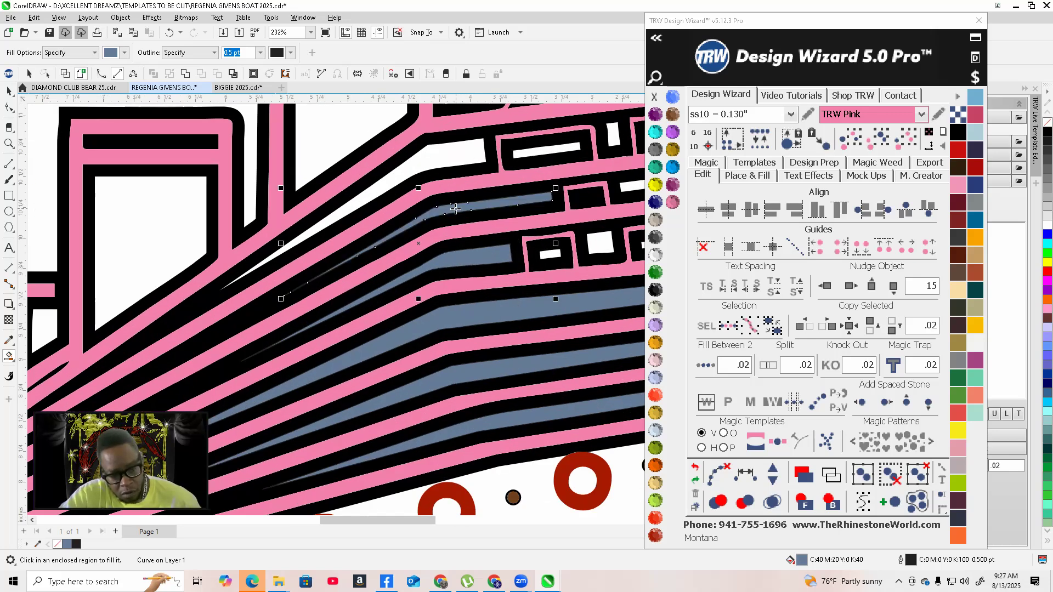
{"action": "scroll", "coordinate": [455, 160], "scroll_direction": "down", "scroll_amount": 3}
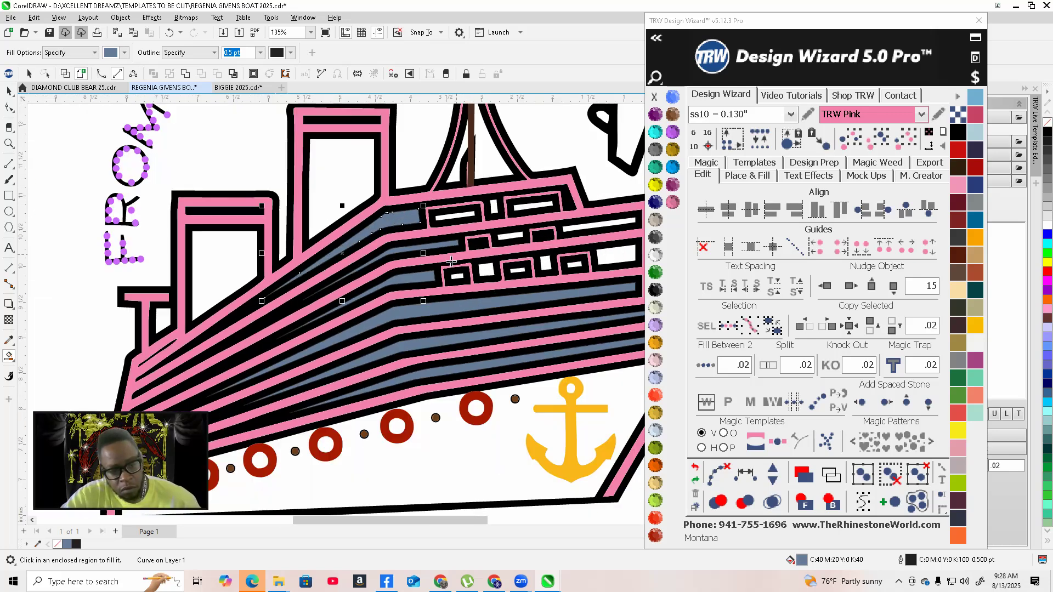
{"action": "scroll", "coordinate": [491, 269], "scroll_direction": "up", "scroll_amount": 2}
{"action": "scroll", "coordinate": [491, 269], "scroll_direction": "up", "scroll_amount": 1}
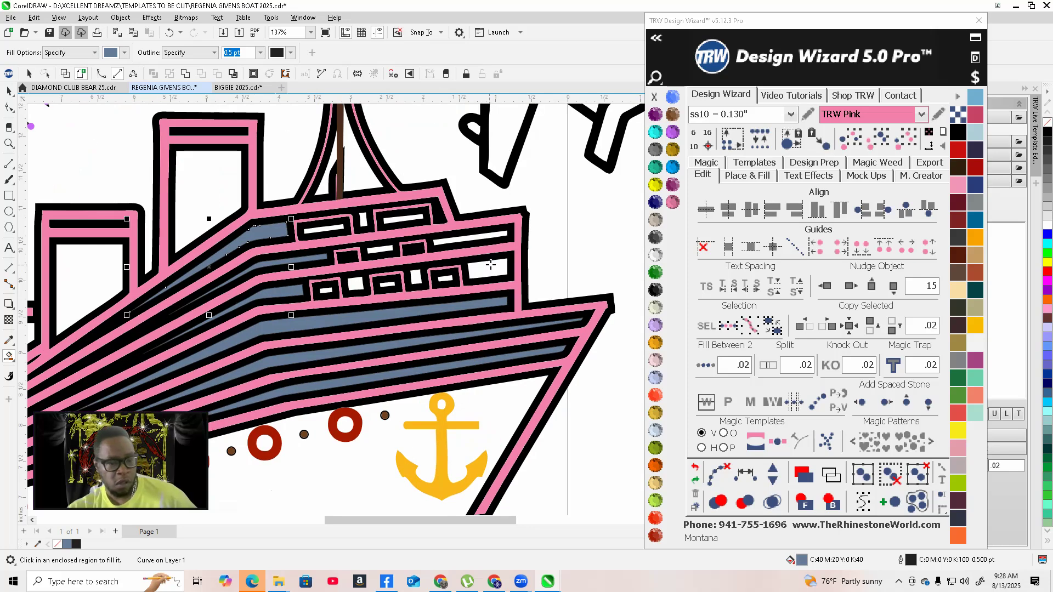
Smart Fill the remaining deck stripes and small window openings of the ship's superstructure
{"action": "left_click", "coordinate": [493, 272]}
{"action": "scroll", "coordinate": [493, 272], "scroll_direction": "up", "scroll_amount": 2}
{"action": "left_click", "coordinate": [416, 277]}
{"action": "left_click", "coordinate": [494, 280]}
{"action": "left_click", "coordinate": [359, 295]}
{"action": "left_click", "coordinate": [285, 293]}
{"action": "left_click", "coordinate": [210, 308]}
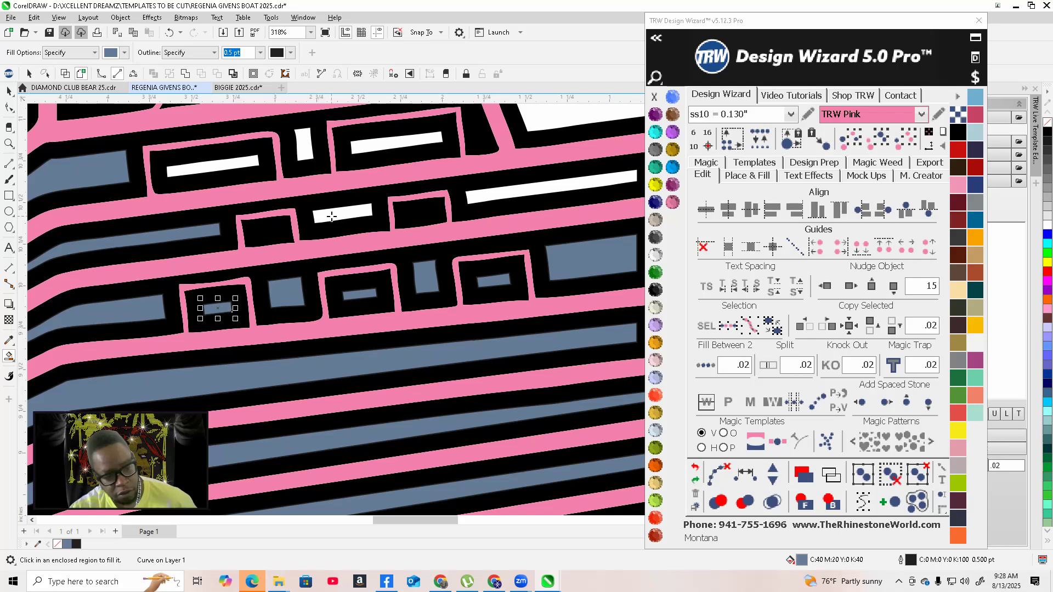
{"action": "left_click", "coordinate": [331, 216]}
{"action": "left_click", "coordinate": [301, 143]}
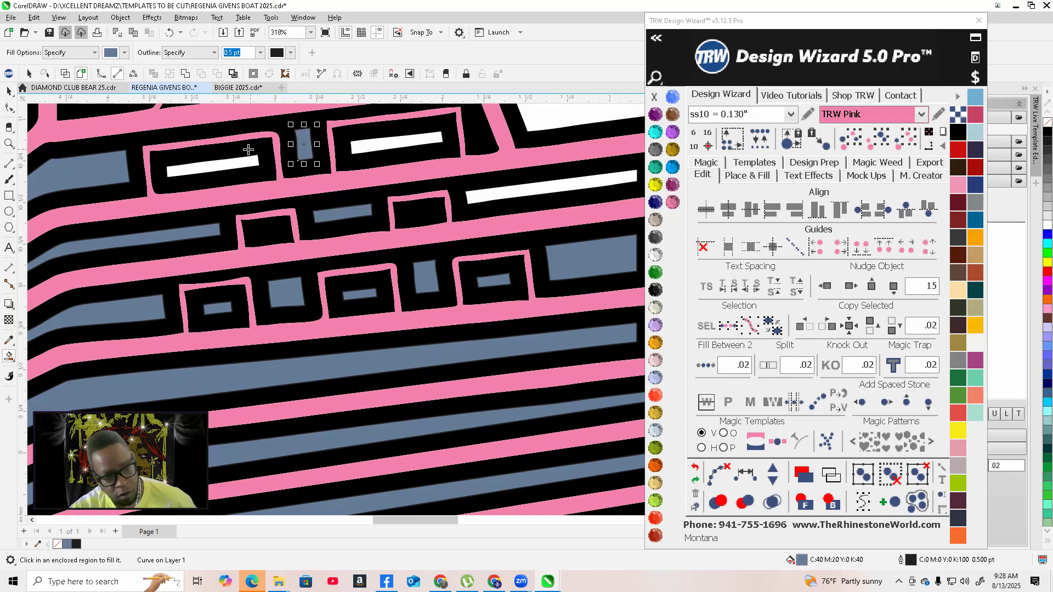
{"action": "left_click", "coordinate": [226, 169]}
{"action": "left_click", "coordinate": [367, 148]}
{"action": "left_click", "coordinate": [527, 195]}
{"action": "scroll", "coordinate": [573, 287], "scroll_direction": "down", "scroll_amount": 5}
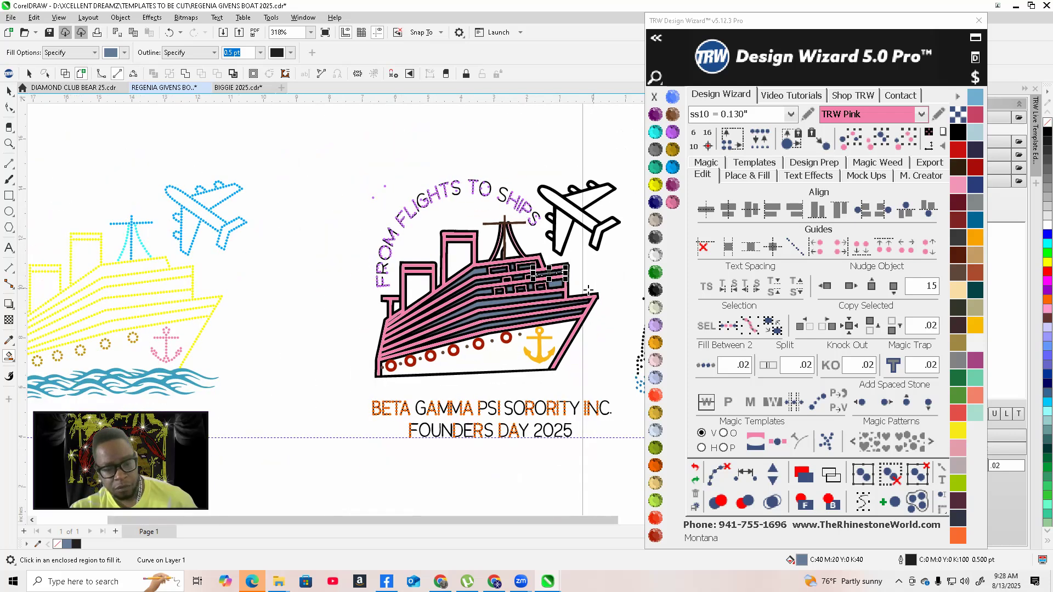
{"action": "scroll", "coordinate": [573, 288], "scroll_direction": "up", "scroll_amount": 5}
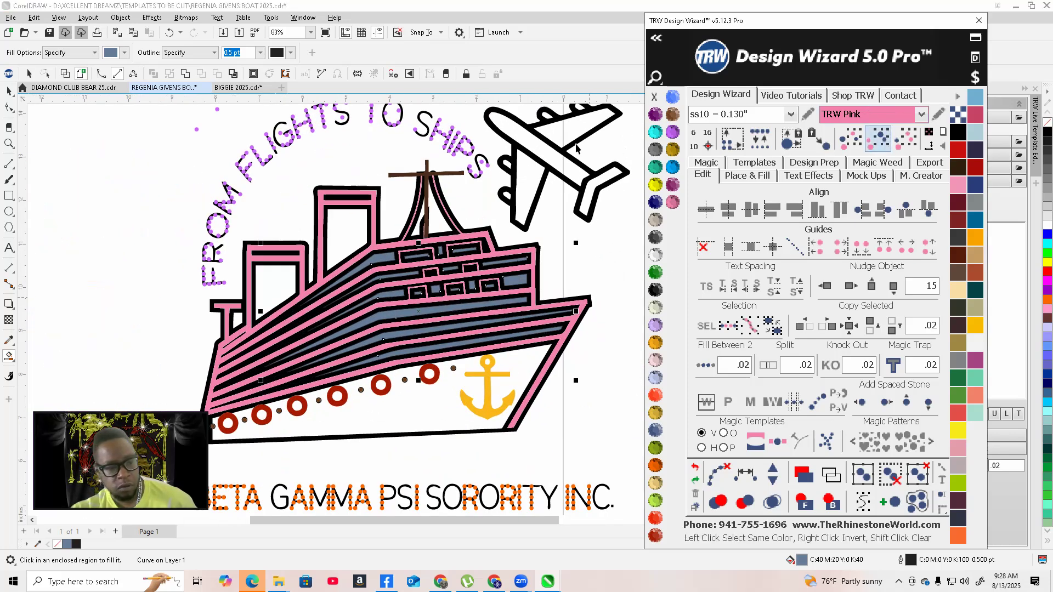
Remove the outlines from the new stripe fills and colour them Citrine
{"action": "key", "text": "space"}
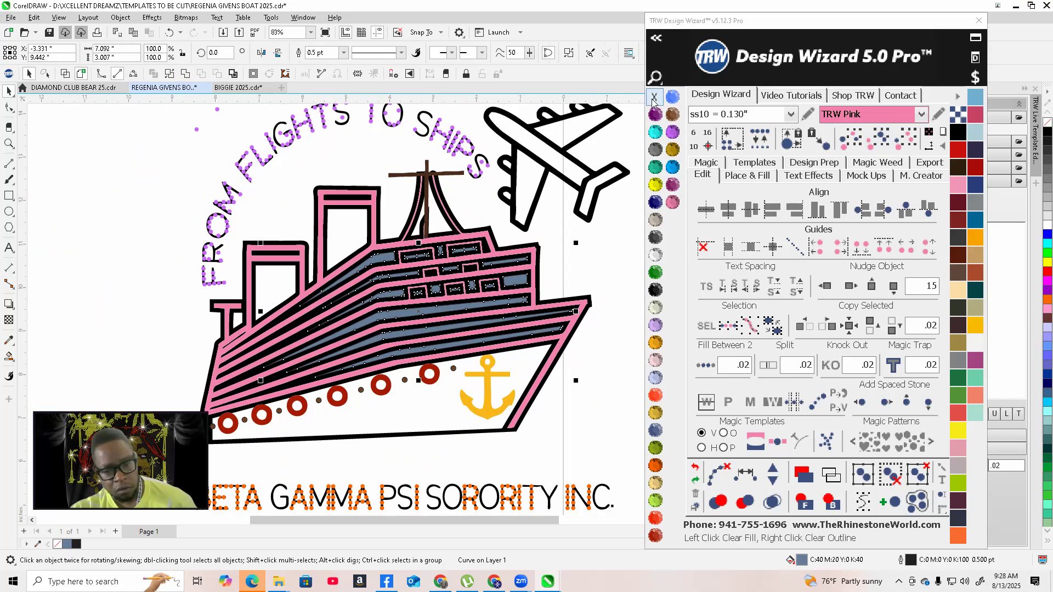
{"action": "right_click", "coordinate": [655, 97]}
{"action": "scroll", "coordinate": [497, 327], "scroll_direction": "down", "scroll_amount": 3}
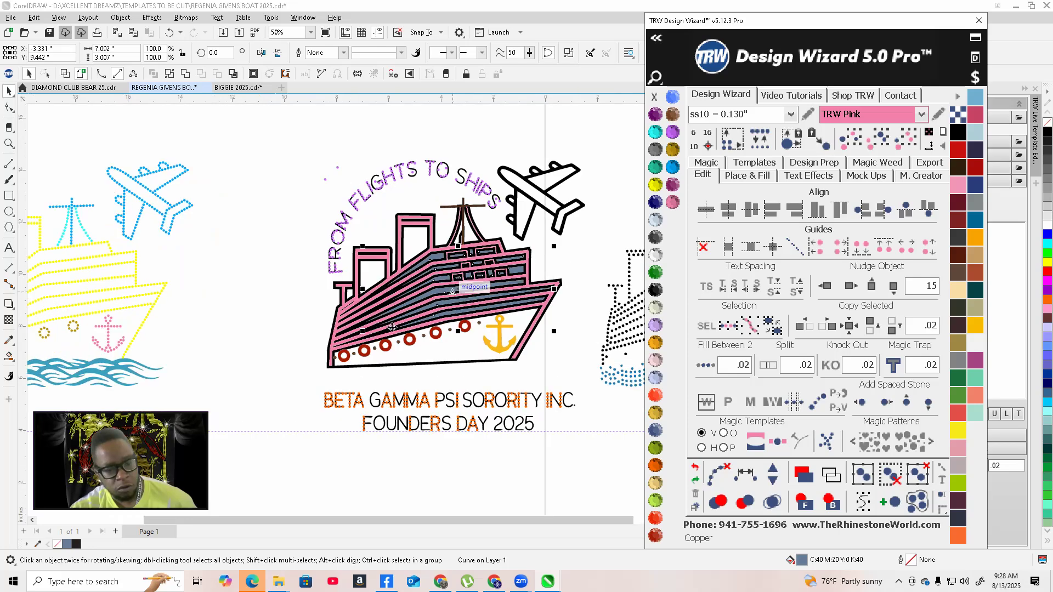
{"action": "scroll", "coordinate": [497, 327], "scroll_direction": "down", "scroll_amount": 2}
{"action": "scroll", "coordinate": [308, 299], "scroll_direction": "down", "scroll_amount": 1}
{"action": "scroll", "coordinate": [351, 286], "scroll_direction": "up", "scroll_amount": 1}
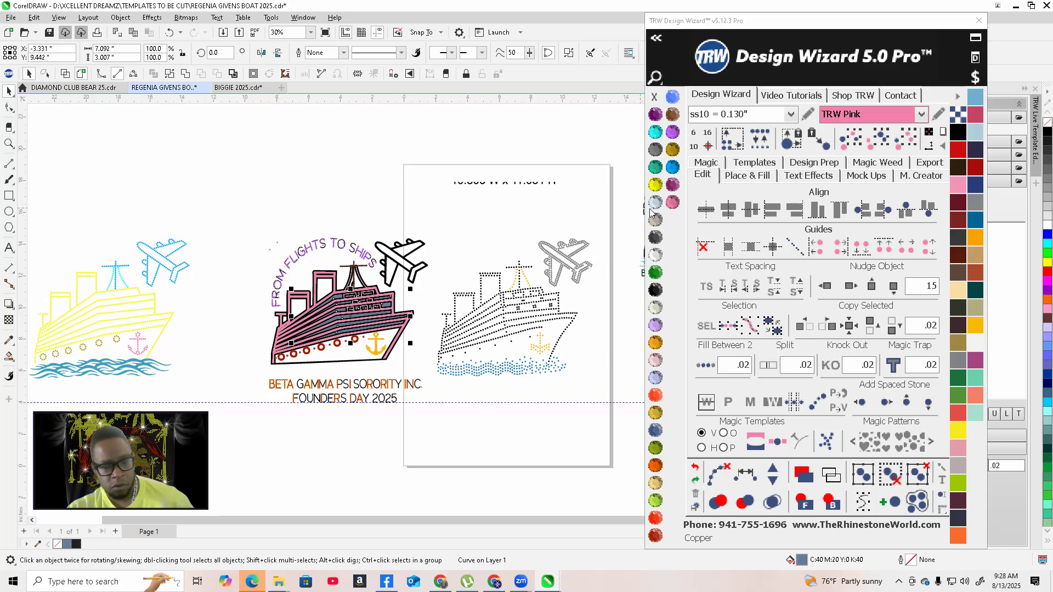
{"action": "left_click", "coordinate": [656, 183]}
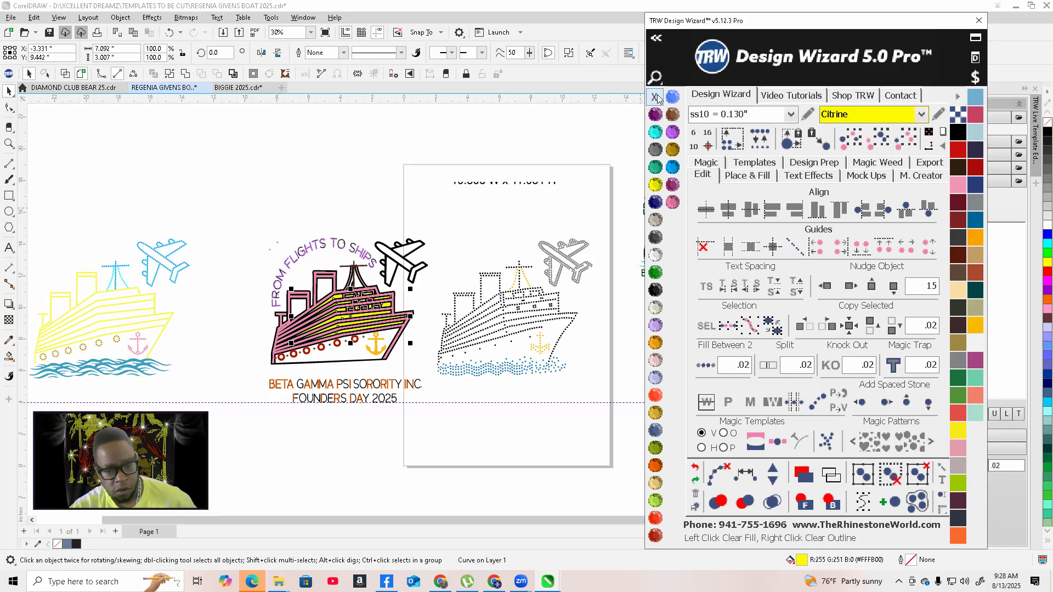
Smart Fill around the whole ship to create a backing shape behind its outline
{"action": "left_click", "coordinate": [323, 199]}
{"action": "scroll", "coordinate": [329, 346], "scroll_direction": "up", "scroll_amount": 3}
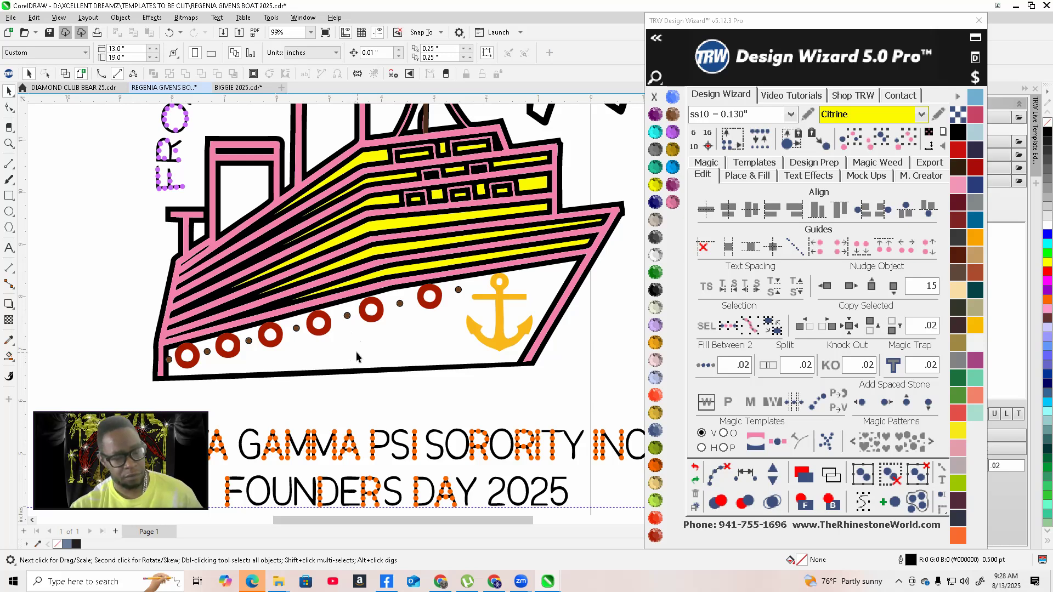
{"action": "left_click", "coordinate": [9, 356]}
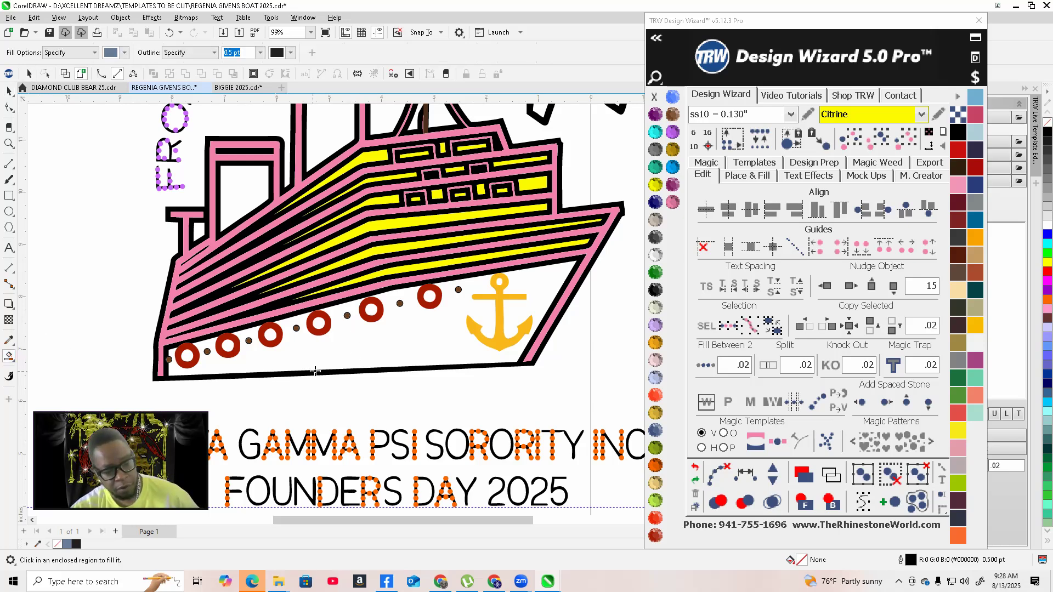
{"action": "left_click", "coordinate": [329, 357]}
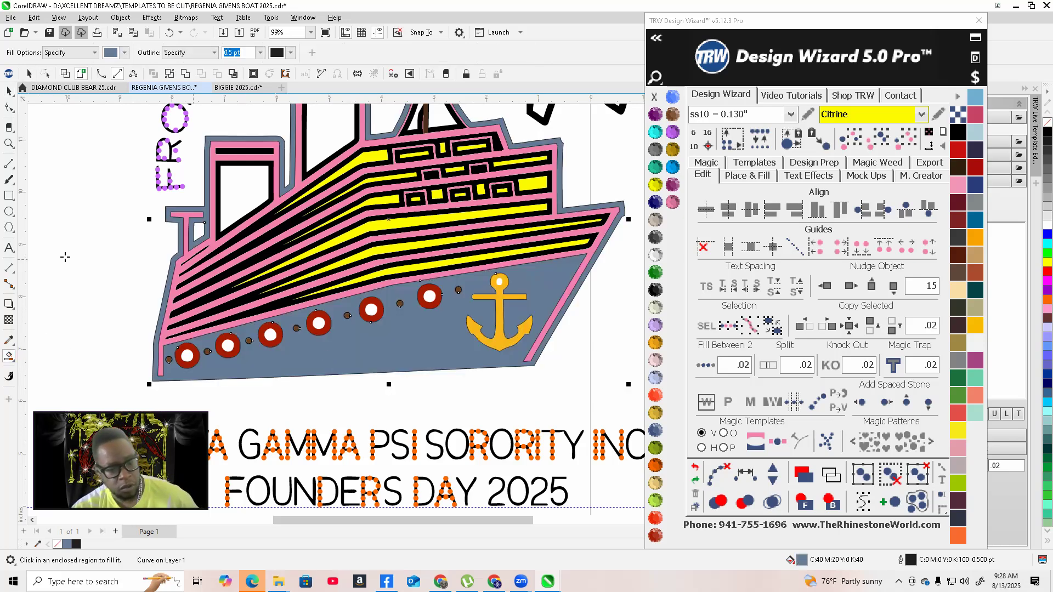
{"action": "left_click", "coordinate": [9, 92]}
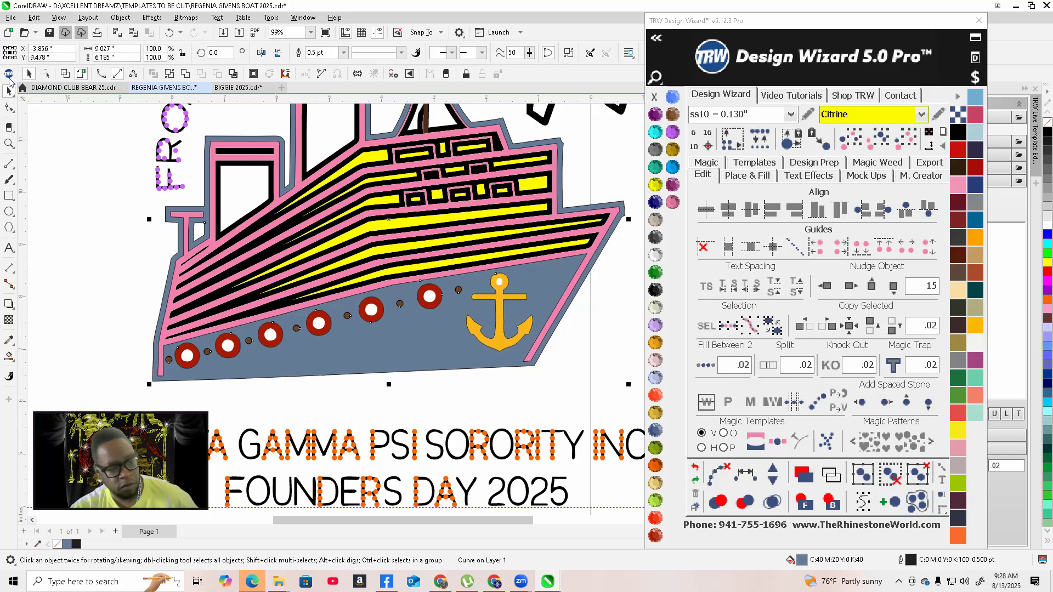
{"action": "left_click", "coordinate": [97, 290]}
Draw a small rectangle about 0.12 by 0.29 inches at the hull's lower-left corner and trim the backing with it
{"action": "scroll", "coordinate": [146, 383], "scroll_direction": "up", "scroll_amount": 5}
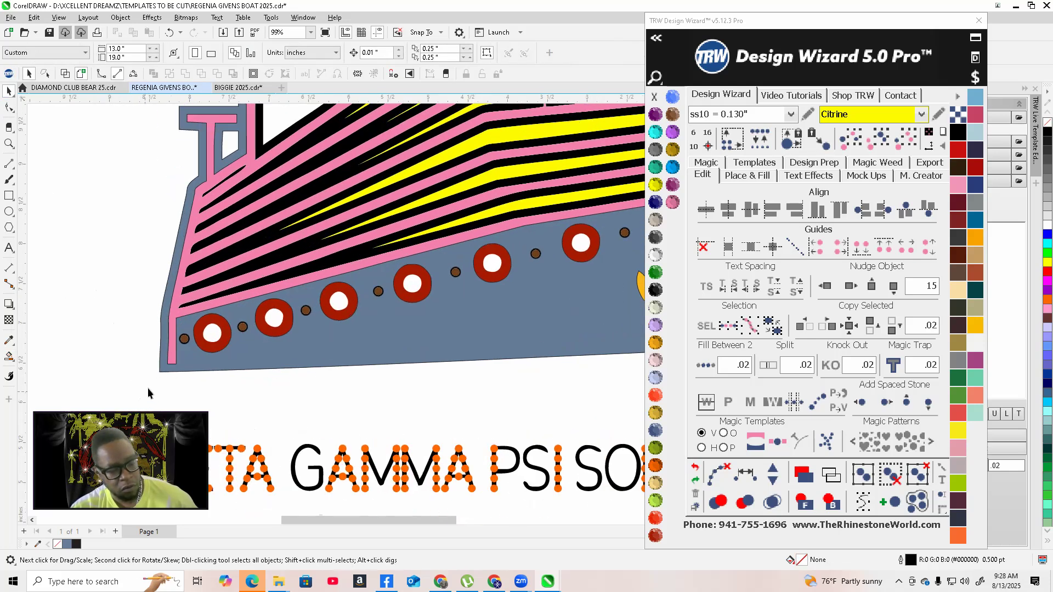
{"action": "scroll", "coordinate": [176, 373], "scroll_direction": "up", "scroll_amount": 2}
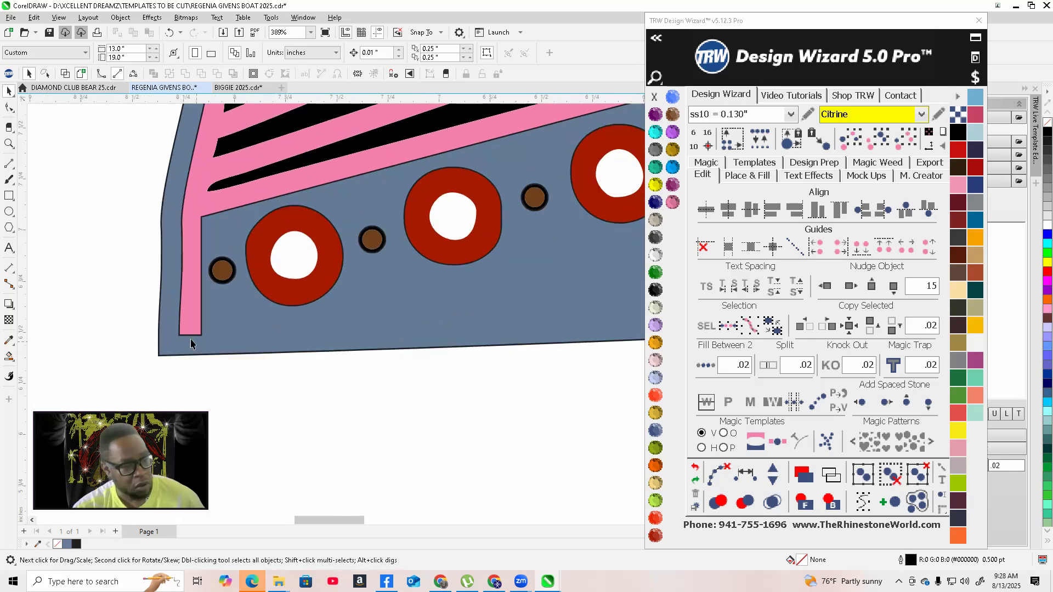
{"action": "left_click", "coordinate": [8, 196]}
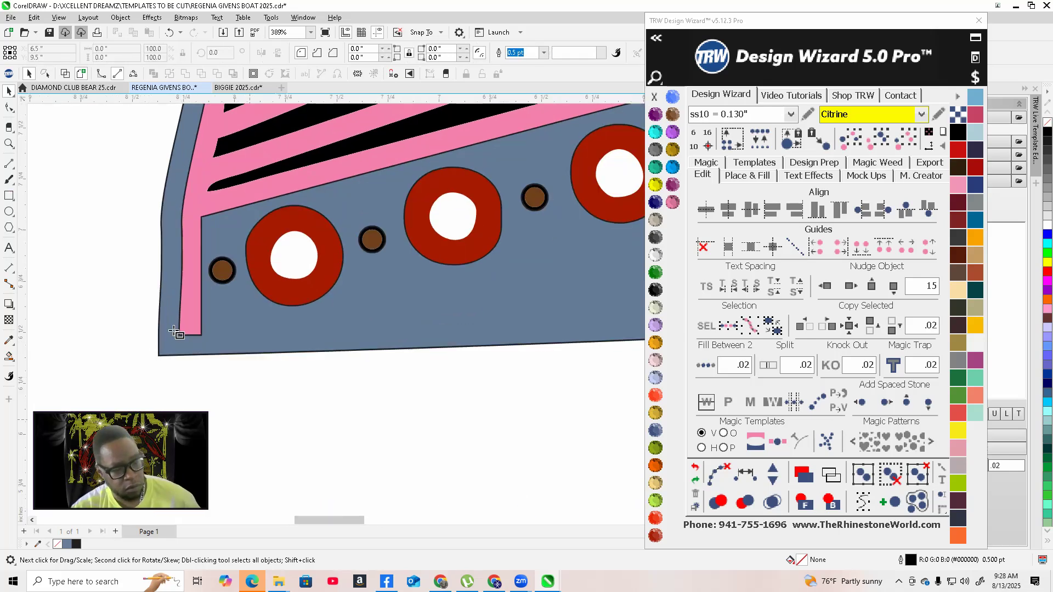
{"action": "left_click_drag", "start_coordinate": [176, 330], "coordinate": [201, 390]}
{"action": "left_click", "coordinate": [9, 91]}
{"action": "left_click", "coordinate": [222, 305], "text": "shift"}
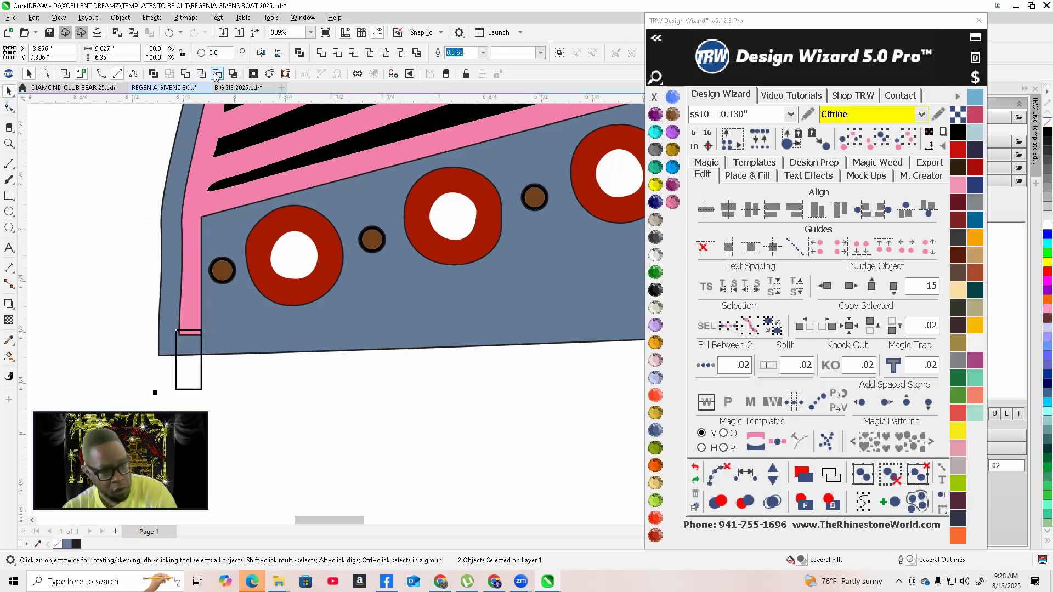
{"action": "scroll", "coordinate": [181, 367], "scroll_direction": "down", "scroll_amount": 4}
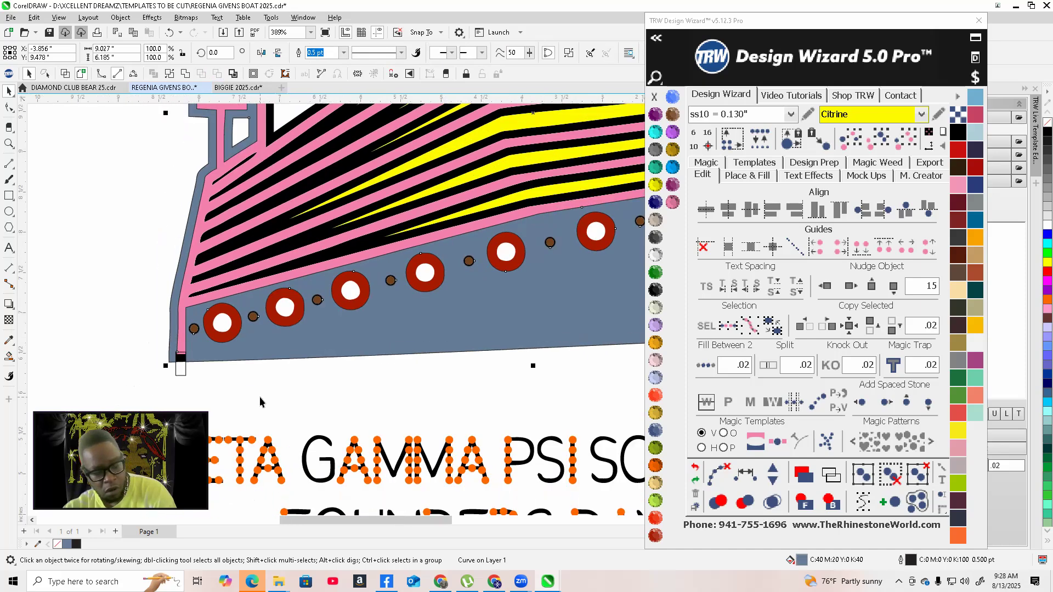
{"action": "left_click", "coordinate": [206, 366]}
Move the small rectangle to the bow's lower tip and rotate it to line up with the pink bow stripe
{"action": "scroll", "coordinate": [394, 367], "scroll_direction": "down", "scroll_amount": 2}
{"action": "scroll", "coordinate": [435, 371], "scroll_direction": "up", "scroll_amount": 3}
{"action": "scroll", "coordinate": [369, 341], "scroll_direction": "down", "scroll_amount": 3}
{"action": "scroll", "coordinate": [257, 345], "scroll_direction": "up", "scroll_amount": 2}
{"action": "left_click", "coordinate": [216, 338]}
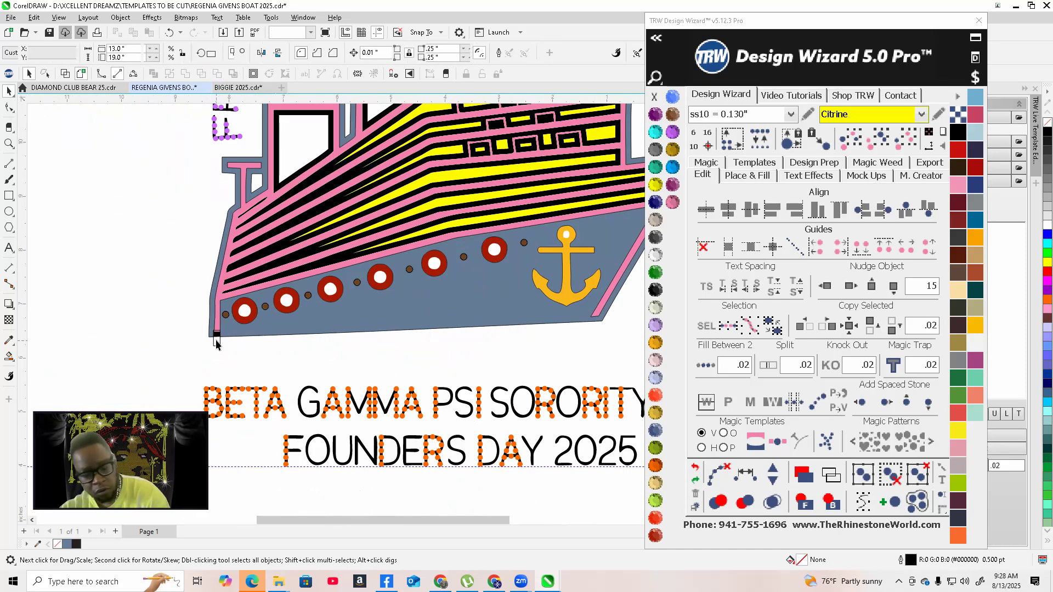
{"action": "scroll", "coordinate": [219, 353], "scroll_direction": "up", "scroll_amount": 1}
{"action": "left_click_drag", "start_coordinate": [217, 335], "coordinate": [564, 353]}
{"action": "scroll", "coordinate": [252, 270], "scroll_direction": "down", "scroll_amount": 2}
{"action": "scroll", "coordinate": [237, 314], "scroll_direction": "down", "scroll_amount": 2}
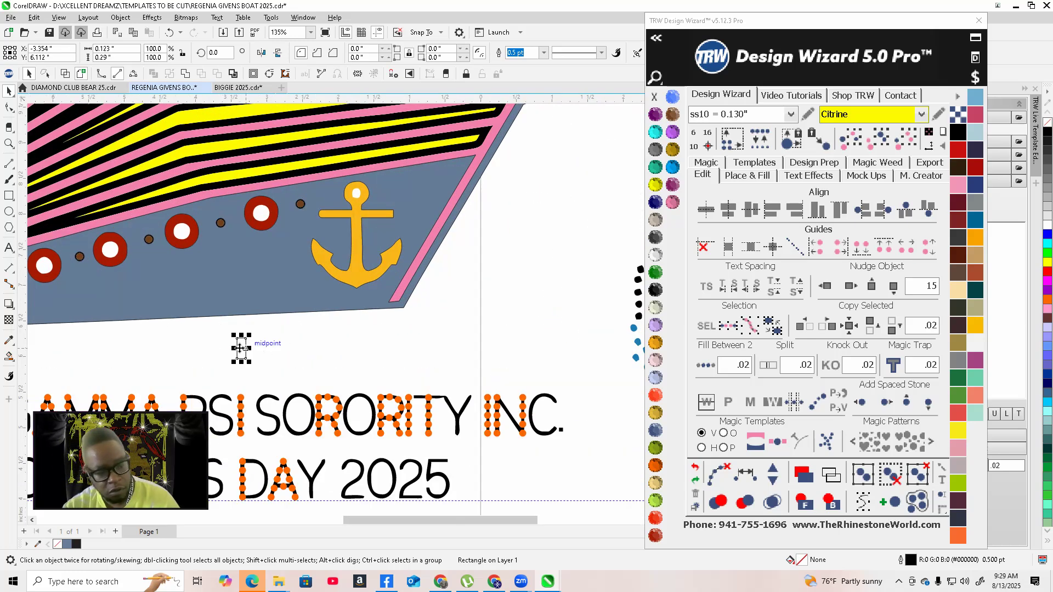
{"action": "scroll", "coordinate": [397, 320], "scroll_direction": "up", "scroll_amount": 3}
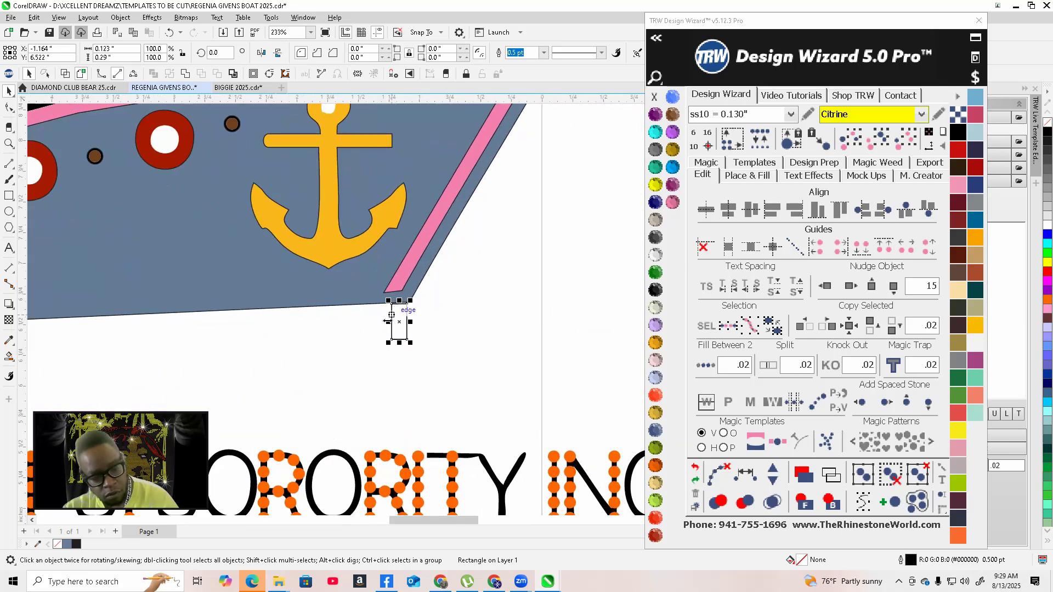
{"action": "left_click_drag", "start_coordinate": [411, 343], "coordinate": [391, 298]}
{"action": "left_click_drag", "start_coordinate": [414, 226], "coordinate": [430, 241]}
{"action": "scroll", "coordinate": [430, 241], "scroll_direction": "down", "scroll_amount": 1}
{"action": "scroll", "coordinate": [429, 241], "scroll_direction": "up", "scroll_amount": 2}
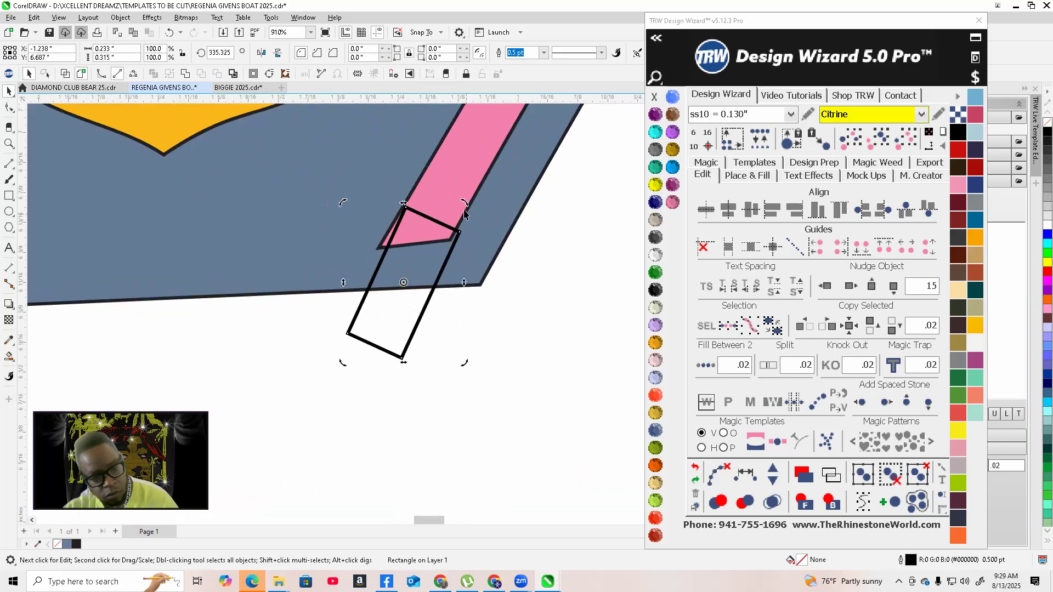
{"action": "left_click_drag", "start_coordinate": [462, 204], "coordinate": [464, 222]}
{"action": "scroll", "coordinate": [463, 221], "scroll_direction": "up", "scroll_amount": 1}
{"action": "left_click", "coordinate": [376, 343]}
{"action": "left_click_drag", "start_coordinate": [376, 343], "coordinate": [360, 343]}
Trim the ship backing with the rotated rectangle at the bow
{"action": "scroll", "coordinate": [360, 342], "scroll_direction": "down", "scroll_amount": 2}
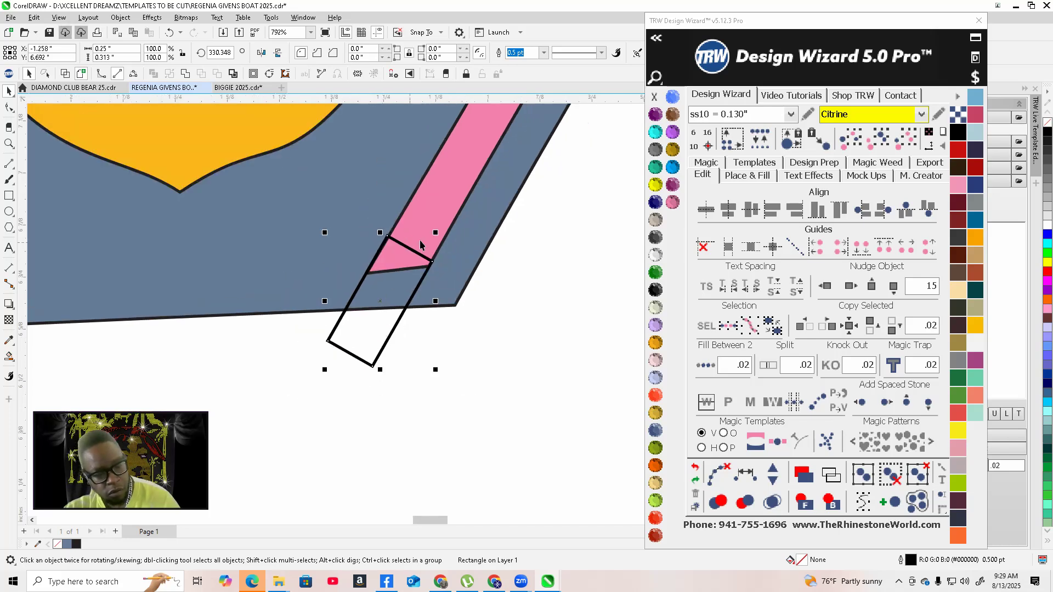
{"action": "left_click", "coordinate": [254, 218], "text": "shift"}
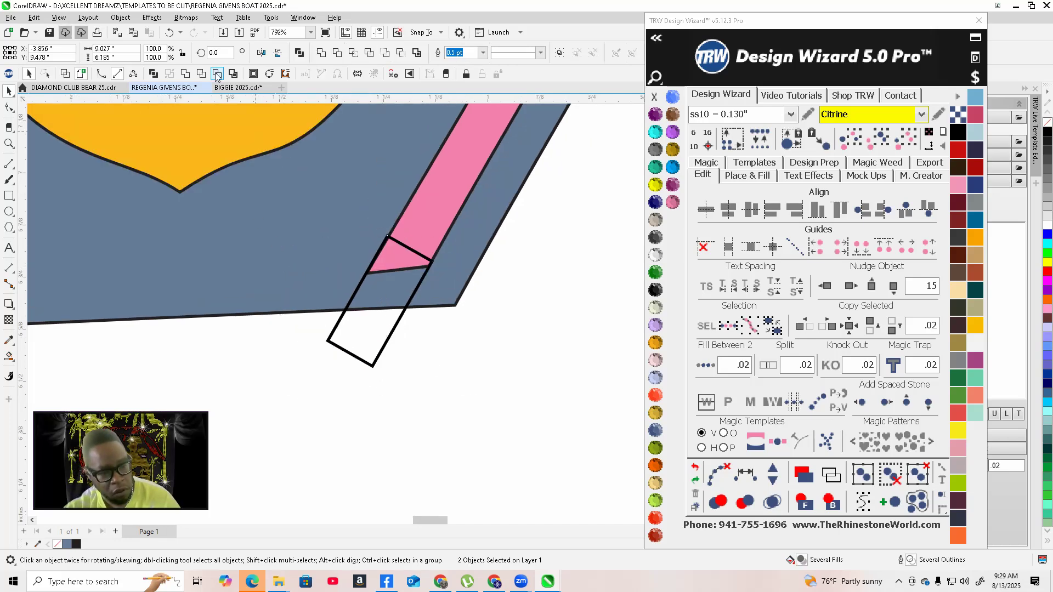
{"action": "left_click", "coordinate": [216, 75]}
Delete the stray nodes at the bow tip of the backing shape with the Shape tool
{"action": "key", "text": "F10"}
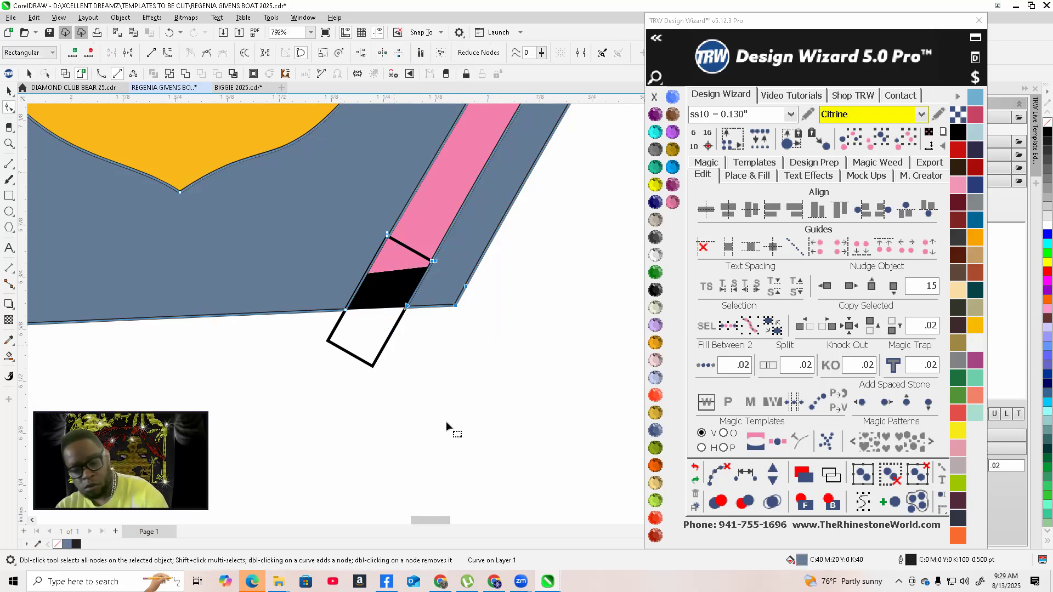
{"action": "scroll", "coordinate": [433, 387], "scroll_direction": "down", "scroll_amount": 3}
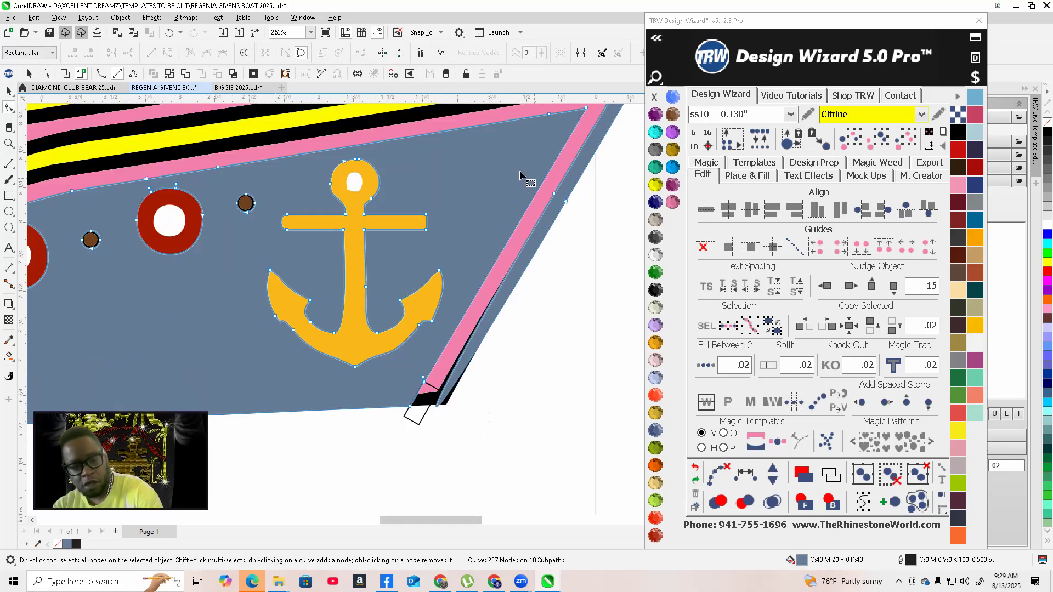
{"action": "scroll", "coordinate": [532, 328], "scroll_direction": "down", "scroll_amount": 4}
{"action": "scroll", "coordinate": [526, 257], "scroll_direction": "up", "scroll_amount": 2}
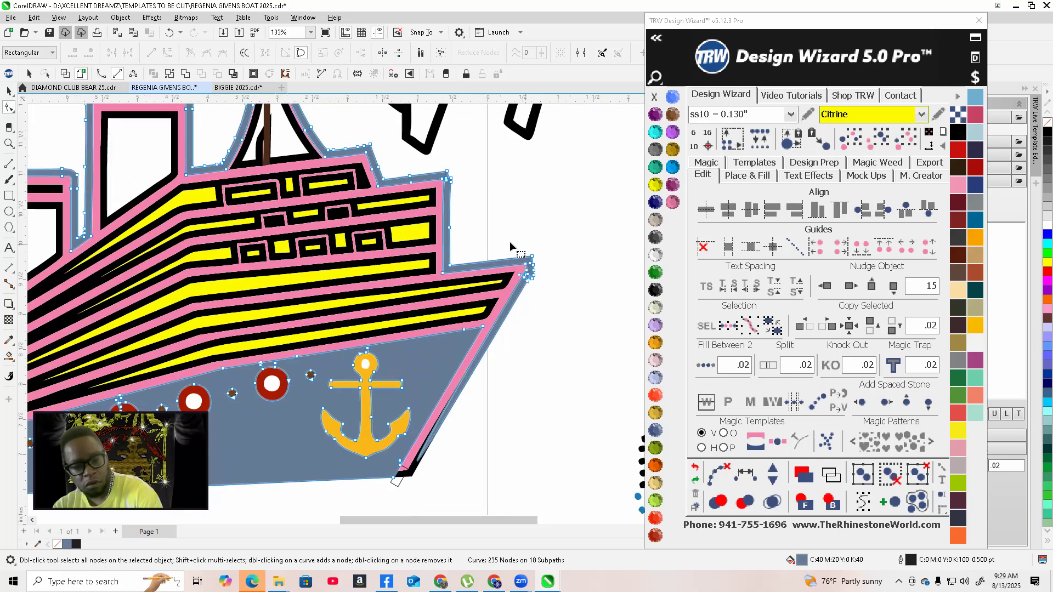
{"action": "left_click_drag", "start_coordinate": [561, 301], "coordinate": [562, 302]}
{"action": "key", "text": "Delete"}
{"action": "scroll", "coordinate": [577, 325], "scroll_direction": "down", "scroll_amount": 2}
{"action": "scroll", "coordinate": [548, 285], "scroll_direction": "up", "scroll_amount": 2}
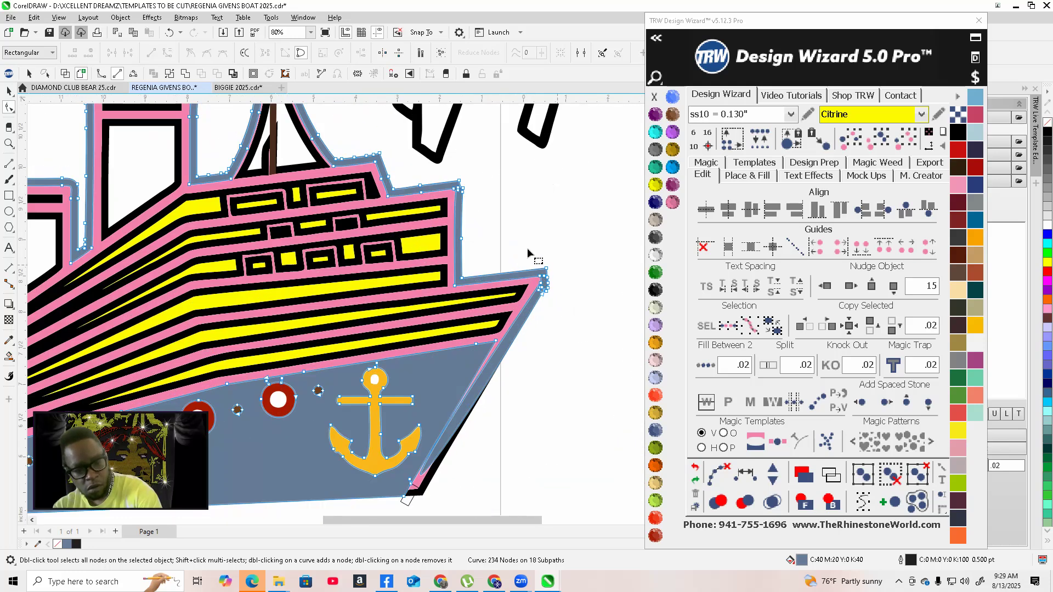
{"action": "left_click_drag", "start_coordinate": [587, 333], "coordinate": [590, 337]}
{"action": "key", "text": "Delete"}
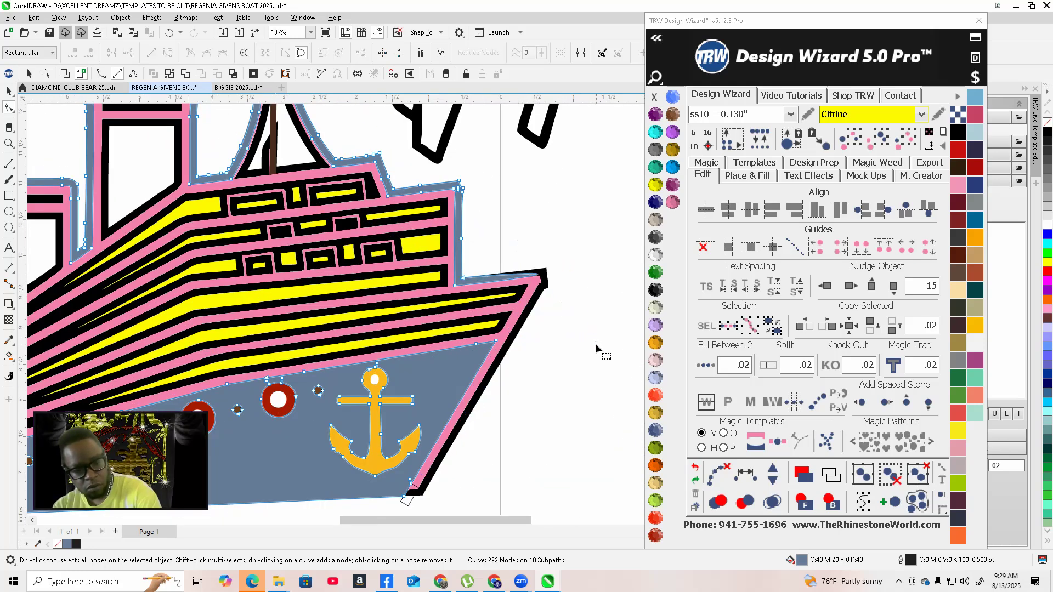
{"action": "scroll", "coordinate": [594, 343], "scroll_direction": "down", "scroll_amount": 3}
{"action": "scroll", "coordinate": [523, 331], "scroll_direction": "up", "scroll_amount": 2}
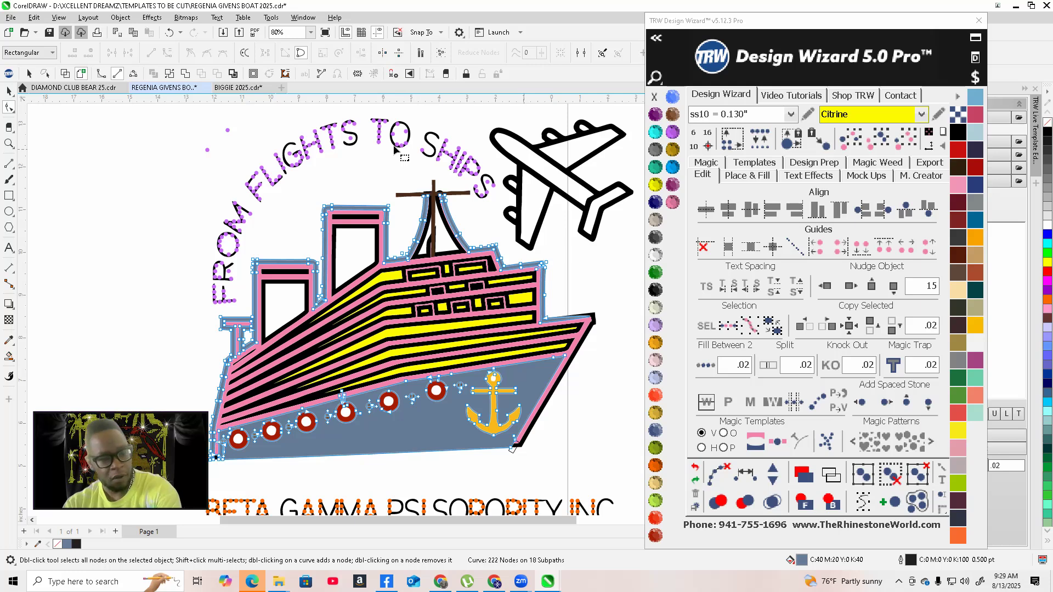
Delete the remaining stray nodes at the bow tip of the backing shape
{"action": "scroll", "coordinate": [286, 247], "scroll_direction": "down", "scroll_amount": 1}
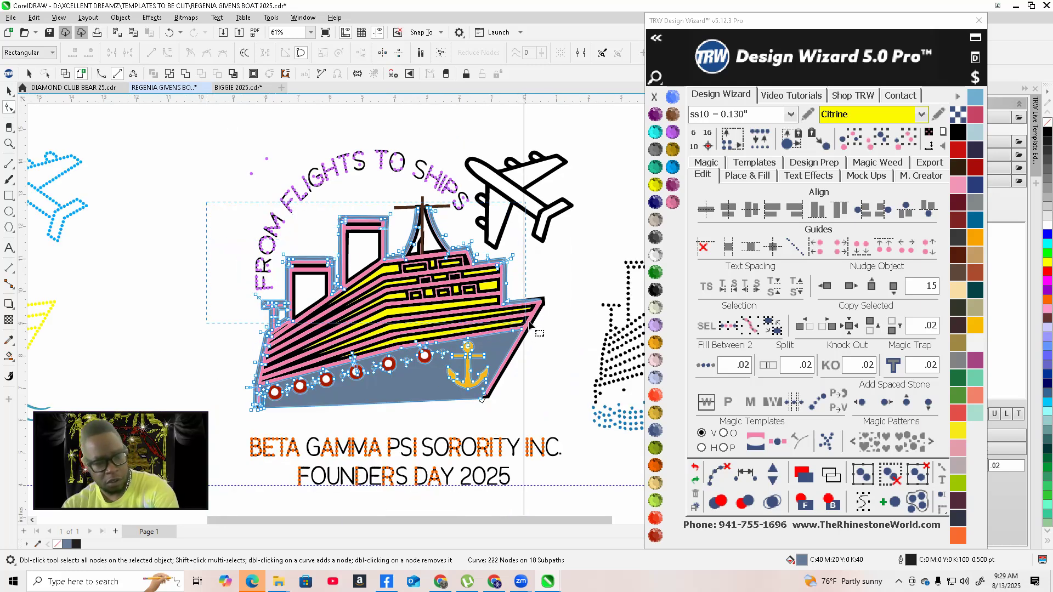
{"action": "left_click_drag", "start_coordinate": [550, 310], "coordinate": [548, 312]}
{"action": "key", "text": "Delete"}
Select and delete the stray nodes at the lower-left stern corner of the backing shape
{"action": "scroll", "coordinate": [548, 312], "scroll_direction": "down", "scroll_amount": 1}
{"action": "scroll", "coordinate": [381, 329], "scroll_direction": "up", "scroll_amount": 1}
{"action": "scroll", "coordinate": [380, 331], "scroll_direction": "up", "scroll_amount": 2}
{"action": "scroll", "coordinate": [311, 276], "scroll_direction": "up", "scroll_amount": 1}
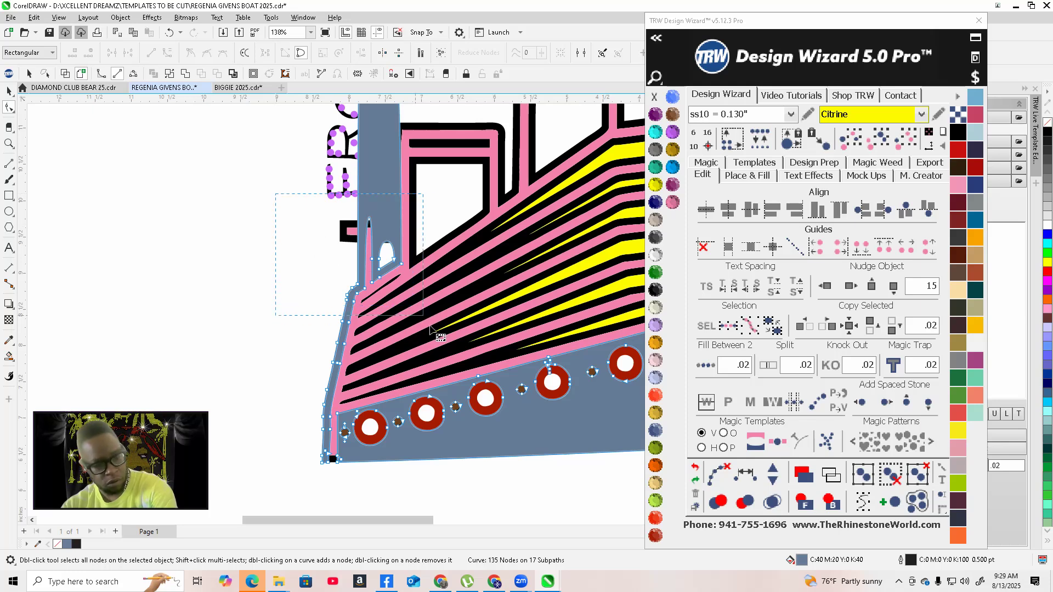
{"action": "left_click_drag", "start_coordinate": [294, 306], "coordinate": [357, 466]}
{"action": "key", "text": "Delete"}
{"action": "scroll", "coordinate": [347, 377], "scroll_direction": "down", "scroll_amount": 2}
{"action": "key", "text": "Delete"}
{"action": "scroll", "coordinate": [334, 339], "scroll_direction": "up", "scroll_amount": 2}
{"action": "key", "text": "Delete"}
{"action": "key", "text": "Delete"}
Examine the backing's outline around the portholes and anchor in wireframe and normal view
{"action": "scroll", "coordinate": [314, 445], "scroll_direction": "down", "scroll_amount": 4}
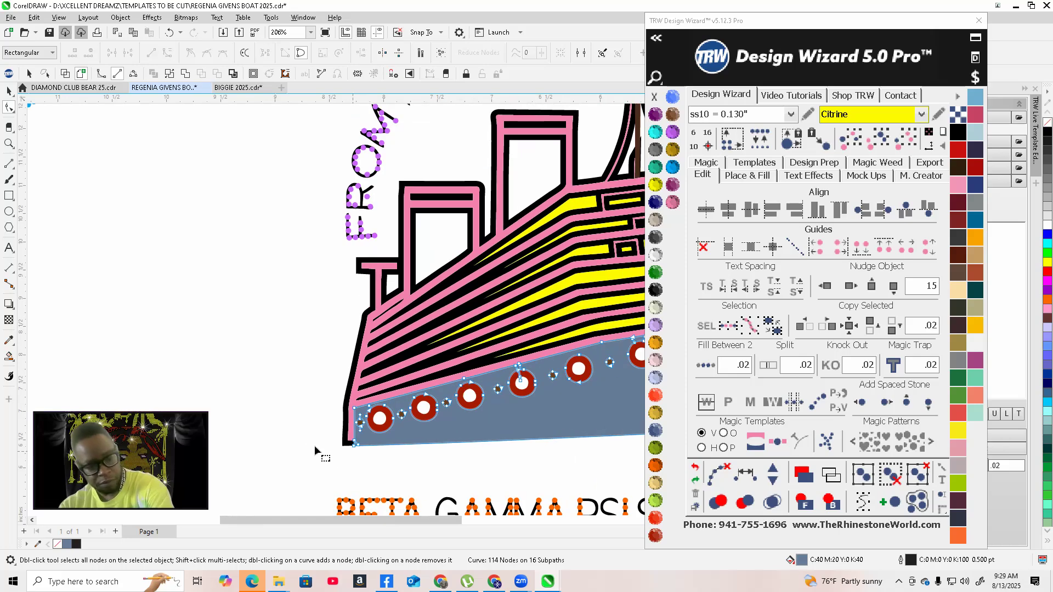
{"action": "scroll", "coordinate": [538, 404], "scroll_direction": "up", "scroll_amount": 3}
{"action": "scroll", "coordinate": [539, 407], "scroll_direction": "up", "scroll_amount": 2}
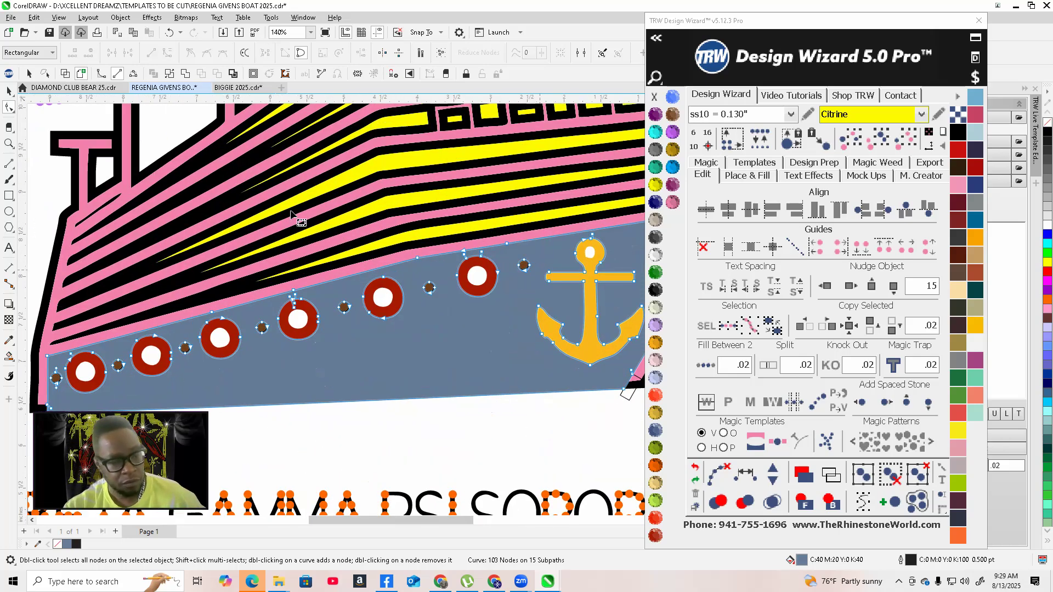
{"action": "left_click", "coordinate": [65, 74]}
{"action": "scroll", "coordinate": [329, 287], "scroll_direction": "down", "scroll_amount": 2}
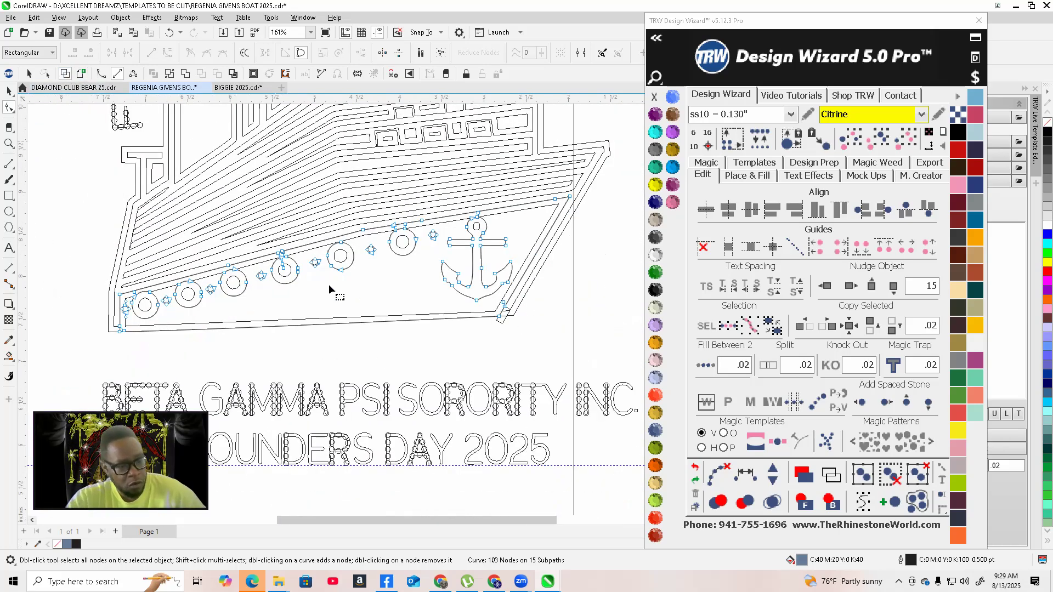
{"action": "scroll", "coordinate": [331, 298], "scroll_direction": "up", "scroll_amount": 2}
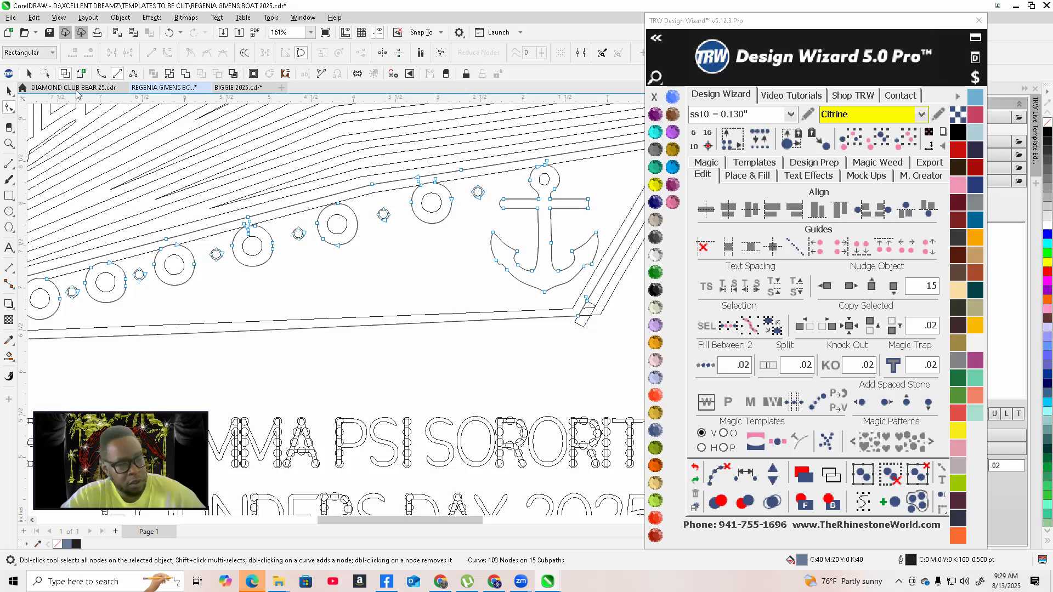
{"action": "left_click", "coordinate": [83, 74]}
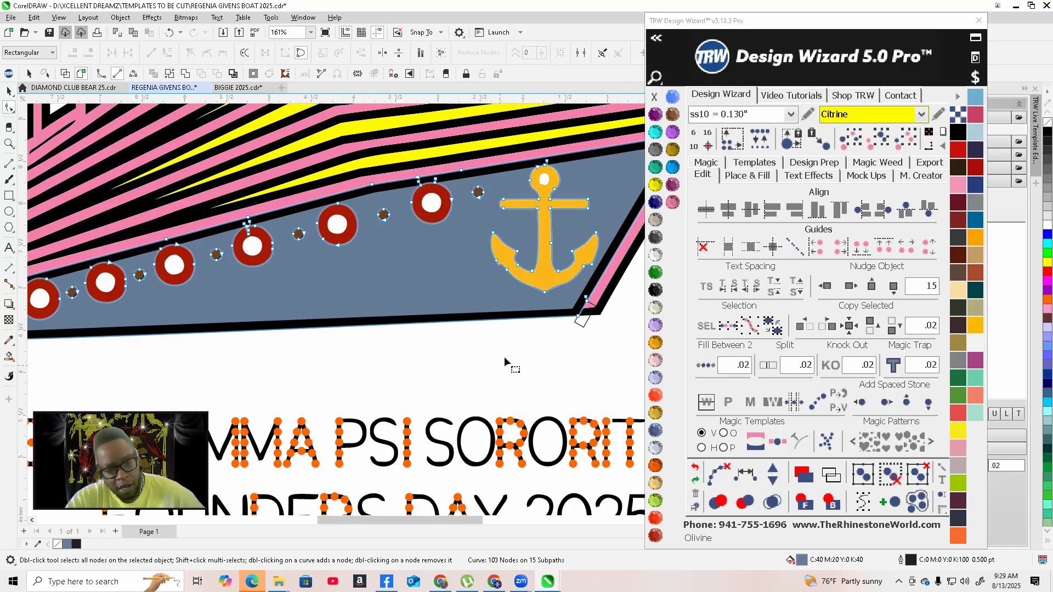
{"action": "scroll", "coordinate": [614, 320], "scroll_direction": "up", "scroll_amount": 1}
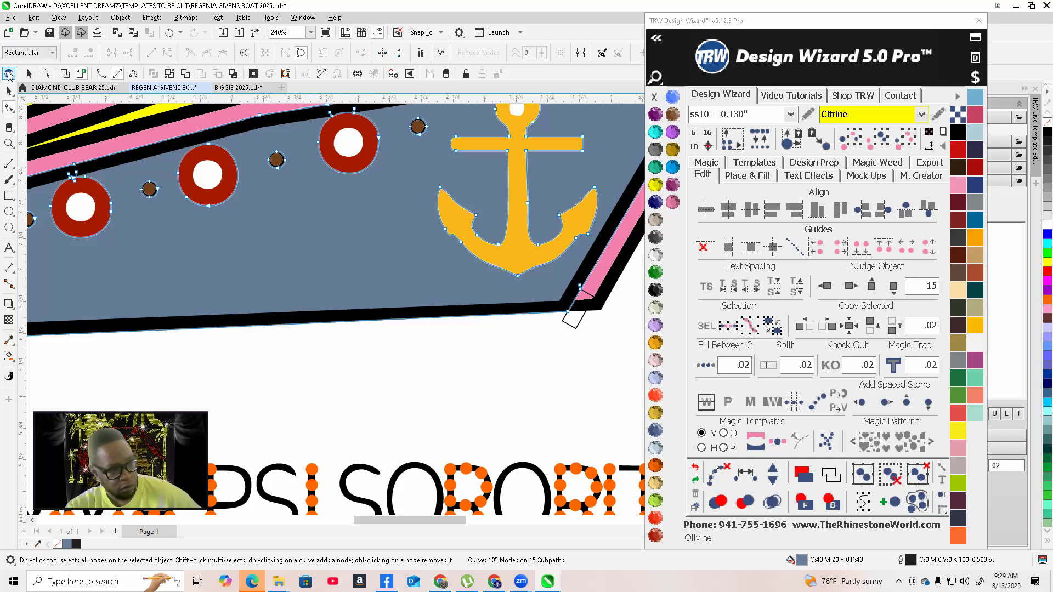
Select the black ship outline together with the backing and trim them against each other
{"action": "left_click", "coordinate": [8, 93]}
{"action": "key", "text": "space"}
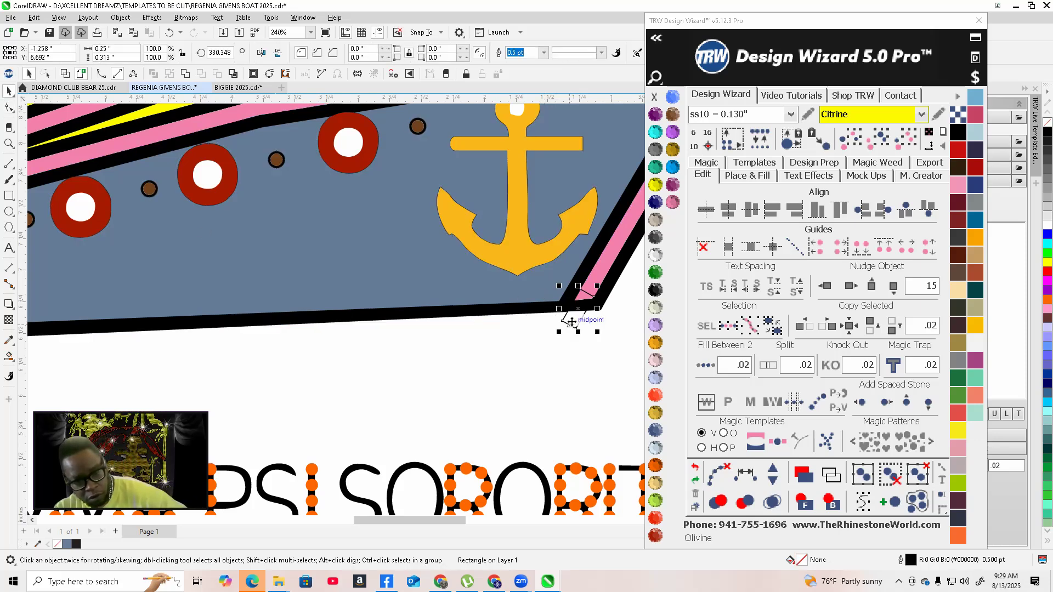
{"action": "scroll", "coordinate": [573, 323], "scroll_direction": "down", "scroll_amount": 2}
{"action": "scroll", "coordinate": [574, 322], "scroll_direction": "down", "scroll_amount": 2}
{"action": "scroll", "coordinate": [488, 309], "scroll_direction": "up", "scroll_amount": 1}
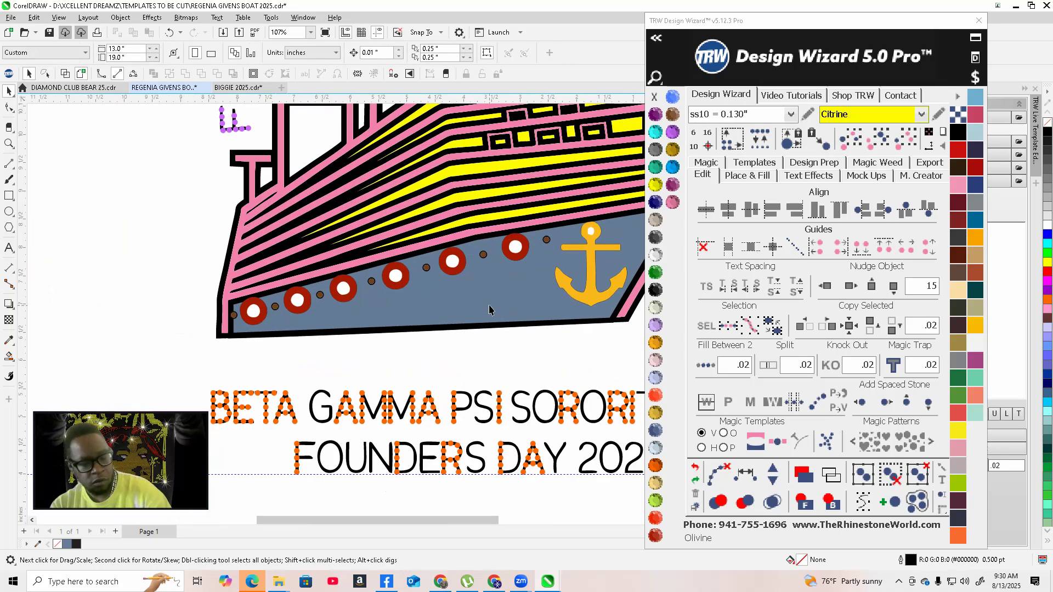
{"action": "left_click", "coordinate": [535, 328]}
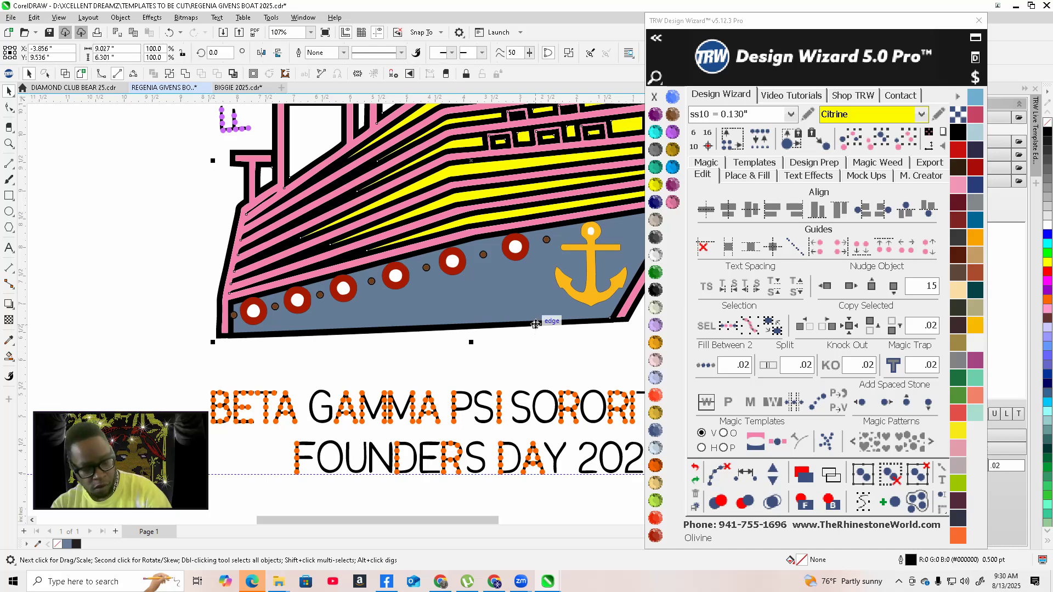
{"action": "left_click", "coordinate": [503, 287], "text": "shift"}
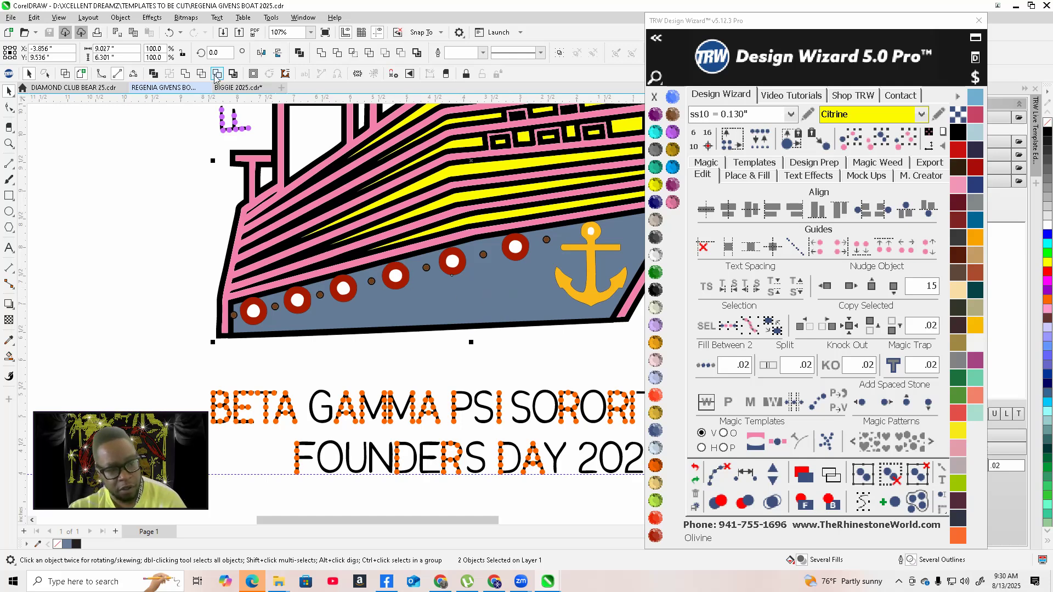
{"action": "left_click", "coordinate": [218, 75]}
Examine the trimmed backing along the hull in wireframe and normal view
{"action": "scroll", "coordinate": [406, 345], "scroll_direction": "down", "scroll_amount": 2}
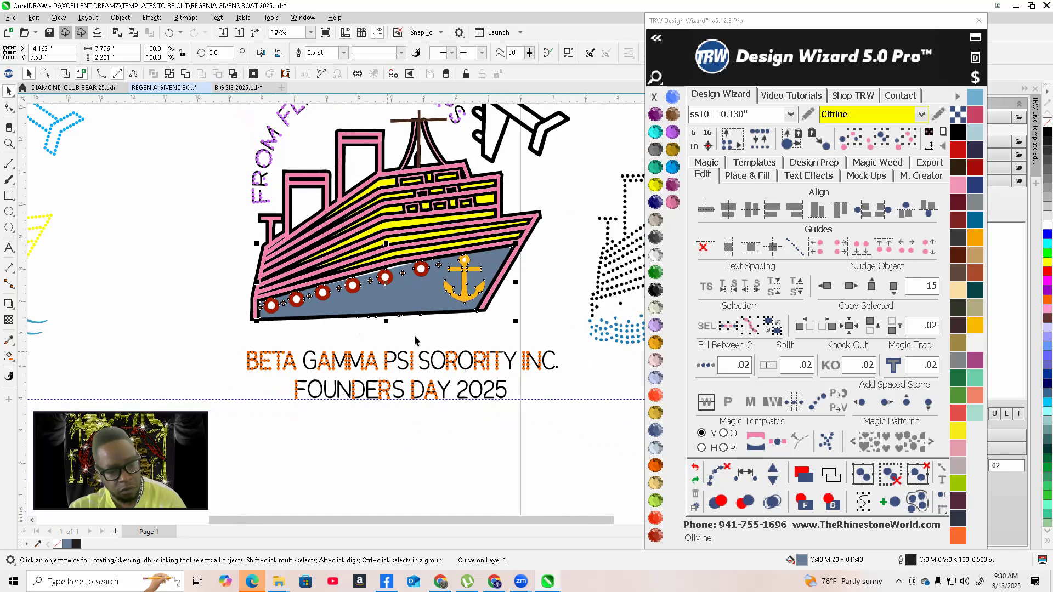
{"action": "left_click", "coordinate": [445, 327]}
{"action": "scroll", "coordinate": [445, 327], "scroll_direction": "up", "scroll_amount": 5}
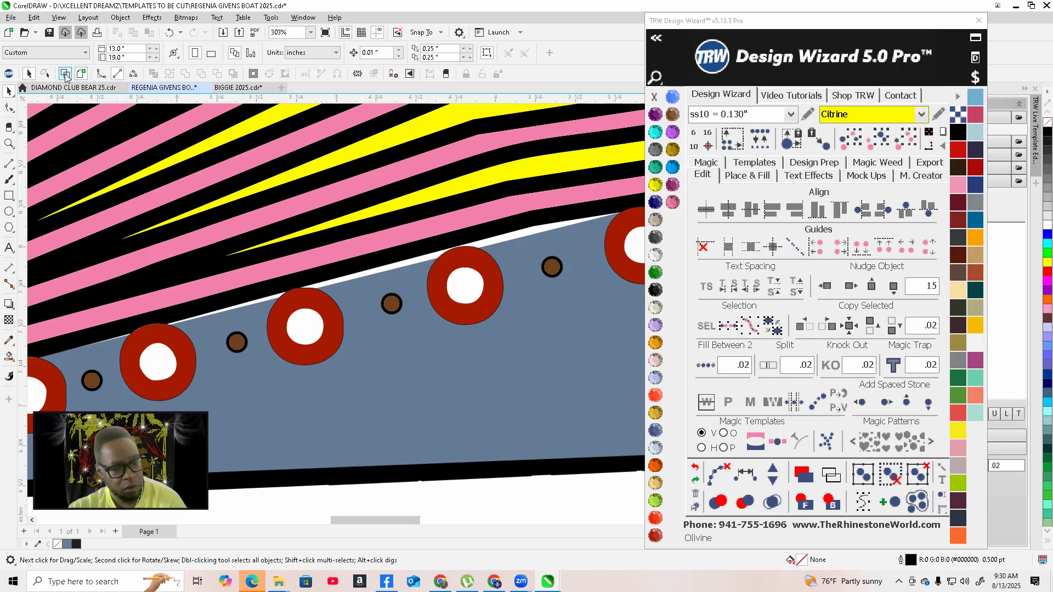
{"action": "left_click", "coordinate": [66, 74]}
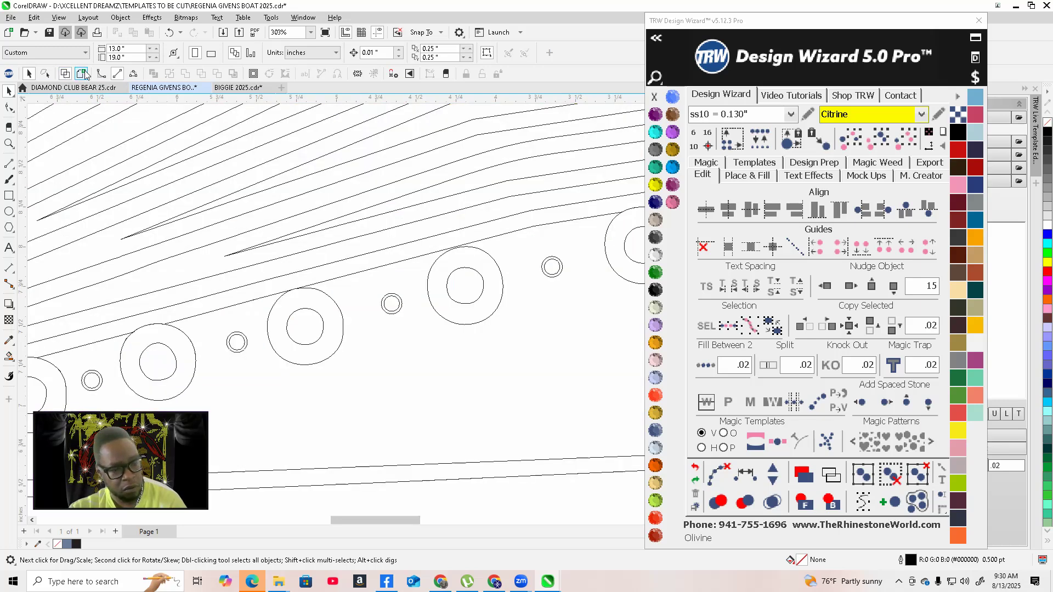
{"action": "left_click", "coordinate": [83, 74]}
{"action": "scroll", "coordinate": [392, 318], "scroll_direction": "down", "scroll_amount": 2}
Select the backing and nudge it twice to the right, away from the ship
{"action": "left_click", "coordinate": [487, 341]}
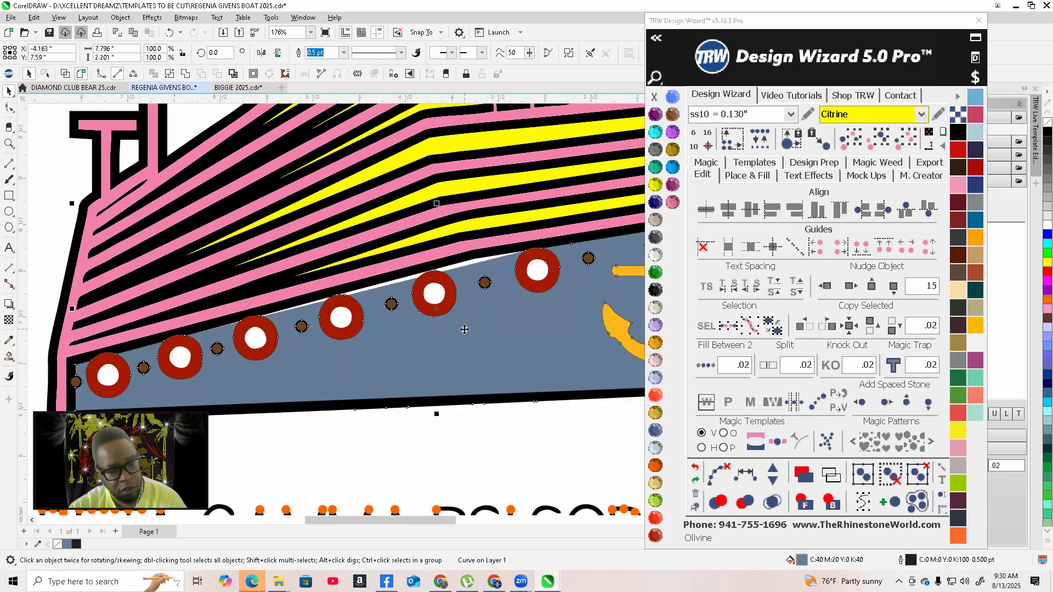
{"action": "scroll", "coordinate": [463, 327], "scroll_direction": "up", "scroll_amount": 3}
{"action": "scroll", "coordinate": [461, 326], "scroll_direction": "down", "scroll_amount": 4}
{"action": "scroll", "coordinate": [461, 326], "scroll_direction": "down", "scroll_amount": 3}
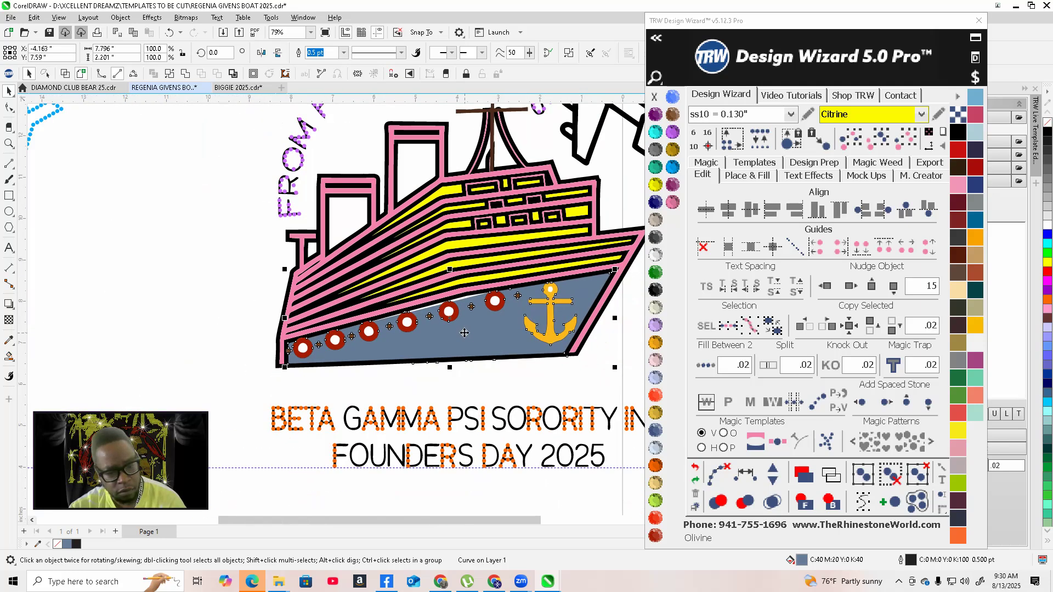
{"action": "scroll", "coordinate": [500, 345], "scroll_direction": "down", "scroll_amount": 1}
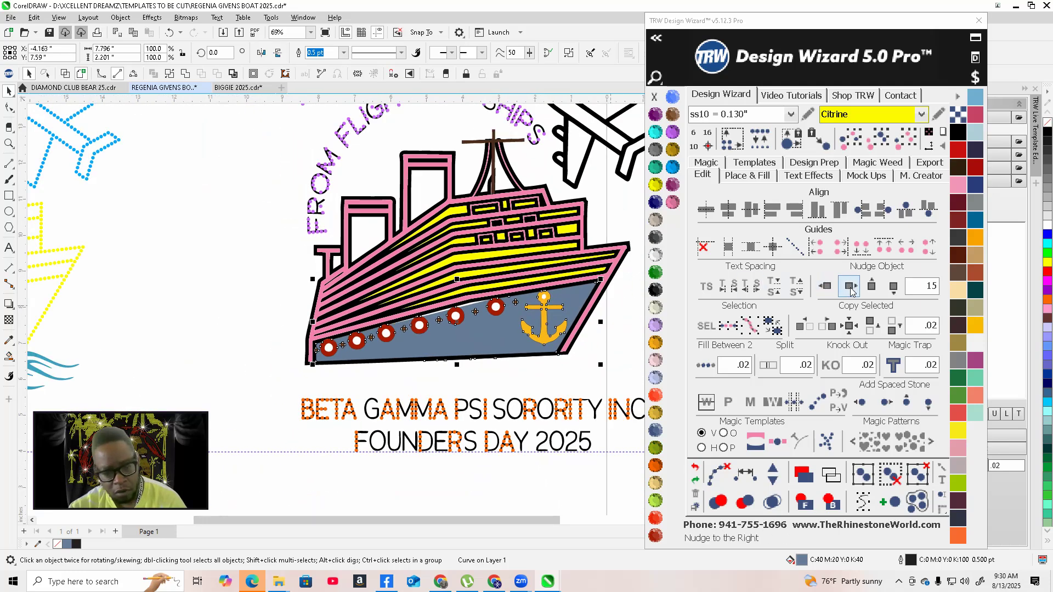
{"action": "left_click", "coordinate": [851, 289]}
{"action": "scroll", "coordinate": [189, 340], "scroll_direction": "down", "scroll_amount": 4}
{"action": "scroll", "coordinate": [595, 334], "scroll_direction": "up", "scroll_amount": 2}
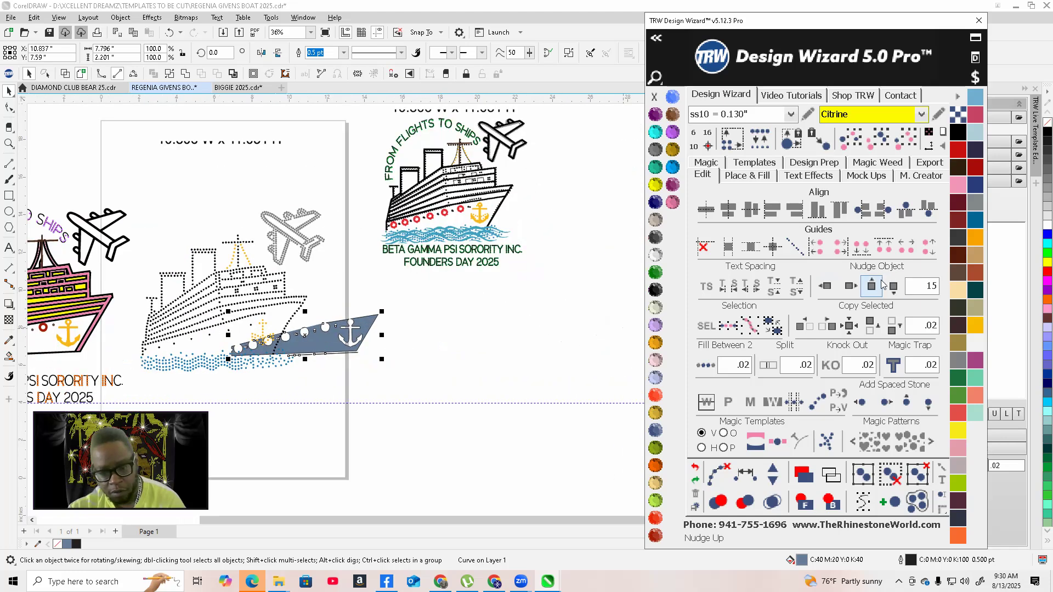
{"action": "left_click", "coordinate": [851, 285]}
Zoom in to examine the separated backing's upper edge and porthole cut-outs
{"action": "scroll", "coordinate": [427, 373], "scroll_direction": "down", "scroll_amount": 2}
{"action": "scroll", "coordinate": [428, 373], "scroll_direction": "up", "scroll_amount": 2}
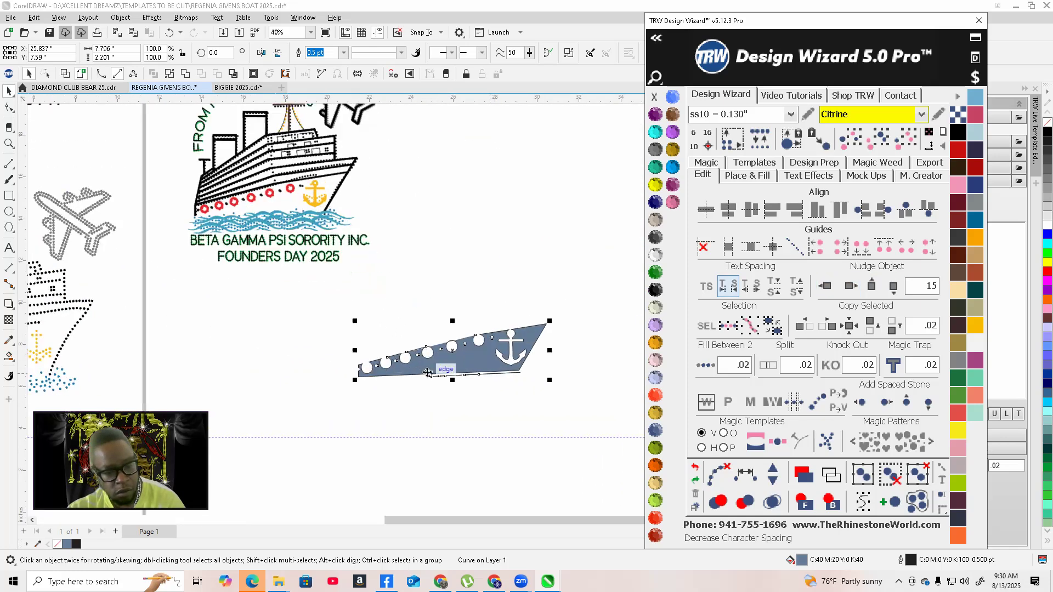
{"action": "scroll", "coordinate": [428, 373], "scroll_direction": "up", "scroll_amount": 6}
{"action": "scroll", "coordinate": [422, 331], "scroll_direction": "up", "scroll_amount": 3}
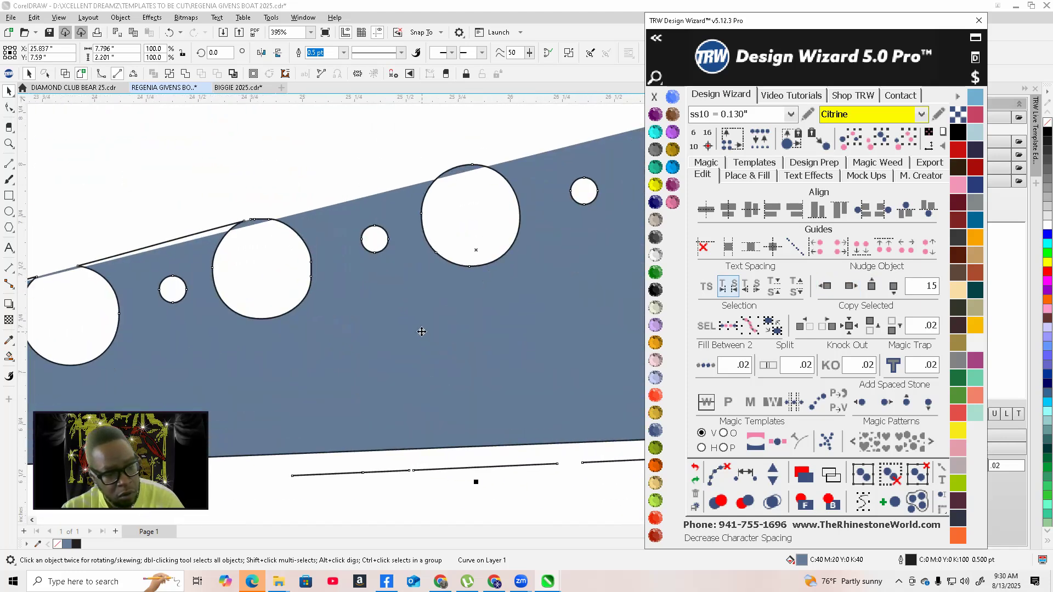
{"action": "scroll", "coordinate": [424, 331], "scroll_direction": "down", "scroll_amount": 3}
{"action": "scroll", "coordinate": [261, 285], "scroll_direction": "up", "scroll_amount": 4}
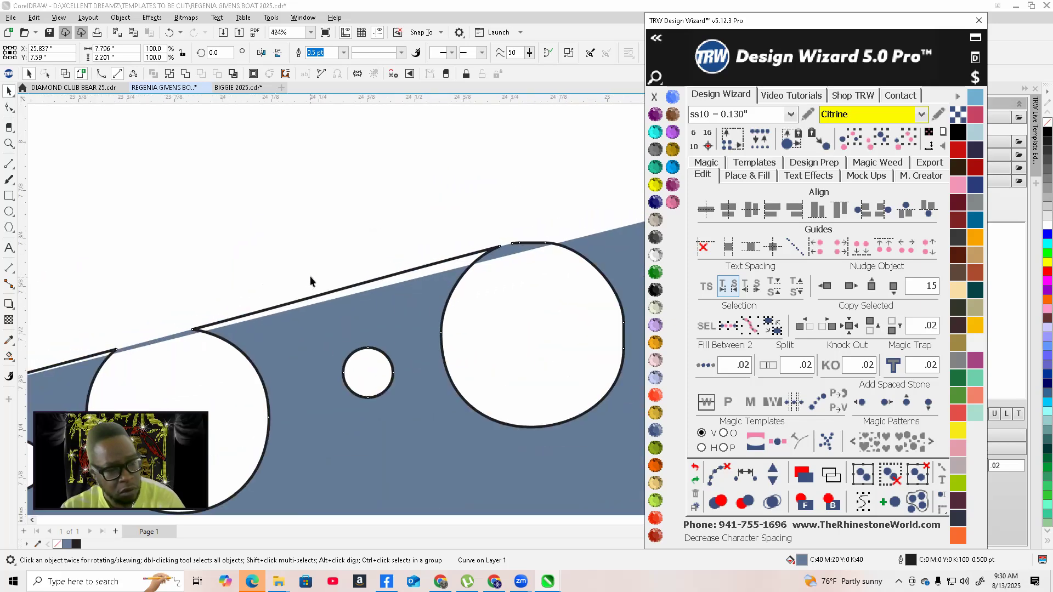
{"action": "scroll", "coordinate": [416, 288], "scroll_direction": "down", "scroll_amount": 5}
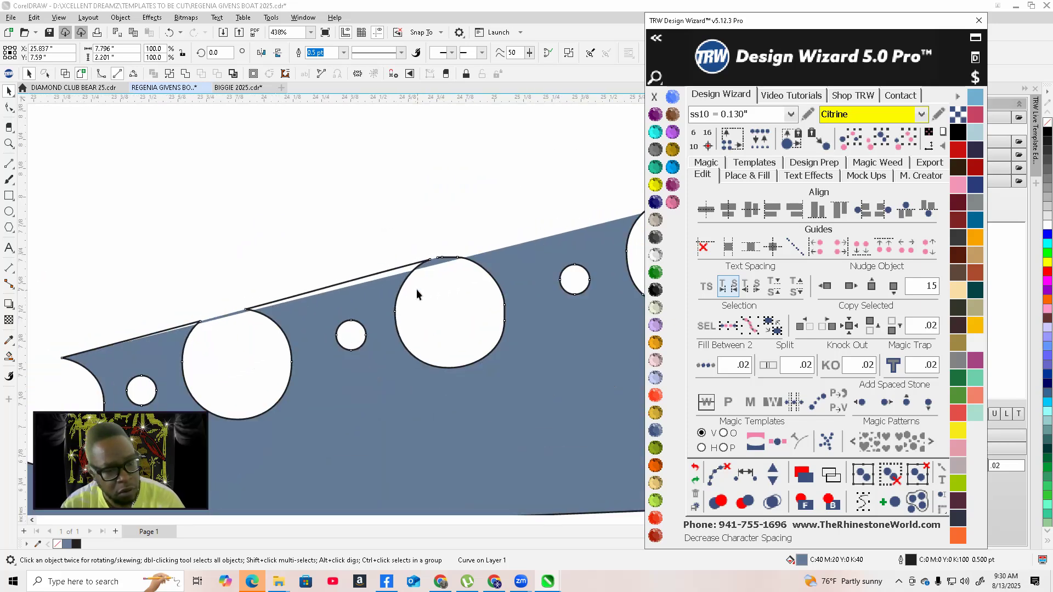
Nudge the backing twice to the left, back into place under the ship
{"action": "left_click", "coordinate": [417, 290]}
{"action": "scroll", "coordinate": [418, 296], "scroll_direction": "down", "scroll_amount": 2}
{"action": "scroll", "coordinate": [493, 302], "scroll_direction": "down", "scroll_amount": 2}
{"action": "scroll", "coordinate": [494, 301], "scroll_direction": "up", "scroll_amount": 2}
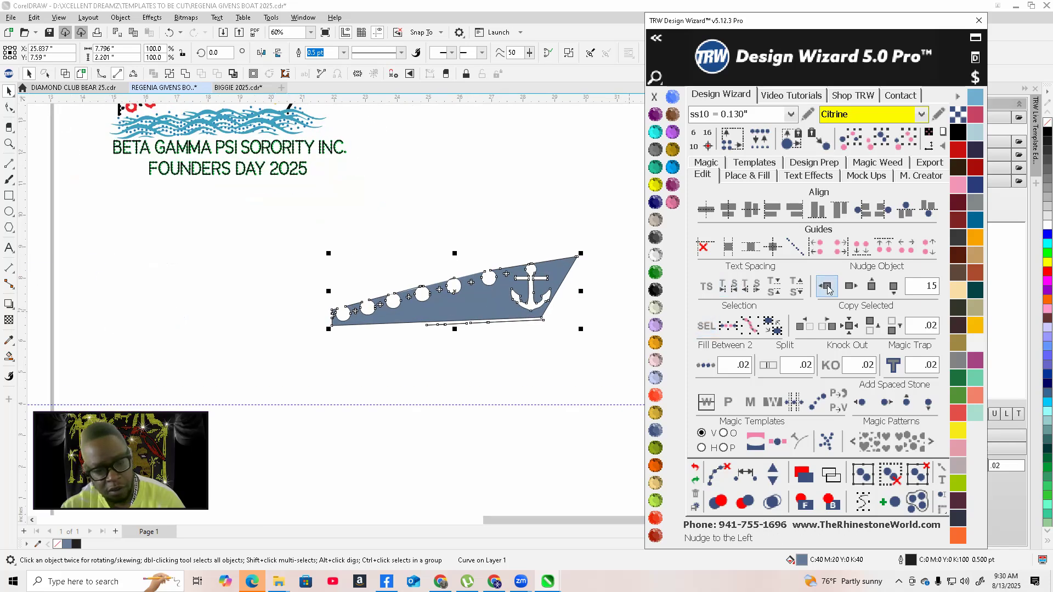
{"action": "left_click", "coordinate": [827, 286]}
{"action": "left_click", "coordinate": [827, 286]}
{"action": "scroll", "coordinate": [607, 298], "scroll_direction": "down", "scroll_amount": 2}
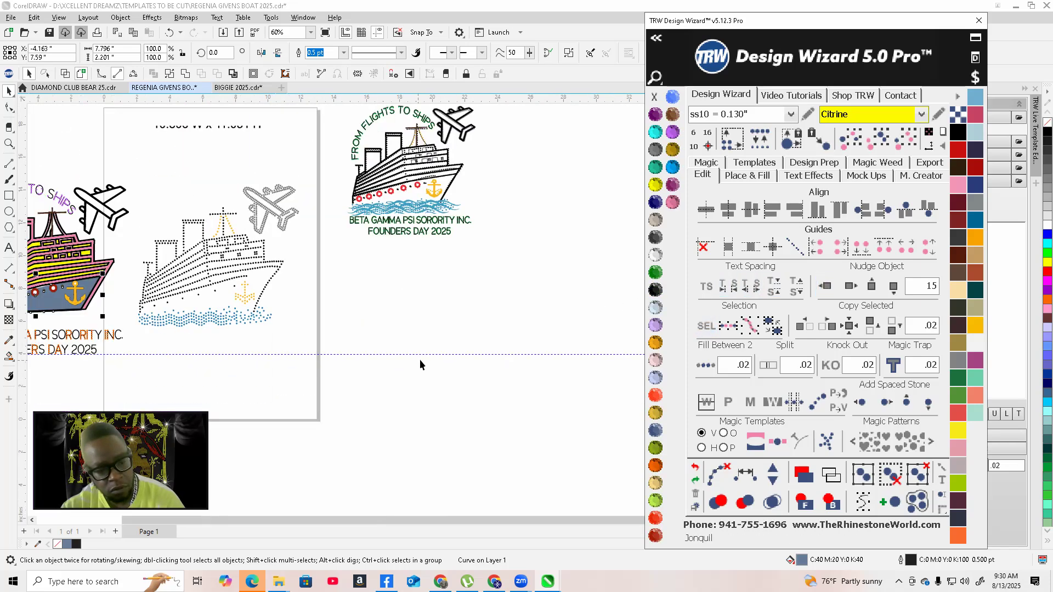
{"action": "scroll", "coordinate": [420, 363], "scroll_direction": "down", "scroll_amount": 2}
Undo the last three changes with the Design Wizard undo
{"action": "left_click", "coordinate": [695, 467]}
{"action": "left_click", "coordinate": [695, 467]}
{"action": "left_click", "coordinate": [695, 467]}
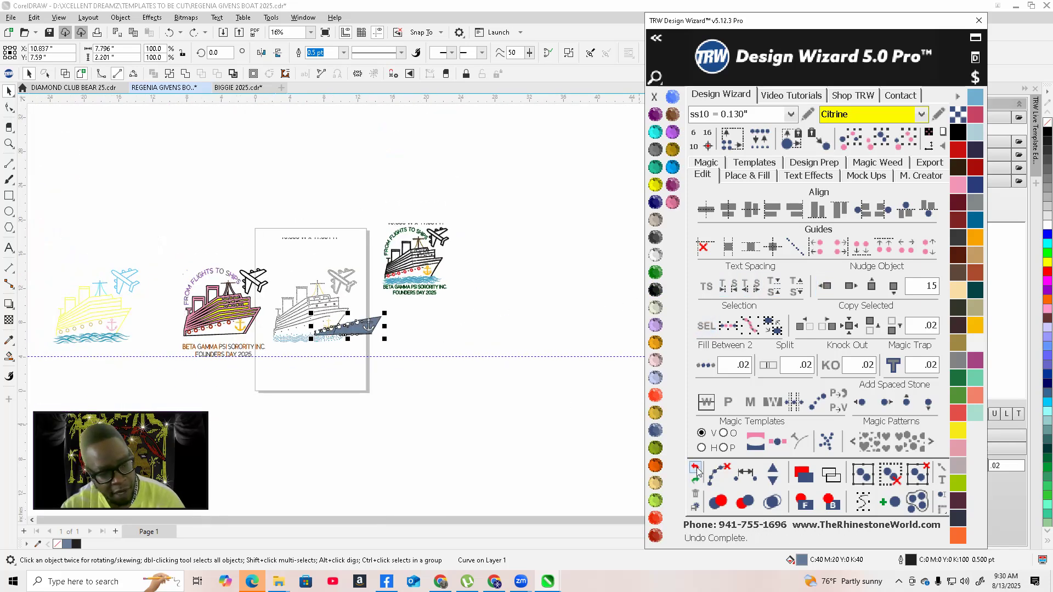
{"action": "left_click", "coordinate": [695, 467]}
{"action": "left_click", "coordinate": [695, 467]}
{"action": "scroll", "coordinate": [173, 351], "scroll_direction": "up", "scroll_amount": 5}
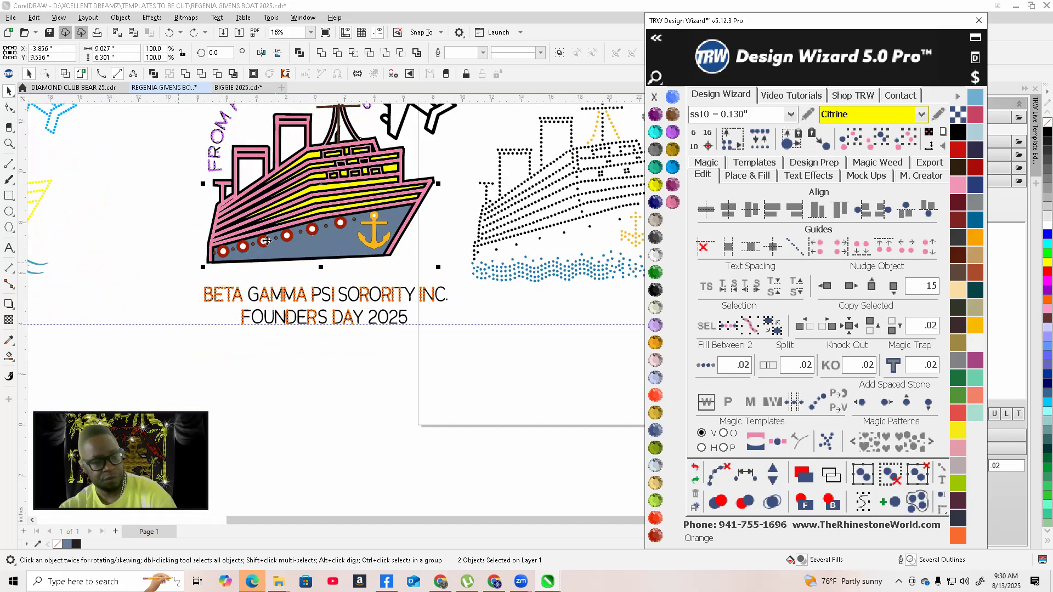
Select the hull backing and nudge it twice to the right, off the design
{"action": "left_click", "coordinate": [219, 353]}
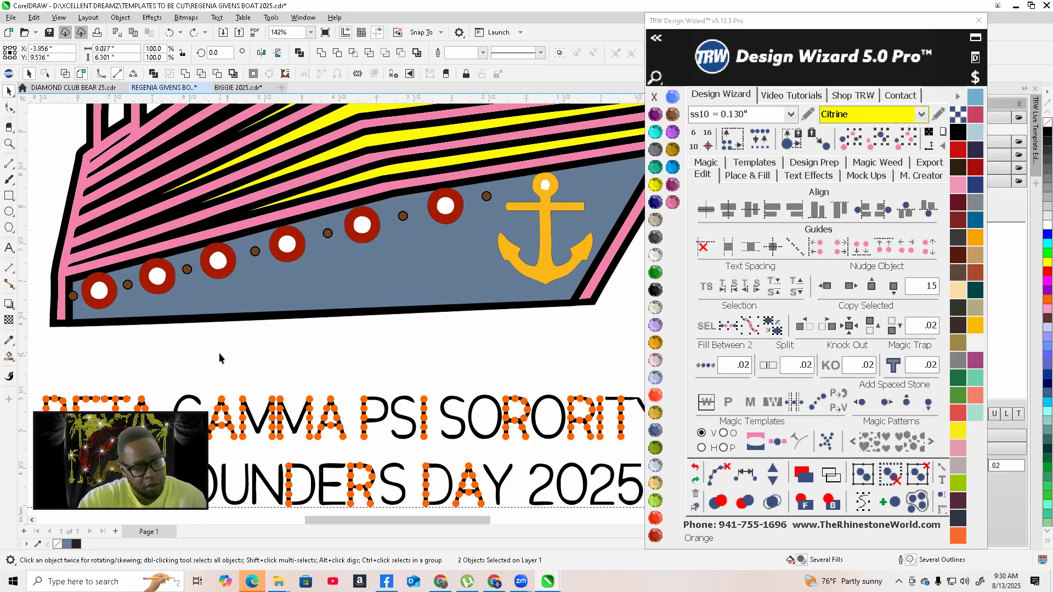
{"action": "left_click", "coordinate": [207, 307]}
{"action": "scroll", "coordinate": [208, 306], "scroll_direction": "down", "scroll_amount": 6}
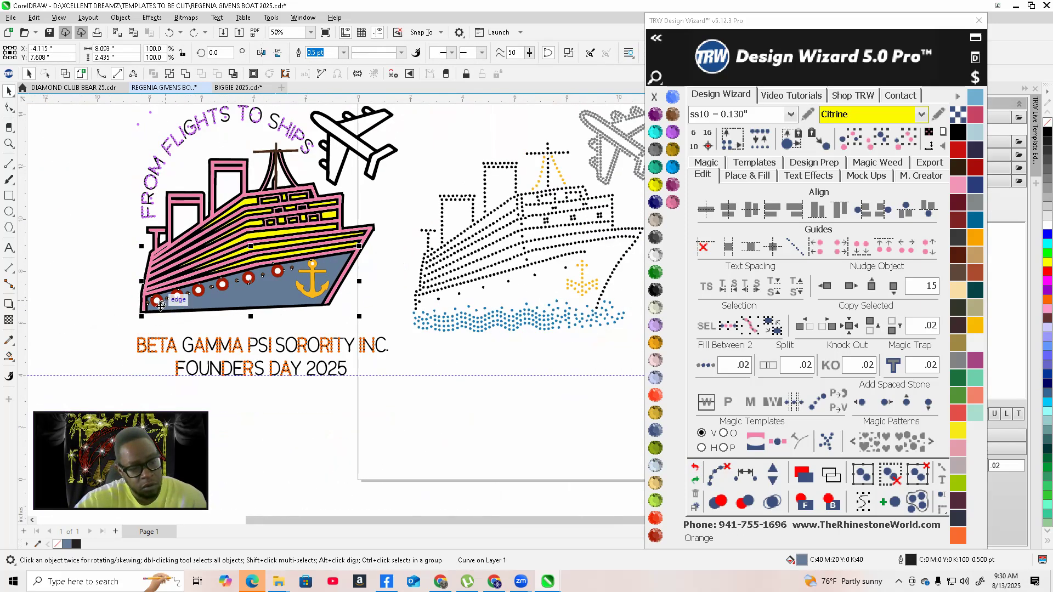
{"action": "scroll", "coordinate": [195, 302], "scroll_direction": "up", "scroll_amount": 2}
{"action": "scroll", "coordinate": [195, 302], "scroll_direction": "up", "scroll_amount": 3}
{"action": "scroll", "coordinate": [195, 302], "scroll_direction": "down", "scroll_amount": 3}
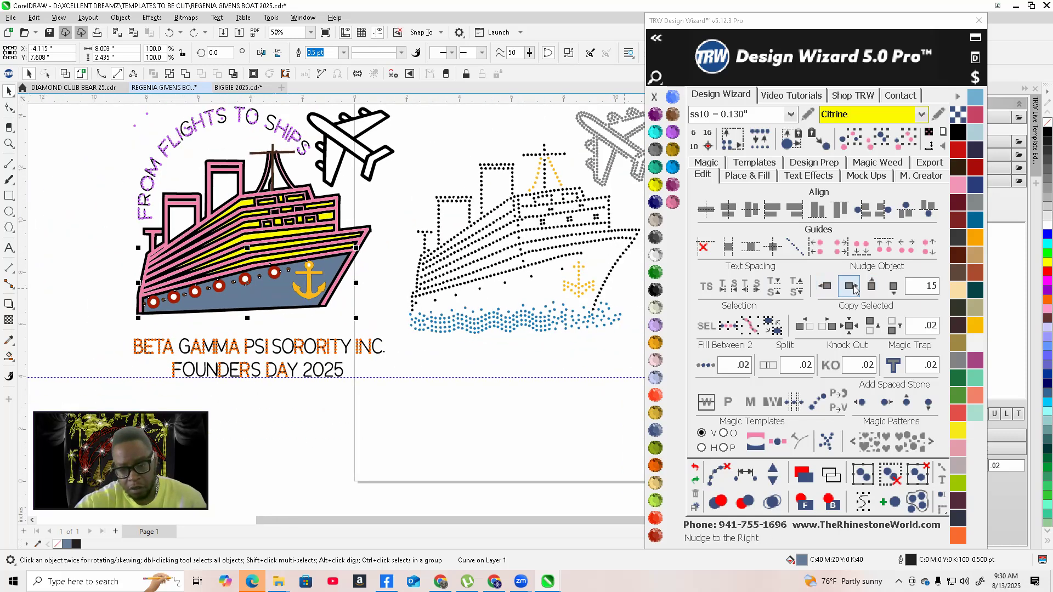
{"action": "left_click", "coordinate": [851, 286]}
{"action": "left_click", "coordinate": [851, 286]}
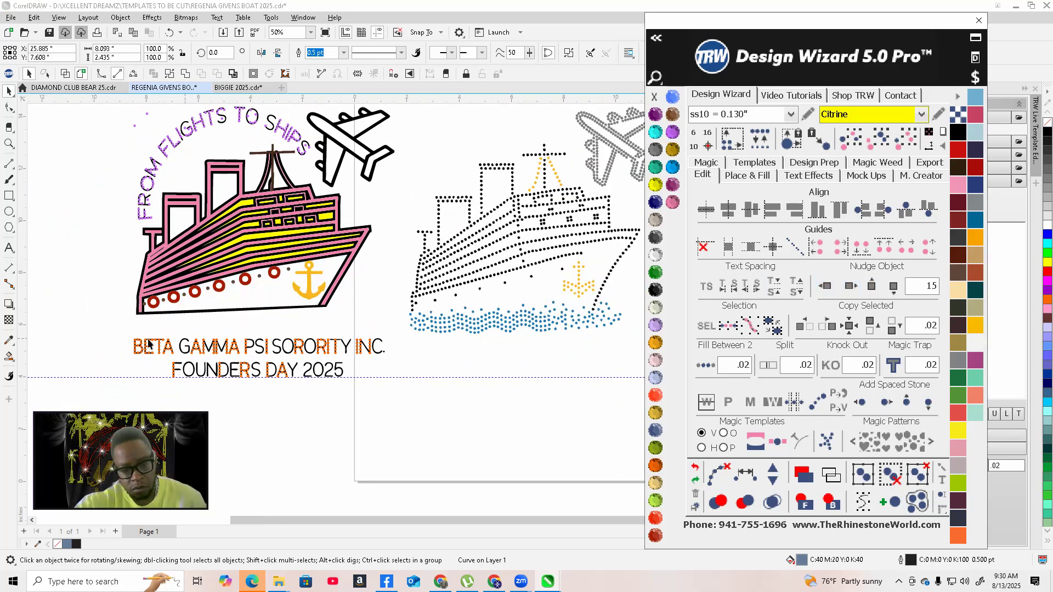
Select the black ship outline and nudge it to the right onto the rhinestone template page
{"action": "scroll", "coordinate": [131, 337], "scroll_direction": "down", "scroll_amount": 1}
{"action": "scroll", "coordinate": [131, 337], "scroll_direction": "down", "scroll_amount": 1}
{"action": "scroll", "coordinate": [247, 280], "scroll_direction": "up", "scroll_amount": 6}
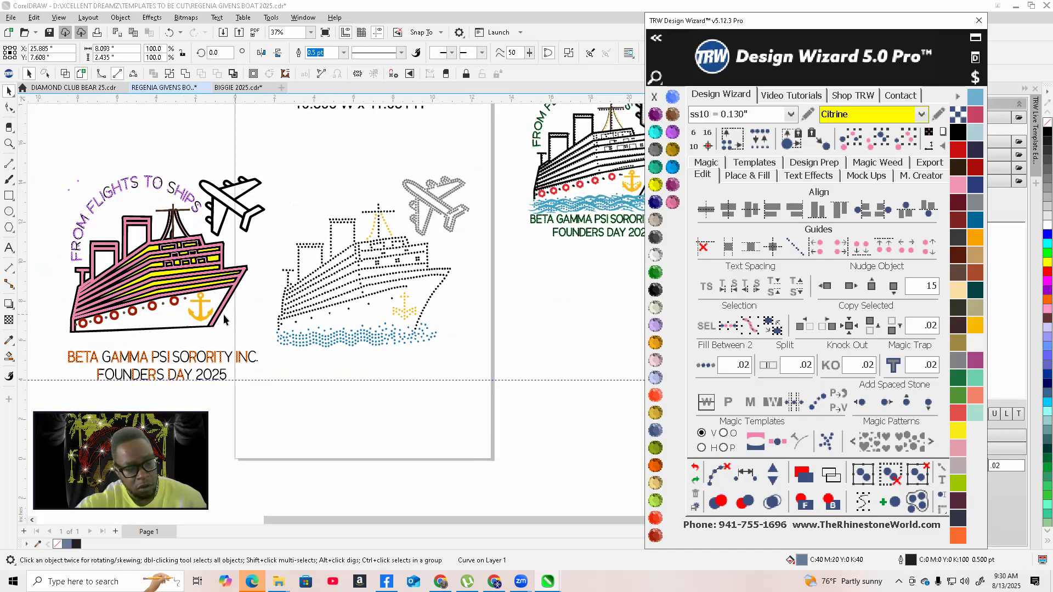
{"action": "left_click", "coordinate": [261, 267]}
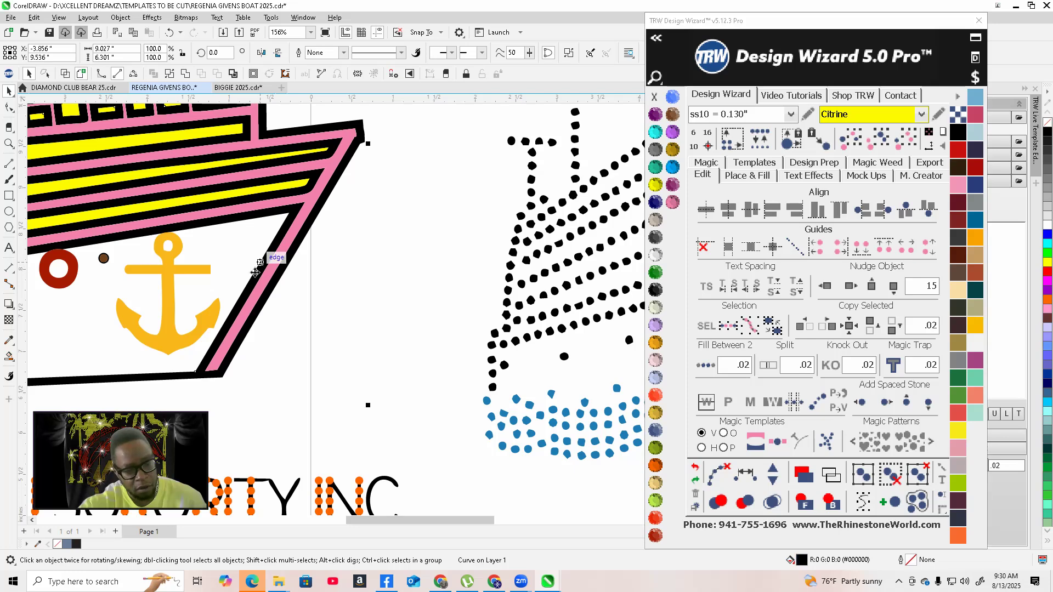
{"action": "scroll", "coordinate": [261, 269], "scroll_direction": "down", "scroll_amount": 5}
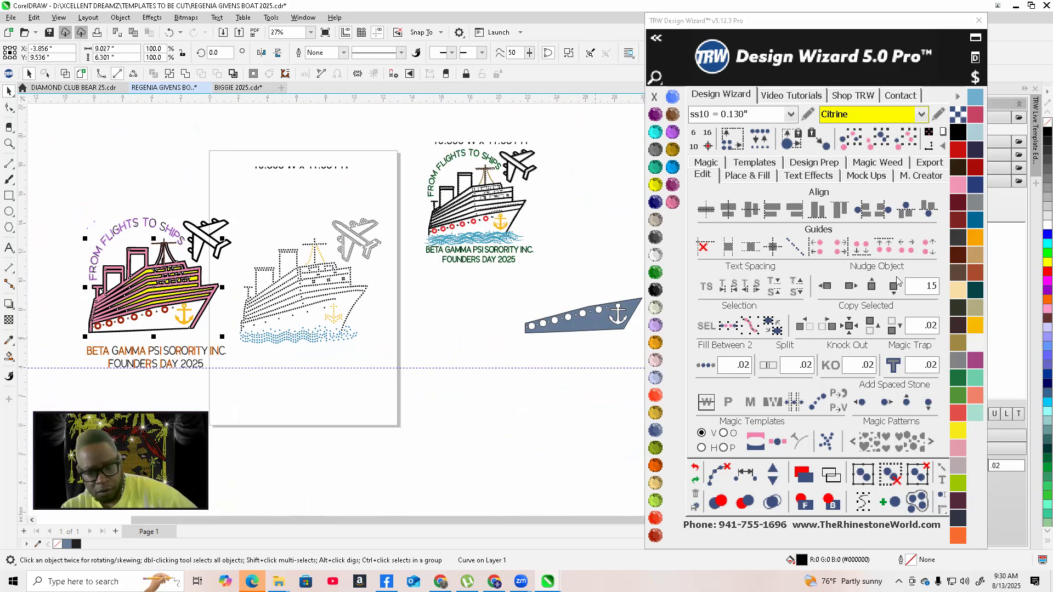
{"action": "left_click", "coordinate": [849, 286]}
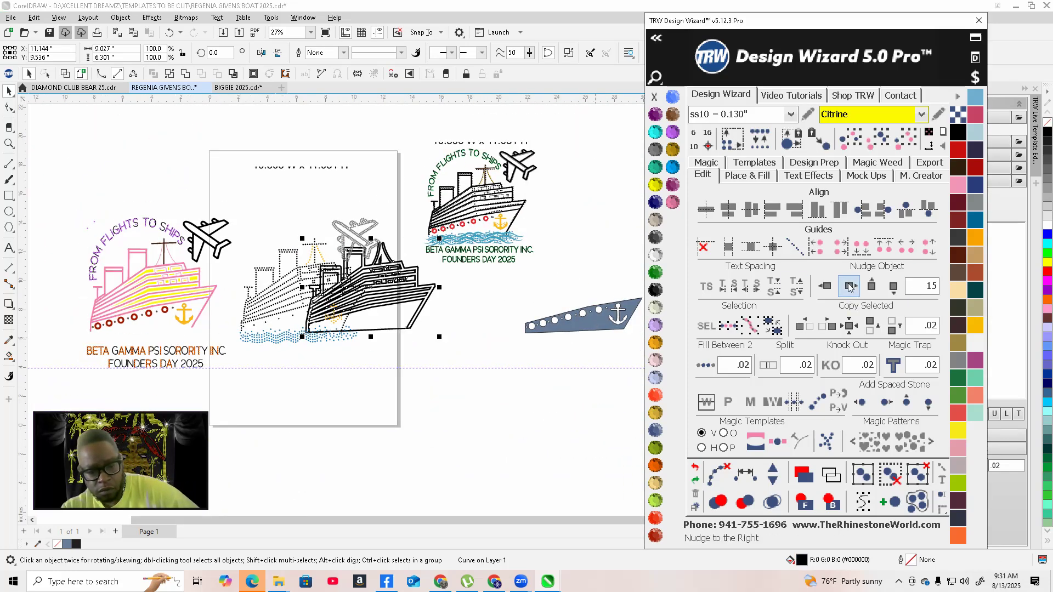
Nudge the black ship outline right once more and toggle between wireframe and normal view to inspect it
{"action": "left_click", "coordinate": [849, 286]}
{"action": "scroll", "coordinate": [433, 329], "scroll_direction": "down", "scroll_amount": 1}
{"action": "scroll", "coordinate": [449, 365], "scroll_direction": "up", "scroll_amount": 5}
{"action": "scroll", "coordinate": [448, 363], "scroll_direction": "up", "scroll_amount": 1}
{"action": "left_click", "coordinate": [64, 74]}
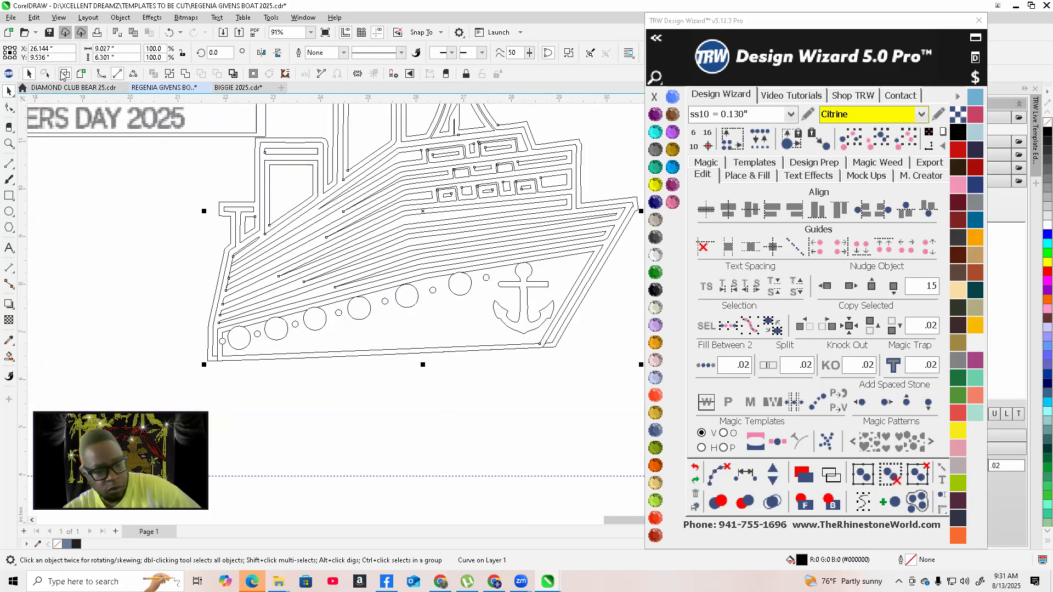
{"action": "left_click", "coordinate": [81, 74]}
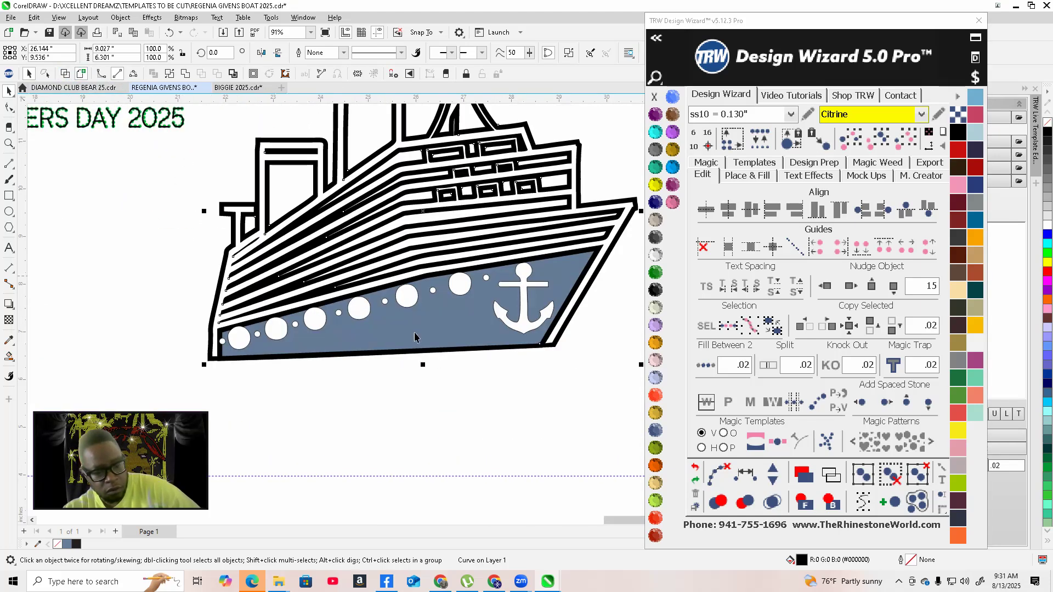
Select the blue hull backing under the ship and nudge it to the right
{"action": "left_click", "coordinate": [479, 408]}
{"action": "left_click", "coordinate": [495, 337]}
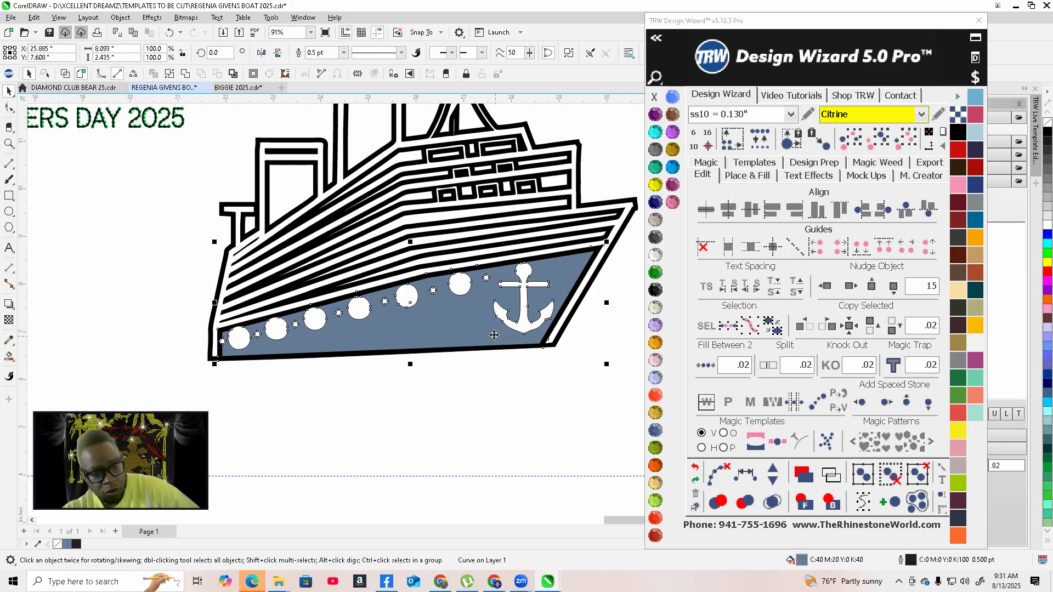
{"action": "scroll", "coordinate": [464, 288], "scroll_direction": "up", "scroll_amount": 3}
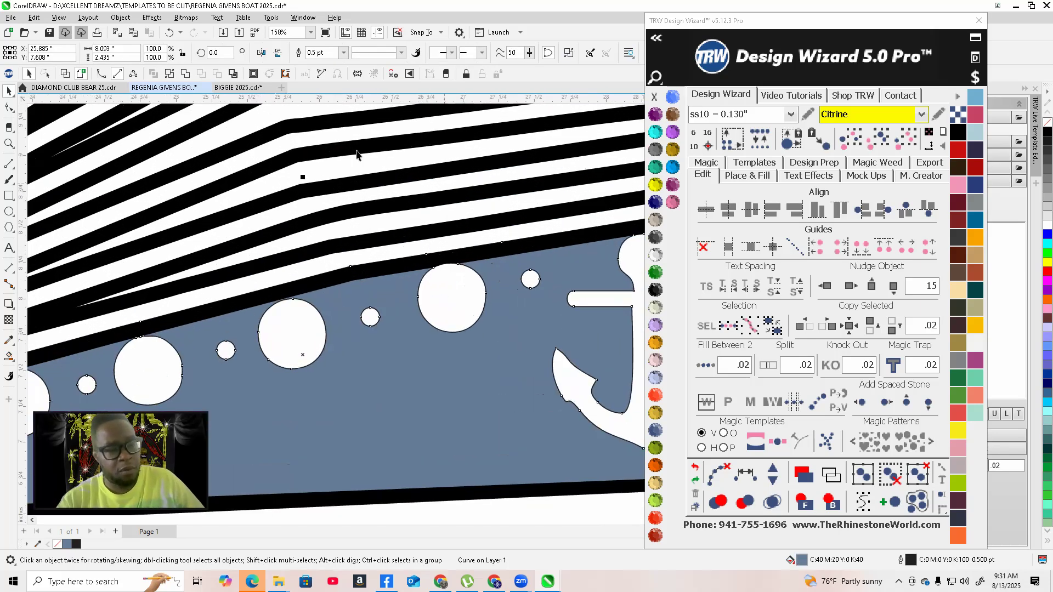
{"action": "scroll", "coordinate": [264, 276], "scroll_direction": "down", "scroll_amount": 8}
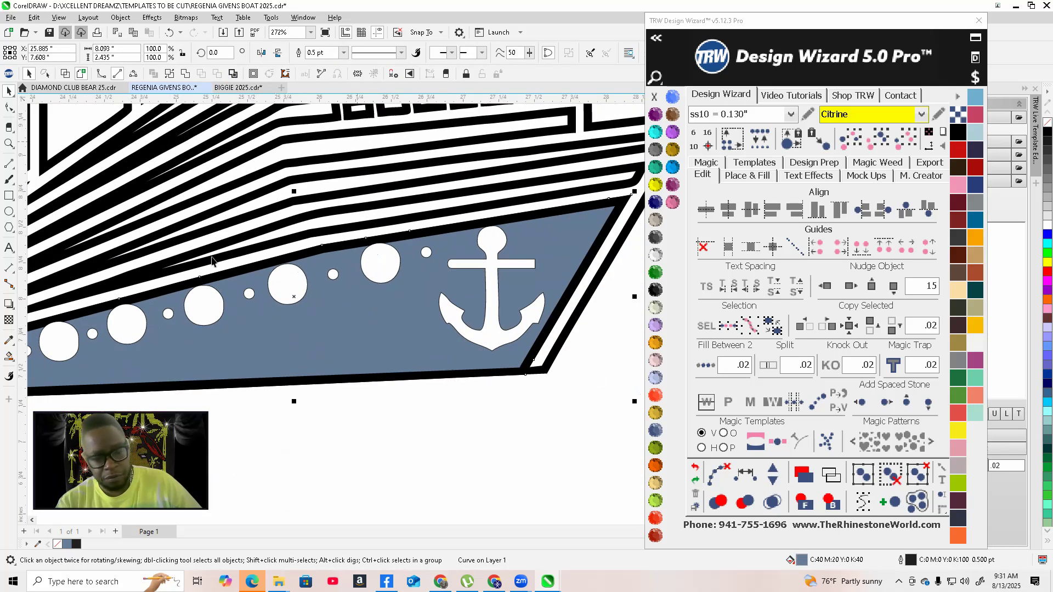
{"action": "left_click", "coordinate": [850, 286]}
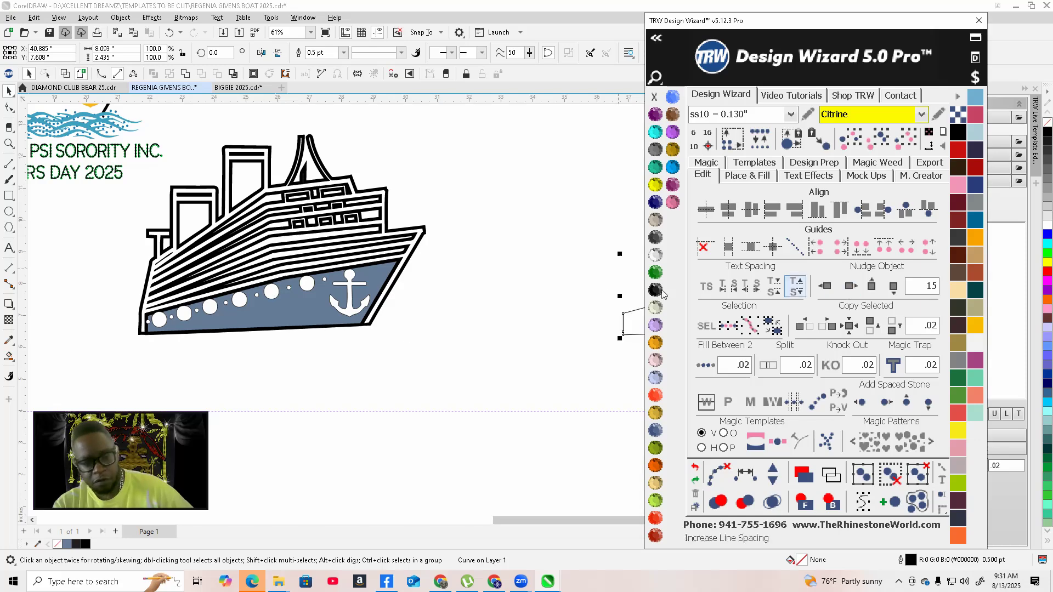
{"action": "left_click", "coordinate": [340, 330]}
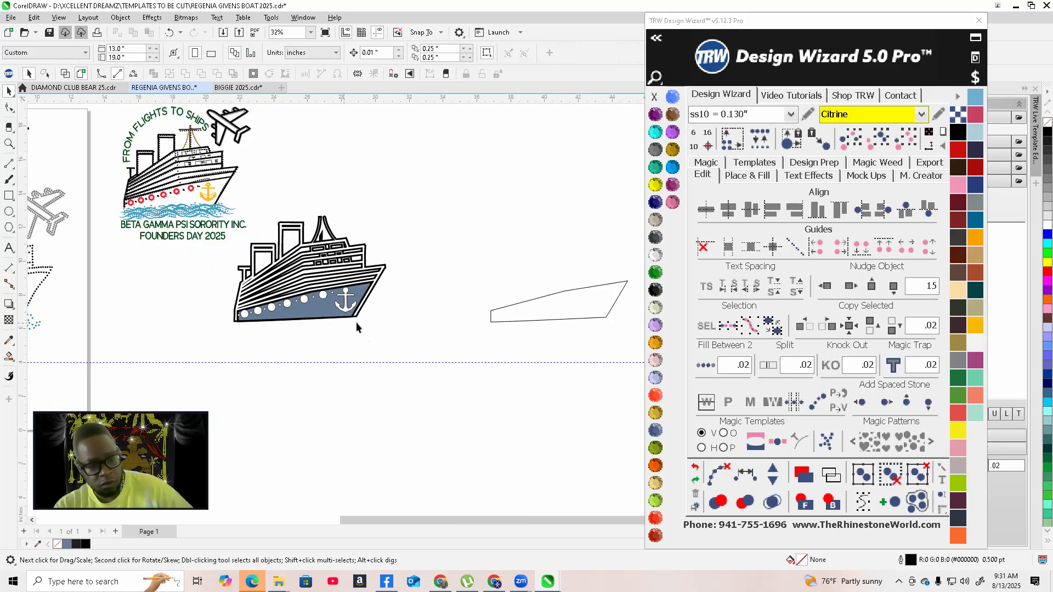
{"action": "scroll", "coordinate": [490, 308], "scroll_direction": "up", "scroll_amount": 2}
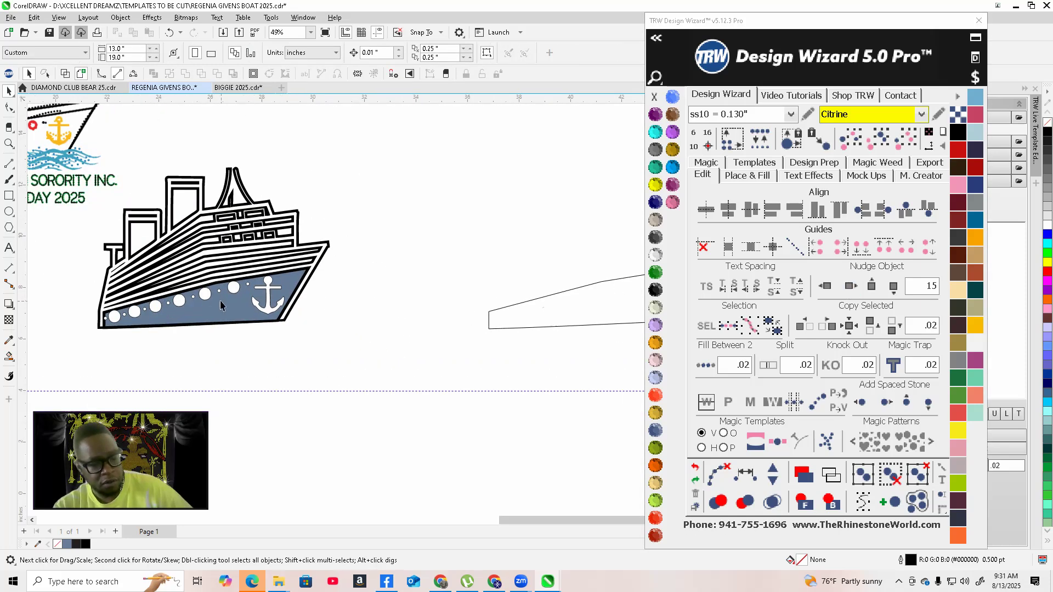
{"action": "scroll", "coordinate": [220, 305], "scroll_direction": "up", "scroll_amount": 3}
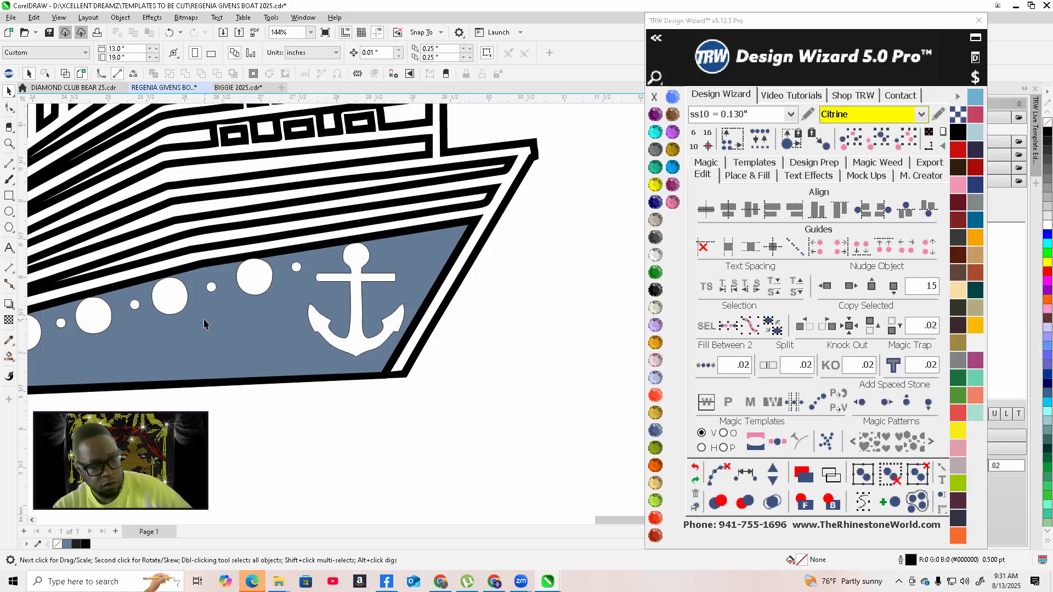
Inspect the hull backing pieces by selecting each one and zooming in on them
{"action": "left_click", "coordinate": [204, 324]}
{"action": "scroll", "coordinate": [211, 285], "scroll_direction": "up", "scroll_amount": 3}
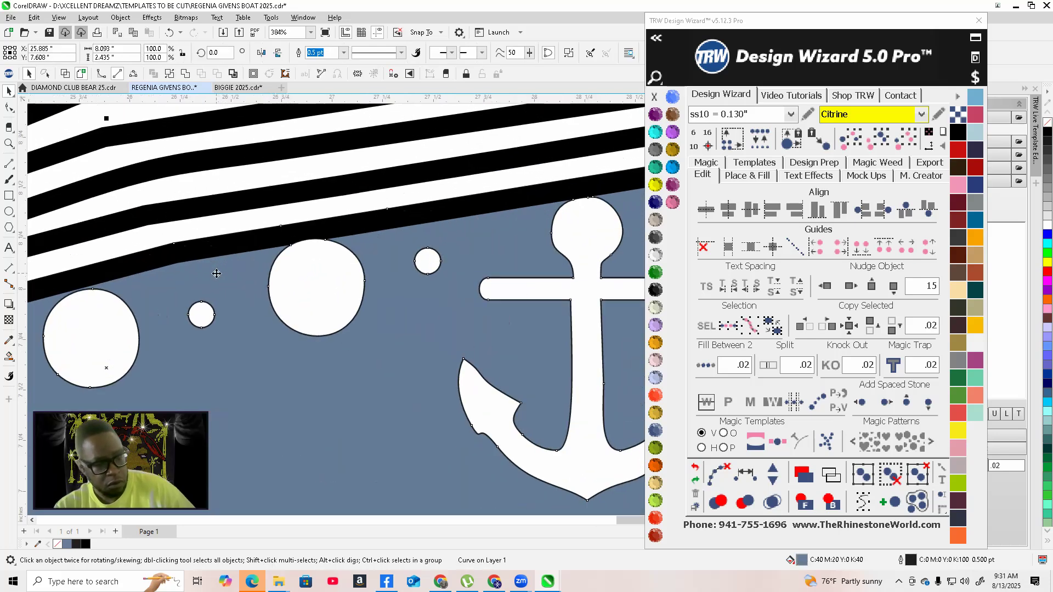
{"action": "scroll", "coordinate": [217, 273], "scroll_direction": "down", "scroll_amount": 7}
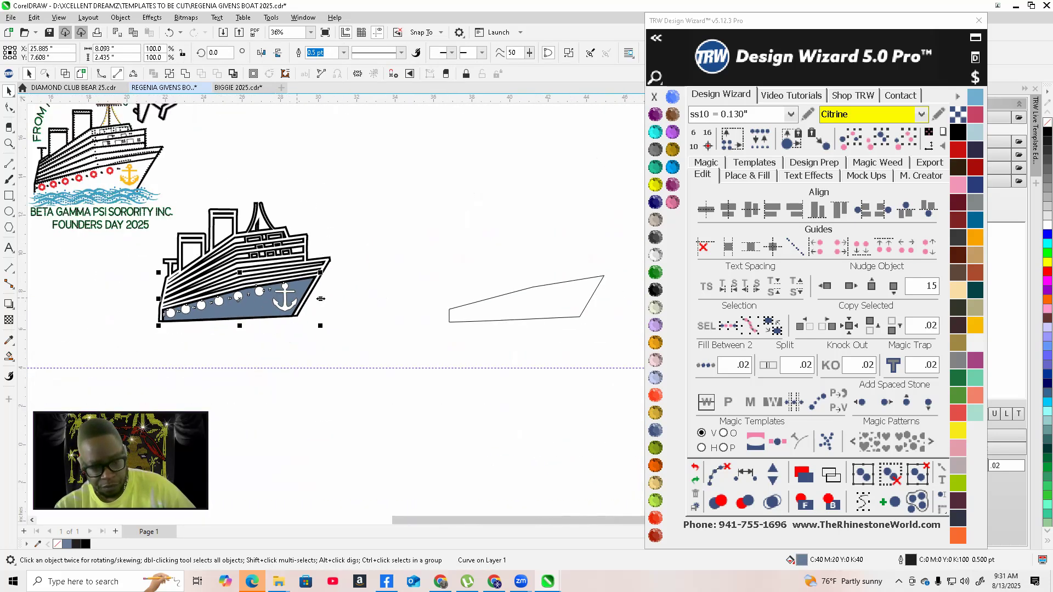
{"action": "left_click", "coordinate": [481, 300]}
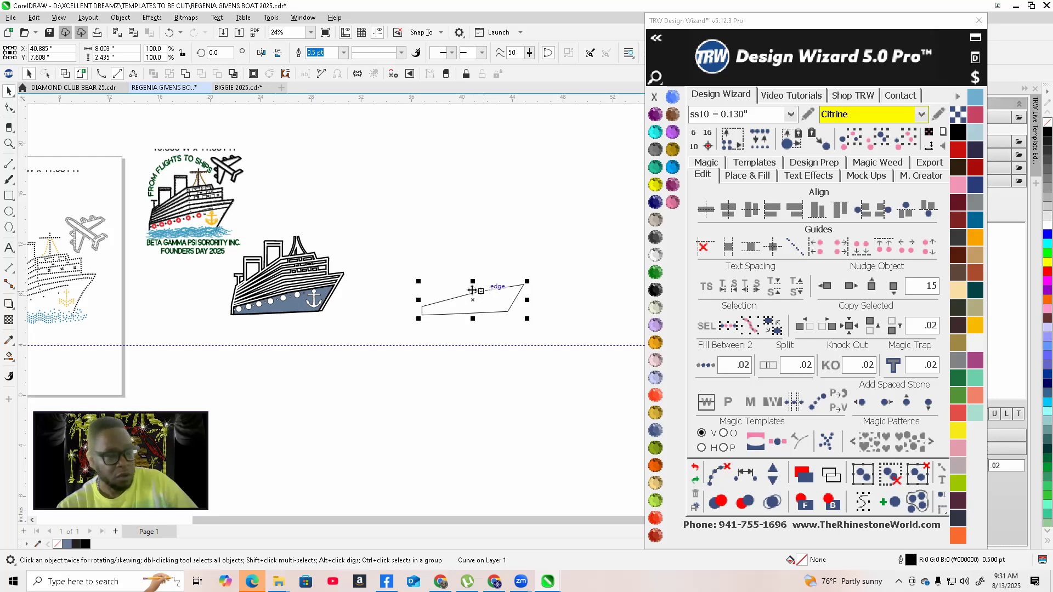
{"action": "scroll", "coordinate": [246, 299], "scroll_direction": "up", "scroll_amount": 1}
{"action": "scroll", "coordinate": [309, 328], "scroll_direction": "up", "scroll_amount": 1}
{"action": "left_click", "coordinate": [323, 310]}
{"action": "scroll", "coordinate": [383, 298], "scroll_direction": "down", "scroll_amount": 2}
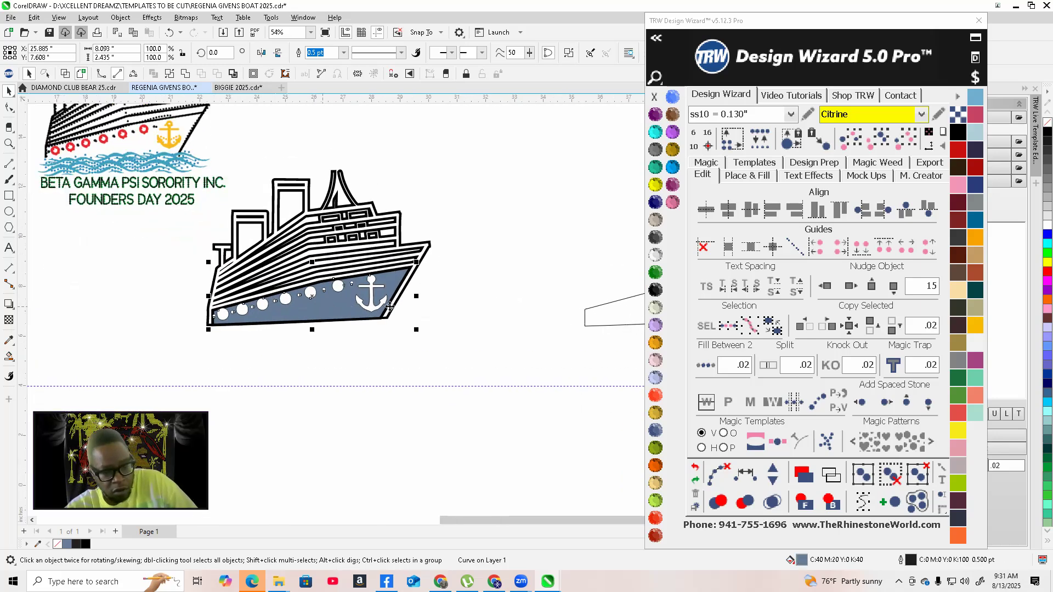
{"action": "scroll", "coordinate": [386, 298], "scroll_direction": "up", "scroll_amount": 5}
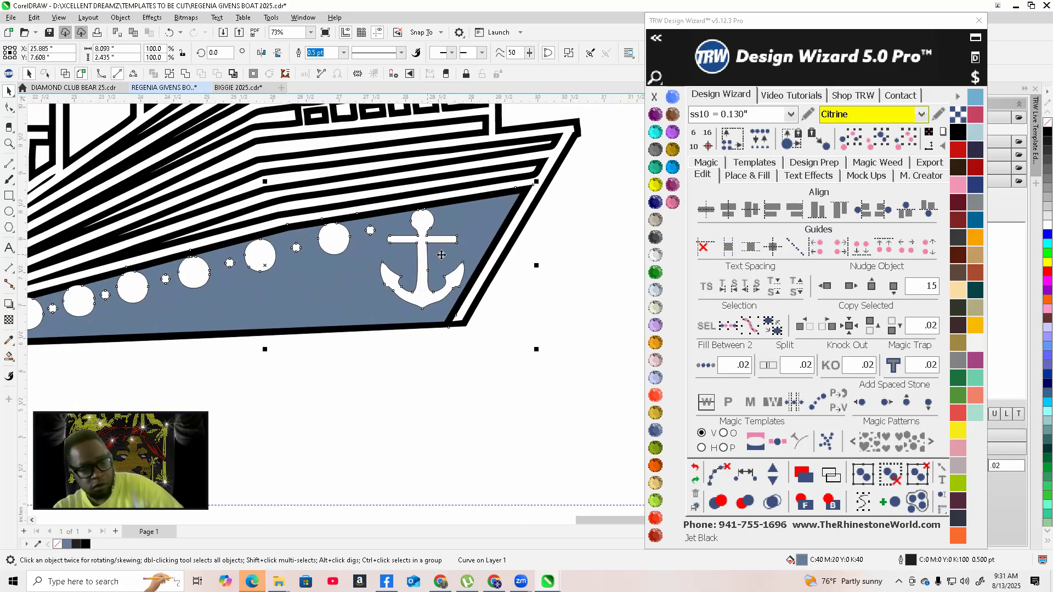
Select the ship outline together with the blue backing, trim the backing with the outline, and delete the trimmed piece
{"action": "left_click", "coordinate": [485, 281]}
{"action": "scroll", "coordinate": [454, 327], "scroll_direction": "up", "scroll_amount": 1}
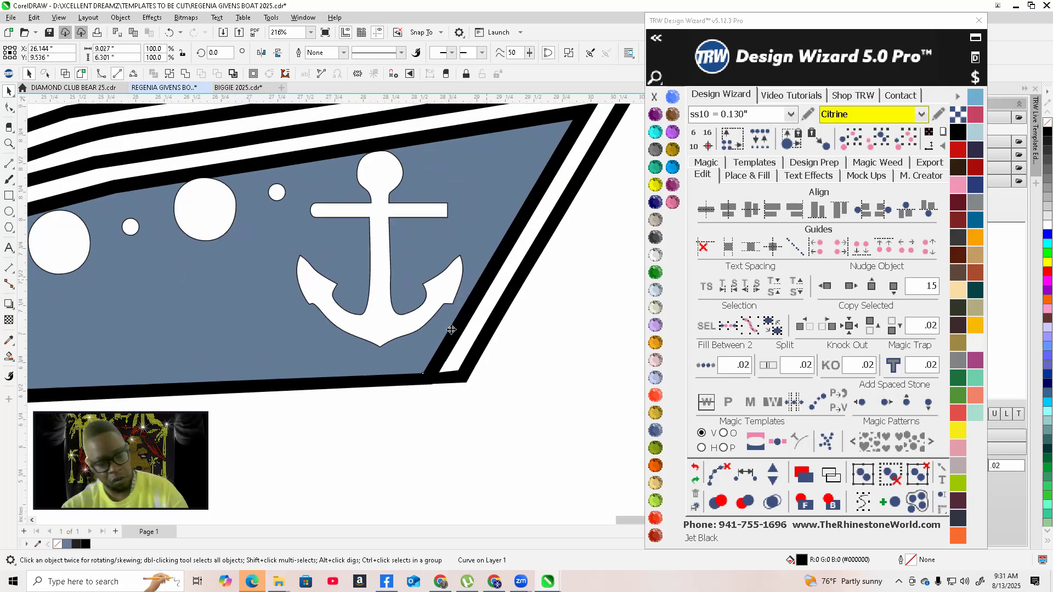
{"action": "scroll", "coordinate": [384, 376], "scroll_direction": "up", "scroll_amount": 1}
{"action": "left_click", "coordinate": [321, 347], "text": "shift"}
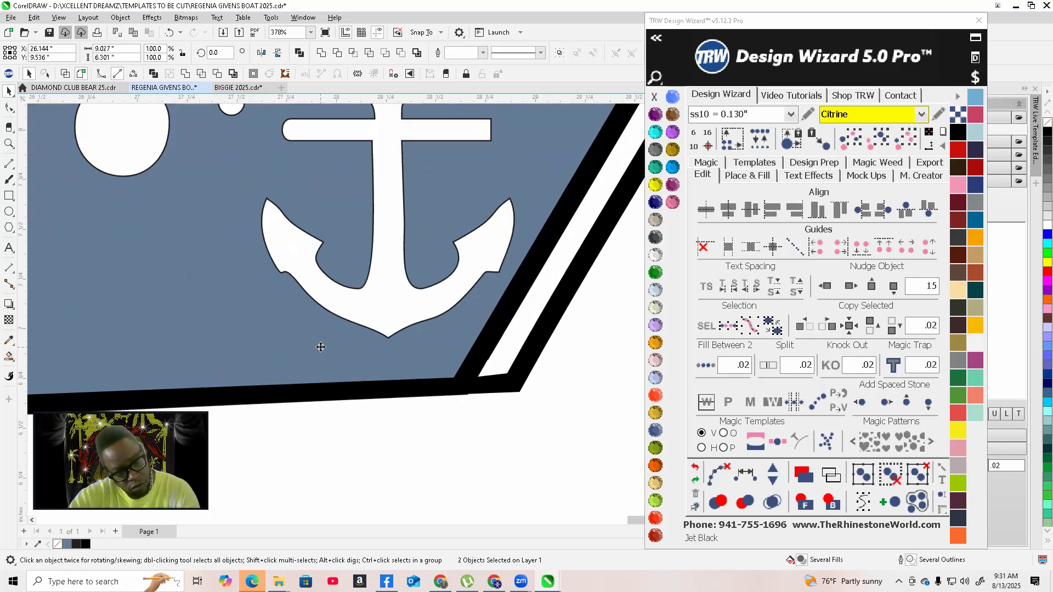
{"action": "scroll", "coordinate": [263, 331], "scroll_direction": "down", "scroll_amount": 5}
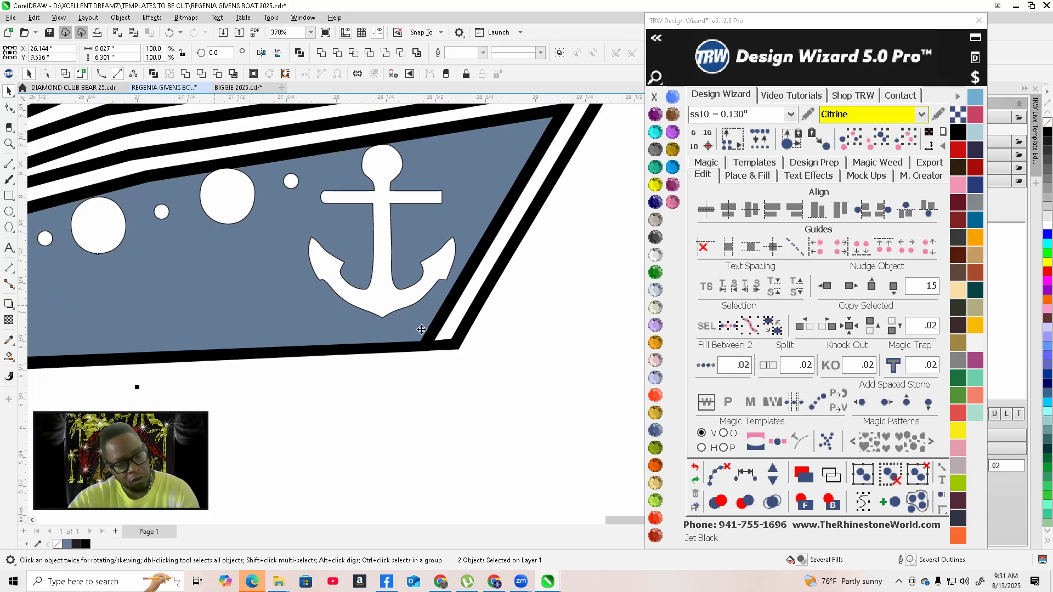
{"action": "left_click", "coordinate": [216, 73]}
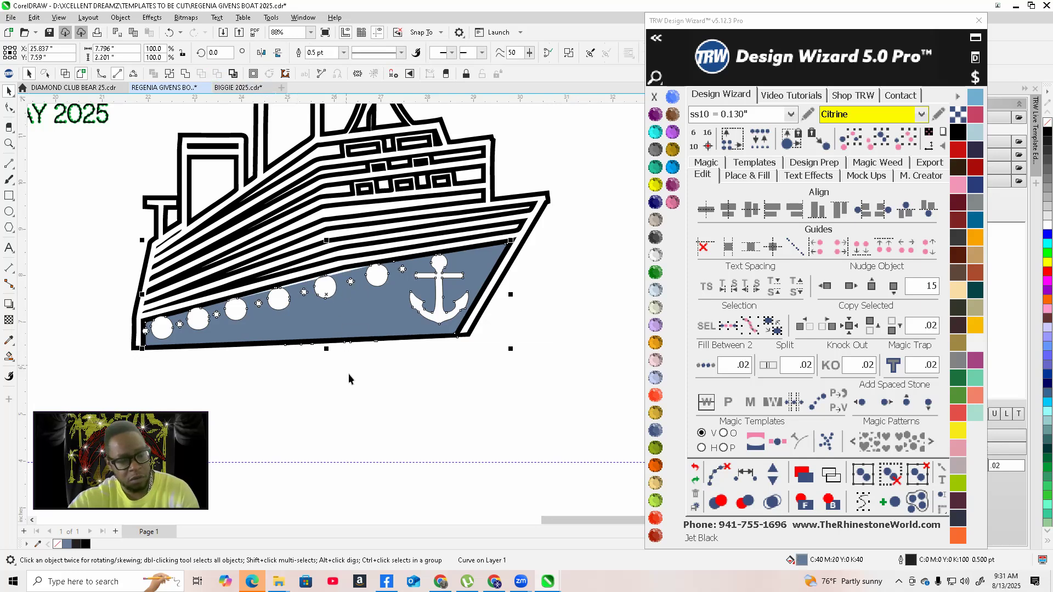
{"action": "scroll", "coordinate": [335, 312], "scroll_direction": "down", "scroll_amount": 1}
{"action": "key", "text": "Delete"}
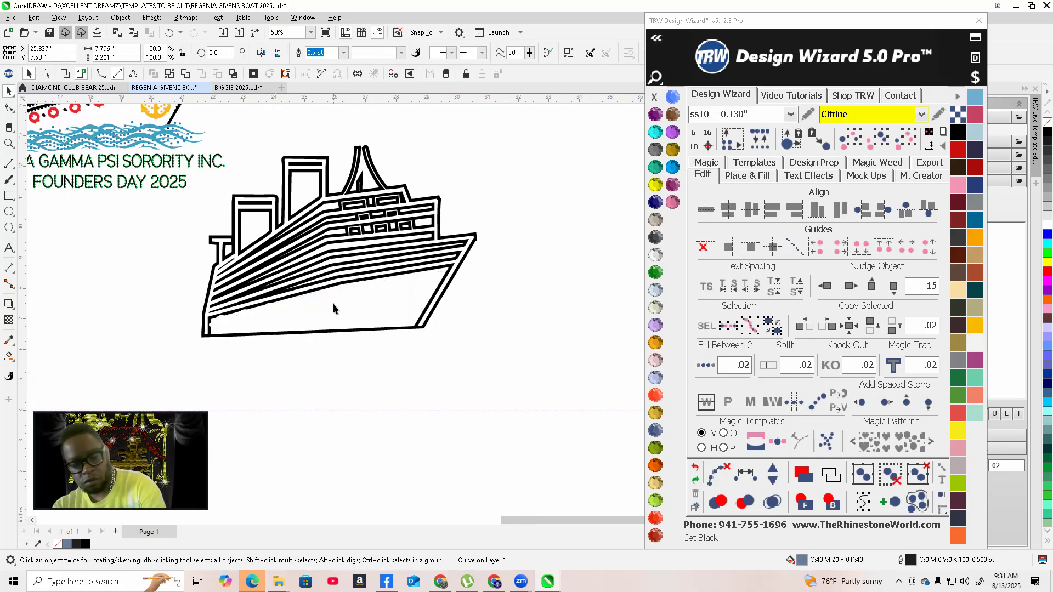
Nudge the spare hull shape left into the ship outline and fill it with TRW Pink
{"action": "scroll", "coordinate": [325, 300], "scroll_direction": "up", "scroll_amount": 2}
{"action": "scroll", "coordinate": [324, 298], "scroll_direction": "down", "scroll_amount": 1}
{"action": "scroll", "coordinate": [323, 301], "scroll_direction": "down", "scroll_amount": 4}
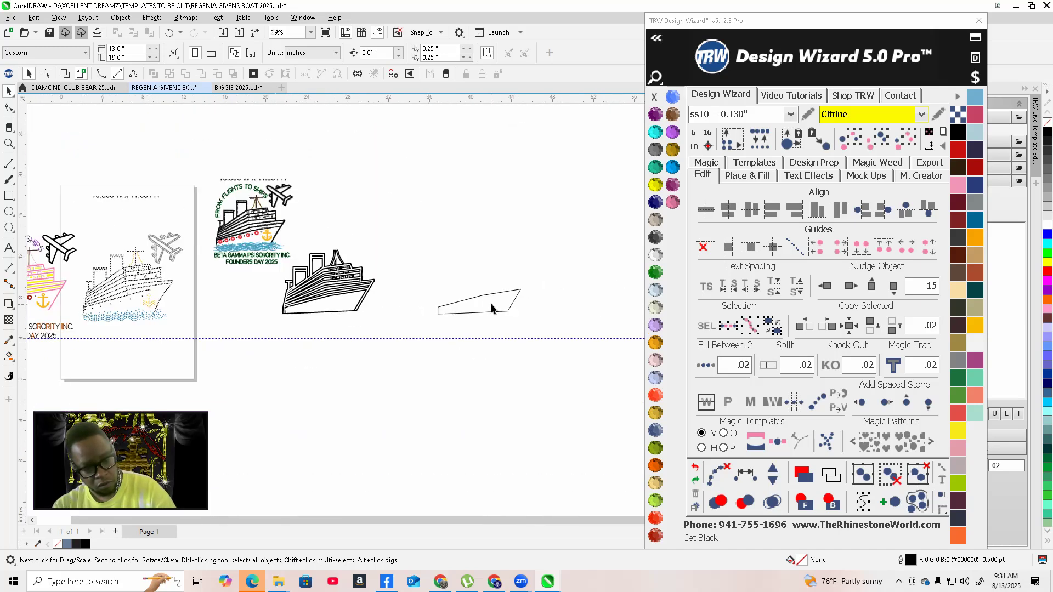
{"action": "left_click", "coordinate": [492, 309]}
{"action": "left_click", "coordinate": [825, 286]}
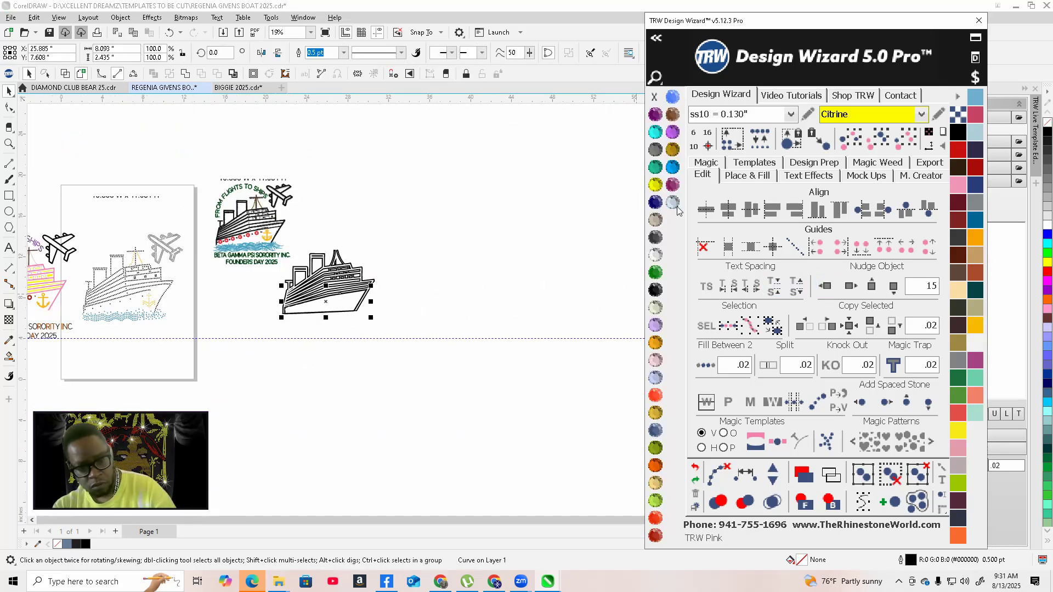
{"action": "left_click", "coordinate": [678, 207]}
Select the pink hull shape with the ship outline and trim the hull against the outline
{"action": "scroll", "coordinate": [469, 290], "scroll_direction": "up", "scroll_amount": 6}
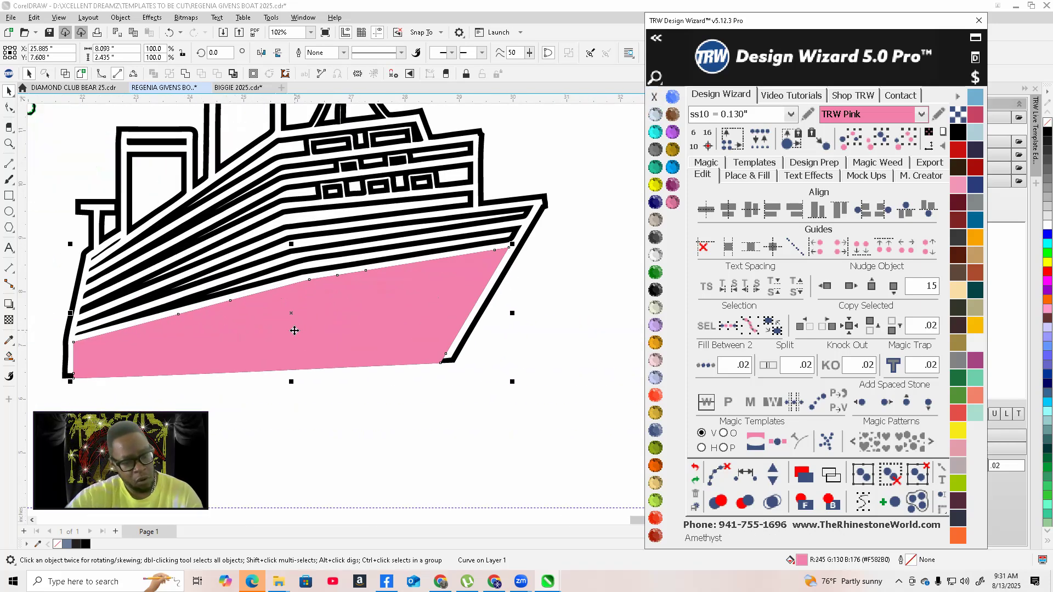
{"action": "scroll", "coordinate": [294, 327], "scroll_direction": "up", "scroll_amount": 3}
{"action": "scroll", "coordinate": [297, 325], "scroll_direction": "down", "scroll_amount": 2}
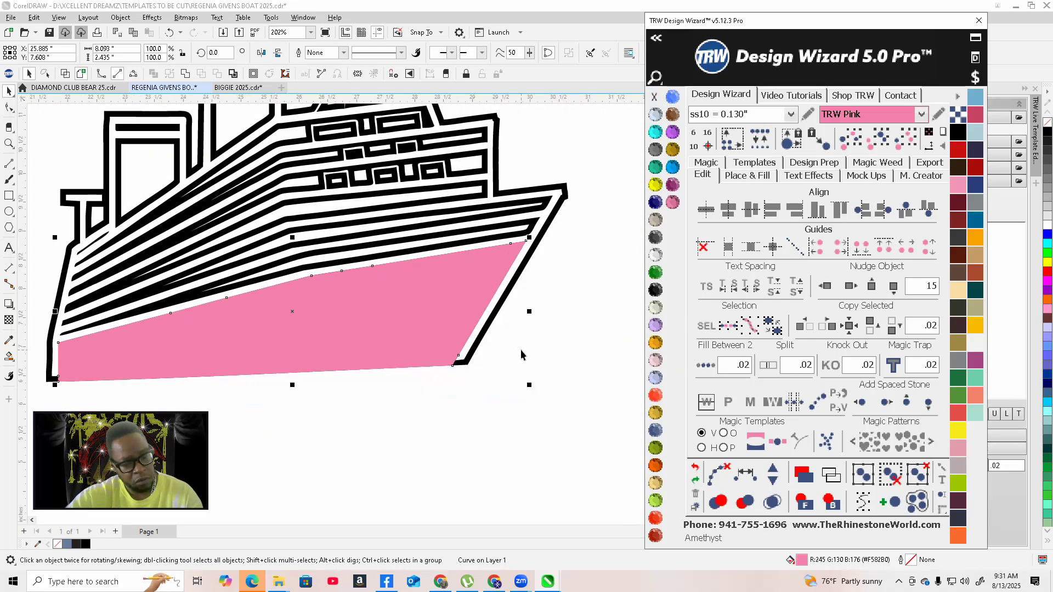
{"action": "left_click", "coordinate": [474, 359]}
{"action": "left_click", "coordinate": [379, 334], "text": "shift"}
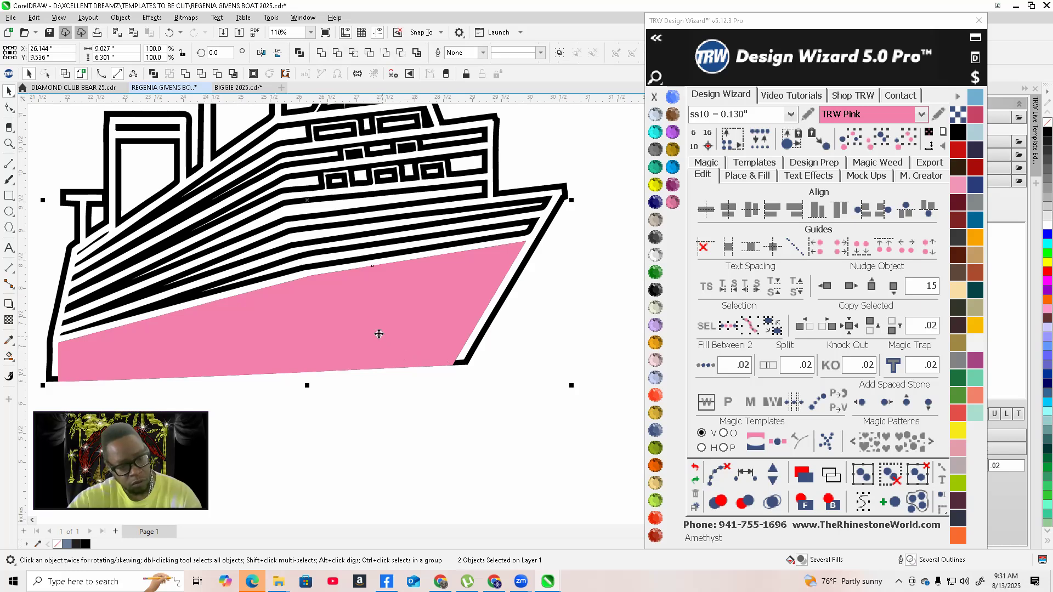
{"action": "left_click", "coordinate": [218, 74]}
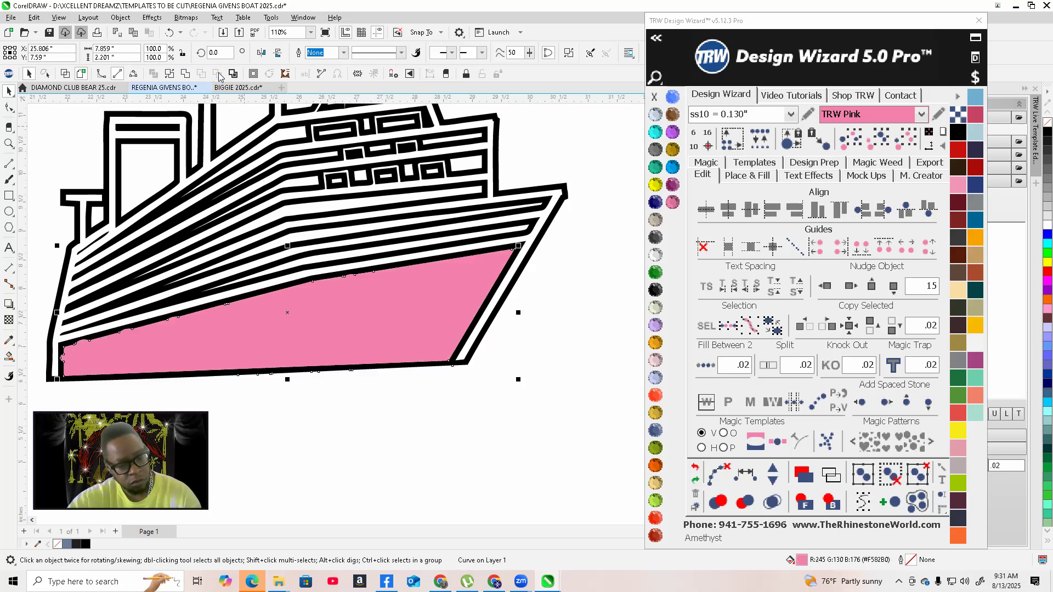
{"action": "left_click", "coordinate": [383, 429]}
Move the pink hull backing with the nudge controls onto the pink ship in the colour design
{"action": "scroll", "coordinate": [507, 345], "scroll_direction": "down", "scroll_amount": 5}
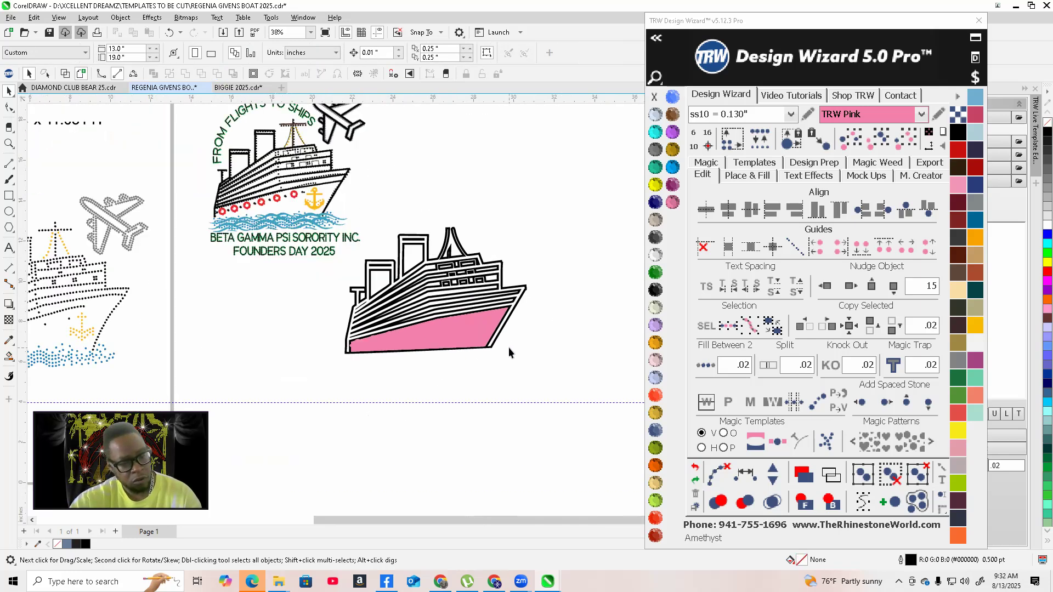
{"action": "left_click", "coordinate": [451, 345]}
{"action": "scroll", "coordinate": [399, 340], "scroll_direction": "down", "scroll_amount": 2}
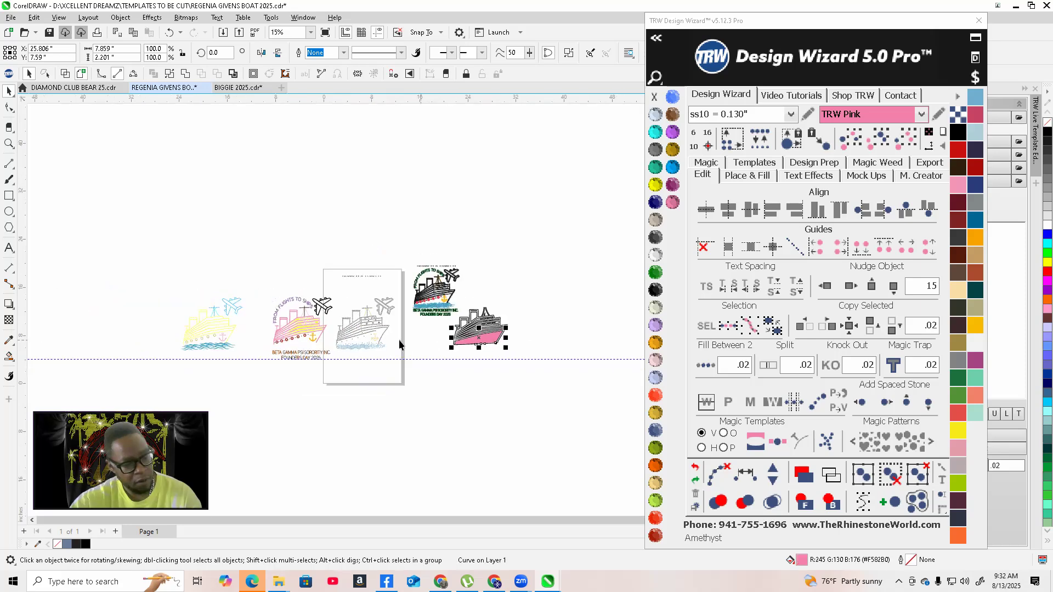
{"action": "scroll", "coordinate": [252, 347], "scroll_direction": "up", "scroll_amount": 1}
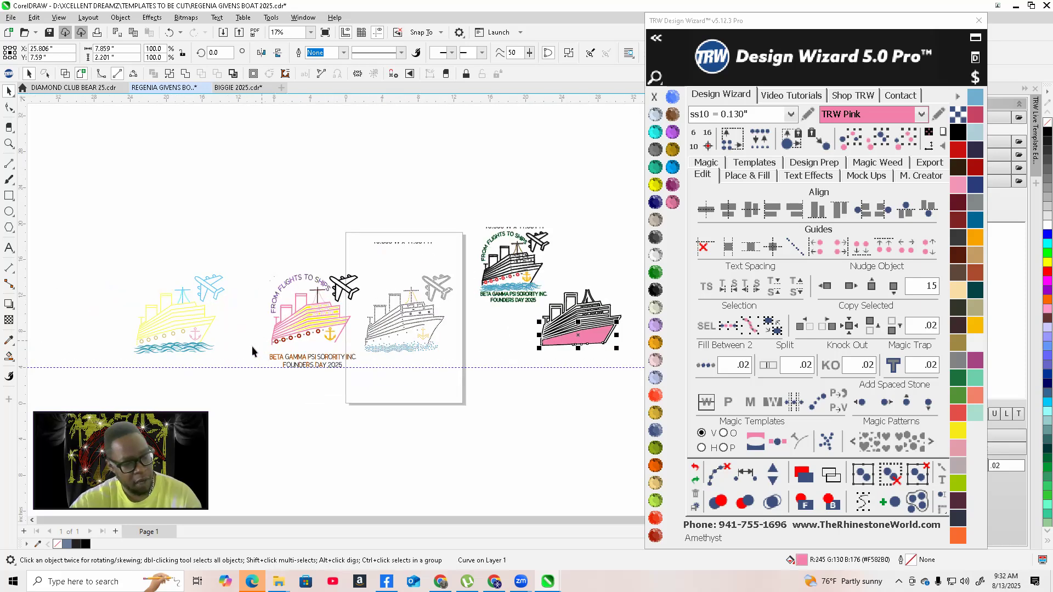
{"action": "left_click", "coordinate": [826, 287]}
{"action": "left_click", "coordinate": [826, 286]}
{"action": "left_click", "coordinate": [828, 290]}
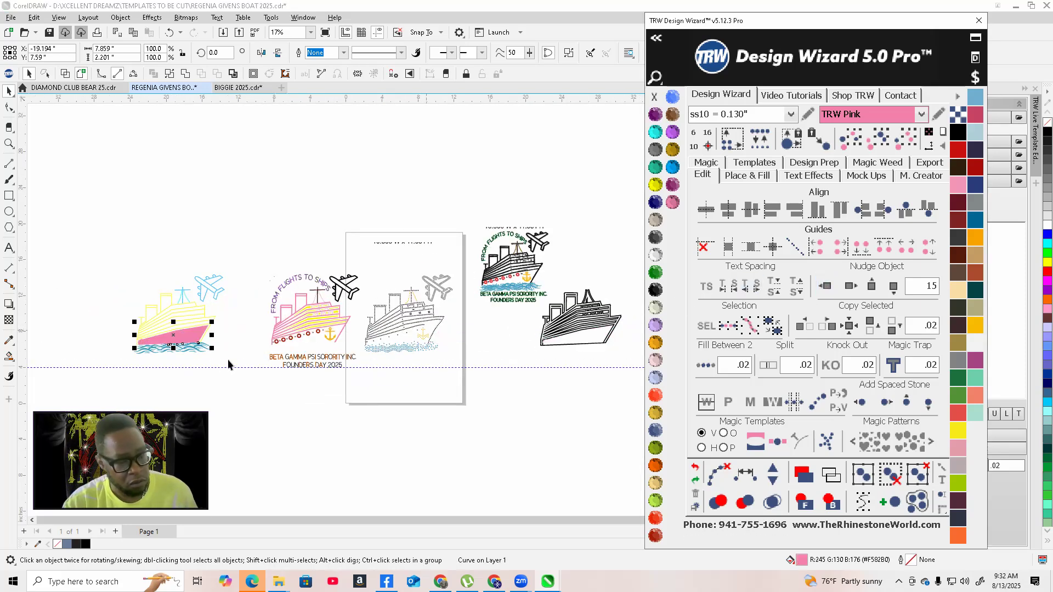
{"action": "scroll", "coordinate": [181, 318], "scroll_direction": "up", "scroll_amount": 6}
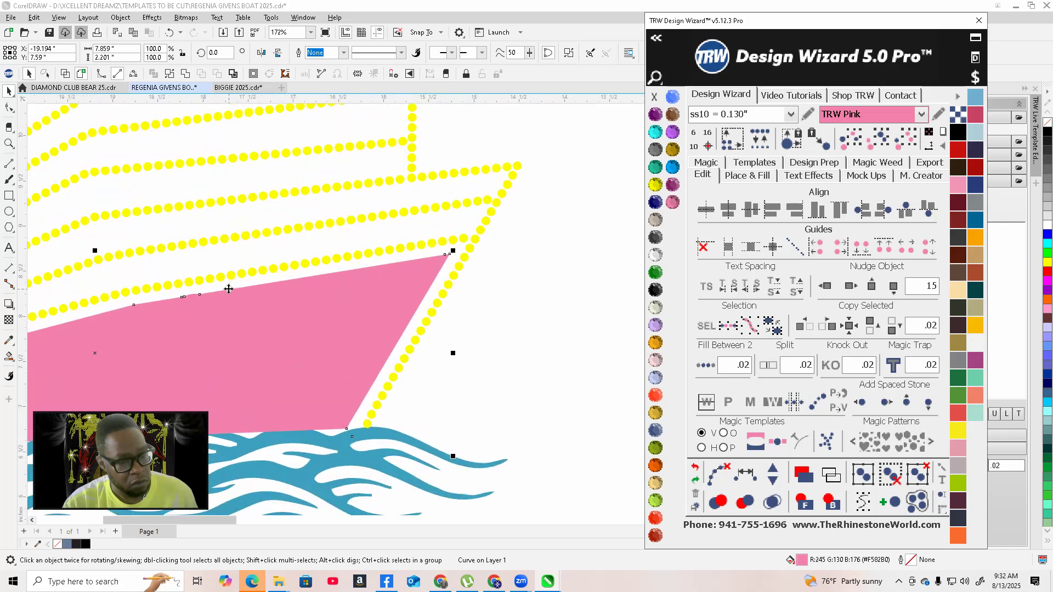
{"action": "scroll", "coordinate": [229, 289], "scroll_direction": "down", "scroll_amount": 5}
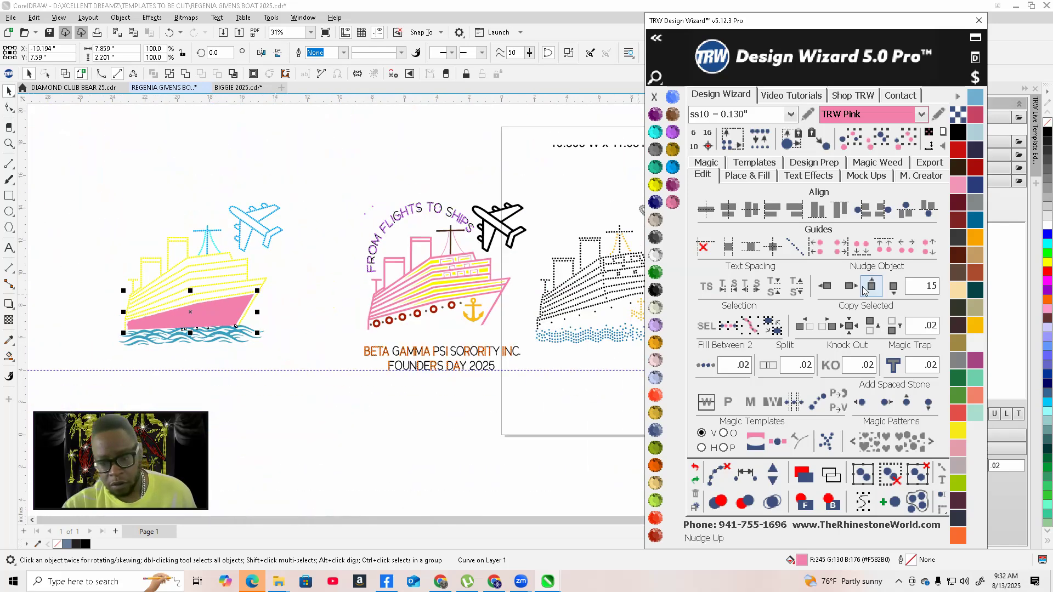
{"action": "left_click", "coordinate": [850, 285]}
{"action": "scroll", "coordinate": [467, 307], "scroll_direction": "up", "scroll_amount": 5}
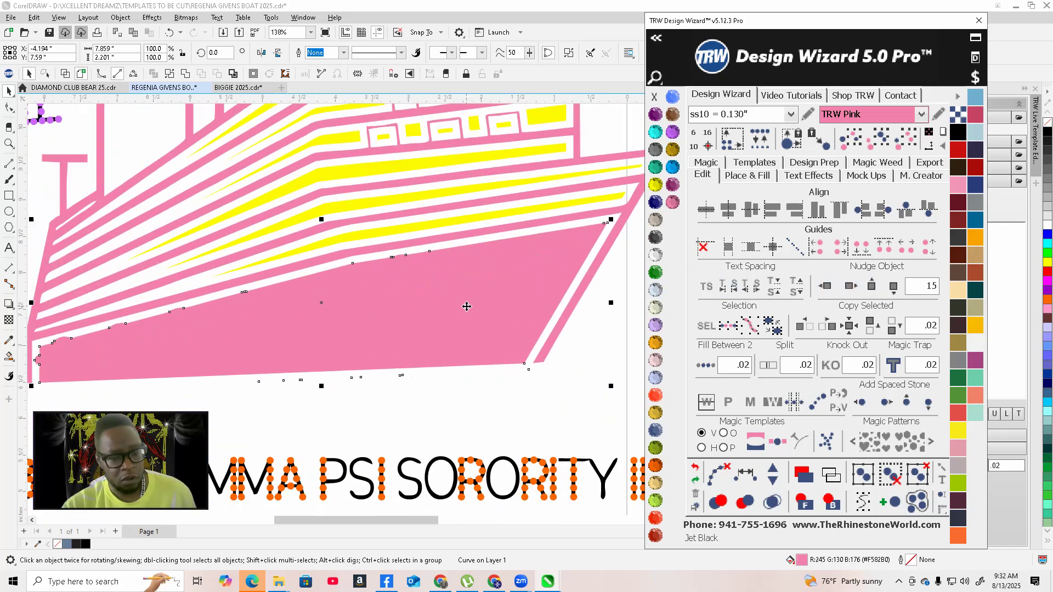
Send the hull backing behind the portholes and anchor and change its fill to TRW Blue
{"action": "left_click", "coordinate": [832, 501]}
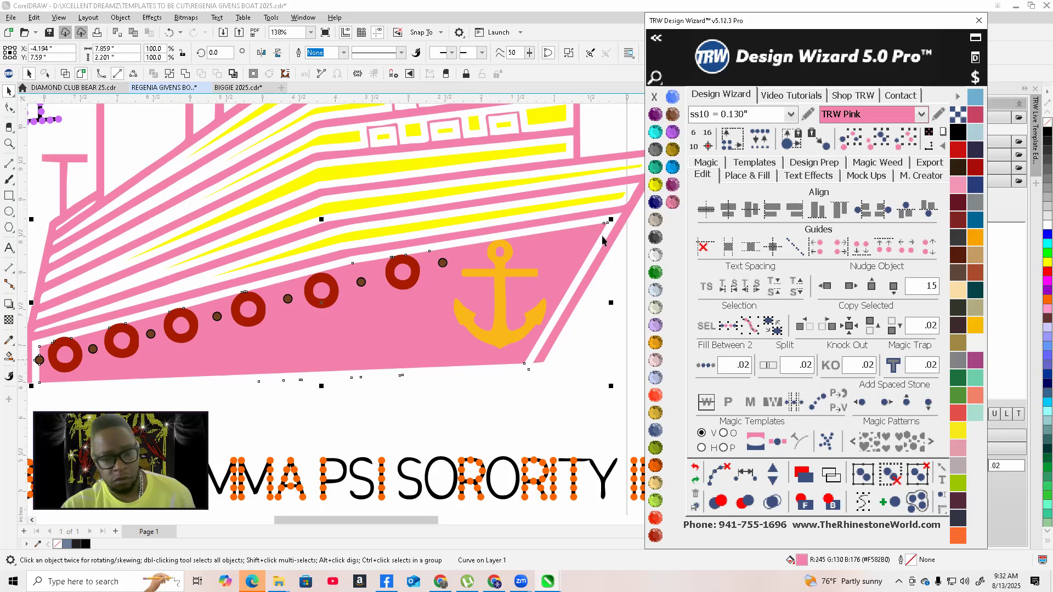
{"action": "left_click", "coordinate": [672, 171]}
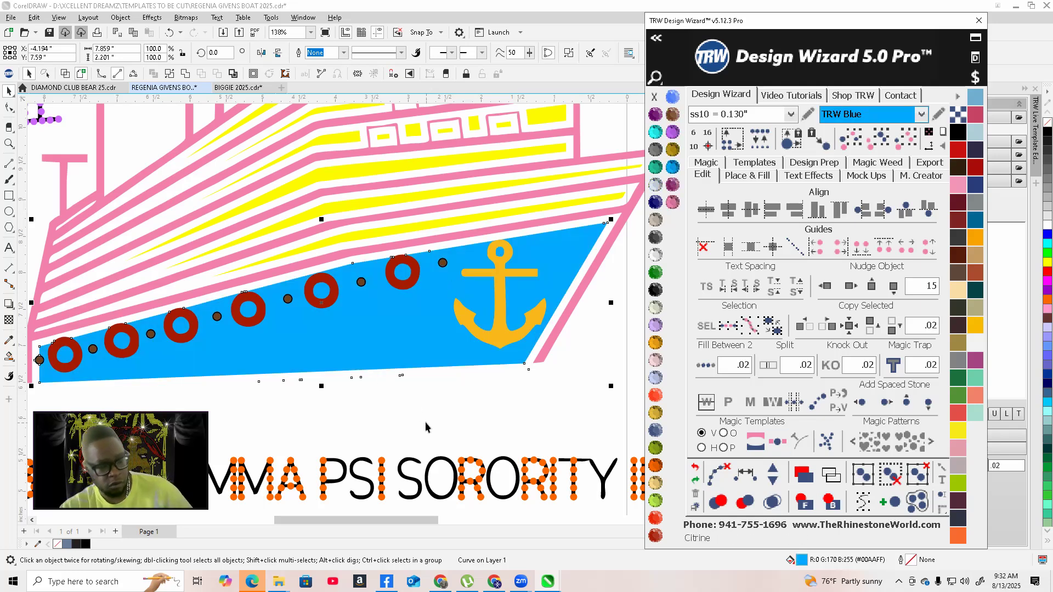
{"action": "left_click", "coordinate": [400, 332]}
{"action": "scroll", "coordinate": [400, 333], "scroll_direction": "down", "scroll_amount": 4}
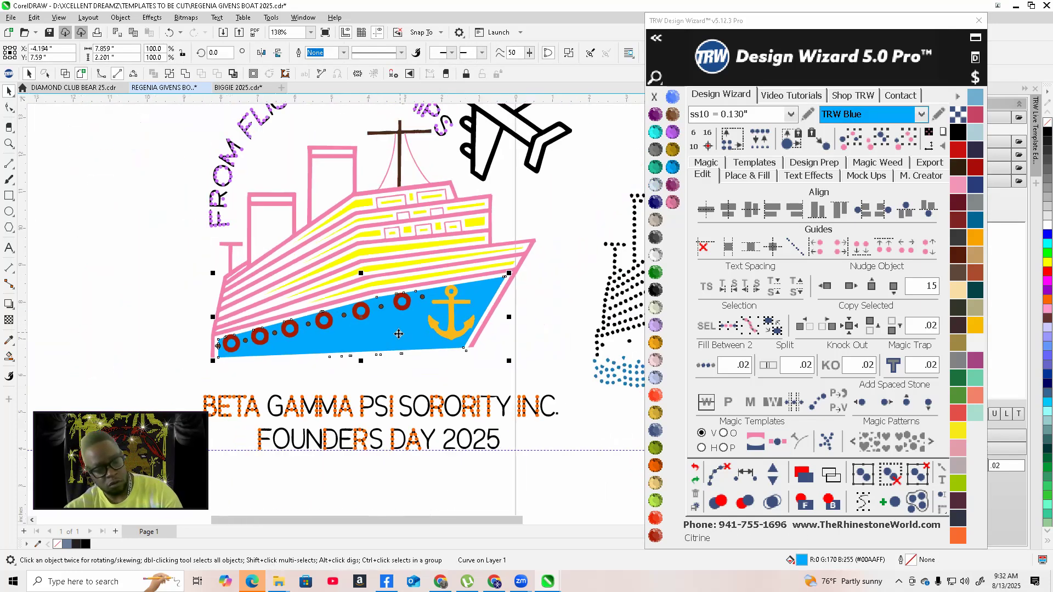
{"action": "scroll", "coordinate": [394, 378], "scroll_direction": "up", "scroll_amount": 6}
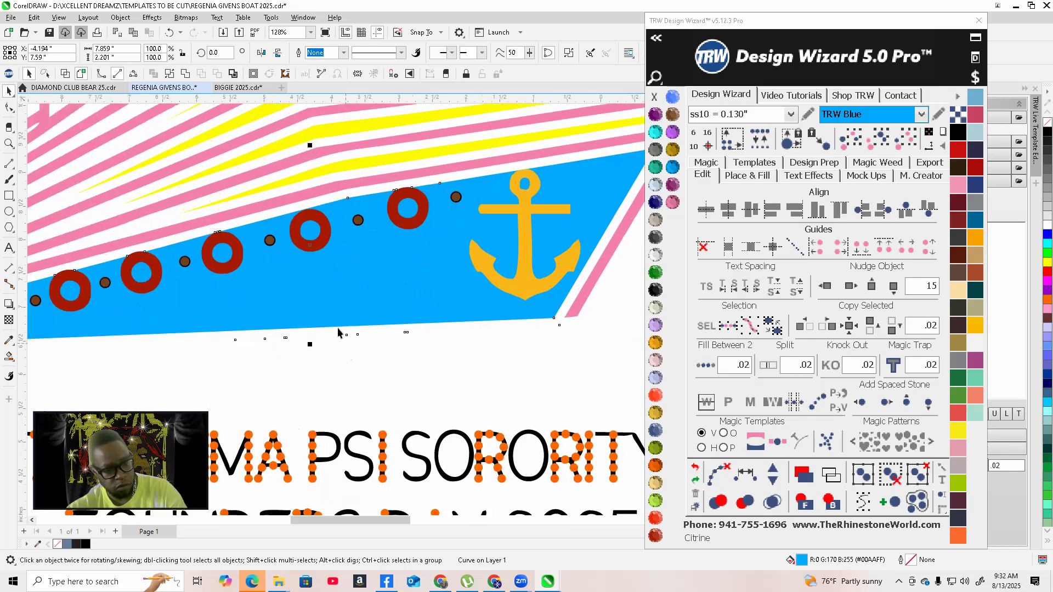
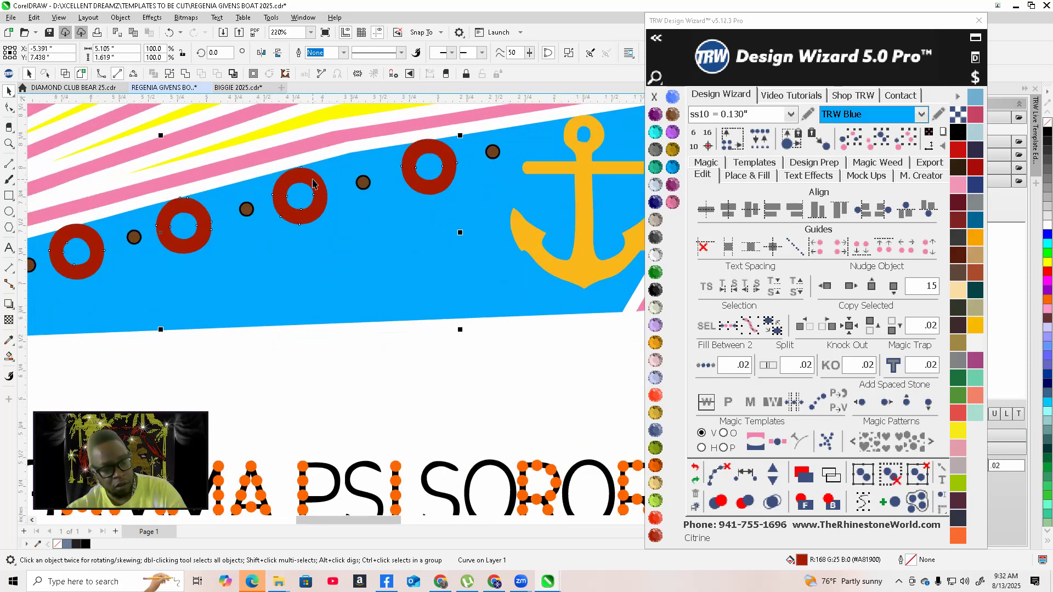
Send the red portholes behind the hull, then trim the blue hull backing against the portholes
{"action": "scroll", "coordinate": [318, 186], "scroll_direction": "up", "scroll_amount": 1}
{"action": "scroll", "coordinate": [364, 256], "scroll_direction": "down", "scroll_amount": 2}
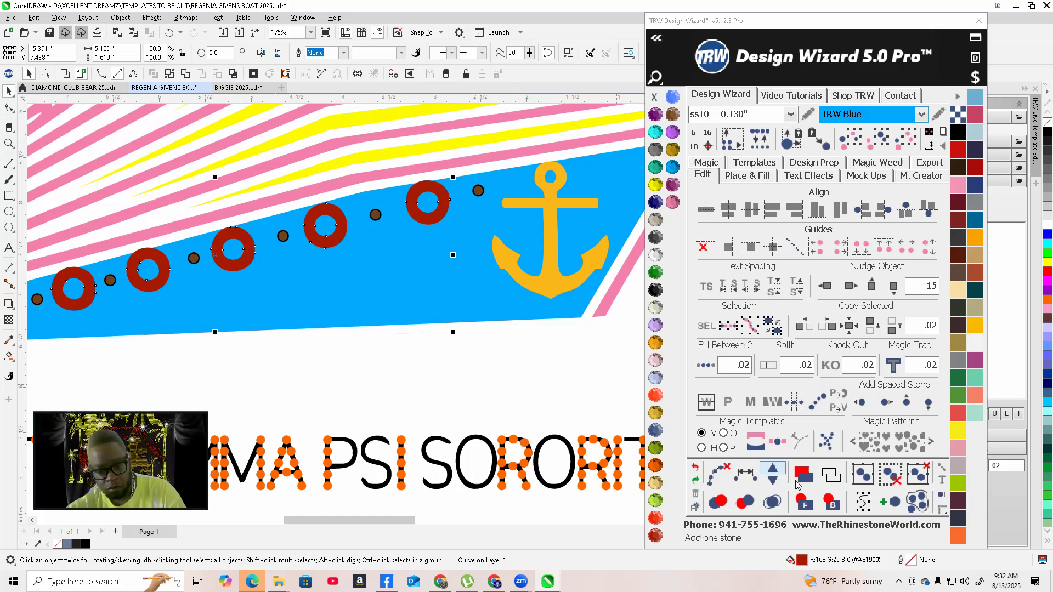
{"action": "left_click", "coordinate": [833, 505]}
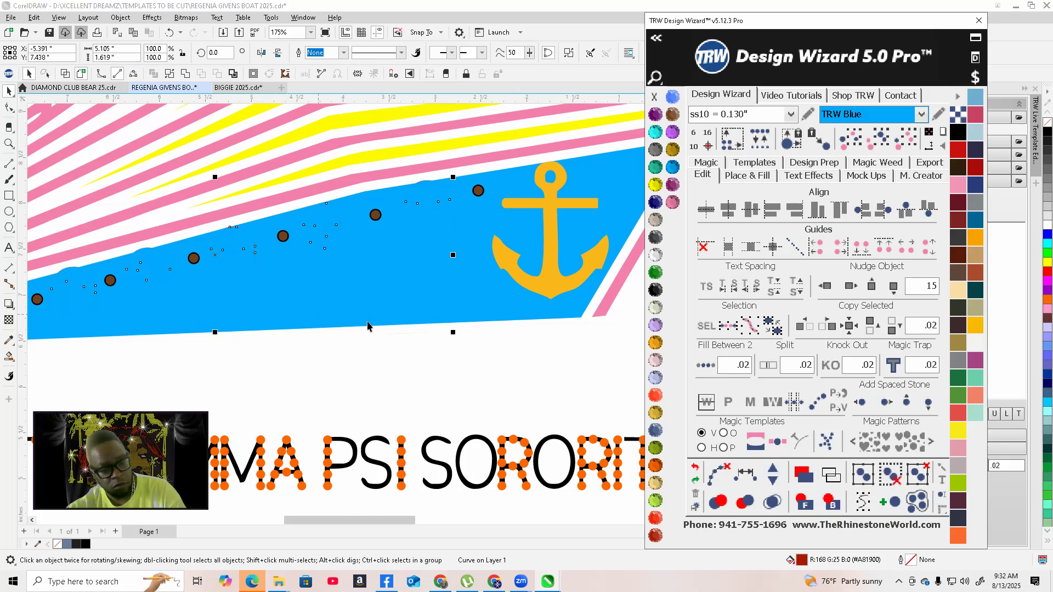
{"action": "left_click", "coordinate": [387, 307]}
{"action": "left_click", "coordinate": [371, 274], "text": "shift"}
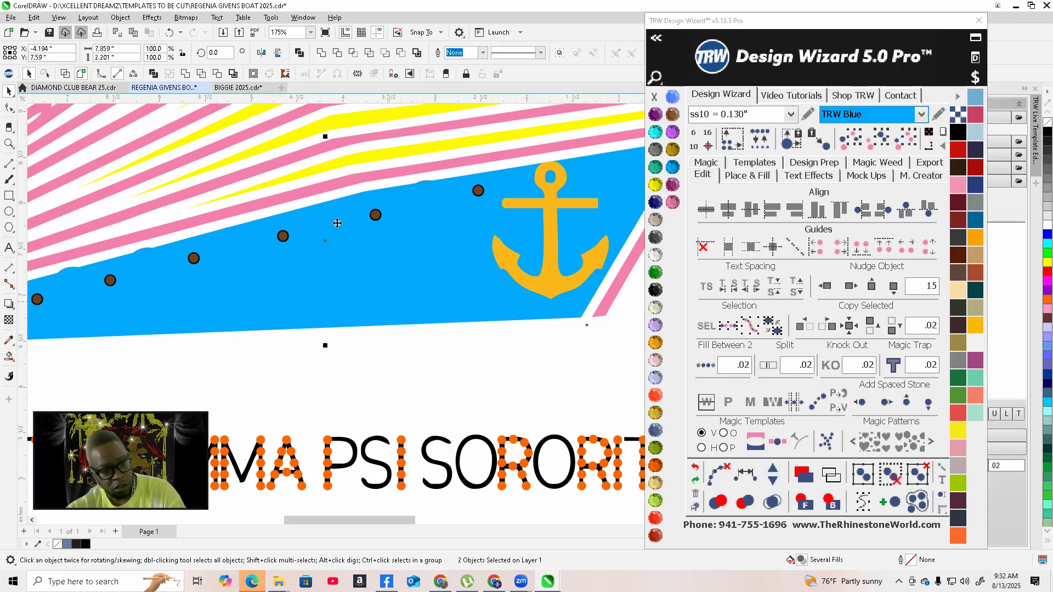
{"action": "left_click", "coordinate": [216, 75]}
Inspect a small porthole dot by moving it aside and undoing the move
{"action": "scroll", "coordinate": [362, 274], "scroll_direction": "down", "scroll_amount": 2}
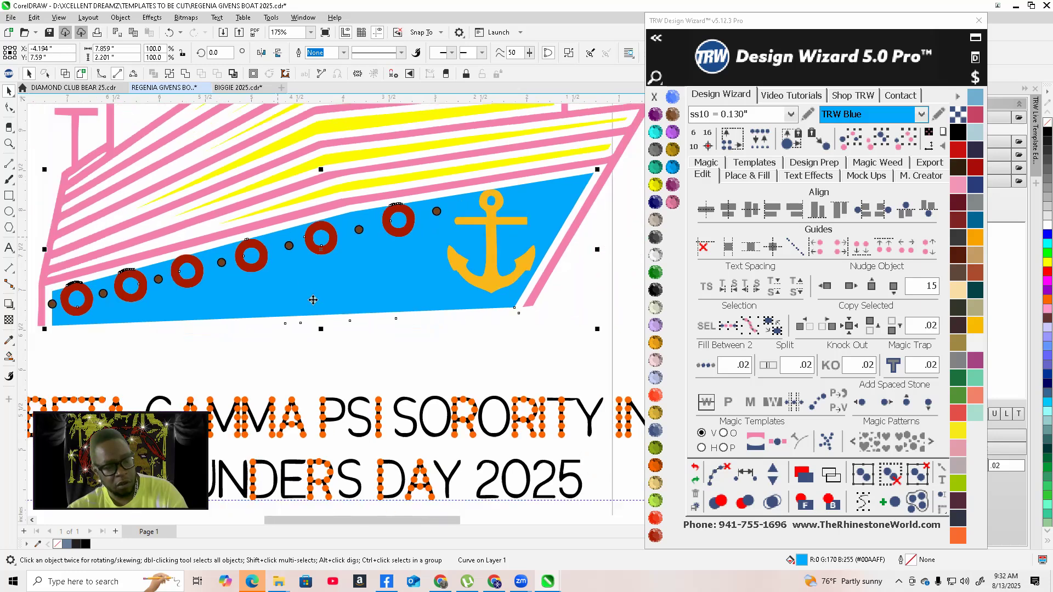
{"action": "key", "text": "Escape"}
{"action": "scroll", "coordinate": [264, 281], "scroll_direction": "up", "scroll_amount": 10}
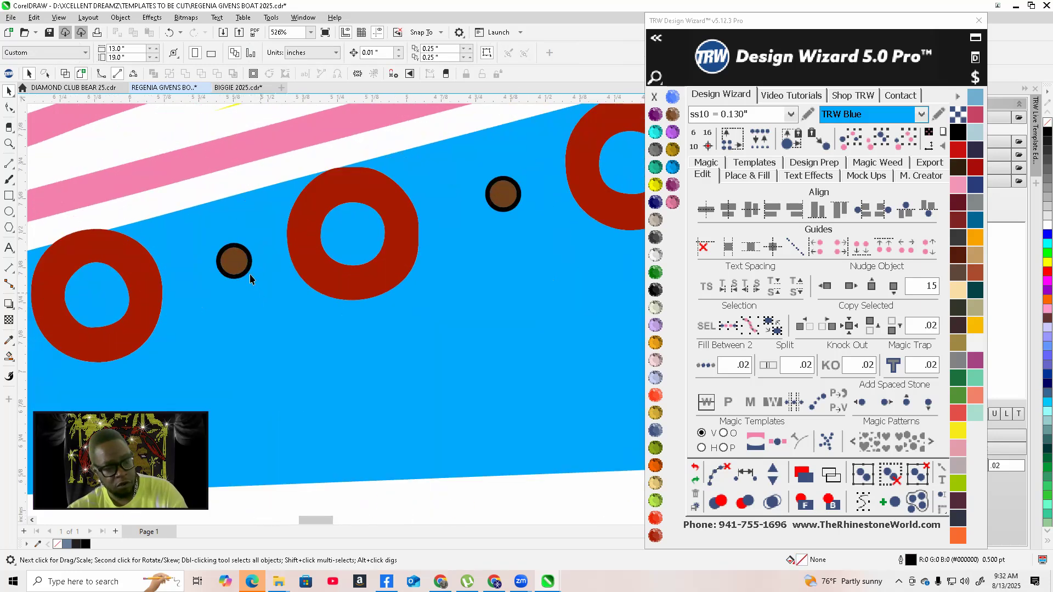
{"action": "left_click", "coordinate": [243, 231]}
{"action": "scroll", "coordinate": [284, 247], "scroll_direction": "down", "scroll_amount": 8}
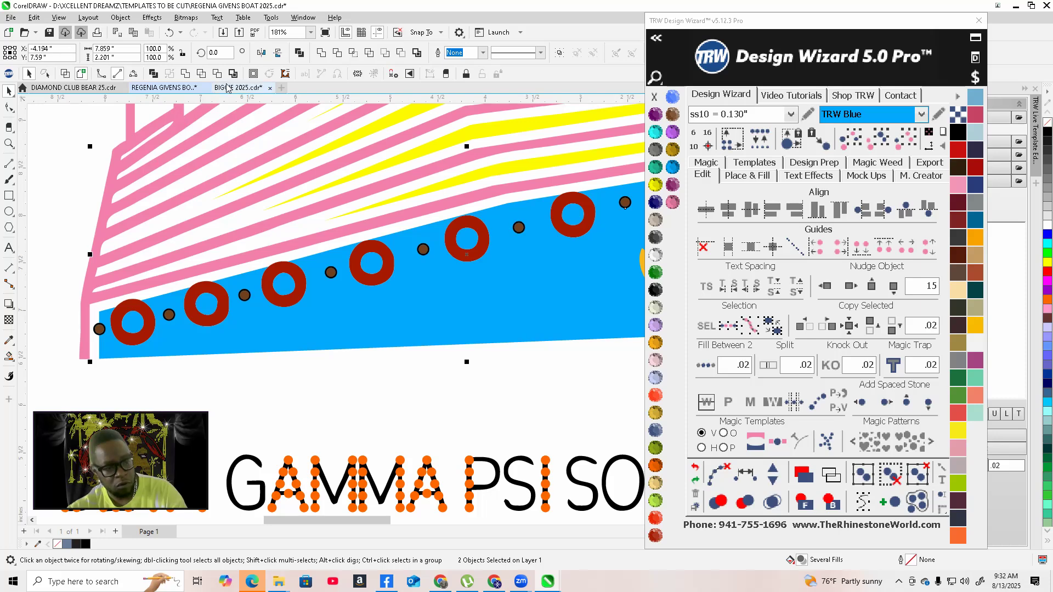
{"action": "key", "text": "Escape"}
{"action": "scroll", "coordinate": [329, 269], "scroll_direction": "up", "scroll_amount": 3}
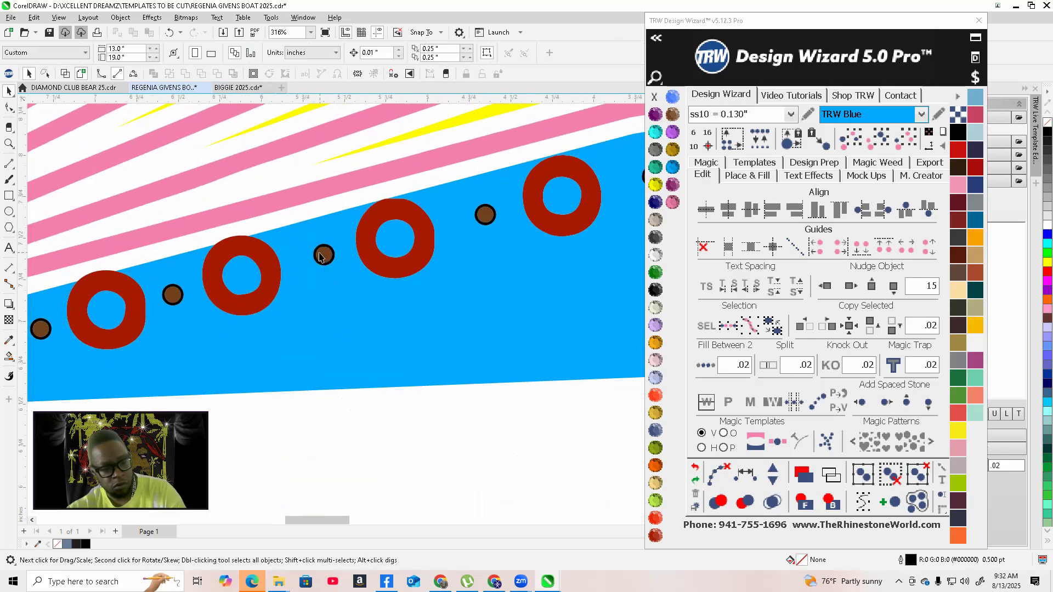
{"action": "left_click_drag", "start_coordinate": [323, 257], "coordinate": [316, 338]}
{"action": "key", "text": "ctrl+z"}
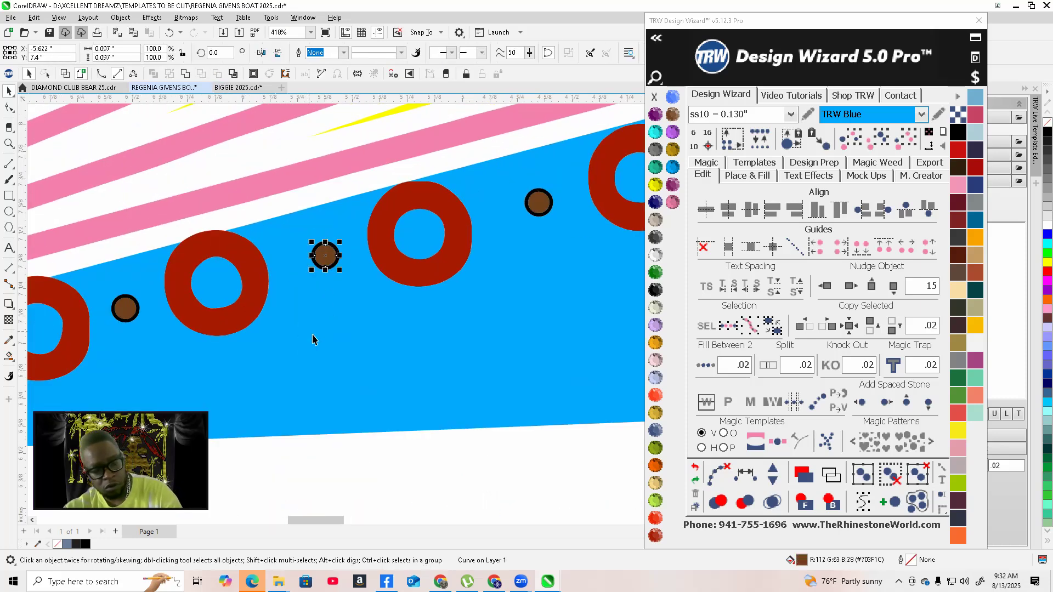
Select all dots matching the small porthole dot, then test-move one dot and undo it
{"action": "scroll", "coordinate": [312, 341], "scroll_direction": "down", "scroll_amount": 2}
{"action": "left_click", "coordinate": [907, 144]}
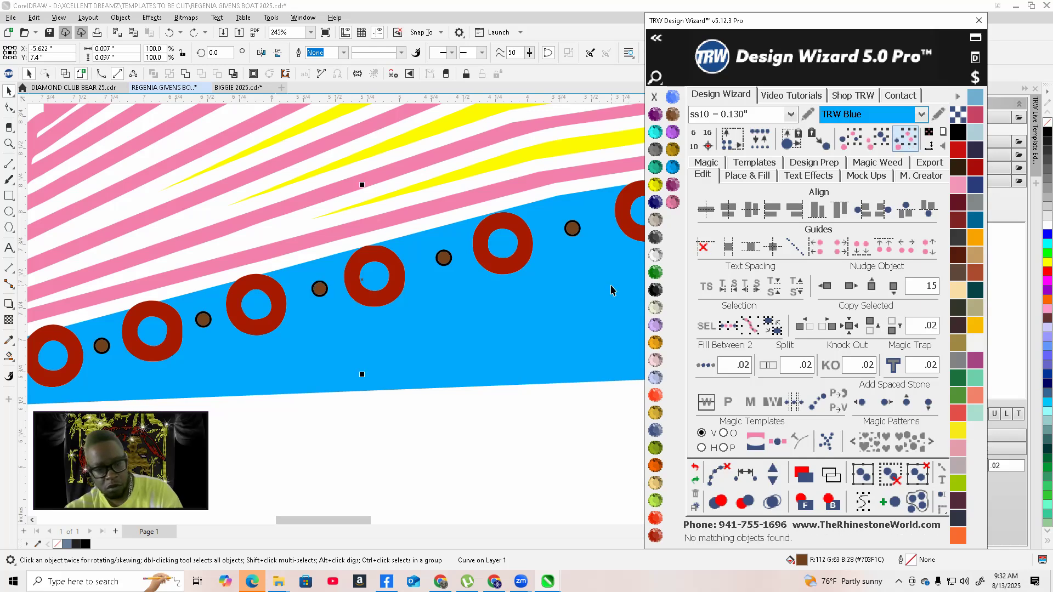
{"action": "scroll", "coordinate": [324, 286], "scroll_direction": "up", "scroll_amount": 5}
{"action": "scroll", "coordinate": [243, 272], "scroll_direction": "up", "scroll_amount": 7}
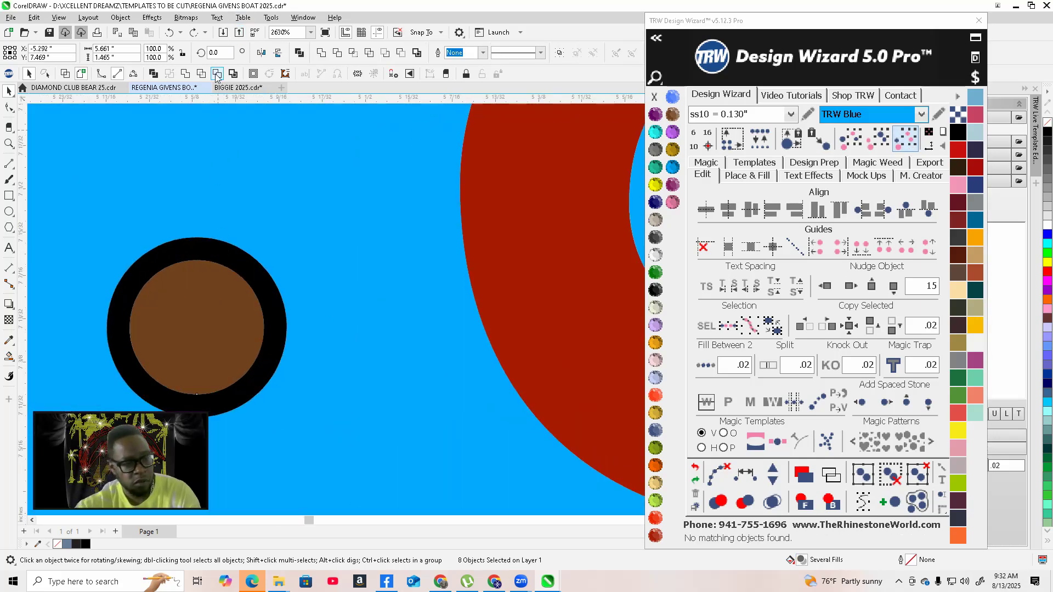
{"action": "scroll", "coordinate": [302, 218], "scroll_direction": "down", "scroll_amount": 12}
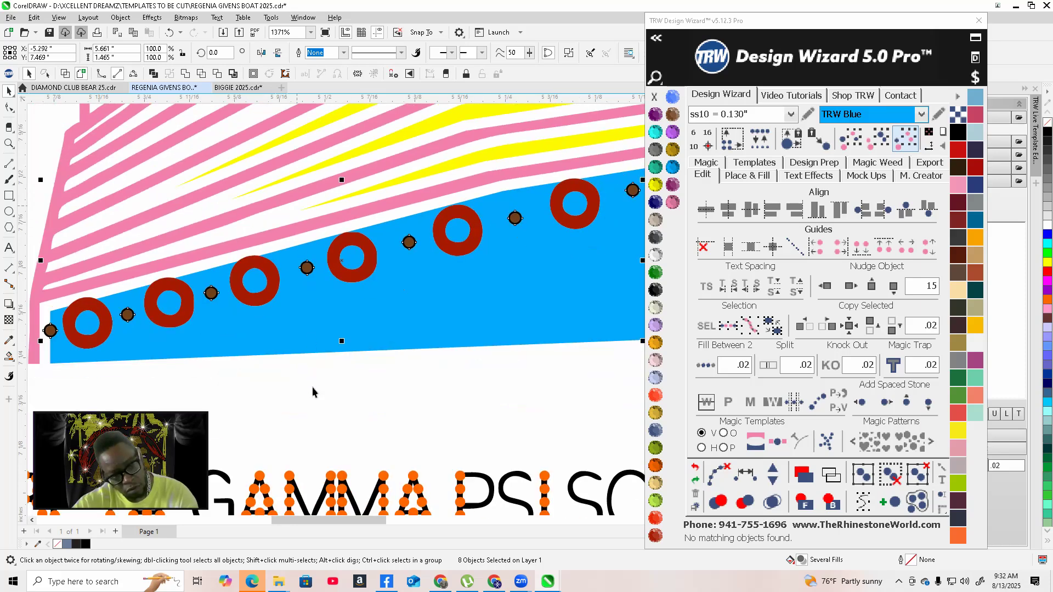
{"action": "left_click", "coordinate": [313, 392]}
{"action": "scroll", "coordinate": [298, 236], "scroll_direction": "up", "scroll_amount": 4}
{"action": "left_click_drag", "start_coordinate": [312, 209], "coordinate": [318, 265]}
{"action": "key", "text": "ctrl+z"}
{"action": "scroll", "coordinate": [335, 237], "scroll_direction": "down", "scroll_amount": 4}
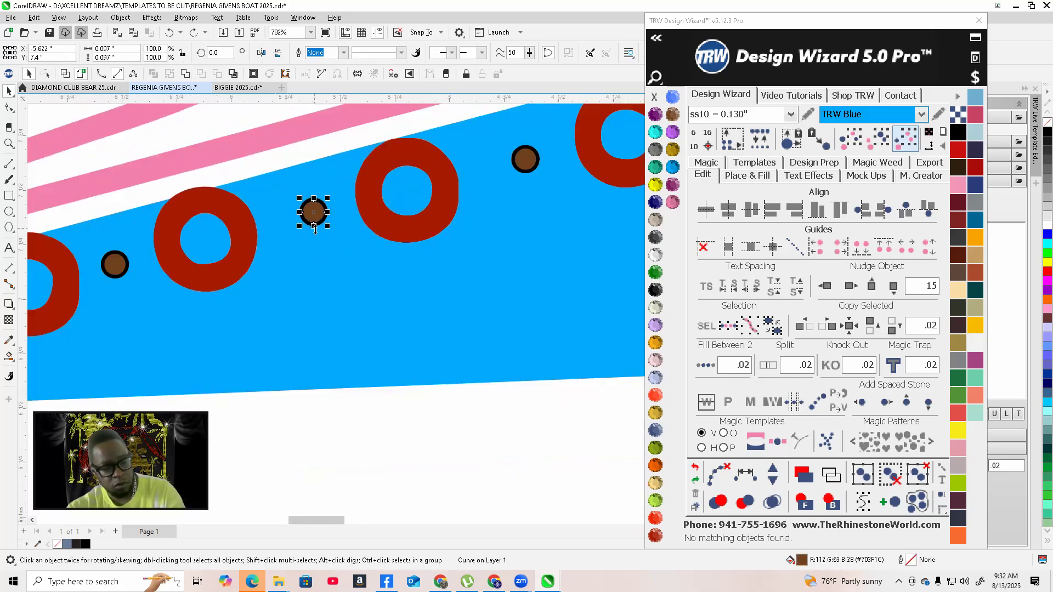
Select all small porthole dots that match and combine them into one curve
{"action": "left_click", "coordinate": [907, 141]}
{"action": "scroll", "coordinate": [253, 262], "scroll_direction": "down", "scroll_amount": 8}
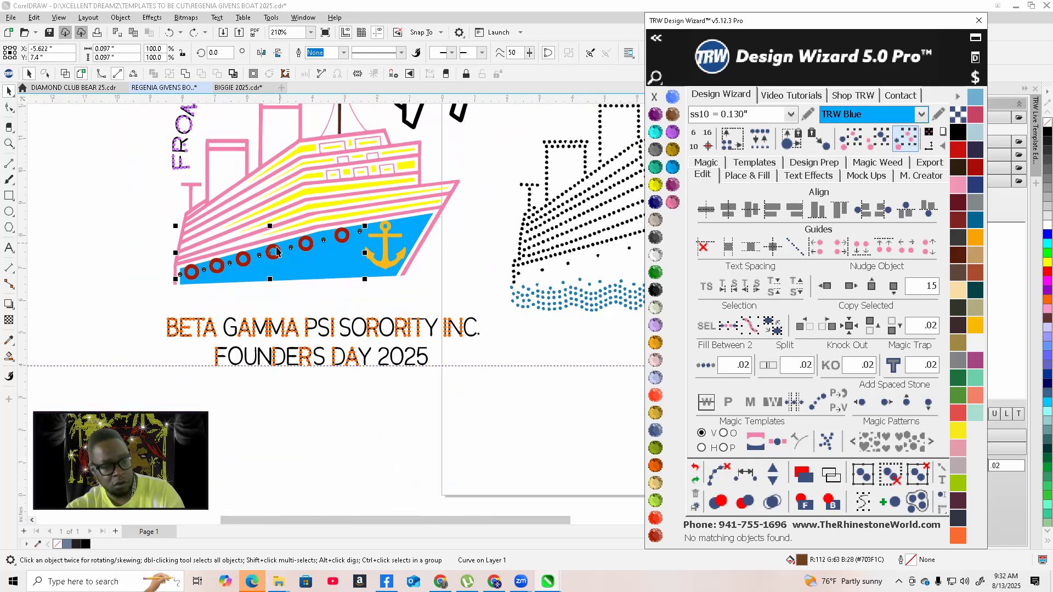
{"action": "scroll", "coordinate": [253, 262], "scroll_direction": "up", "scroll_amount": 2}
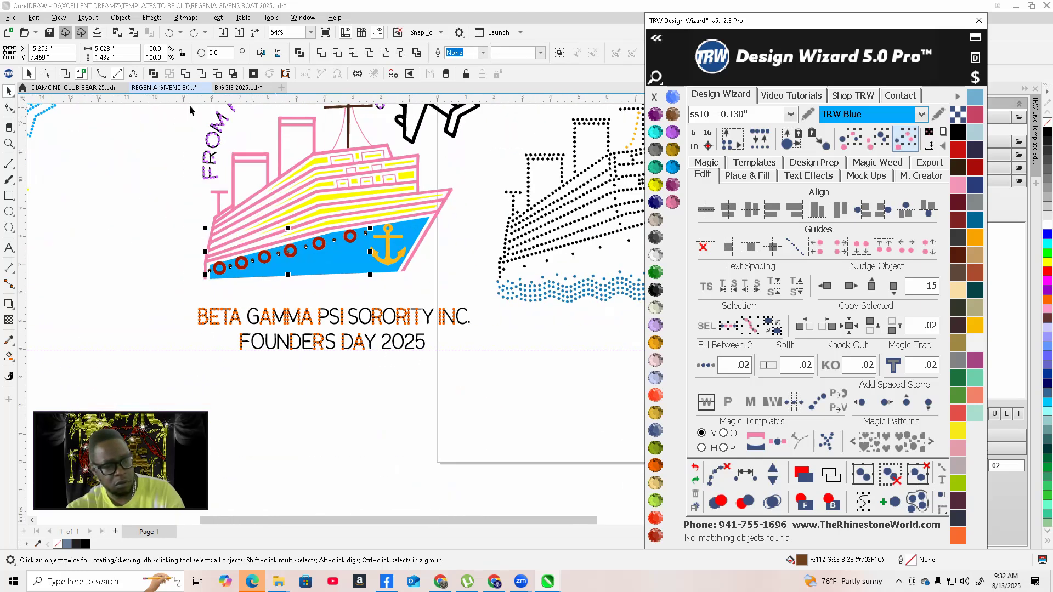
{"action": "left_click", "coordinate": [185, 75]}
Examine a small porthole dot's ring and fill by moving them apart and undoing the move
{"action": "scroll", "coordinate": [276, 274], "scroll_direction": "up", "scroll_amount": 10}
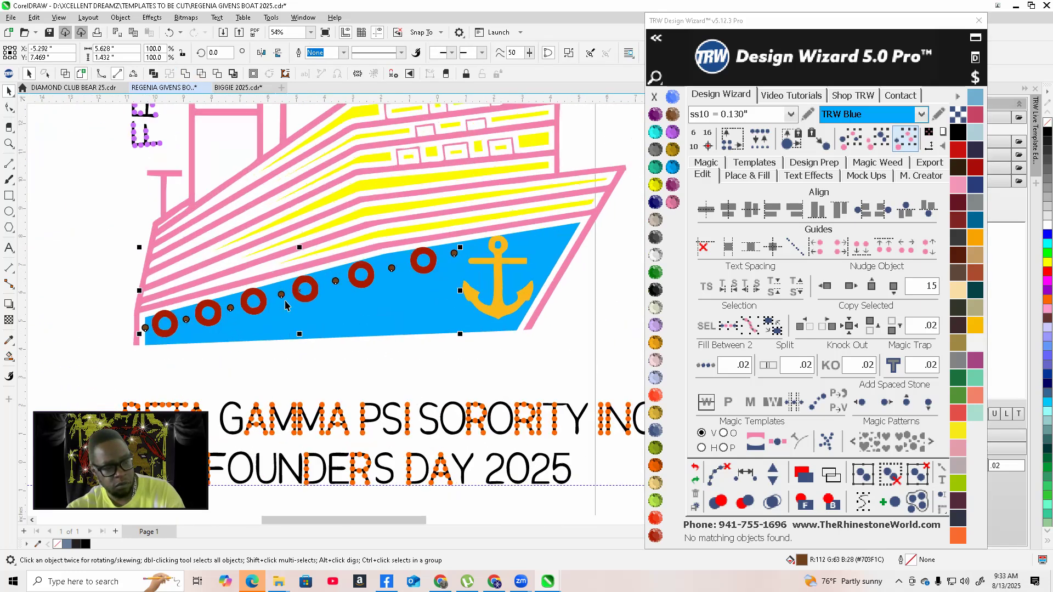
{"action": "left_click", "coordinate": [276, 275]}
{"action": "scroll", "coordinate": [276, 275], "scroll_direction": "up", "scroll_amount": 8}
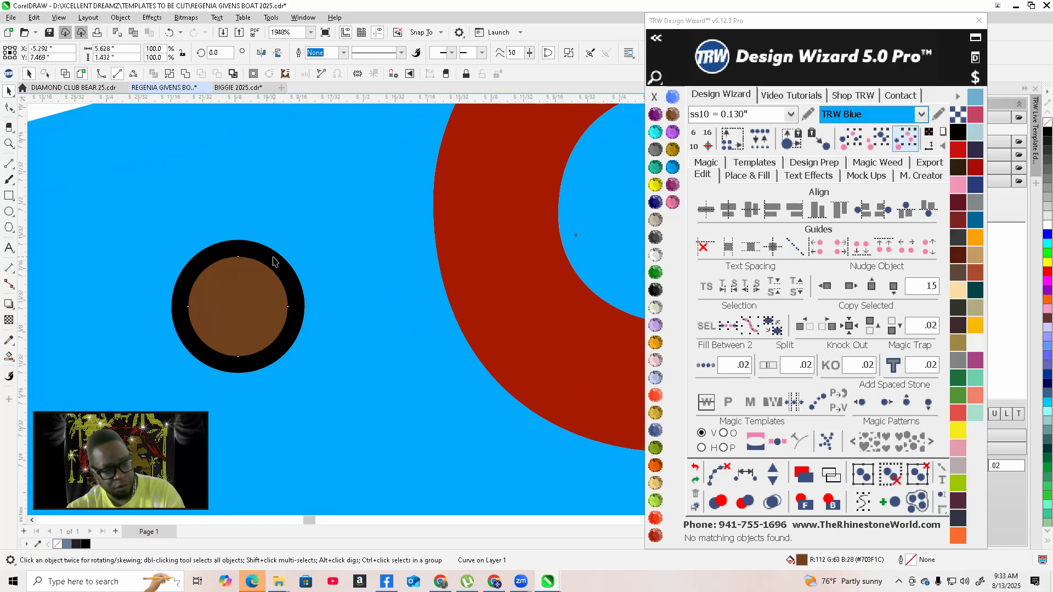
{"action": "left_click", "coordinate": [272, 268], "text": "shift"}
{"action": "left_click", "coordinate": [279, 207]}
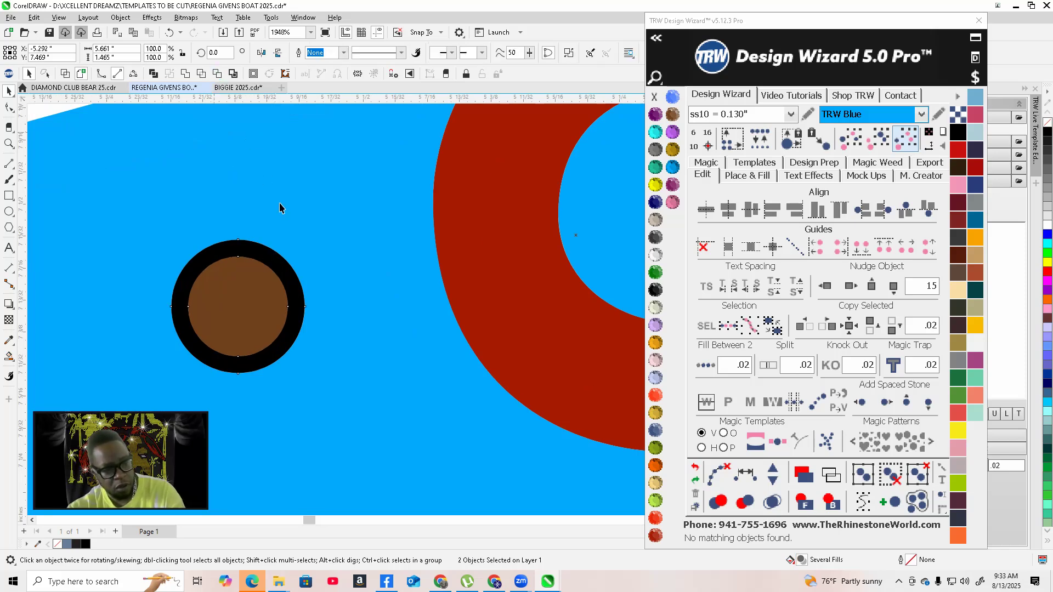
{"action": "left_click", "coordinate": [243, 313]}
{"action": "scroll", "coordinate": [322, 245], "scroll_direction": "down", "scroll_amount": 10}
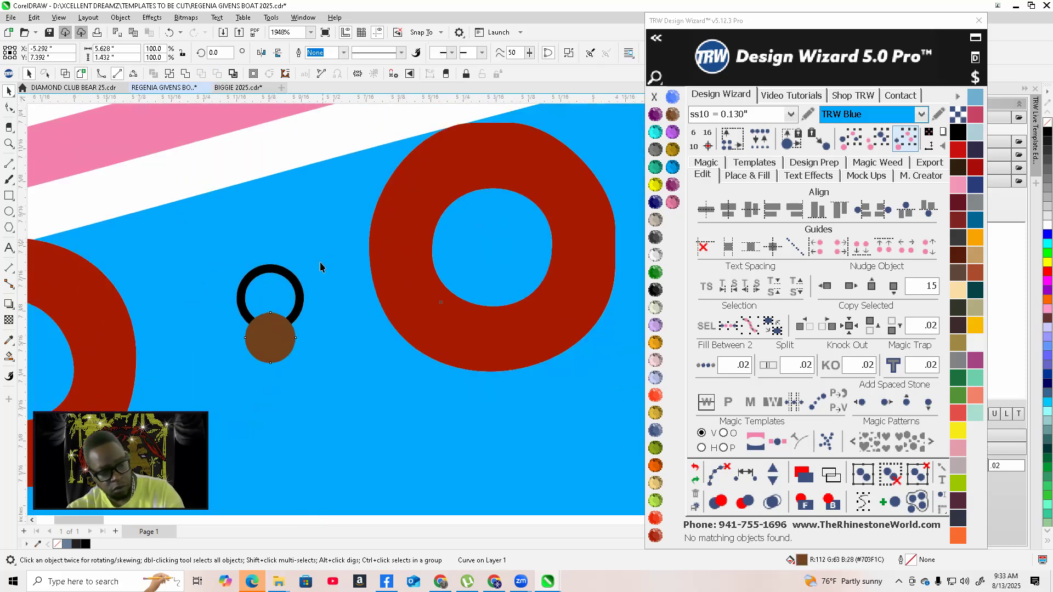
{"action": "key", "text": "ctrl+z"}
Select the small dots together with the blue hull and trim the hull backing against the dots
{"action": "scroll", "coordinate": [322, 354], "scroll_direction": "down", "scroll_amount": 3}
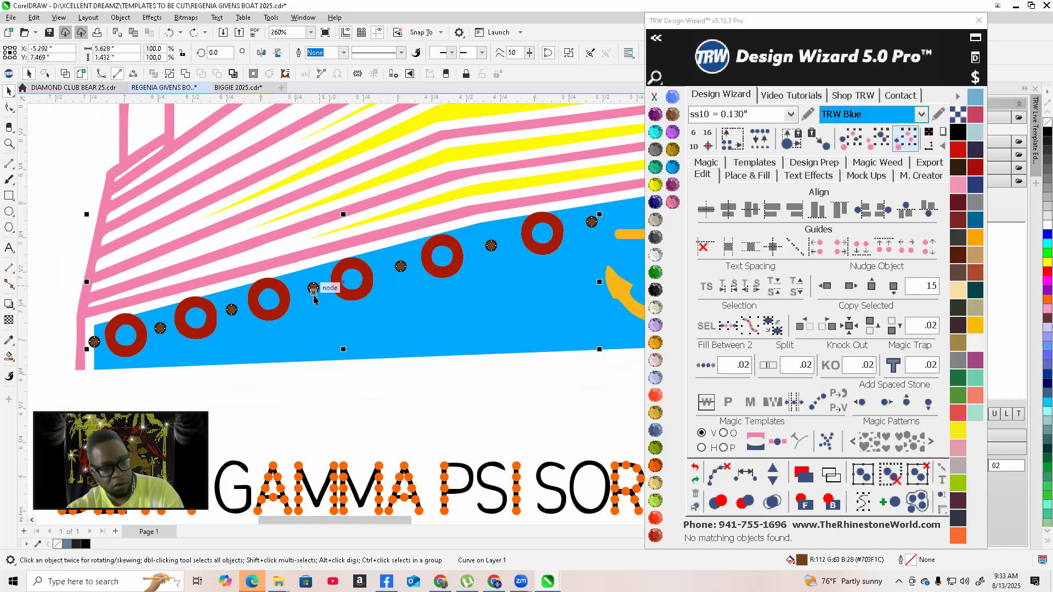
{"action": "left_click", "coordinate": [379, 314], "text": "shift"}
{"action": "left_click", "coordinate": [217, 74]}
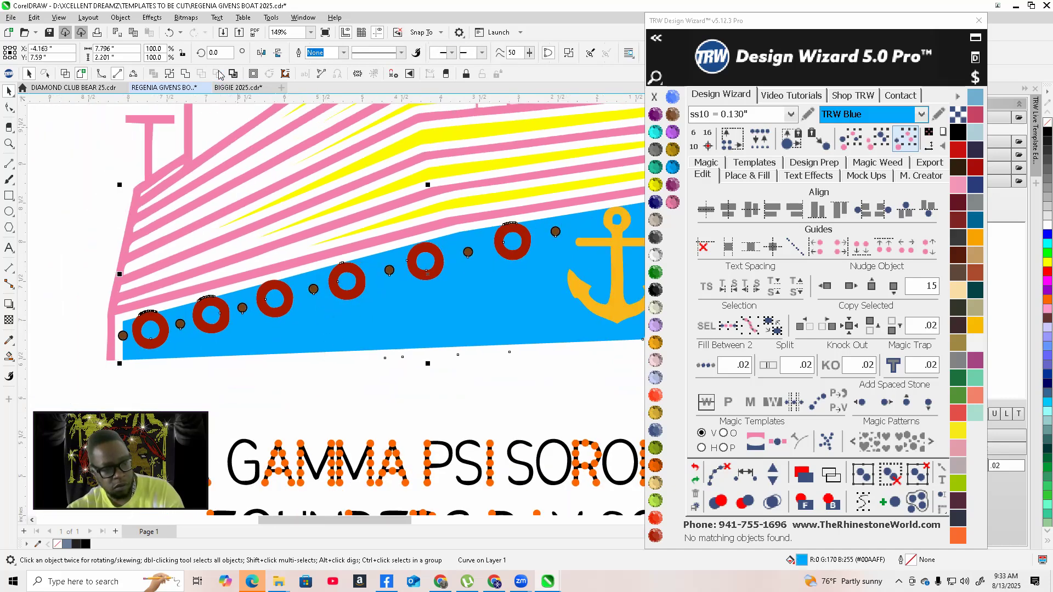
{"action": "scroll", "coordinate": [305, 301], "scroll_direction": "up", "scroll_amount": 5}
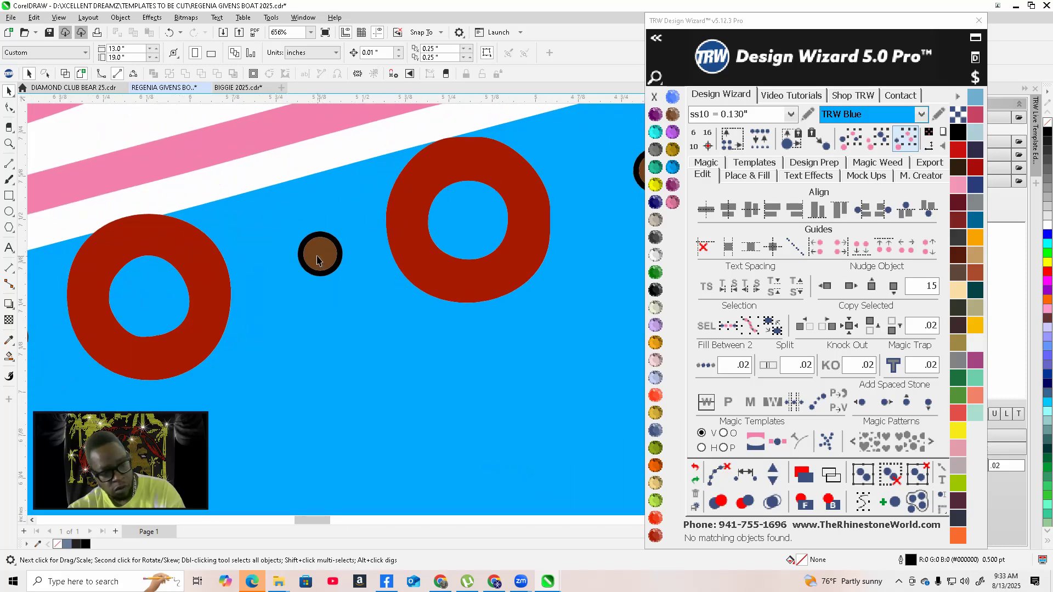
{"action": "scroll", "coordinate": [323, 340], "scroll_direction": "up", "scroll_amount": 4}
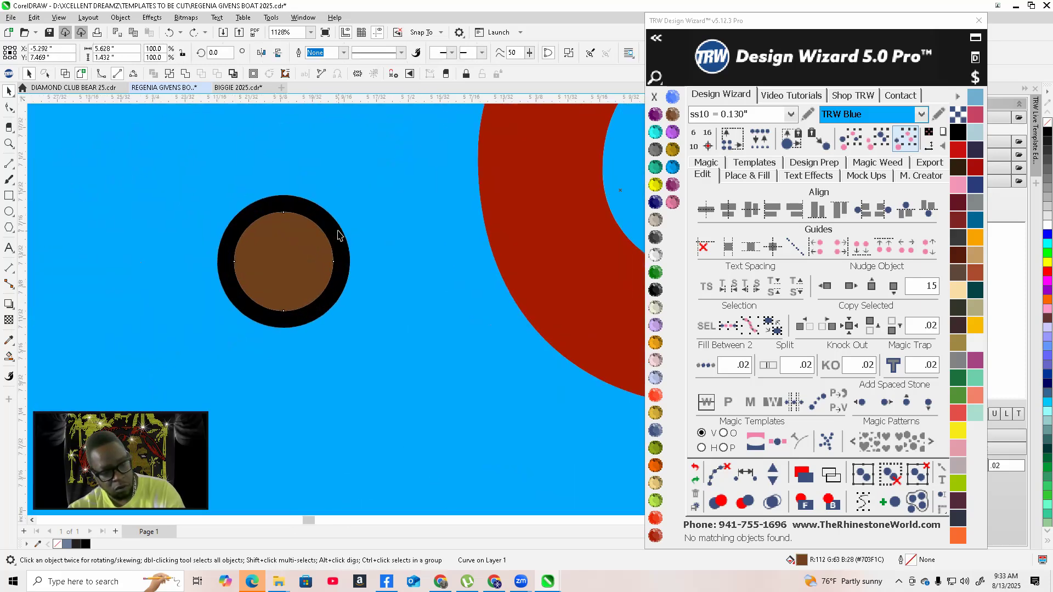
{"action": "scroll", "coordinate": [332, 336], "scroll_direction": "down", "scroll_amount": 8}
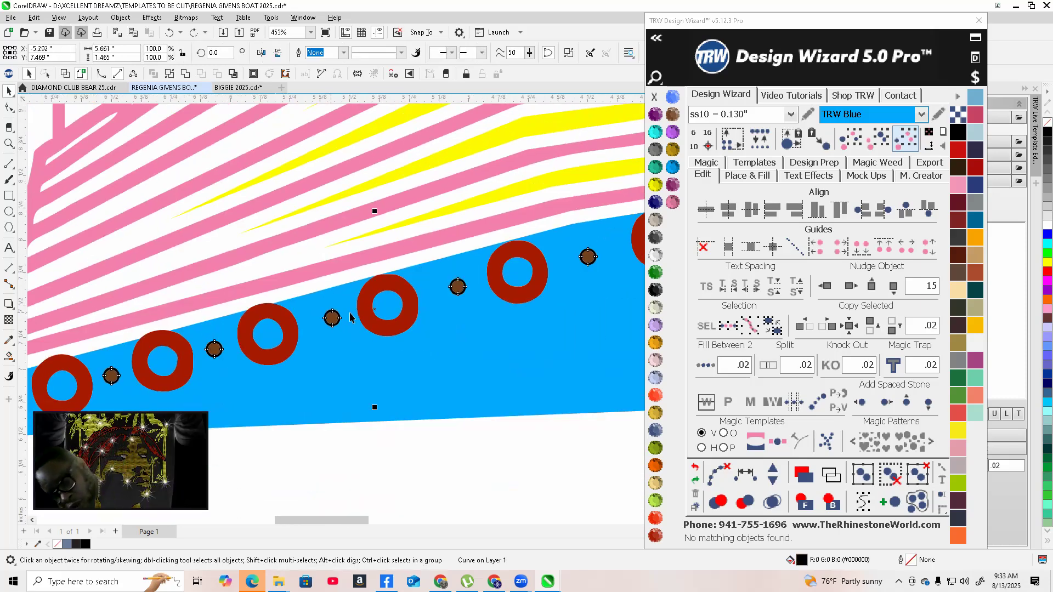
{"action": "scroll", "coordinate": [372, 335], "scroll_direction": "down", "scroll_amount": 3}
{"action": "left_click", "coordinate": [431, 368]}
{"action": "scroll", "coordinate": [348, 353], "scroll_direction": "down", "scroll_amount": 2}
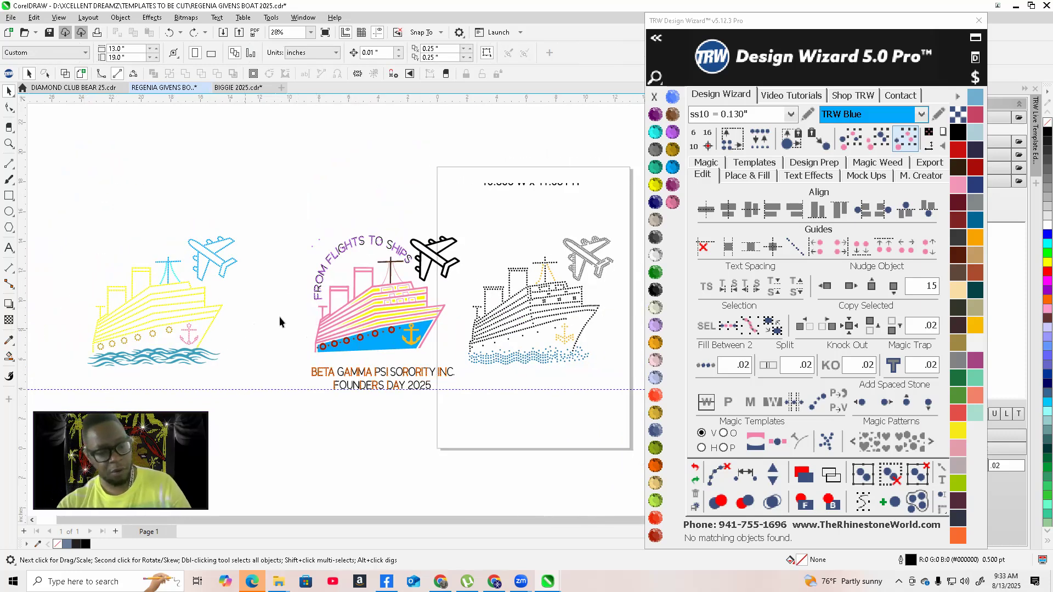
Recolour the colour design's ship outline to Jet Black
{"action": "left_click", "coordinate": [379, 349]}
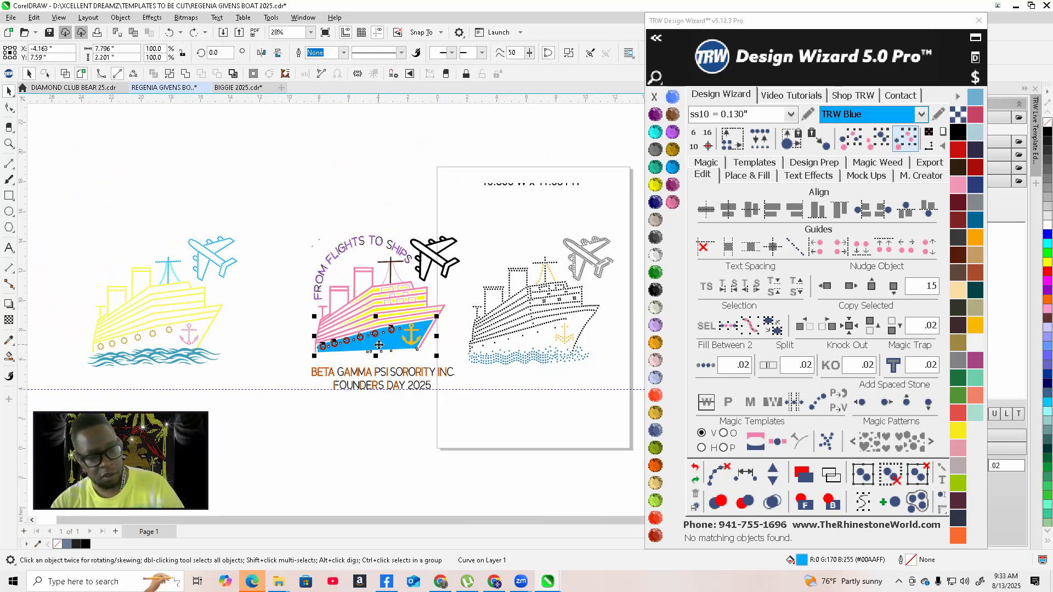
{"action": "scroll", "coordinate": [414, 329], "scroll_direction": "up", "scroll_amount": 8}
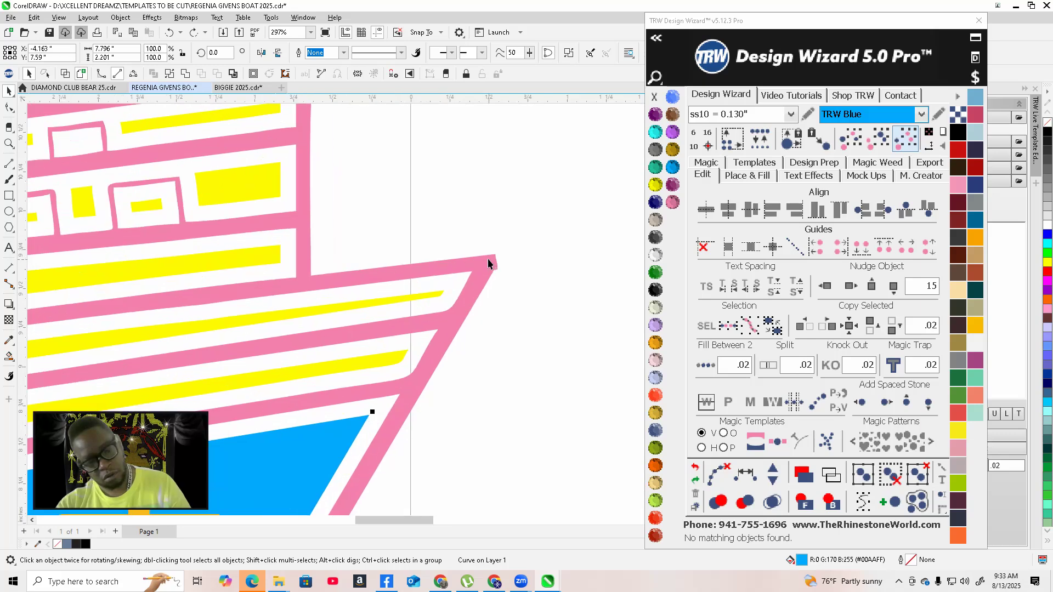
{"action": "scroll", "coordinate": [490, 259], "scroll_direction": "down", "scroll_amount": 2}
{"action": "left_click", "coordinate": [655, 290]}
{"action": "scroll", "coordinate": [546, 284], "scroll_direction": "down", "scroll_amount": 4}
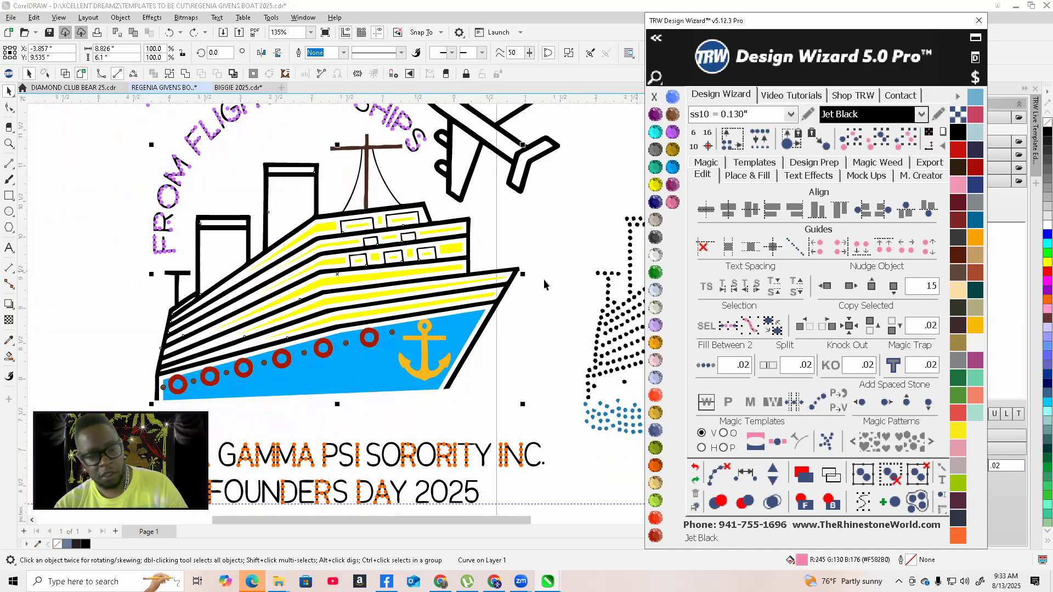
{"action": "scroll", "coordinate": [406, 305], "scroll_direction": "up", "scroll_amount": 8}
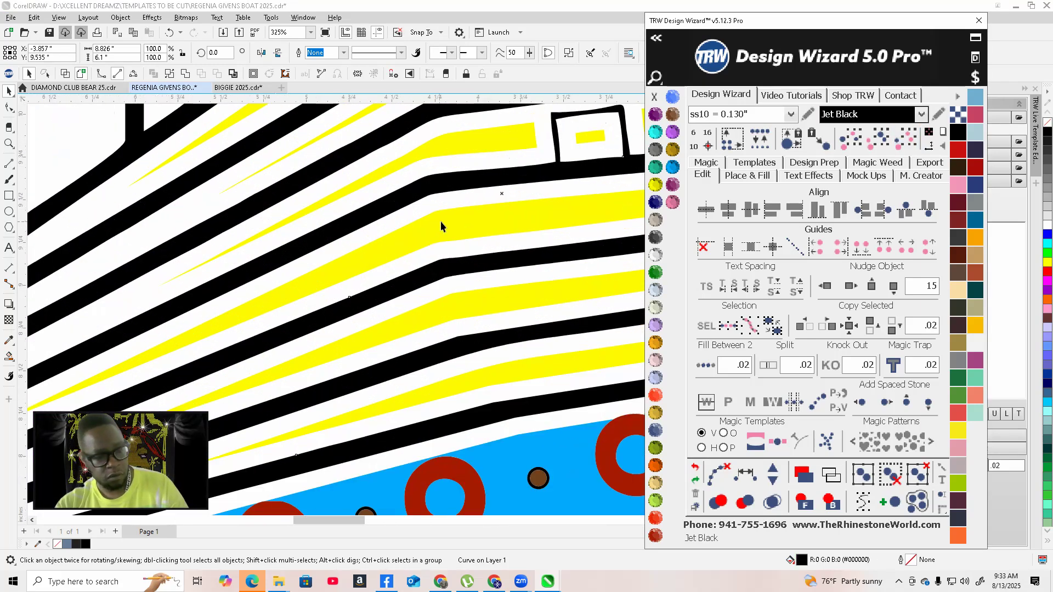
{"action": "left_click", "coordinate": [435, 202]}
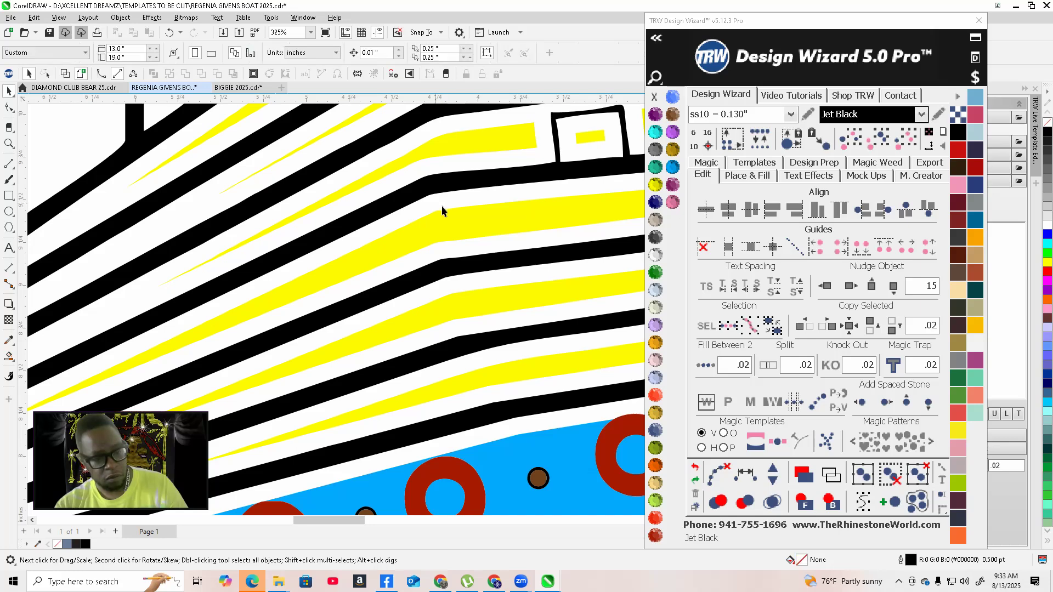
Nudge the black outline ship left twice by 15 so it sits over the colour design
{"action": "scroll", "coordinate": [477, 241], "scroll_direction": "down", "scroll_amount": 3}
{"action": "scroll", "coordinate": [477, 241], "scroll_direction": "down", "scroll_amount": 9}
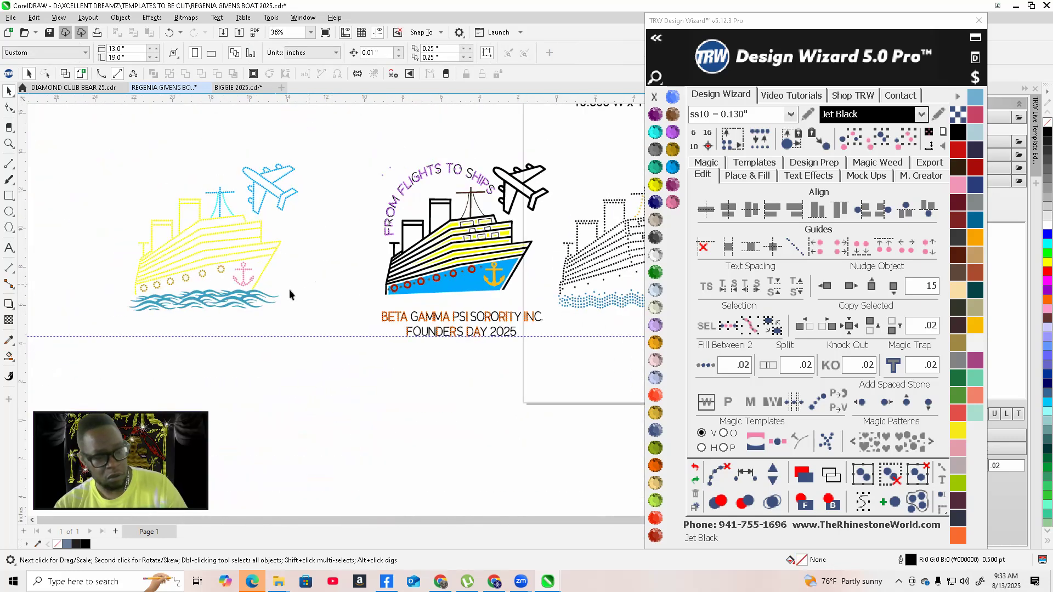
{"action": "scroll", "coordinate": [408, 281], "scroll_direction": "down", "scroll_amount": 4}
{"action": "scroll", "coordinate": [540, 277], "scroll_direction": "up", "scroll_amount": 6}
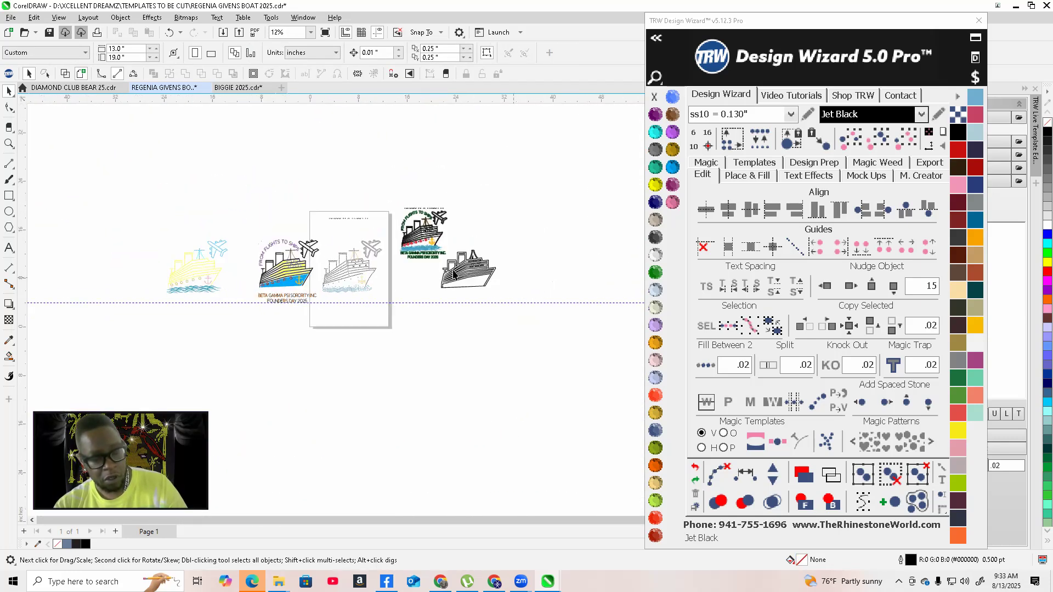
{"action": "left_click", "coordinate": [495, 258]}
{"action": "scroll", "coordinate": [495, 257], "scroll_direction": "down", "scroll_amount": 2}
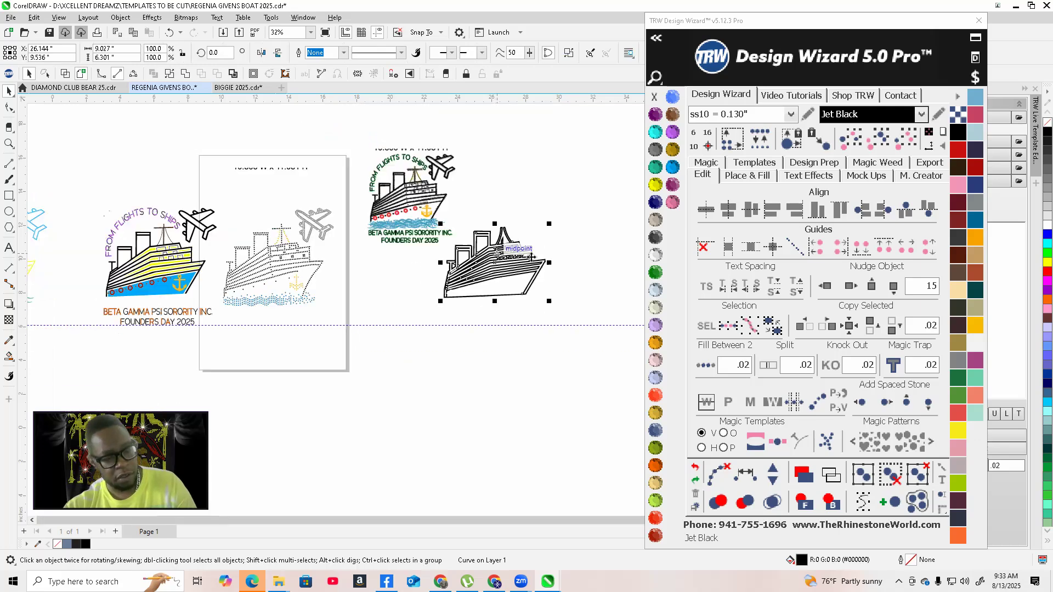
{"action": "scroll", "coordinate": [366, 271], "scroll_direction": "up", "scroll_amount": 1}
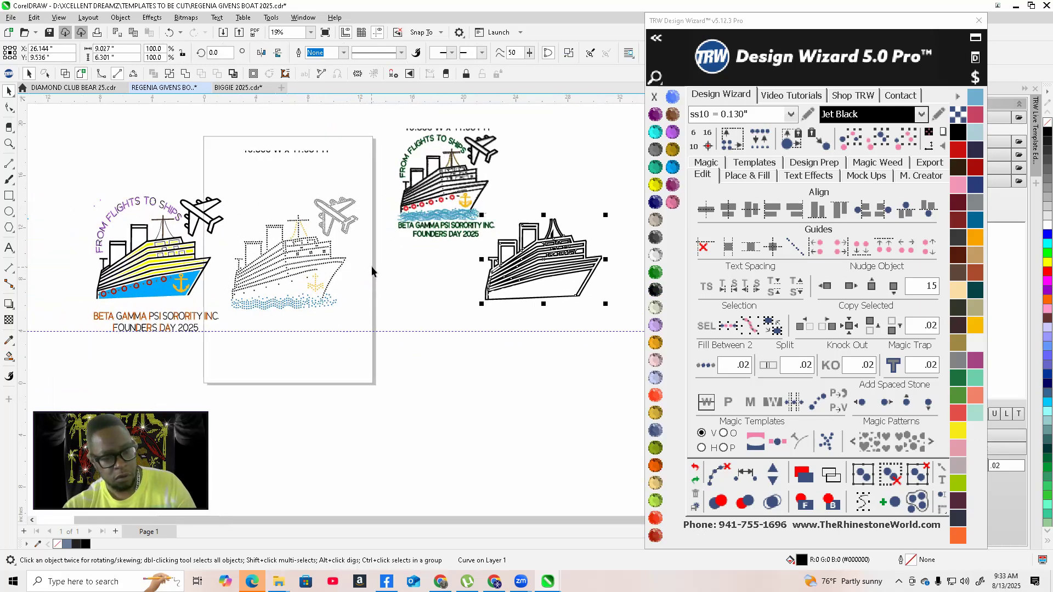
{"action": "left_click", "coordinate": [827, 287]}
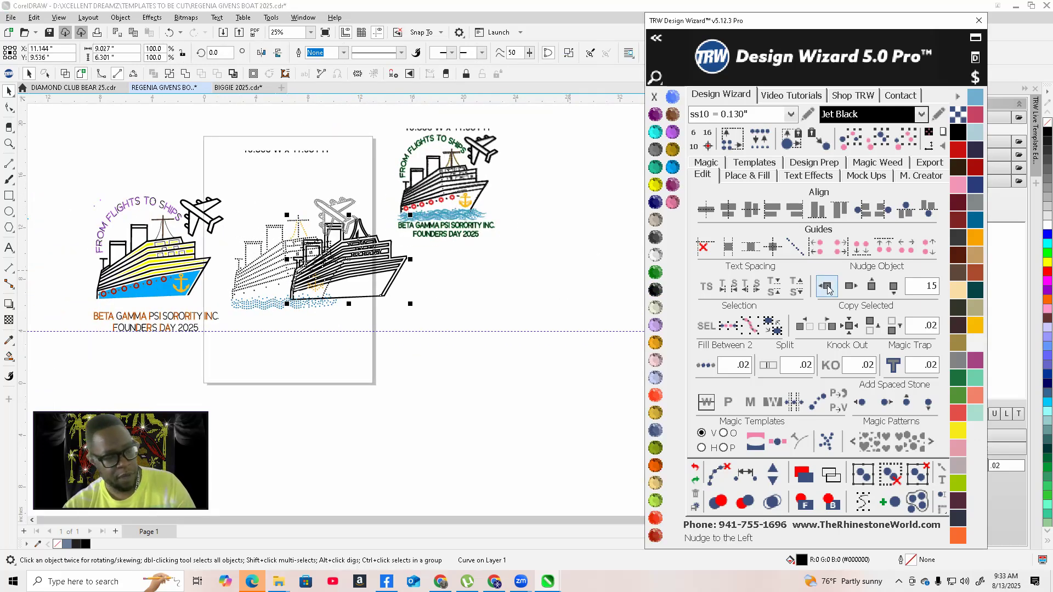
{"action": "left_click", "coordinate": [827, 286]}
{"action": "scroll", "coordinate": [125, 323], "scroll_direction": "up", "scroll_amount": 5}
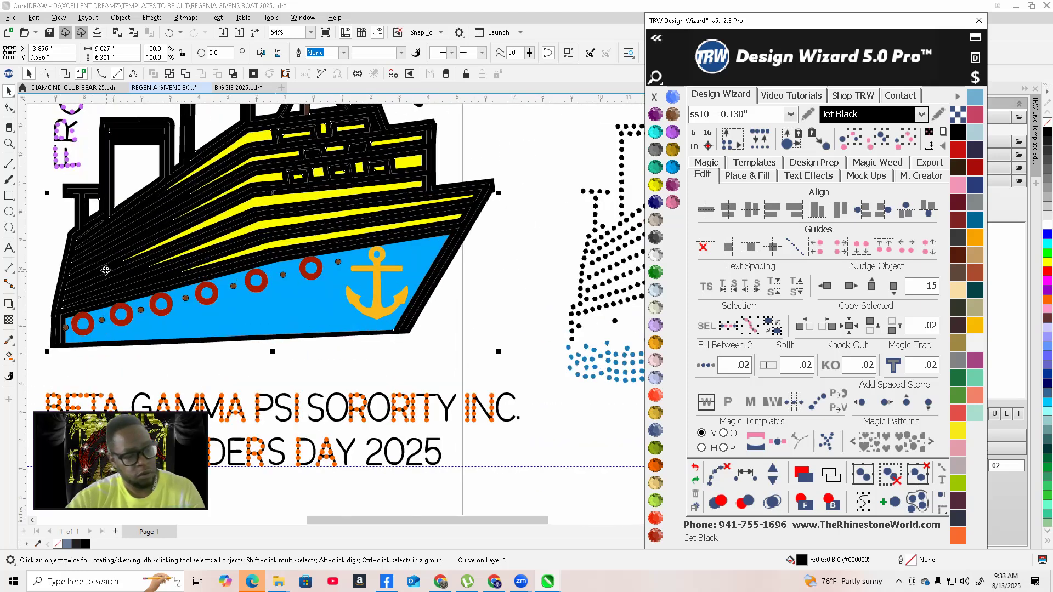
Recolour the colour design's ship outline to Black Diamond
{"action": "scroll", "coordinate": [482, 233], "scroll_direction": "down", "scroll_amount": 2}
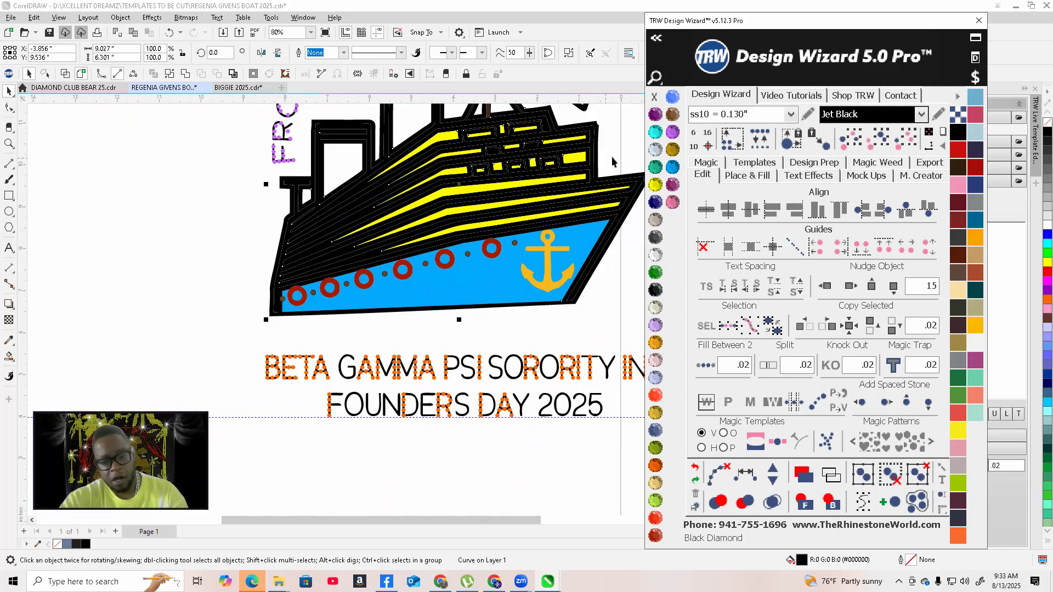
{"action": "left_click", "coordinate": [656, 152]}
{"action": "scroll", "coordinate": [274, 330], "scroll_direction": "down", "scroll_amount": 2}
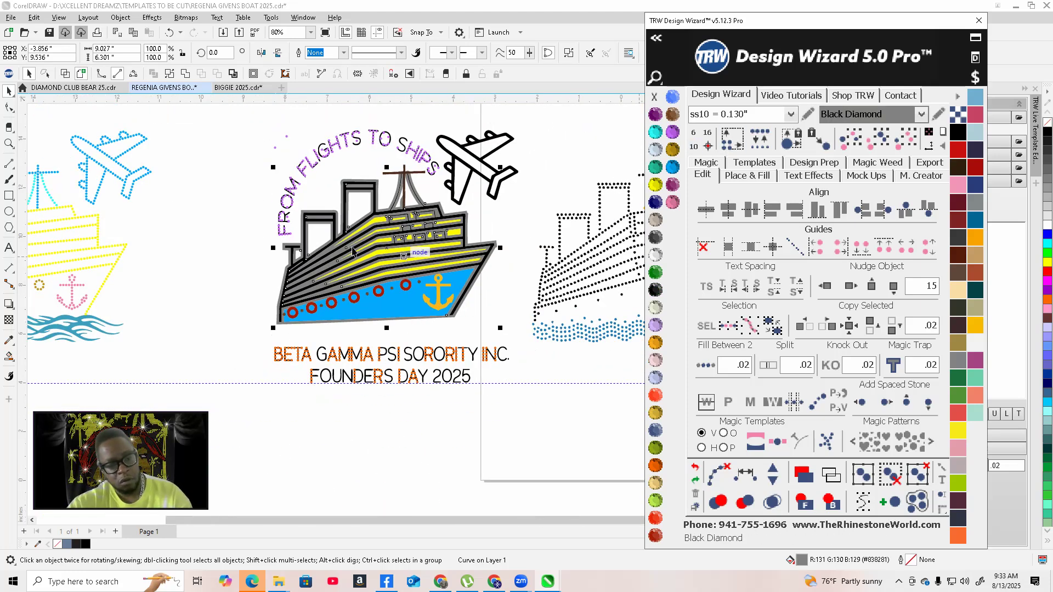
Select the yellow rhinestone ship on the left and nudge it onto the colour design
{"action": "left_click", "coordinate": [218, 265]}
{"action": "scroll", "coordinate": [246, 289], "scroll_direction": "down", "scroll_amount": 2}
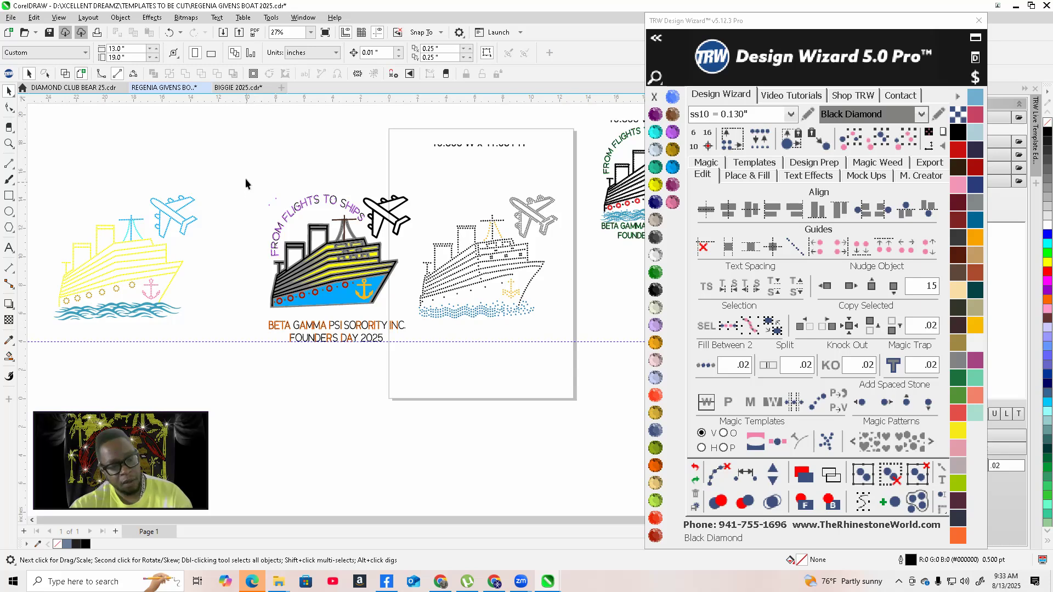
{"action": "scroll", "coordinate": [153, 189], "scroll_direction": "down", "scroll_amount": 2}
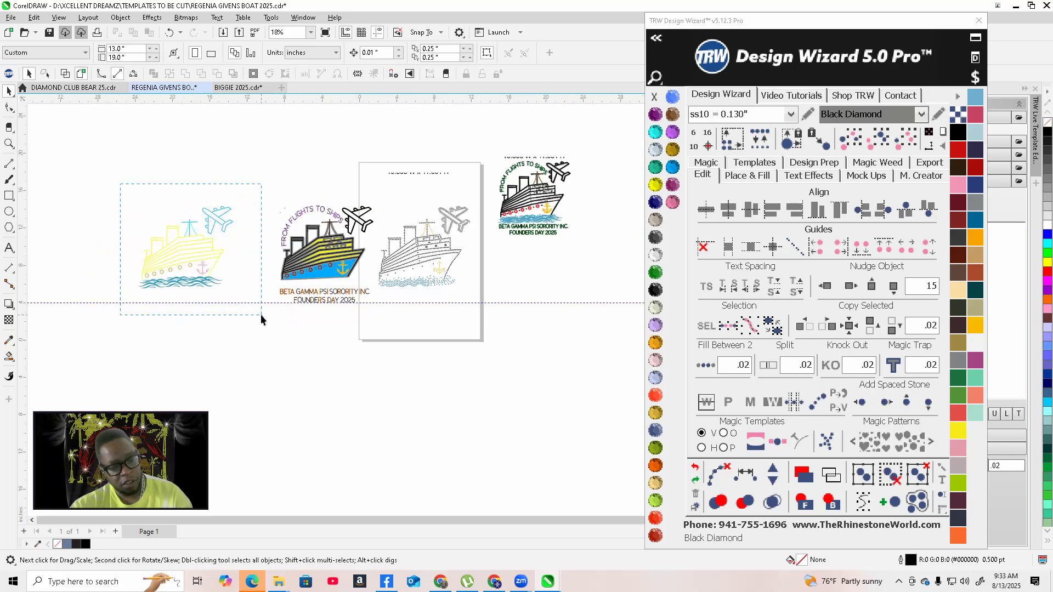
{"action": "left_click_drag", "start_coordinate": [261, 315], "coordinate": [261, 315]}
{"action": "left_click", "coordinate": [848, 286]}
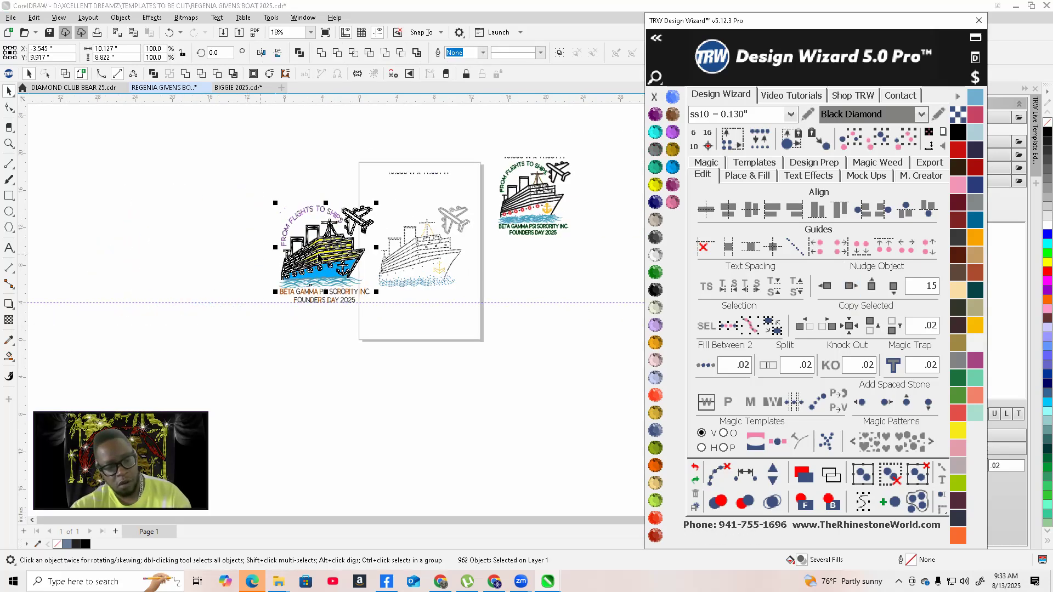
Select the black outline ship over the colour design and send it behind the rhinestones
{"action": "scroll", "coordinate": [323, 247], "scroll_direction": "up", "scroll_amount": 5}
{"action": "scroll", "coordinate": [254, 312], "scroll_direction": "up", "scroll_amount": 3}
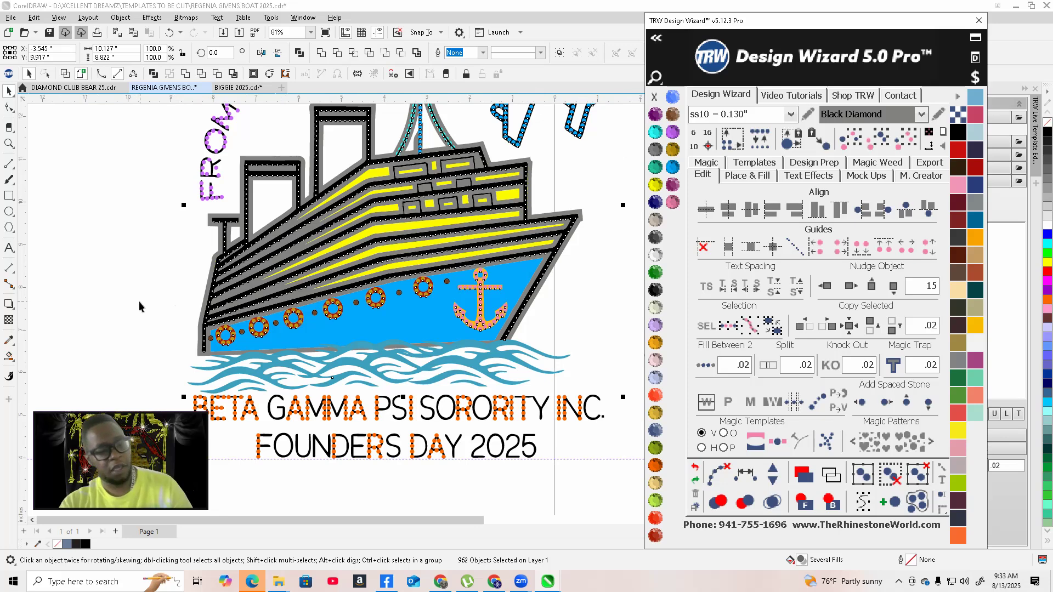
{"action": "left_click", "coordinate": [140, 301]}
{"action": "scroll", "coordinate": [216, 344], "scroll_direction": "down", "scroll_amount": 2}
{"action": "scroll", "coordinate": [297, 272], "scroll_direction": "up", "scroll_amount": 3}
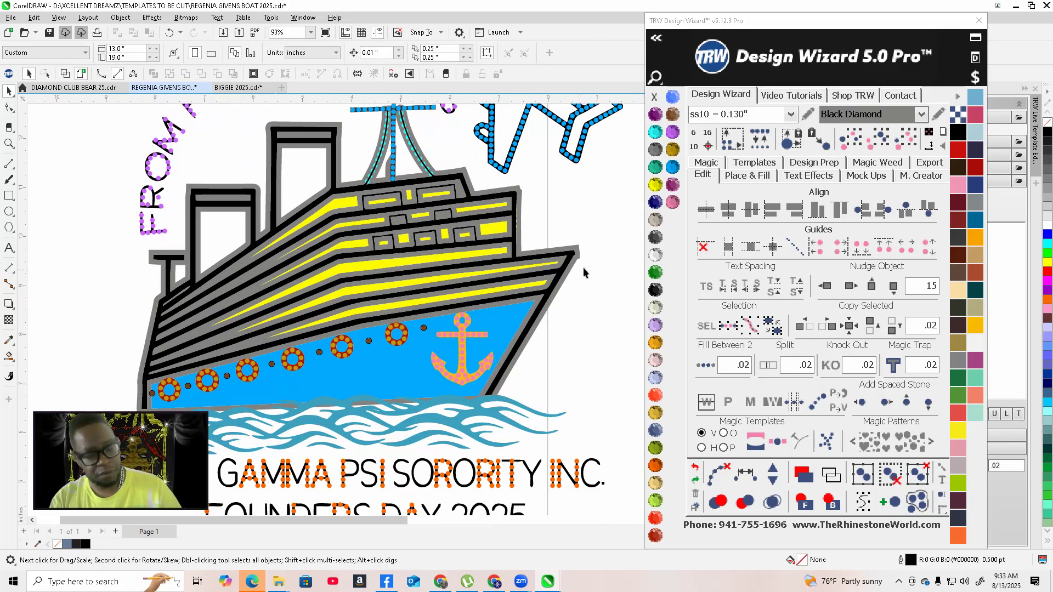
{"action": "scroll", "coordinate": [583, 263], "scroll_direction": "up", "scroll_amount": 5}
{"action": "left_click", "coordinate": [577, 225]}
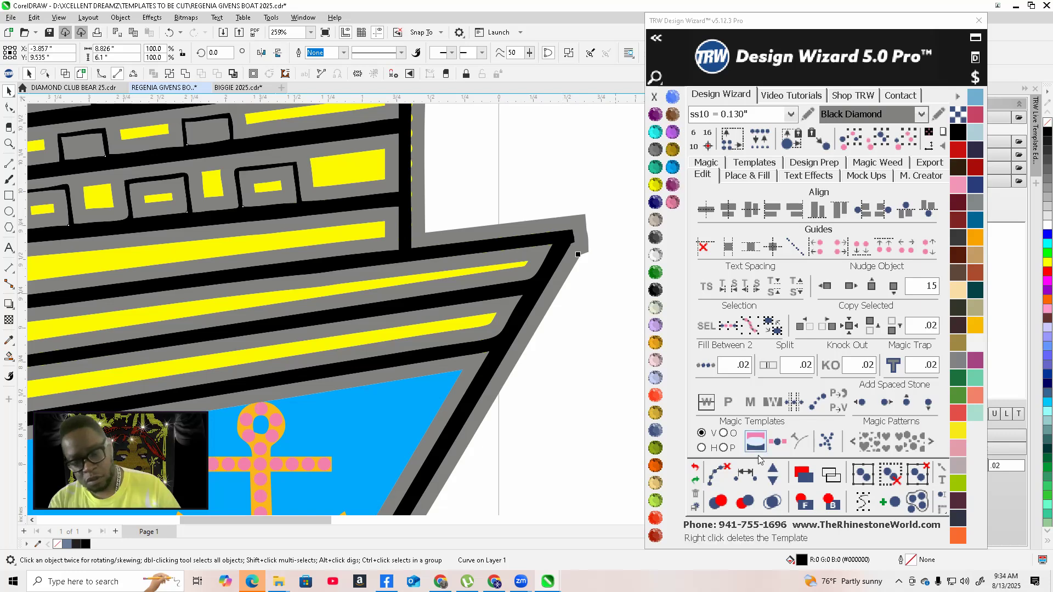
{"action": "left_click", "coordinate": [823, 502]}
Nudge the black outline ship left, clear of the colour design
{"action": "scroll", "coordinate": [524, 318], "scroll_direction": "down", "scroll_amount": 9}
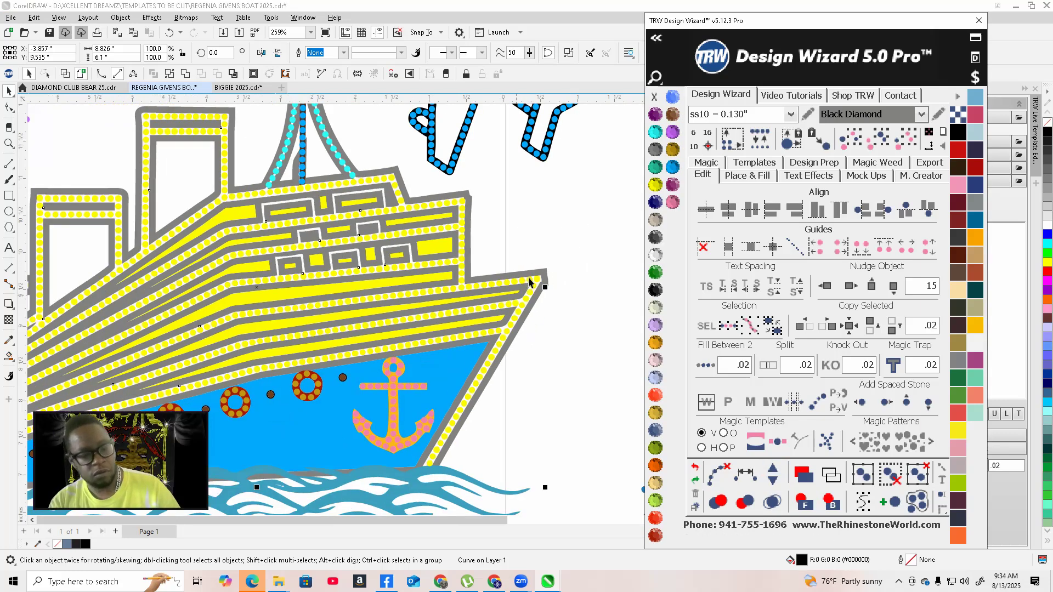
{"action": "left_click", "coordinate": [825, 286]}
{"action": "scroll", "coordinate": [550, 262], "scroll_direction": "up", "scroll_amount": 1}
{"action": "scroll", "coordinate": [548, 262], "scroll_direction": "up", "scroll_amount": 7}
{"action": "scroll", "coordinate": [582, 285], "scroll_direction": "down", "scroll_amount": 3}
{"action": "scroll", "coordinate": [522, 261], "scroll_direction": "down", "scroll_amount": 2}
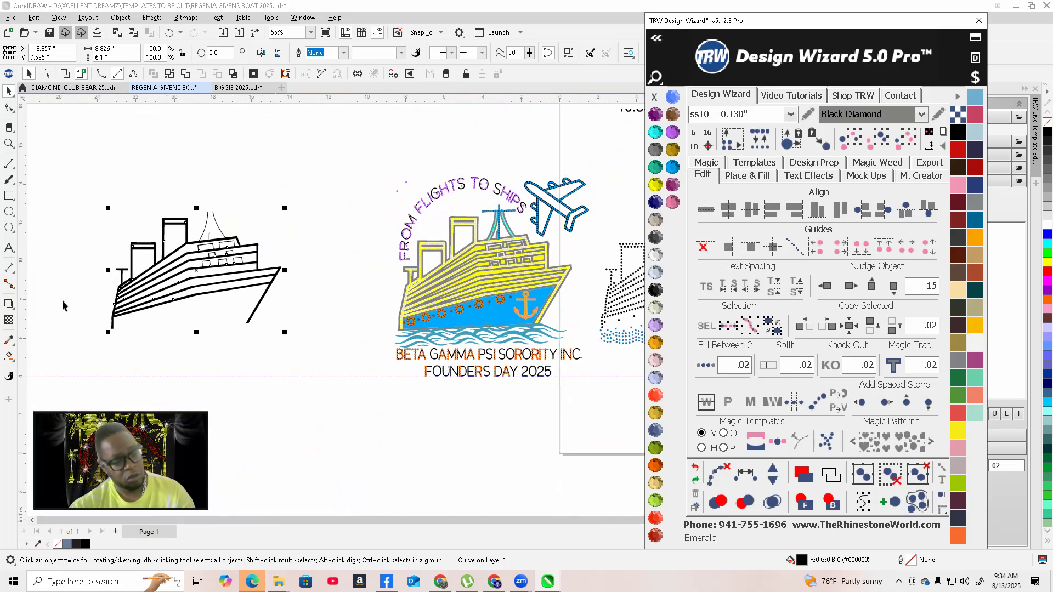
Select the whole colour design and create a Quick Proof mockup on the Womens Burn-Out Shirt Front
{"action": "left_click", "coordinate": [337, 284]}
{"action": "scroll", "coordinate": [176, 347], "scroll_direction": "down", "scroll_amount": 3}
{"action": "scroll", "coordinate": [225, 368], "scroll_direction": "up", "scroll_amount": 3}
{"action": "scroll", "coordinate": [323, 357], "scroll_direction": "up", "scroll_amount": 4}
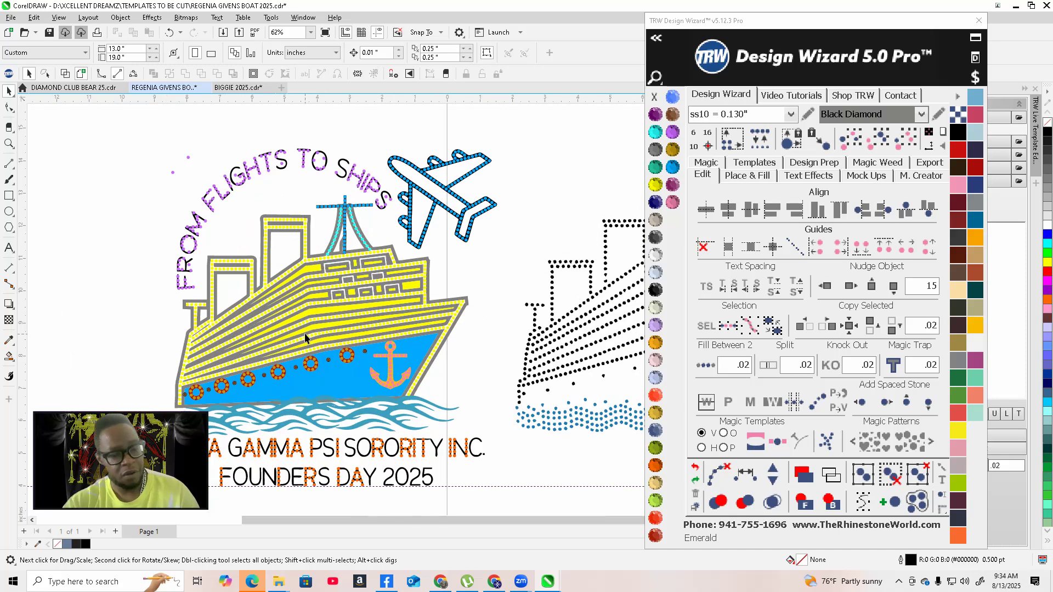
{"action": "scroll", "coordinate": [394, 263], "scroll_direction": "down", "scroll_amount": 2}
{"action": "scroll", "coordinate": [387, 248], "scroll_direction": "down", "scroll_amount": 3}
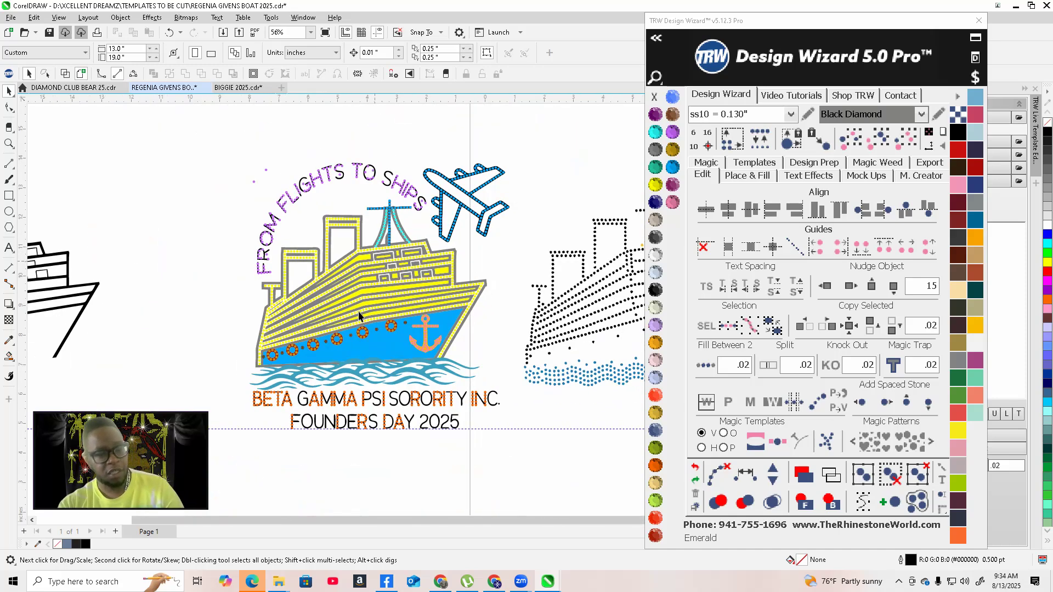
{"action": "left_click_drag", "start_coordinate": [256, 176], "coordinate": [464, 422]}
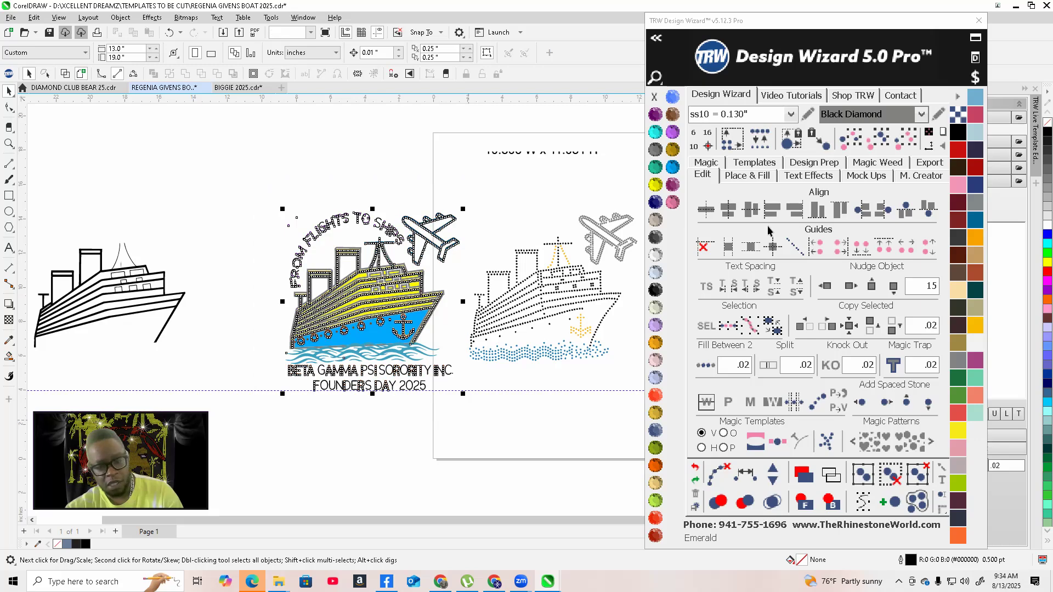
{"action": "left_click", "coordinate": [875, 177]}
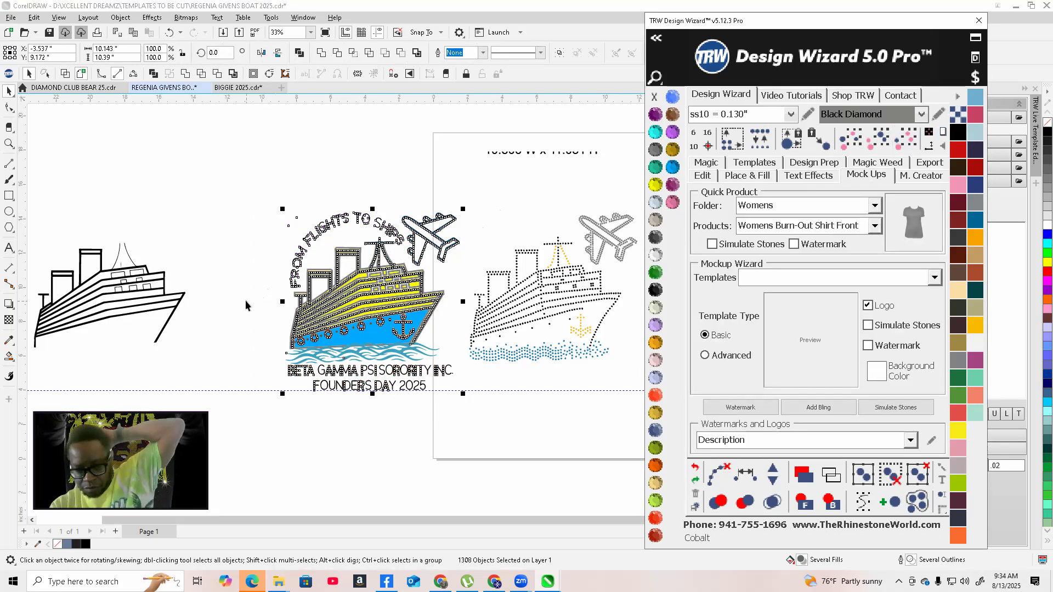
{"action": "left_click", "coordinate": [923, 233]}
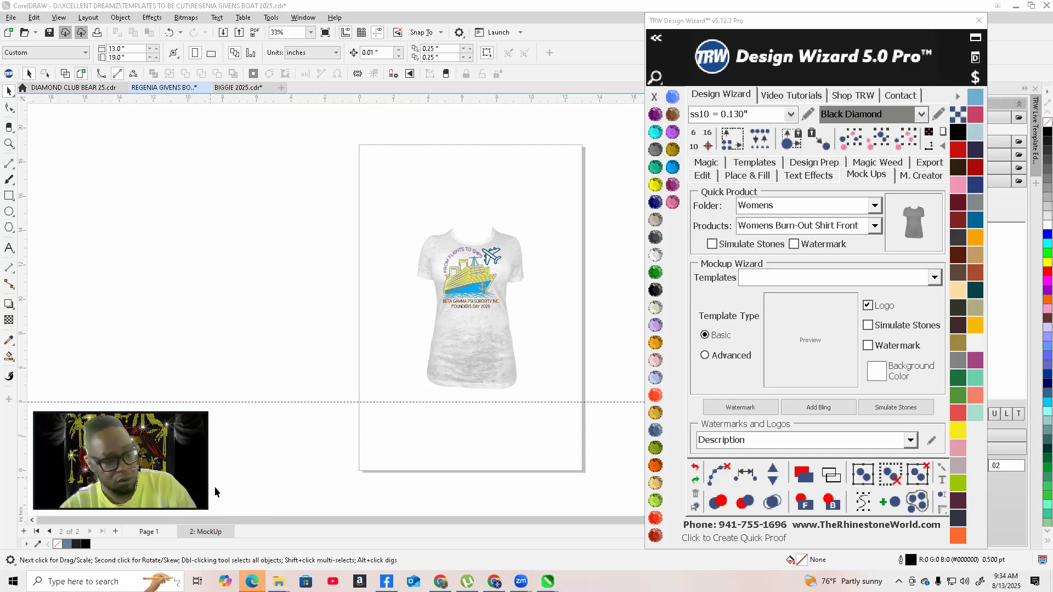
Select the rhinestone template on page 1 and create a Quick Proof shirt mockup of it
{"action": "left_click", "coordinate": [152, 532]}
{"action": "left_click_drag", "start_coordinate": [391, 200], "coordinate": [579, 393]}
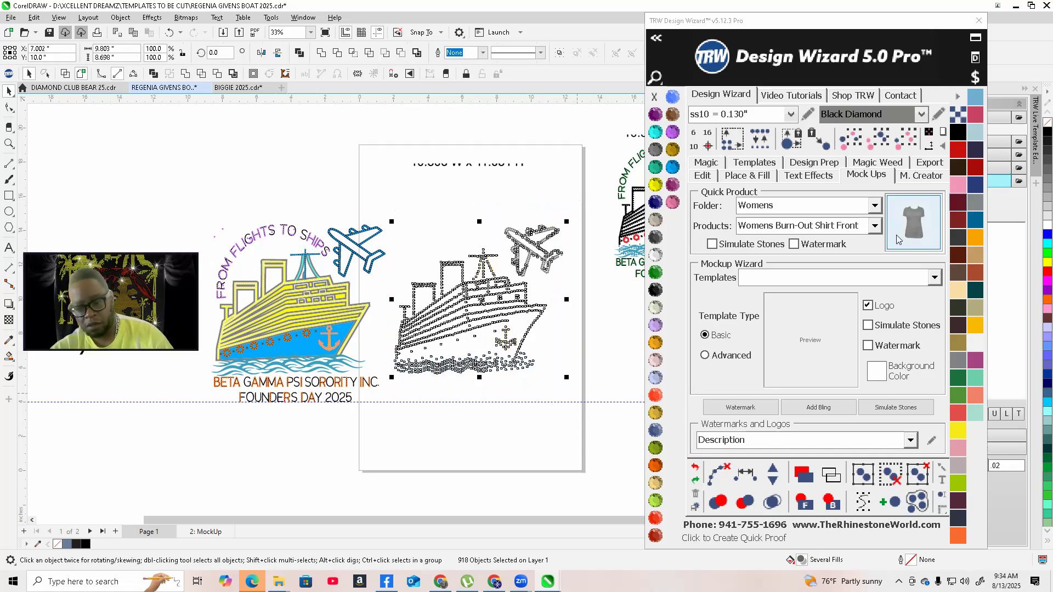
{"action": "left_click", "coordinate": [911, 228]}
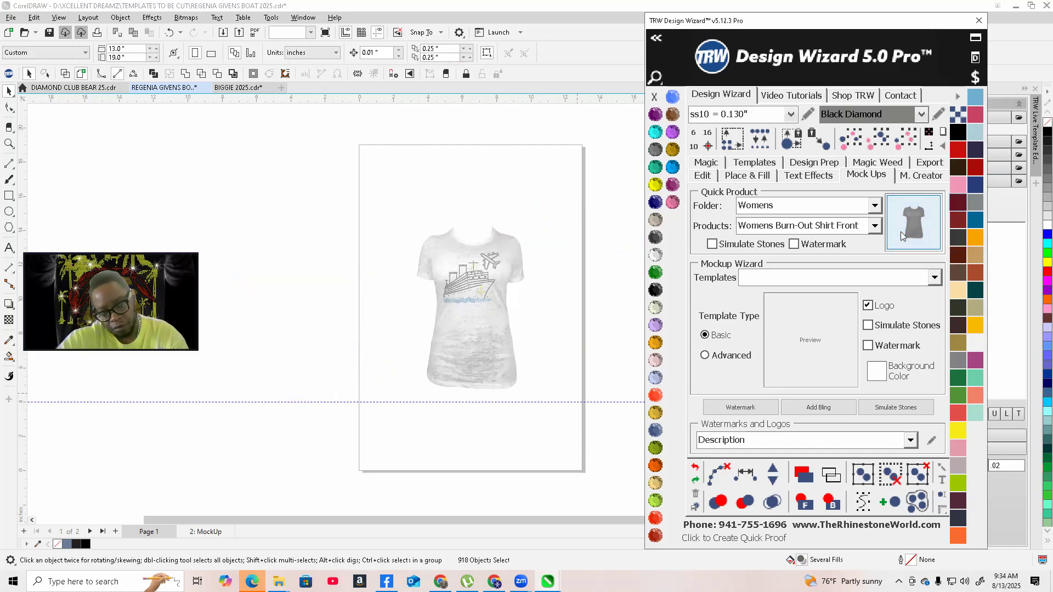
Examine the rhinestone template on the shirt mockup up close
{"action": "scroll", "coordinate": [492, 290], "scroll_direction": "up", "scroll_amount": 1}
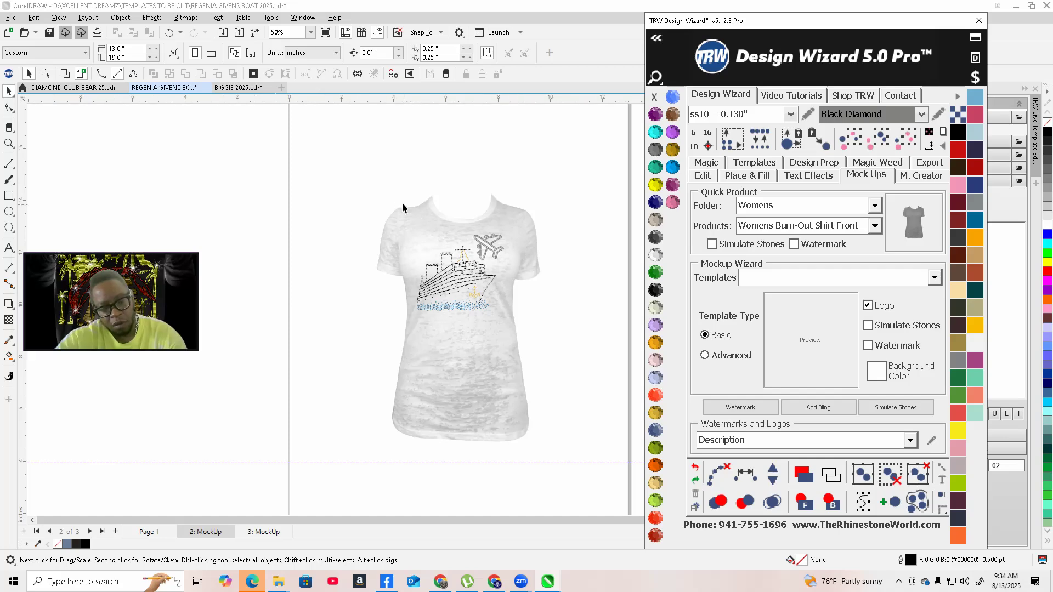
{"action": "scroll", "coordinate": [548, 291], "scroll_direction": "up", "scroll_amount": 1}
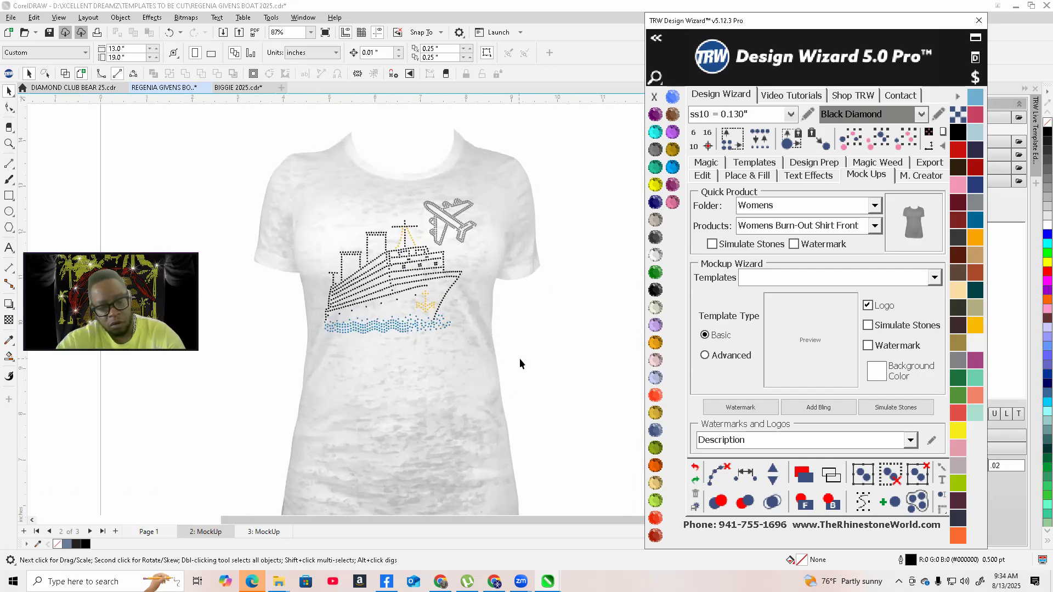
{"action": "key", "text": "ctrl+a"}
{"action": "scroll", "coordinate": [388, 263], "scroll_direction": "up", "scroll_amount": 2}
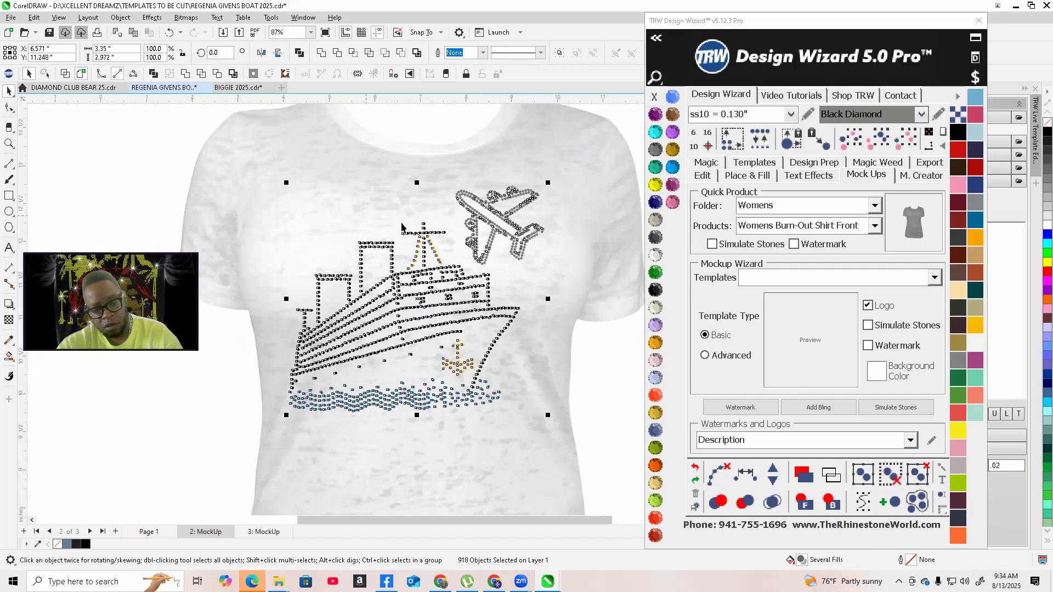
{"action": "scroll", "coordinate": [392, 311], "scroll_direction": "up", "scroll_amount": 1}
{"action": "scroll", "coordinate": [495, 366], "scroll_direction": "down", "scroll_amount": 4}
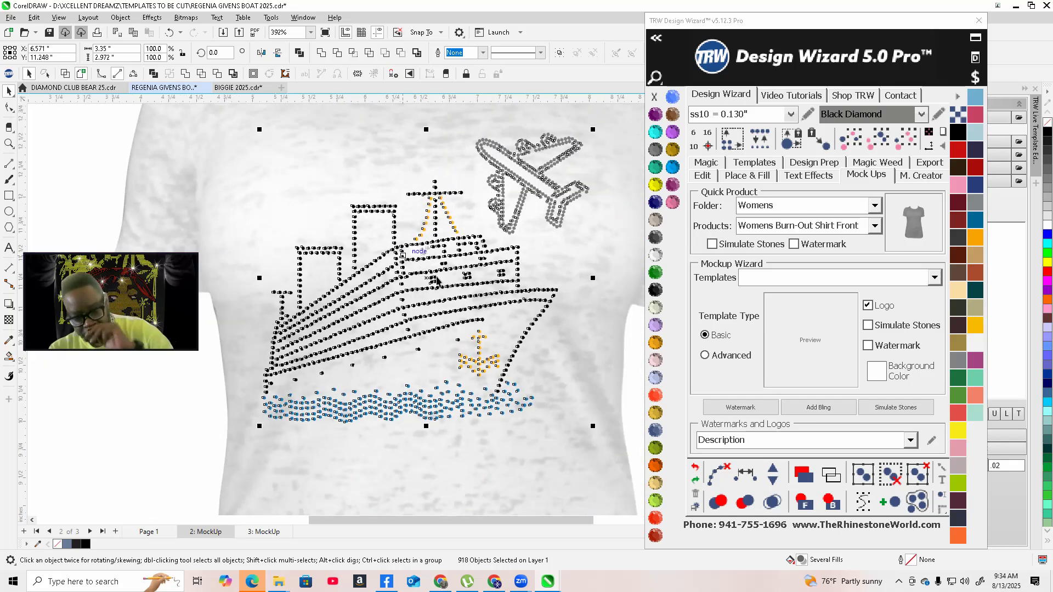
{"action": "scroll", "coordinate": [495, 366], "scroll_direction": "down", "scroll_amount": 1}
Select the rhinestone template on page 1 and preview its stone rendering
{"action": "left_click_drag", "start_coordinate": [407, 159], "coordinate": [809, 386]}
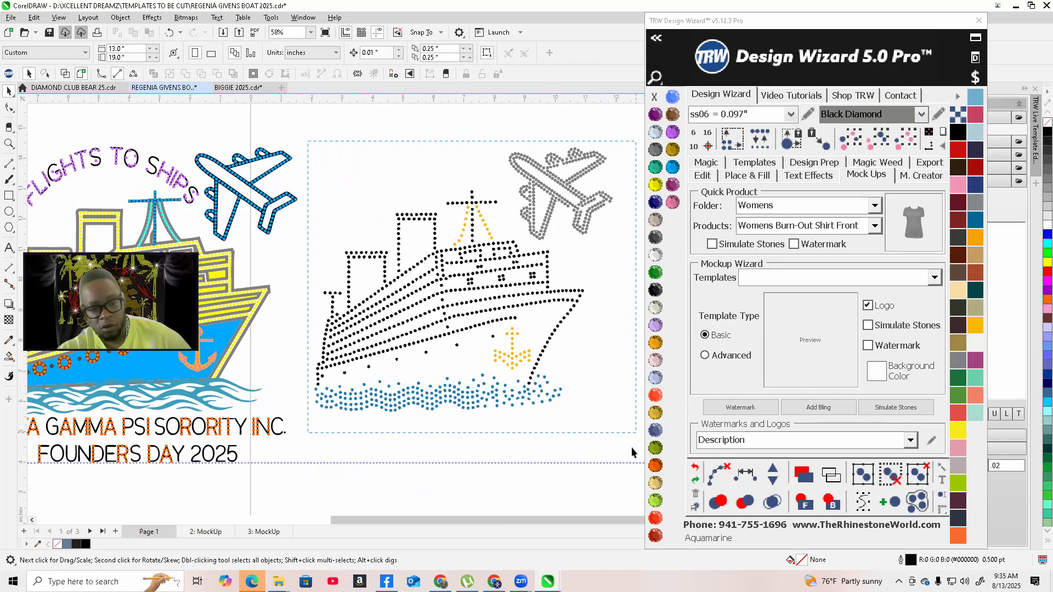
{"action": "left_click_drag", "start_coordinate": [632, 452], "coordinate": [631, 452]}
{"action": "left_click", "coordinate": [759, 138]}
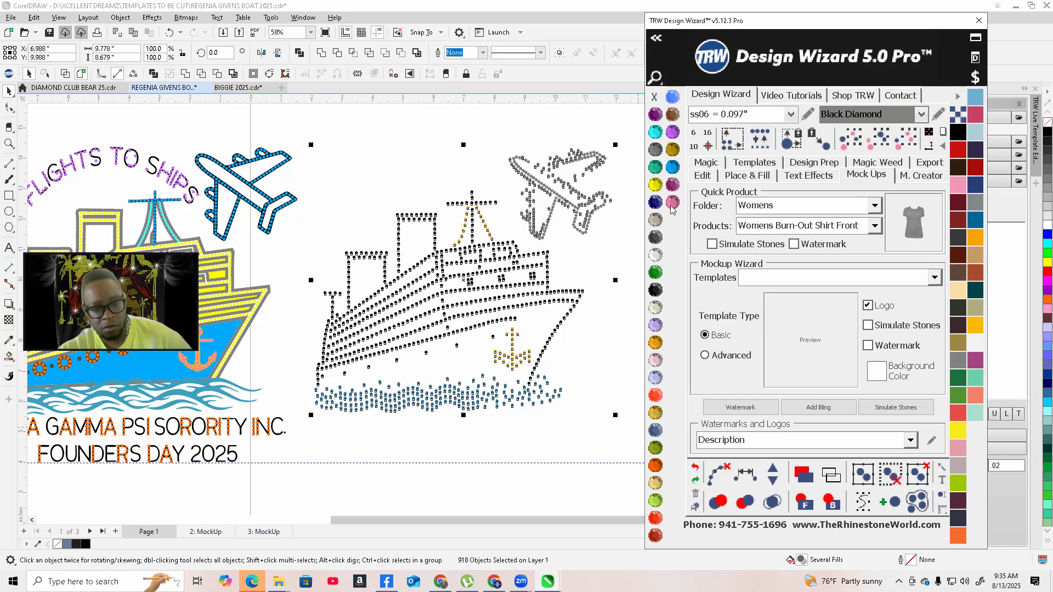
{"action": "left_click", "coordinate": [586, 280]}
{"action": "scroll", "coordinate": [575, 246], "scroll_direction": "down", "scroll_amount": 2}
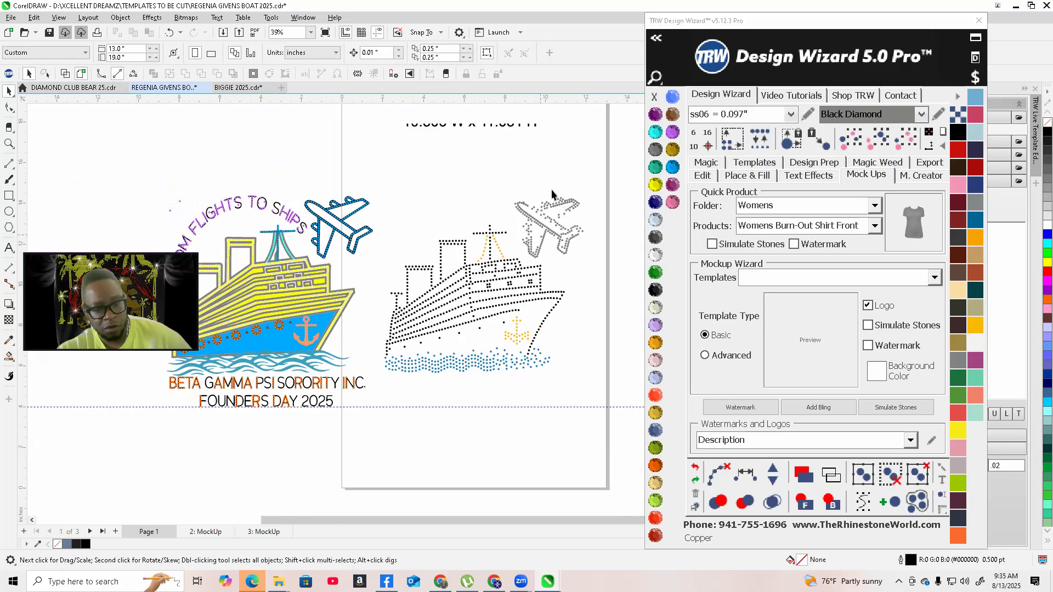
Select stones by colour and generate a Simulate Stones mockup of the design
{"action": "scroll", "coordinate": [567, 208], "scroll_direction": "up", "scroll_amount": 2}
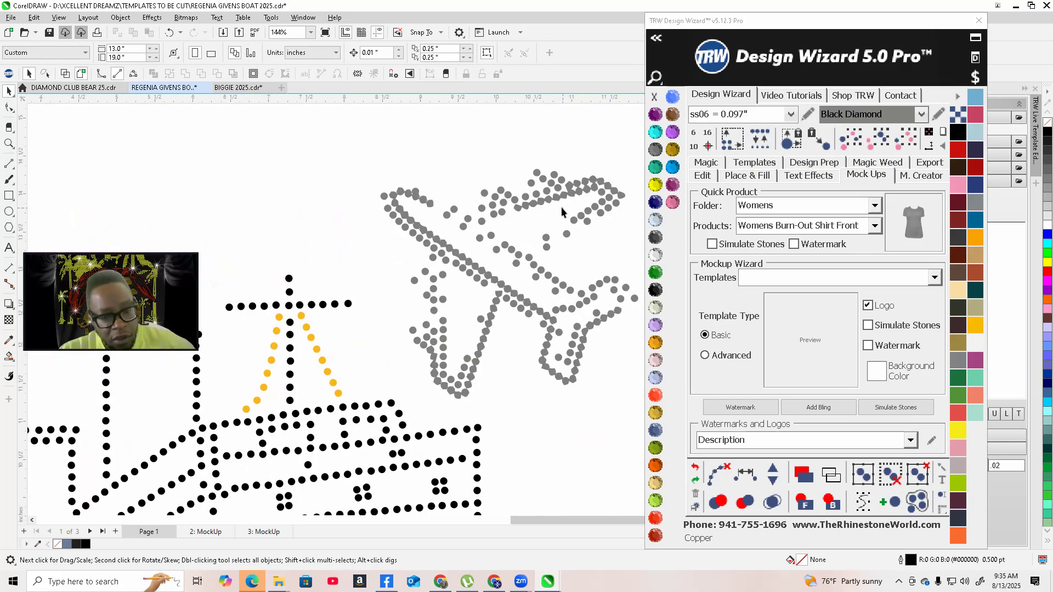
{"action": "scroll", "coordinate": [561, 206], "scroll_direction": "up", "scroll_amount": 3}
{"action": "scroll", "coordinate": [479, 221], "scroll_direction": "down", "scroll_amount": 2}
{"action": "scroll", "coordinate": [299, 227], "scroll_direction": "up", "scroll_amount": 2}
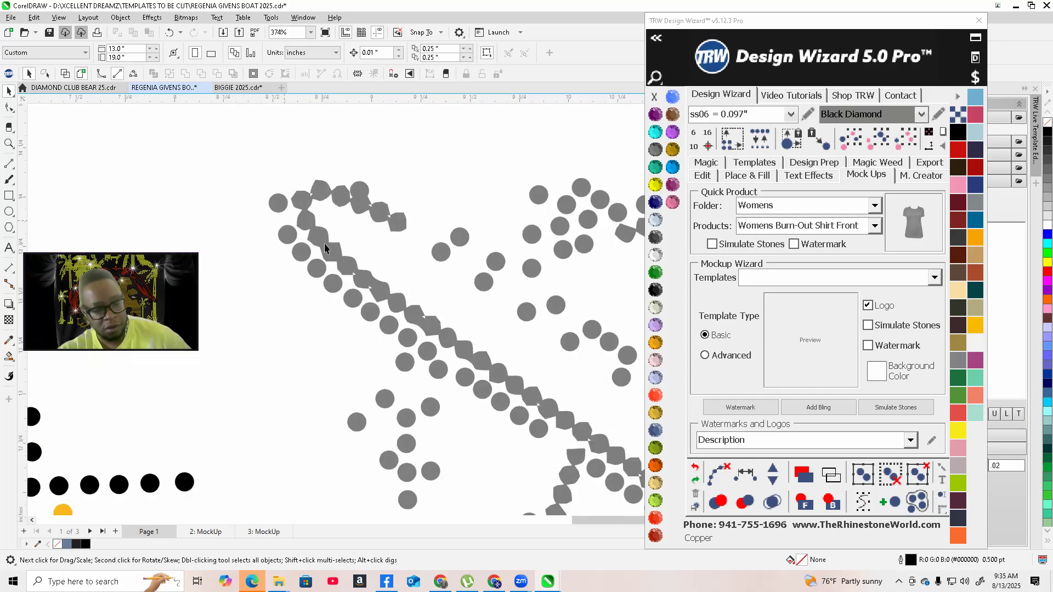
{"action": "scroll", "coordinate": [319, 249], "scroll_direction": "up", "scroll_amount": 2}
{"action": "left_click", "coordinate": [387, 278]}
{"action": "scroll", "coordinate": [389, 279], "scroll_direction": "down", "scroll_amount": 1}
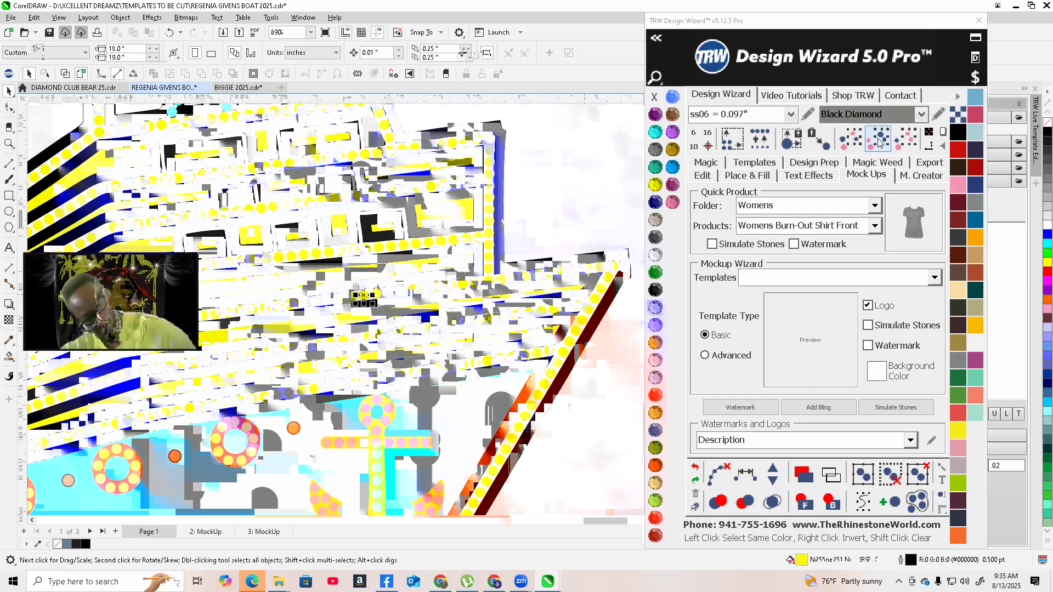
{"action": "left_click", "coordinate": [849, 145]}
{"action": "left_click", "coordinate": [896, 406]}
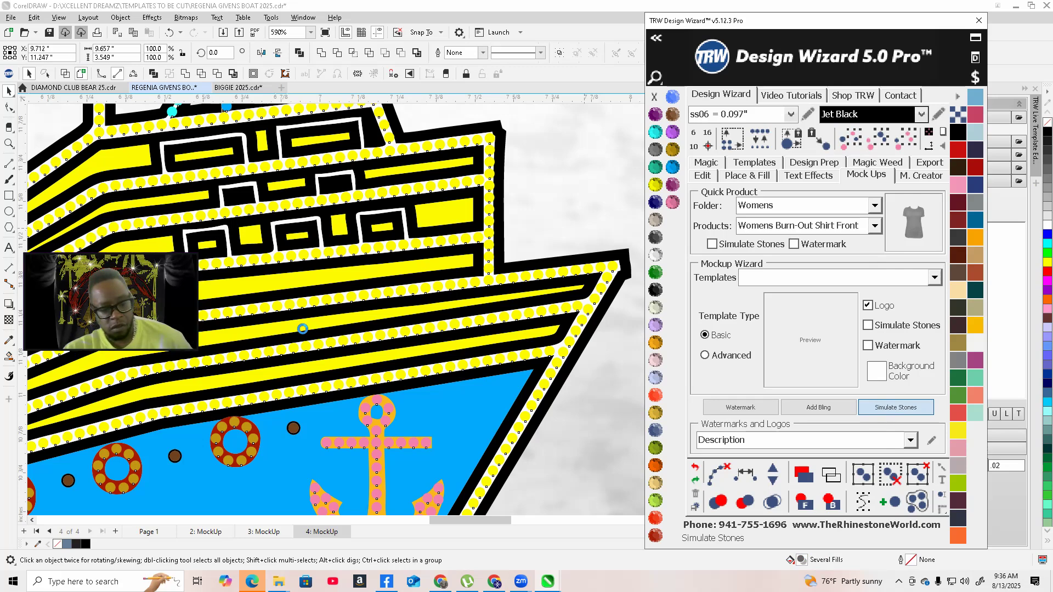
Select the yellow deck stones on the simulated mockup and recolour them
{"action": "scroll", "coordinate": [303, 329], "scroll_direction": "up", "scroll_amount": 2}
{"action": "scroll", "coordinate": [302, 329], "scroll_direction": "down", "scroll_amount": 6}
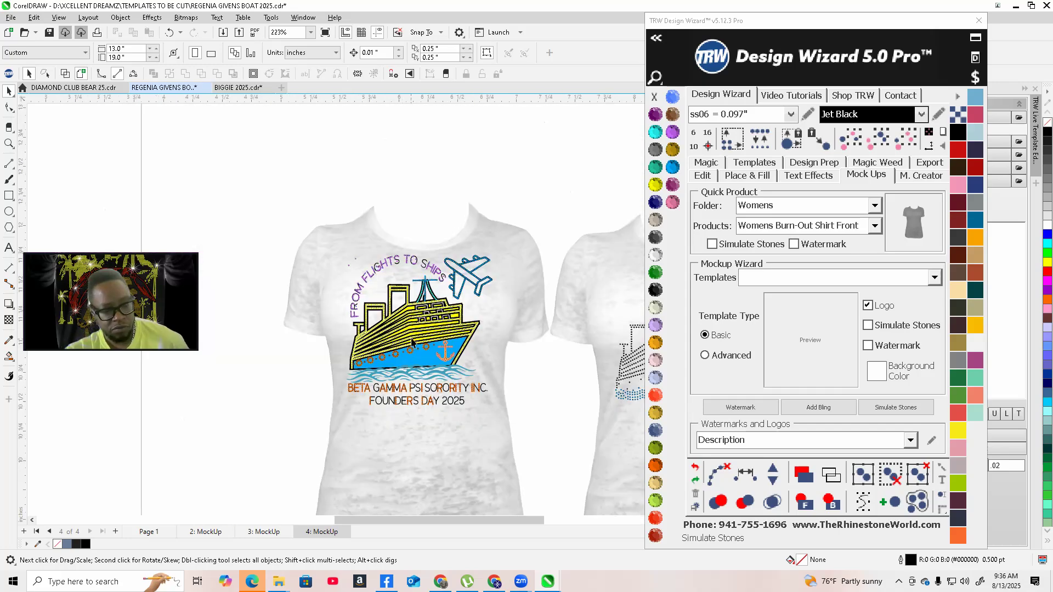
{"action": "scroll", "coordinate": [386, 327], "scroll_direction": "up", "scroll_amount": 2}
{"action": "scroll", "coordinate": [395, 377], "scroll_direction": "up", "scroll_amount": 4}
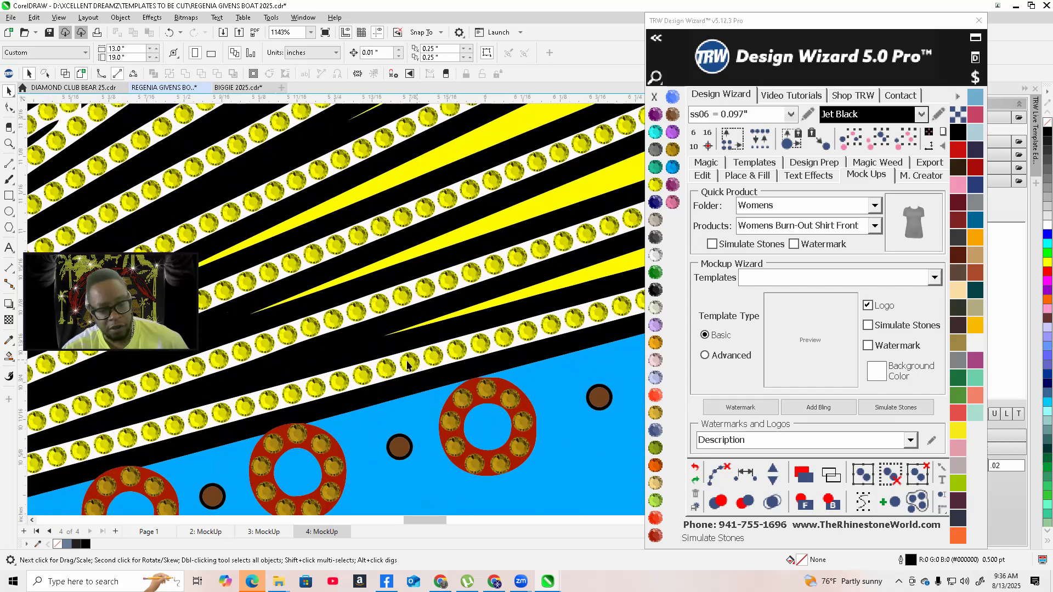
{"action": "left_click", "coordinate": [412, 361]}
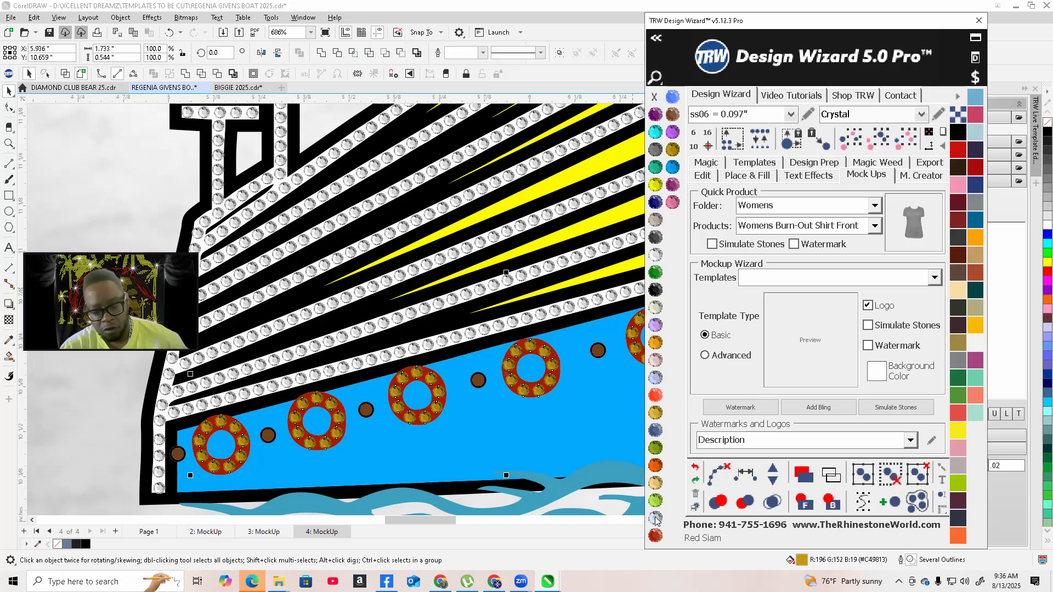
{"action": "left_click", "coordinate": [655, 519]}
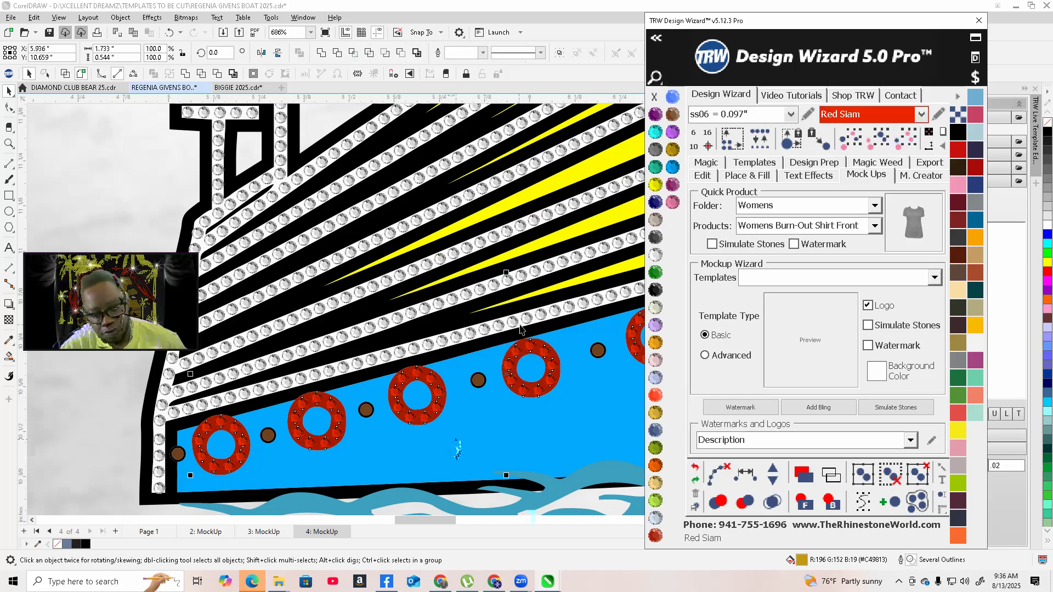
Select the anchor's stones on the mockup and recolour them Topaz
{"action": "scroll", "coordinate": [521, 329], "scroll_direction": "down", "scroll_amount": 2}
{"action": "left_click", "coordinate": [494, 250]}
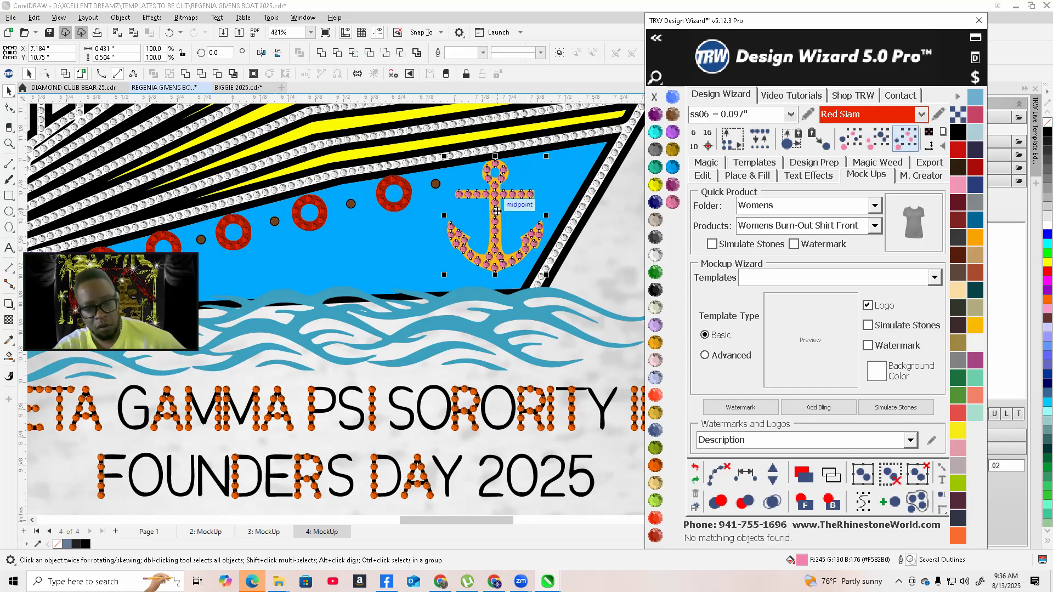
{"action": "right_click", "coordinate": [497, 214]}
{"action": "left_click", "coordinate": [535, 279]}
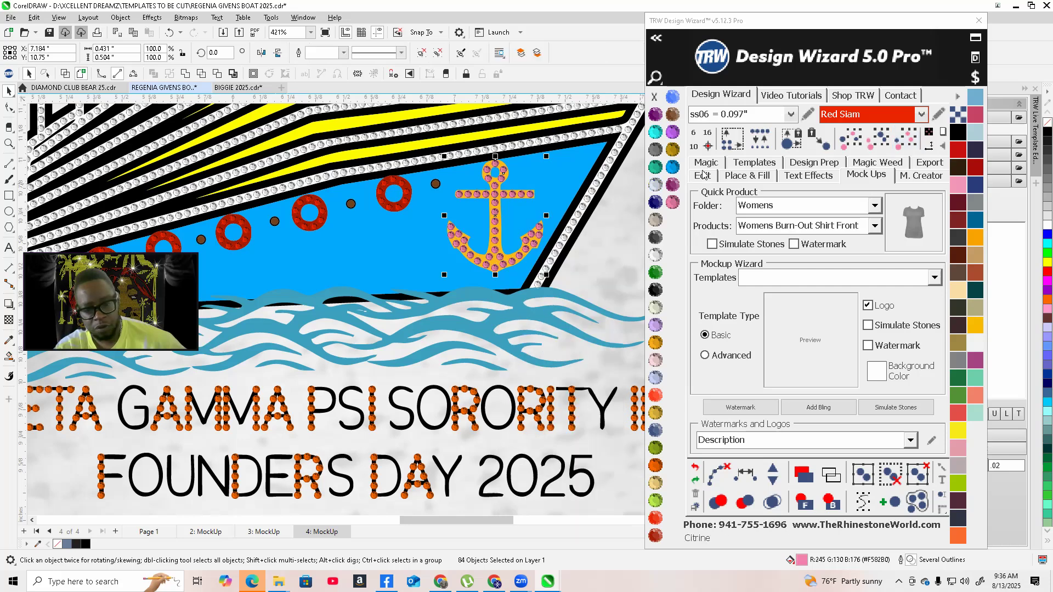
{"action": "left_click", "coordinate": [673, 150]}
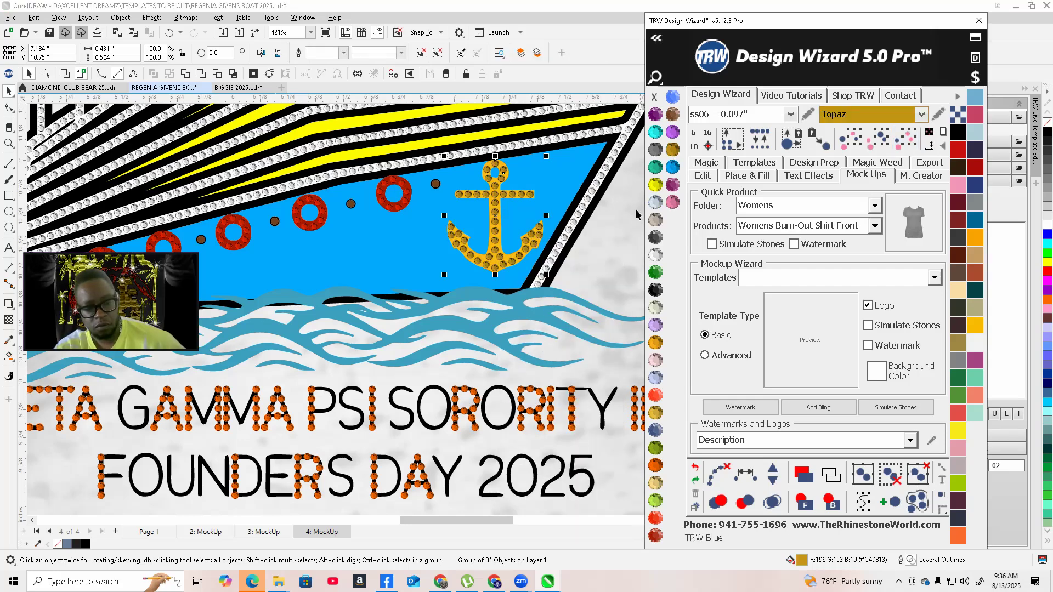
Select the sorority text stones on the mockup and group them together
{"action": "left_click", "coordinate": [905, 138]}
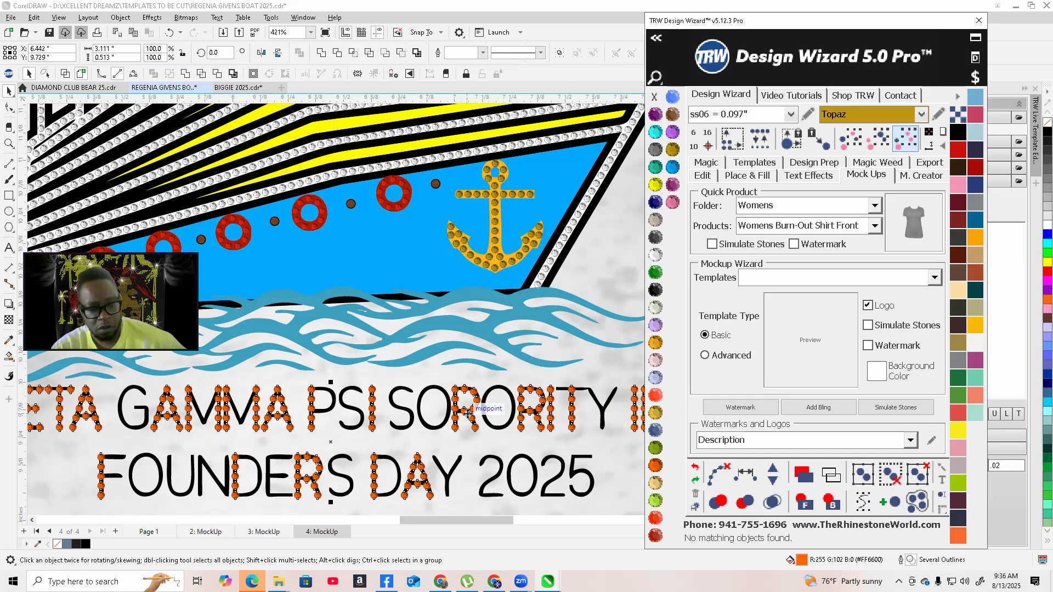
{"action": "right_click", "coordinate": [467, 413]}
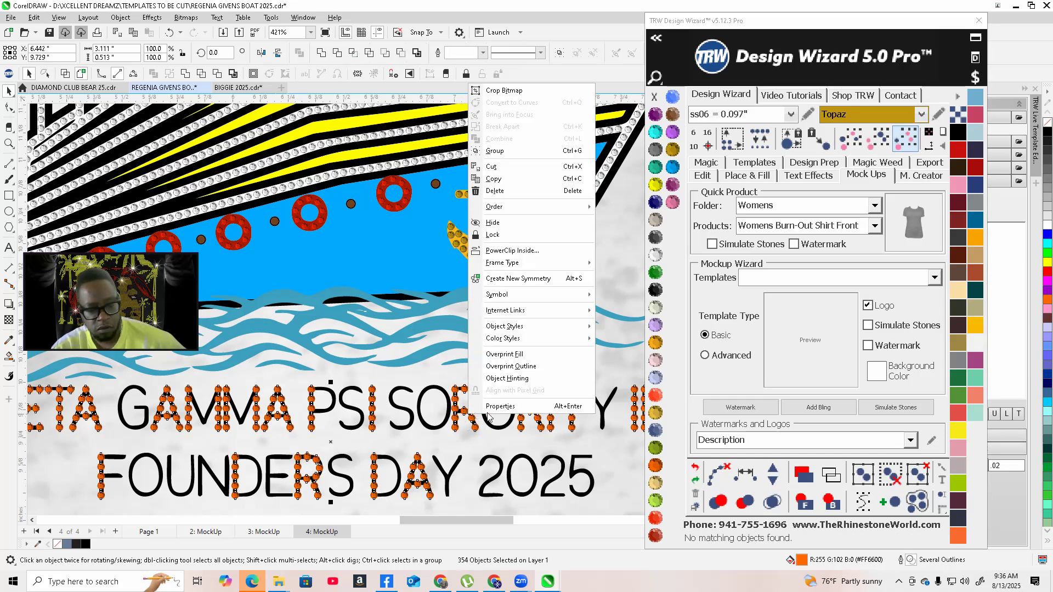
{"action": "left_click", "coordinate": [495, 151]}
Select both shirt mockups and recolour the shirts Cobalt
{"action": "scroll", "coordinate": [360, 456], "scroll_direction": "down", "scroll_amount": 3}
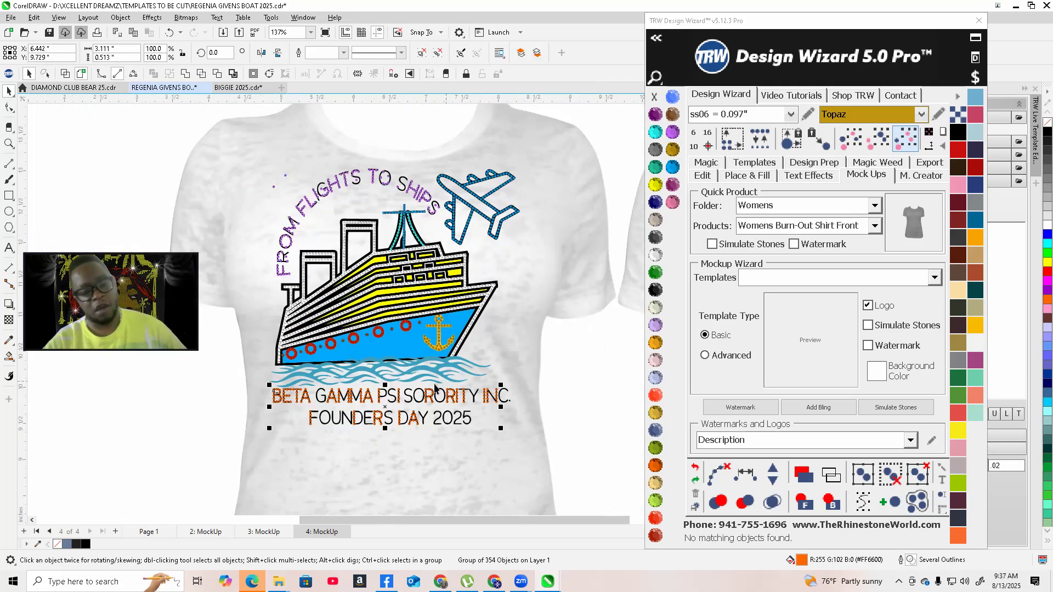
{"action": "scroll", "coordinate": [422, 378], "scroll_direction": "down", "scroll_amount": 2}
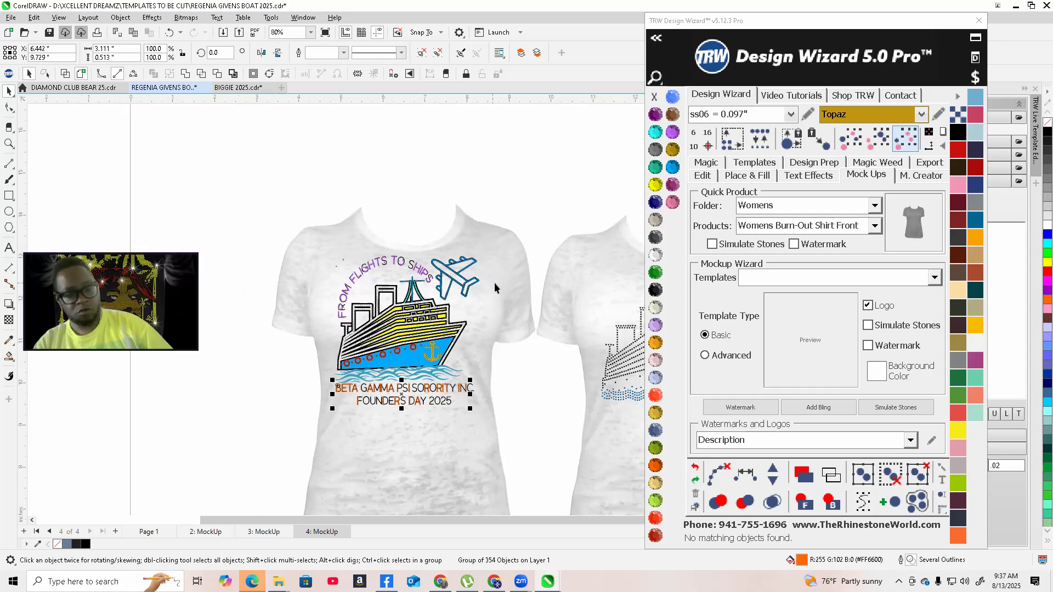
{"action": "left_click", "coordinate": [495, 284]}
{"action": "scroll", "coordinate": [587, 299], "scroll_direction": "down", "scroll_amount": 1}
{"action": "left_click", "coordinate": [589, 295], "text": "shift"}
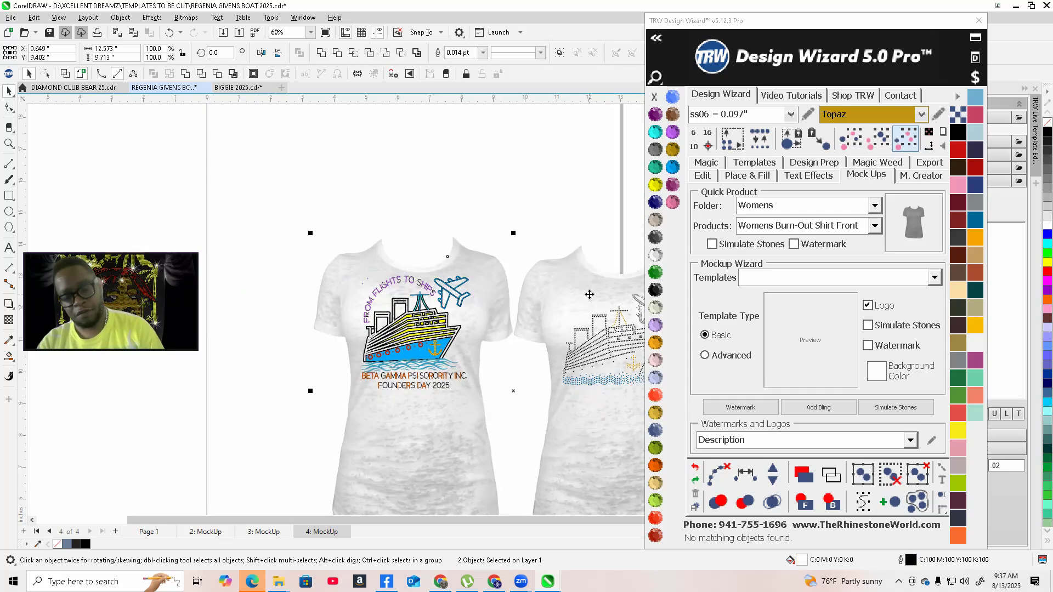
{"action": "left_click_drag", "start_coordinate": [589, 296], "coordinate": [584, 278]}
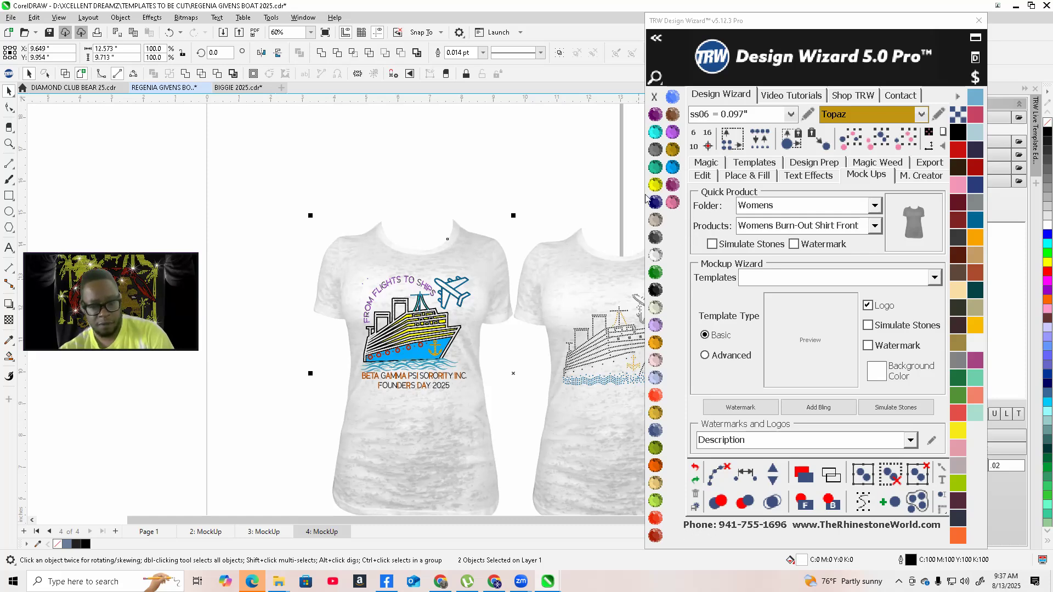
{"action": "left_click", "coordinate": [661, 203]}
{"action": "left_click", "coordinate": [661, 204]}
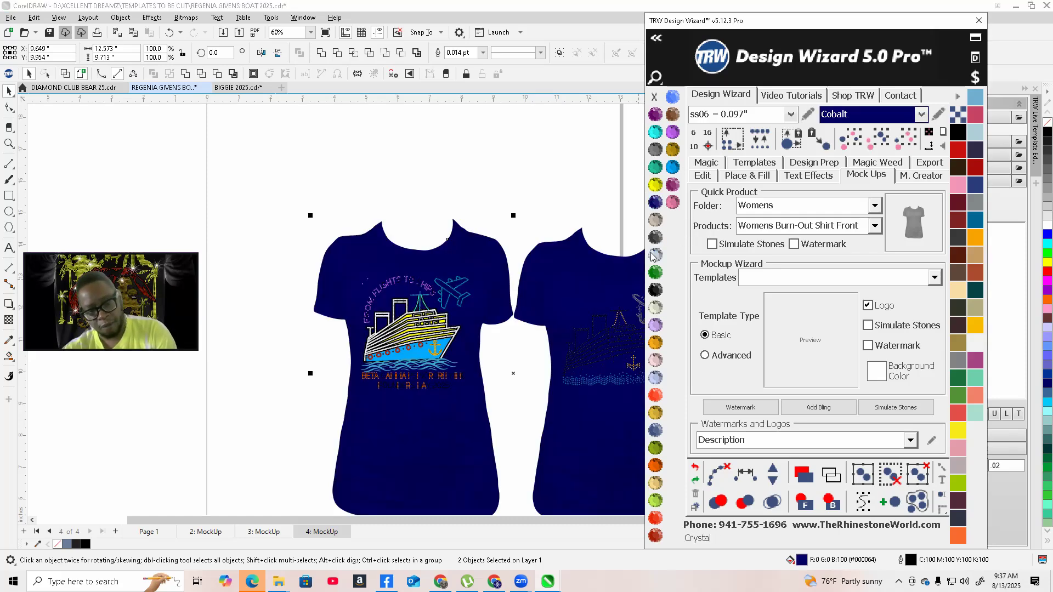
Select the stones on the second shirt mockup by colour and recolour them Crystal
{"action": "scroll", "coordinate": [450, 335], "scroll_direction": "down", "scroll_amount": 1}
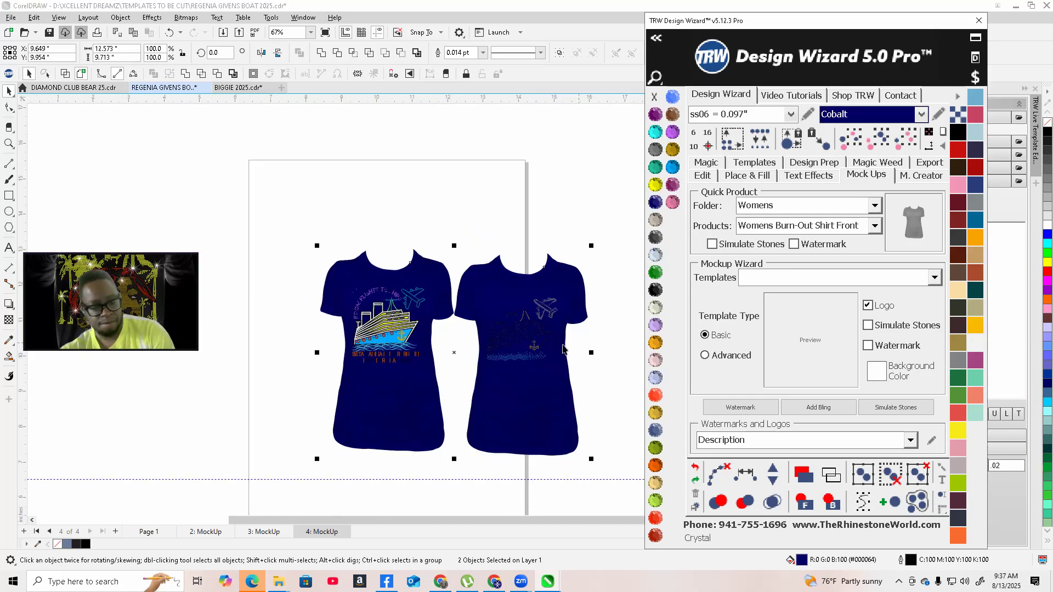
{"action": "scroll", "coordinate": [582, 351], "scroll_direction": "up", "scroll_amount": 2}
{"action": "left_click", "coordinate": [438, 311]}
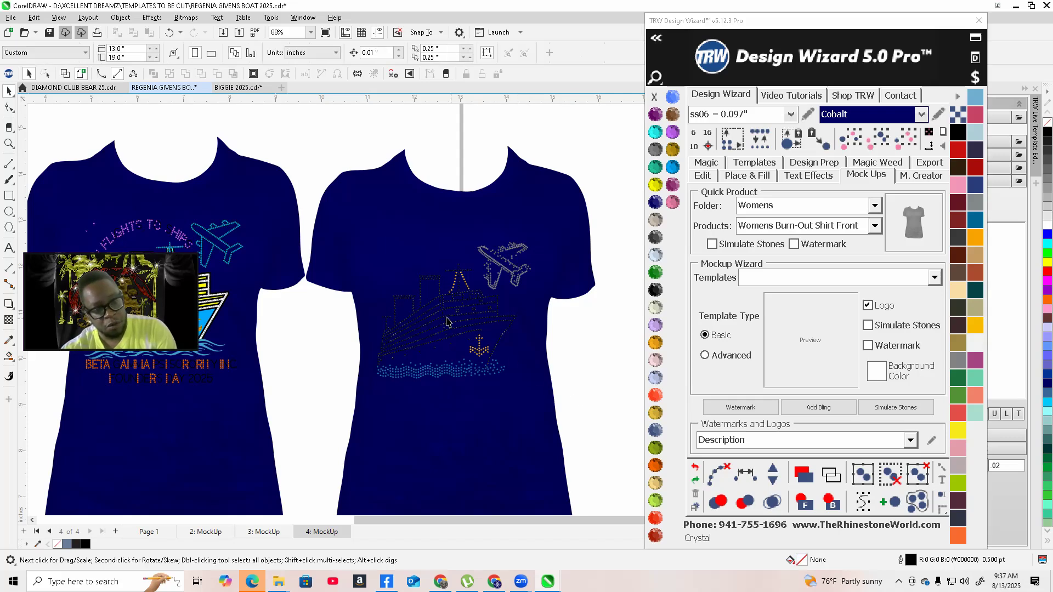
{"action": "left_click", "coordinate": [897, 143]}
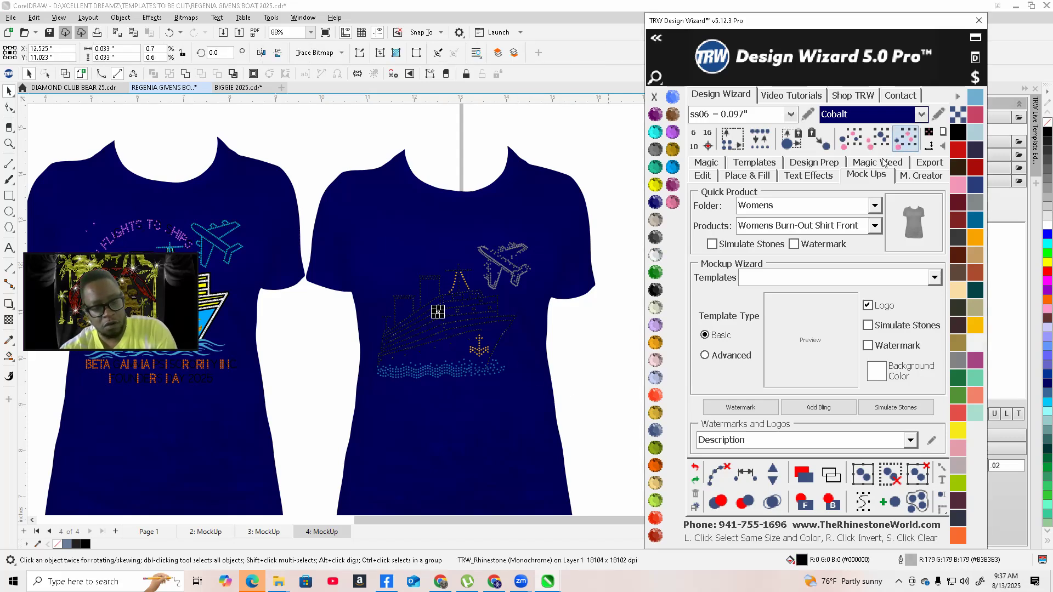
{"action": "left_click", "coordinate": [655, 254]}
{"action": "right_click", "coordinate": [444, 315]}
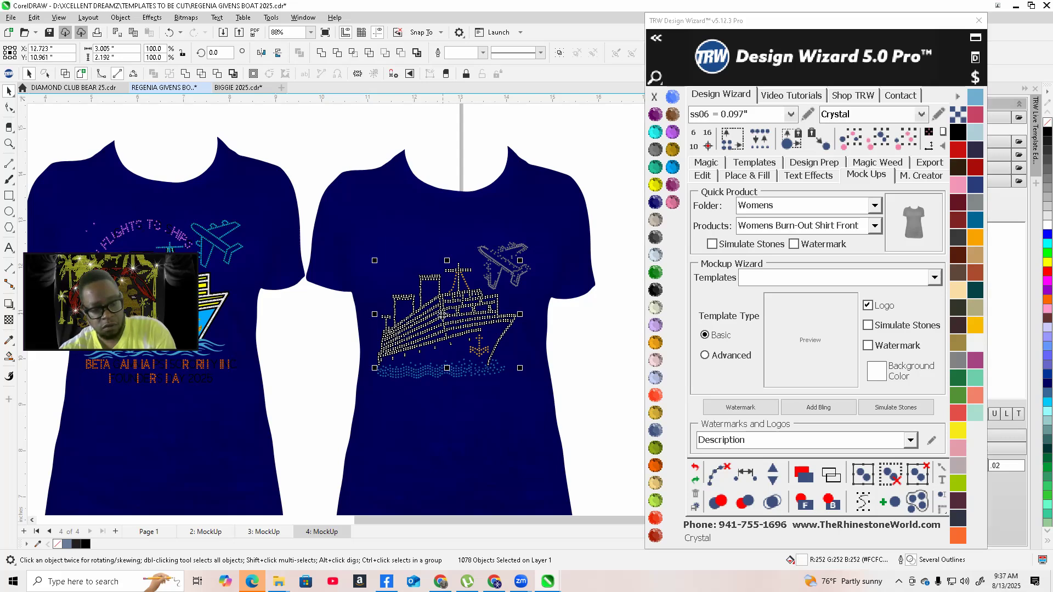
{"action": "left_click", "coordinate": [476, 307]}
{"action": "left_click", "coordinate": [585, 395]}
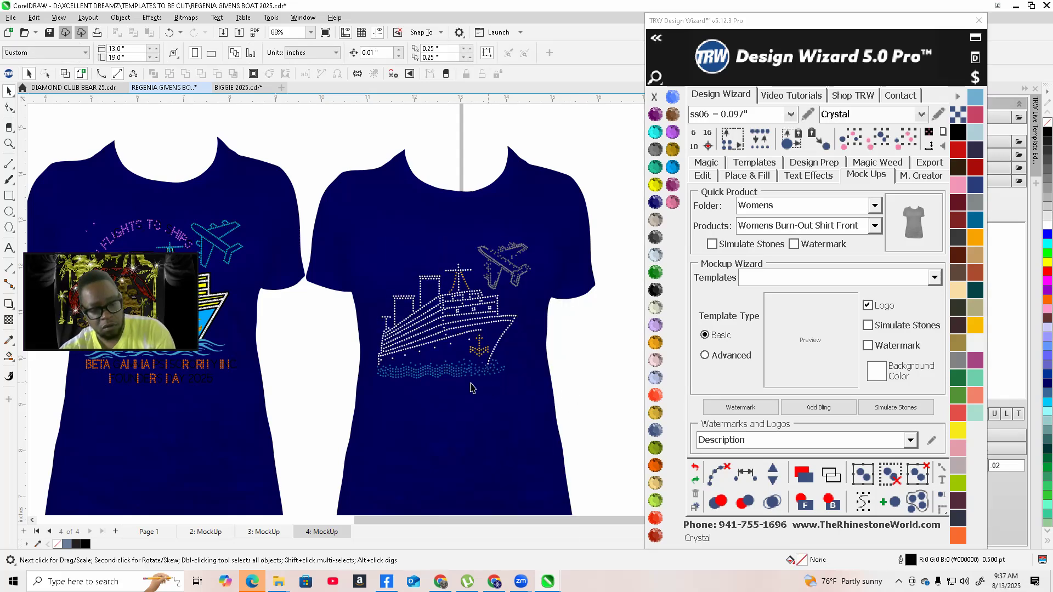
Select the airplane's stones on the second mockup and recolour them Citrine
{"action": "left_click", "coordinate": [502, 273]}
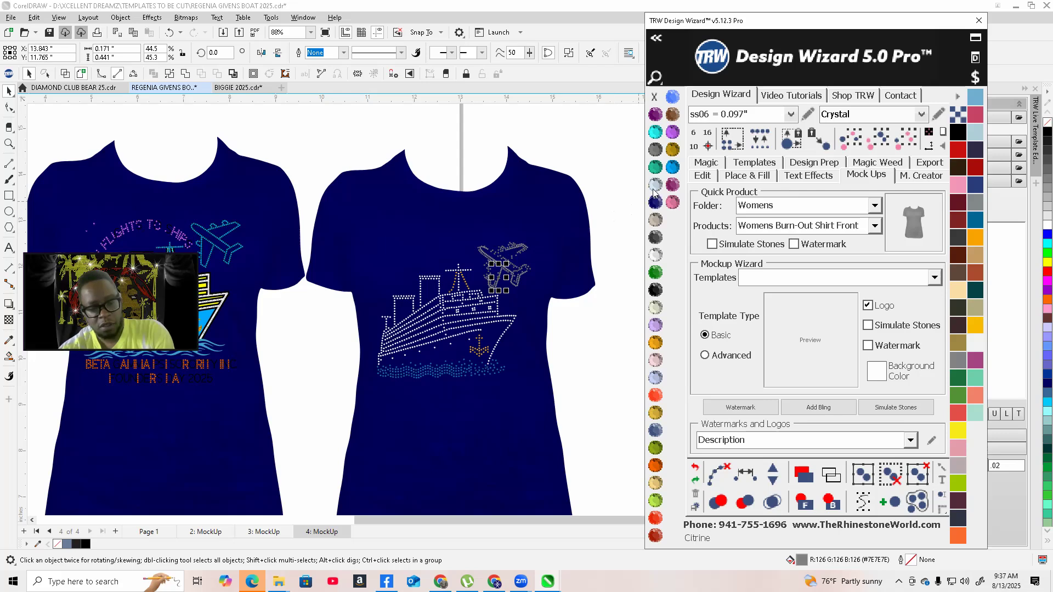
{"action": "left_click", "coordinate": [517, 281]}
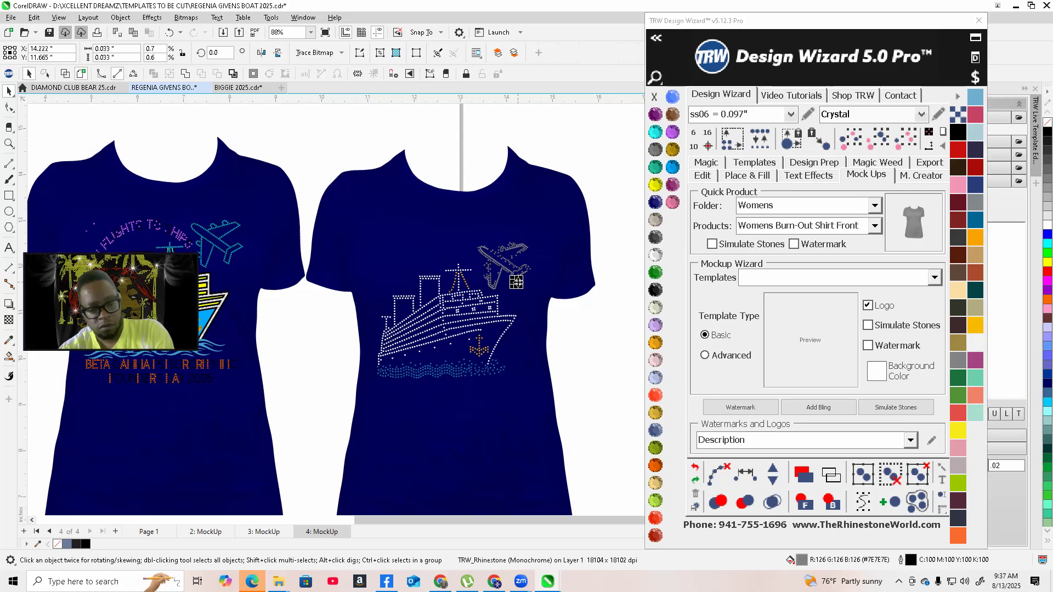
{"action": "left_click", "coordinate": [798, 143]}
{"action": "left_click", "coordinate": [655, 185]}
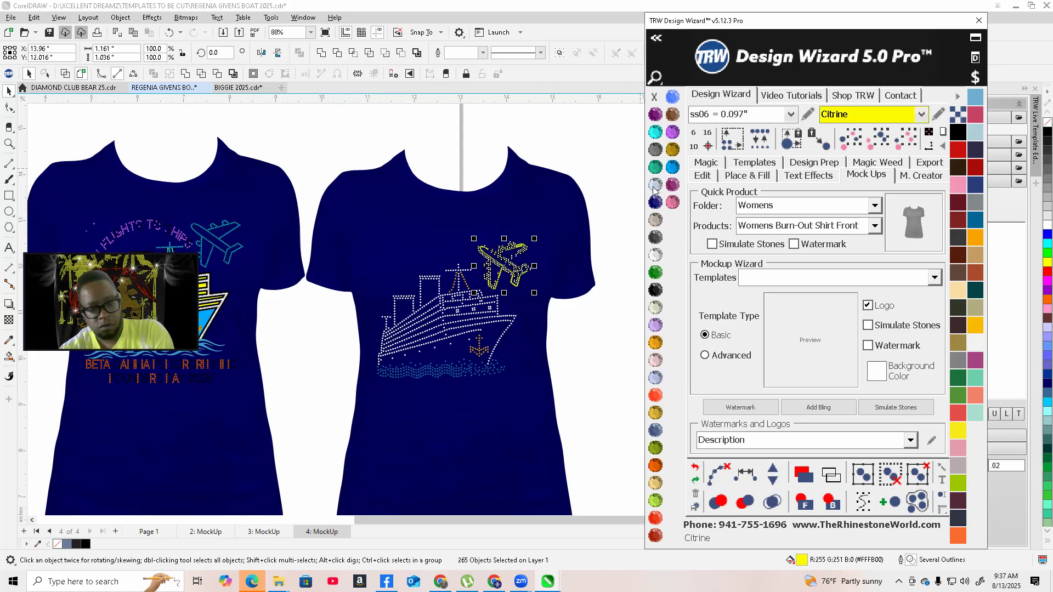
{"action": "left_click", "coordinate": [578, 389]}
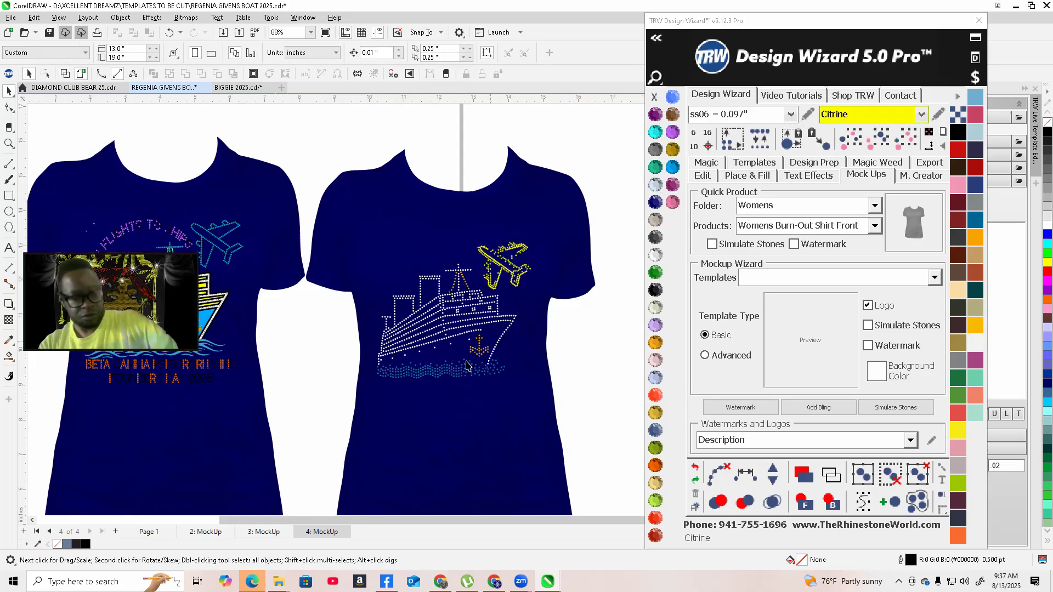
Select the ship's blue hull on the first mockup and fill it Jet Black
{"action": "scroll", "coordinate": [499, 323], "scroll_direction": "down", "scroll_amount": 1}
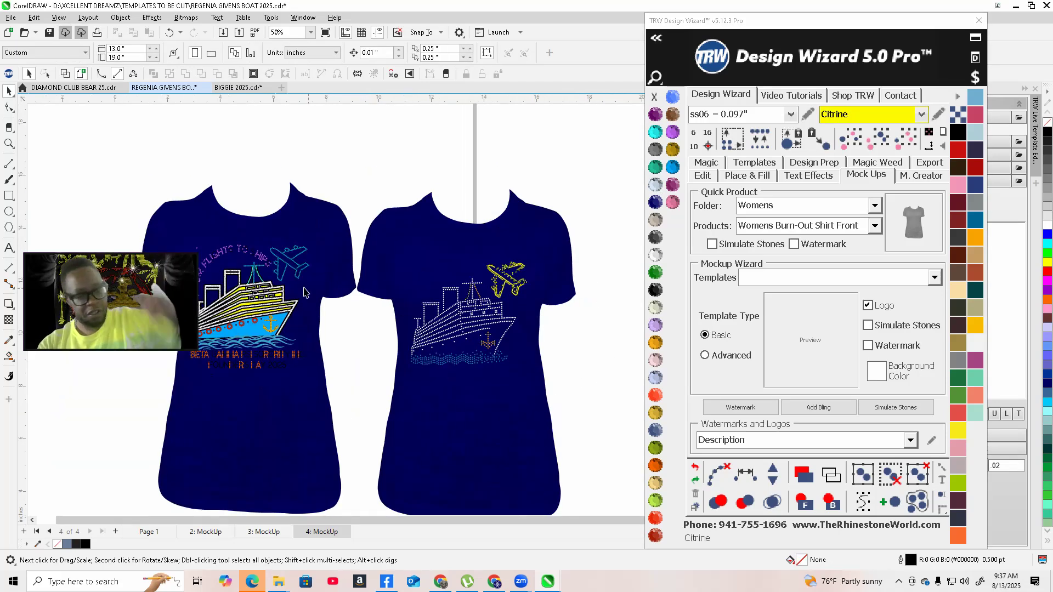
{"action": "scroll", "coordinate": [296, 318], "scroll_direction": "down", "scroll_amount": 1}
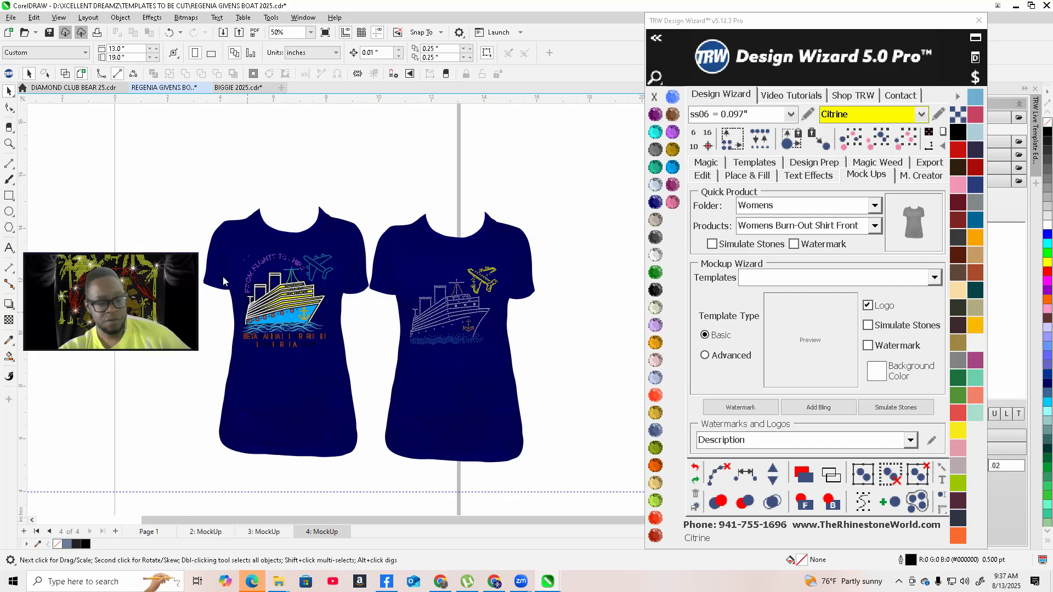
{"action": "scroll", "coordinate": [263, 288], "scroll_direction": "up", "scroll_amount": 4}
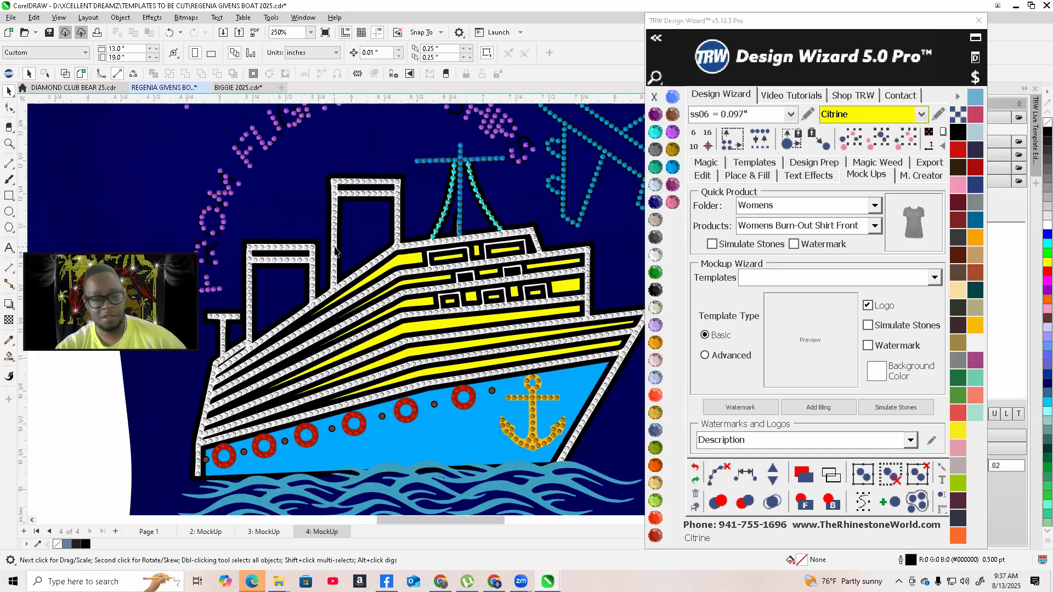
{"action": "scroll", "coordinate": [335, 251], "scroll_direction": "up", "scroll_amount": 4}
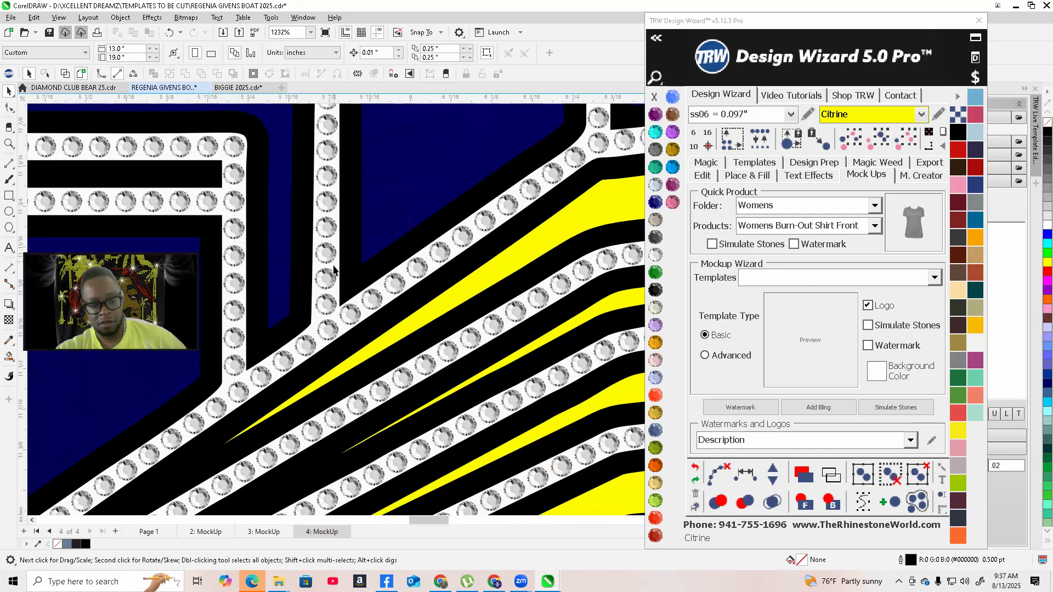
{"action": "left_click", "coordinate": [333, 267]}
{"action": "scroll", "coordinate": [333, 267], "scroll_direction": "down", "scroll_amount": 4}
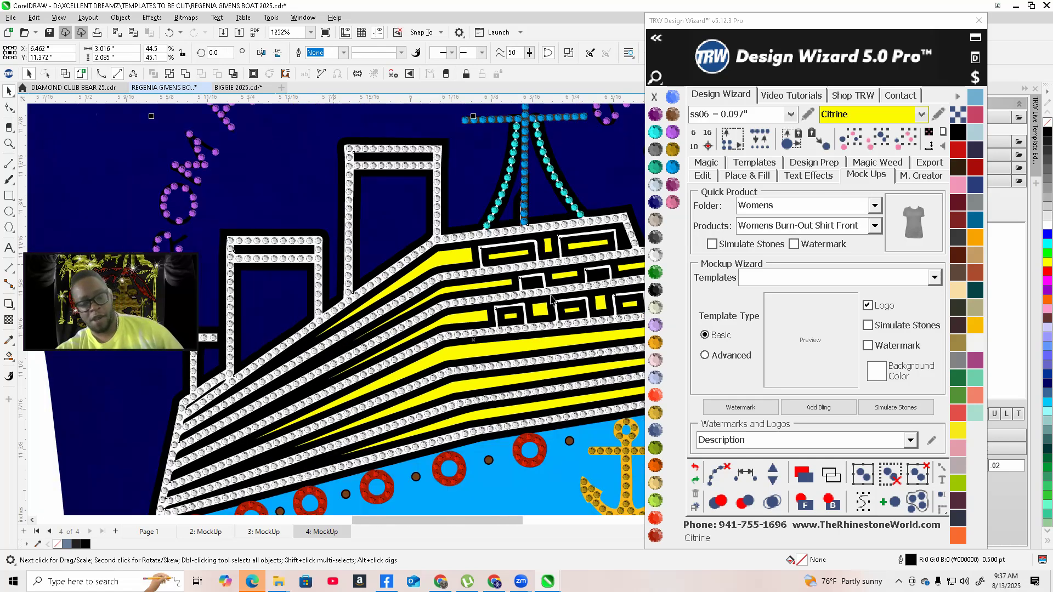
{"action": "scroll", "coordinate": [436, 277], "scroll_direction": "down", "scroll_amount": 5}
{"action": "left_click", "coordinate": [475, 367]}
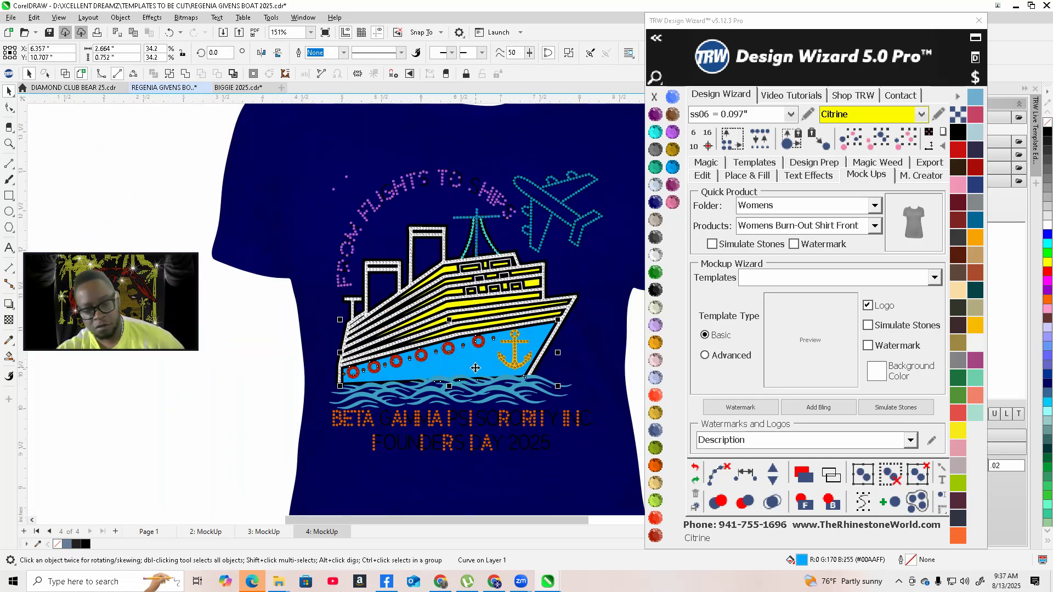
{"action": "left_click", "coordinate": [660, 292]}
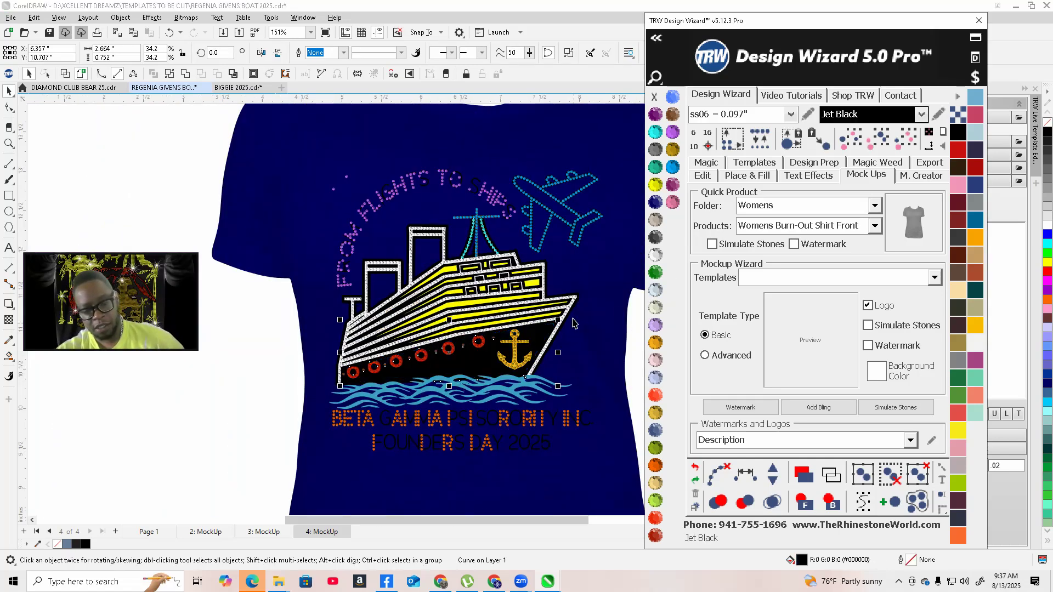
Fill the enclosed regions inside the airplane outline on the first mockup with the Smart Fill tool
{"action": "left_click", "coordinate": [540, 184]}
{"action": "scroll", "coordinate": [549, 180], "scroll_direction": "up", "scroll_amount": 5}
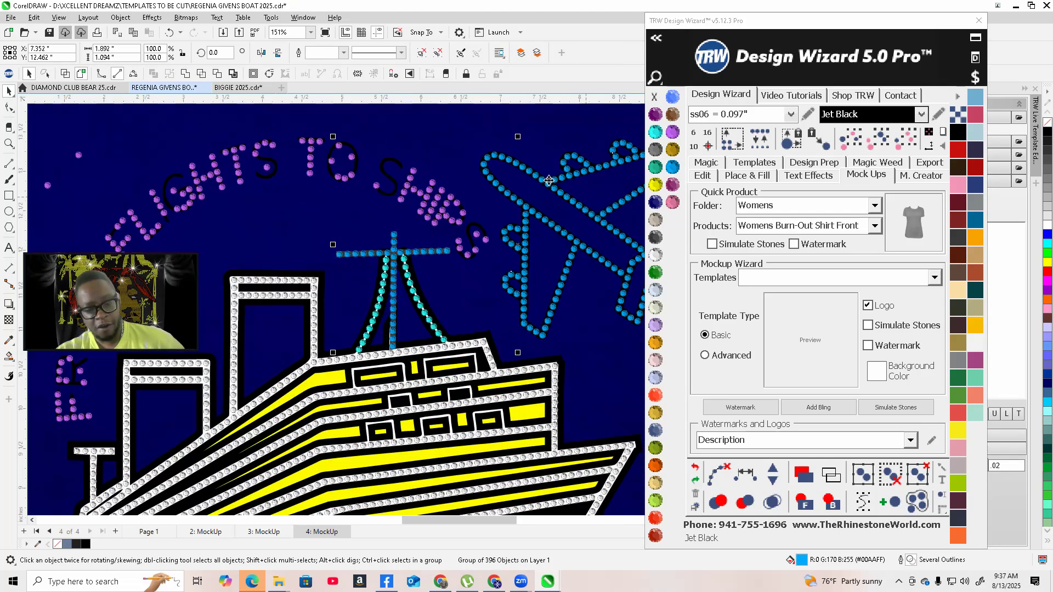
{"action": "scroll", "coordinate": [549, 180], "scroll_direction": "up", "scroll_amount": 6}
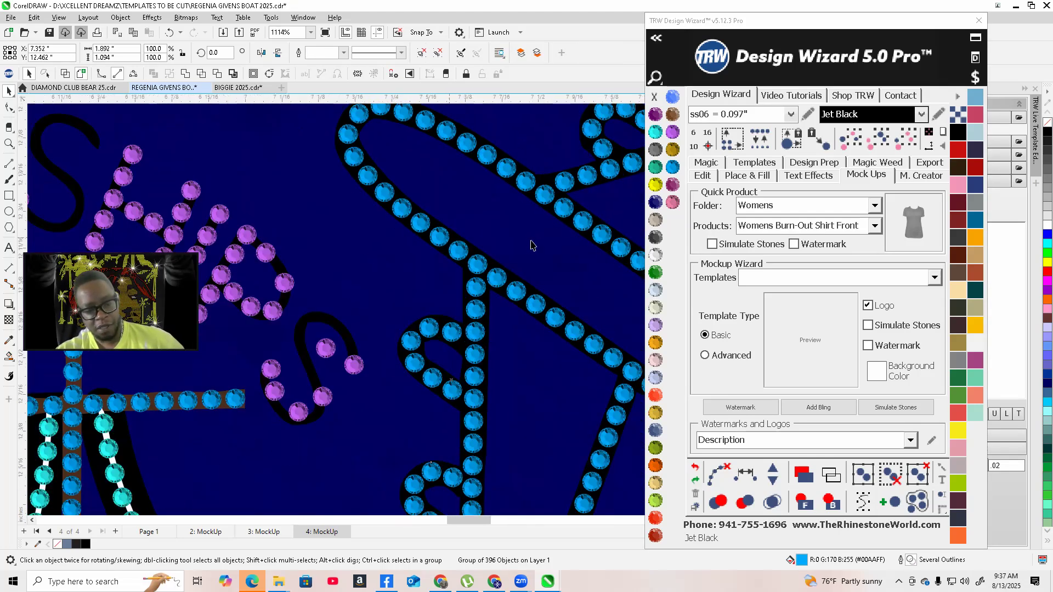
{"action": "left_click", "coordinate": [493, 211]}
{"action": "scroll", "coordinate": [493, 212], "scroll_direction": "down", "scroll_amount": 2}
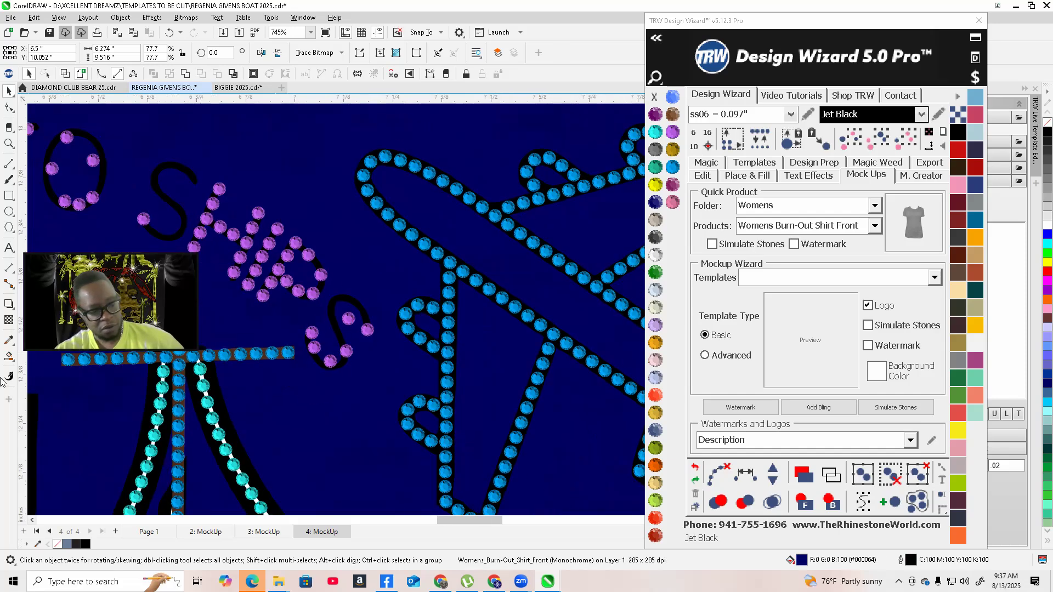
{"action": "left_click", "coordinate": [10, 357]}
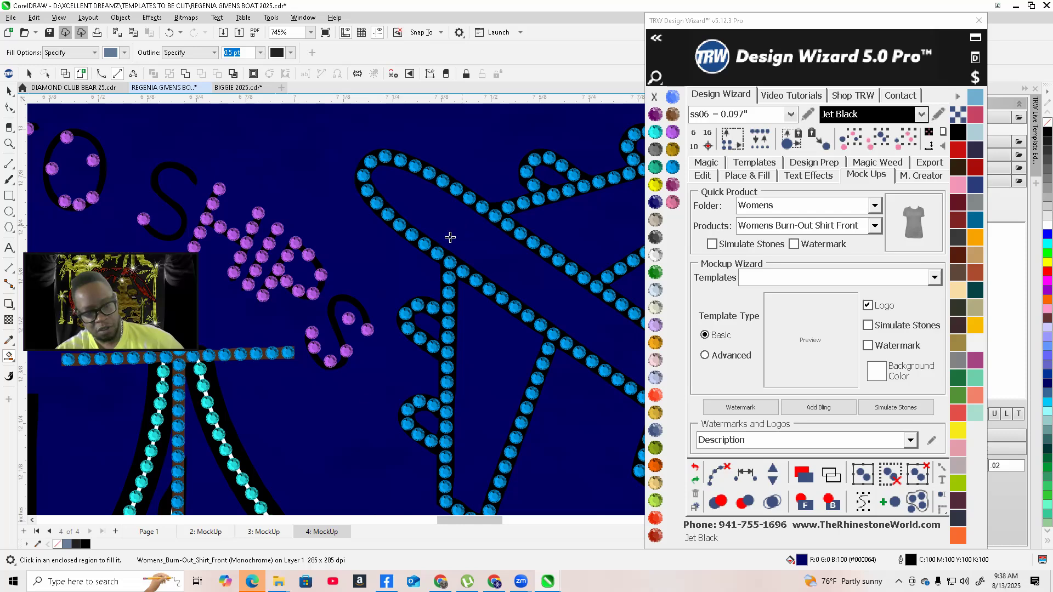
{"action": "left_click", "coordinate": [448, 235]}
{"action": "left_click", "coordinate": [487, 371]}
{"action": "scroll", "coordinate": [429, 342], "scroll_direction": "down", "scroll_amount": 2}
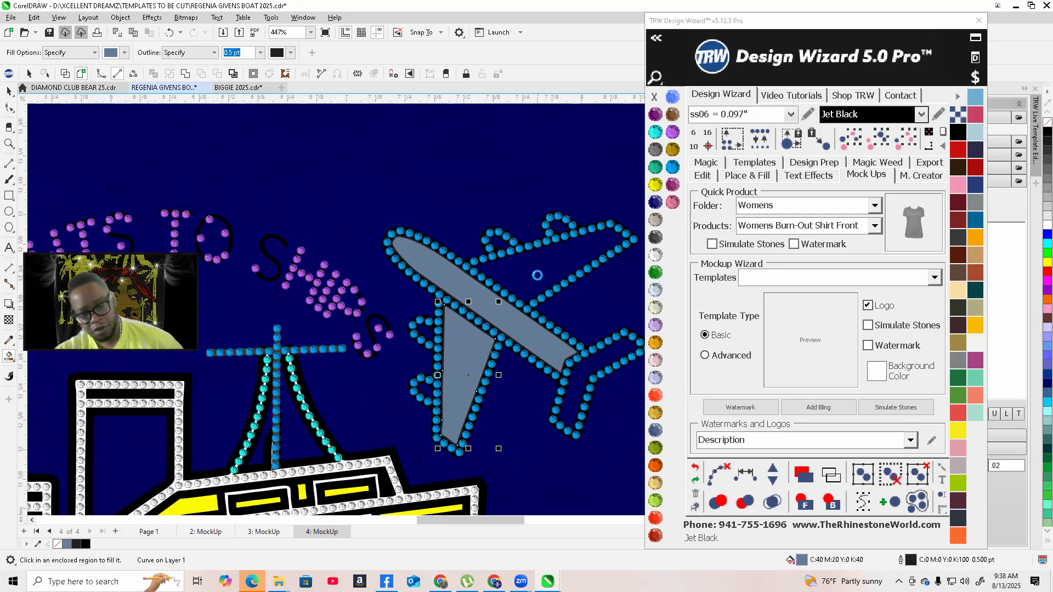
{"action": "left_click", "coordinate": [537, 276]}
{"action": "left_click", "coordinate": [497, 245]}
{"action": "left_click", "coordinate": [559, 229]}
{"action": "left_click", "coordinate": [422, 328]}
{"action": "left_click", "coordinate": [432, 390]}
{"action": "left_click", "coordinate": [583, 389]}
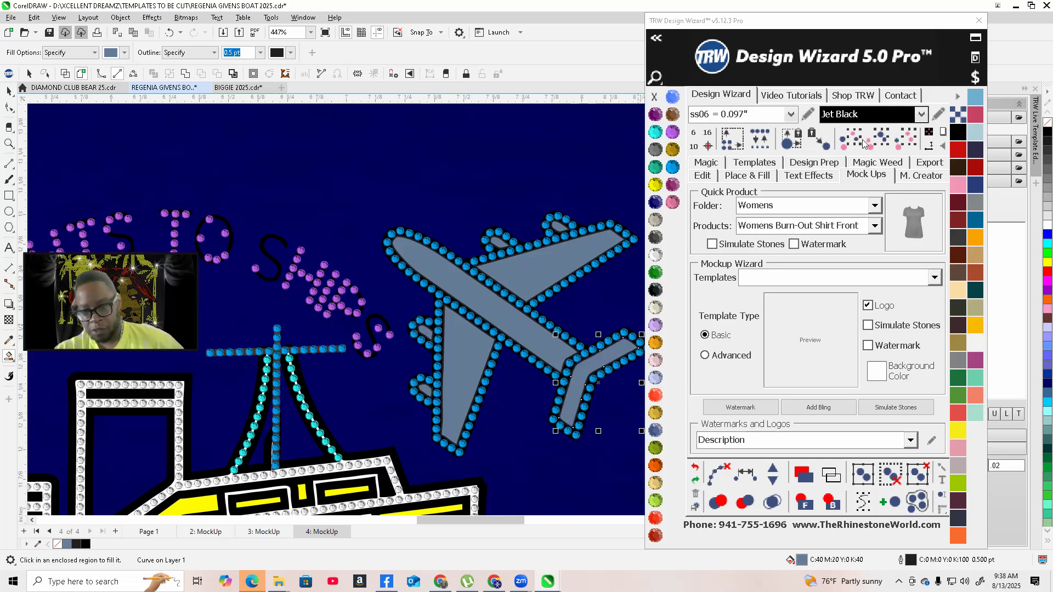
Select the new airplane fills and colour them Amethyst
{"action": "left_click", "coordinate": [879, 141]}
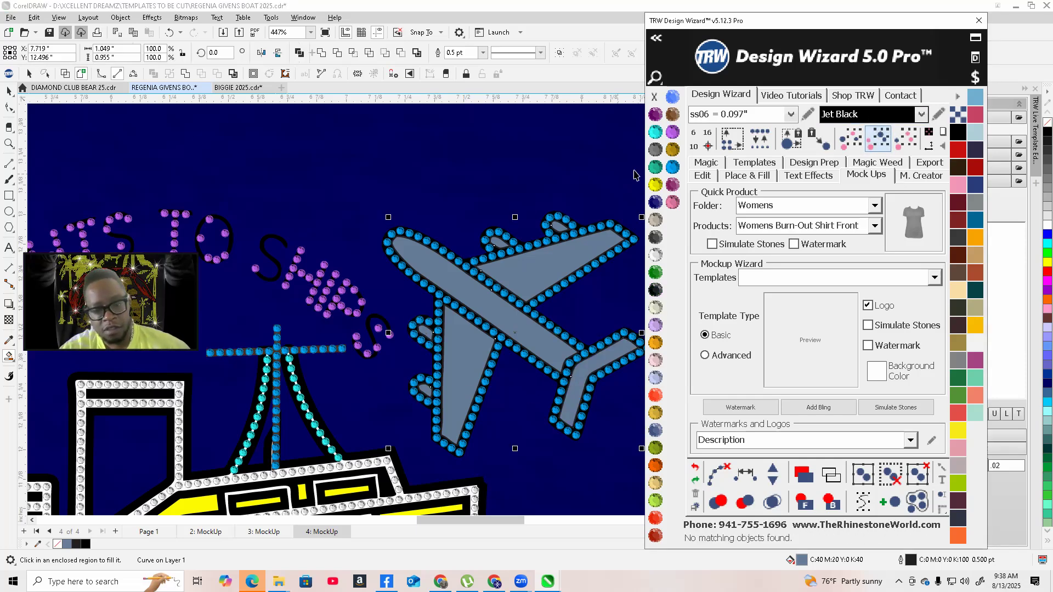
{"action": "left_click", "coordinate": [655, 118]}
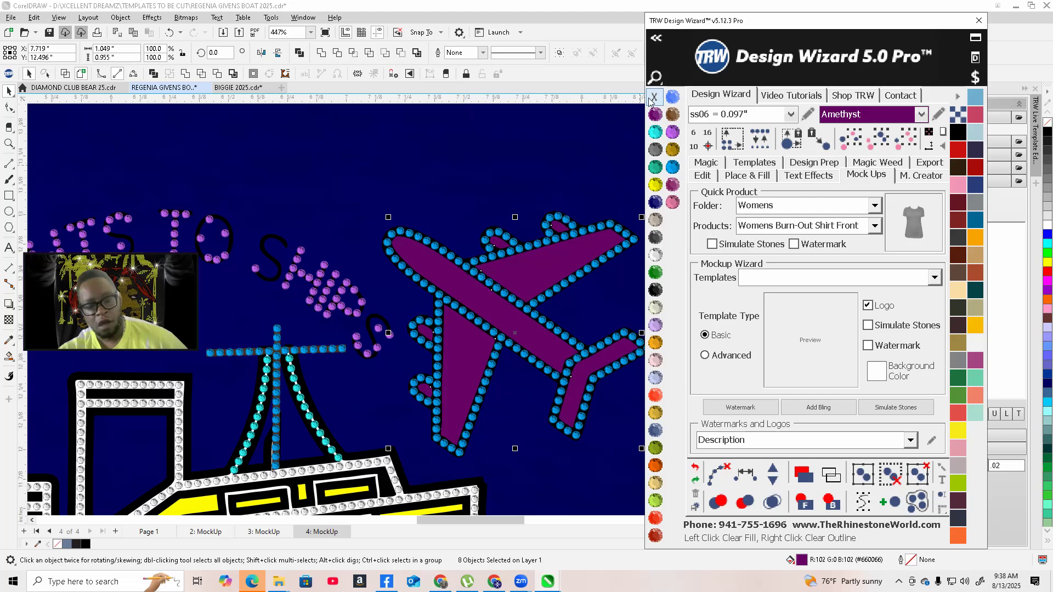
{"action": "left_click", "coordinate": [185, 76]}
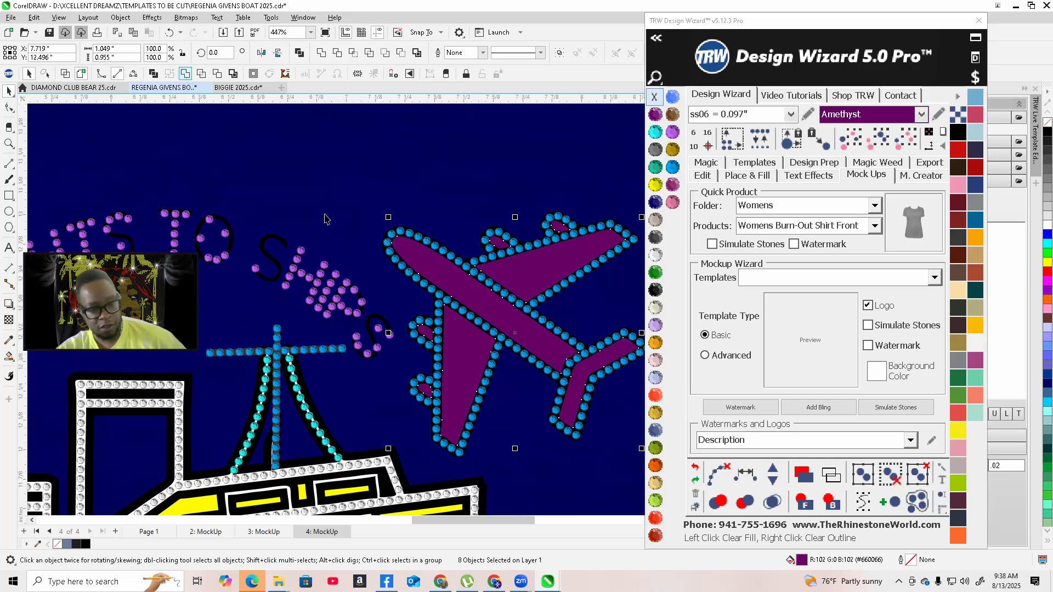
{"action": "scroll", "coordinate": [414, 311], "scroll_direction": "down", "scroll_amount": 5}
{"action": "scroll", "coordinate": [414, 311], "scroll_direction": "down", "scroll_amount": 1}
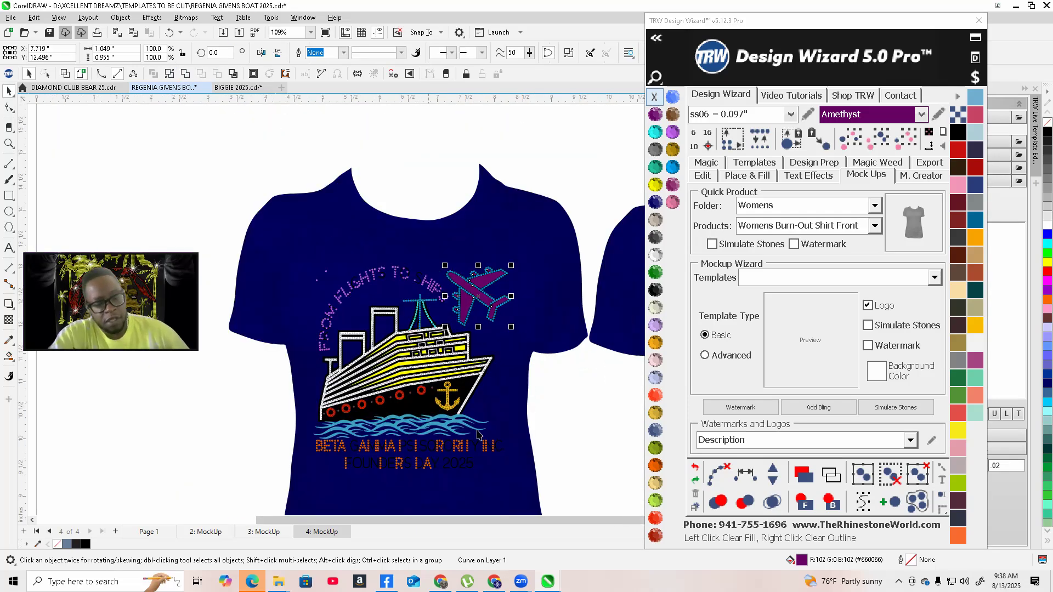
{"action": "left_click", "coordinate": [541, 426]}
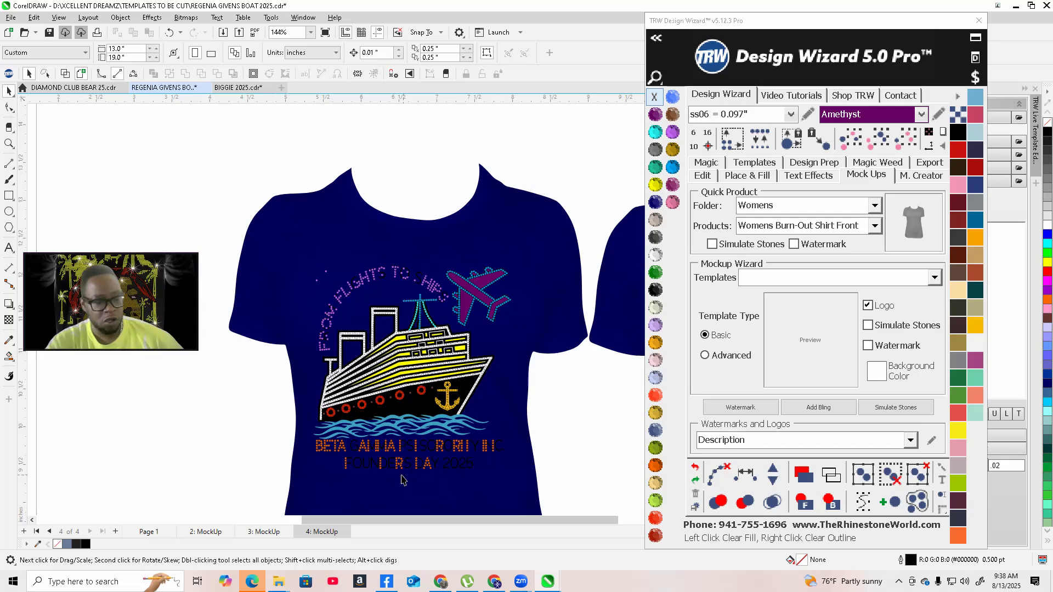
Select the sorority text on the first mockup and fill it Crystal
{"action": "scroll", "coordinate": [456, 454], "scroll_direction": "up", "scroll_amount": 3}
{"action": "scroll", "coordinate": [456, 454], "scroll_direction": "up", "scroll_amount": 3}
{"action": "left_click", "coordinate": [434, 394]}
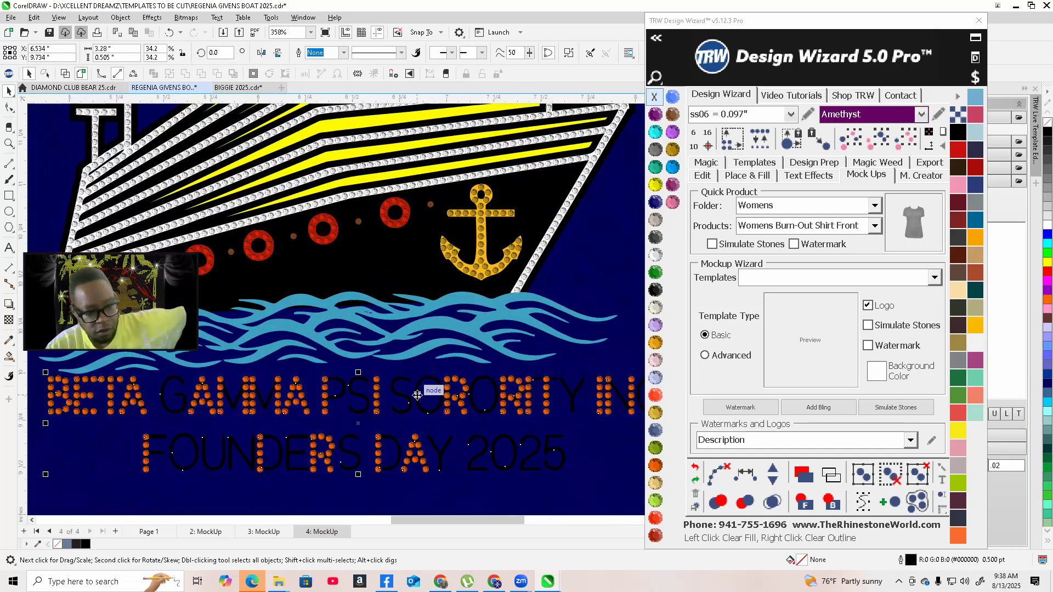
{"action": "scroll", "coordinate": [536, 401], "scroll_direction": "down", "scroll_amount": 2}
{"action": "left_click", "coordinate": [655, 255]}
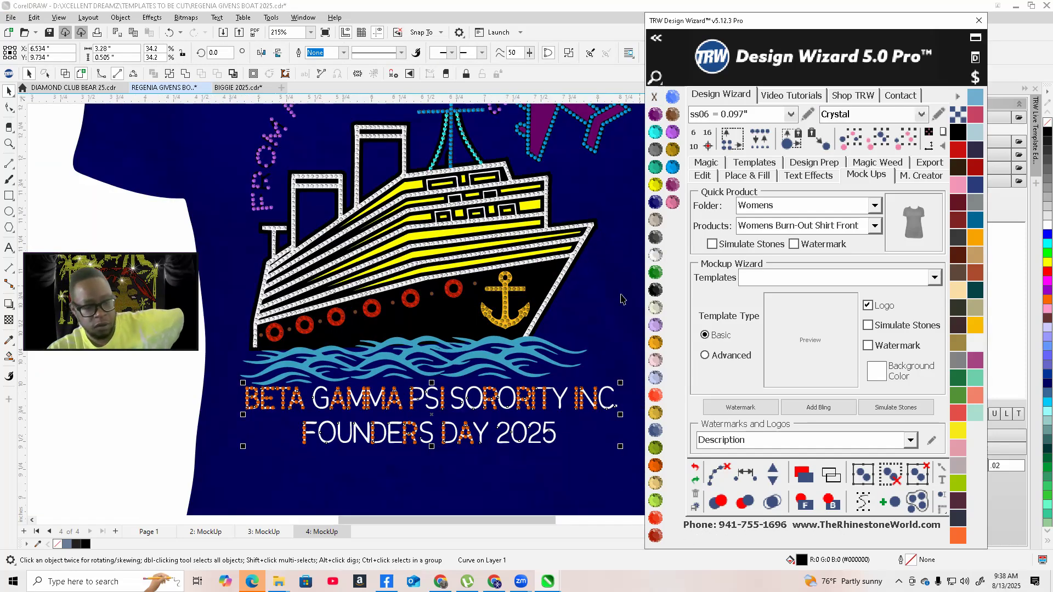
Select the ship's white stone outline and apply Enhanced View to the stones
{"action": "scroll", "coordinate": [548, 307], "scroll_direction": "down", "scroll_amount": 2}
{"action": "left_click", "coordinate": [276, 404]}
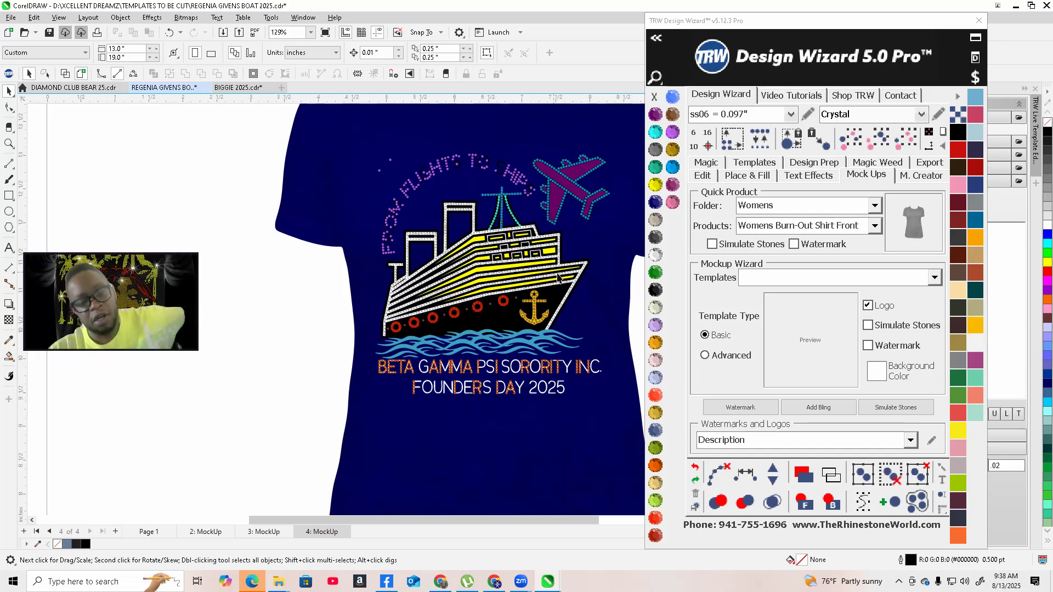
{"action": "scroll", "coordinate": [395, 225], "scroll_direction": "up", "scroll_amount": 8}
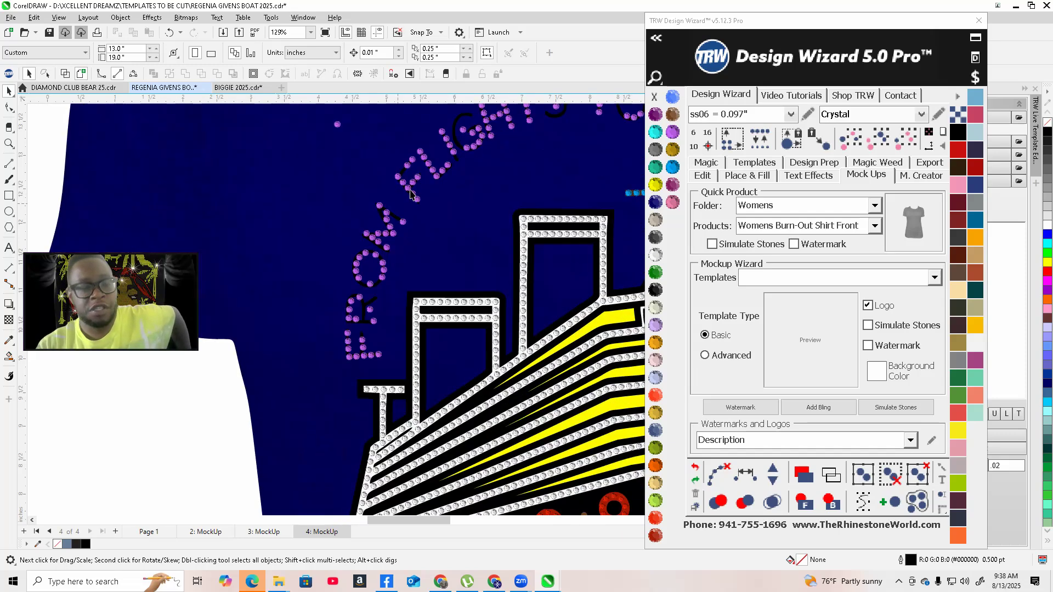
{"action": "left_click", "coordinate": [328, 254]}
{"action": "scroll", "coordinate": [327, 253], "scroll_direction": "down", "scroll_amount": 8}
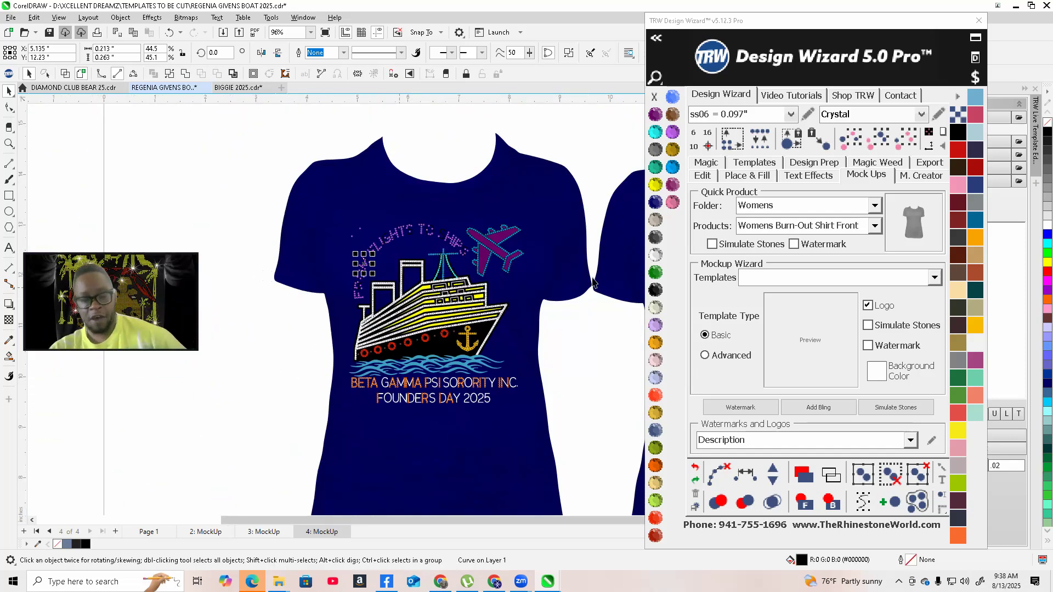
{"action": "scroll", "coordinate": [341, 370], "scroll_direction": "up", "scroll_amount": 7}
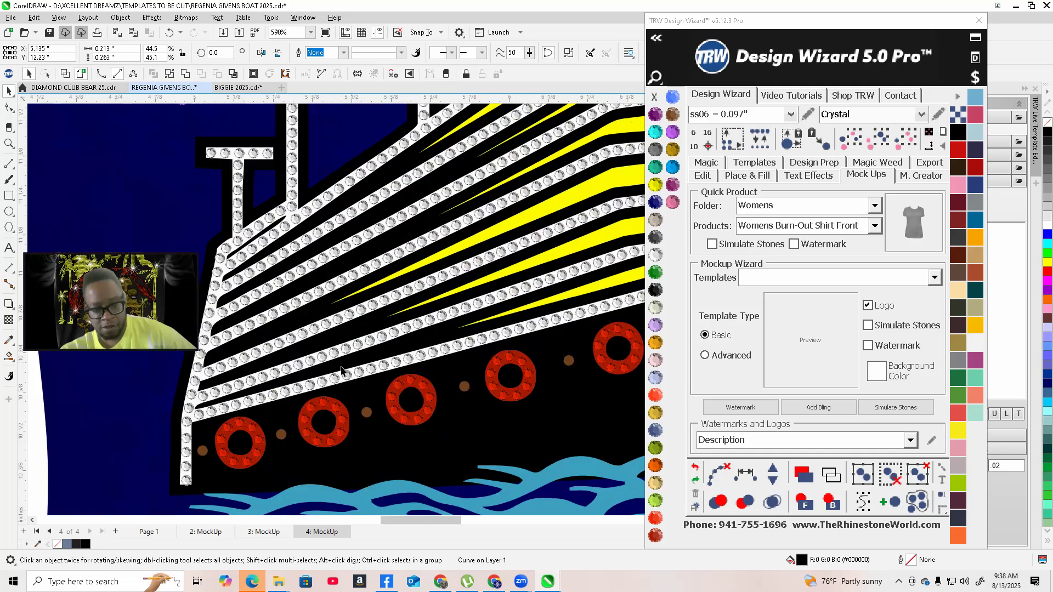
{"action": "scroll", "coordinate": [360, 354], "scroll_direction": "up", "scroll_amount": 4}
{"action": "left_click", "coordinate": [348, 345]}
{"action": "scroll", "coordinate": [632, 427], "scroll_direction": "down", "scroll_amount": 2}
{"action": "left_click", "coordinate": [830, 501]}
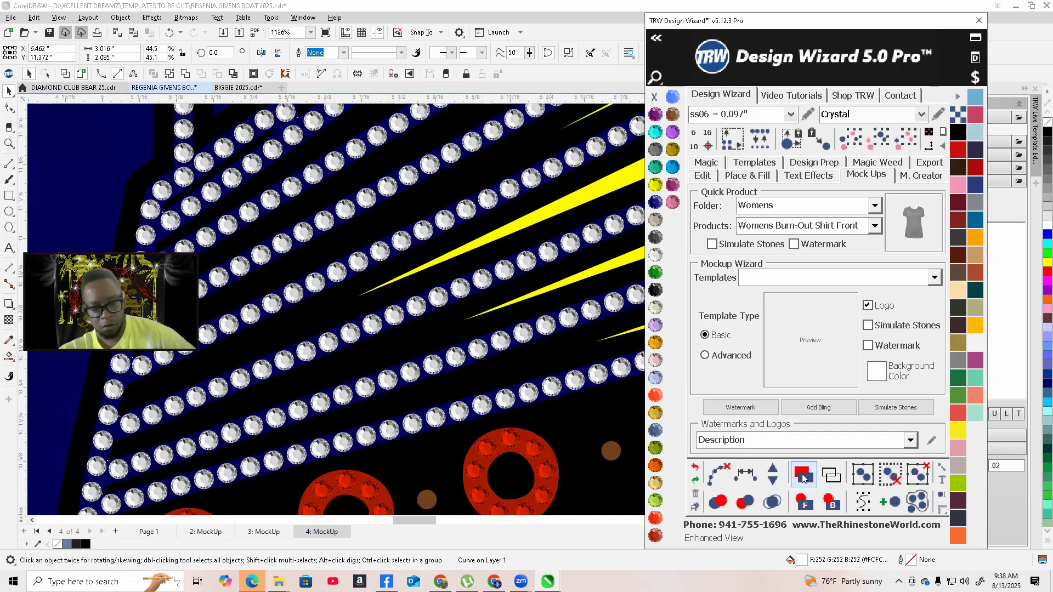
{"action": "scroll", "coordinate": [391, 350], "scroll_direction": "down", "scroll_amount": 5}
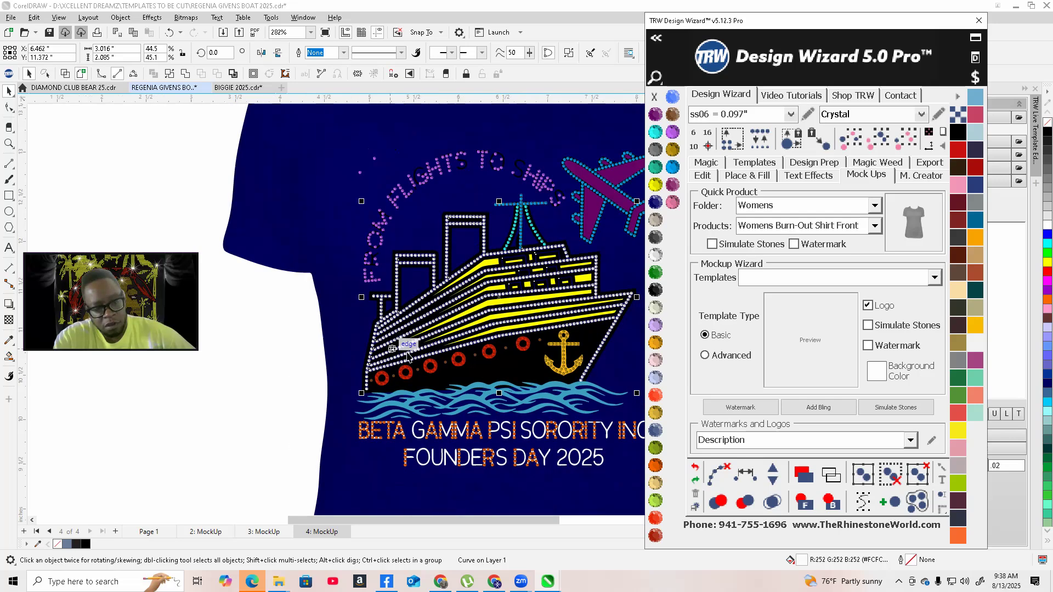
{"action": "scroll", "coordinate": [391, 349], "scroll_direction": "down", "scroll_amount": 3}
{"action": "left_click", "coordinate": [351, 396]}
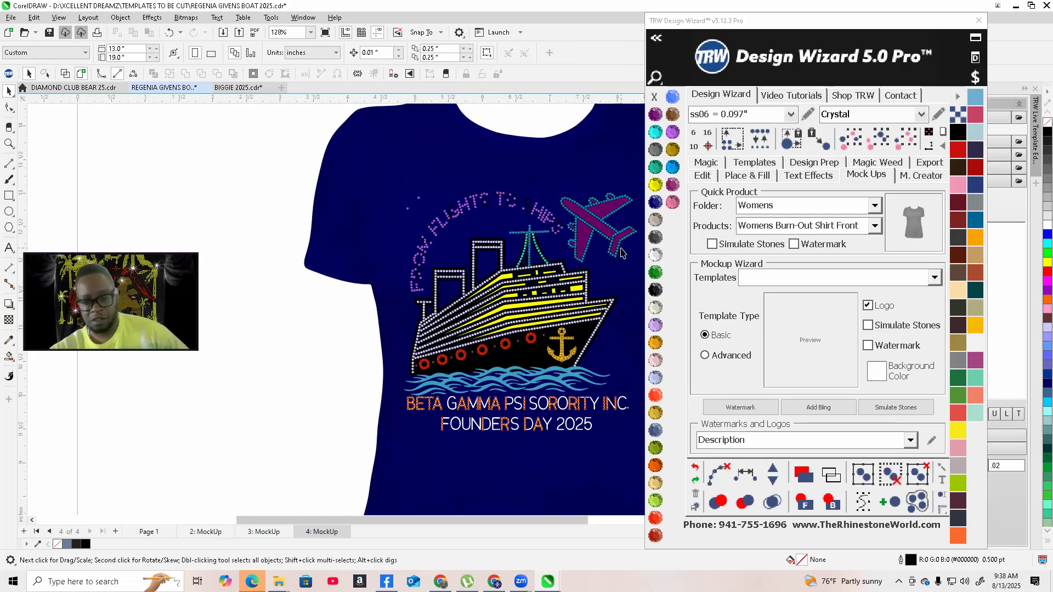
Inspect the finished shirt mockups, comparing the ship, airplane and text at different zoom levels
{"action": "scroll", "coordinate": [562, 305], "scroll_direction": "up", "scroll_amount": 3}
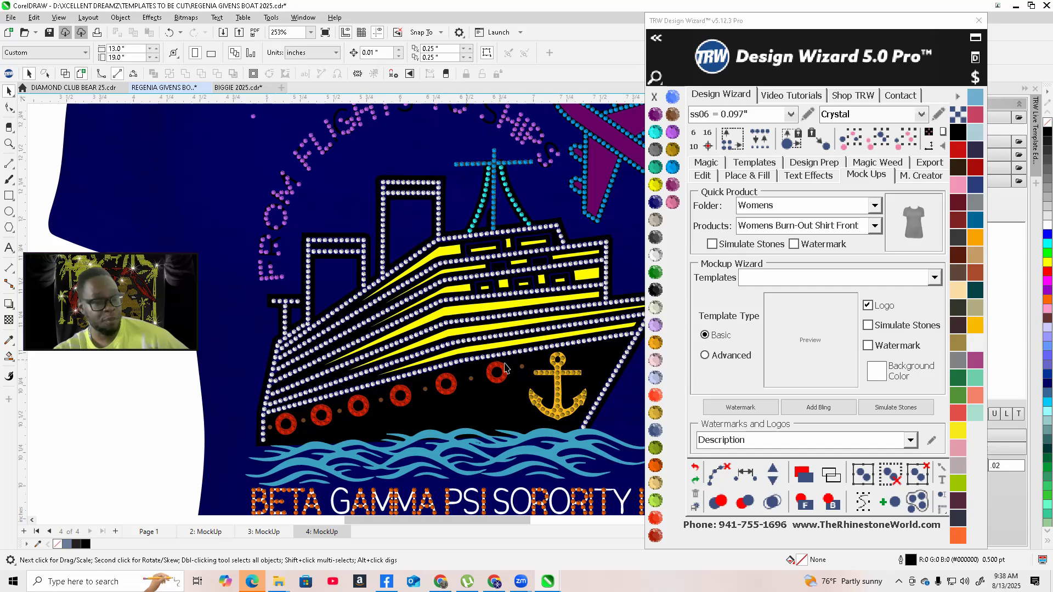
{"action": "scroll", "coordinate": [400, 239], "scroll_direction": "up", "scroll_amount": 1}
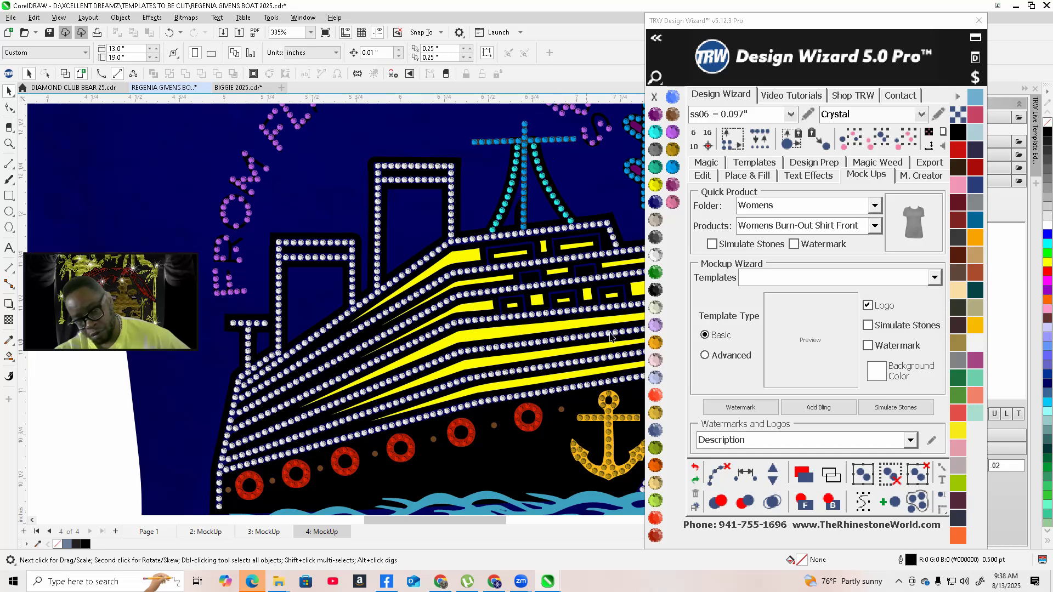
{"action": "scroll", "coordinate": [597, 341], "scroll_direction": "down", "scroll_amount": 4}
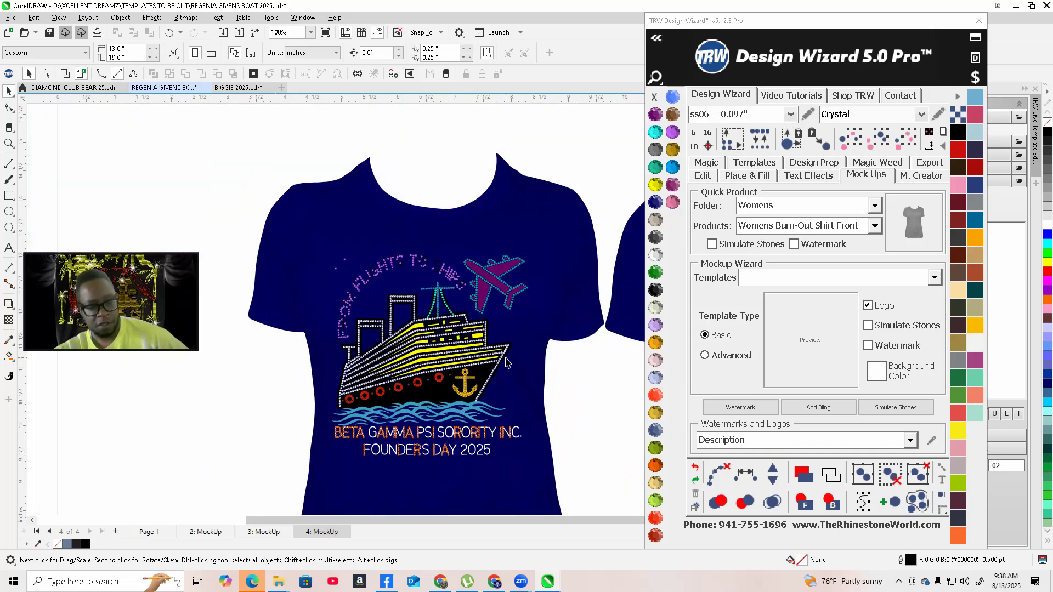
{"action": "scroll", "coordinate": [436, 353], "scroll_direction": "down", "scroll_amount": 2}
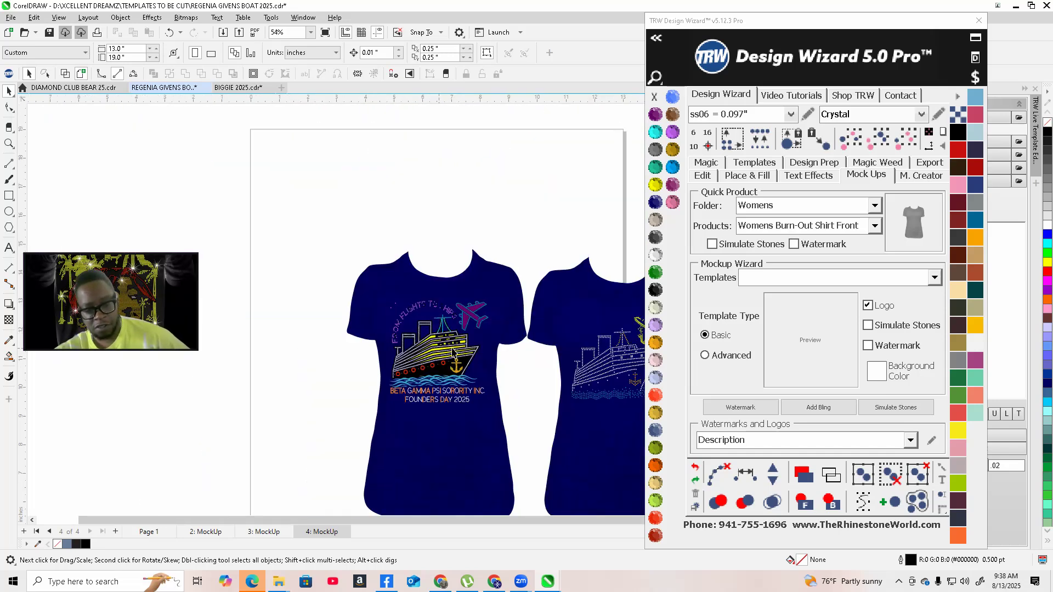
{"action": "scroll", "coordinate": [601, 391], "scroll_direction": "up", "scroll_amount": 2}
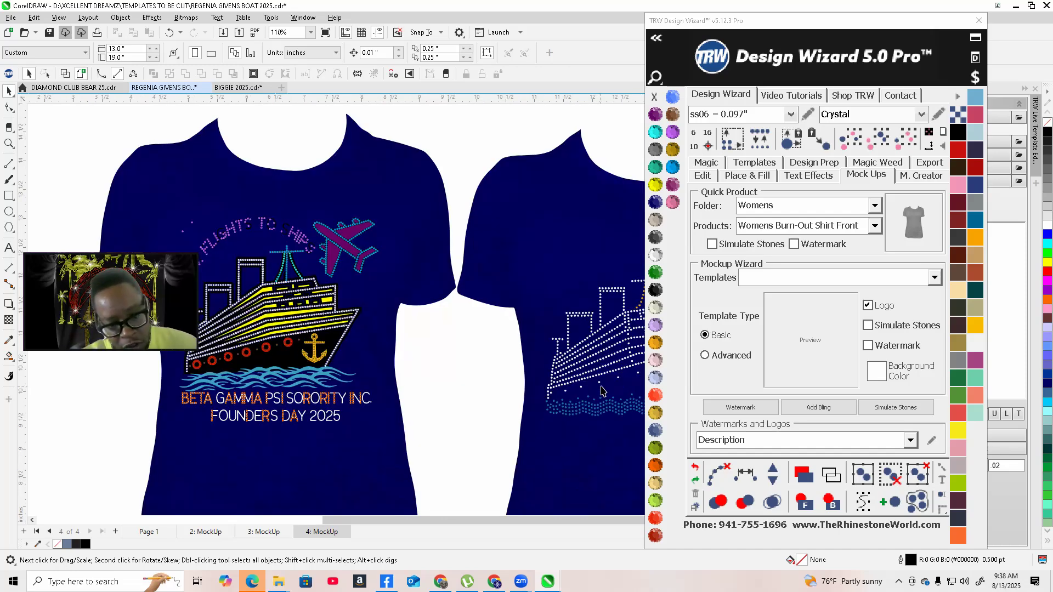
{"action": "scroll", "coordinate": [463, 363], "scroll_direction": "down", "scroll_amount": 1}
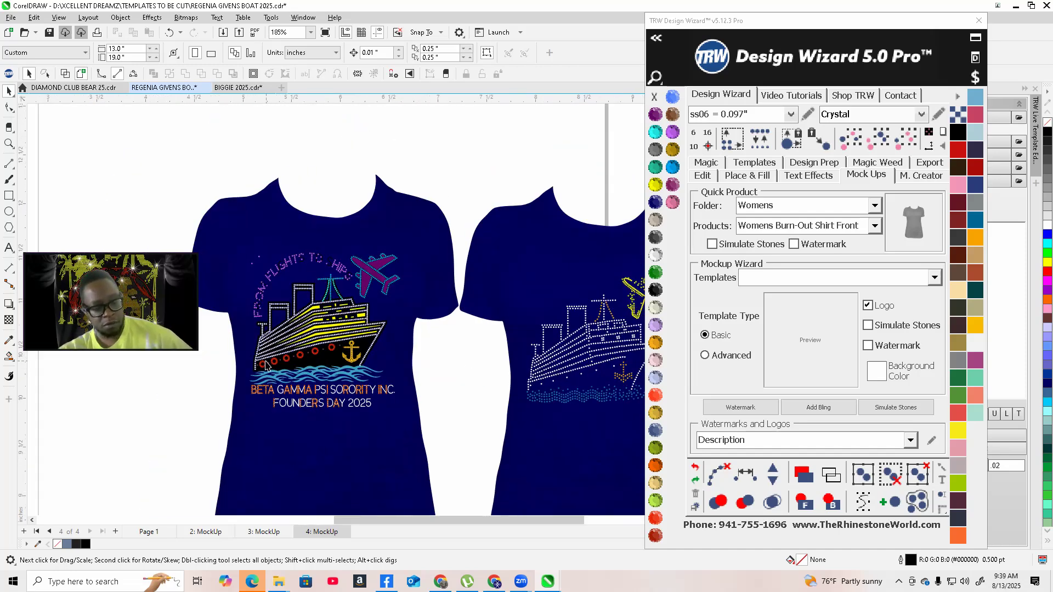
{"action": "scroll", "coordinate": [268, 372], "scroll_direction": "up", "scroll_amount": 5}
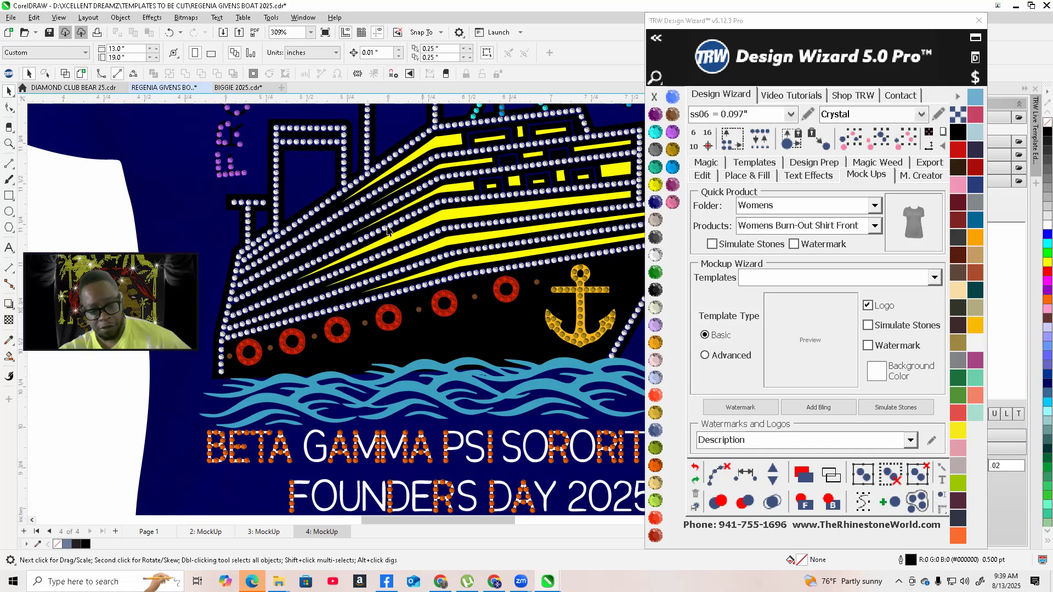
{"action": "scroll", "coordinate": [387, 230], "scroll_direction": "down", "scroll_amount": 3}
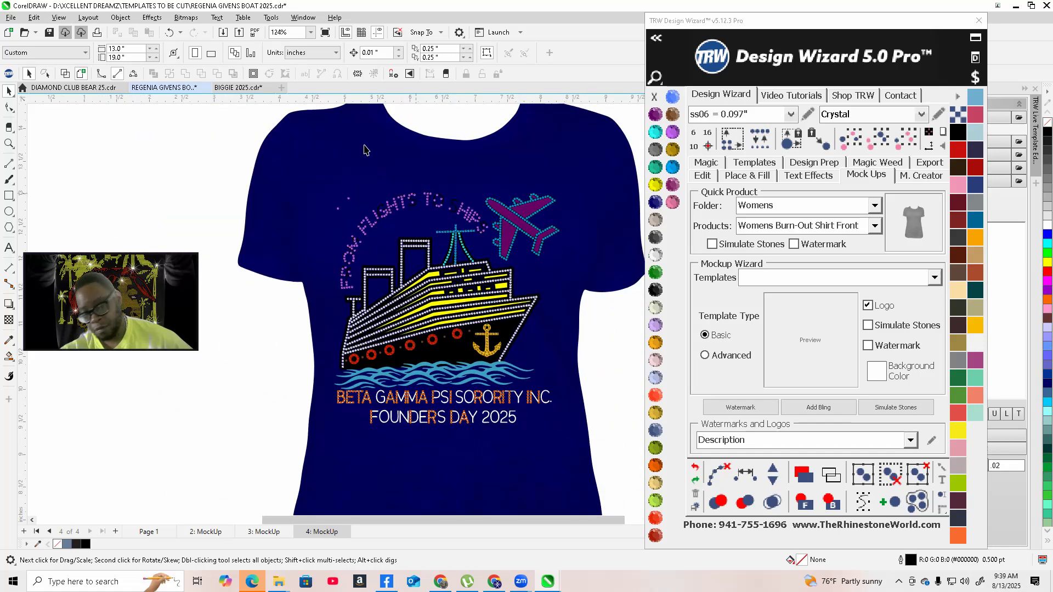
{"action": "scroll", "coordinate": [469, 215], "scroll_direction": "up", "scroll_amount": 1}
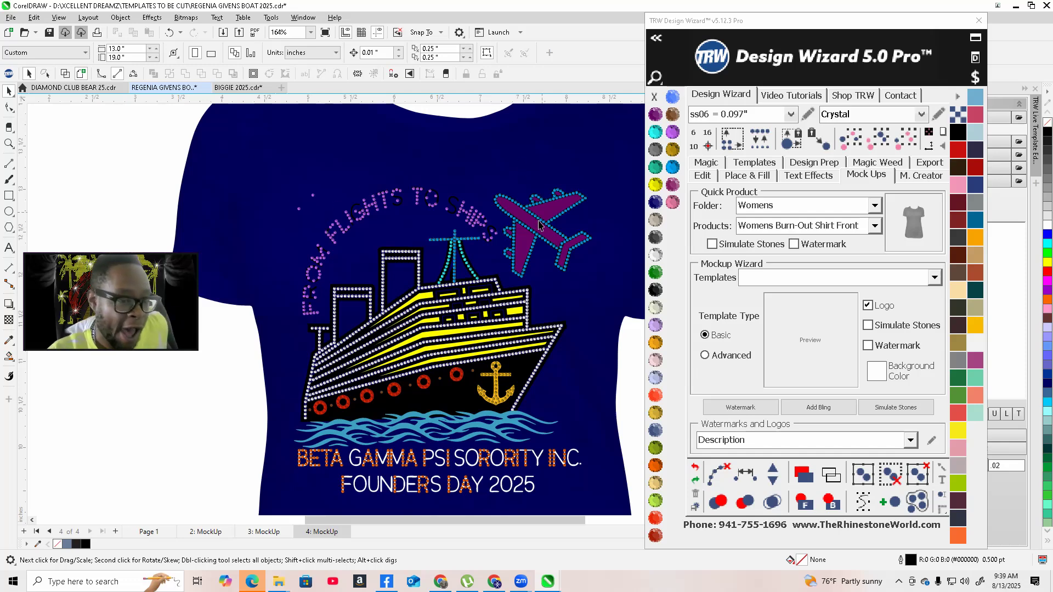
{"action": "scroll", "coordinate": [481, 323], "scroll_direction": "down", "scroll_amount": 1}
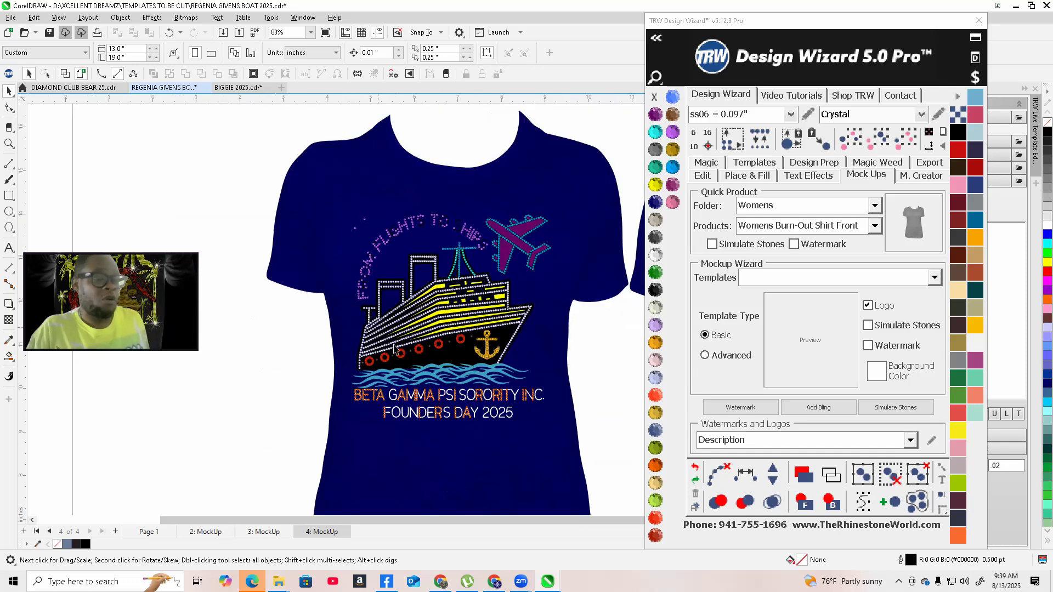
{"action": "scroll", "coordinate": [493, 274], "scroll_direction": "down", "scroll_amount": 2}
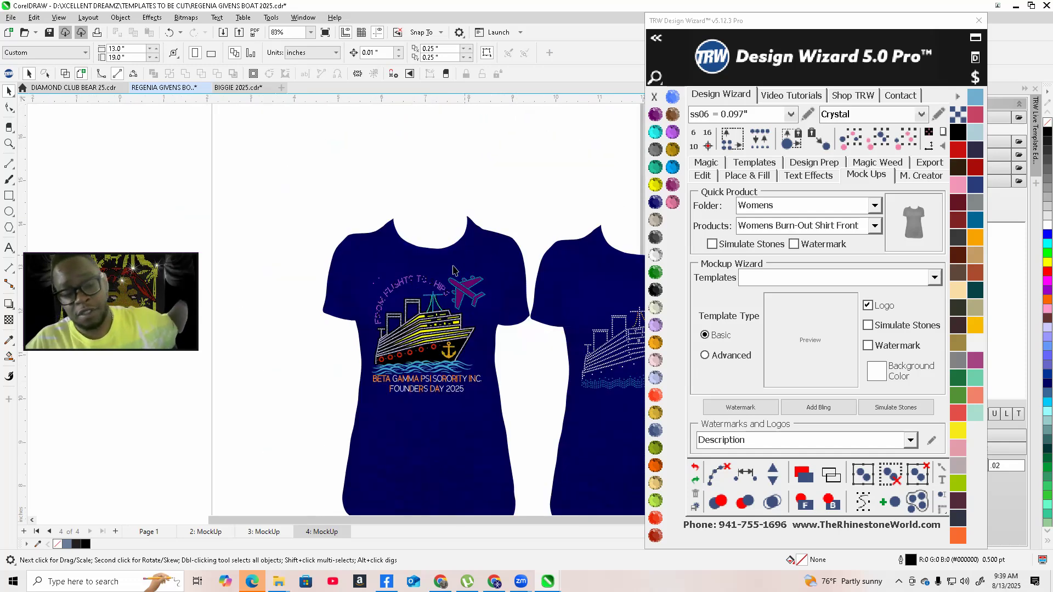
{"action": "scroll", "coordinate": [425, 247], "scroll_direction": "up", "scroll_amount": 2}
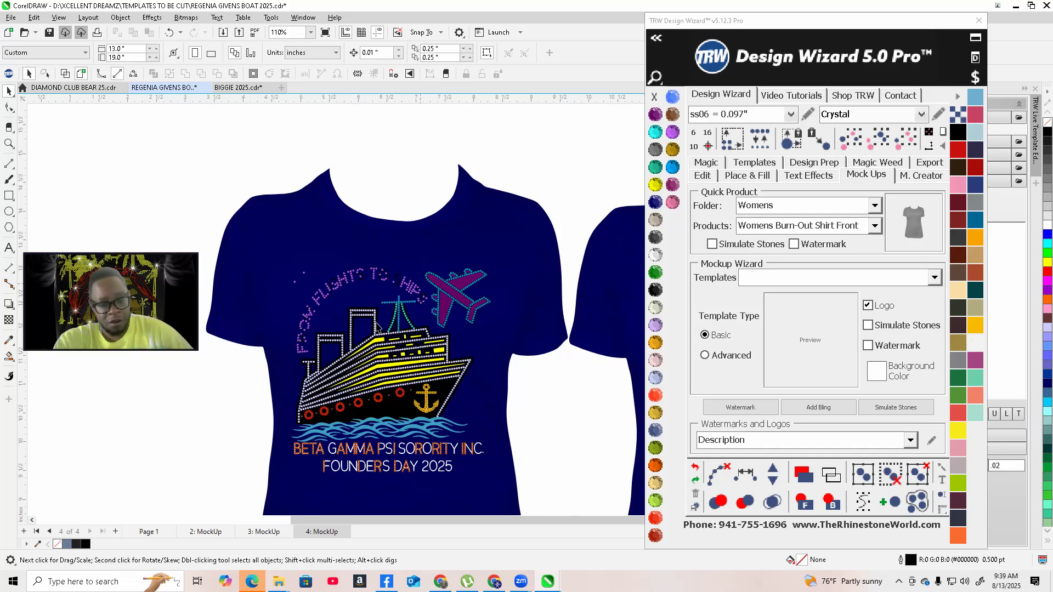
{"action": "scroll", "coordinate": [377, 324], "scroll_direction": "up", "scroll_amount": 2}
{"action": "scroll", "coordinate": [452, 291], "scroll_direction": "down", "scroll_amount": 4}
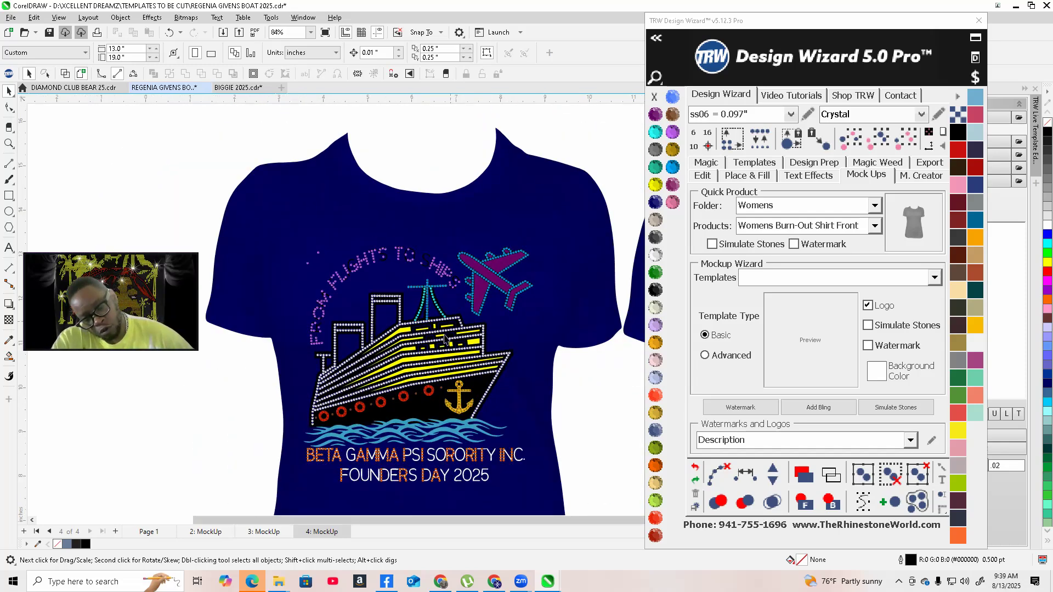
{"action": "scroll", "coordinate": [399, 341], "scroll_direction": "down", "scroll_amount": 1}
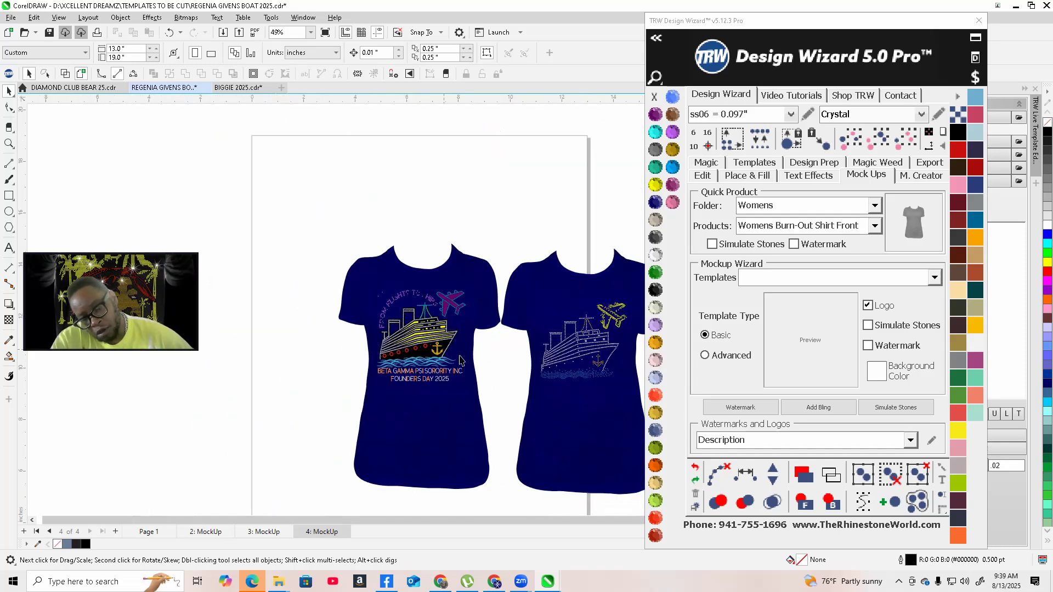
{"action": "scroll", "coordinate": [557, 376], "scroll_direction": "up", "scroll_amount": 1}
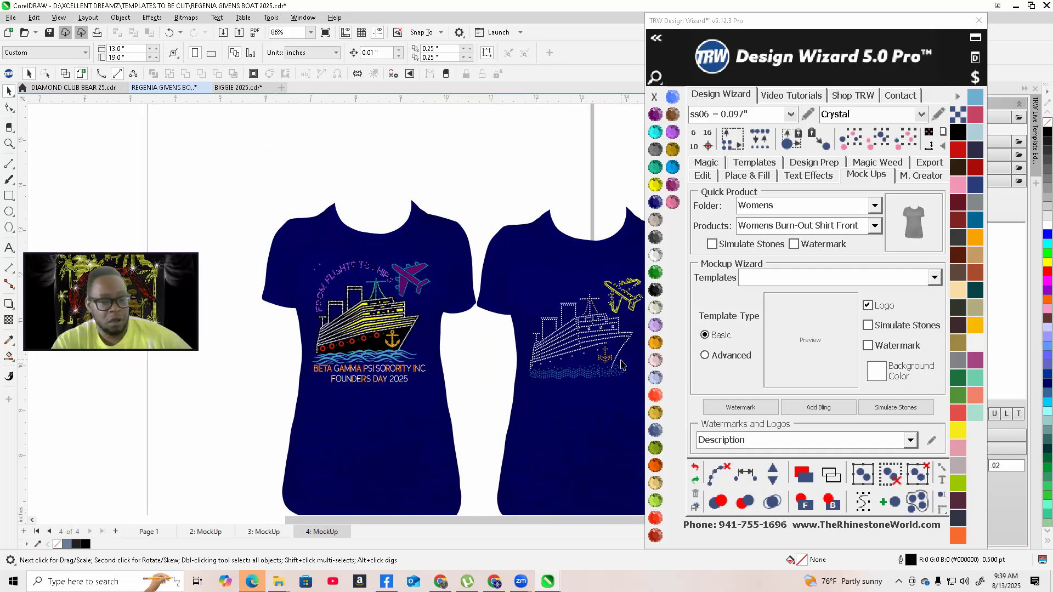
{"action": "scroll", "coordinate": [621, 348], "scroll_direction": "up", "scroll_amount": 1}
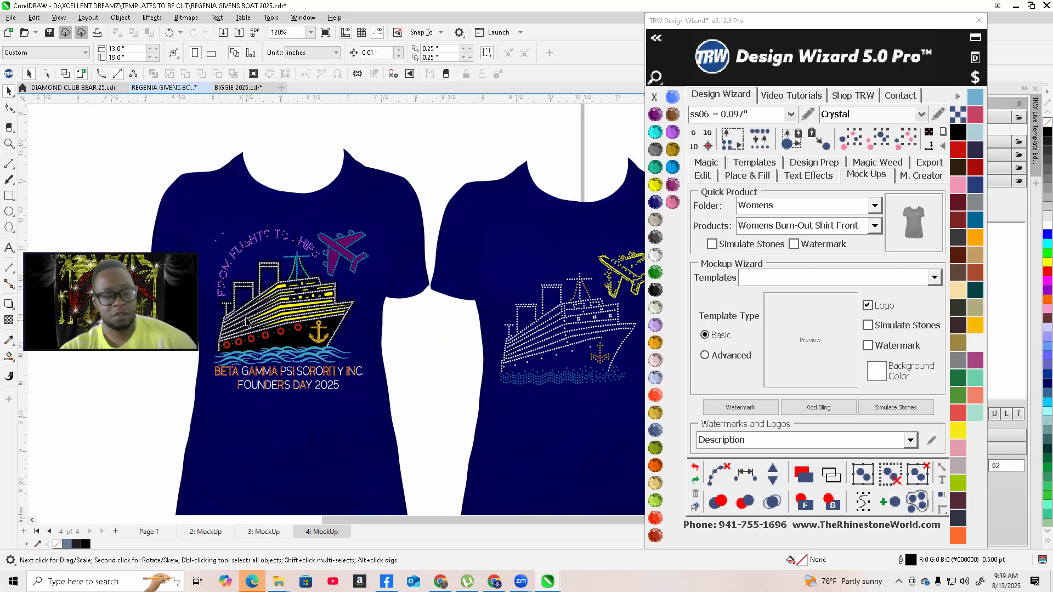
{"action": "scroll", "coordinate": [245, 317], "scroll_direction": "up", "scroll_amount": 1}
{"action": "scroll", "coordinate": [262, 291], "scroll_direction": "up", "scroll_amount": 1}
{"action": "scroll", "coordinate": [322, 344], "scroll_direction": "up", "scroll_amount": 1}
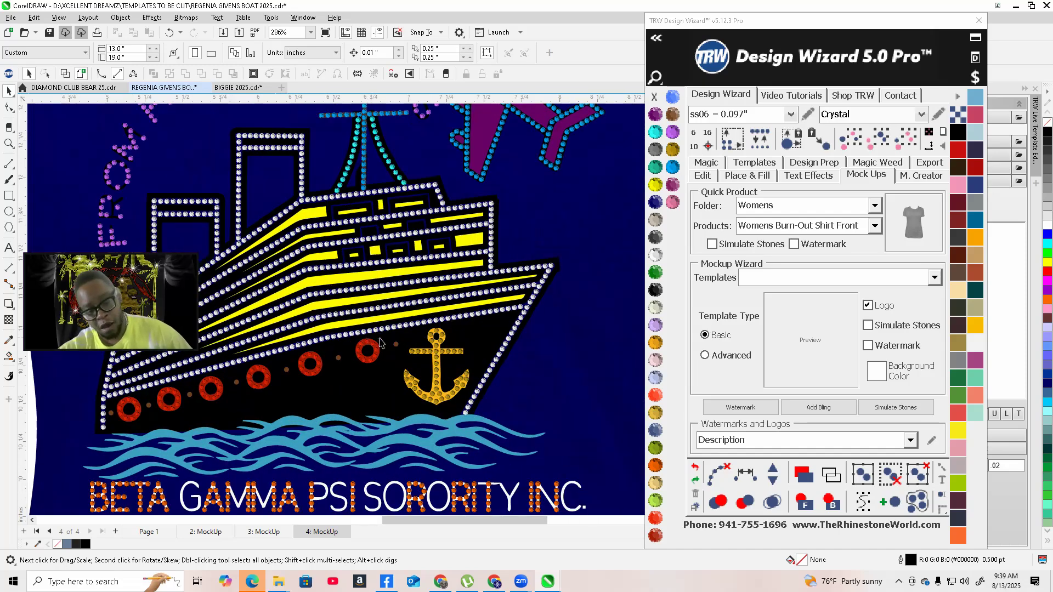
{"action": "scroll", "coordinate": [312, 351], "scroll_direction": "down", "scroll_amount": 3}
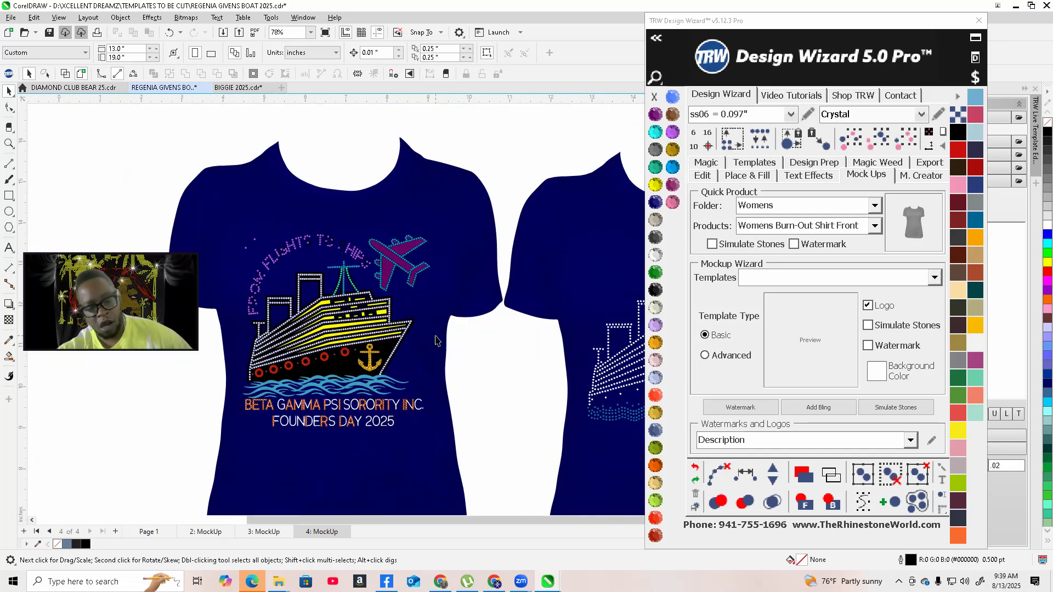
{"action": "scroll", "coordinate": [439, 349], "scroll_direction": "down", "scroll_amount": 1}
{"action": "scroll", "coordinate": [602, 361], "scroll_direction": "down", "scroll_amount": 1}
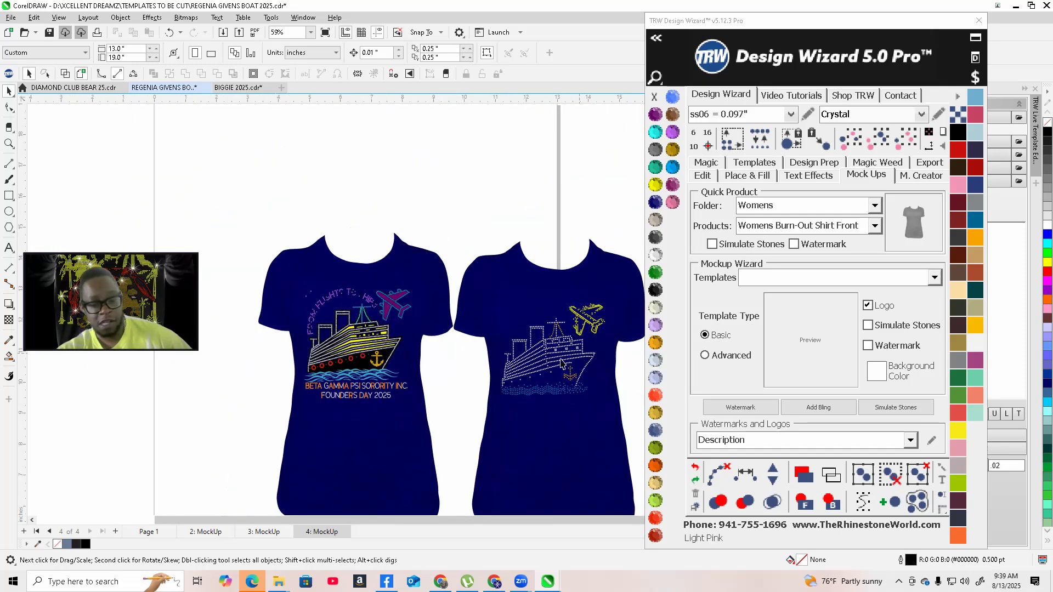
{"action": "scroll", "coordinate": [321, 340], "scroll_direction": "up", "scroll_amount": 1}
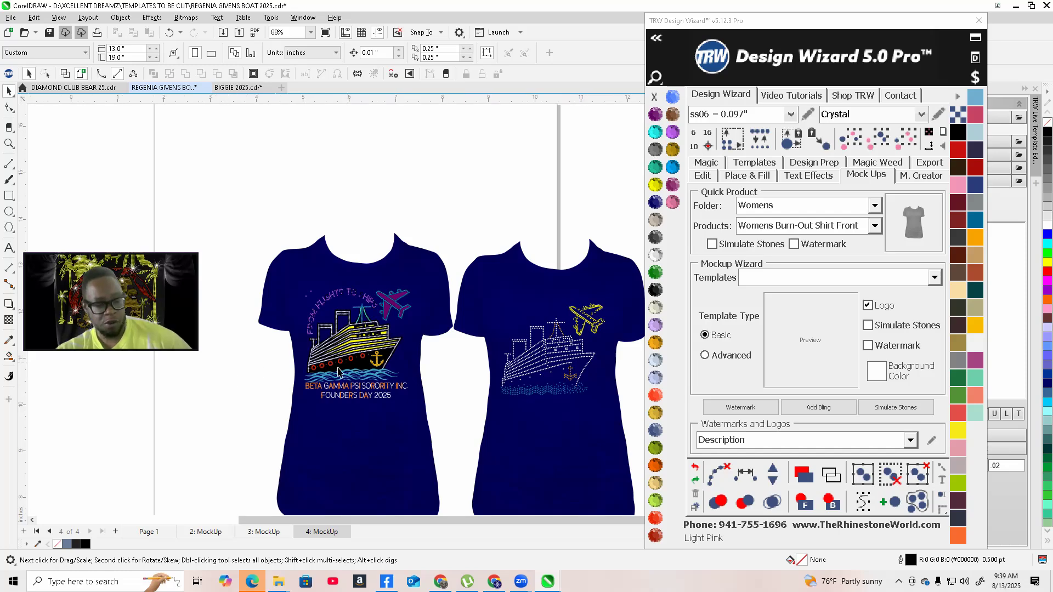
{"action": "scroll", "coordinate": [338, 372], "scroll_direction": "up", "scroll_amount": 3}
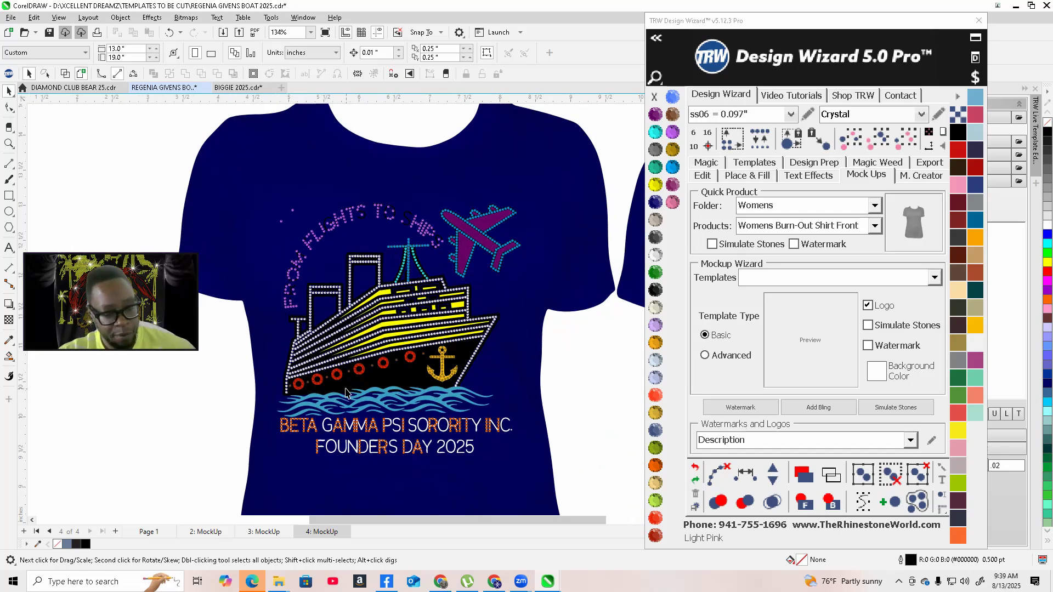
{"action": "scroll", "coordinate": [346, 392], "scroll_direction": "up", "scroll_amount": 1}
{"action": "left_click", "coordinate": [442, 373]}
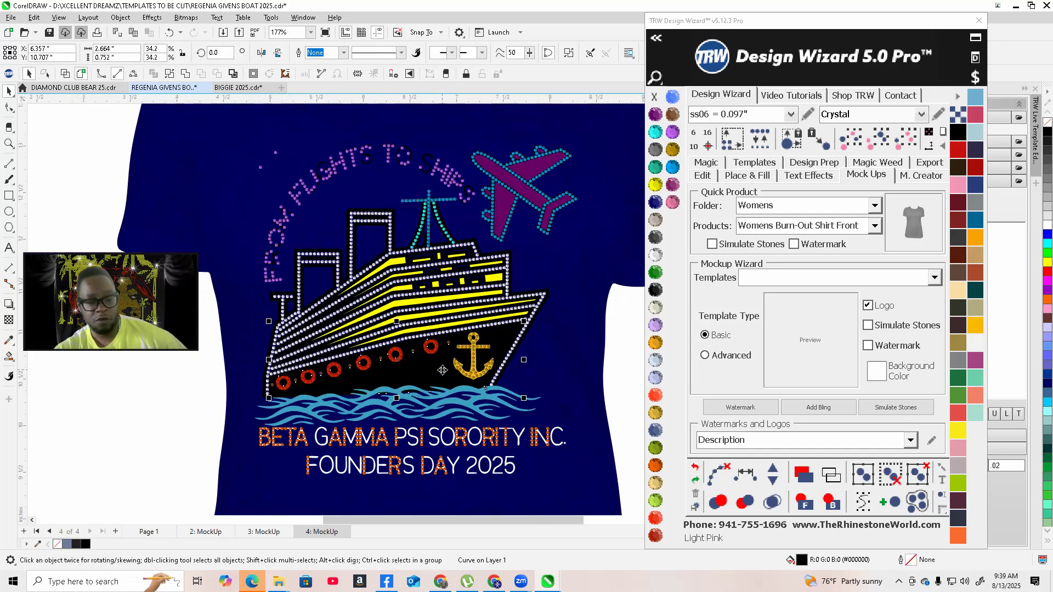
{"action": "scroll", "coordinate": [435, 345], "scroll_direction": "down", "scroll_amount": 3}
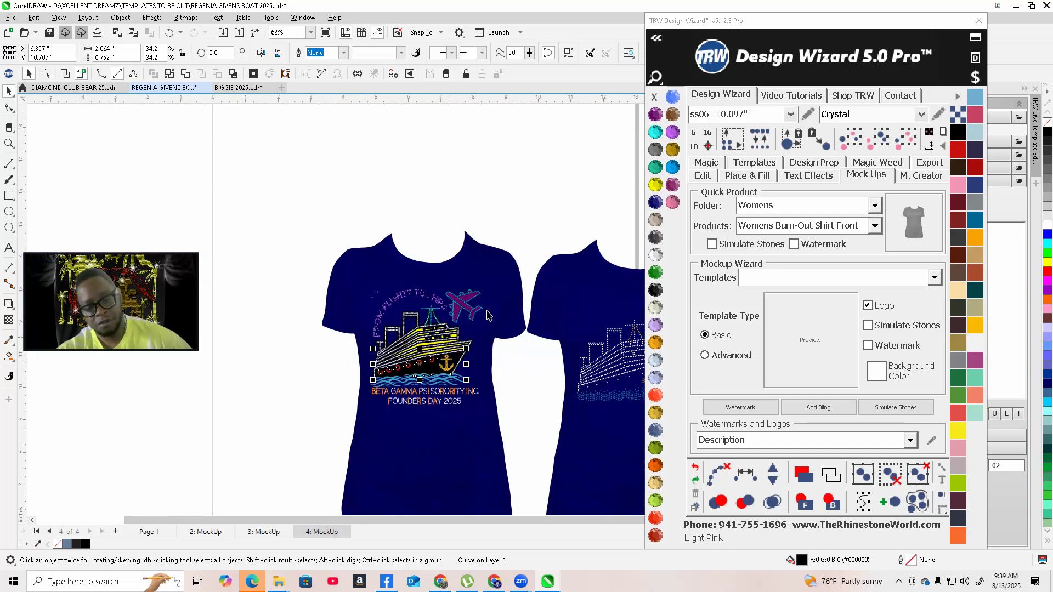
{"action": "left_click", "coordinate": [465, 209]}
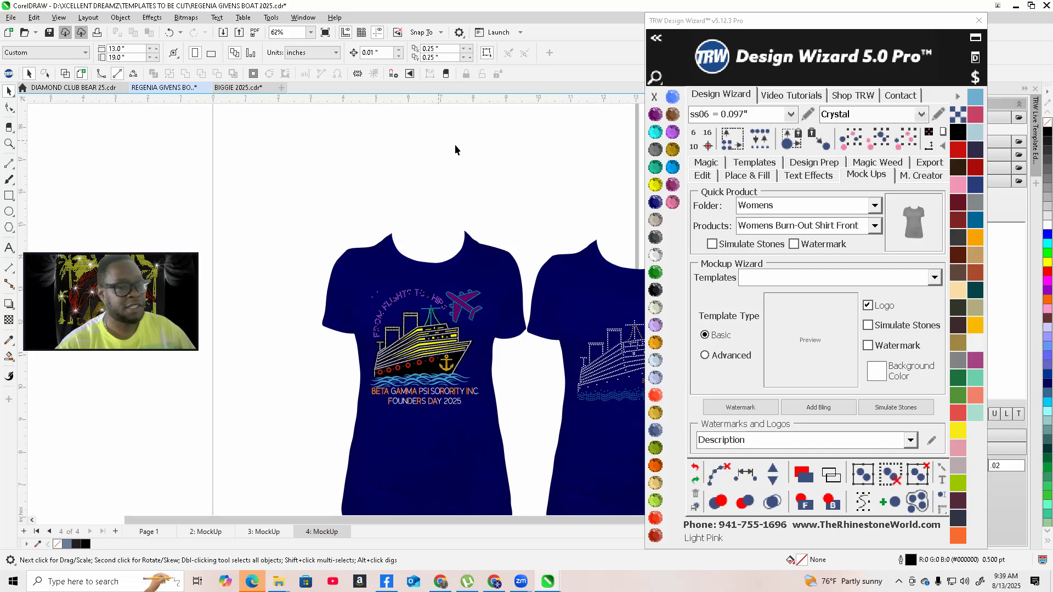